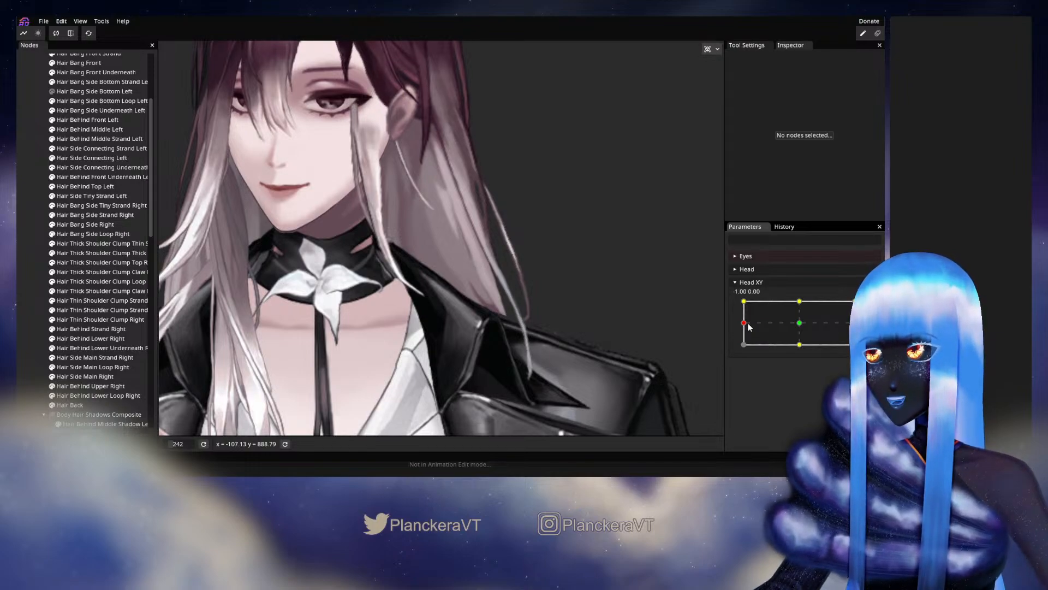
Arm the Head XY parameter for editing at keypoint -1.00, 0.00 and select the Hair Back part
mouse_move(744, 323)
mouse_down()
mouse_move(800, 325)
mouse_move(743, 326)
mouse_up()
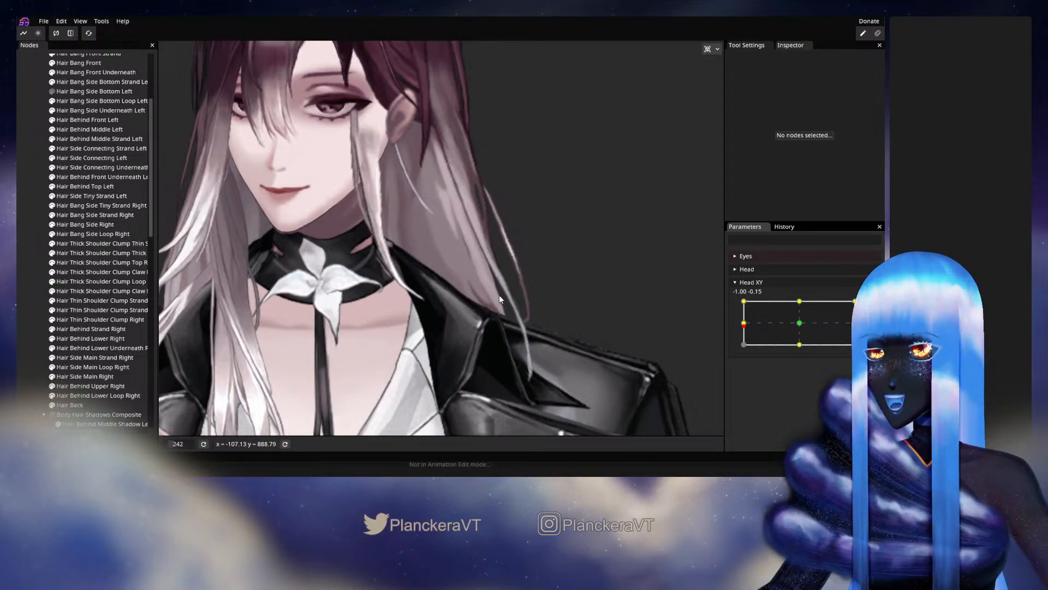
click(871, 306)
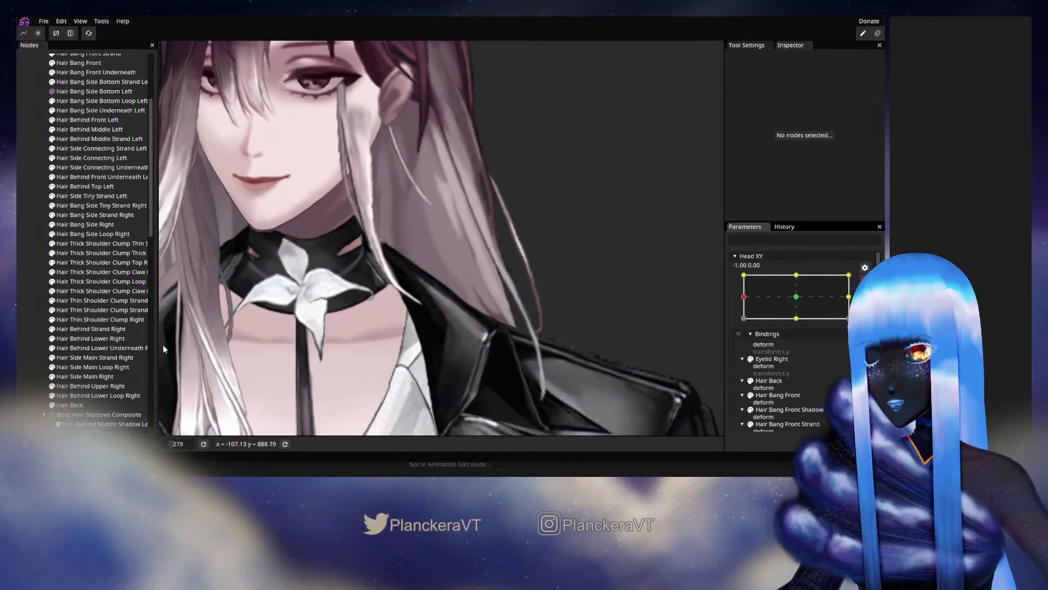
scroll(87, 360, down, 1)
click(86, 375)
scroll(478, 340, up, 3)
scroll(478, 340, up, 4)
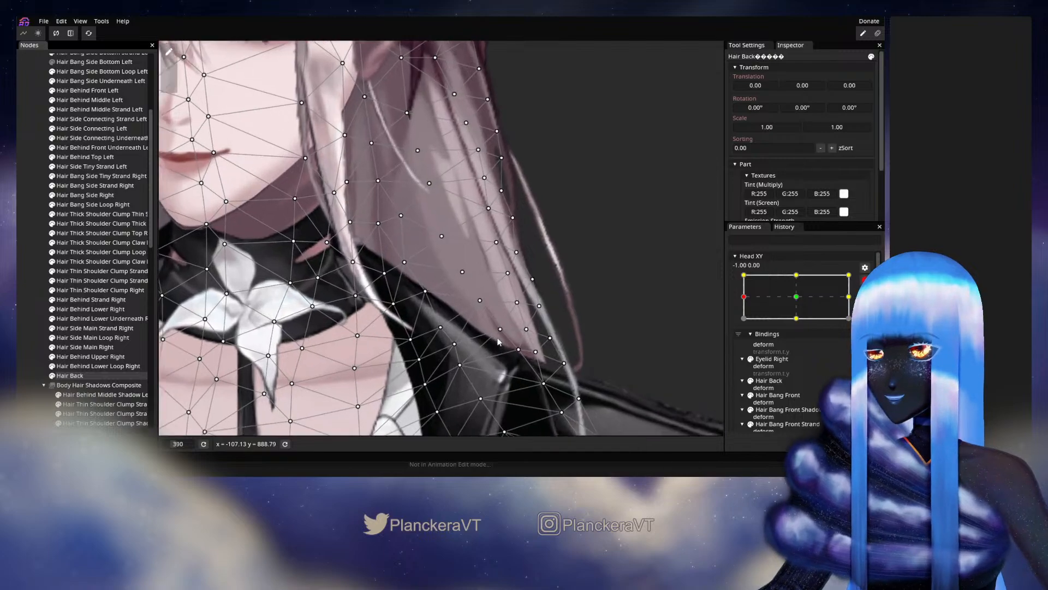
Nudge the Hair Back mesh vertices at the lower tip and along the outer edge just above the shoulder
click(464, 292)
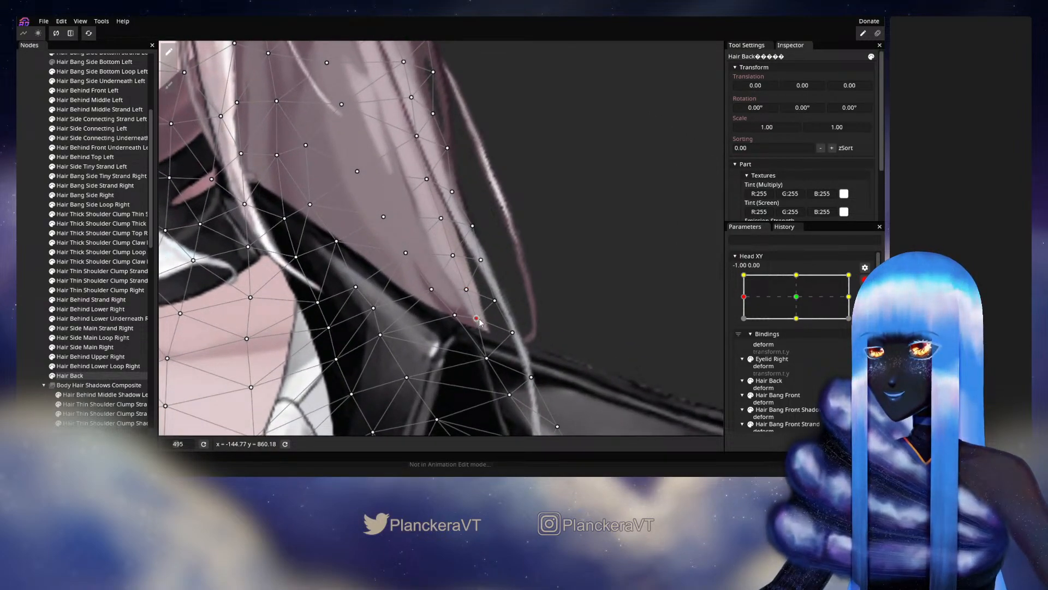
click(498, 300)
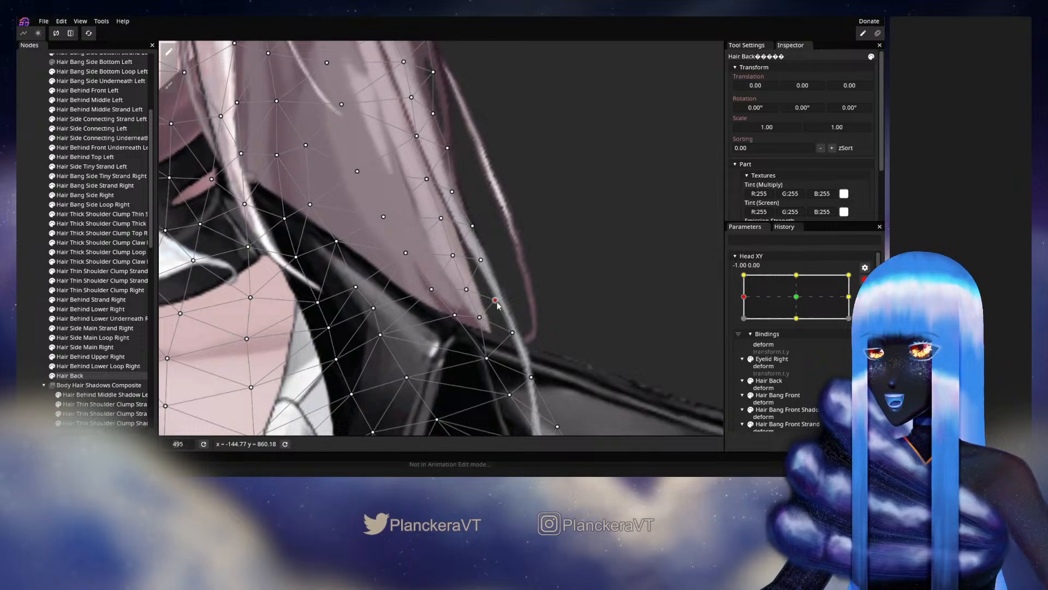
click(481, 259)
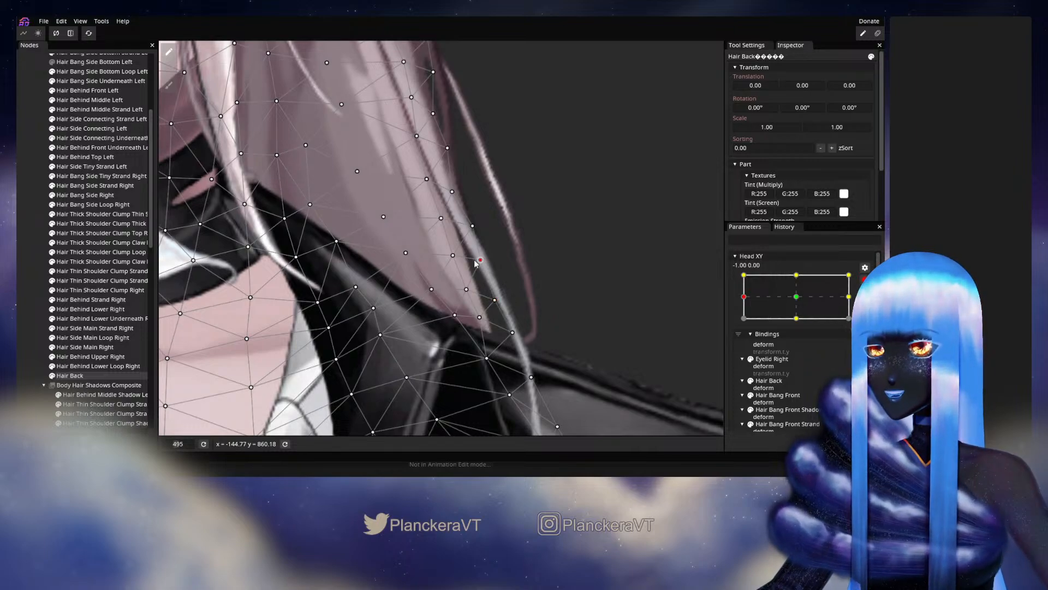
click(454, 255)
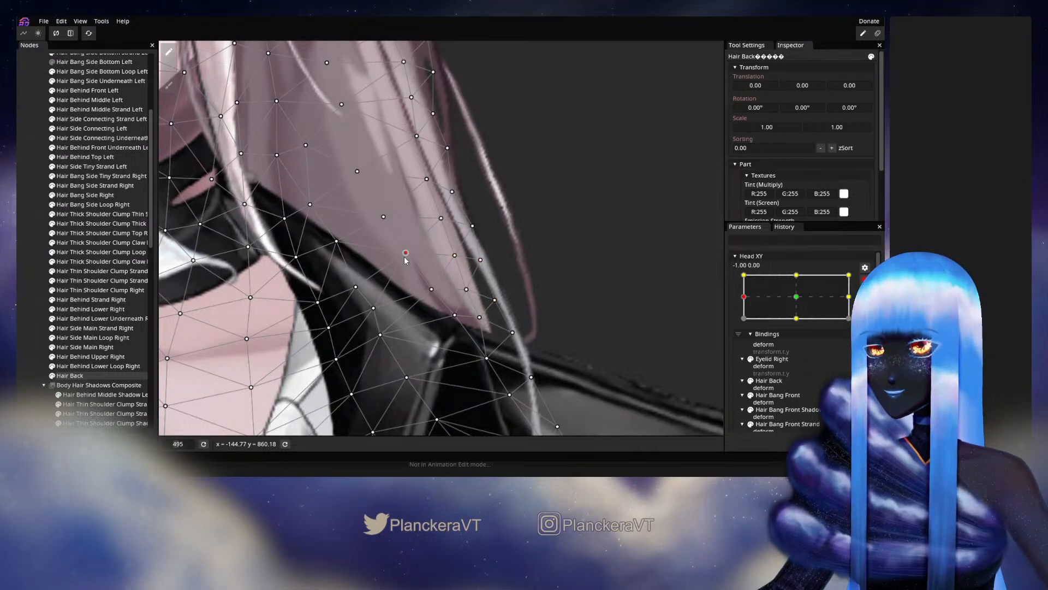
Shift the inner Hair Back vertices slightly outward, working from above the collar up to the thin strand's tip, and adjust those near the outer edge
drag(406, 252, 418, 321)
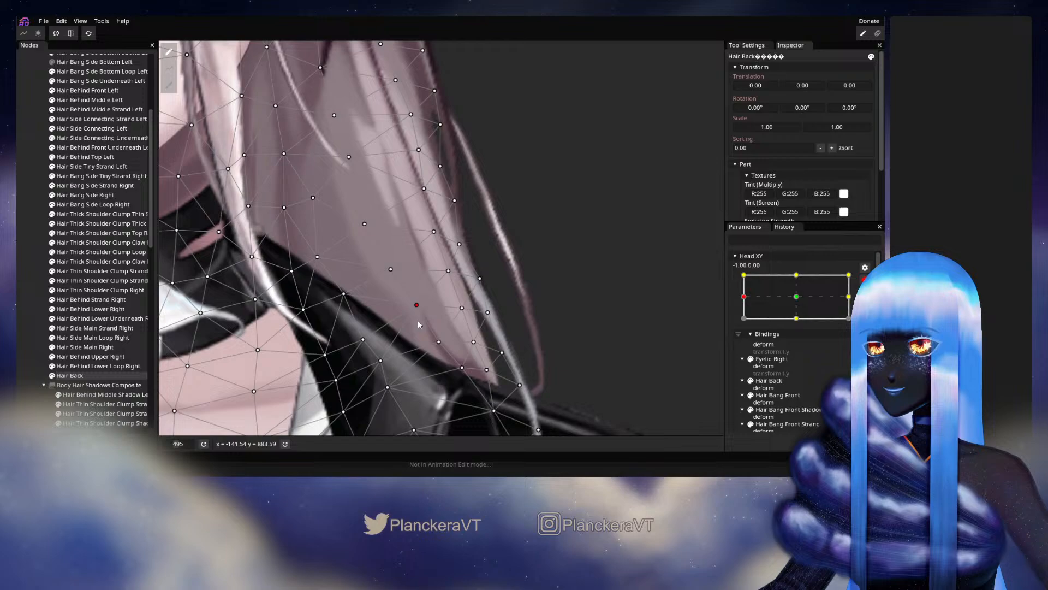
click(448, 271)
drag(389, 275, 396, 272)
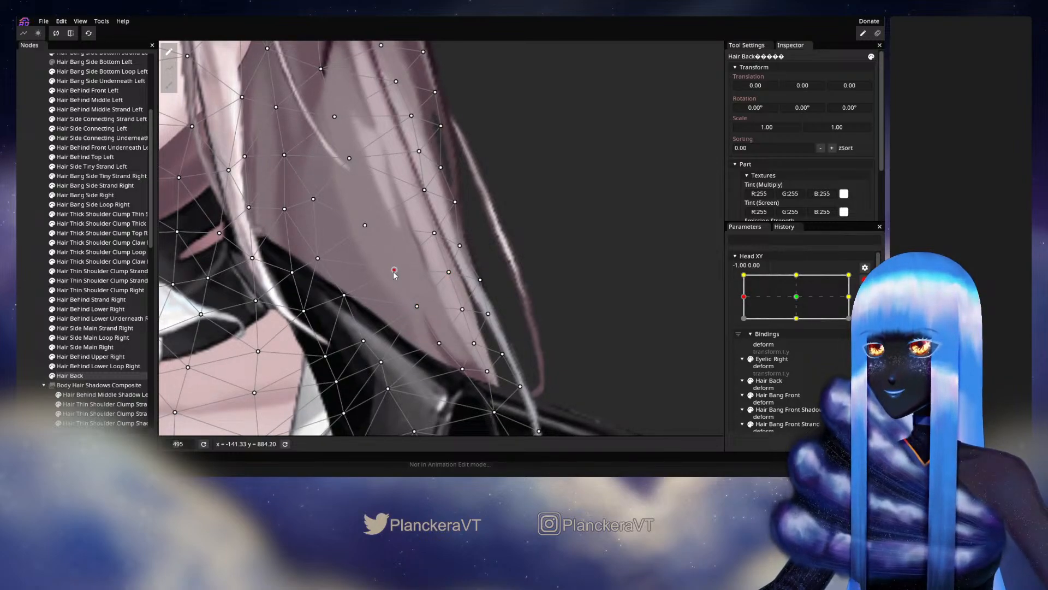
click(448, 271)
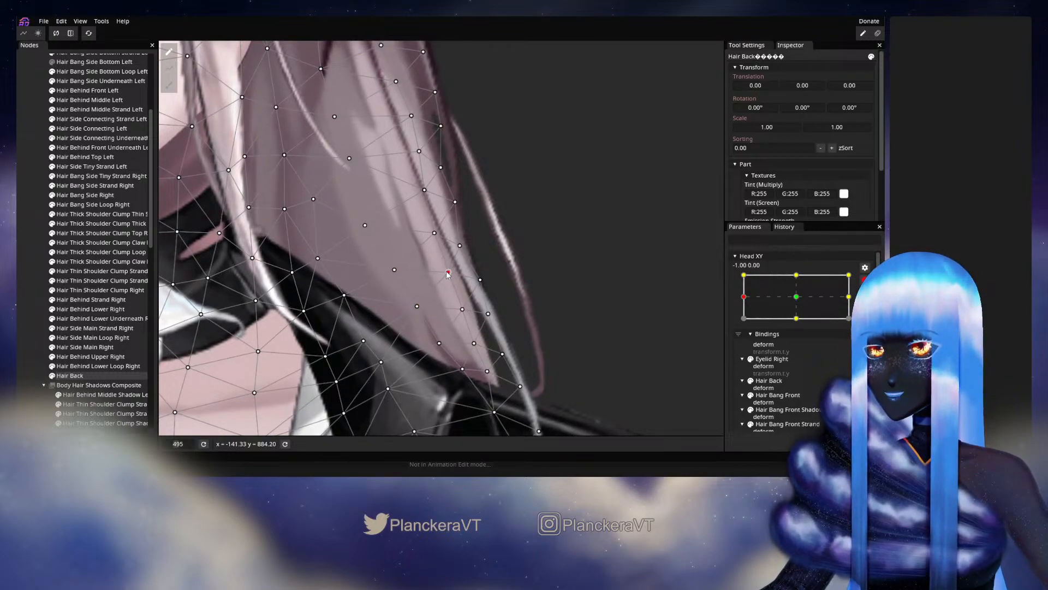
drag(360, 227, 370, 225)
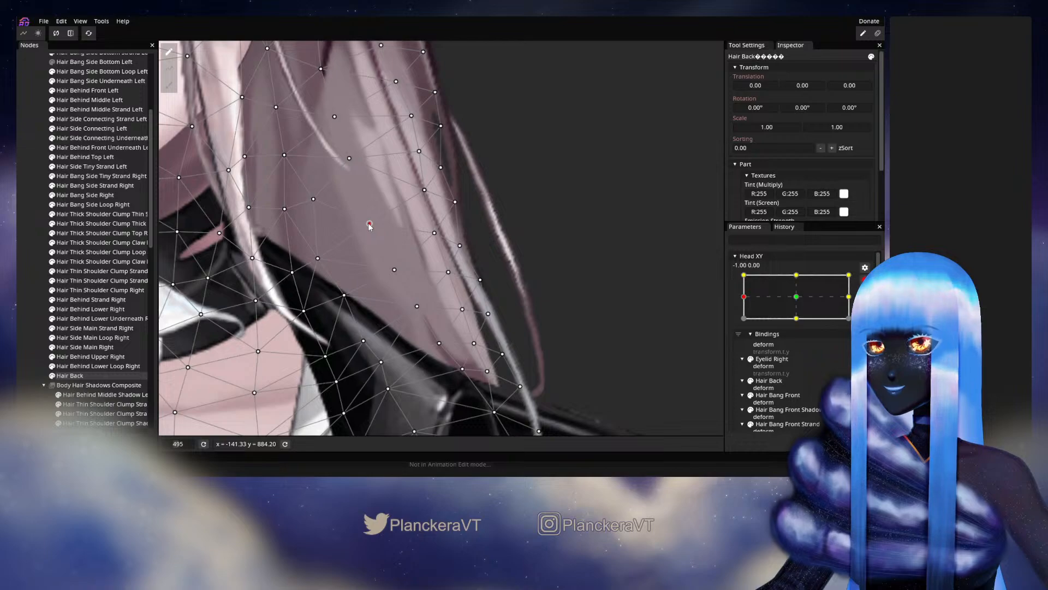
drag(339, 169, 352, 251)
click(363, 242)
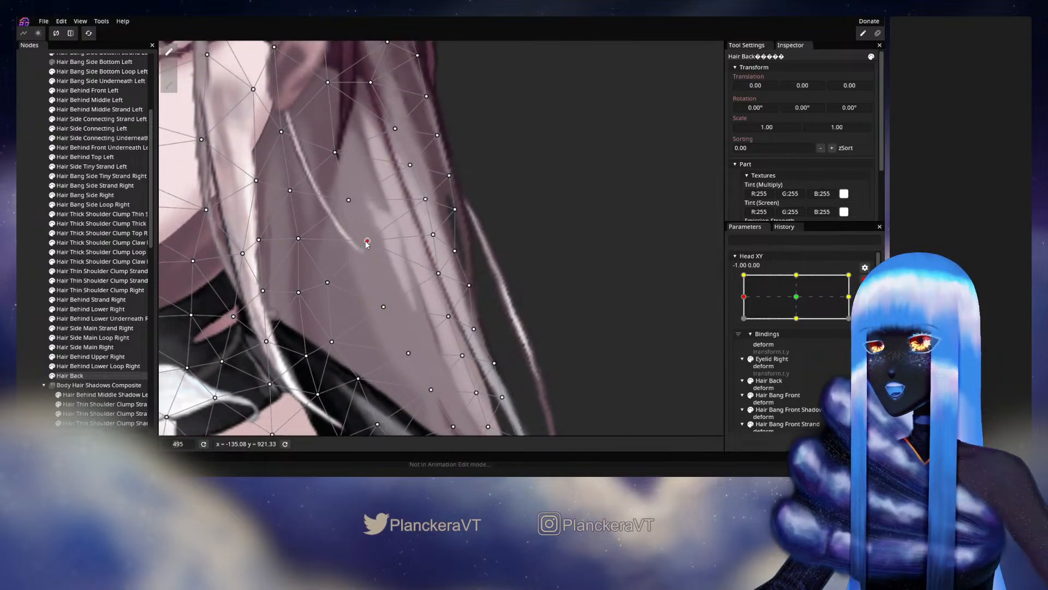
click(437, 274)
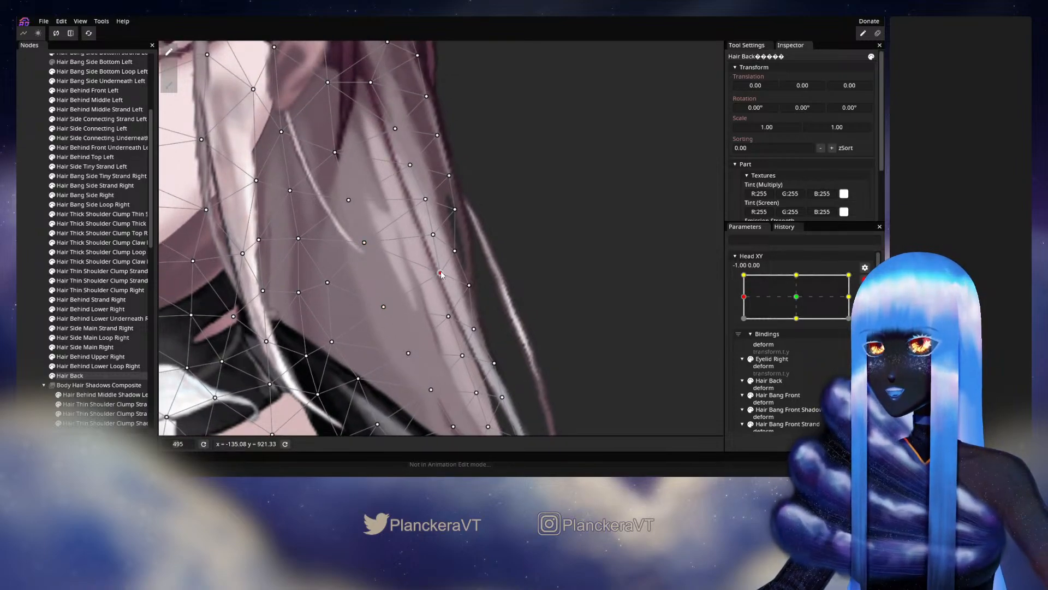
Refine the Hair Back vertices just above the lower tip and up the outer edge of the lock
drag(494, 365, 483, 313)
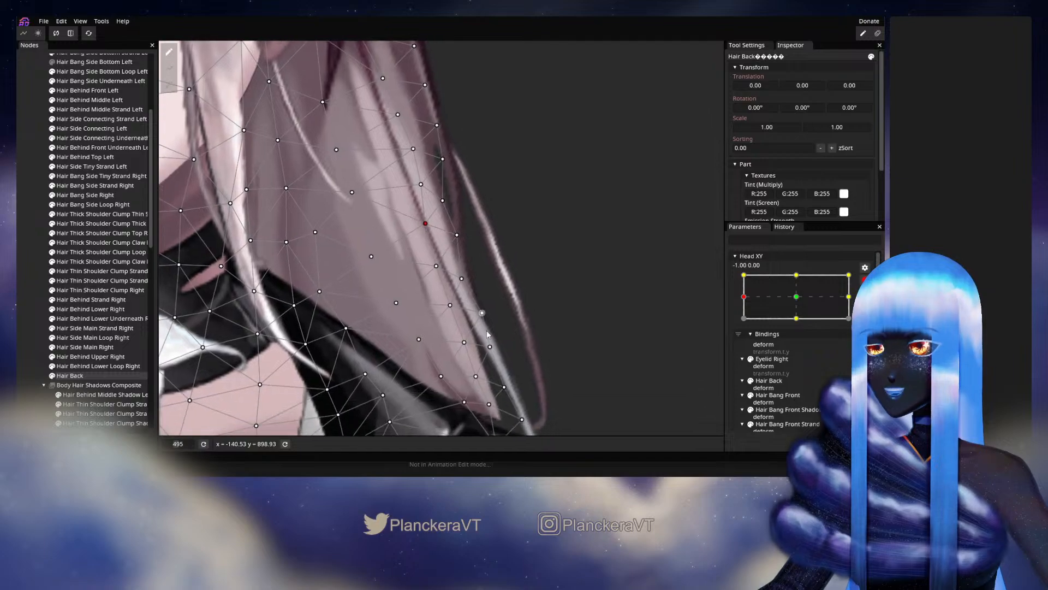
drag(502, 383, 480, 321)
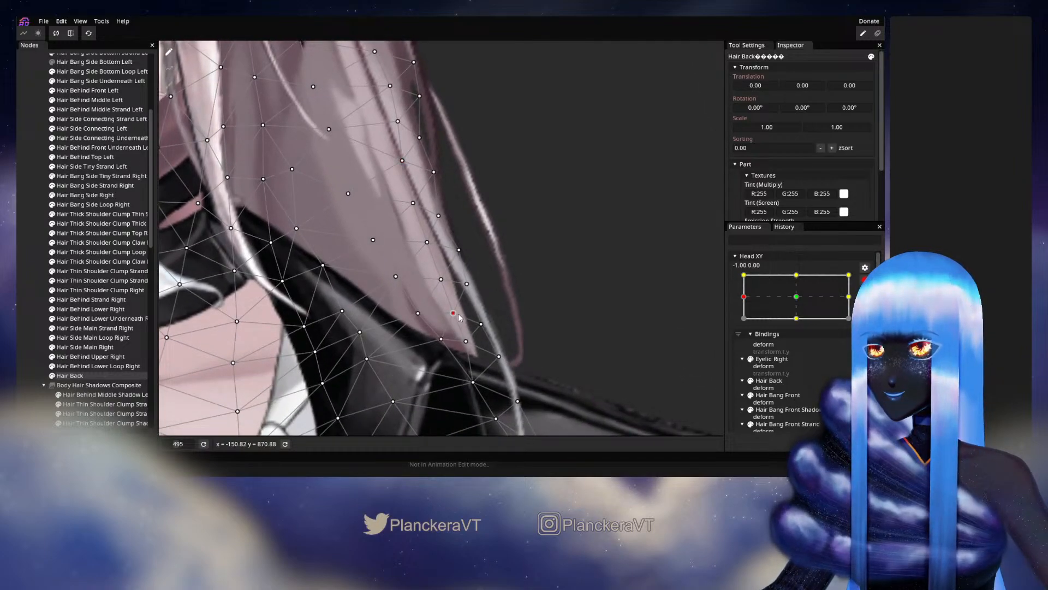
click(469, 283)
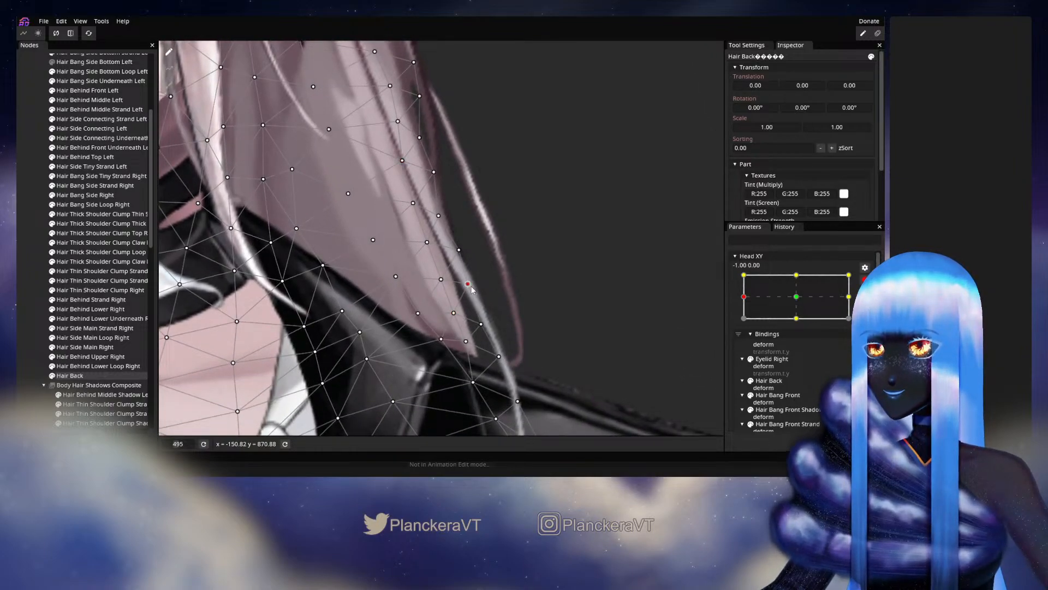
click(460, 249)
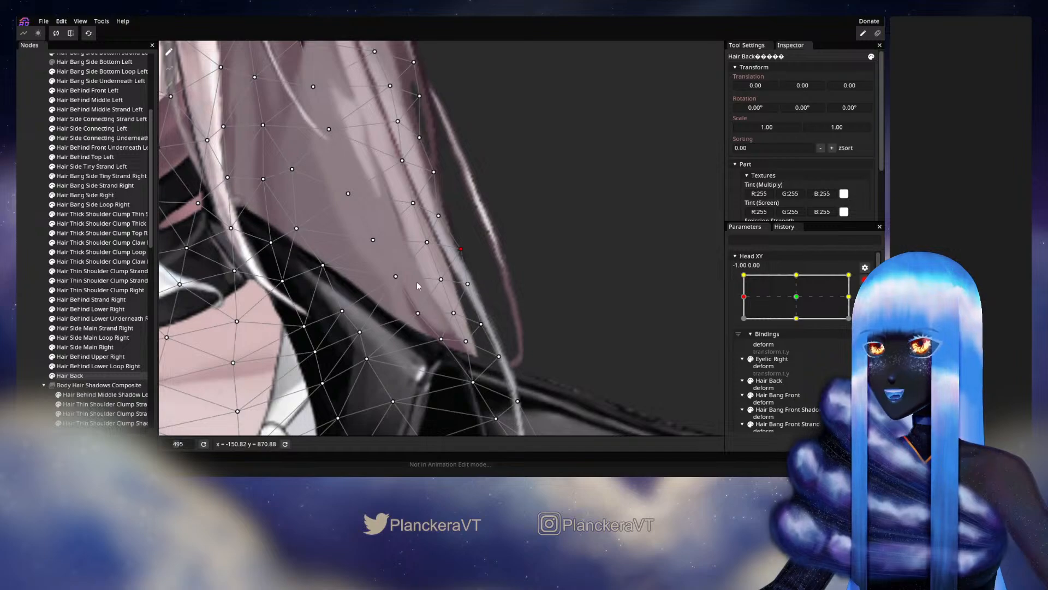
Adjust the inner Hair Back vertices above the jacket collar, continuing down to the lock's lower tip
click(396, 276)
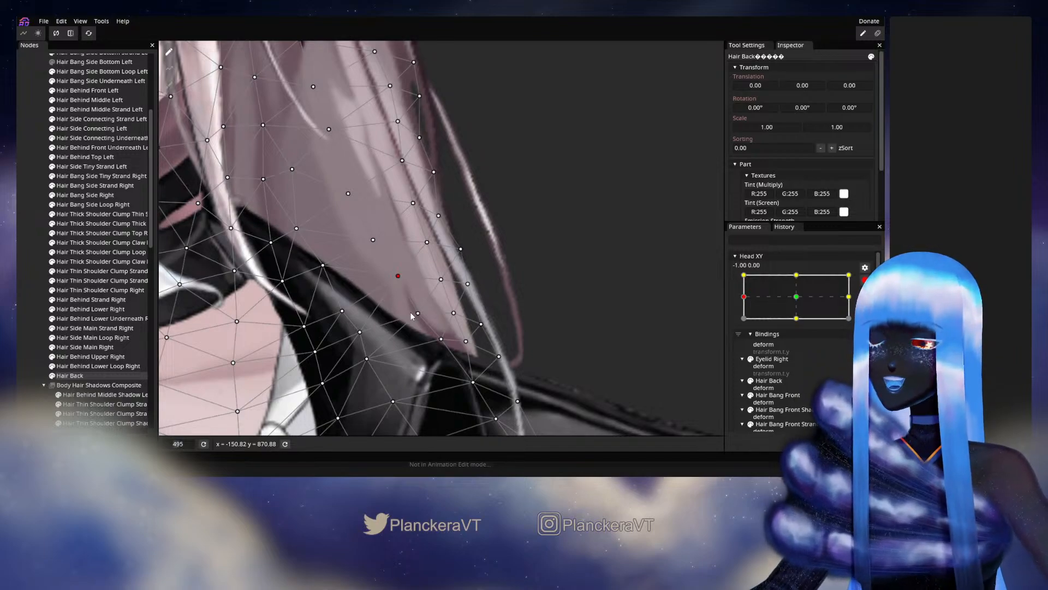
drag(418, 313, 423, 310)
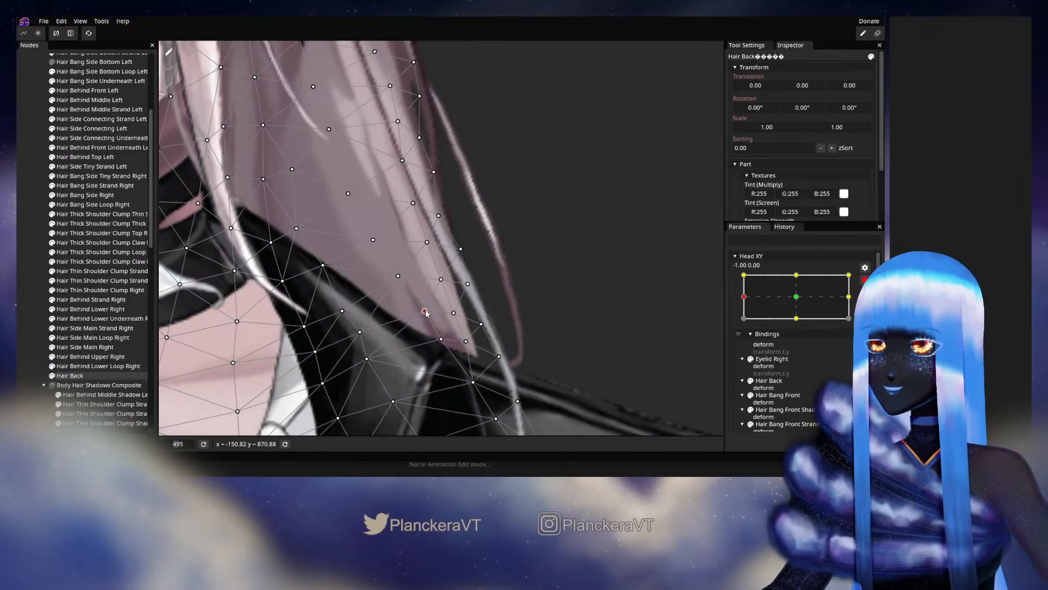
click(454, 312)
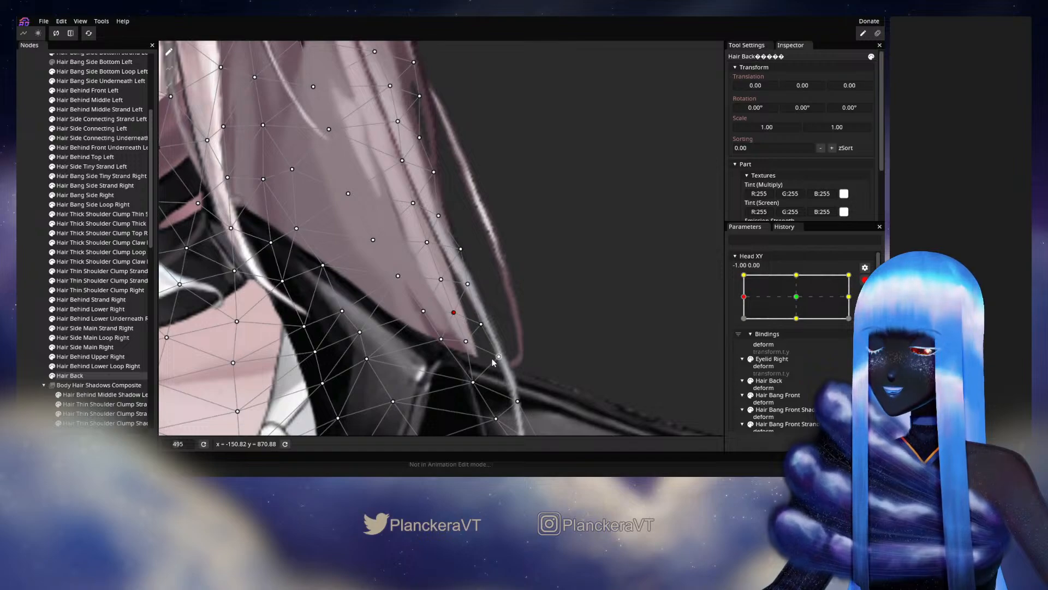
click(466, 342)
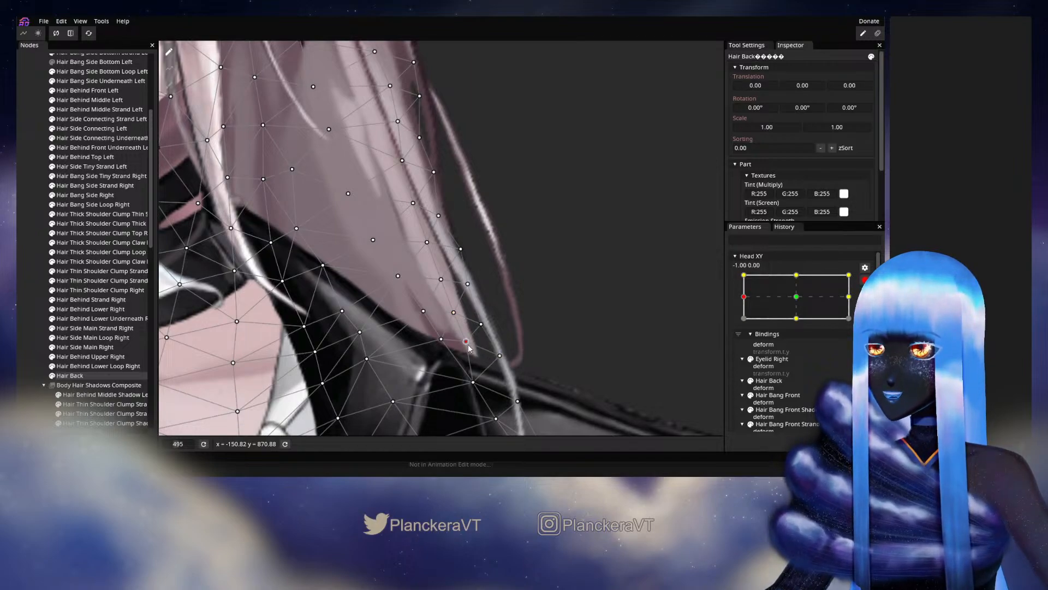
Move two outer-edge Hair Back vertices beside the lower tip slightly outward to smooth the silhouette
click(480, 324)
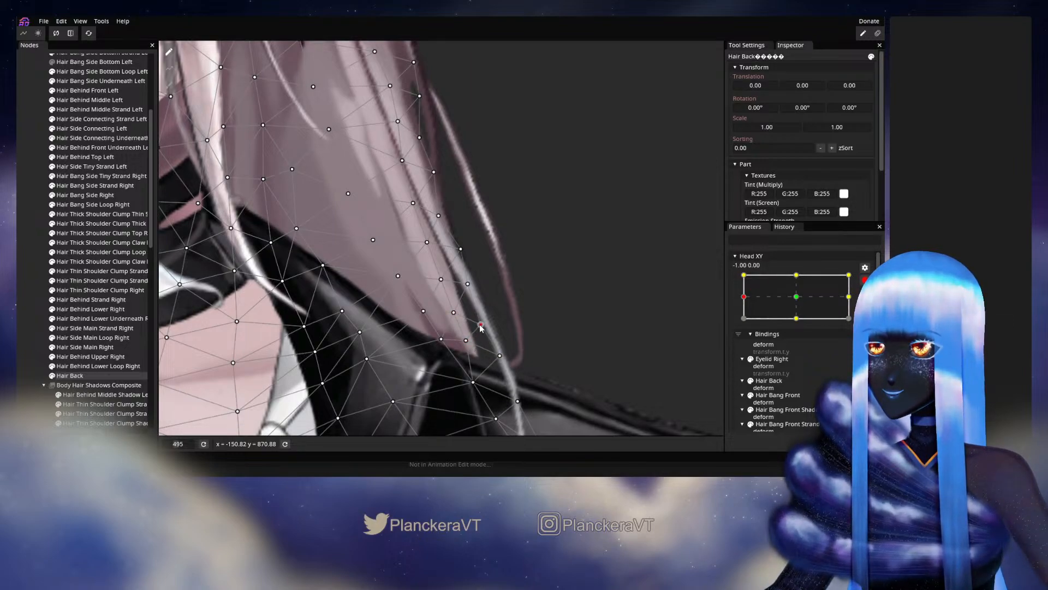
drag(480, 325, 483, 324)
click(469, 284)
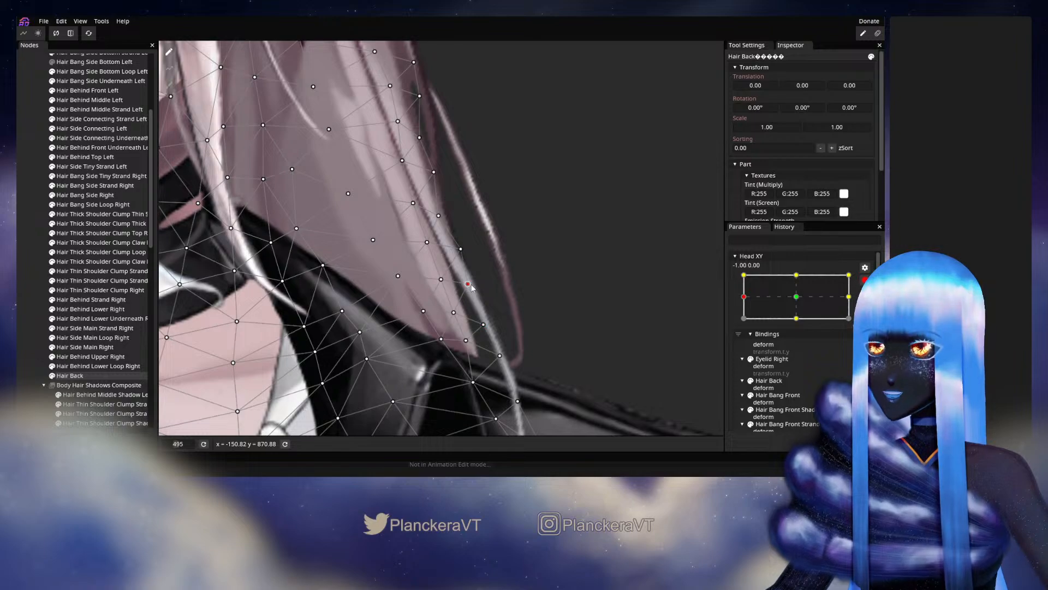
drag(471, 286, 474, 285)
Fine-tune the Hair Back vertices below and around the lower tip, then readjust the neighbouring outer-edge vertices
click(443, 339)
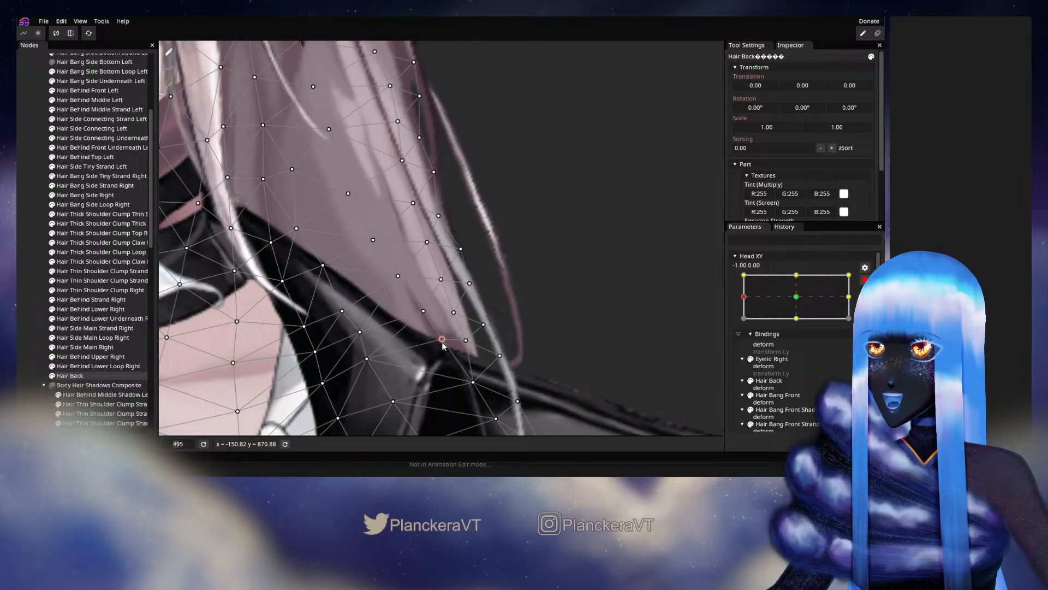
click(473, 382)
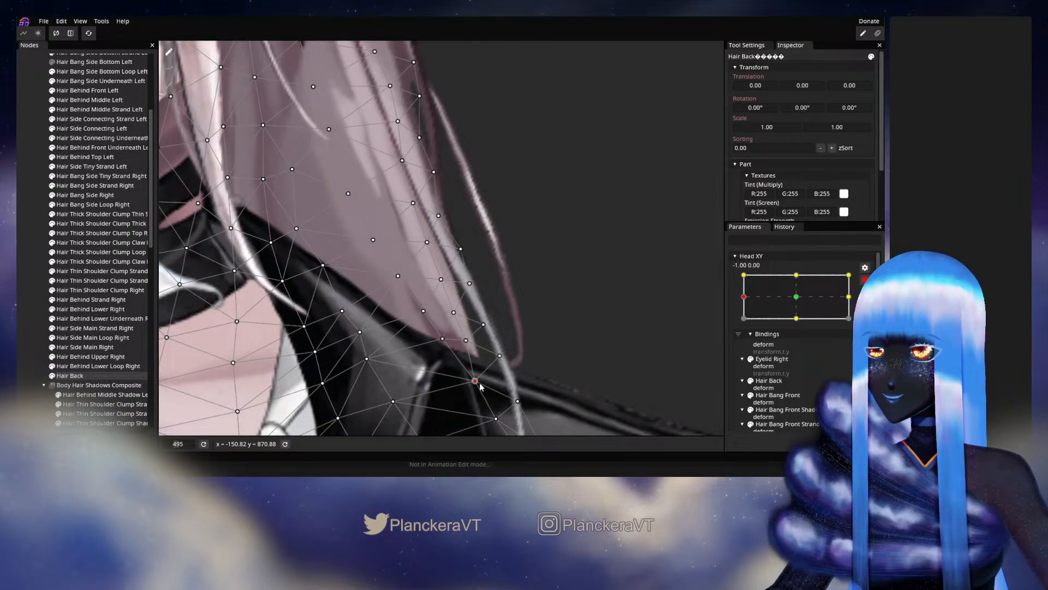
click(499, 355)
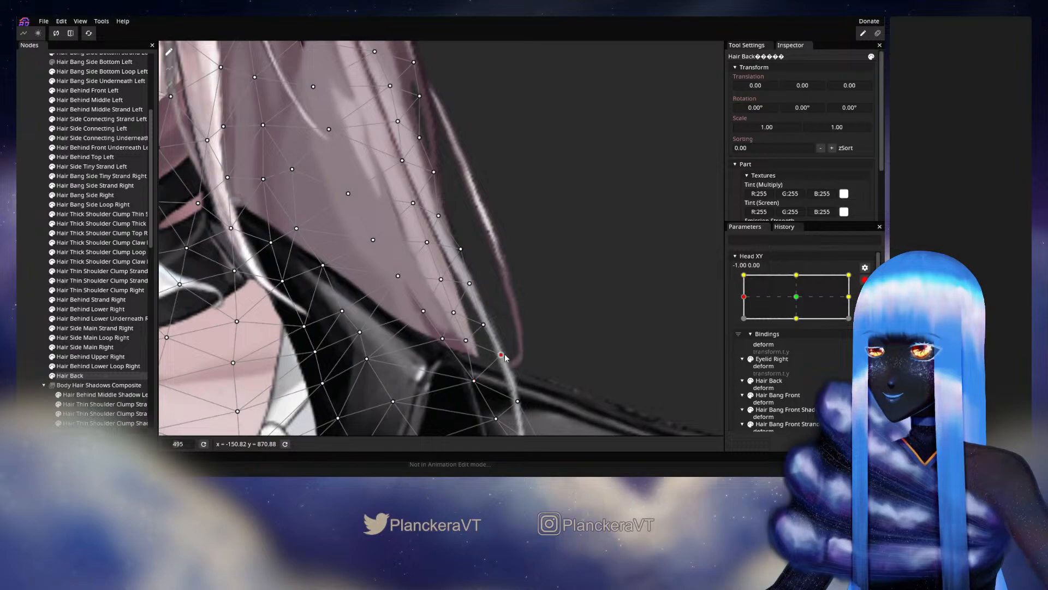
click(482, 326)
drag(481, 328, 483, 324)
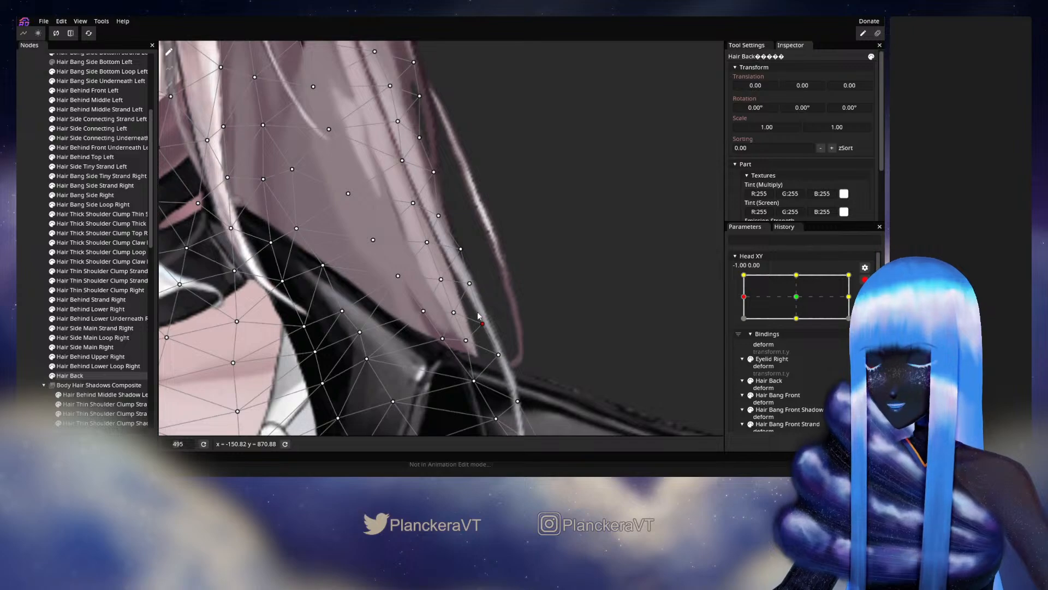
click(471, 283)
drag(475, 285, 483, 324)
Nudge the Hair Back vertices midway down the lock, moving one on its outer edge slightly outward
drag(394, 287, 408, 307)
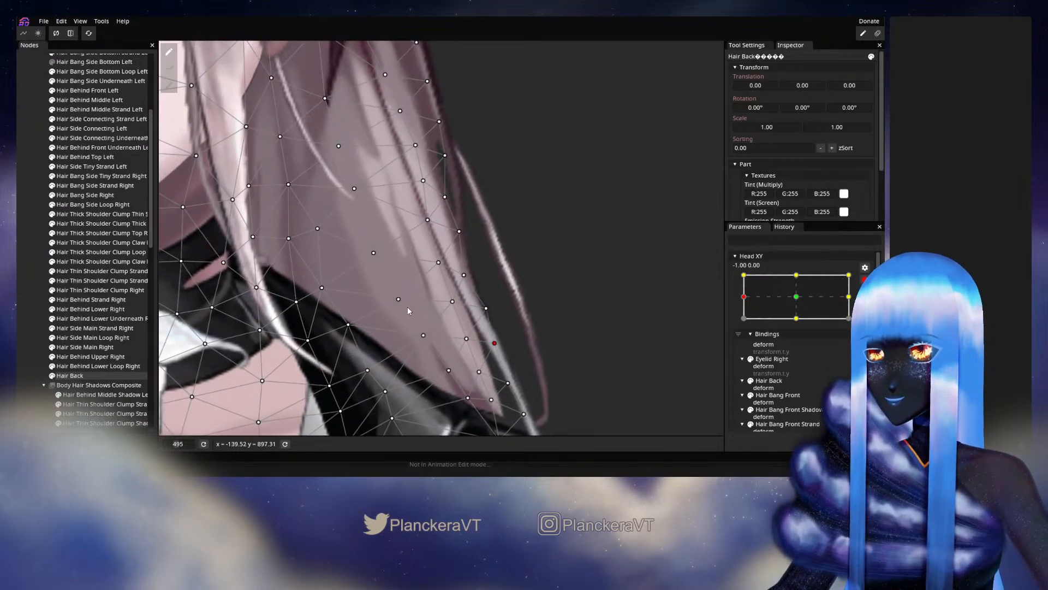
click(453, 301)
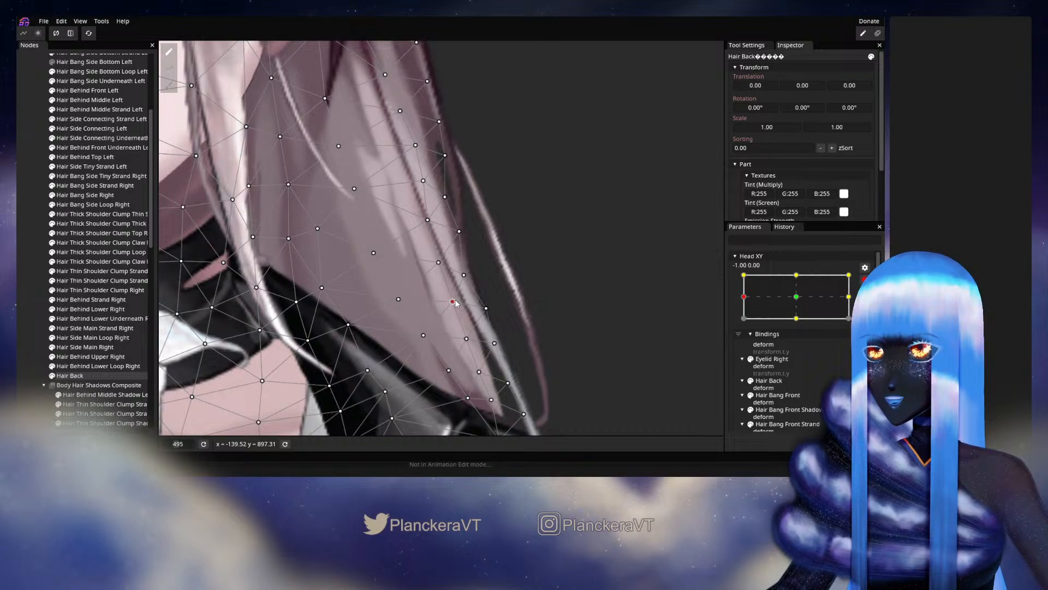
drag(463, 275, 467, 274)
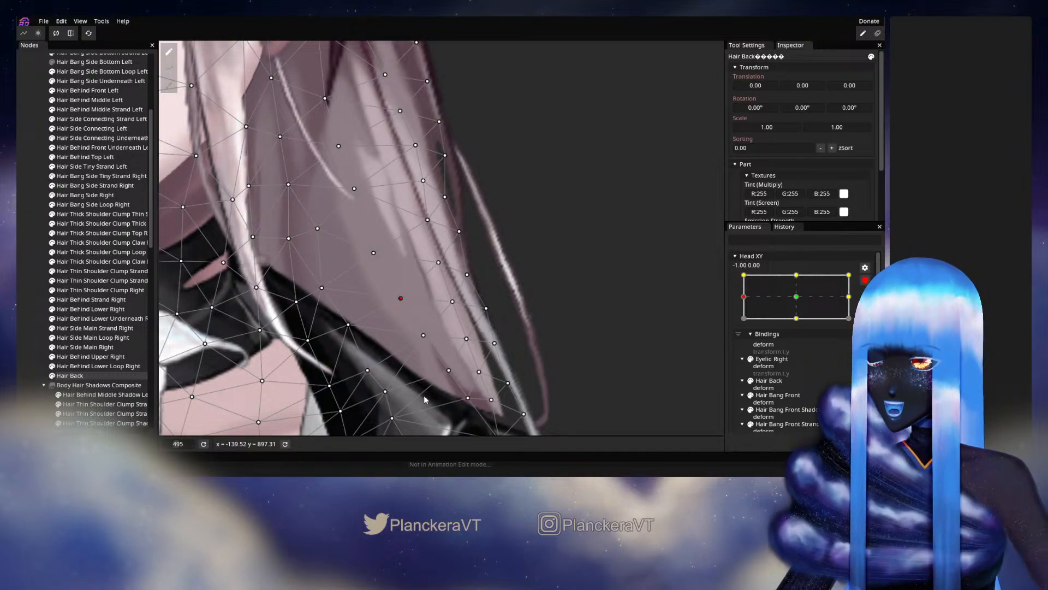
Reposition the Hair Back vertices over the jacket collar and along the lock's bottom edge to even out the mesh there
drag(424, 395, 450, 372)
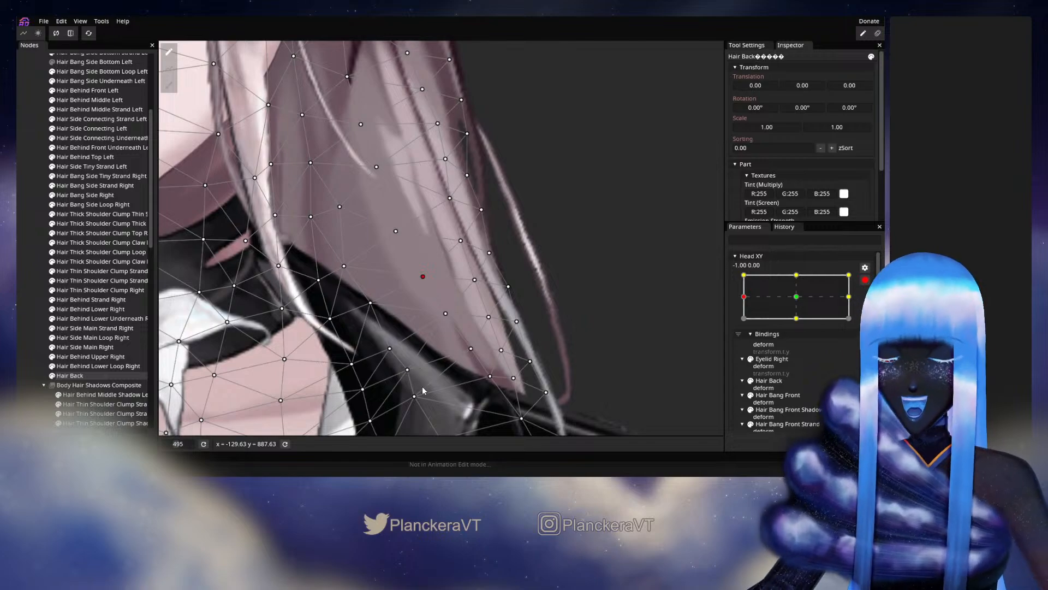
drag(415, 400, 414, 372)
drag(445, 315, 438, 319)
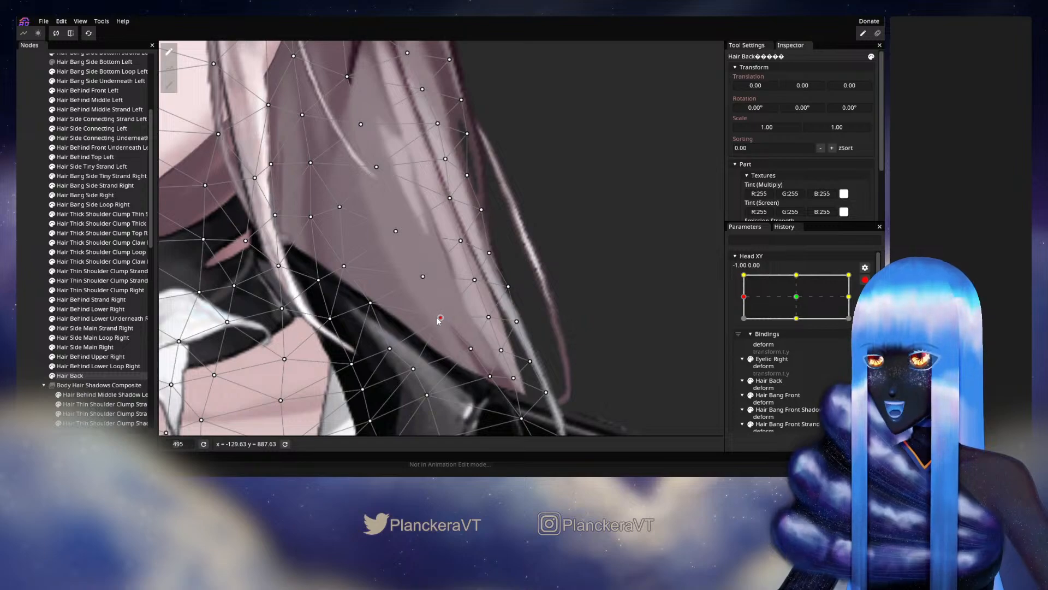
drag(389, 350, 398, 345)
drag(370, 303, 373, 302)
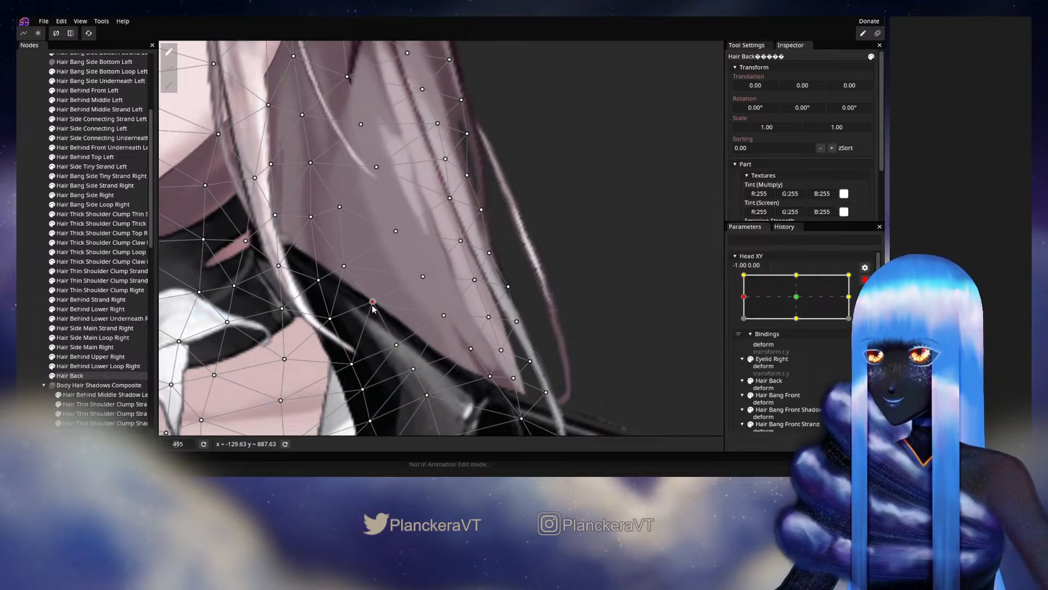
click(469, 349)
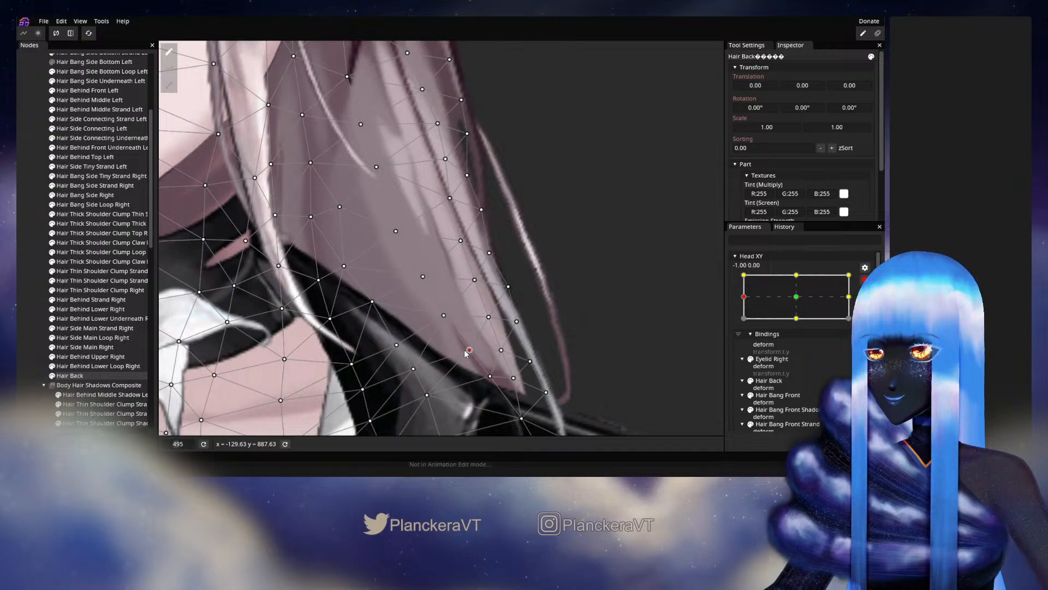
drag(465, 350, 464, 350)
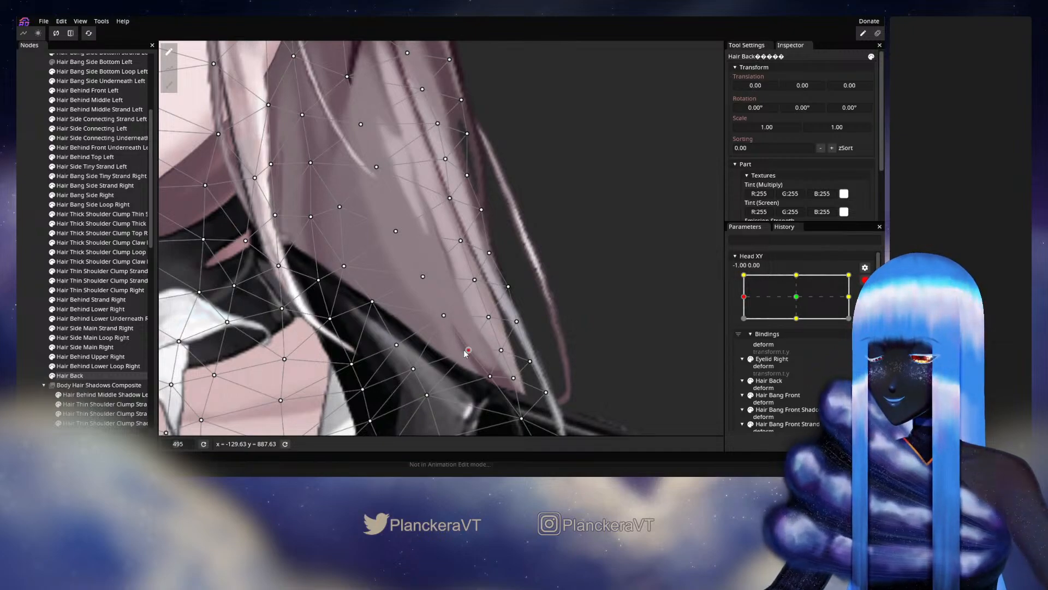
Compare the hair with the Head XY 0.00, 0.00 pose, return to -1.00, 0.00, and shift the inner Hair Back vertices above the lower tip outward
drag(744, 297, 796, 296)
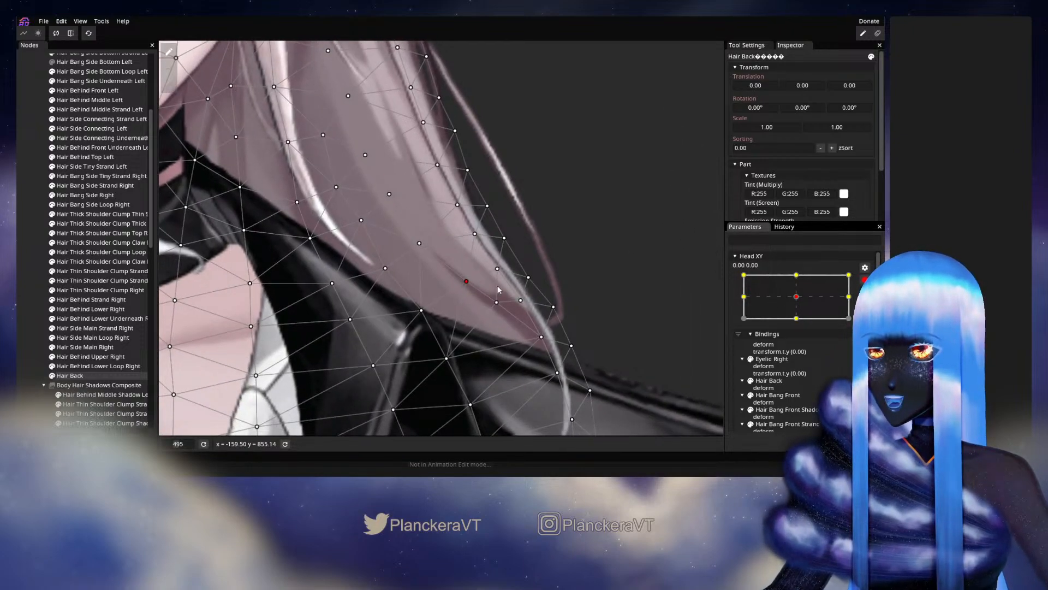
click(744, 297)
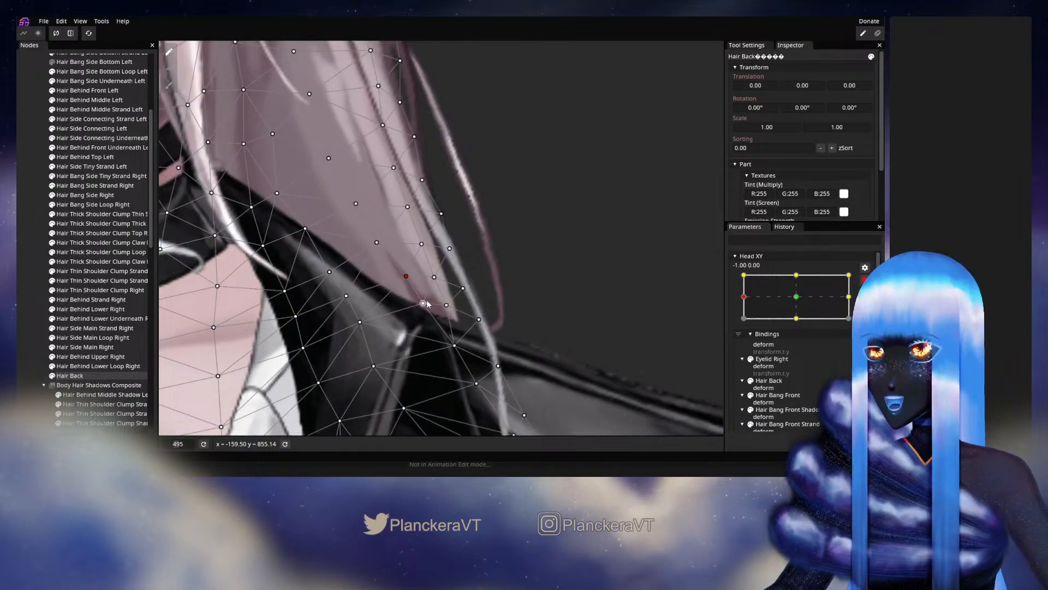
mouse_move(423, 303)
mouse_down()
mouse_move(432, 303)
mouse_move(410, 275)
mouse_move(424, 311)
mouse_up()
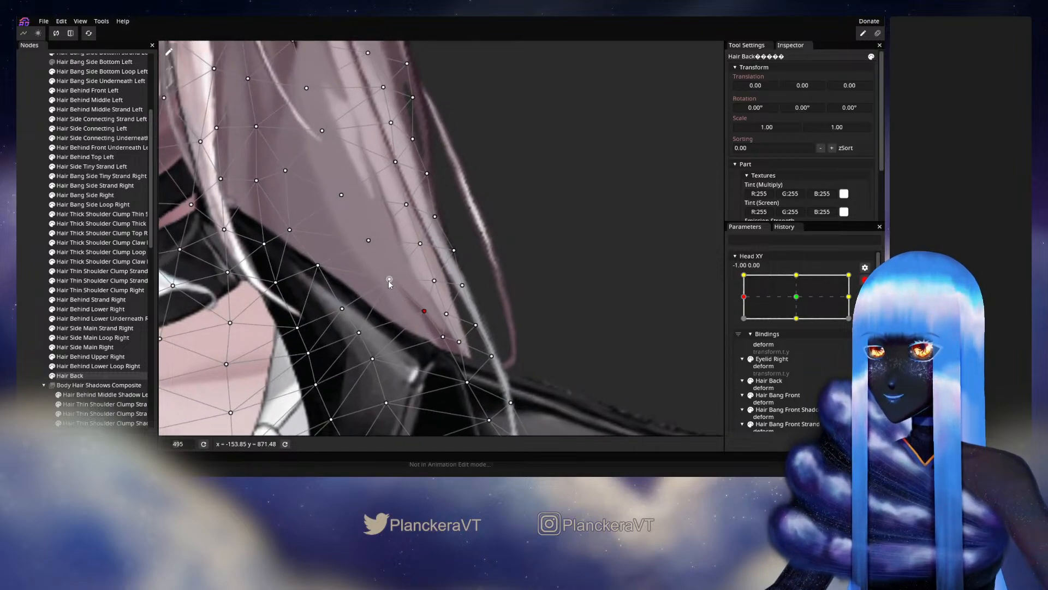
drag(390, 279, 397, 276)
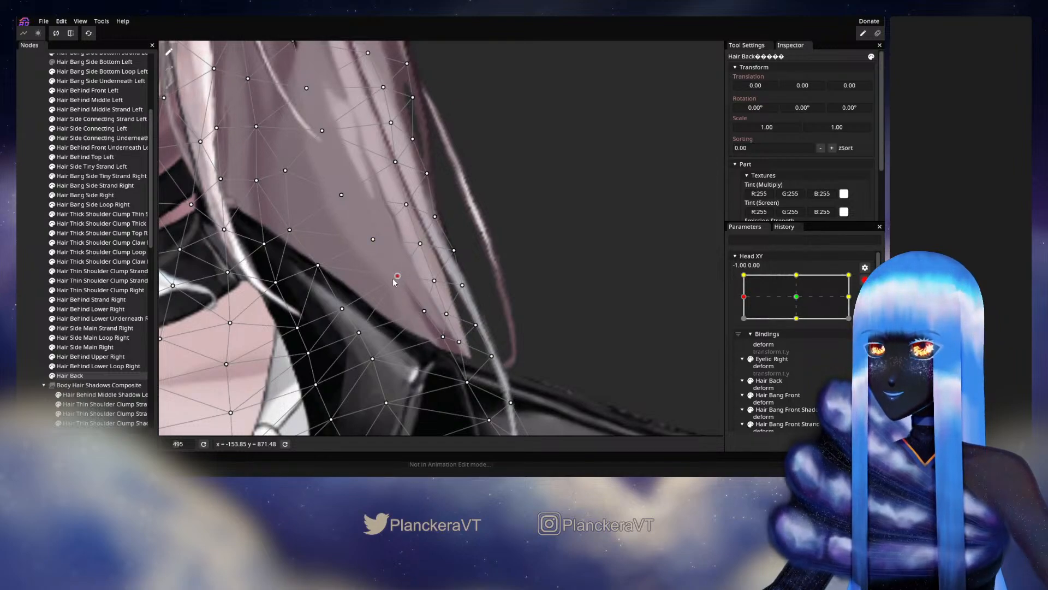
Nudge the Hair Back vertices along the light strand leading down to the lower tip
click(435, 280)
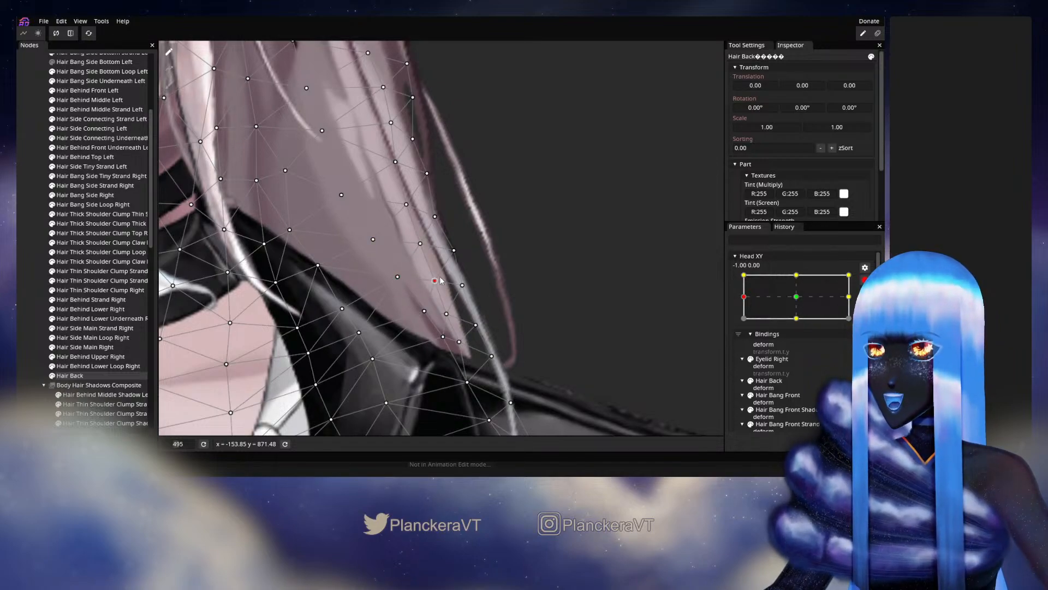
drag(441, 280, 442, 280)
click(453, 315)
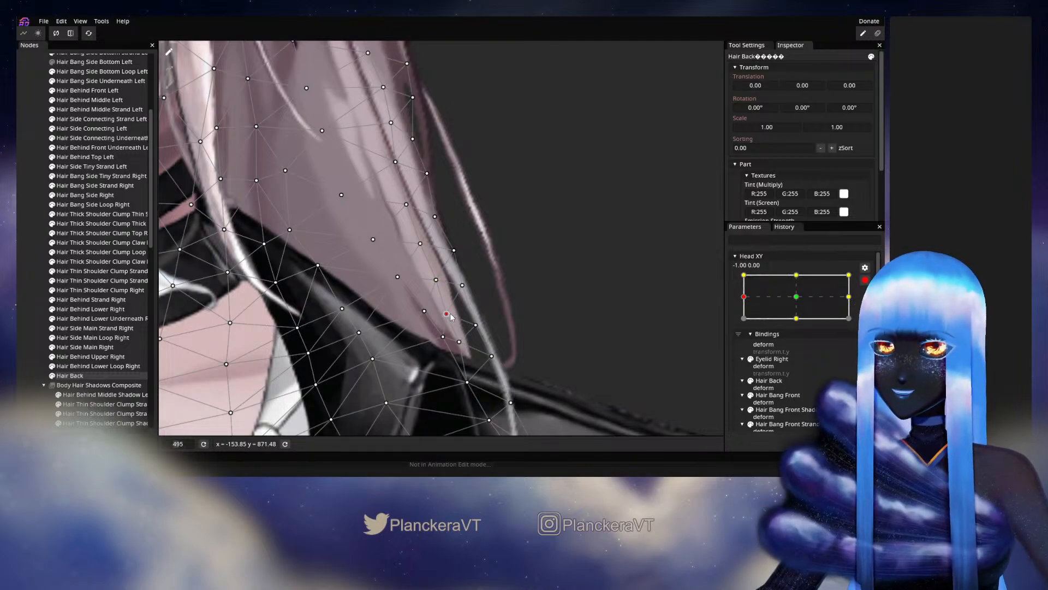
drag(454, 314, 474, 366)
click(443, 337)
Adjust three Hair Back vertices in the lower half of the lock, between the collar side and the light strand
click(408, 294)
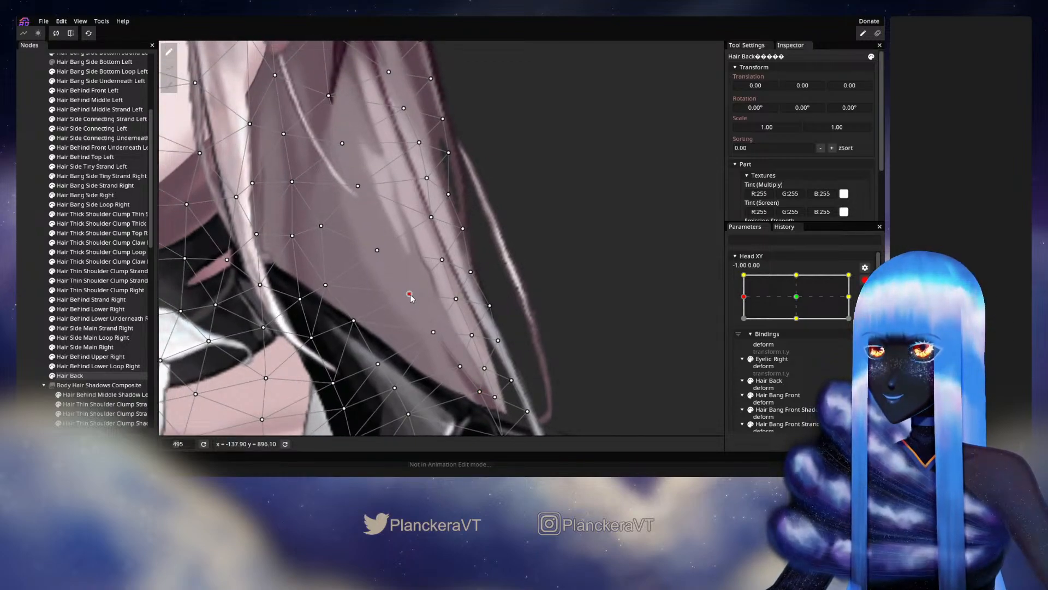
drag(456, 299, 459, 297)
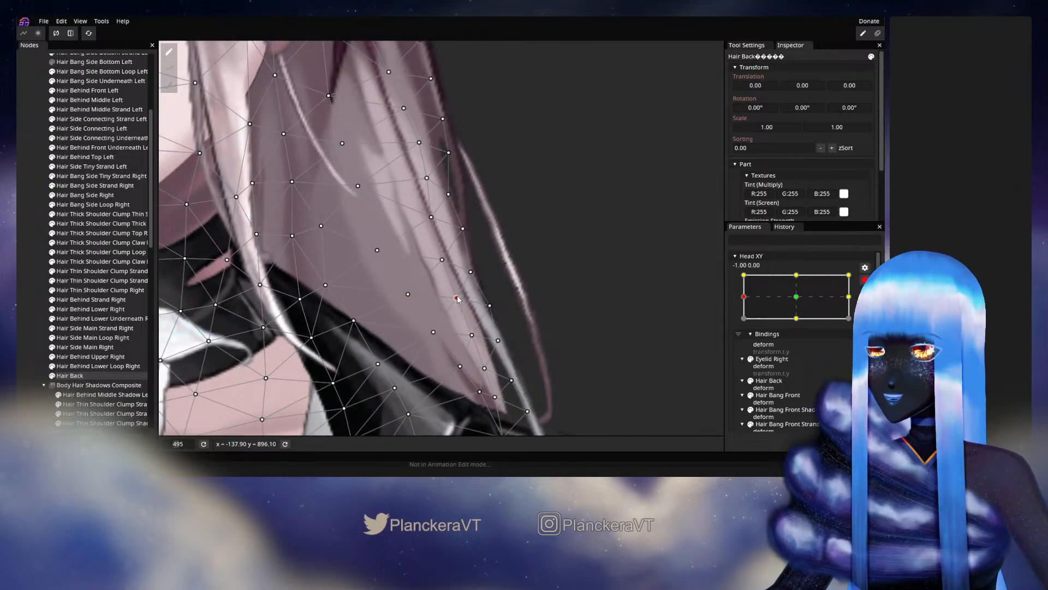
click(434, 331)
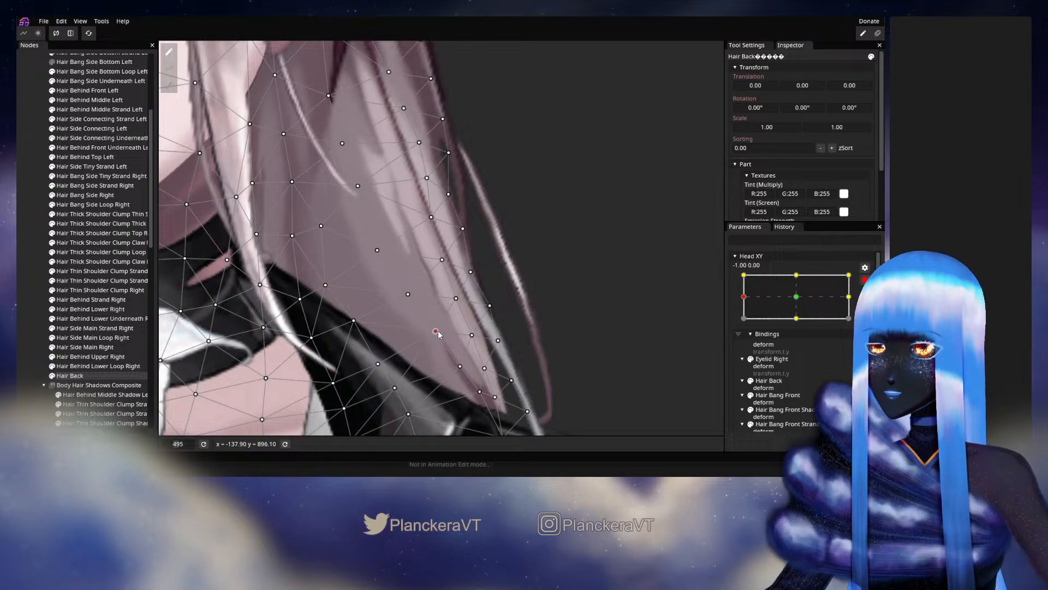
Move the central Hair Back vertices beside the end of the thin curved strand slightly outward
drag(414, 298, 457, 339)
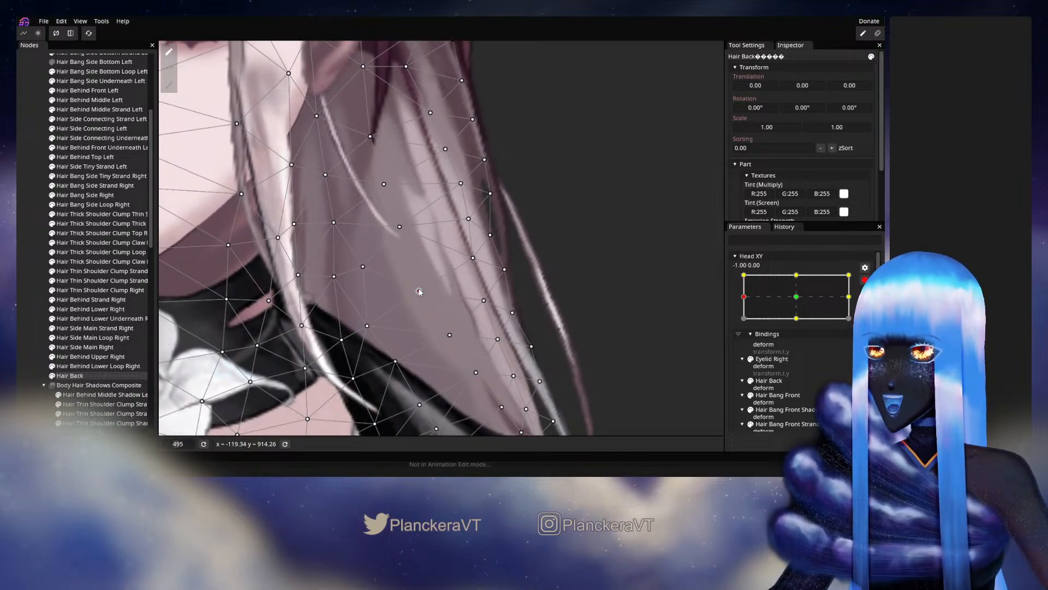
drag(419, 292, 428, 289)
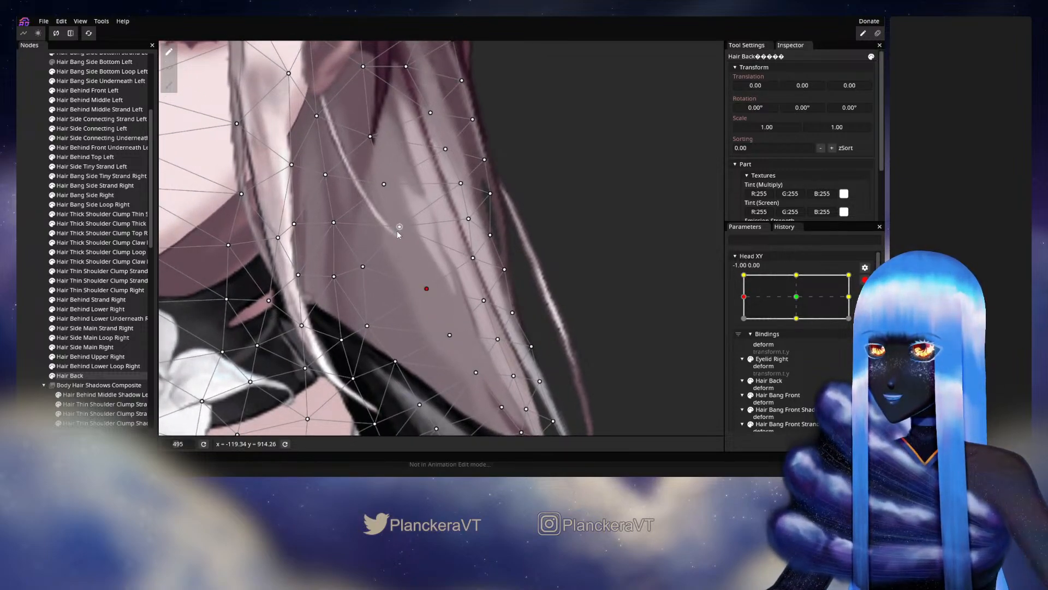
drag(400, 227, 394, 257)
scroll(409, 234, up, 3)
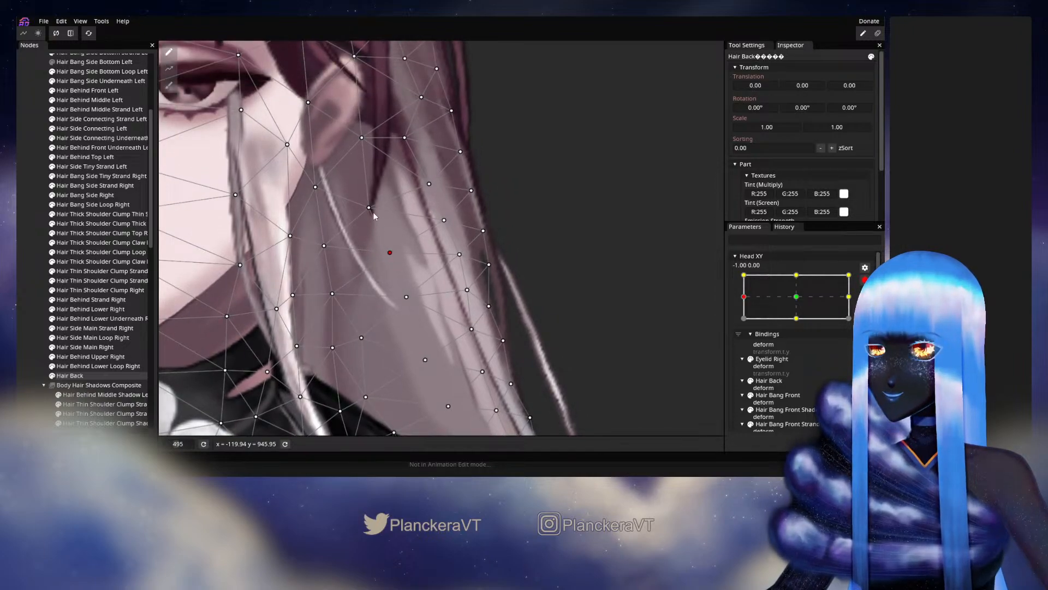
Fine-tune the Hair Back vertices below the ear, at the dark strand's tip and along the dark line through the lock
drag(369, 208, 375, 209)
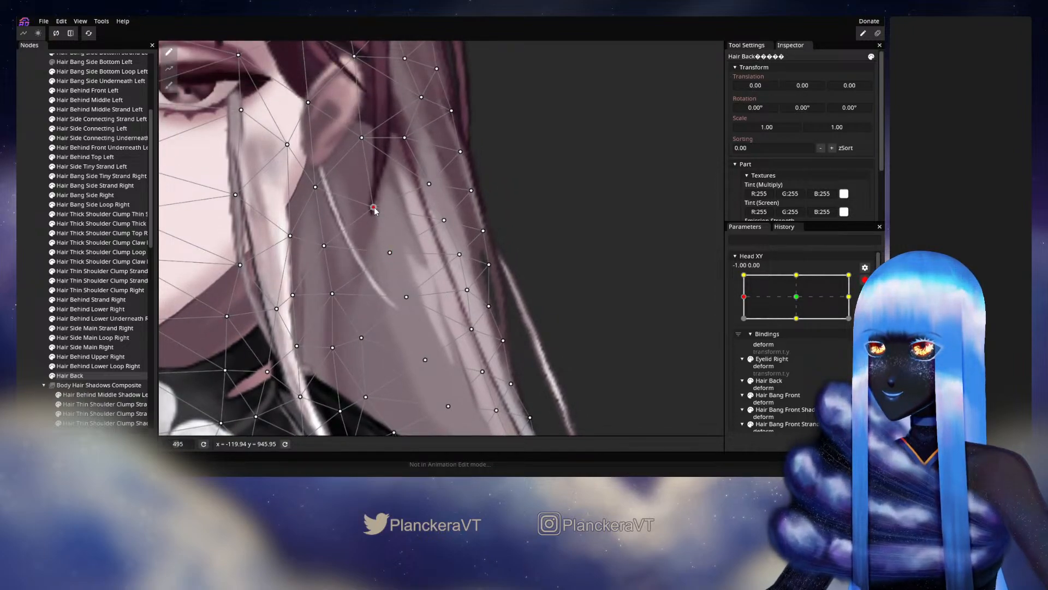
drag(457, 259, 387, 257)
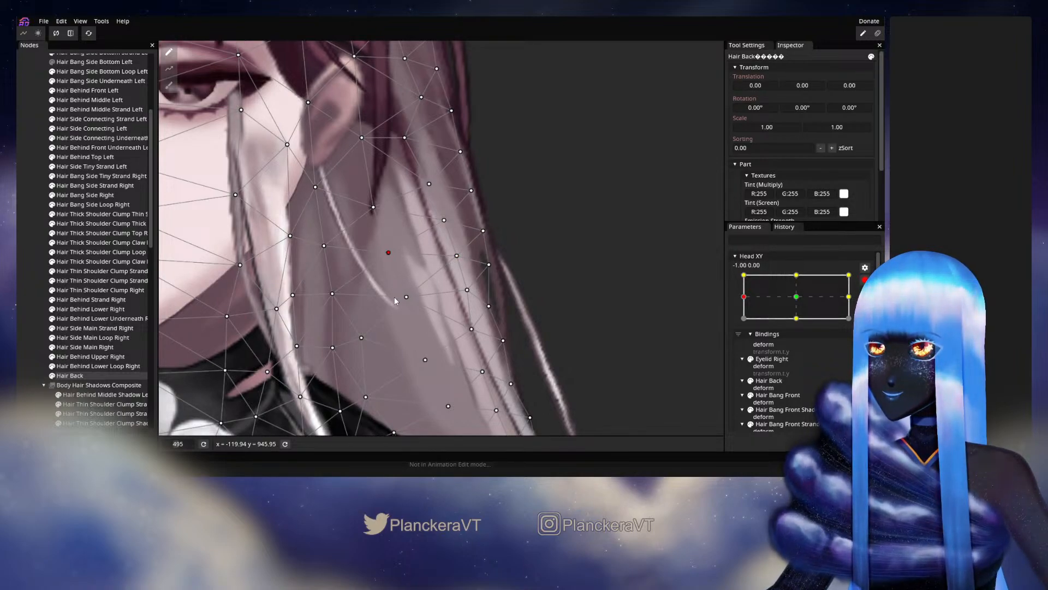
drag(461, 295, 398, 299)
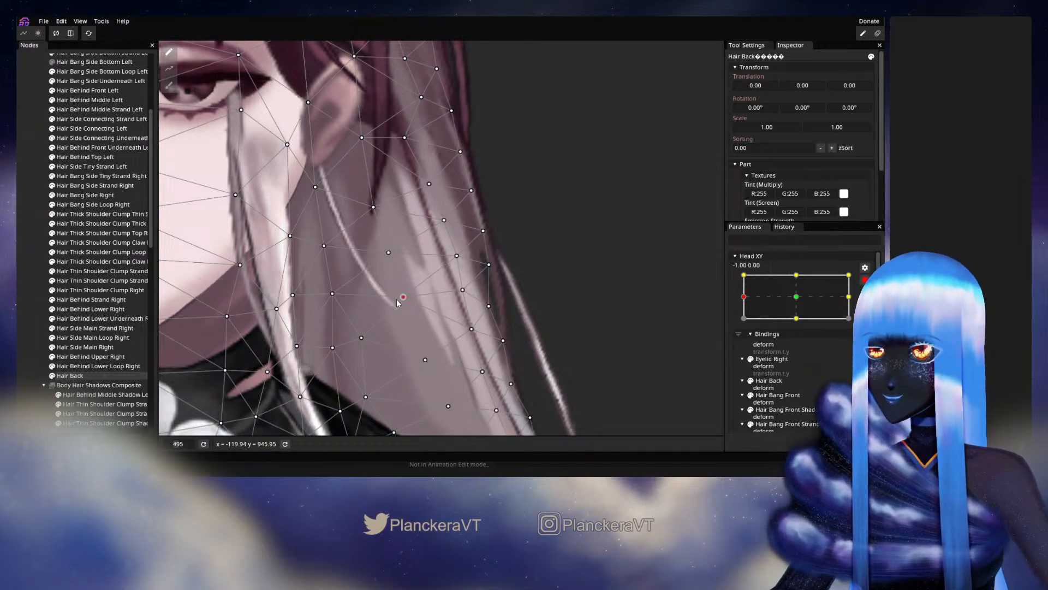
drag(462, 292, 462, 294)
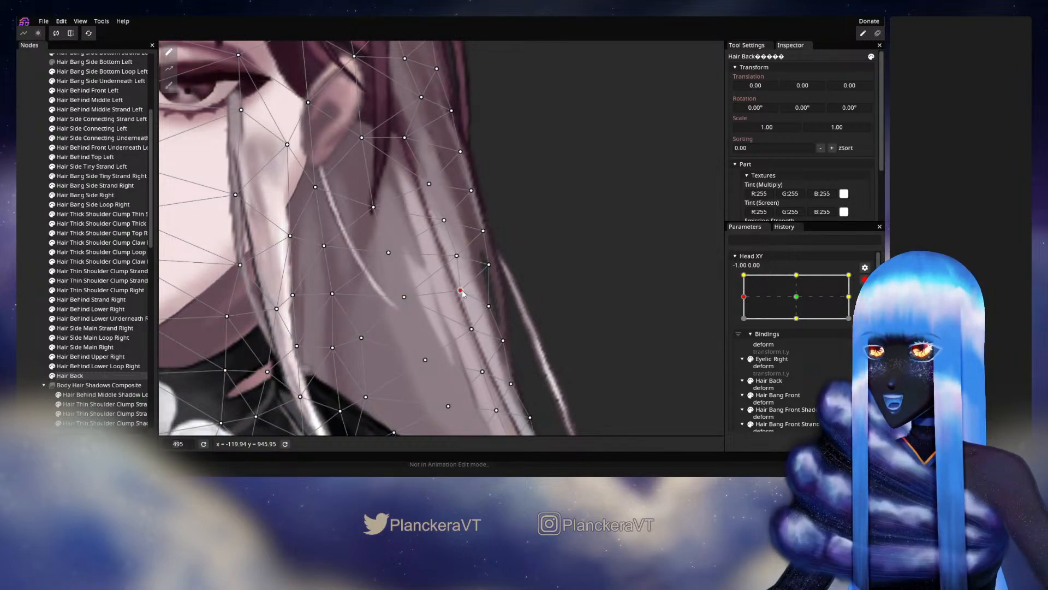
click(456, 257)
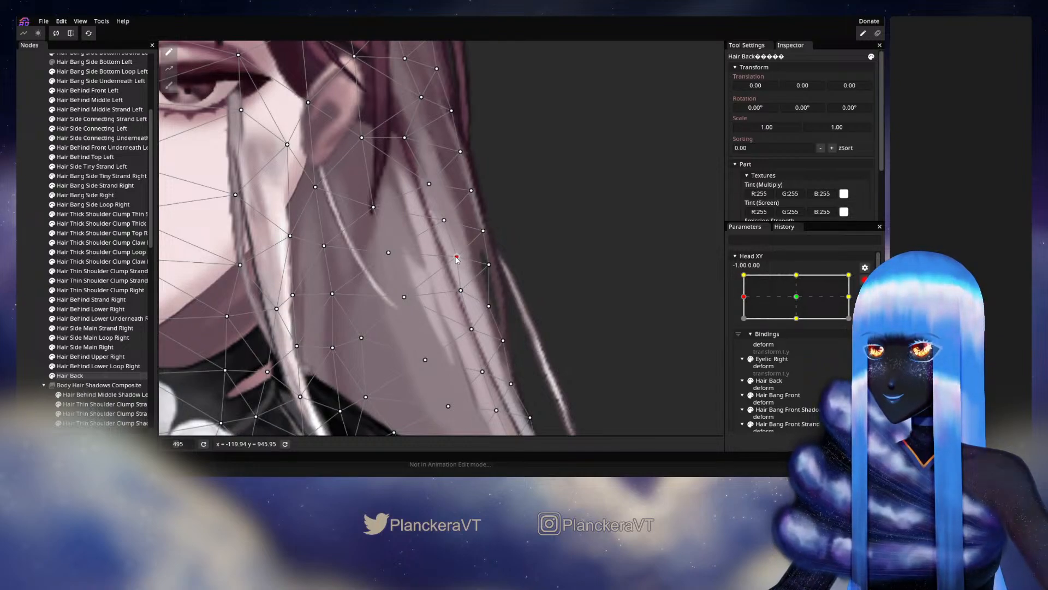
click(372, 208)
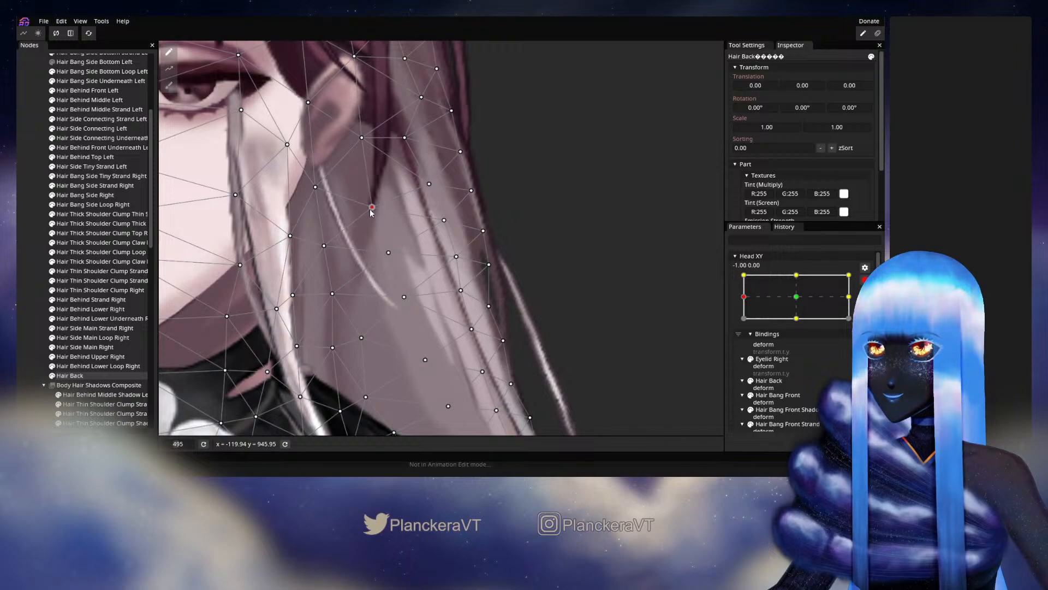
Even out the lower-half Hair Back vertices, shifting those on the light strand outward and adjusting the ones in the lock's center
drag(466, 427, 399, 293)
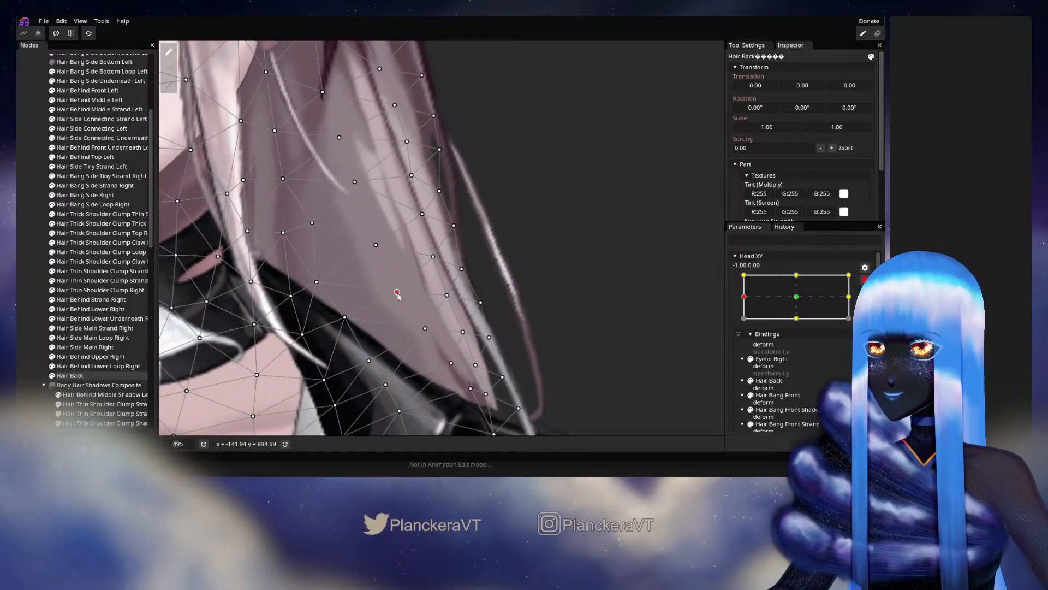
click(434, 256)
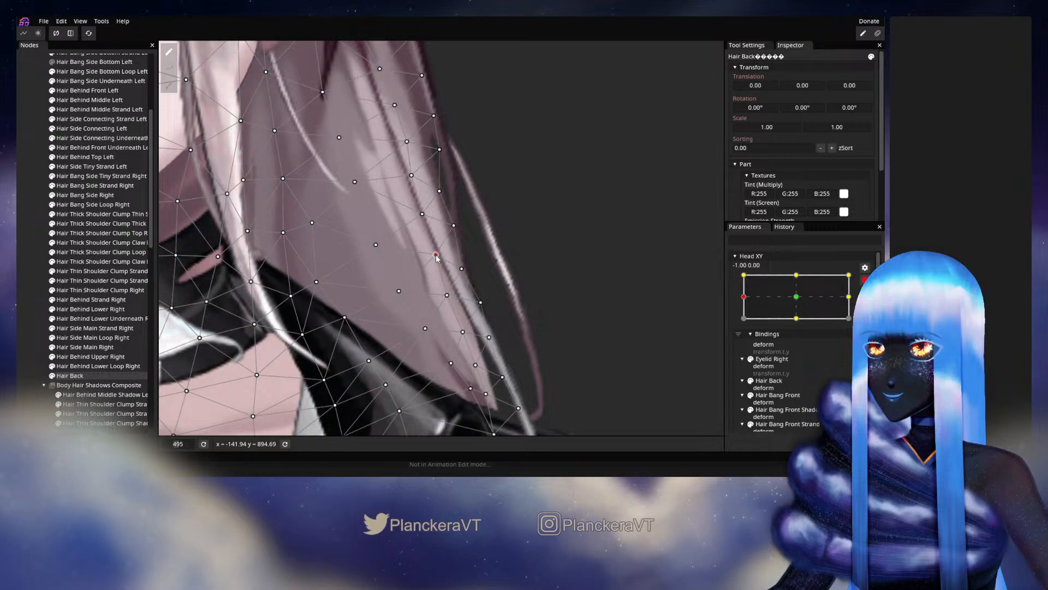
click(447, 296)
drag(447, 296, 452, 293)
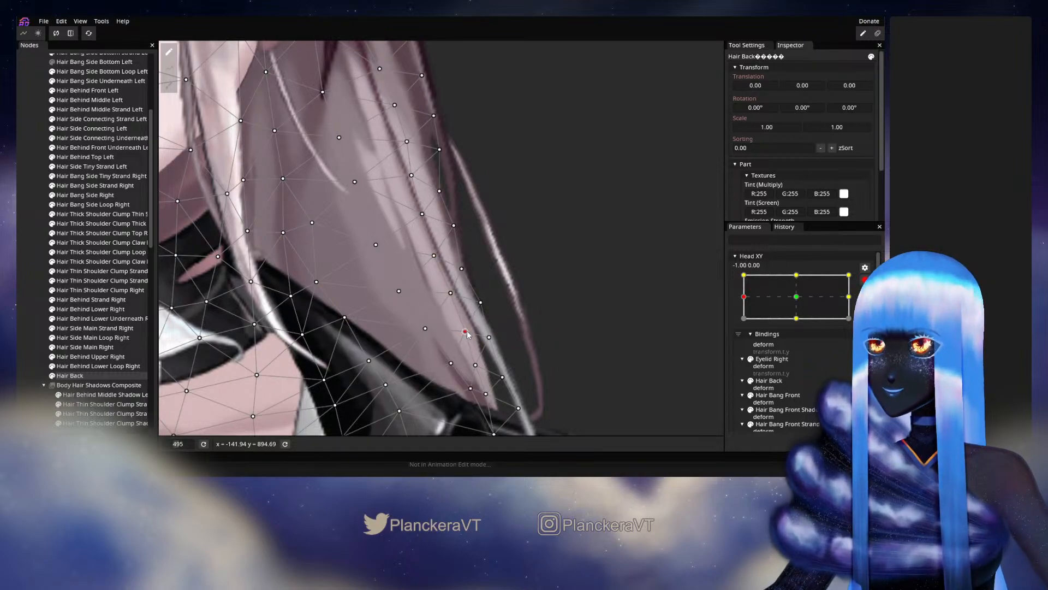
drag(462, 331, 468, 331)
click(426, 329)
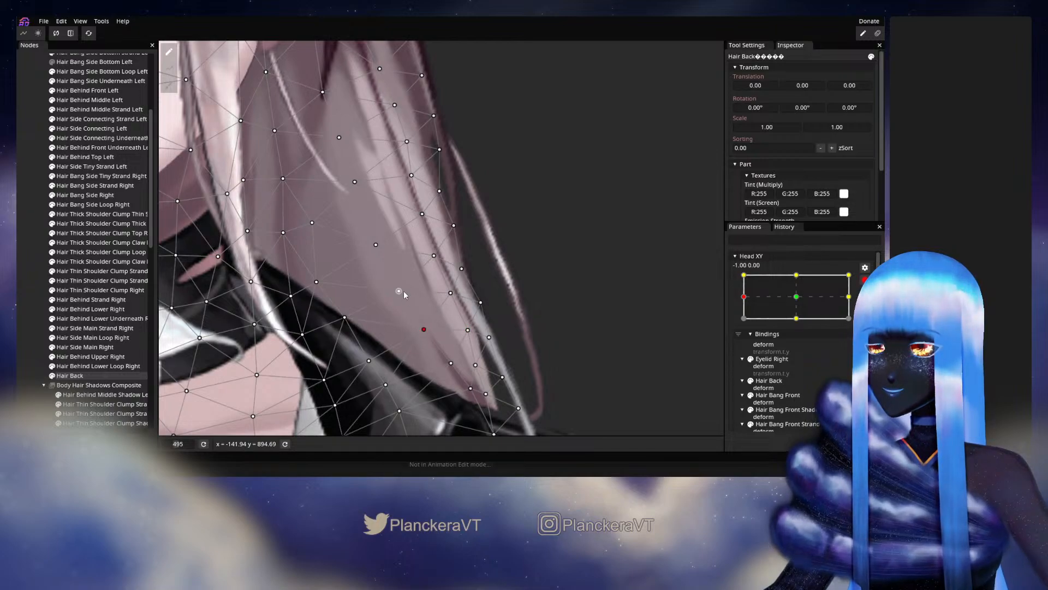
click(378, 244)
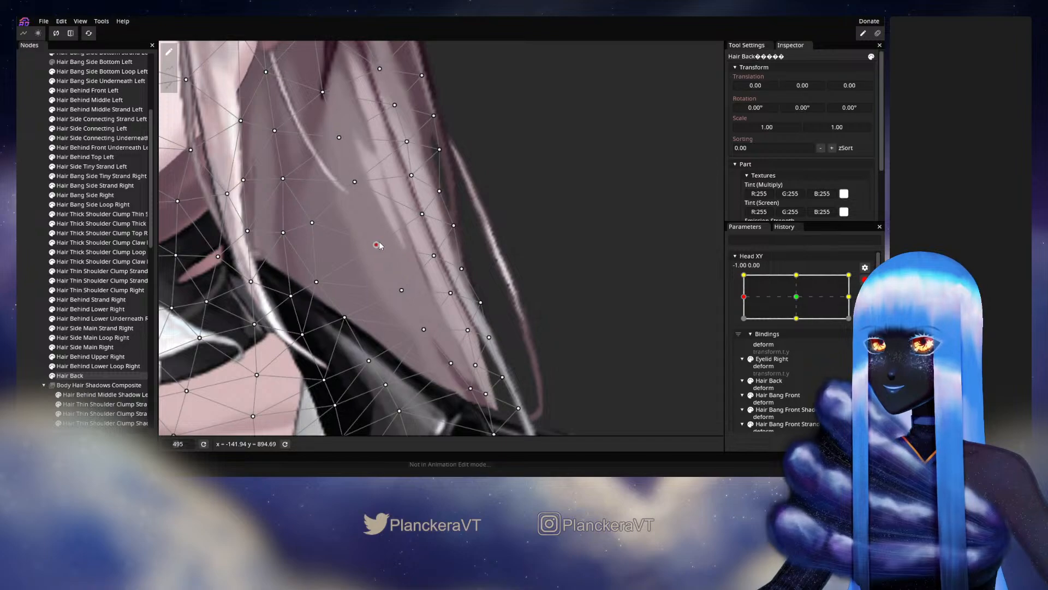
Refine the row of Hair Back vertices running down the dark inner line toward the lower tip
click(423, 215)
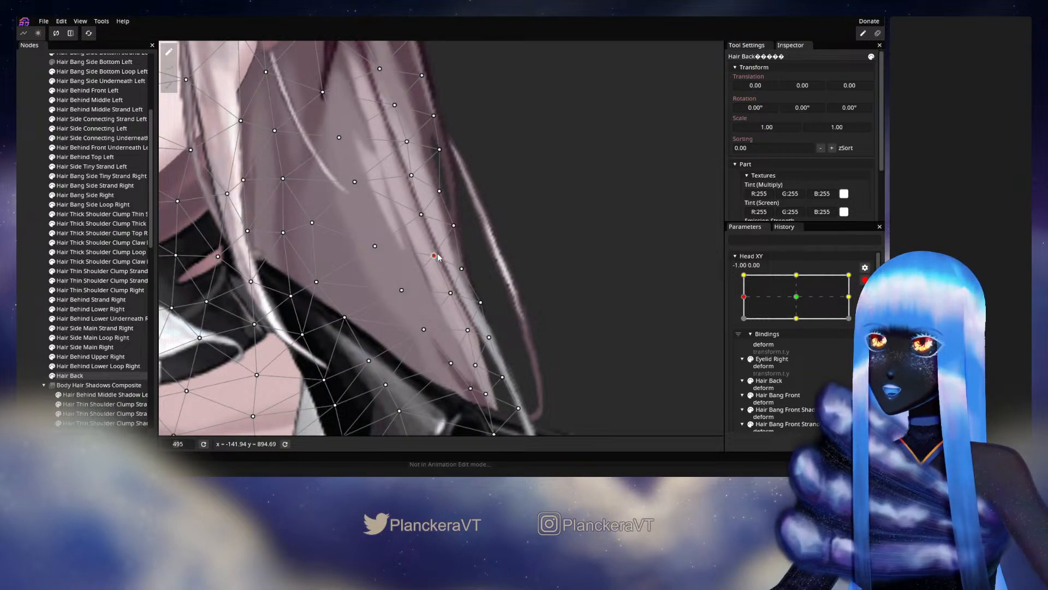
drag(438, 257, 441, 256)
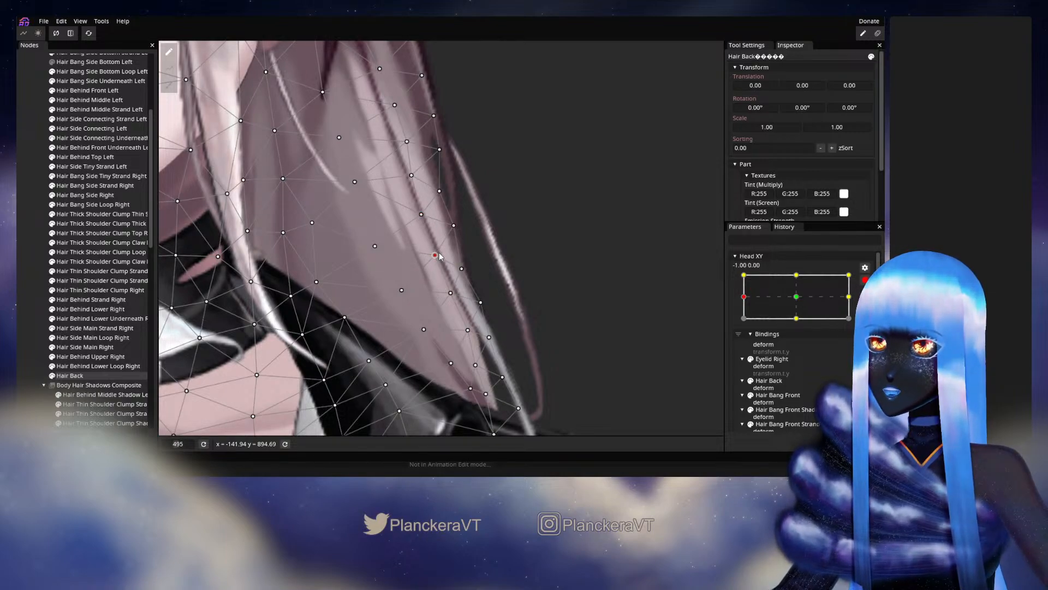
drag(454, 295, 457, 295)
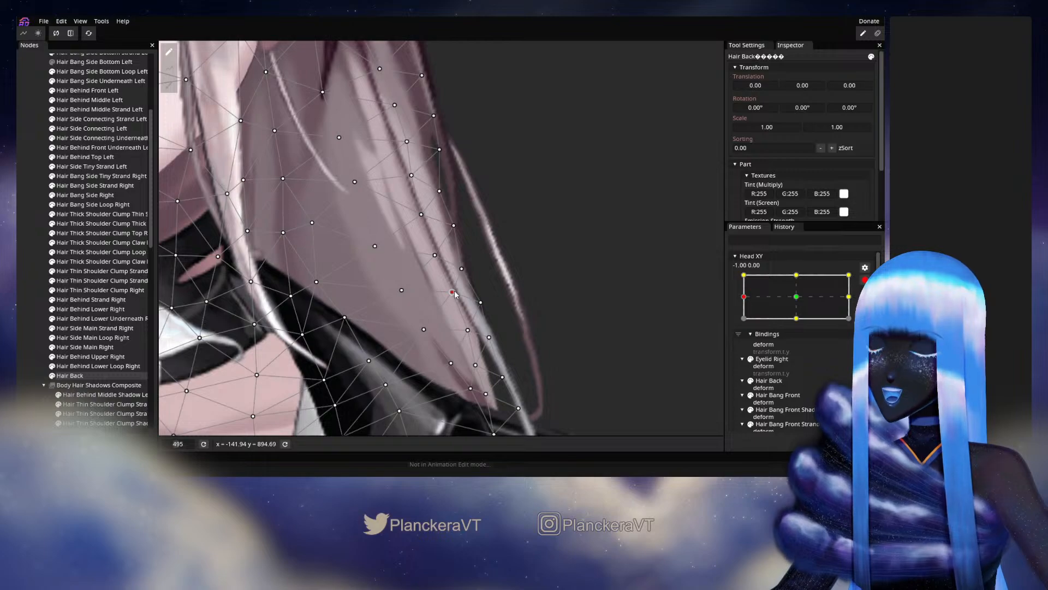
drag(463, 331, 438, 273)
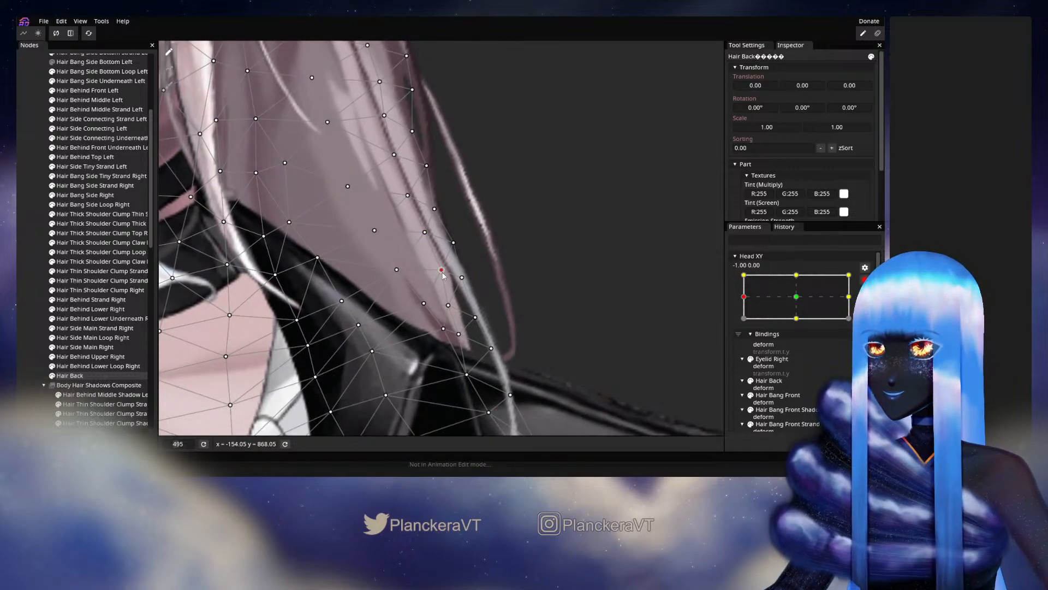
Readjust the Hair Back vertices immediately around the lower tip, including the neighbouring outer-edge vertex
drag(449, 307, 451, 310)
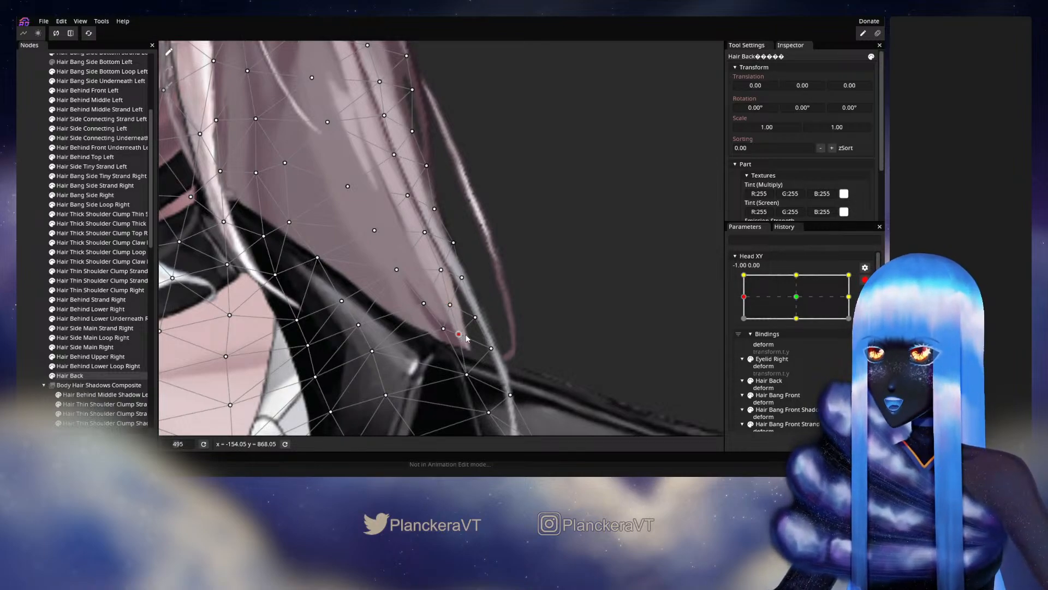
drag(467, 338, 468, 338)
click(477, 319)
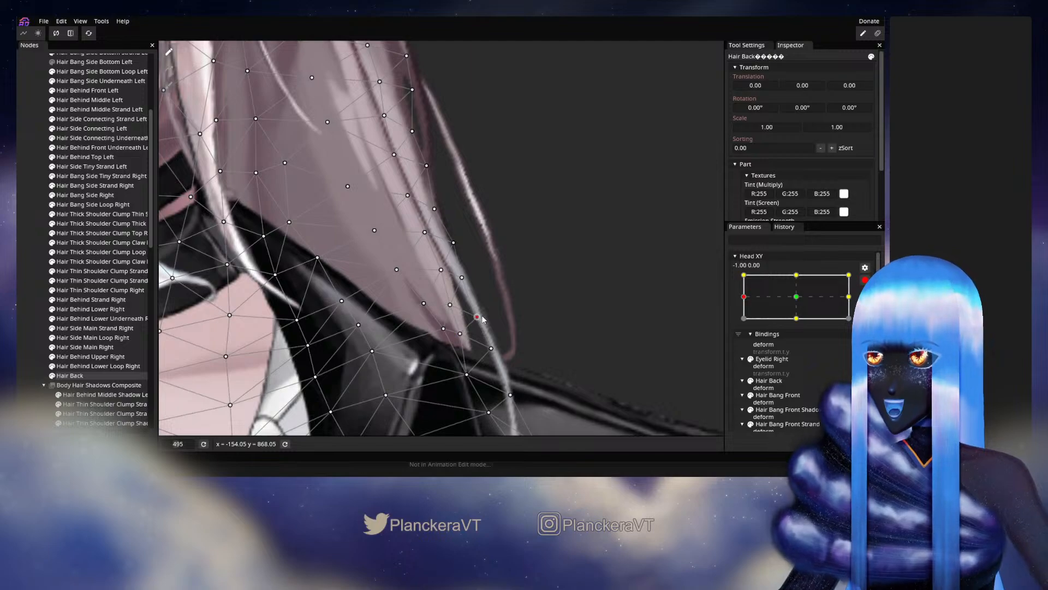
drag(478, 319, 457, 303)
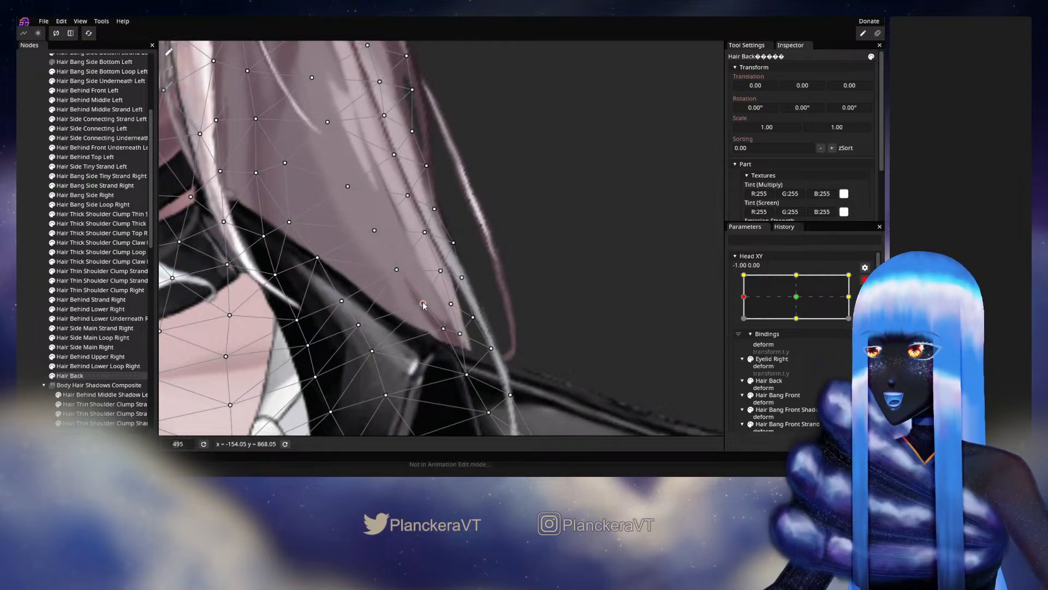
Reposition the Hair Back vertices over the jacket collar and along the lock's bottom edge, moving the uppermost one slightly outward
drag(378, 296, 397, 317)
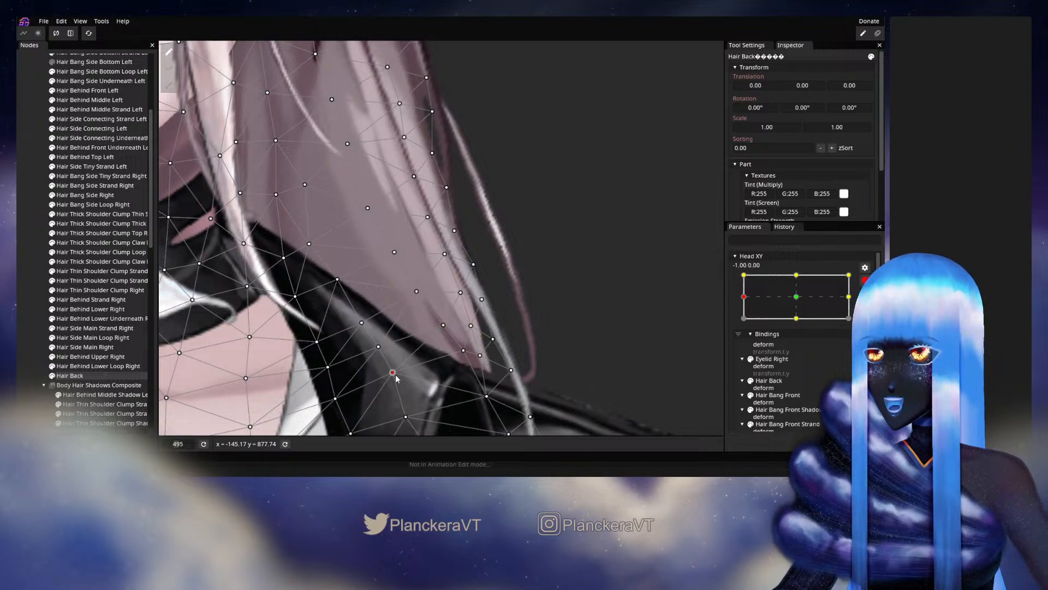
drag(396, 378, 364, 321)
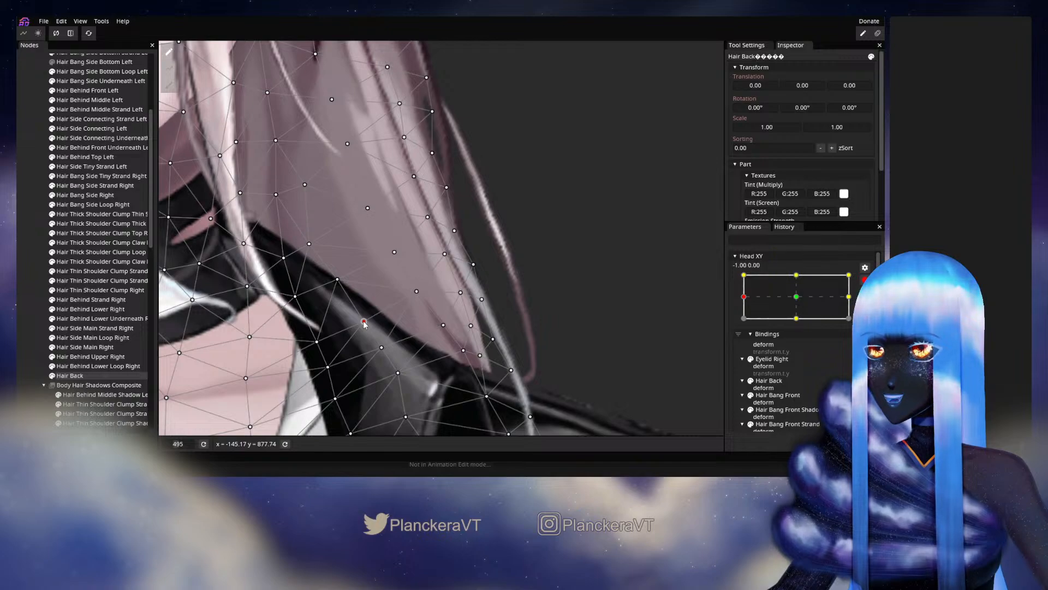
drag(339, 282, 341, 281)
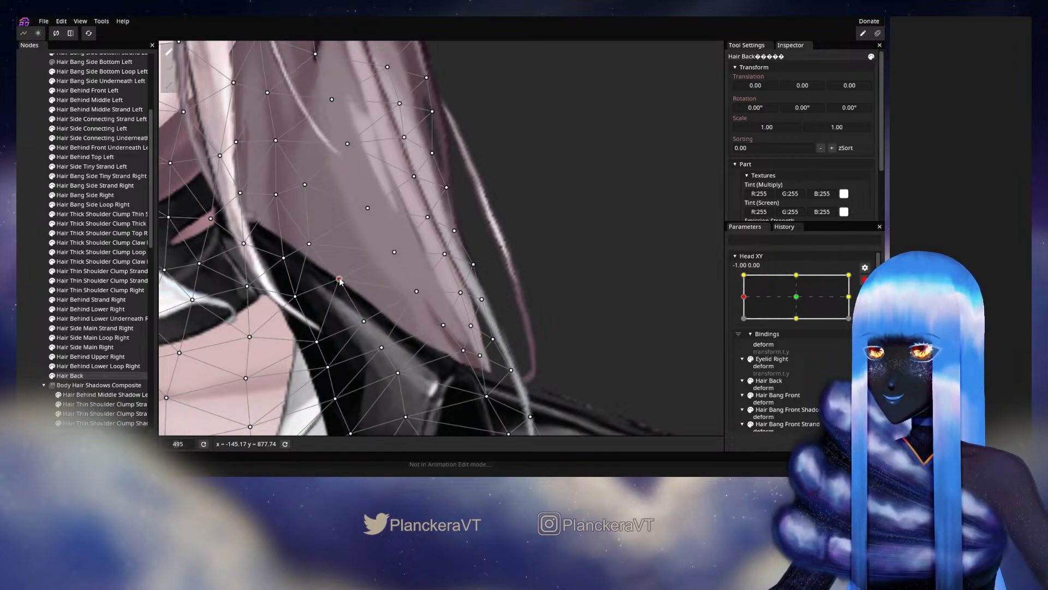
drag(309, 243, 316, 242)
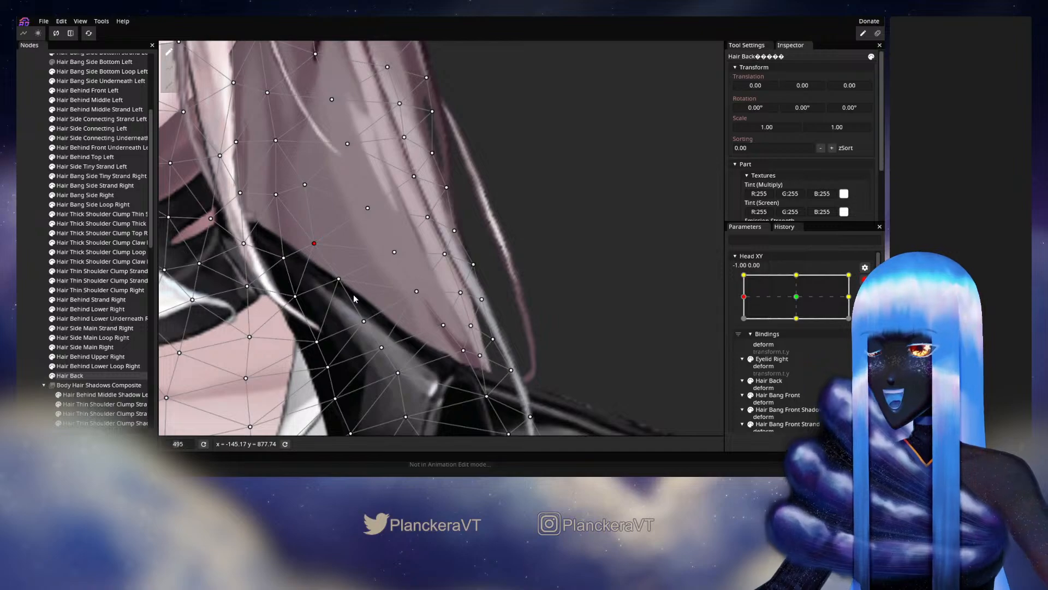
drag(512, 355, 505, 306)
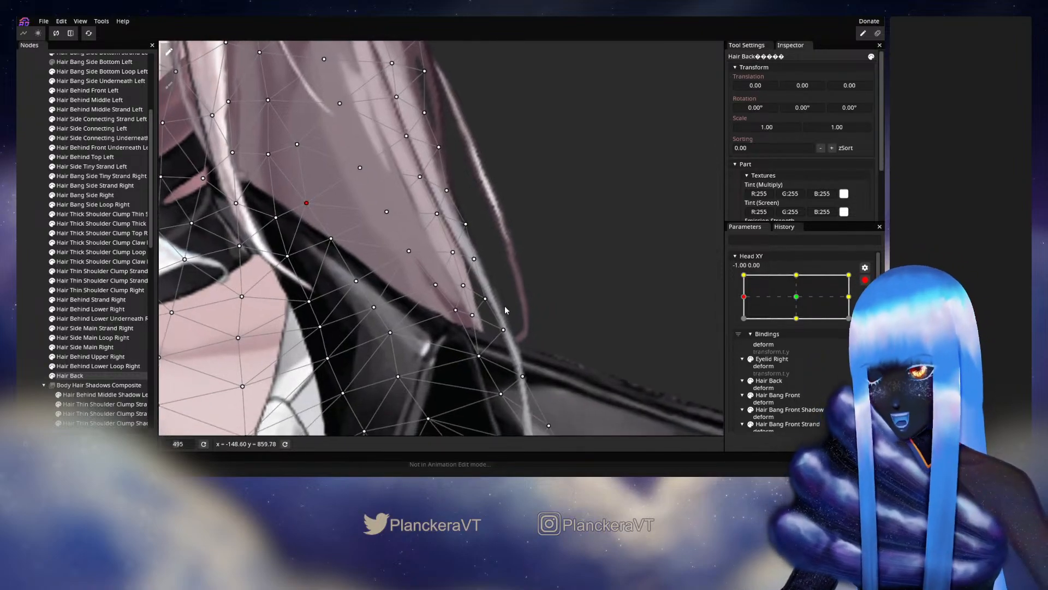
Nudge the Hair Back vertices beside the lower tip, on the light strand above it, and in the middle of the lock
scroll(492, 321, up, 2)
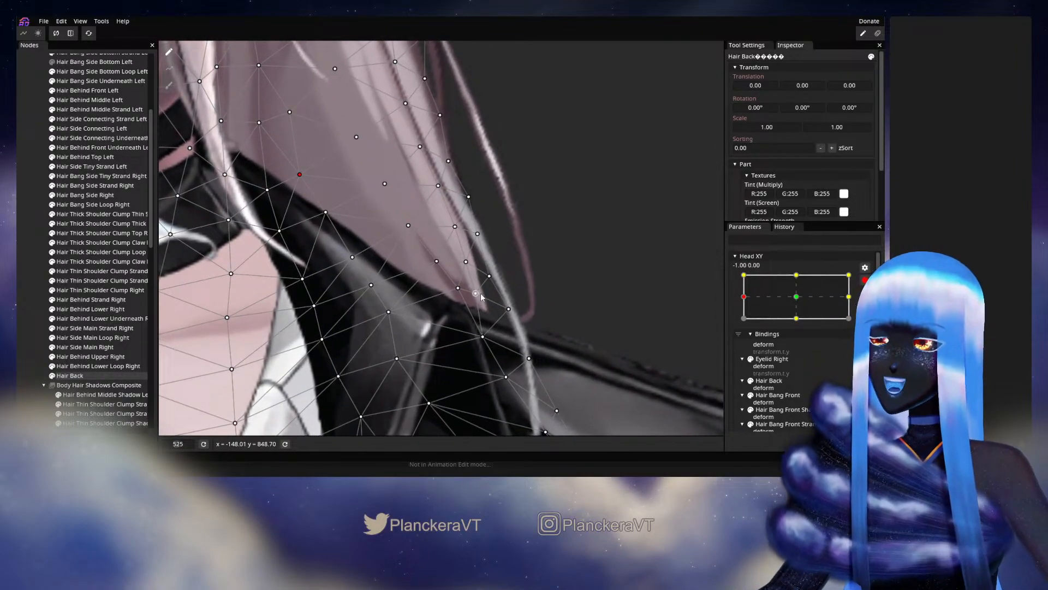
click(481, 296)
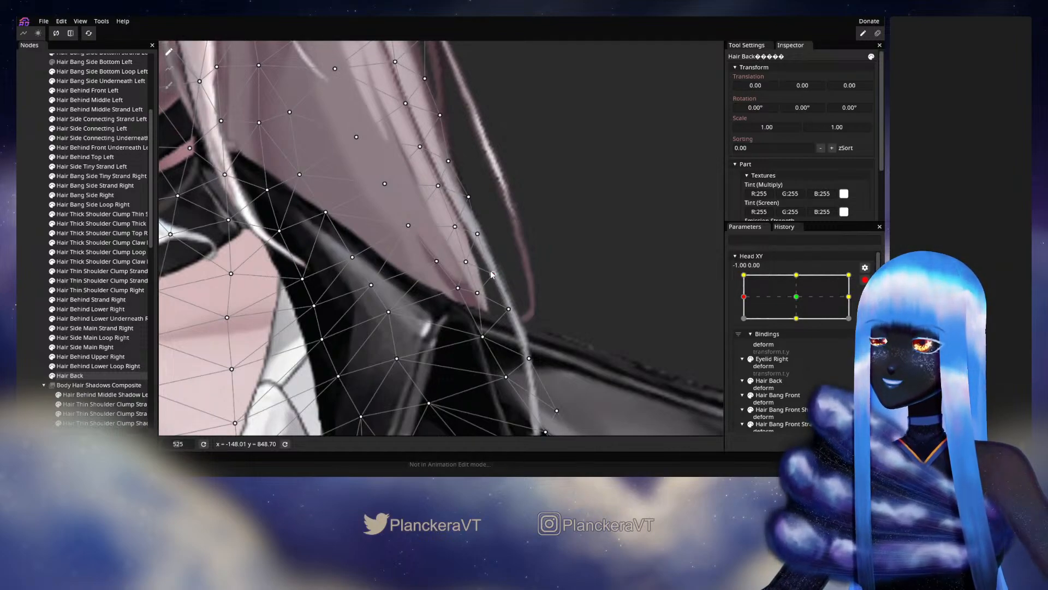
drag(529, 297, 529, 348)
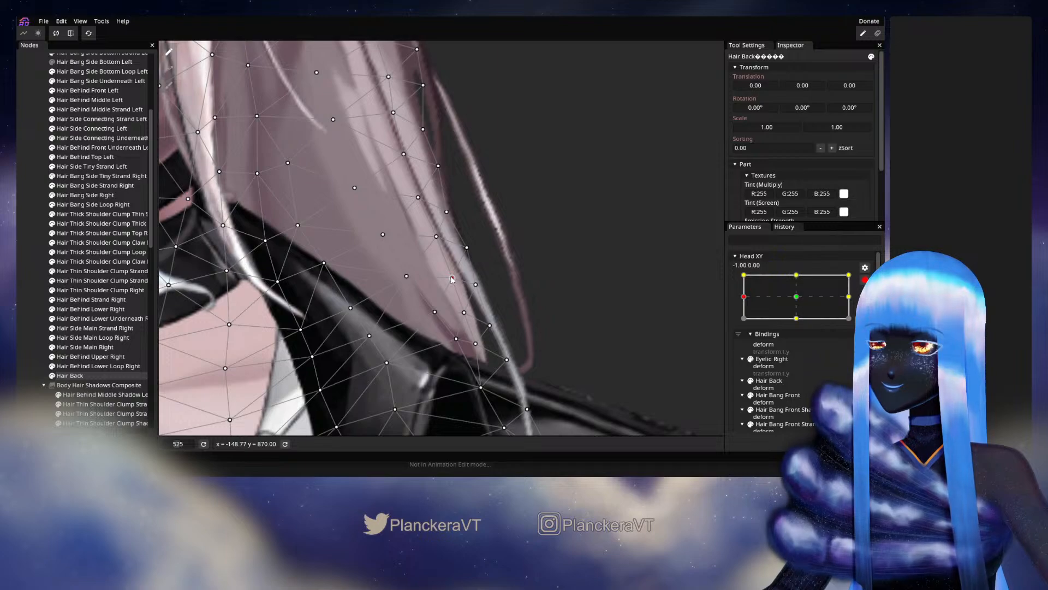
click(466, 248)
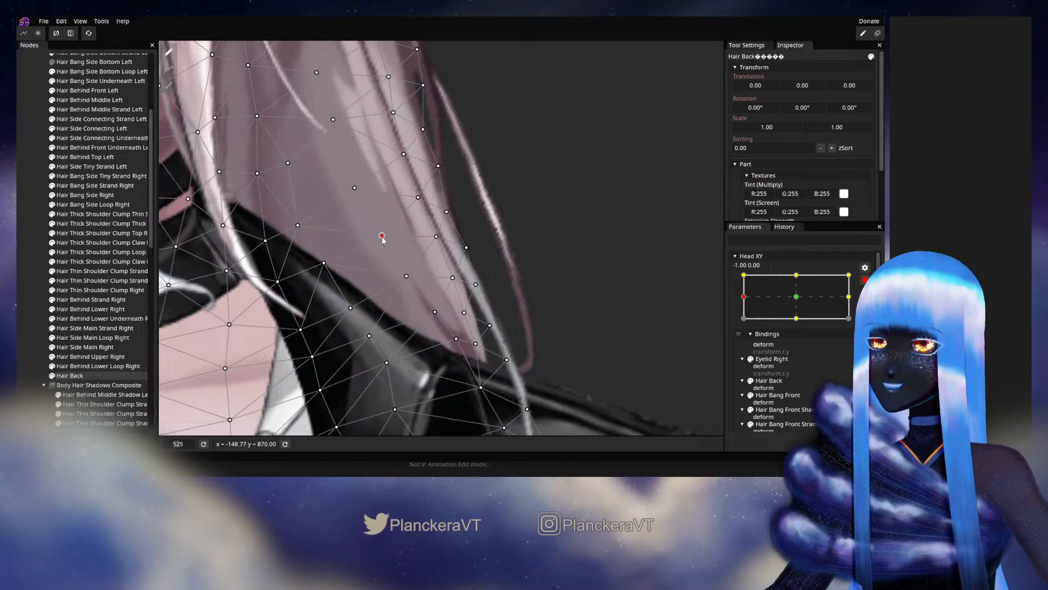
drag(401, 252, 412, 302)
scroll(432, 305, down, 3)
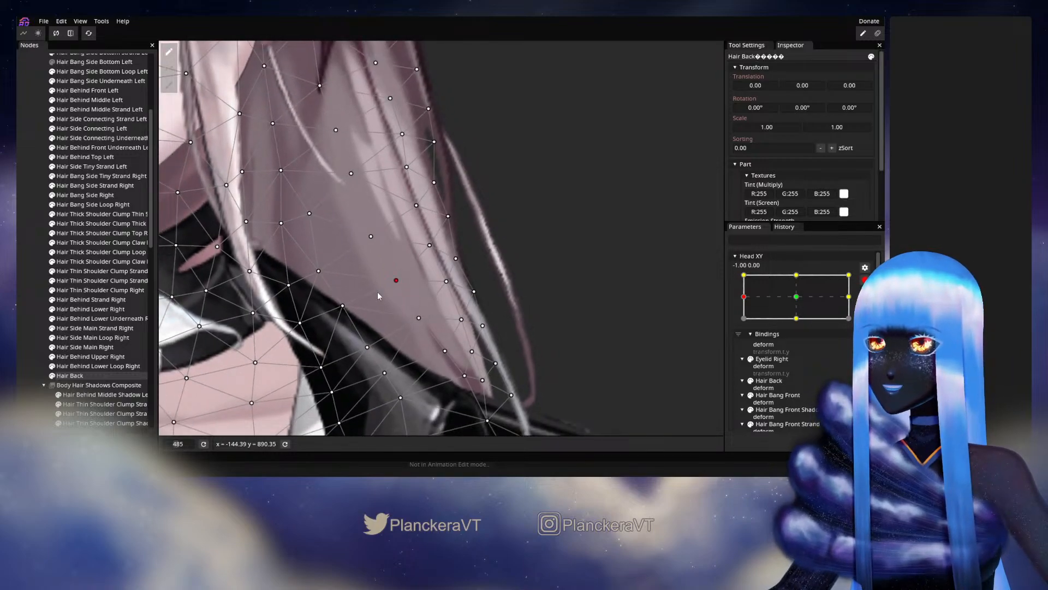
click(28, 296)
scroll(468, 315, down, 5)
drag(485, 376, 509, 314)
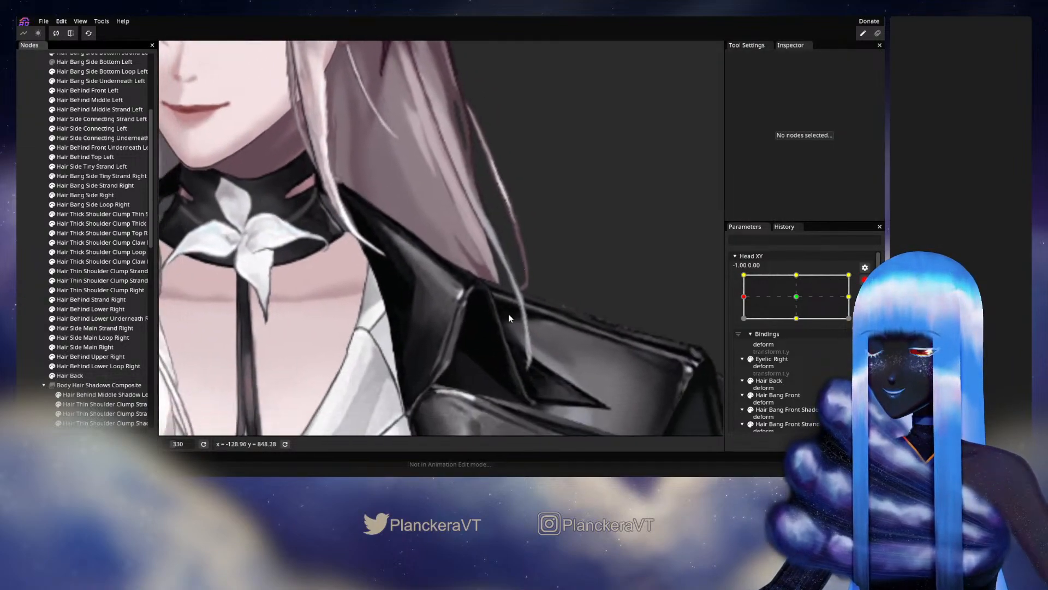
Readjust the Hair Back vertex just above the lower tip and shift the vertices over the jacket collar outward
scroll(509, 309, up, 2)
click(82, 376)
scroll(419, 326, up, 1)
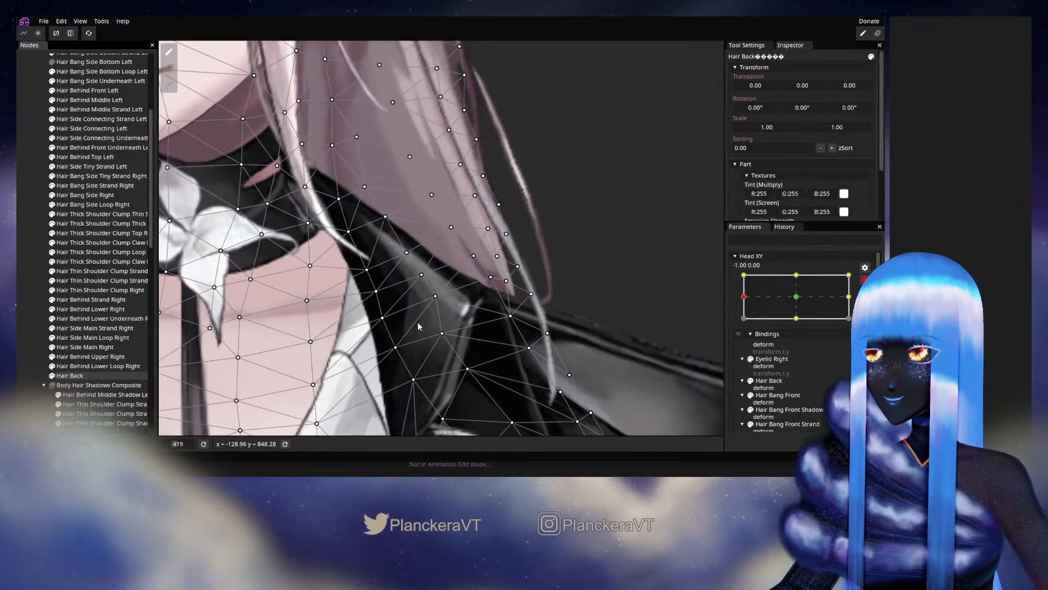
scroll(451, 317, up, 2)
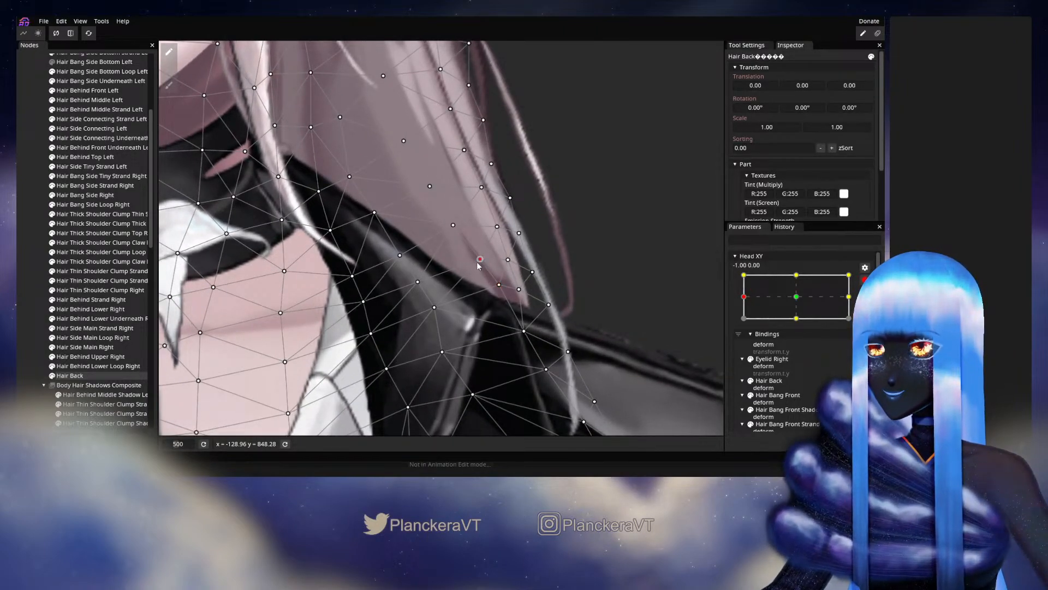
drag(419, 283, 420, 282)
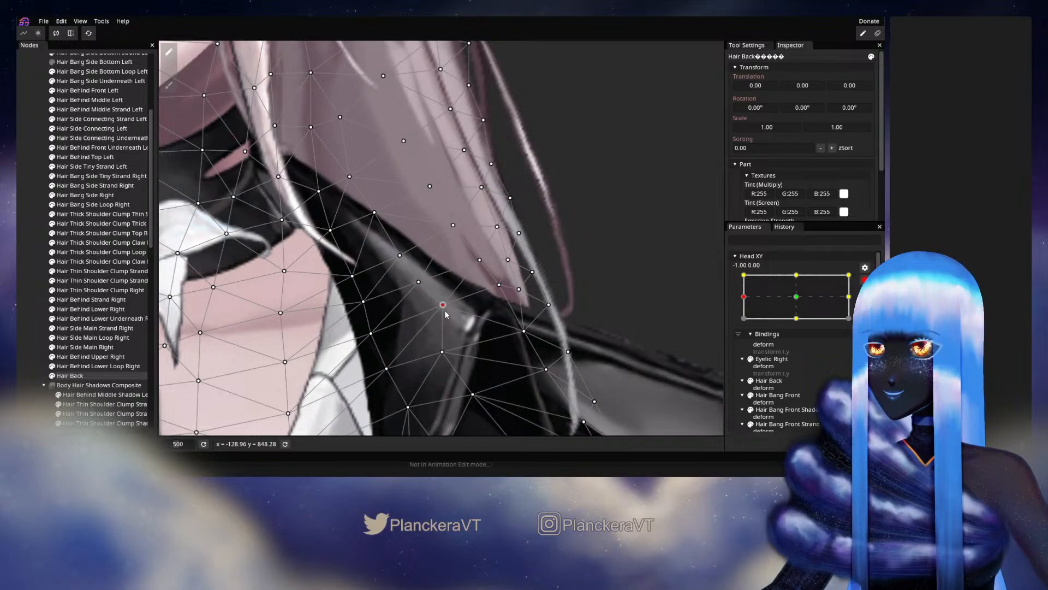
click(534, 313)
scroll(534, 312, down, 1)
scroll(533, 310, down, 8)
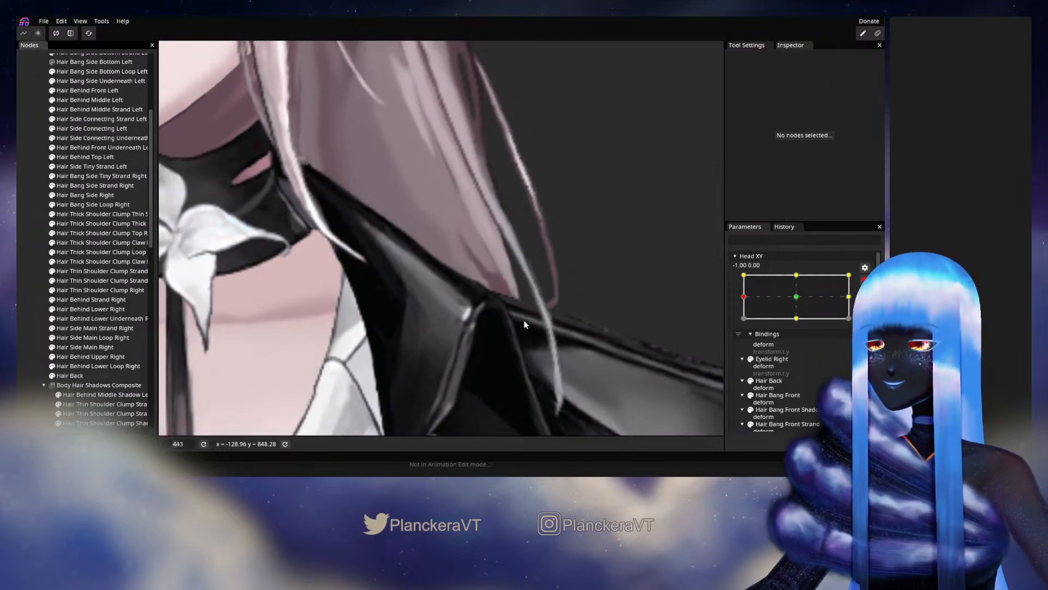
scroll(539, 284, down, 4)
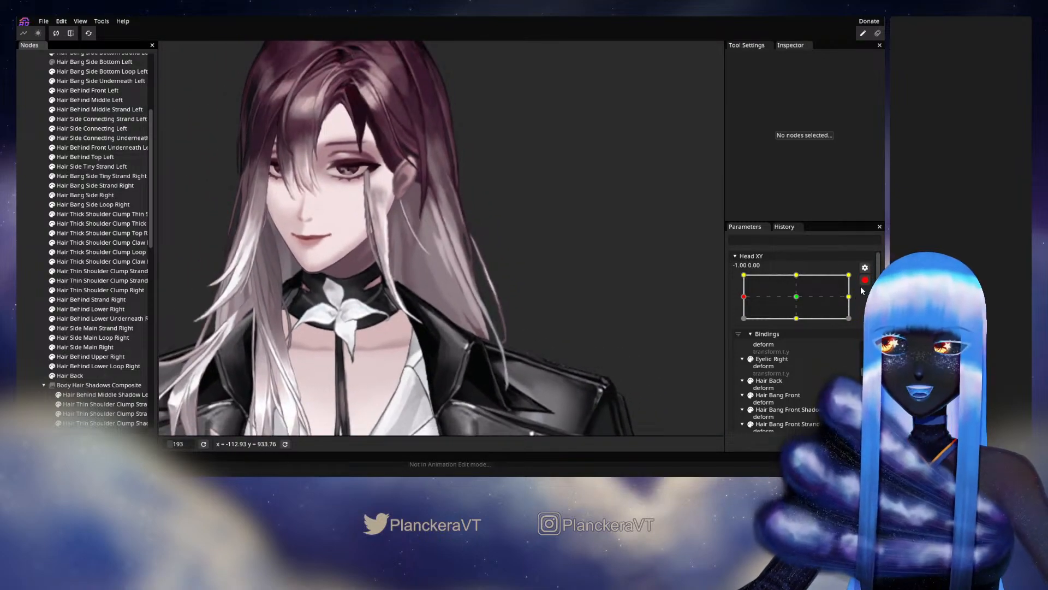
Preview Head XY motion around the -1.00, 0.00 keypoint outside keypoint editing, and resume editing that keypoint
click(864, 281)
mouse_move(743, 323)
mouse_down()
mouse_move(791, 326)
mouse_move(744, 326)
mouse_up()
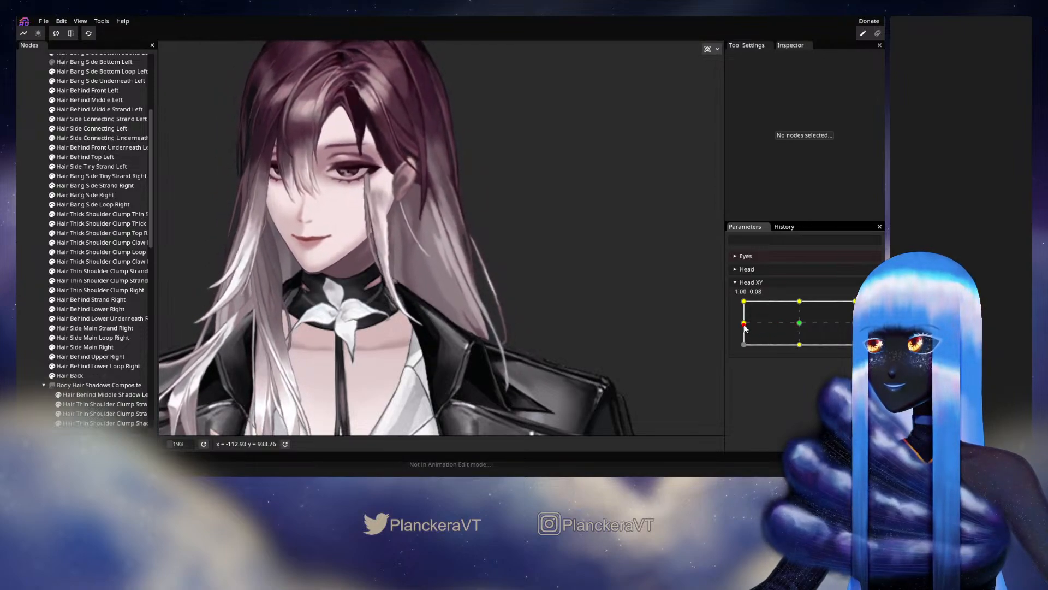
scroll(433, 336, up, 4)
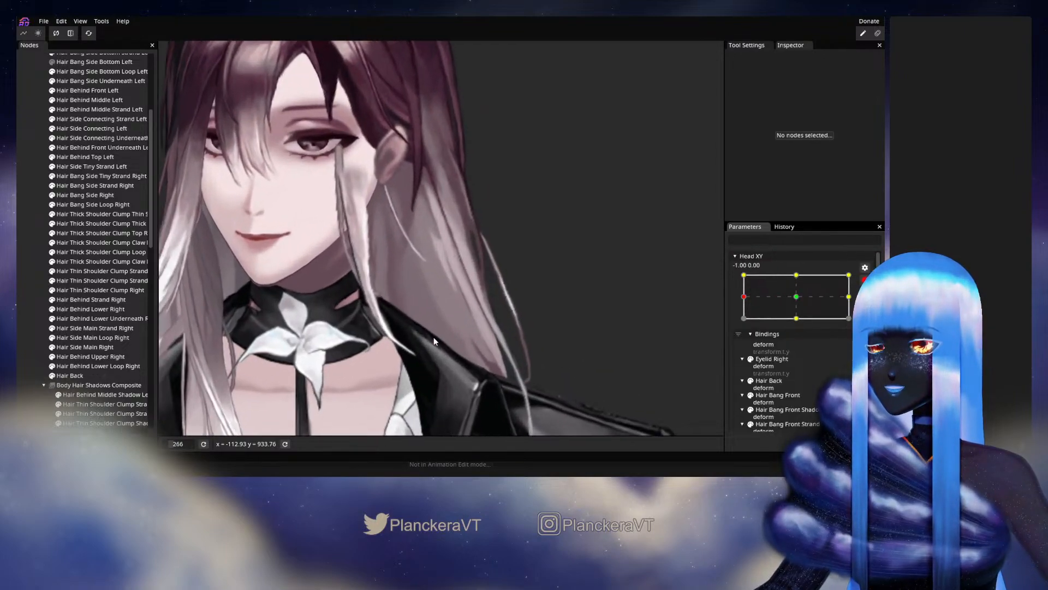
scroll(496, 372, up, 4)
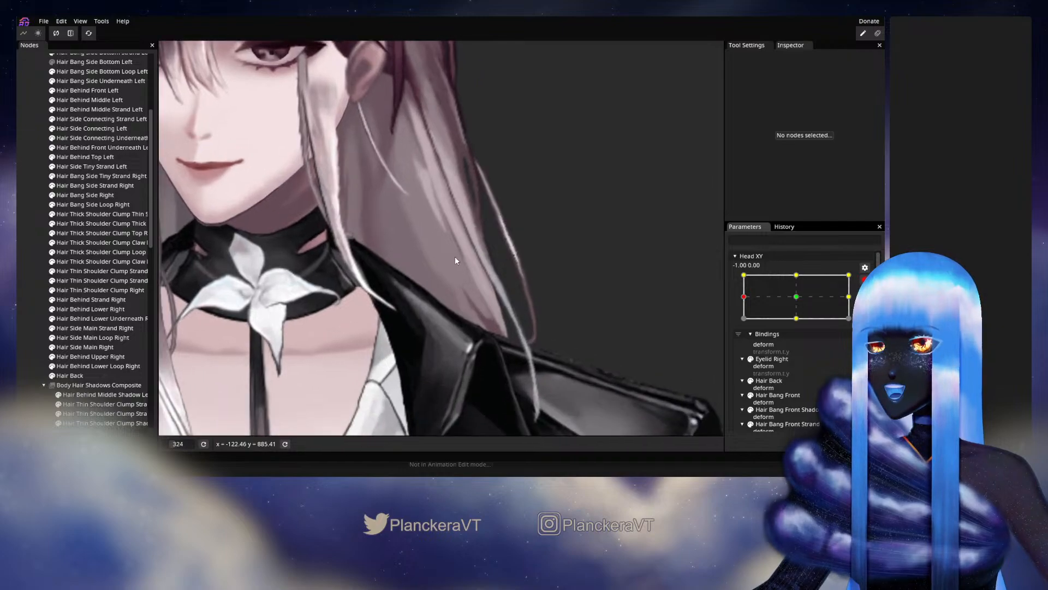
Fine-tune the Hair Back vertices running from just above the lower tip up the center of the lock
click(70, 375)
scroll(463, 316, up, 2)
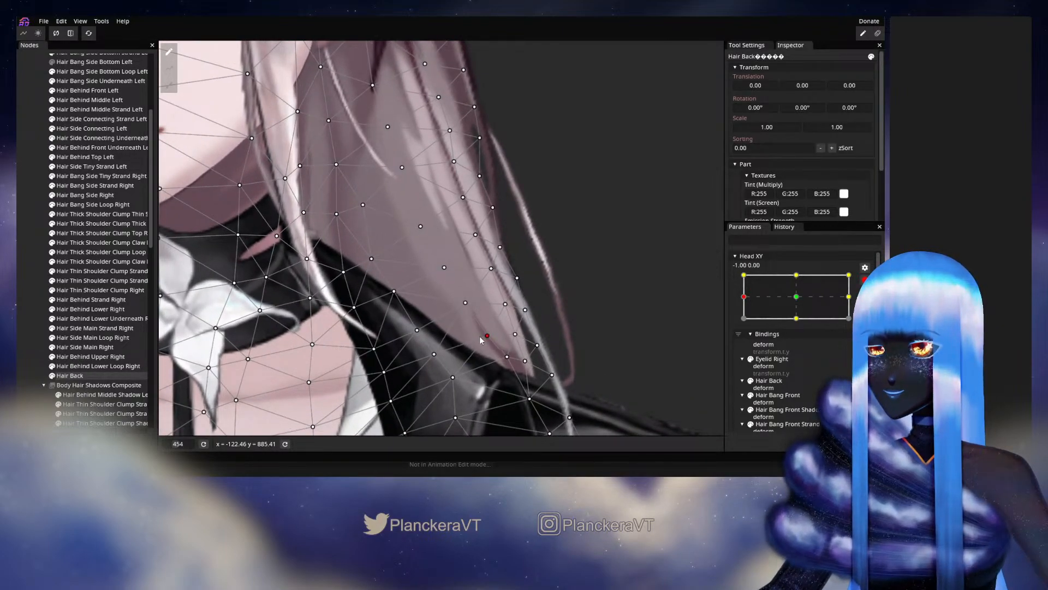
click(465, 304)
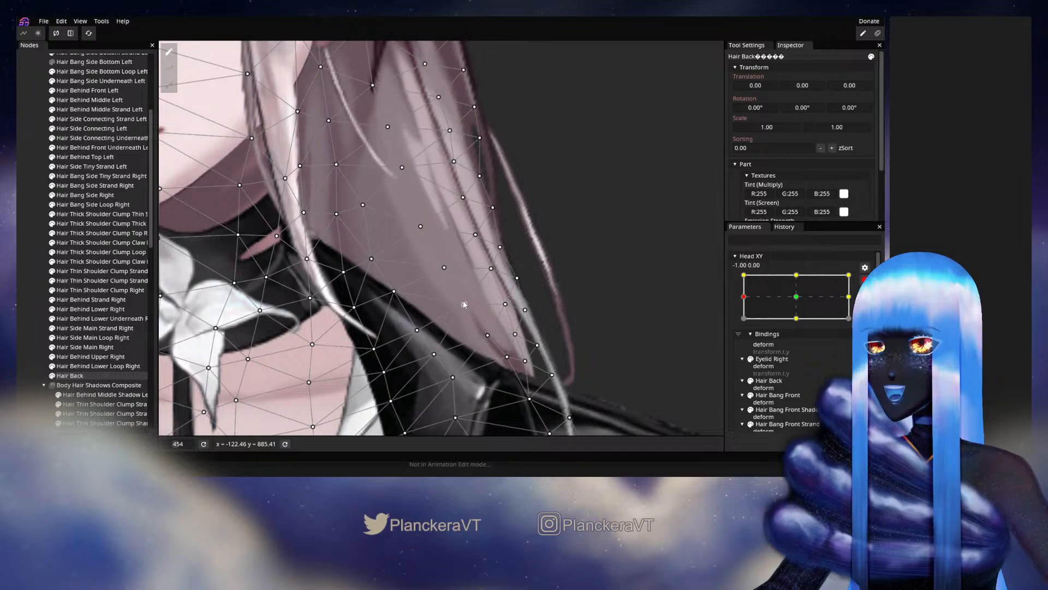
drag(463, 301, 442, 273)
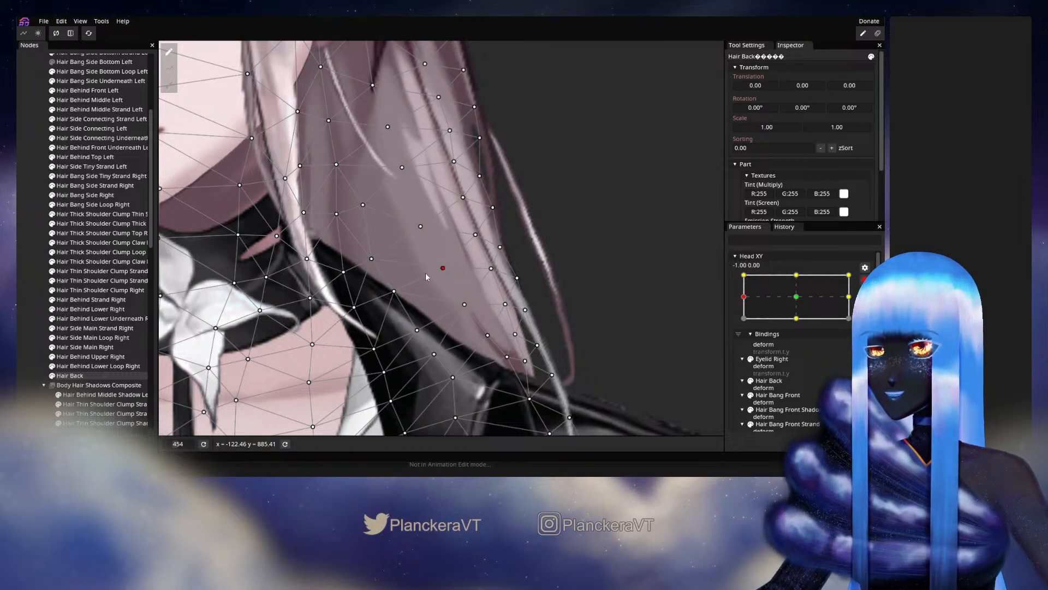
click(218, 299)
scroll(539, 316, down, 6)
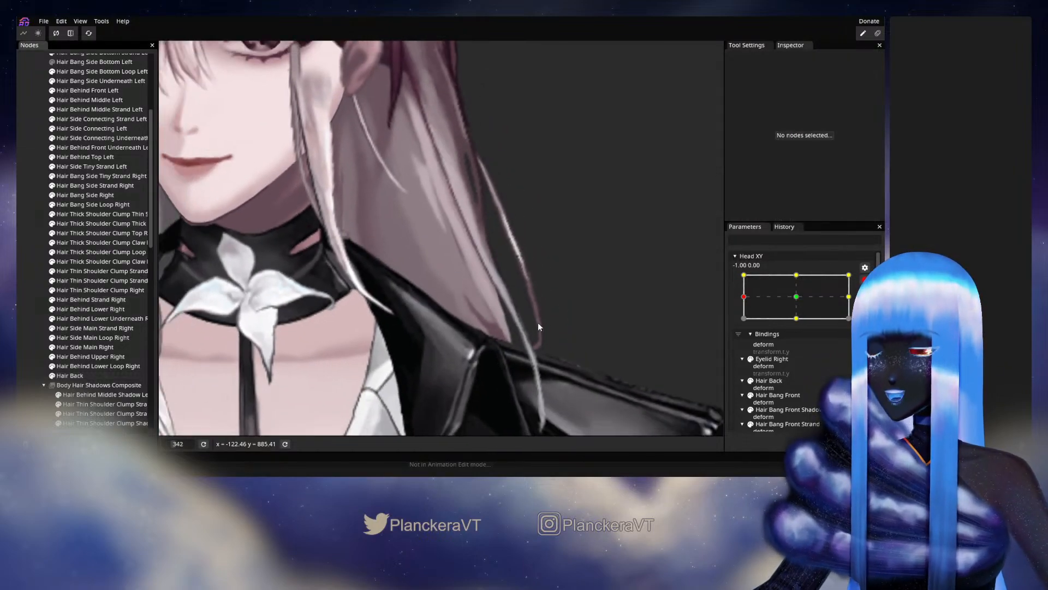
scroll(545, 309, down, 3)
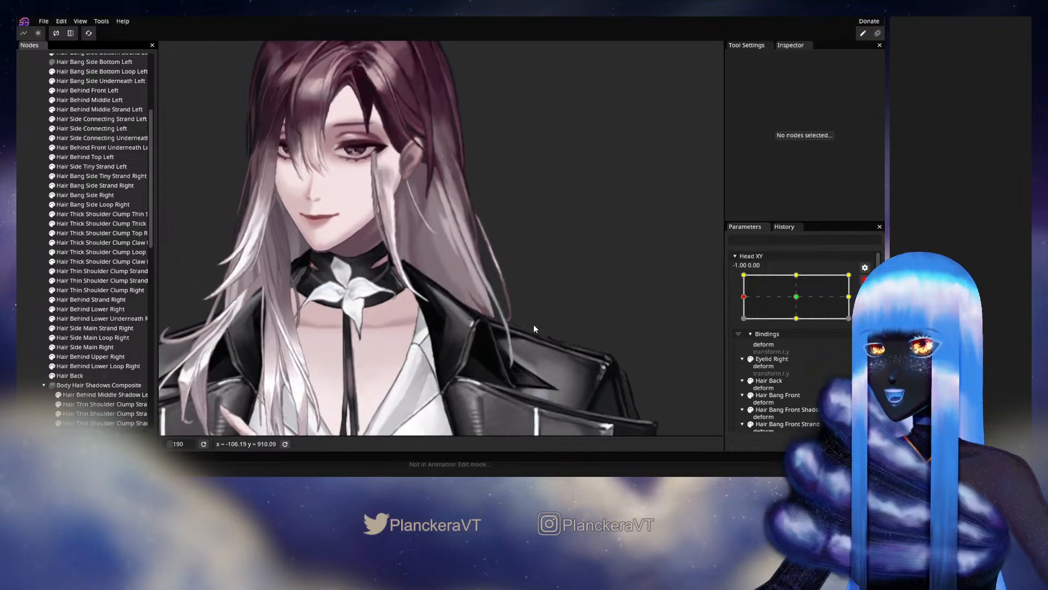
Check the reworked lock by moving Head XY slightly off -1.00, 0.00, and re-enable editing of that keypoint
click(865, 279)
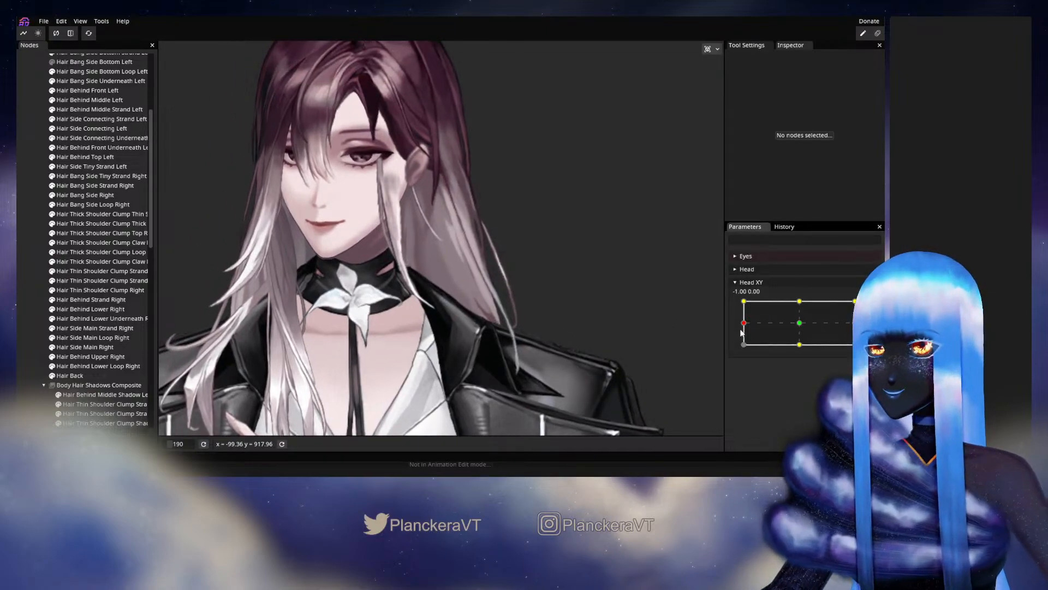
mouse_move(744, 323)
mouse_down()
mouse_move(800, 323)
mouse_move(754, 326)
mouse_up()
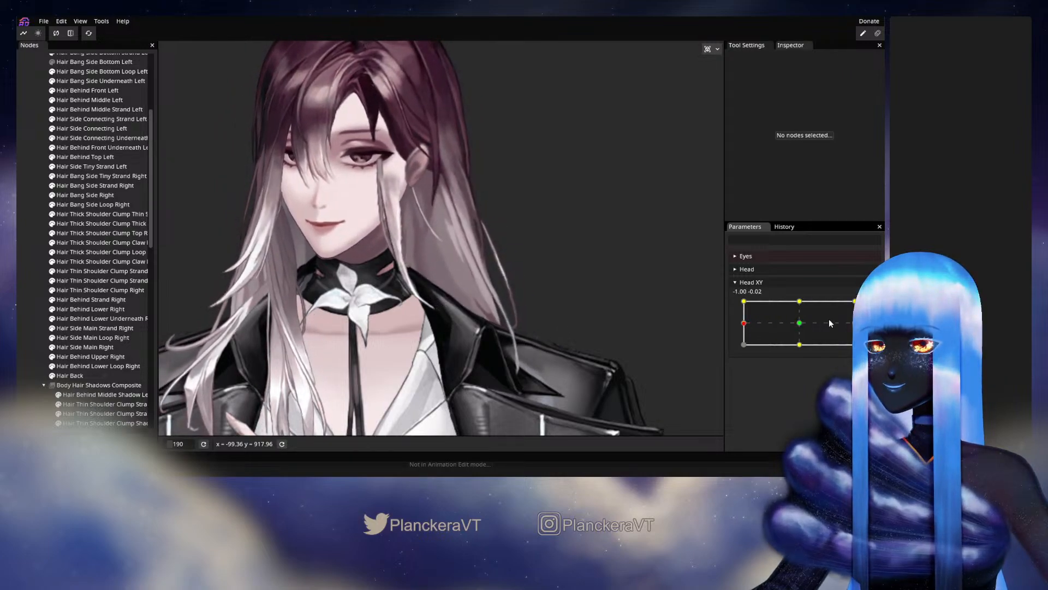
click(865, 305)
Shift the Hair Back vertices inside the lock's middle and along its collar-side edge outward
scroll(421, 296, up, 5)
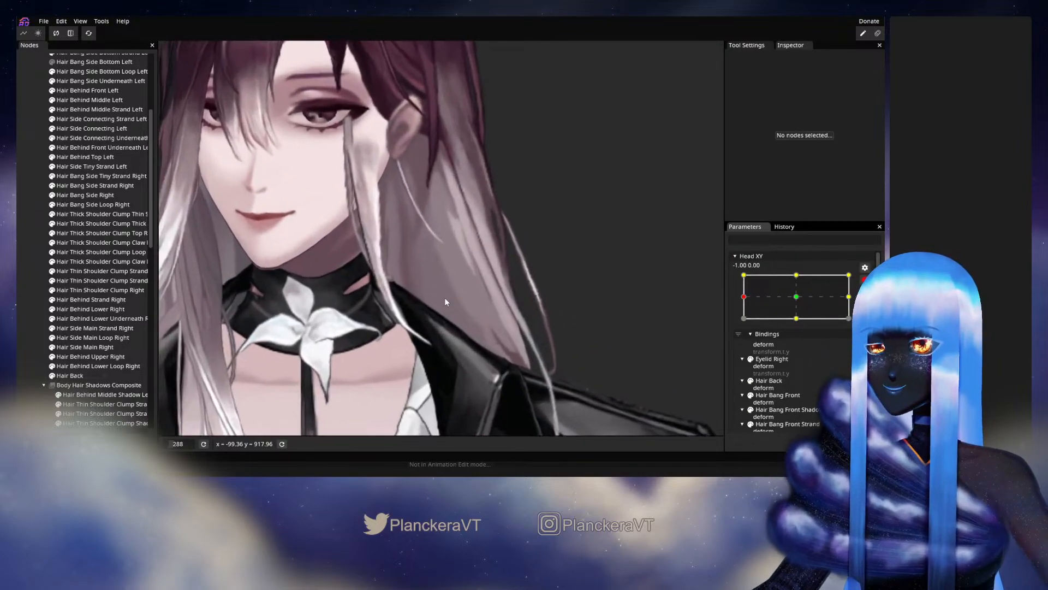
click(792, 302)
drag(792, 302, 708, 298)
scroll(437, 299, up, 3)
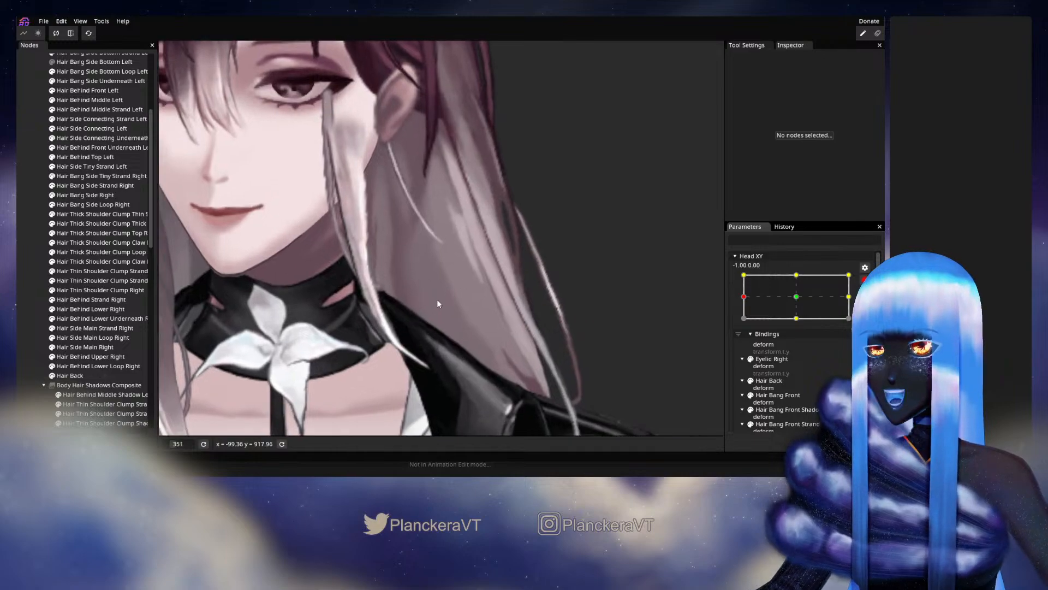
click(70, 375)
scroll(434, 188, up, 3)
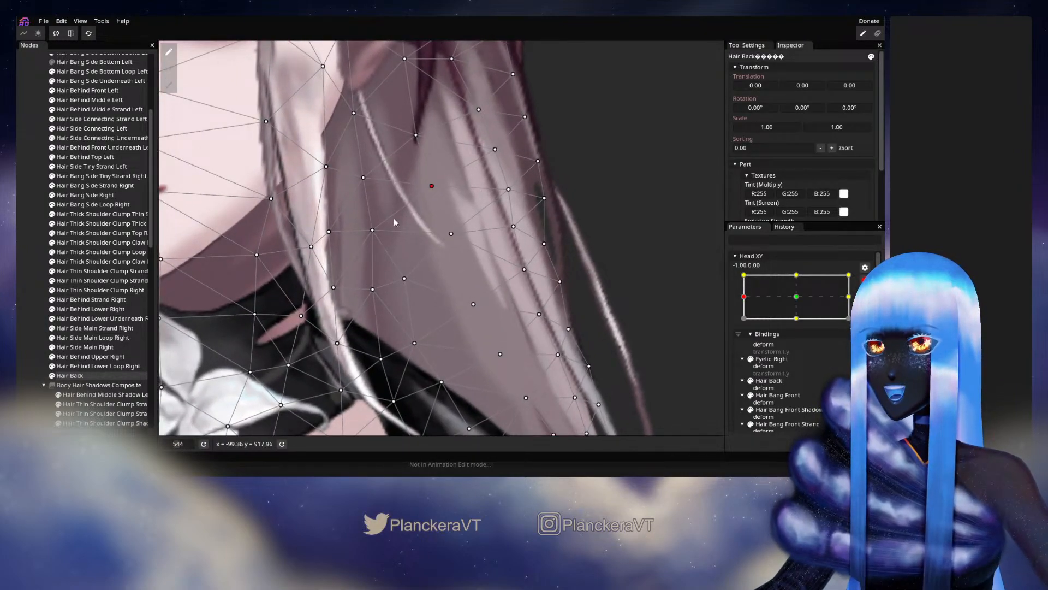
drag(369, 235, 372, 233)
drag(405, 281, 421, 279)
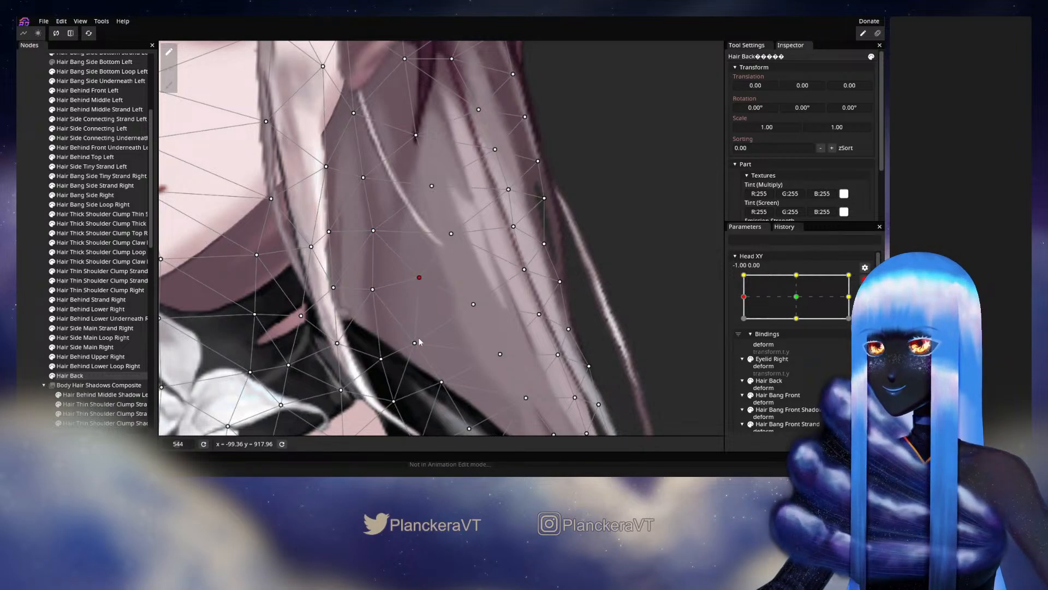
drag(416, 348, 458, 320)
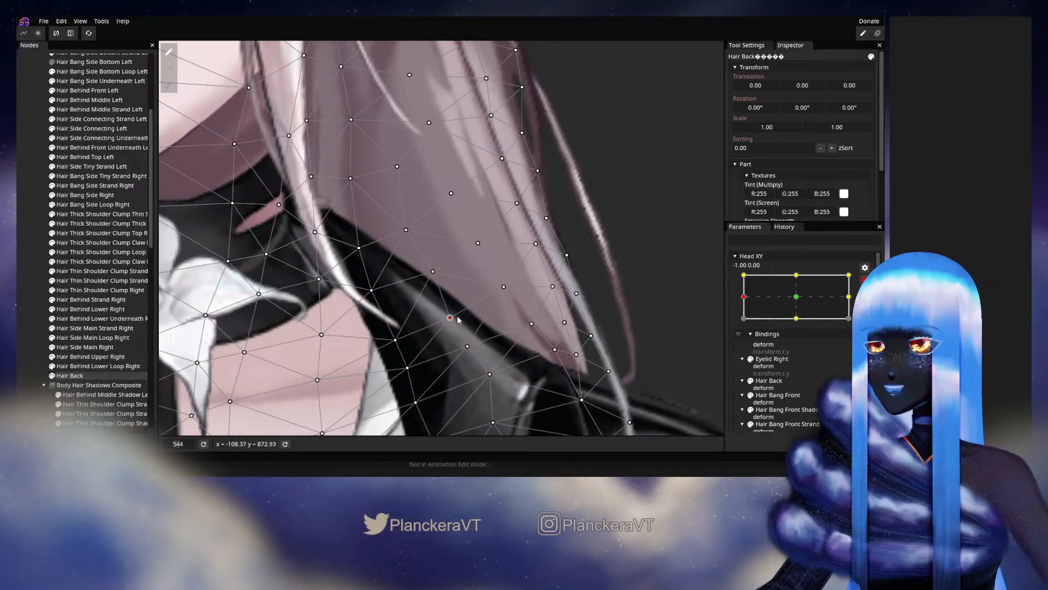
Even out the Hair Back vertices in the lock's lower center and the interior ones above the collar edge
drag(479, 244, 487, 242)
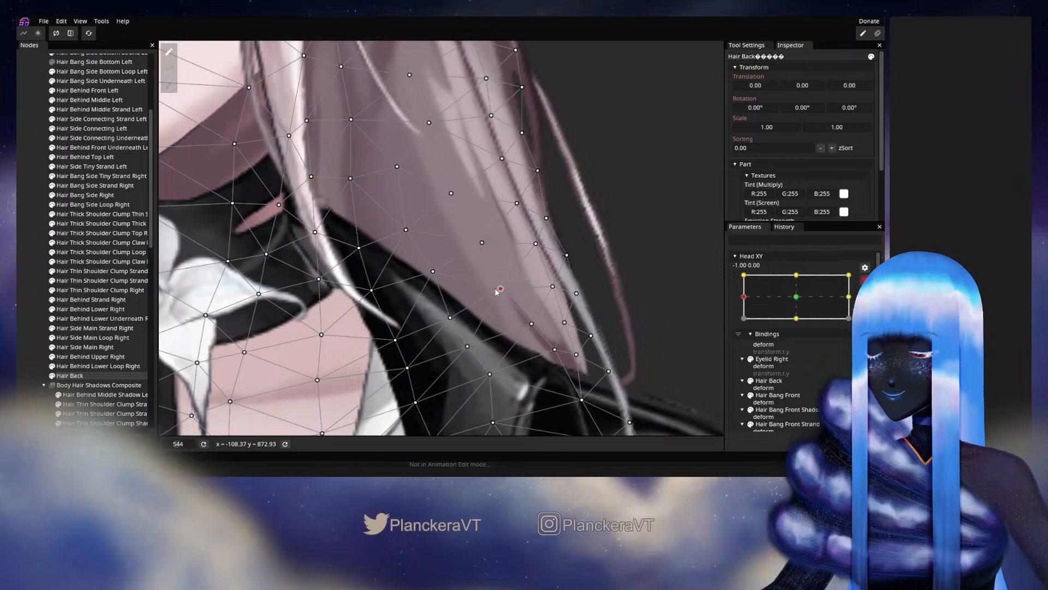
drag(407, 231, 425, 275)
drag(459, 238, 462, 236)
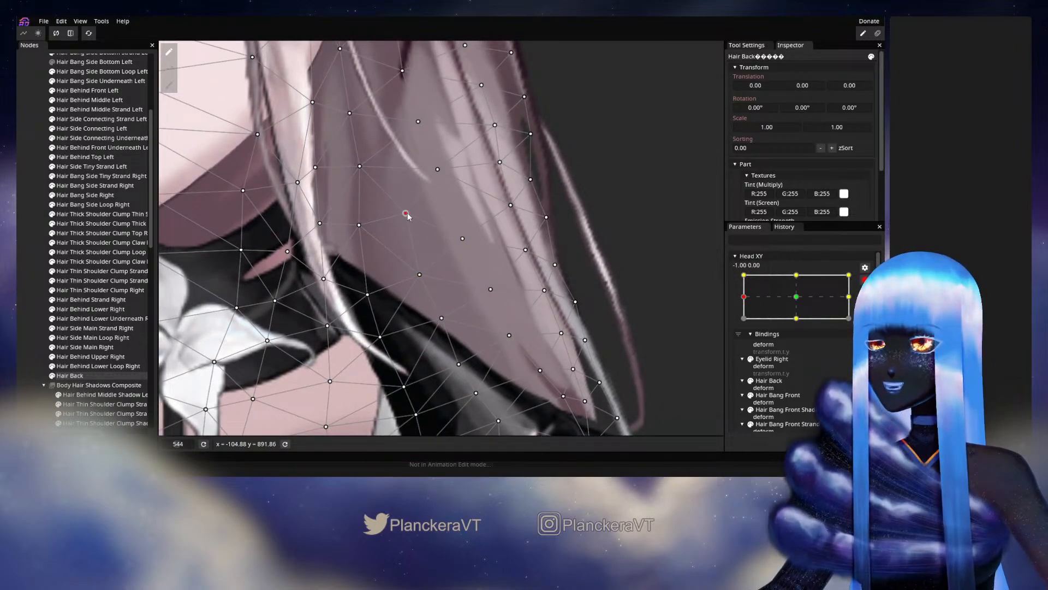
drag(402, 218, 408, 217)
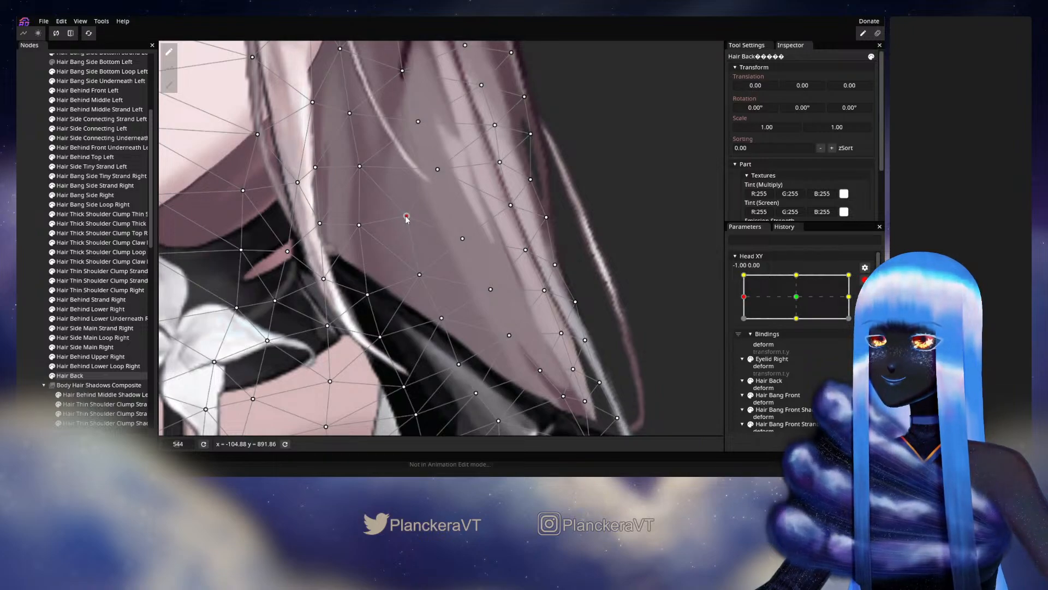
click(502, 284)
scroll(502, 284, down, 5)
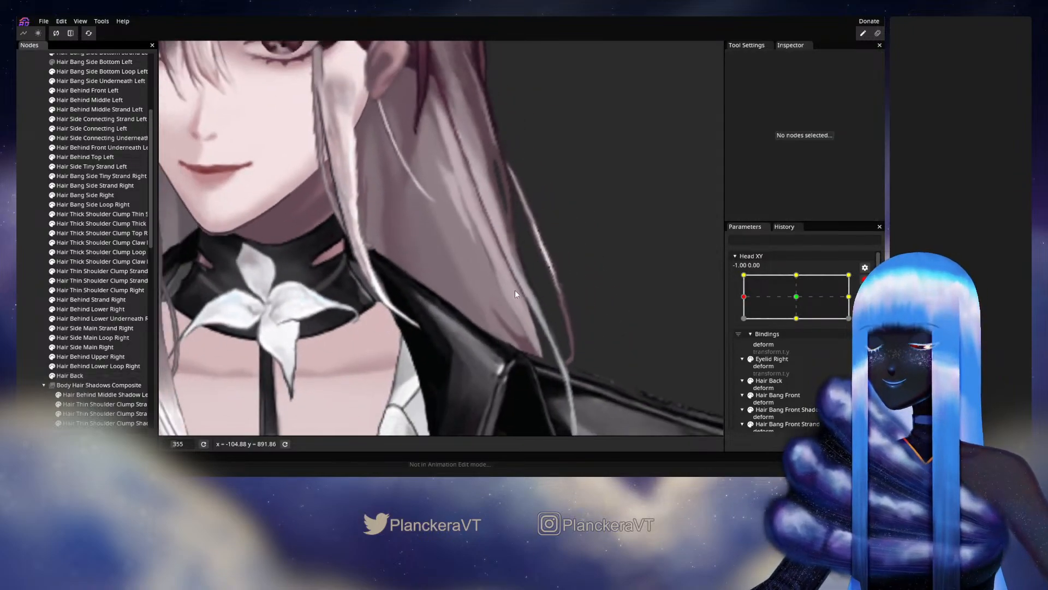
Move the Hair Back vertex beside the white front strand, just above the collar, slightly outward
scroll(515, 290, up, 2)
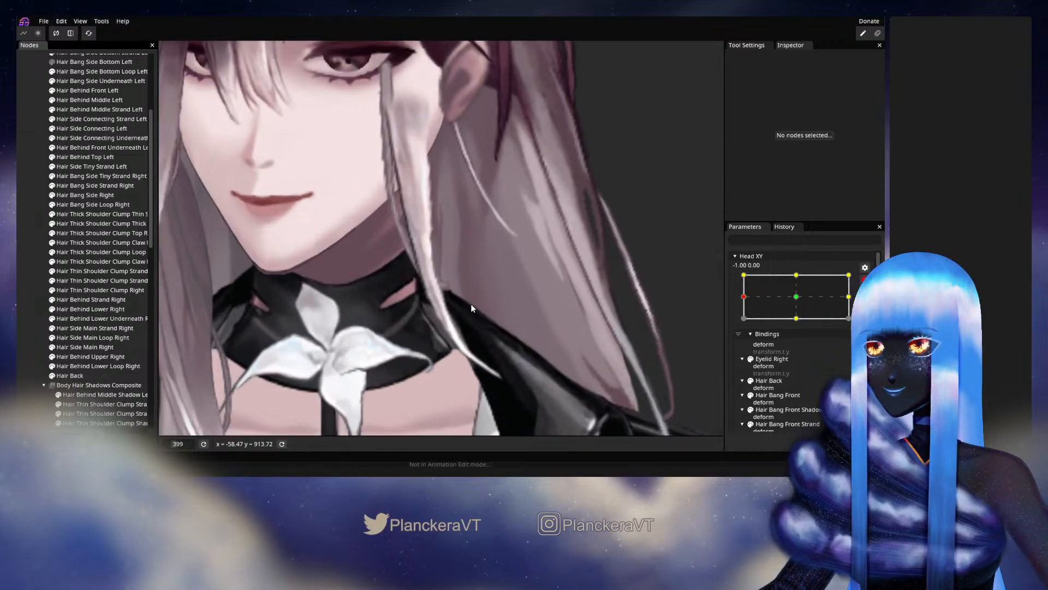
scroll(470, 303, up, 2)
click(70, 376)
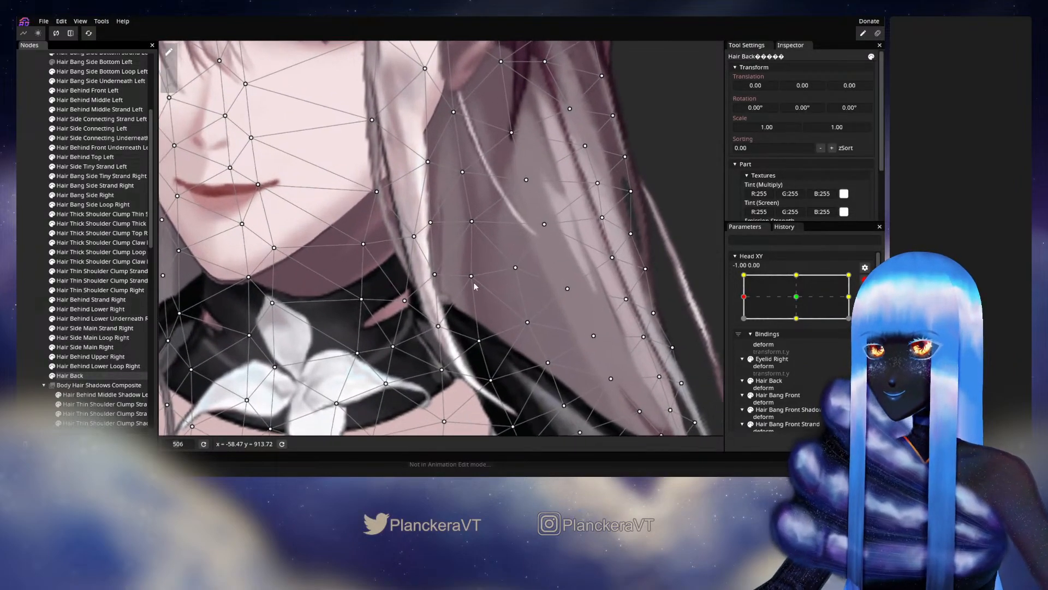
drag(471, 277, 480, 277)
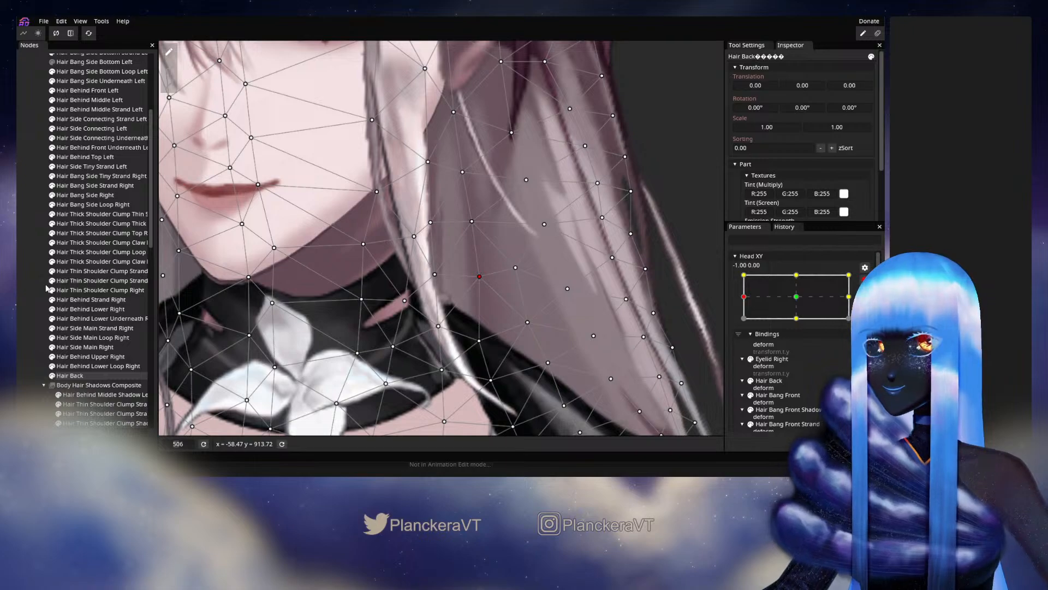
click(566, 325)
scroll(565, 333, down, 2)
scroll(563, 339, down, 4)
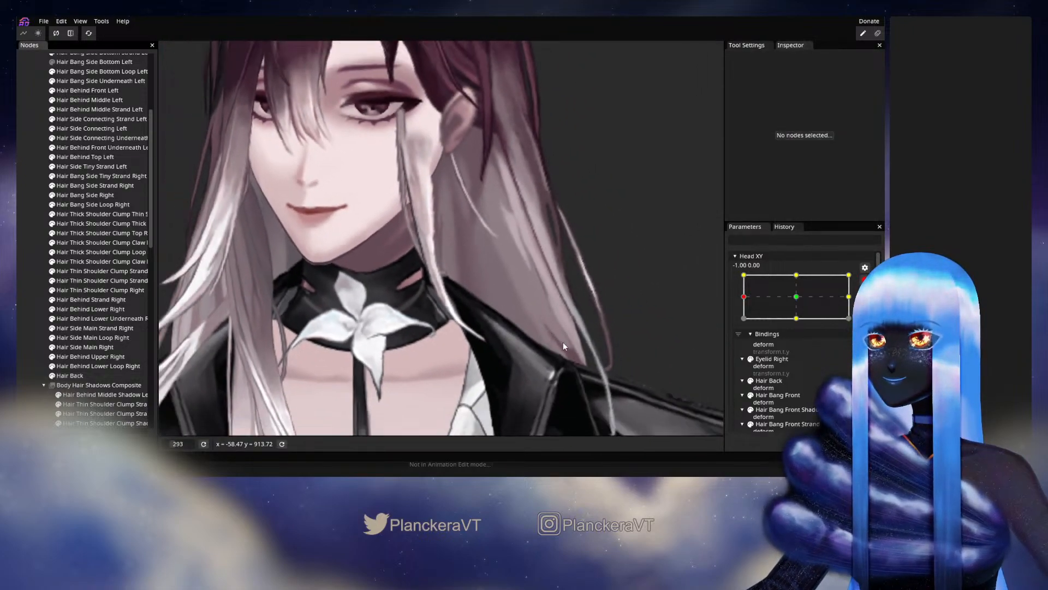
scroll(545, 377, down, 1)
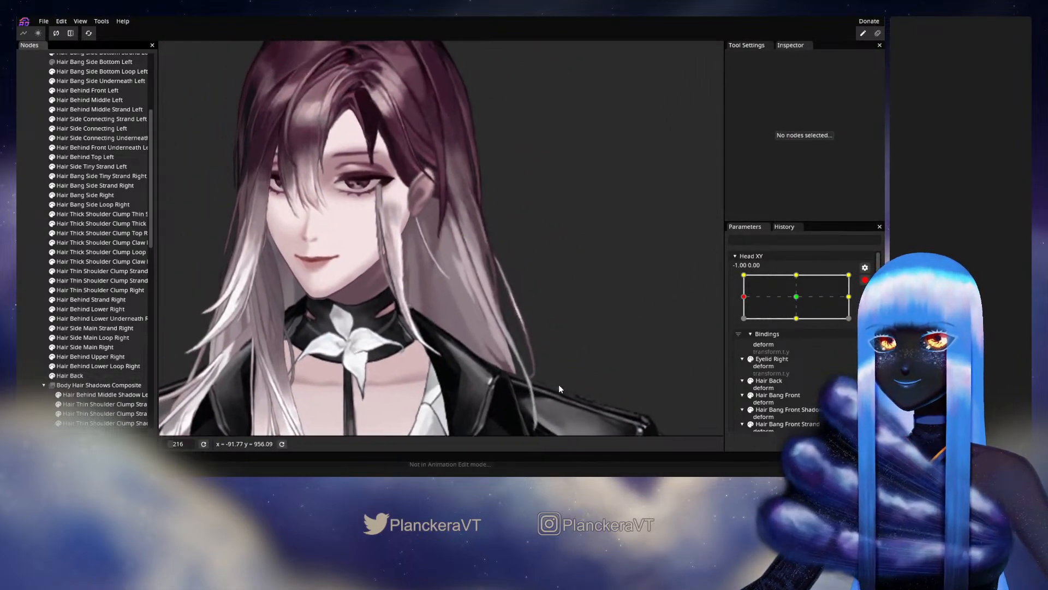
Stop editing the keypoint, preview the hair with Head XY slightly off -1.00, 0.00, and resume editing at -1.00, 0.00
click(865, 280)
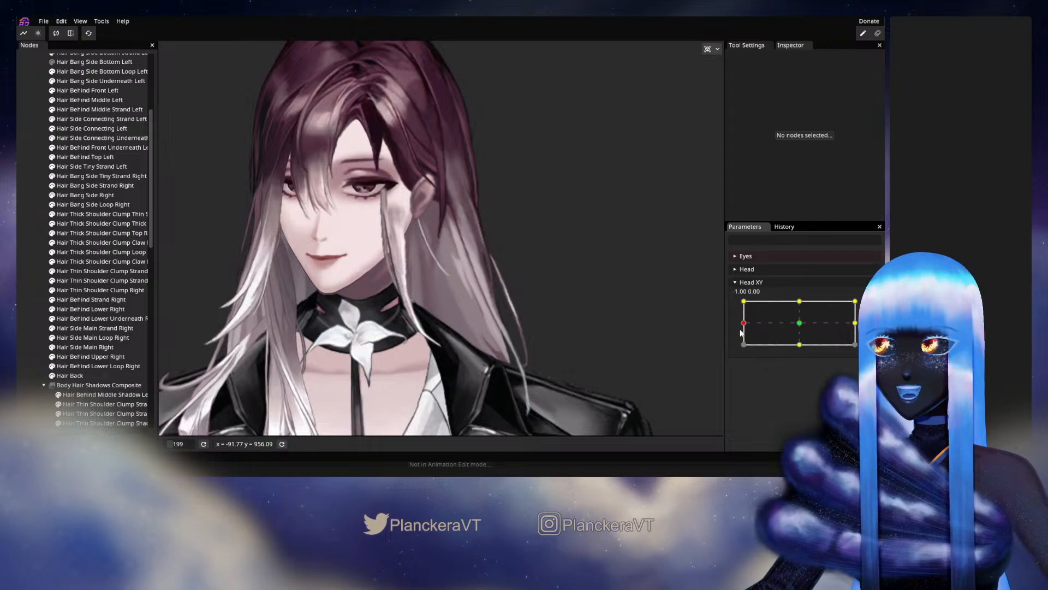
mouse_move(744, 323)
mouse_down()
mouse_move(803, 326)
mouse_move(744, 328)
mouse_up()
scroll(744, 328, down, 1)
scroll(460, 345, up, 5)
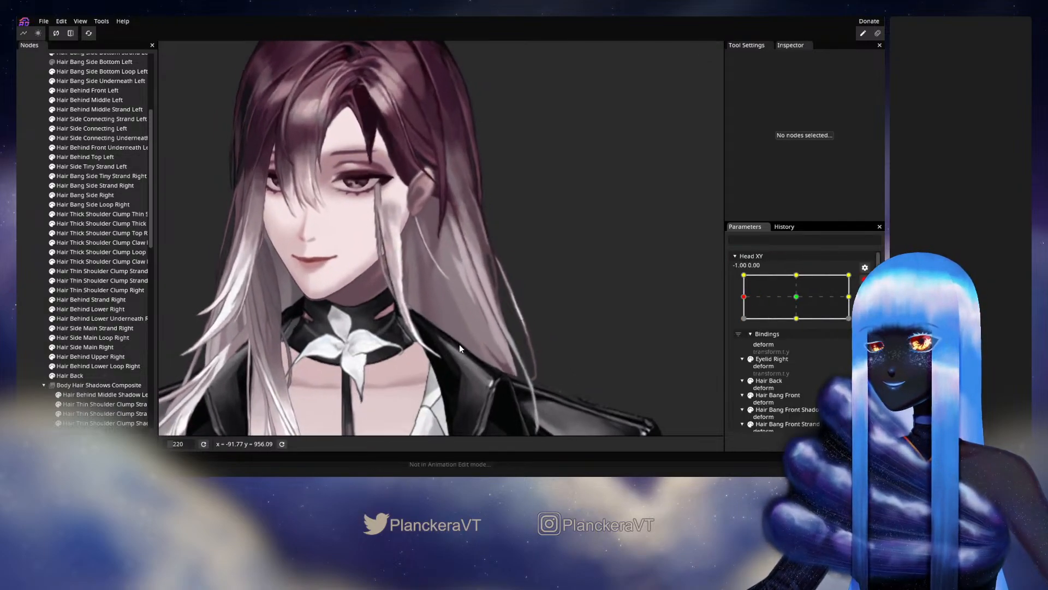
scroll(460, 348, up, 2)
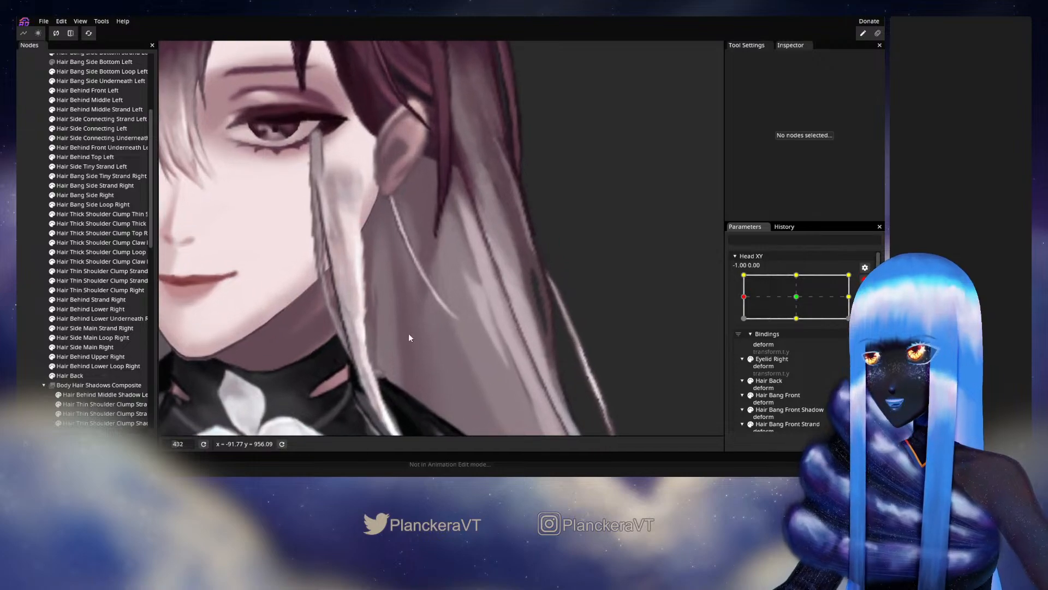
Select Hair Back and nudge its vertices behind the earlobe and below the dark strand's tip toward the face
click(70, 376)
scroll(426, 274, up, 1)
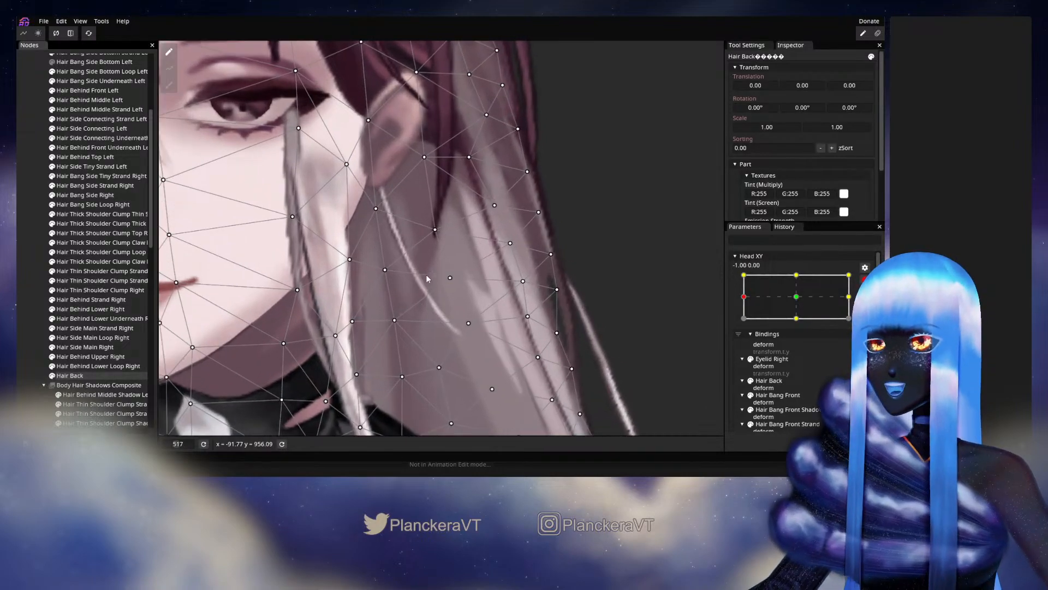
click(429, 232)
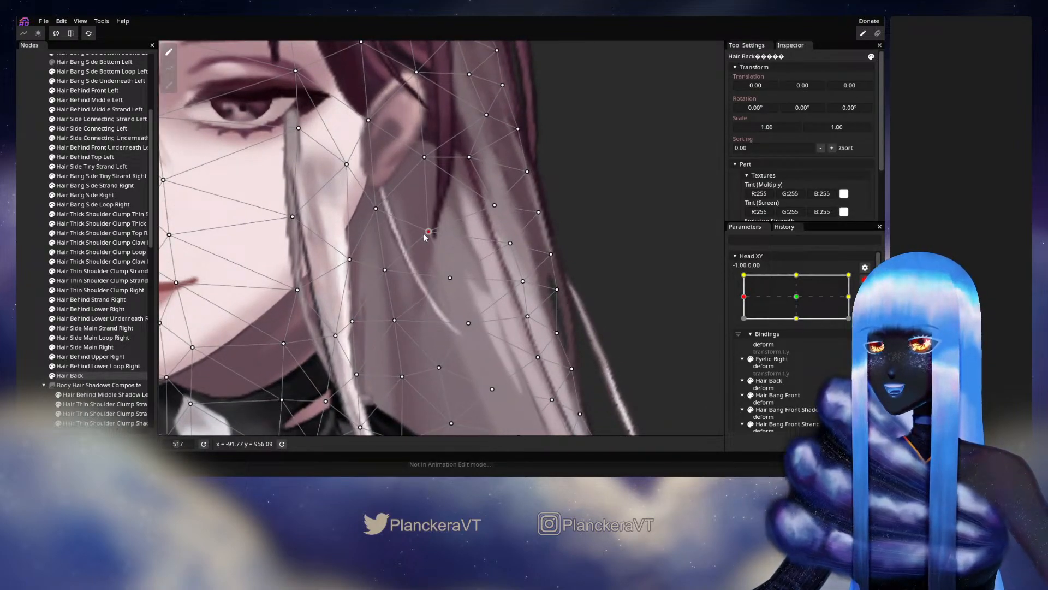
drag(424, 157, 418, 161)
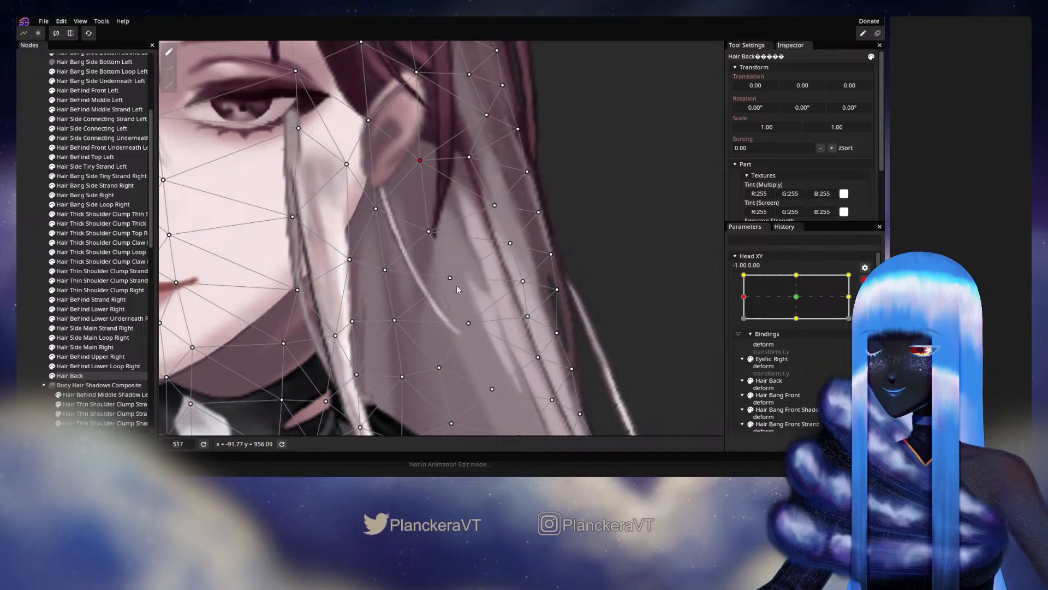
drag(446, 280, 442, 283)
Shift the Hair Back vertices down the lock's middle toward the face and adjust those near its tip above the jacket collar
drag(472, 334, 468, 254)
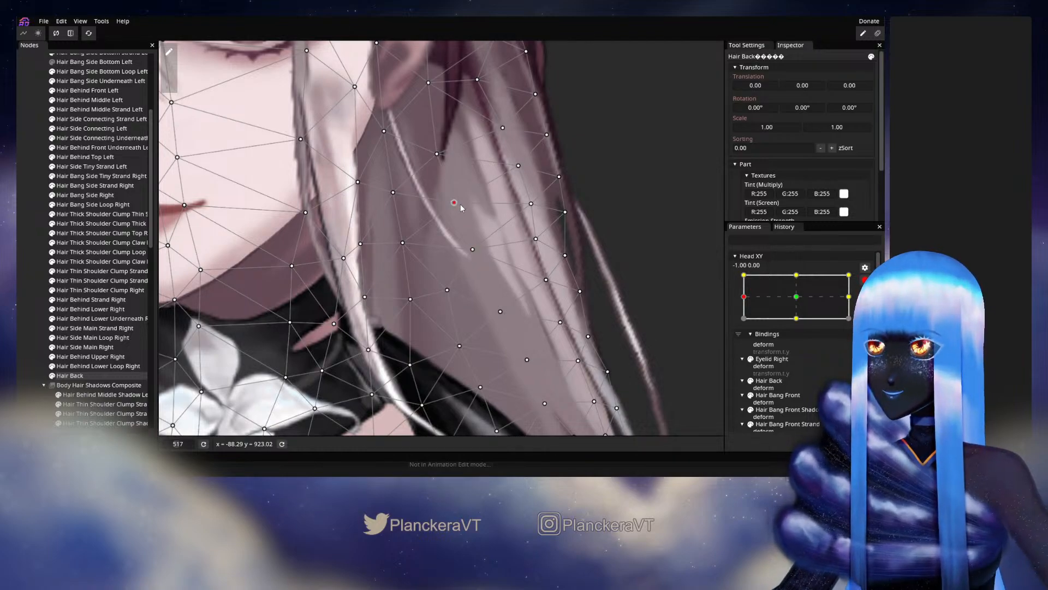
drag(461, 203, 434, 132)
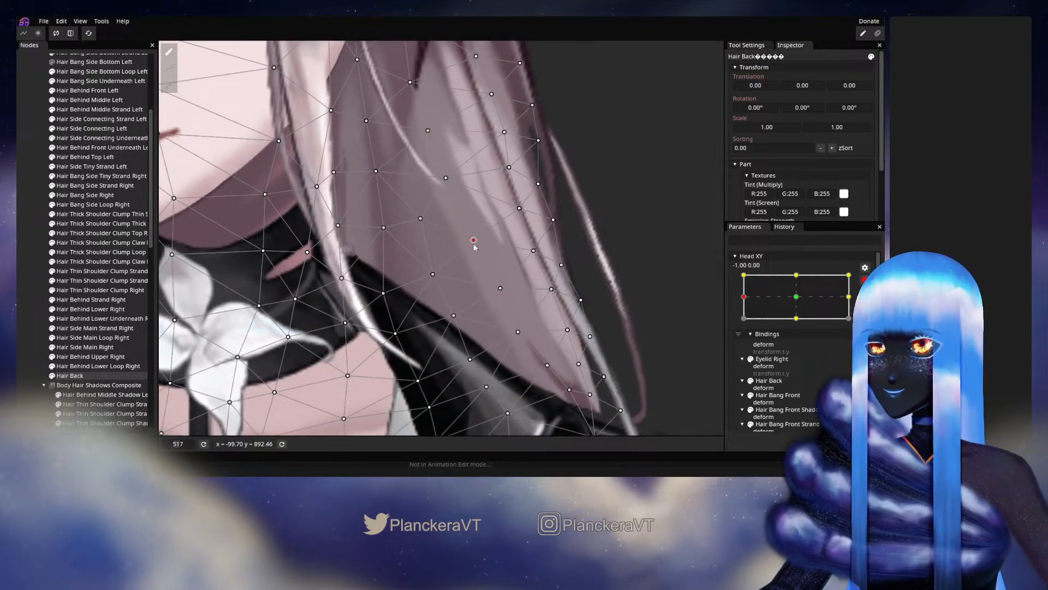
drag(475, 247, 467, 252)
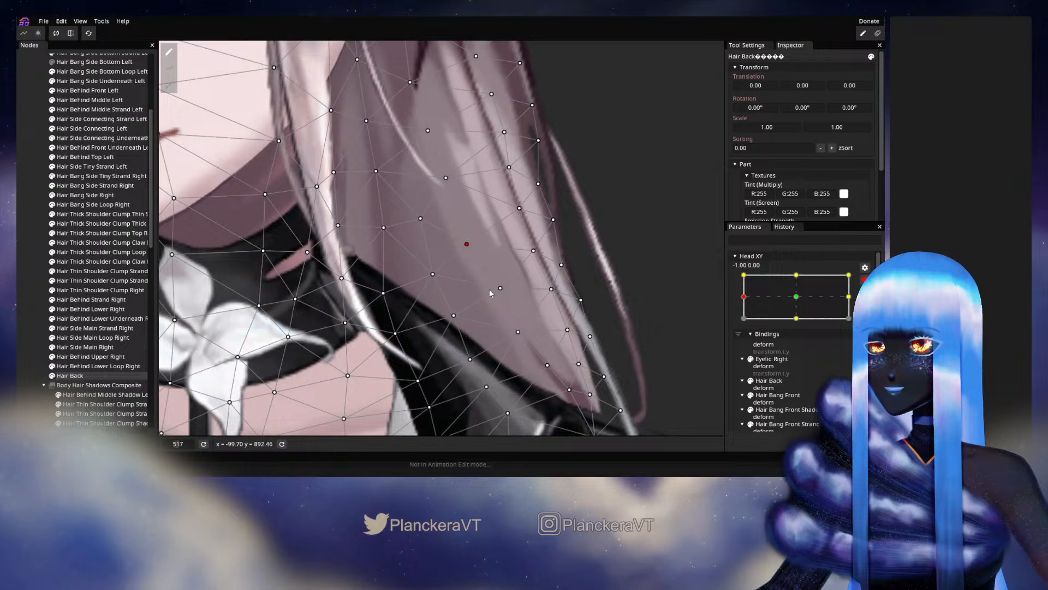
drag(501, 288, 491, 293)
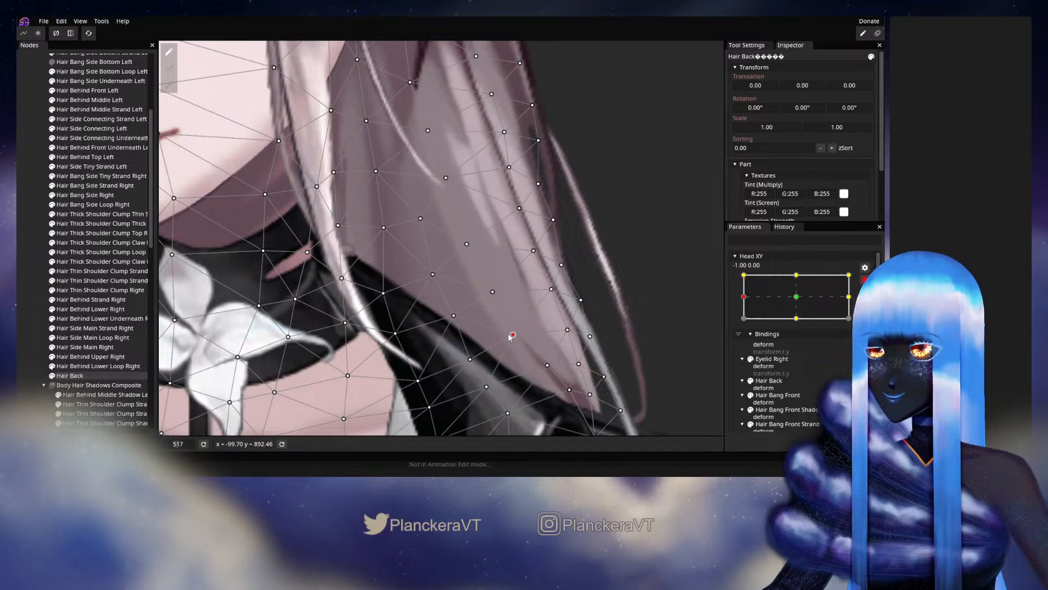
scroll(511, 328, down, 3)
drag(542, 290, 566, 321)
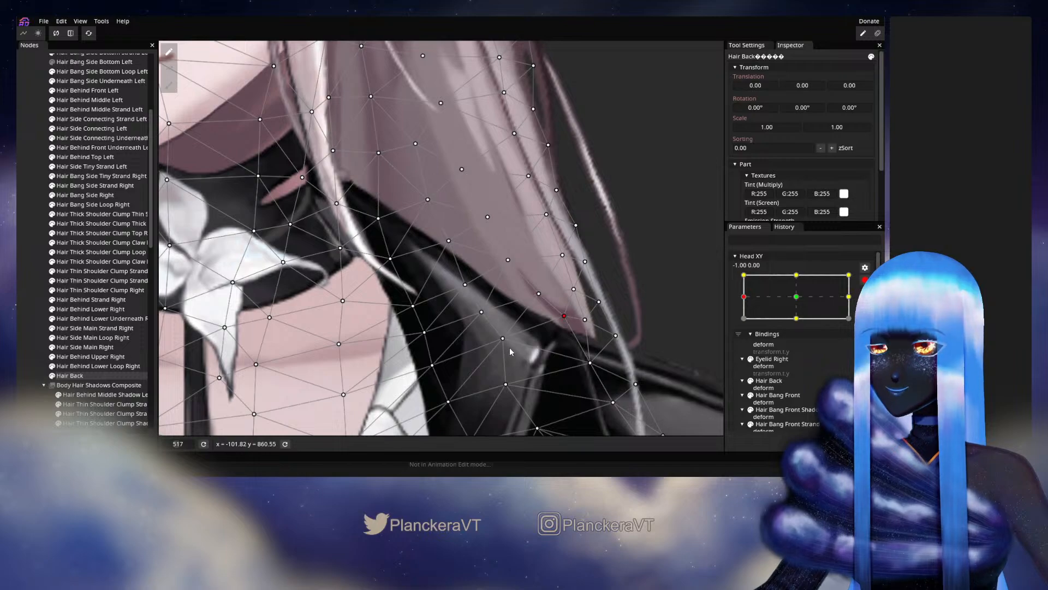
drag(504, 345, 502, 350)
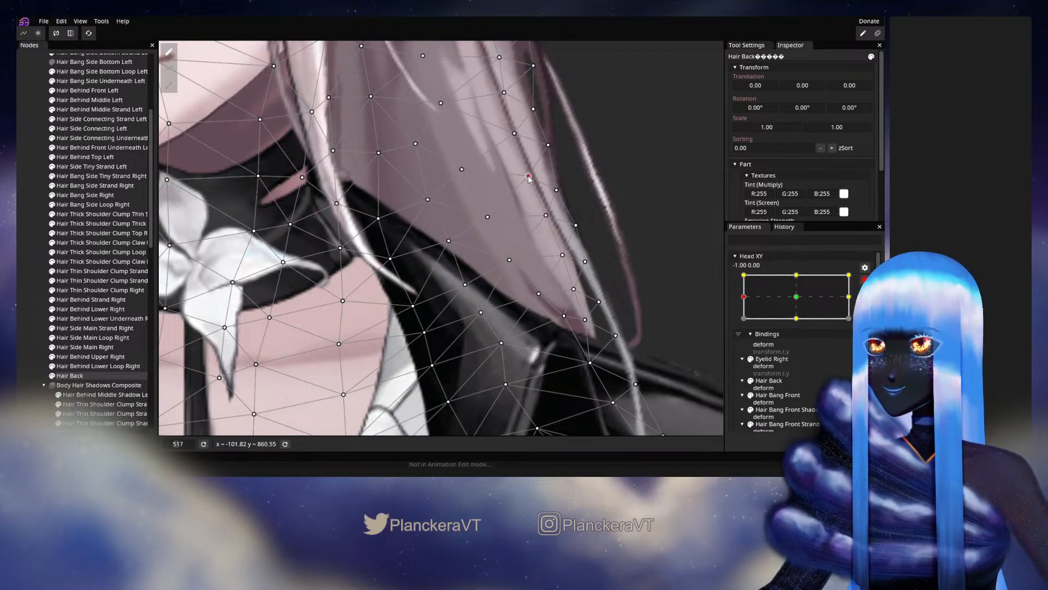
Fine-tune the Hair Back vertices along the lock's dark outer line and around the dark strand's tip below the ear
drag(529, 179, 520, 269)
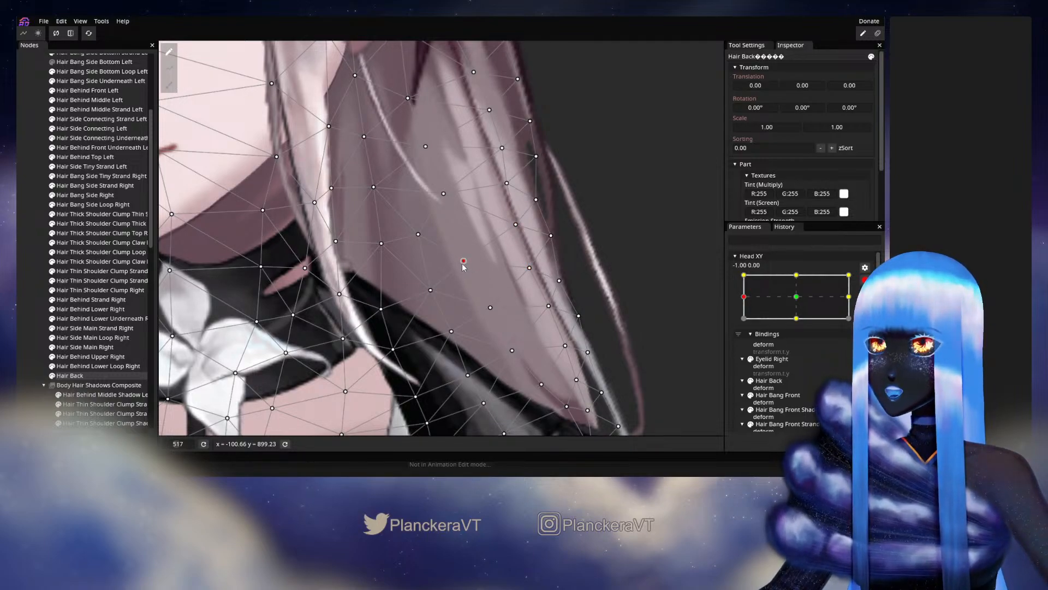
drag(497, 221, 509, 245)
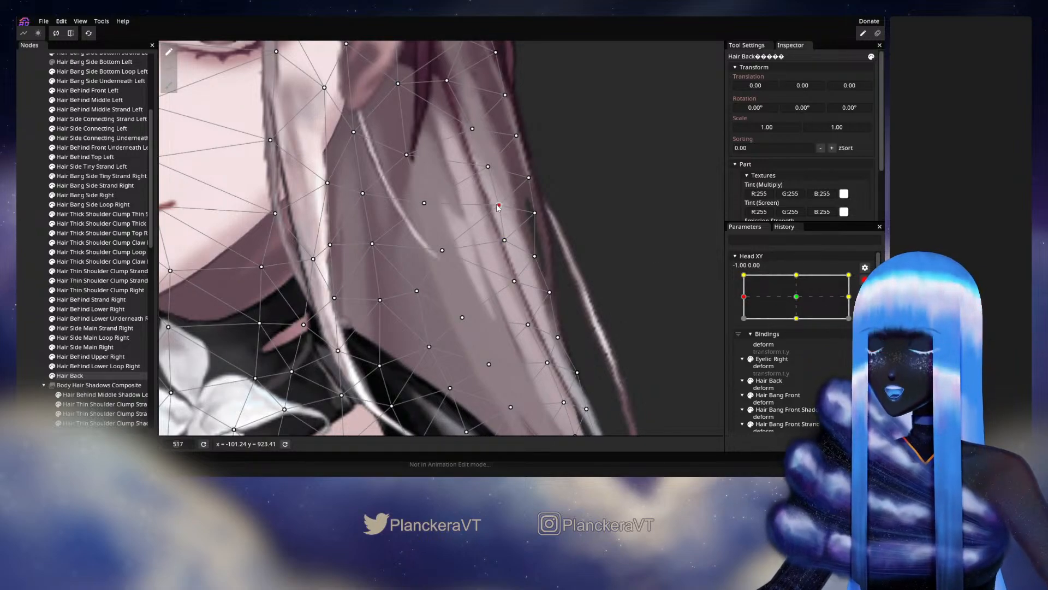
click(421, 204)
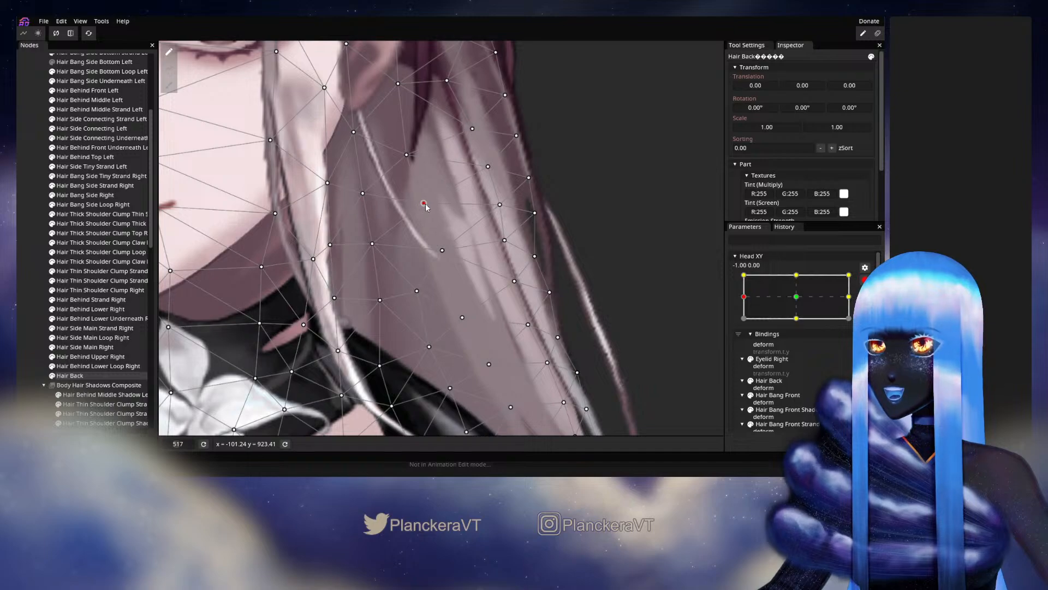
drag(435, 171, 427, 249)
click(395, 235)
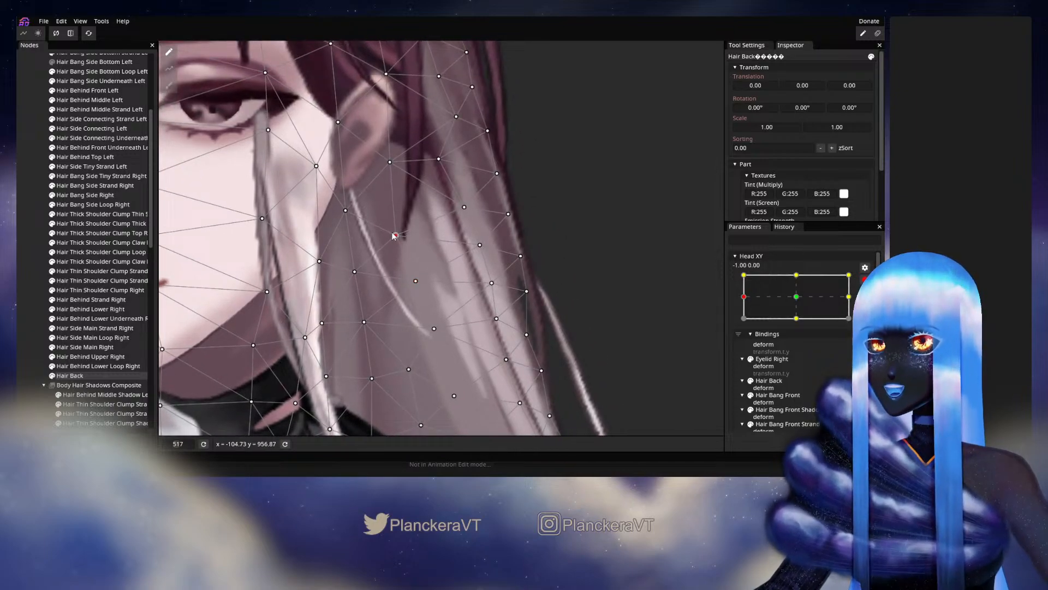
click(479, 247)
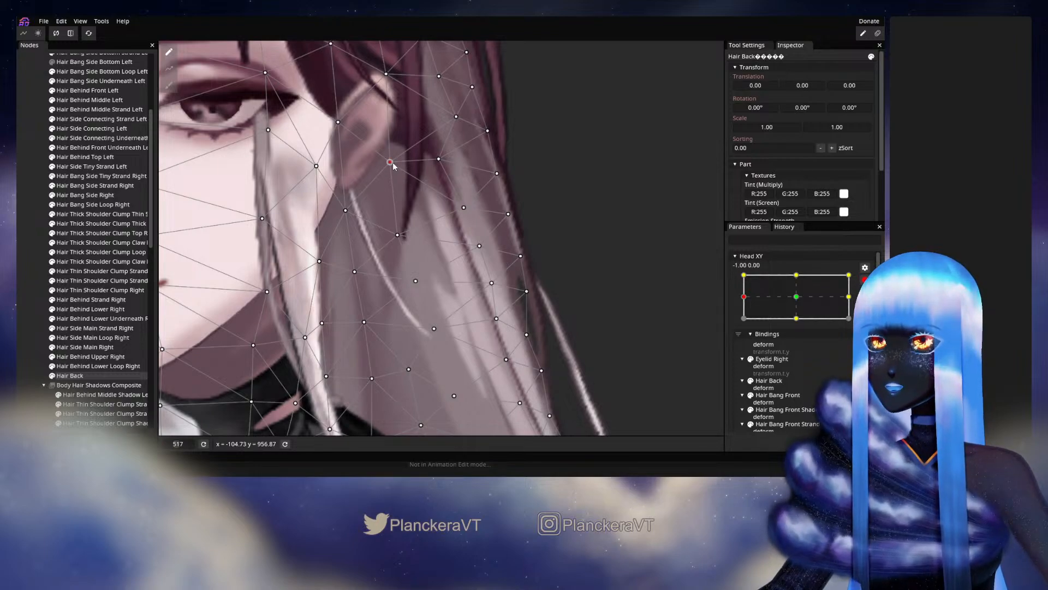
Adjust the Hair Back vertices beside the earlobe, at the dark strand's tip and just beneath it
drag(393, 165, 445, 159)
drag(495, 230, 493, 177)
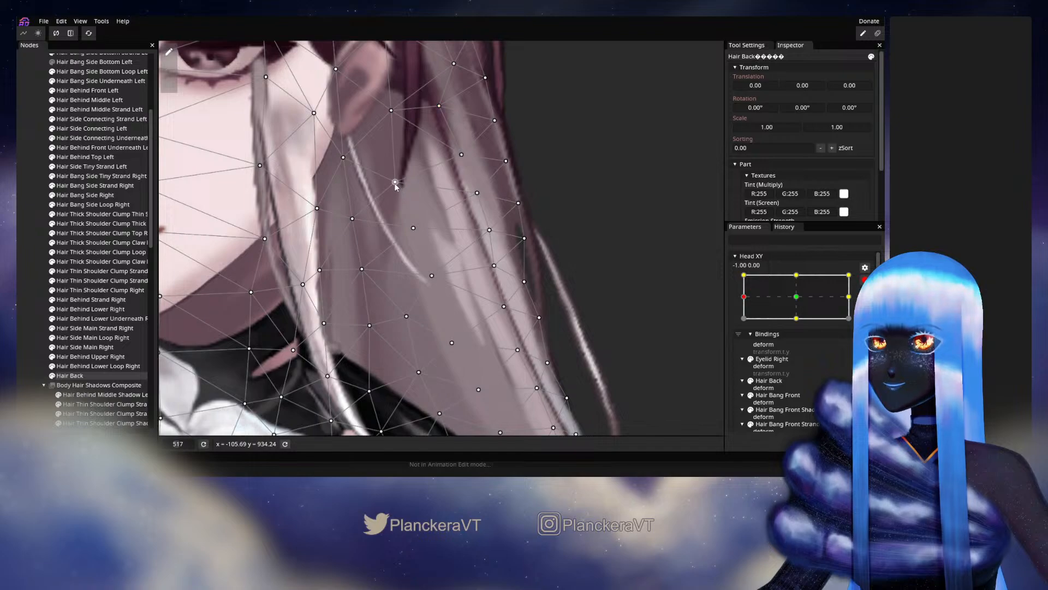
drag(395, 186, 391, 188)
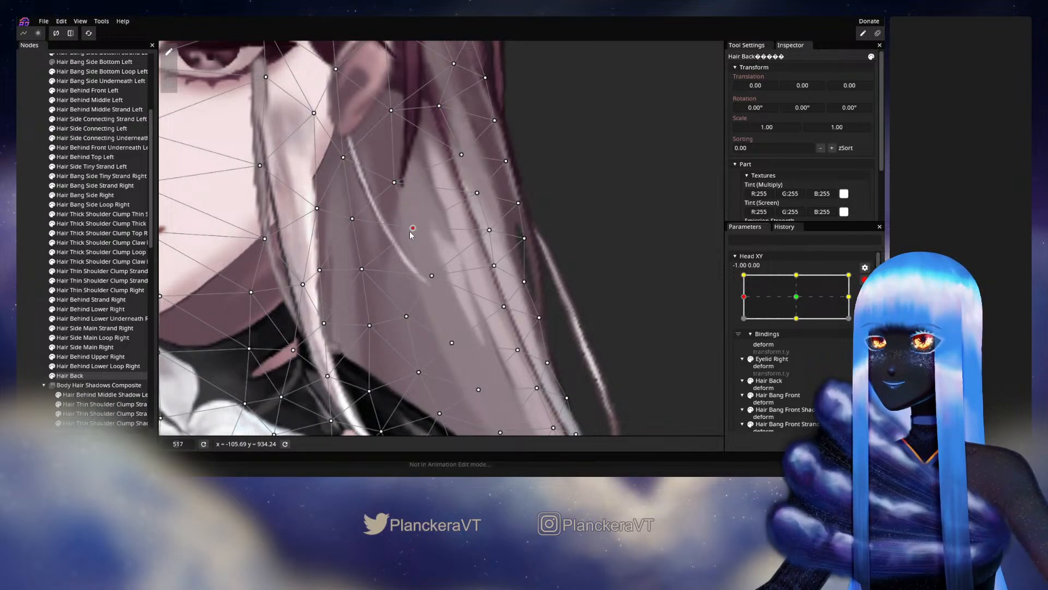
drag(410, 234, 438, 233)
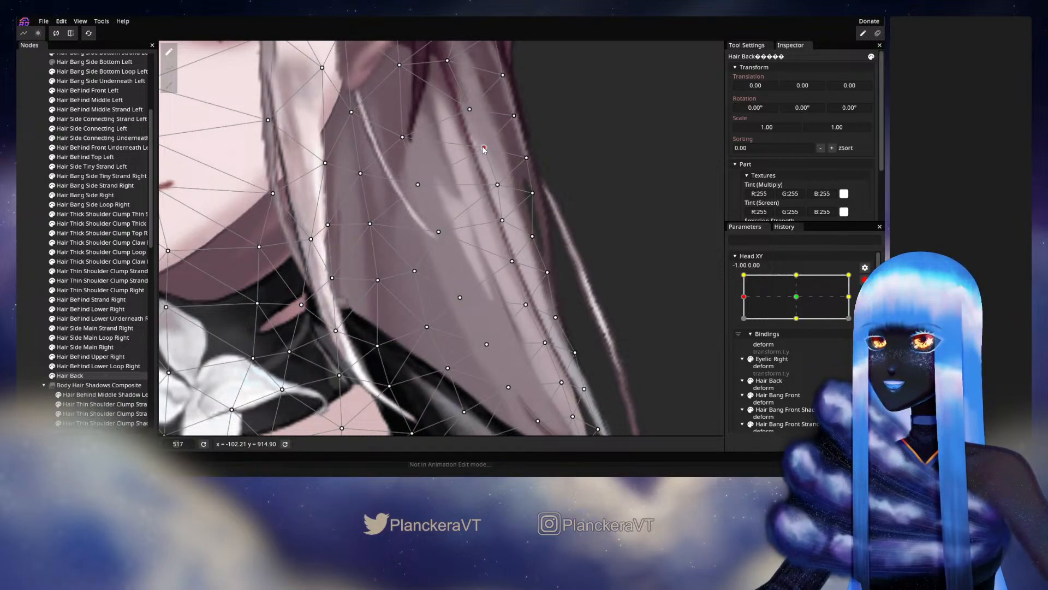
Even out the Hair Back vertices along the lock's outer strand and through its center down to the collar
drag(483, 148, 485, 149)
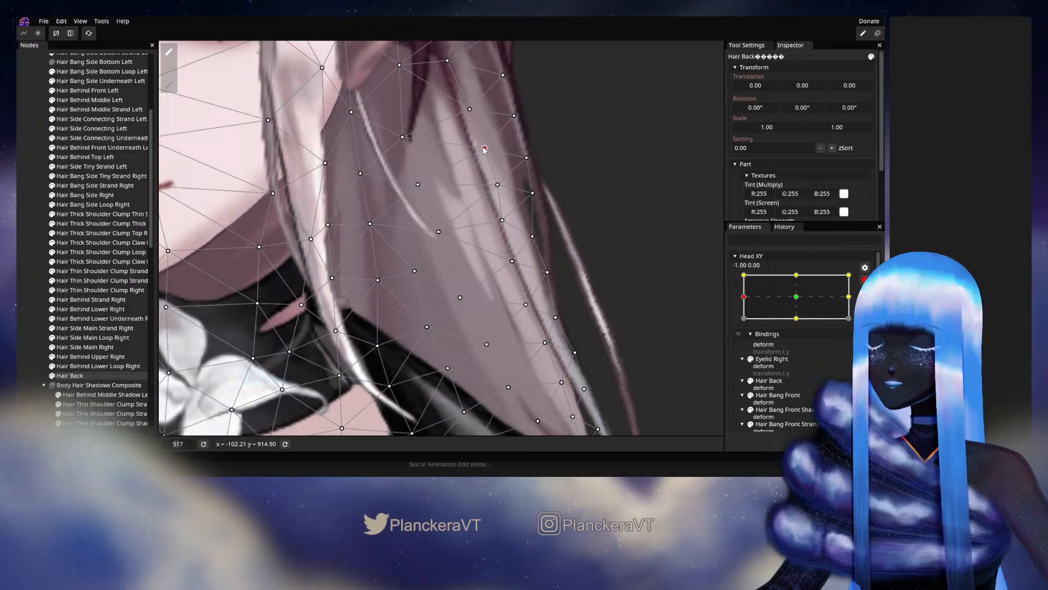
scroll(492, 156, down, 1)
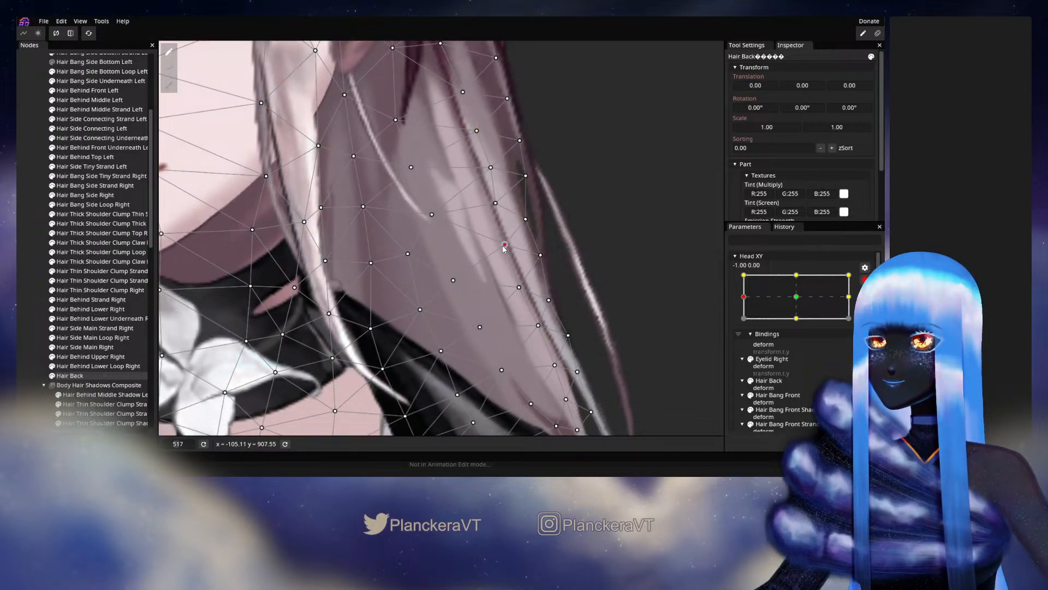
drag(504, 249, 505, 249)
drag(454, 282, 447, 284)
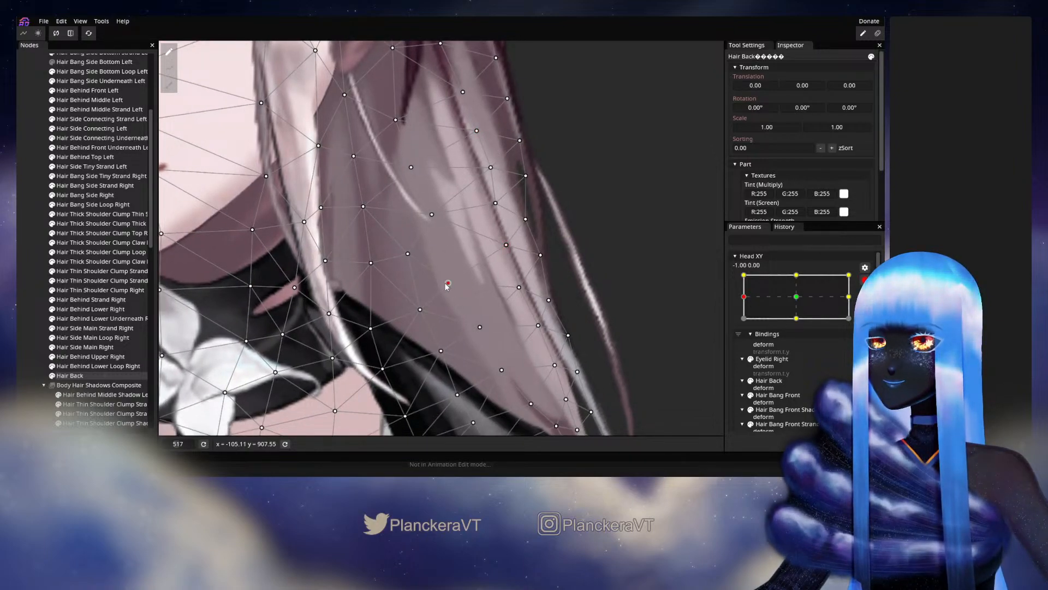
click(431, 215)
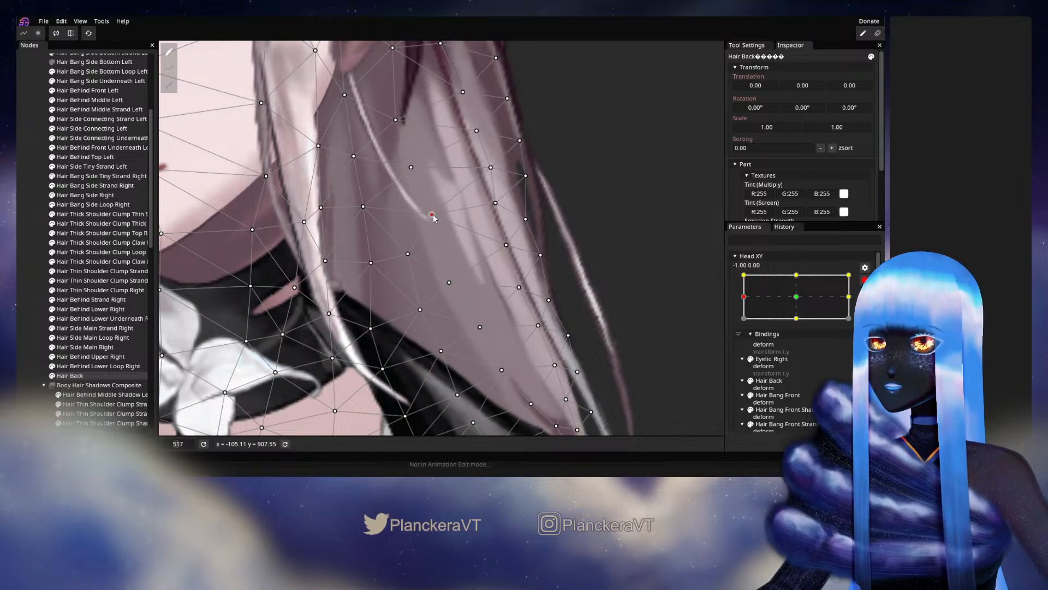
drag(429, 217, 429, 216)
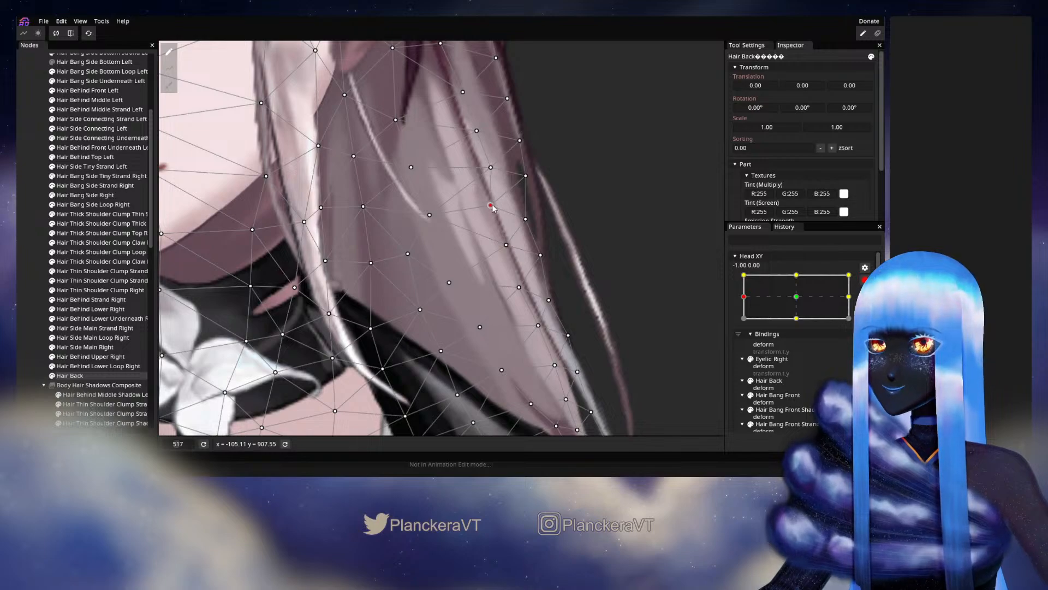
drag(493, 208, 498, 207)
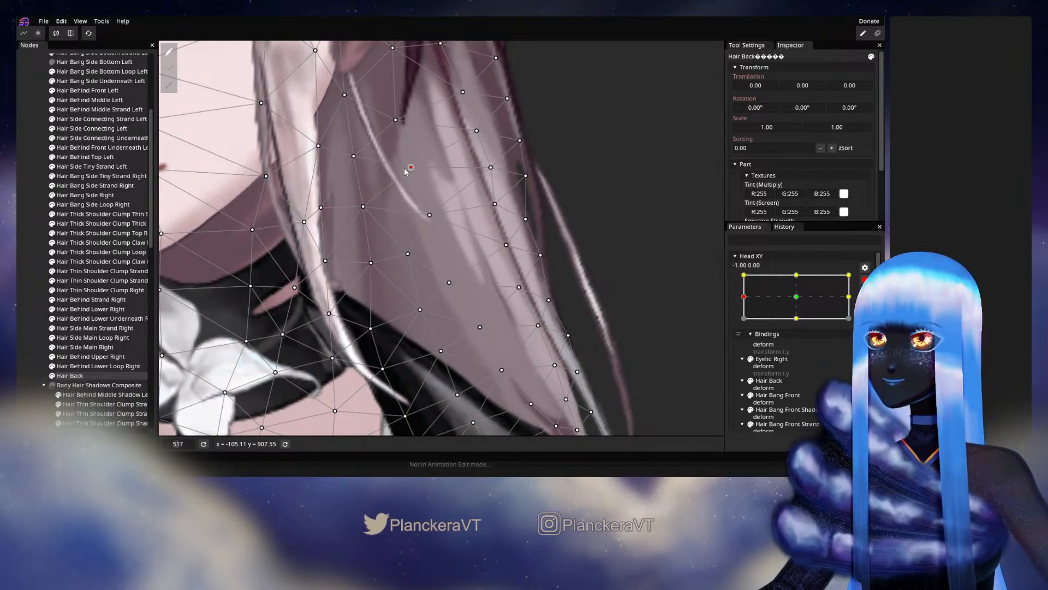
drag(488, 350, 451, 260)
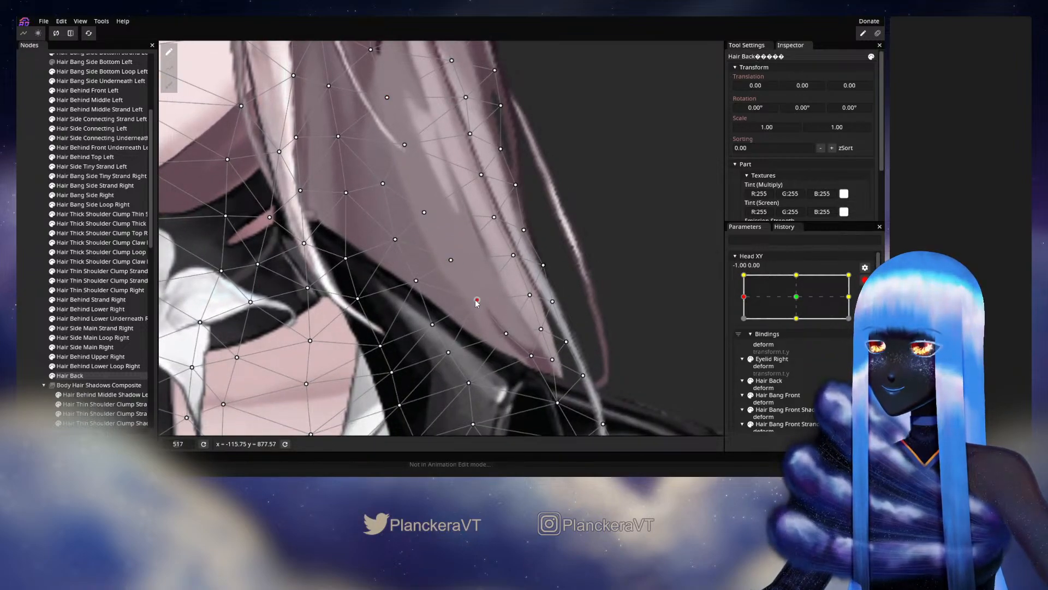
Deselect Hair Back, preview the lock with Head XY around -1.00, 0.00, and re-enable editing of that keypoint
click(24, 243)
scroll(581, 234, down, 5)
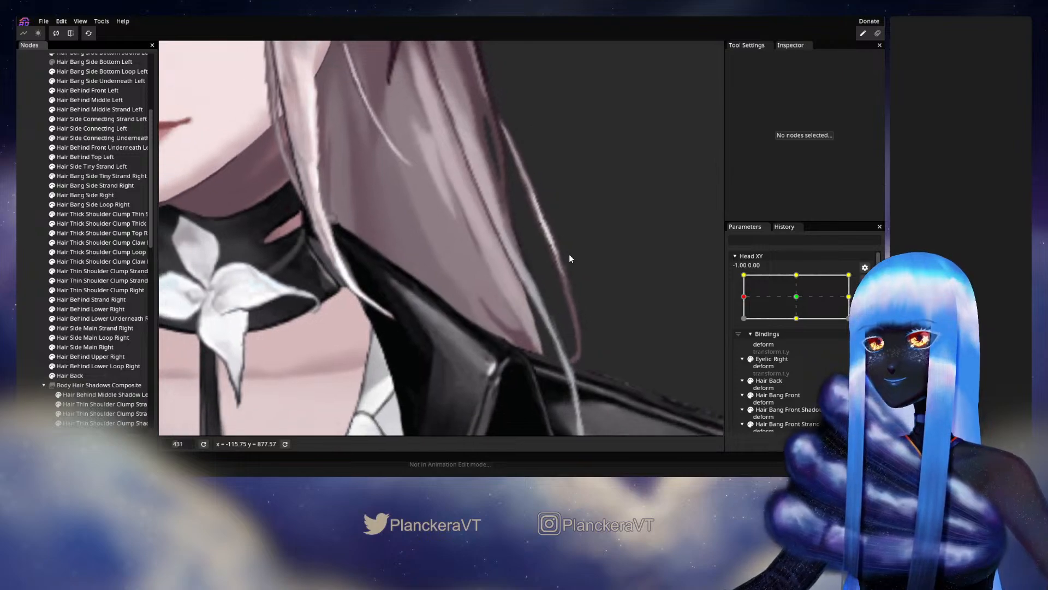
scroll(564, 271, down, 4)
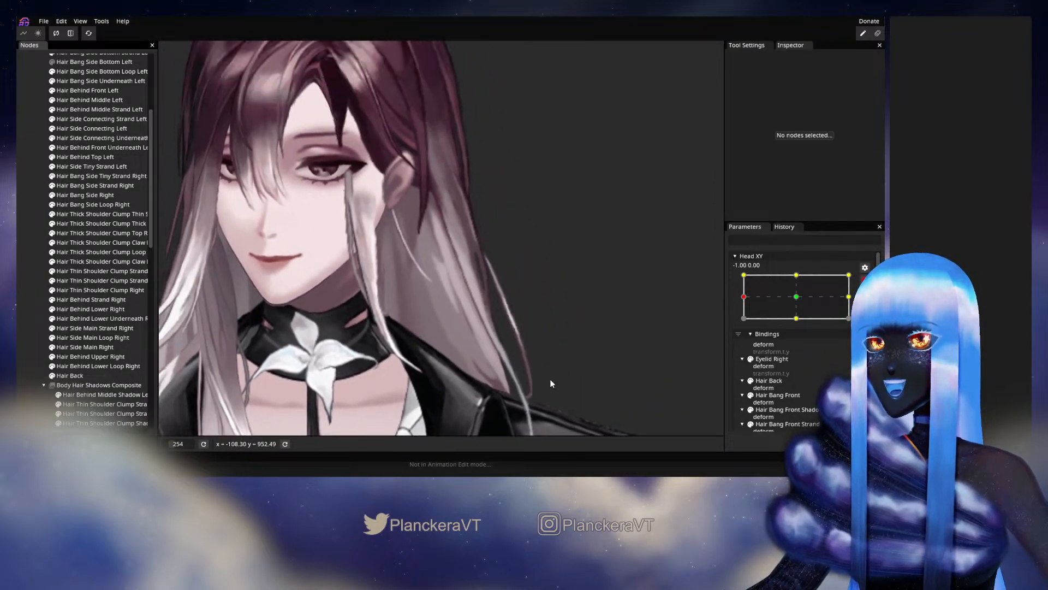
scroll(551, 363, down, 1)
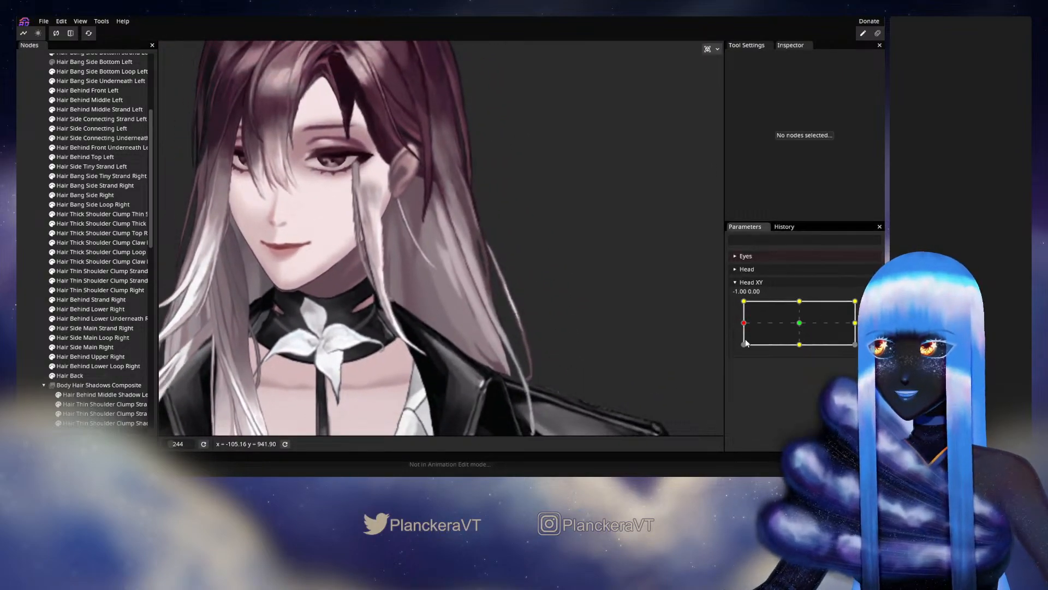
mouse_move(744, 322)
mouse_down()
mouse_move(802, 326)
mouse_move(744, 327)
mouse_up()
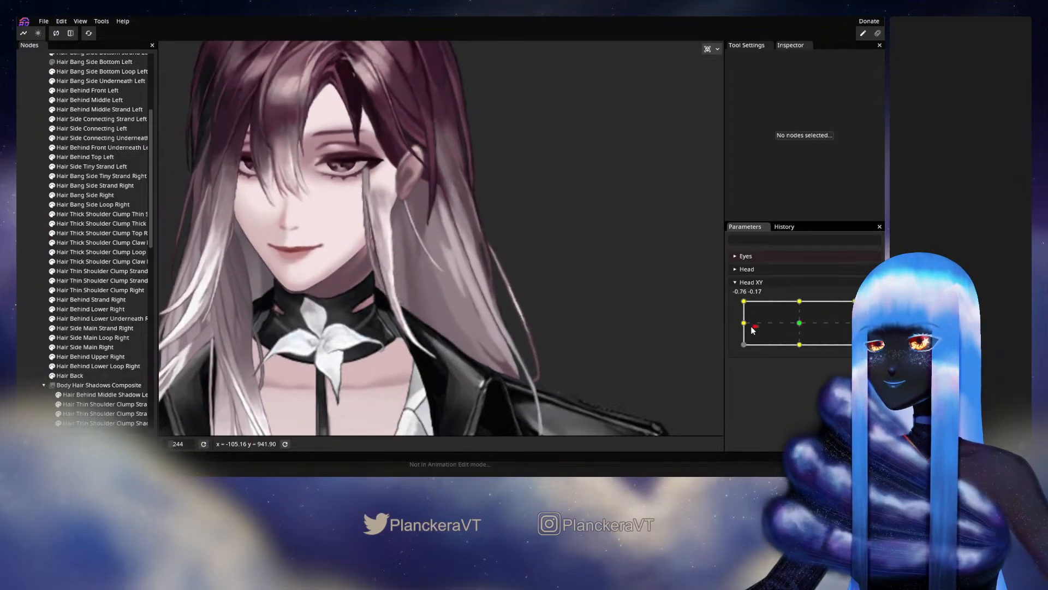
scroll(532, 367, up, 5)
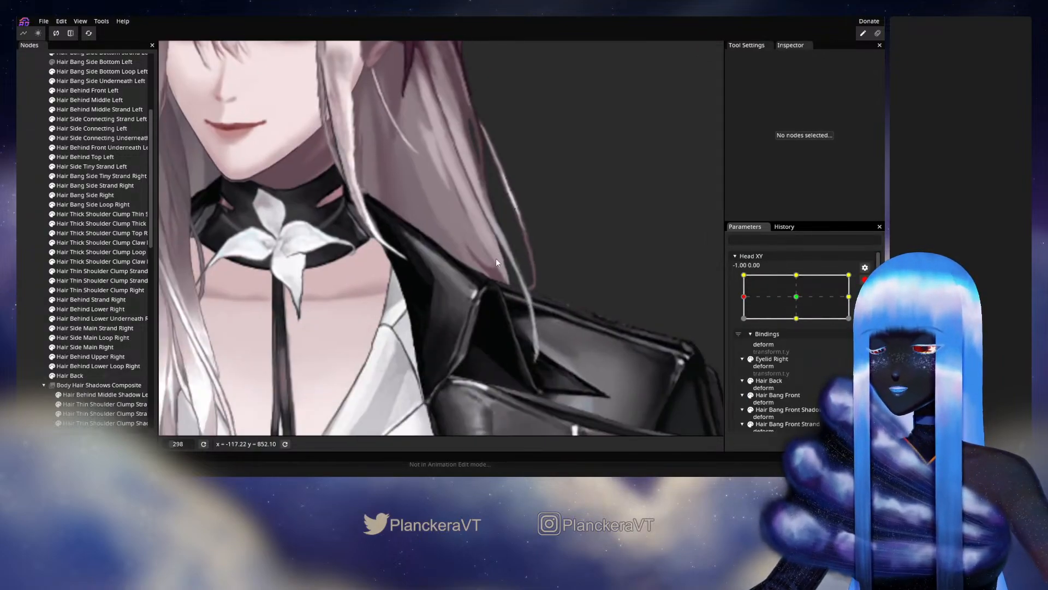
Select Hair Back and move the vertices on the outer edge near the lock's tip slightly outward
scroll(506, 312, up, 4)
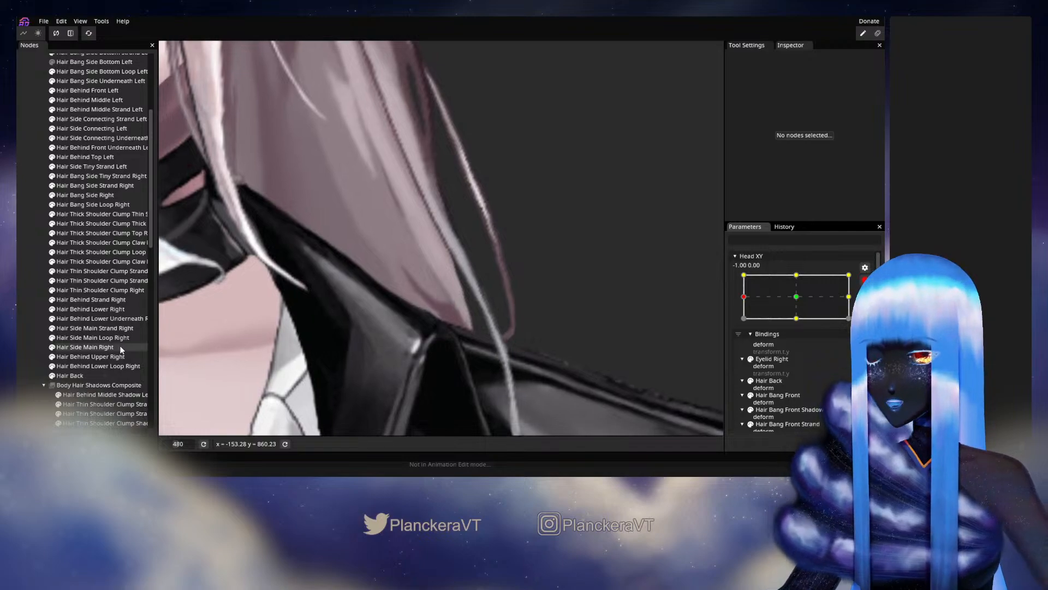
click(70, 375)
scroll(495, 357, up, 2)
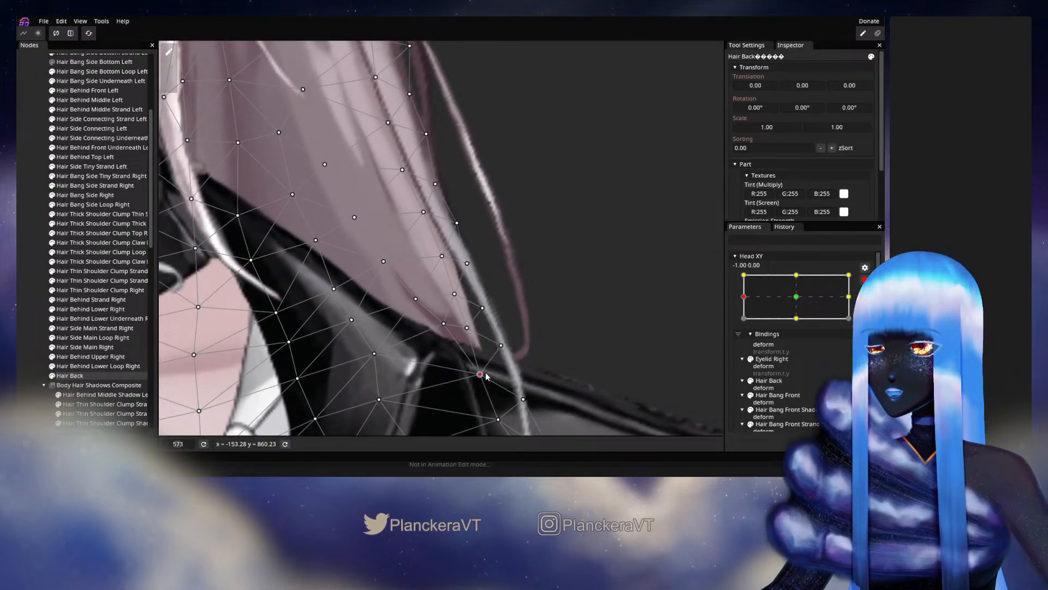
drag(501, 345, 474, 267)
click(459, 298)
click(472, 266)
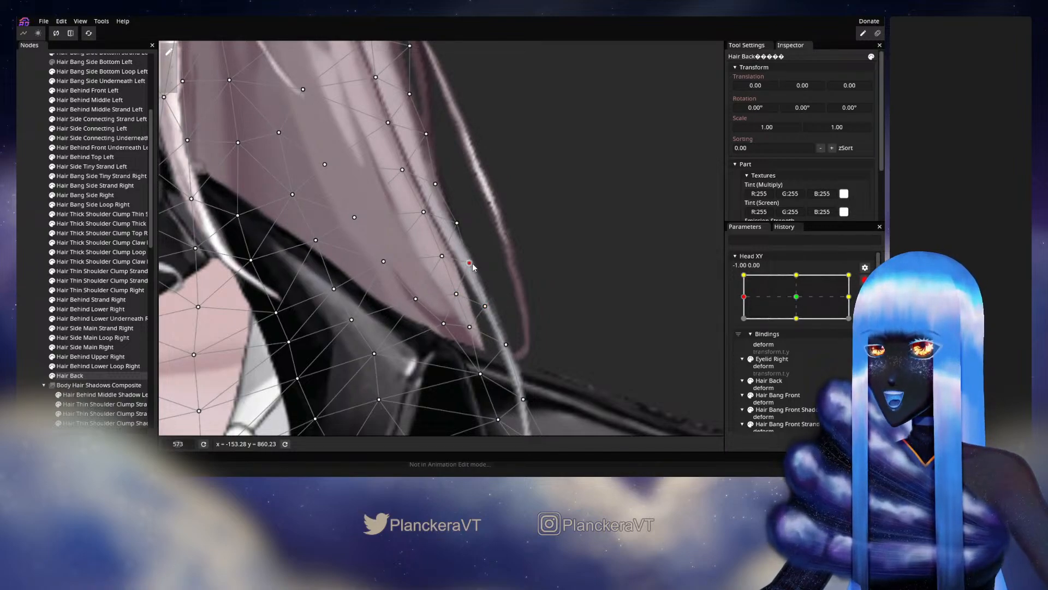
Nudge the Hair Back vertices at the lock's tip, just beneath it, and over the jacket collar
click(474, 329)
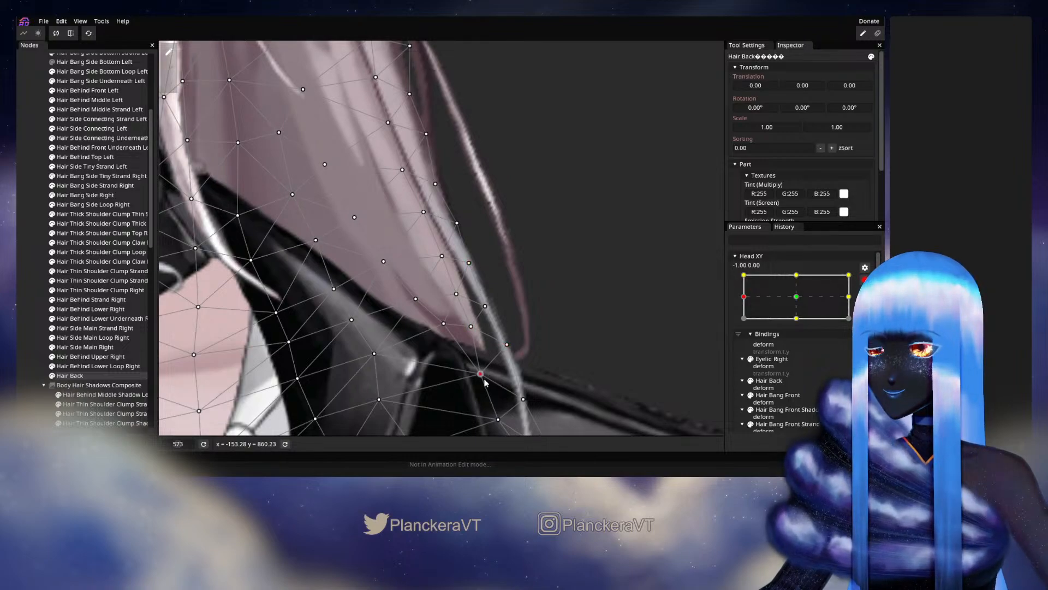
drag(481, 375, 483, 374)
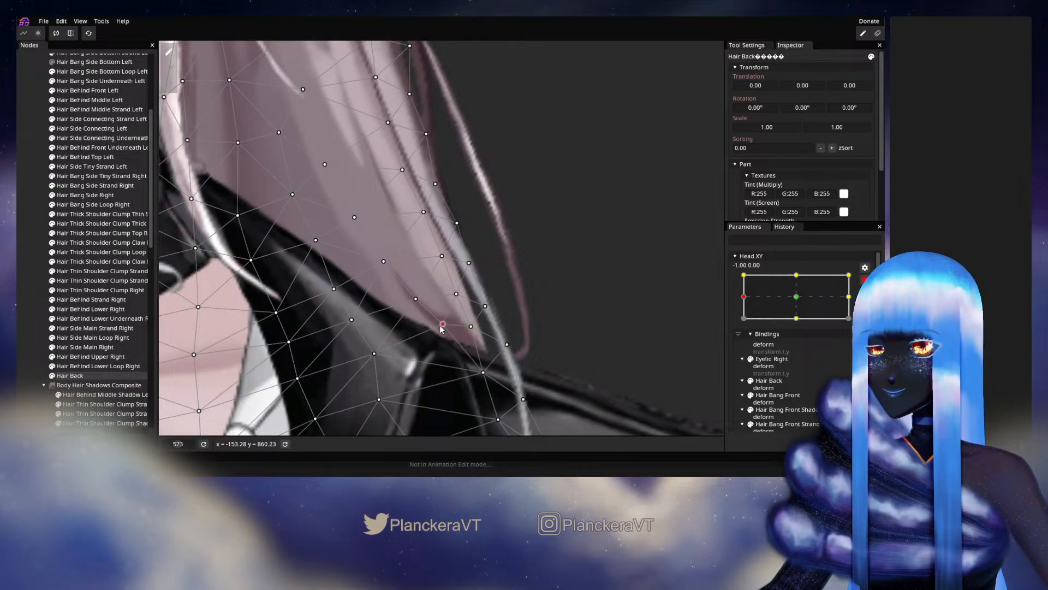
drag(374, 358, 372, 358)
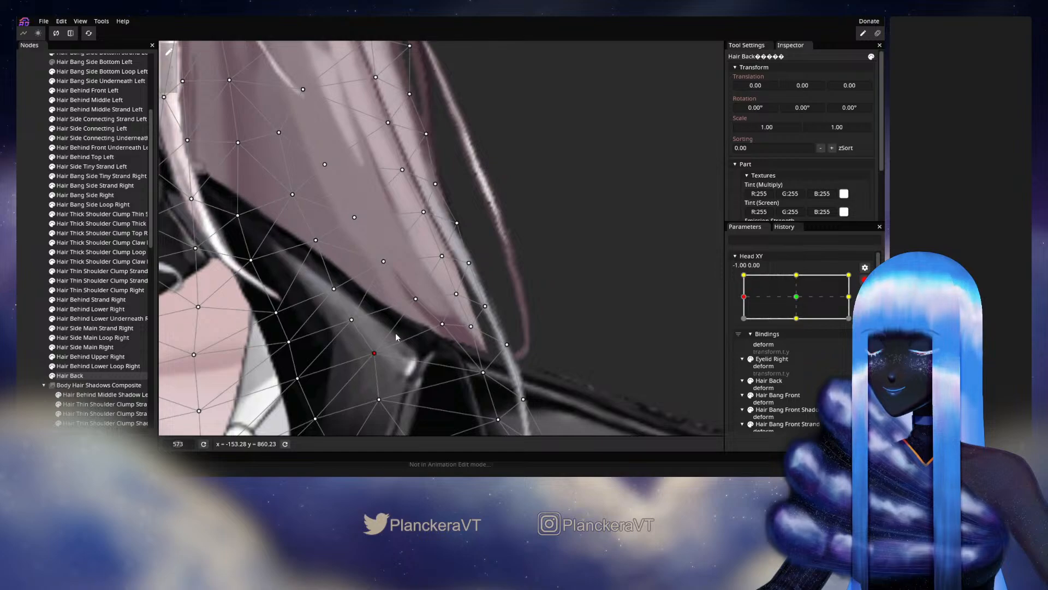
Deselect Hair Back, preview the hair with Head XY around -1.00, 0.00, and resume editing that keypoint
click(523, 195)
scroll(523, 194, down, 5)
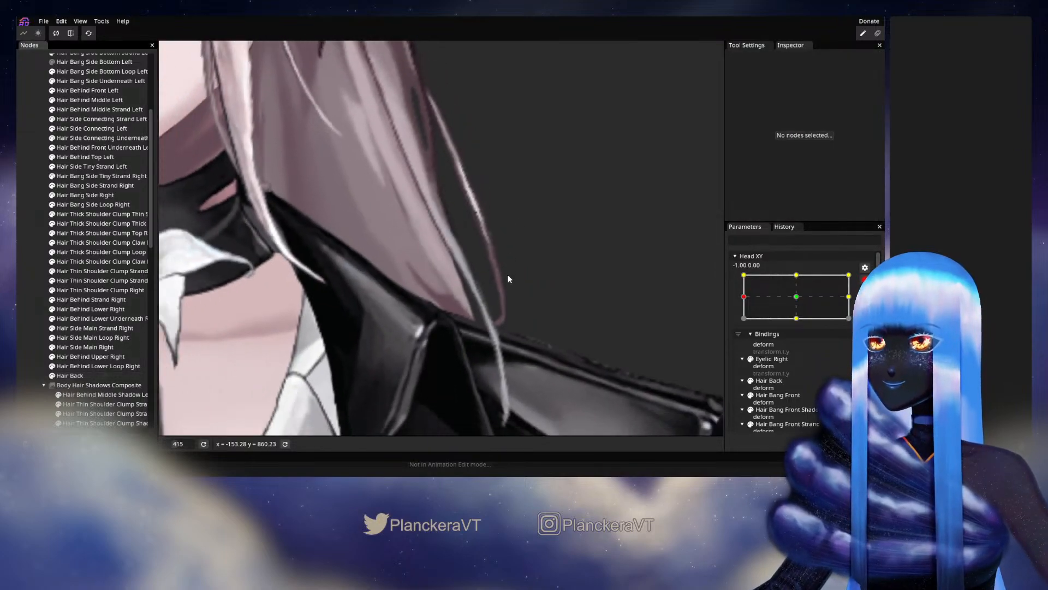
scroll(508, 282, down, 2)
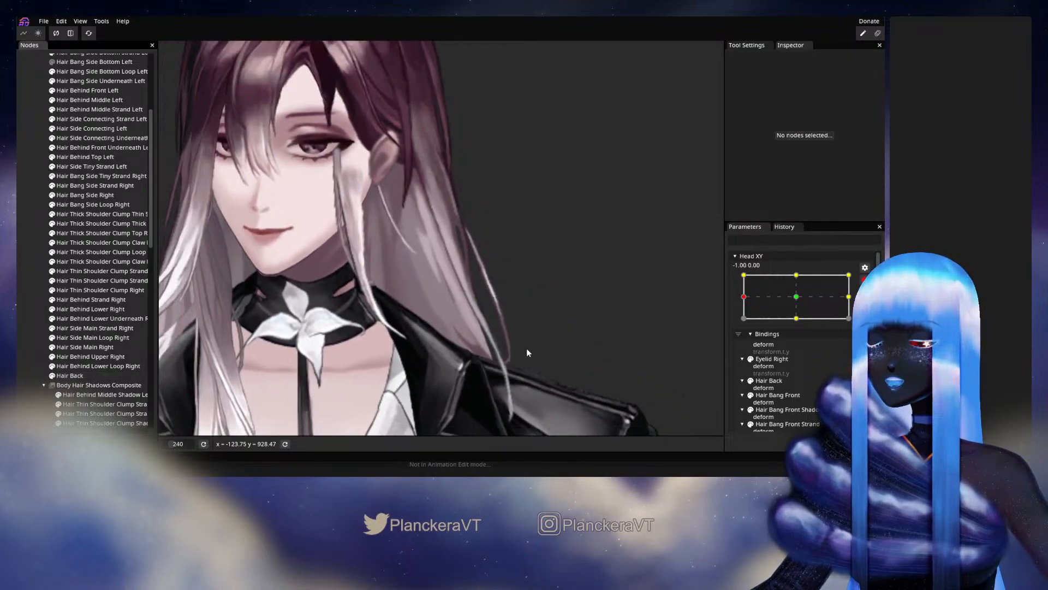
click(864, 279)
mouse_move(744, 323)
mouse_down()
mouse_move(801, 326)
mouse_move(744, 323)
mouse_up()
scroll(743, 323, down, 1)
scroll(480, 294, up, 4)
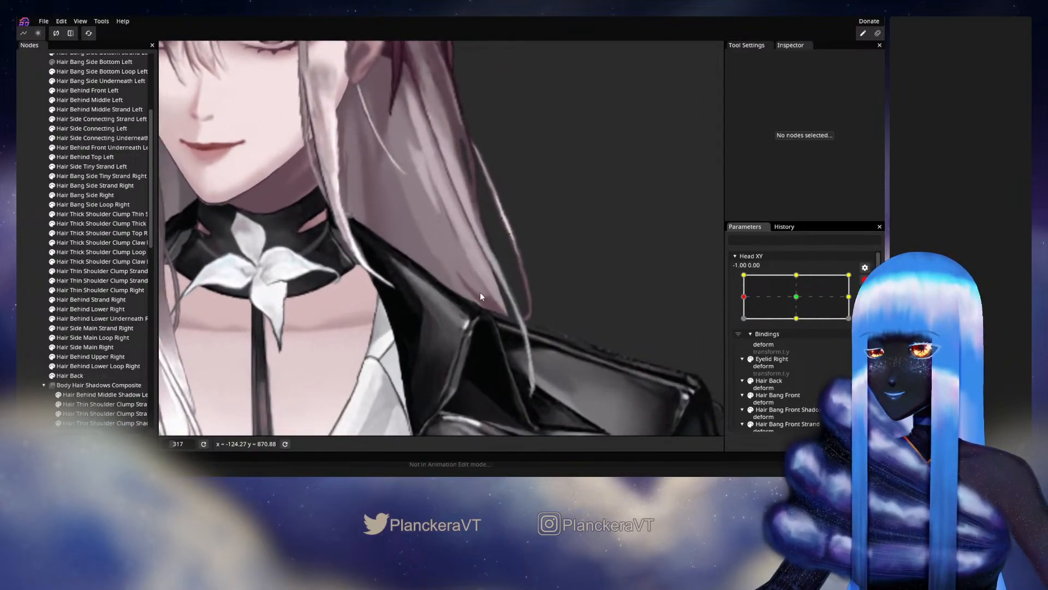
Select Hair Back and shift the vertices around the lock's tip and the one just beneath it slightly outward
scroll(480, 296, up, 3)
click(521, 326)
scroll(522, 326, up, 3)
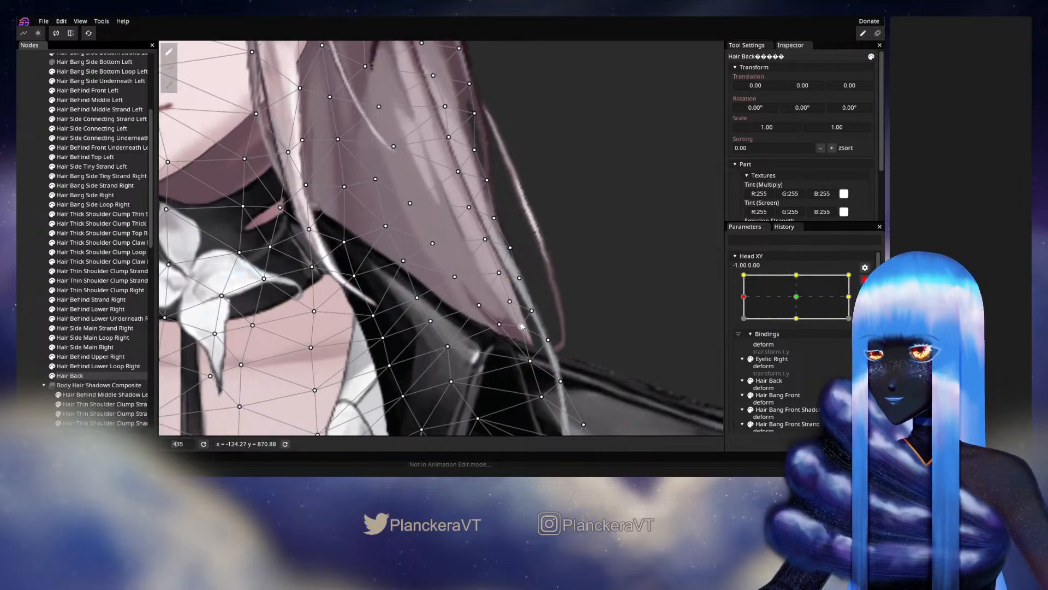
click(523, 328)
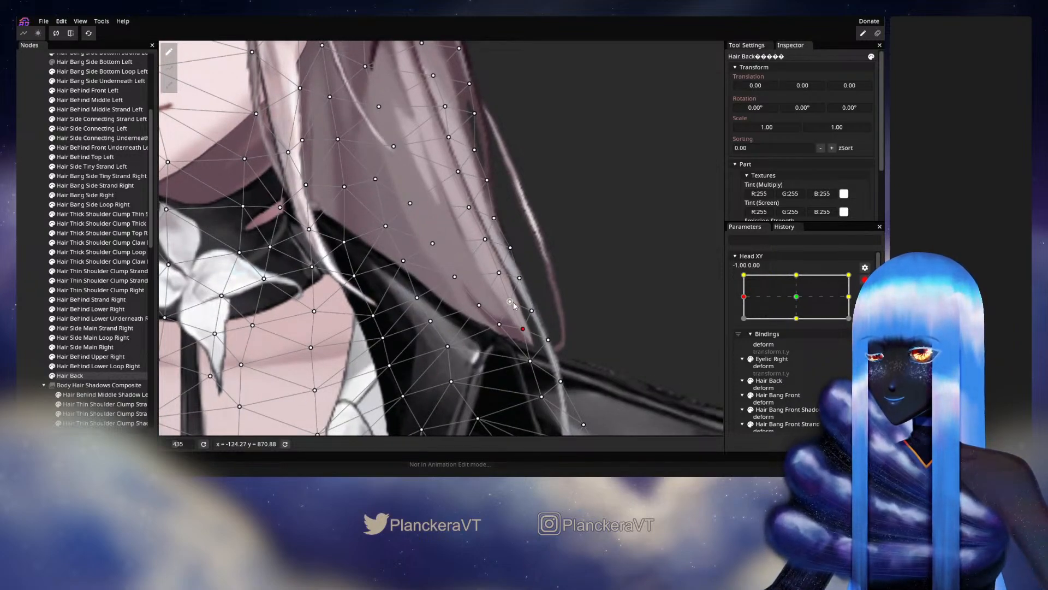
drag(502, 334, 503, 336)
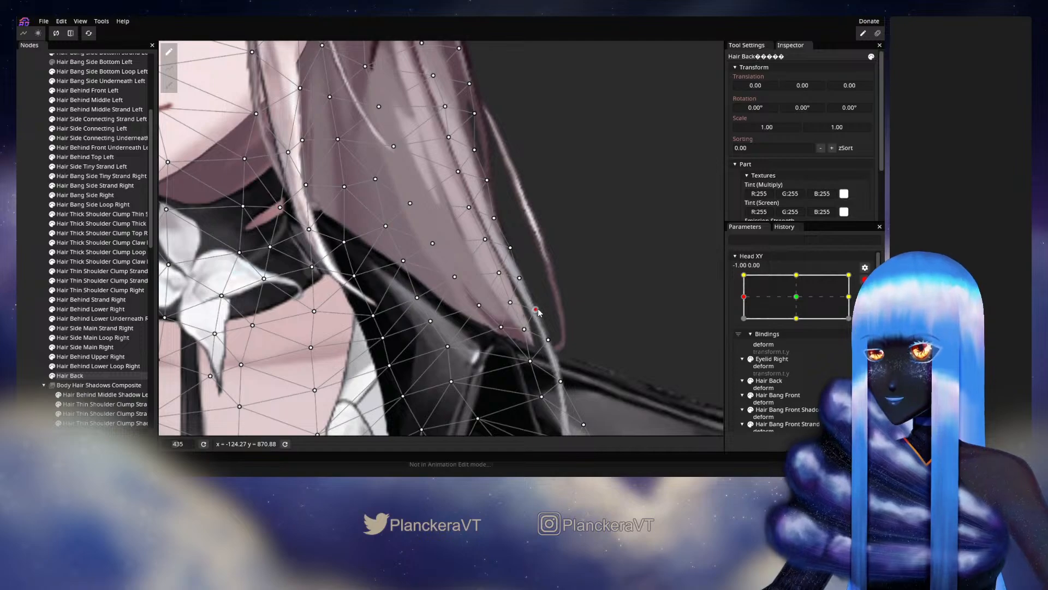
drag(535, 365, 538, 365)
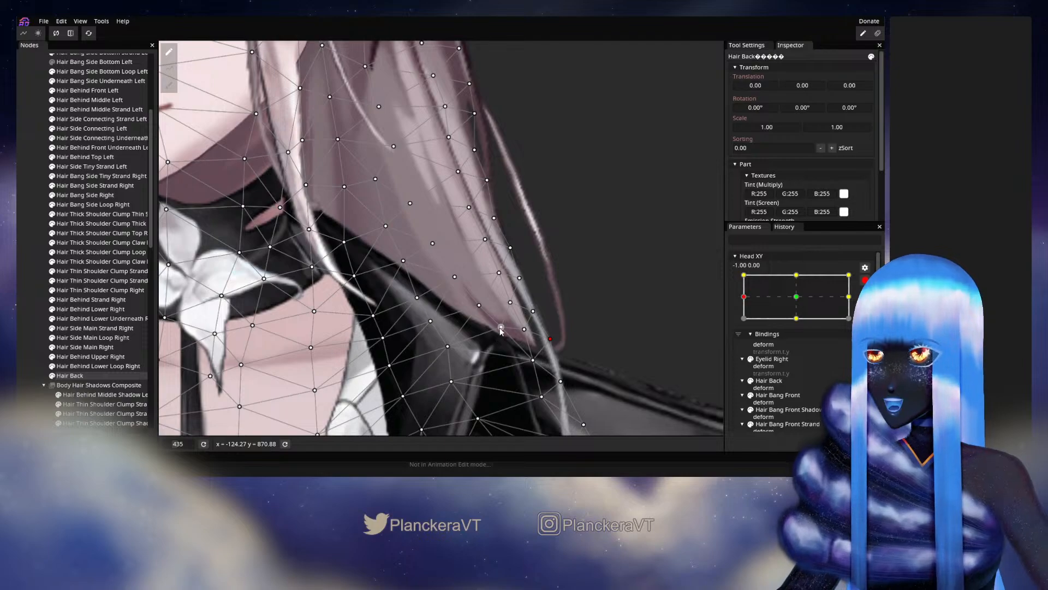
click(478, 305)
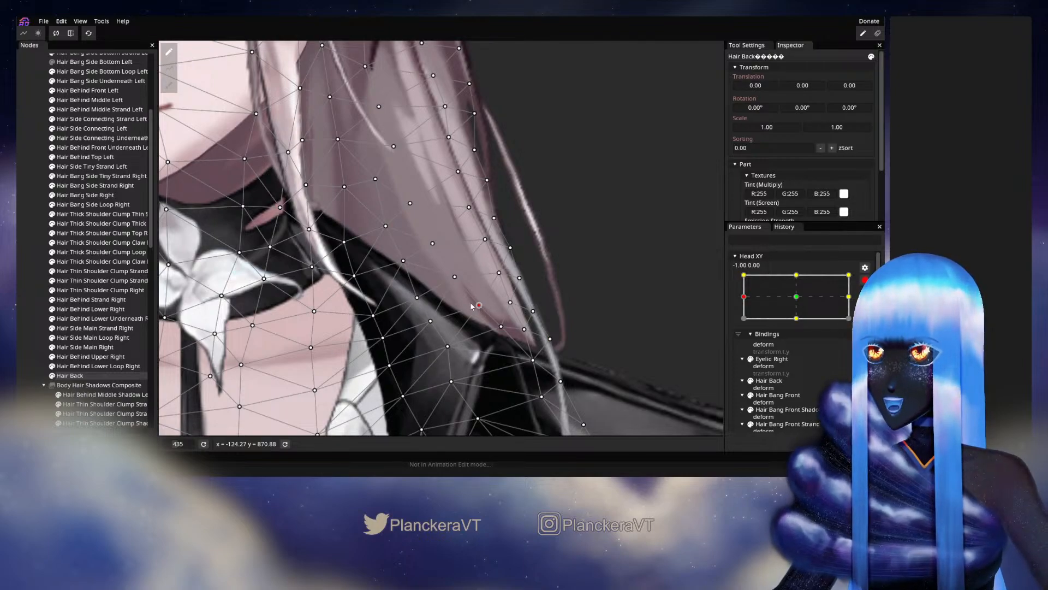
Preview the reshaped lock tip with Hair Back deselected and Head XY around -1.00, 0.00, then re-enable keypoint editing
scroll(472, 306, down, 4)
click(519, 275)
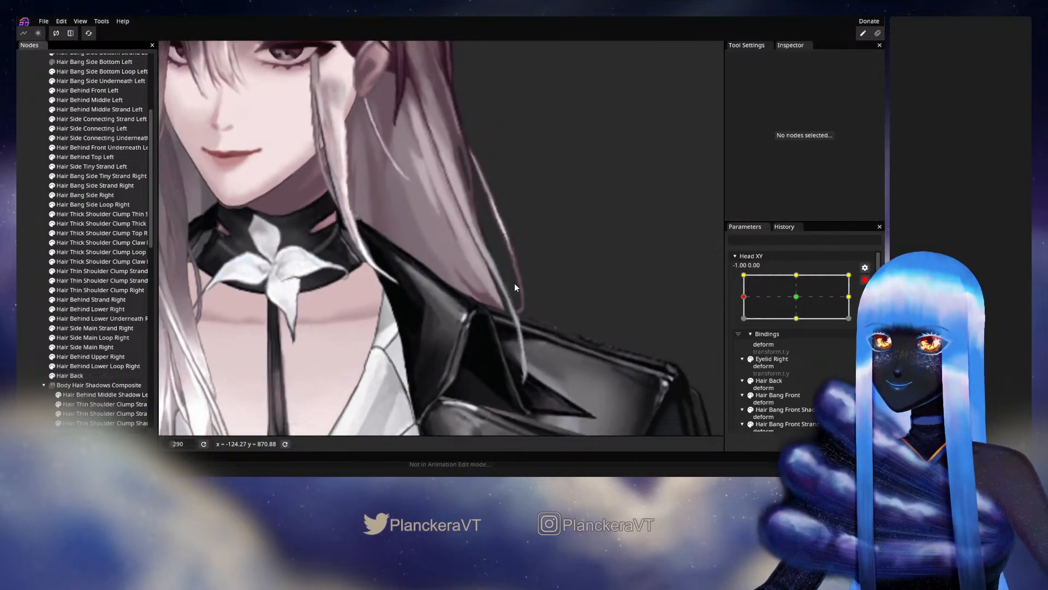
scroll(514, 282, down, 4)
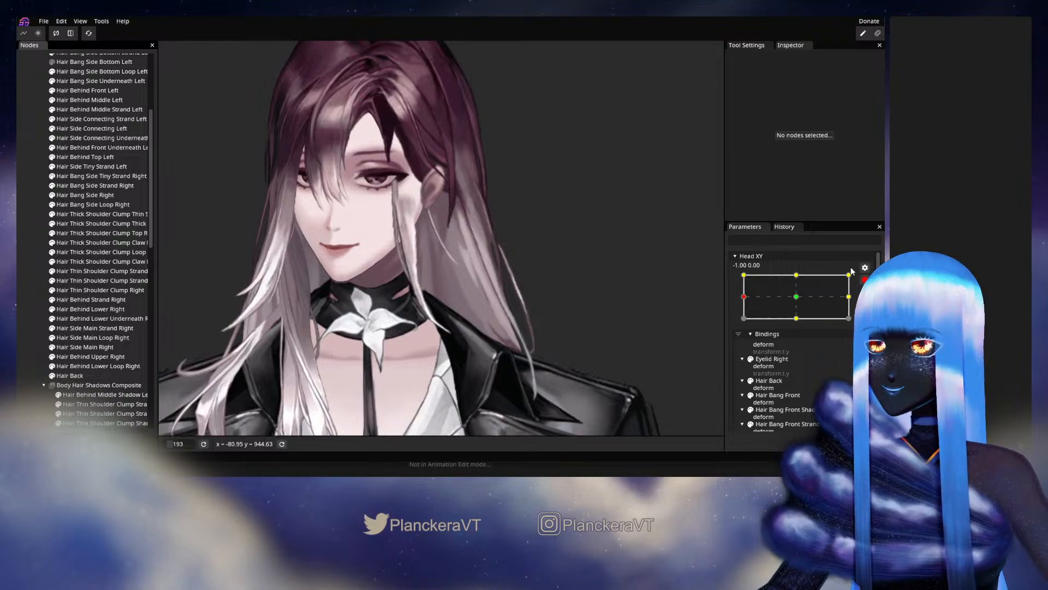
click(865, 279)
mouse_move(744, 323)
mouse_down()
mouse_move(794, 324)
mouse_move(744, 323)
mouse_up()
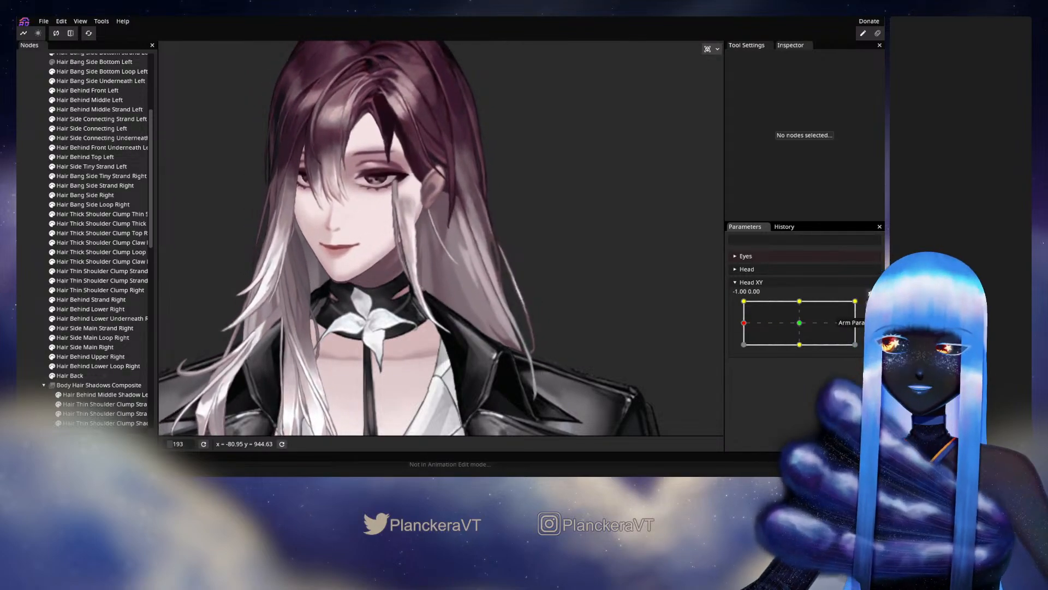
Select Hair Back and fine-tune the vertices in the lock's lower center and along its inner edge above the collar
scroll(513, 331, up, 10)
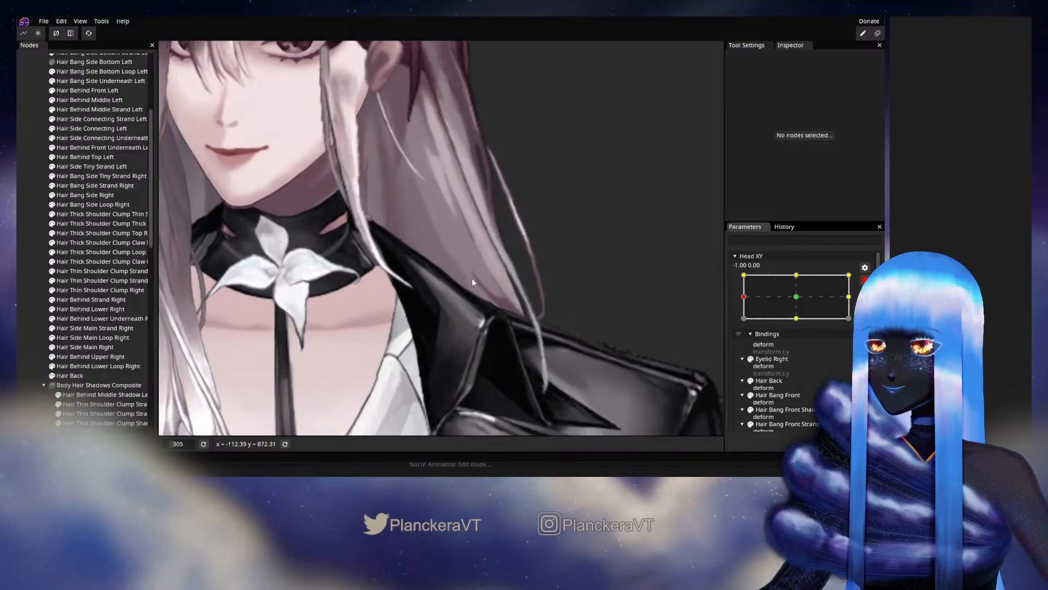
scroll(471, 280, up, 10)
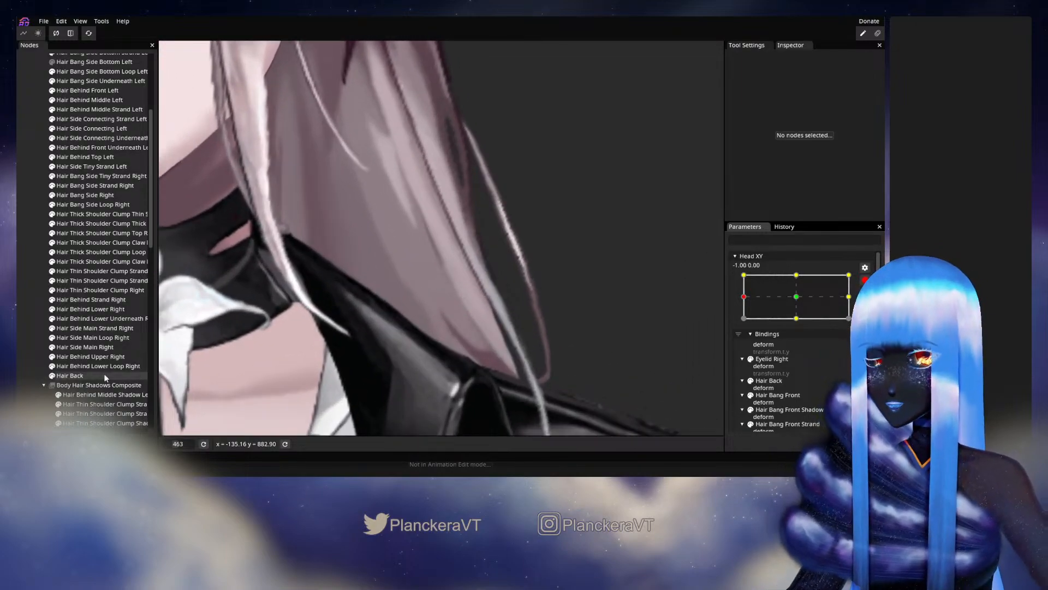
click(107, 376)
scroll(506, 355, up, 4)
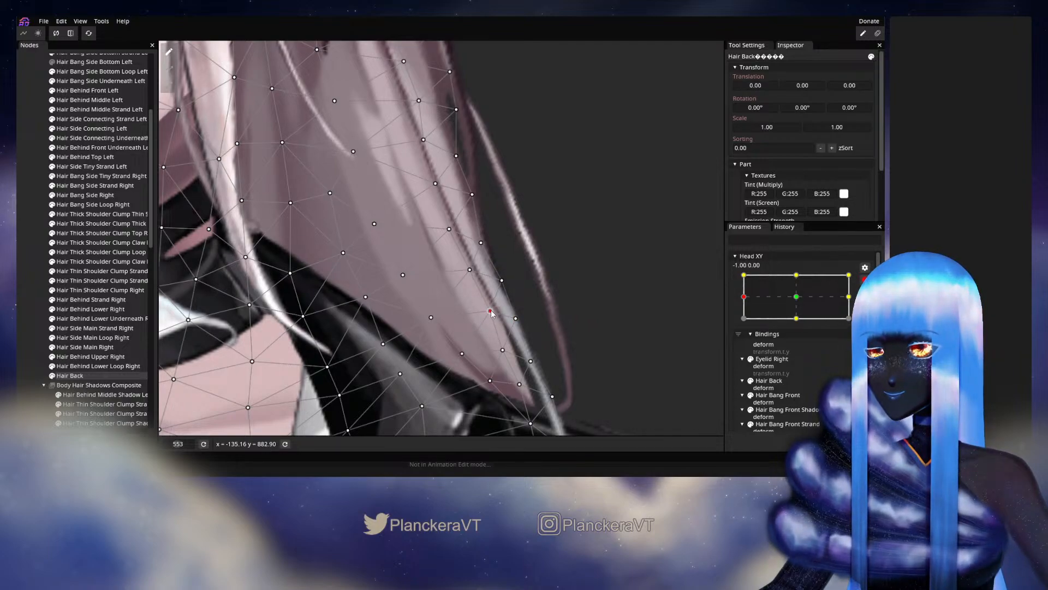
drag(470, 270, 470, 269)
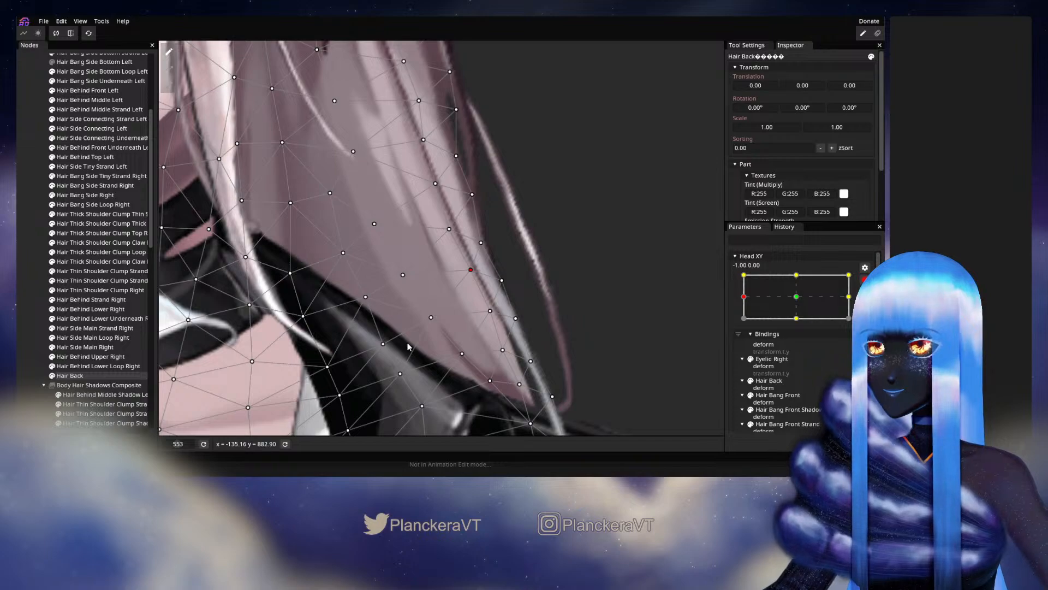
drag(431, 318, 430, 319)
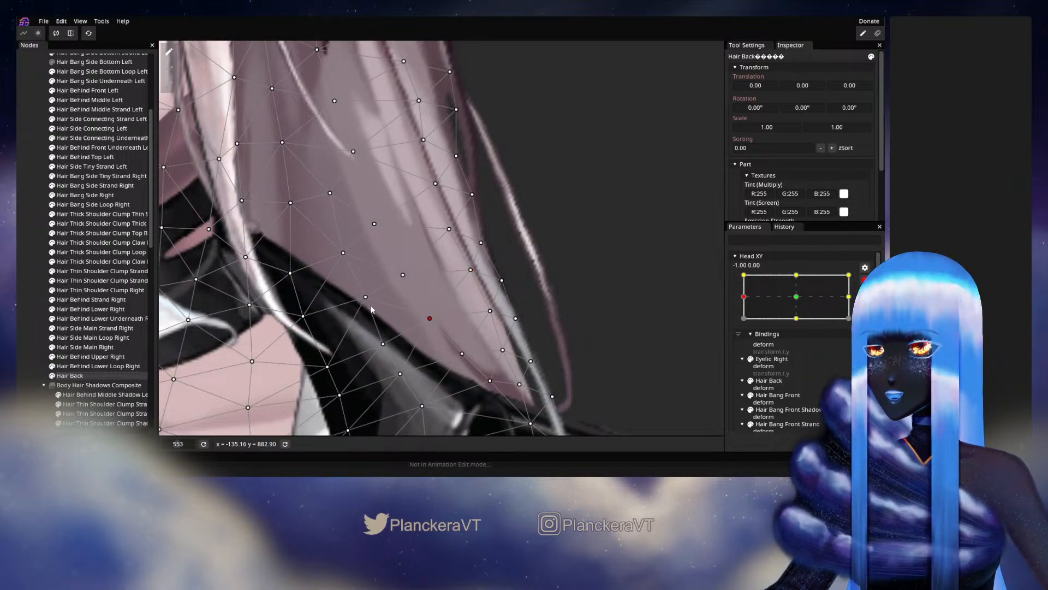
drag(369, 299, 374, 296)
Adjust the Hair Back vertices from the lock's inner section up to the earlobe and around the dark strands behind it
drag(345, 255, 368, 339)
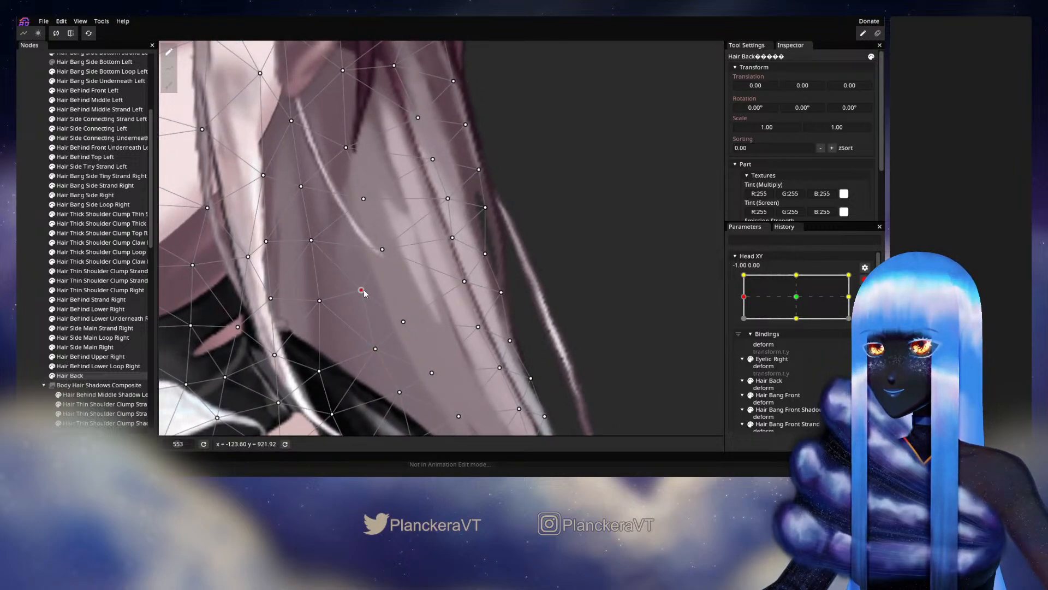
drag(312, 243, 369, 299)
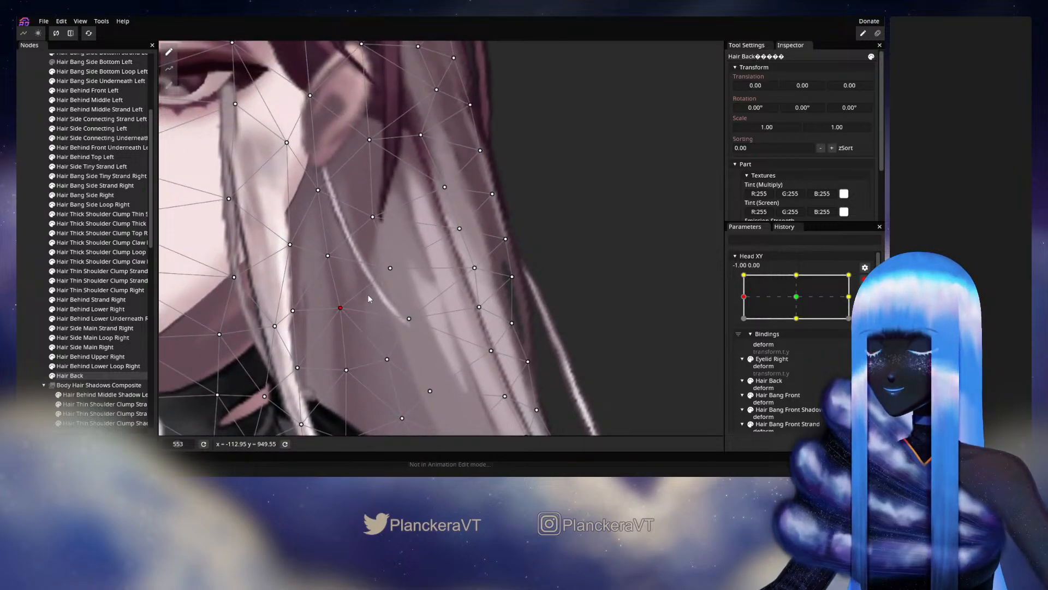
click(391, 267)
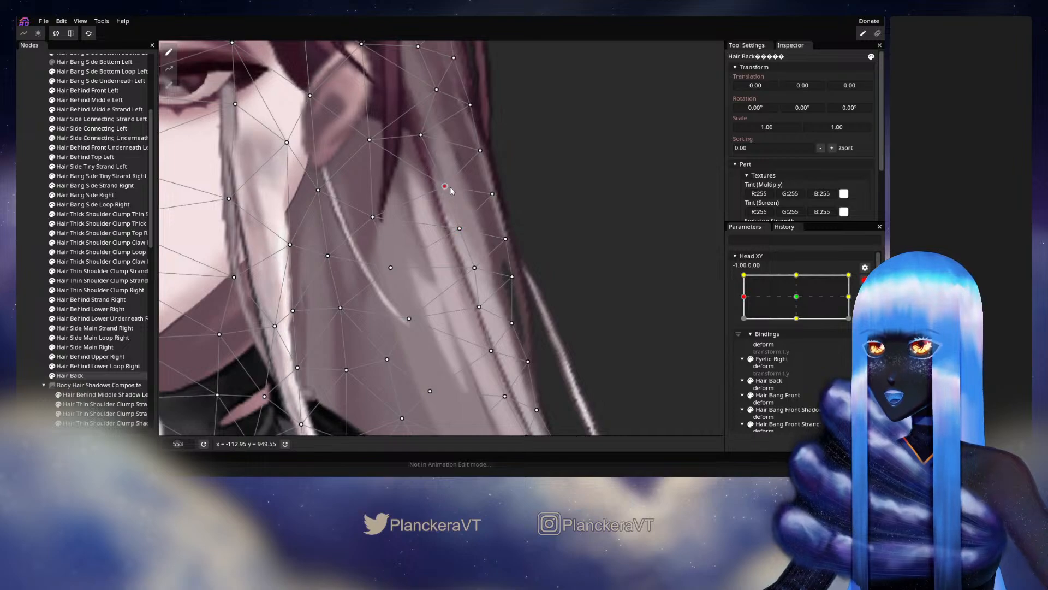
drag(450, 190, 447, 193)
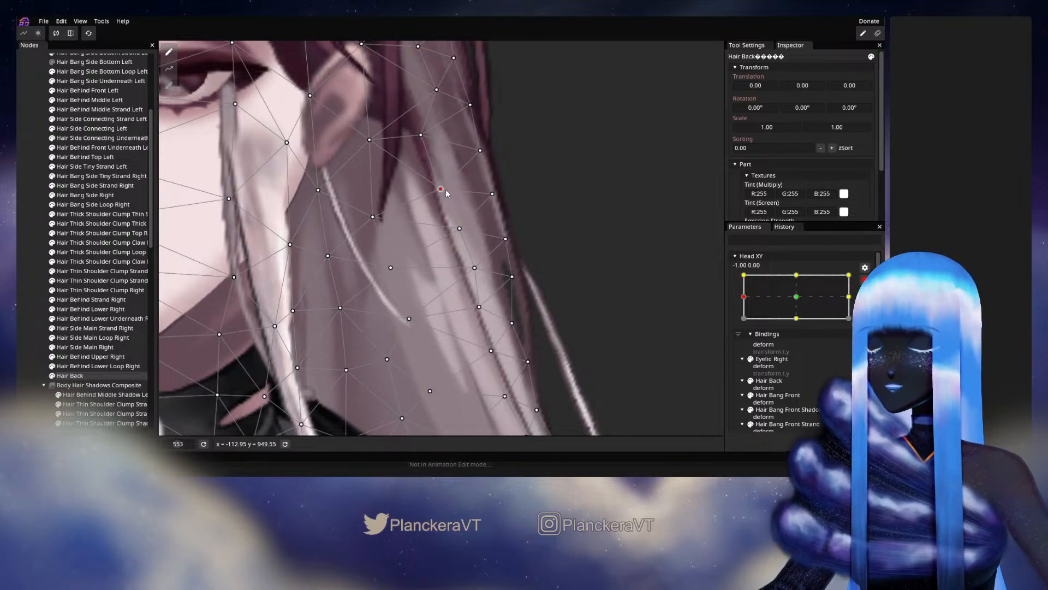
click(369, 141)
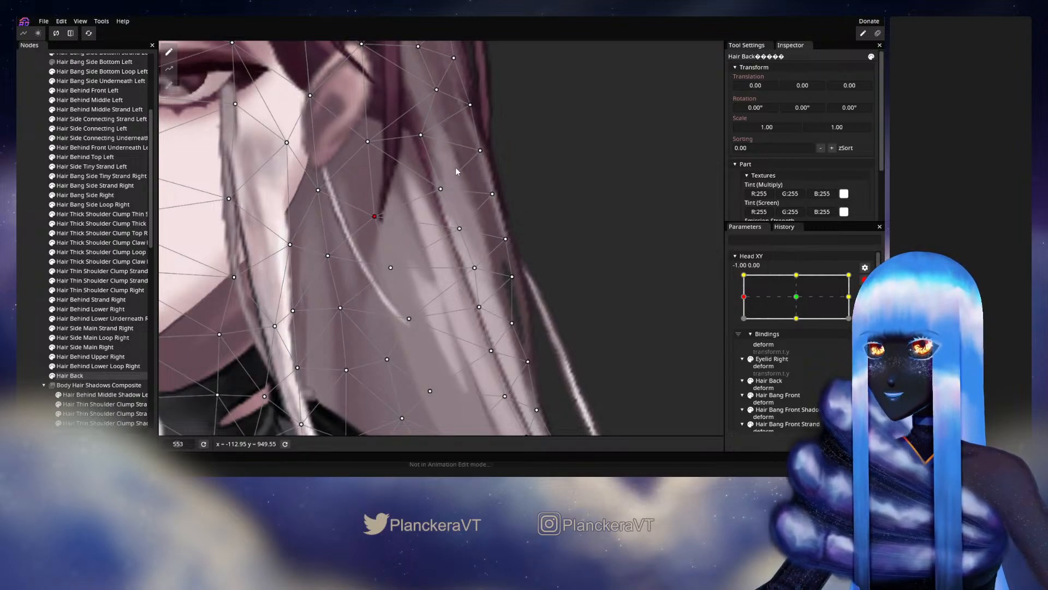
click(422, 135)
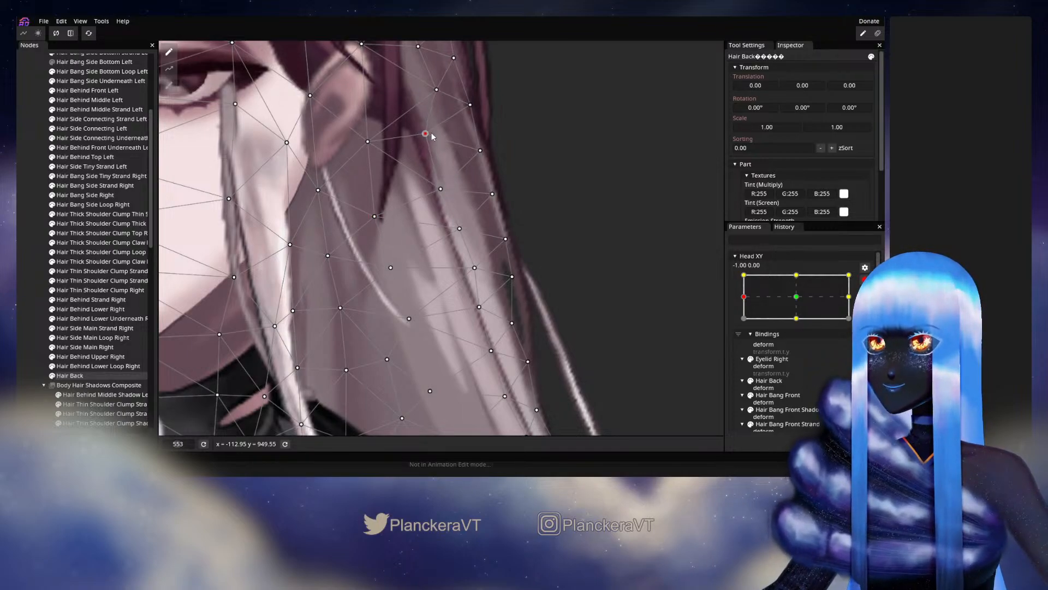
click(368, 142)
Move the Hair Back vertices running diagonally above the collar slightly outward toward the lock's center
scroll(418, 204, down, 3)
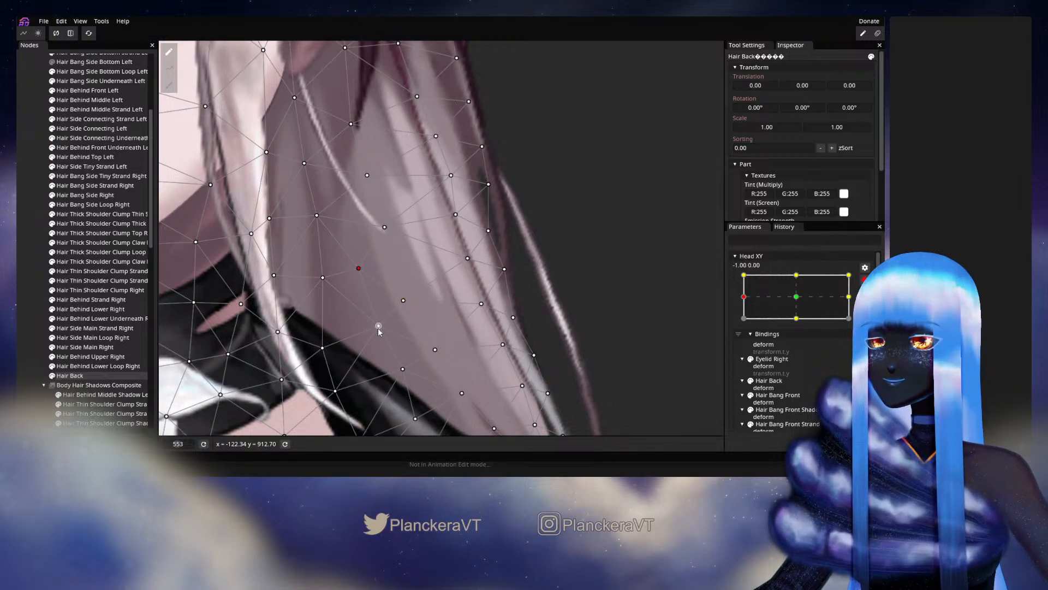
drag(378, 327, 382, 326)
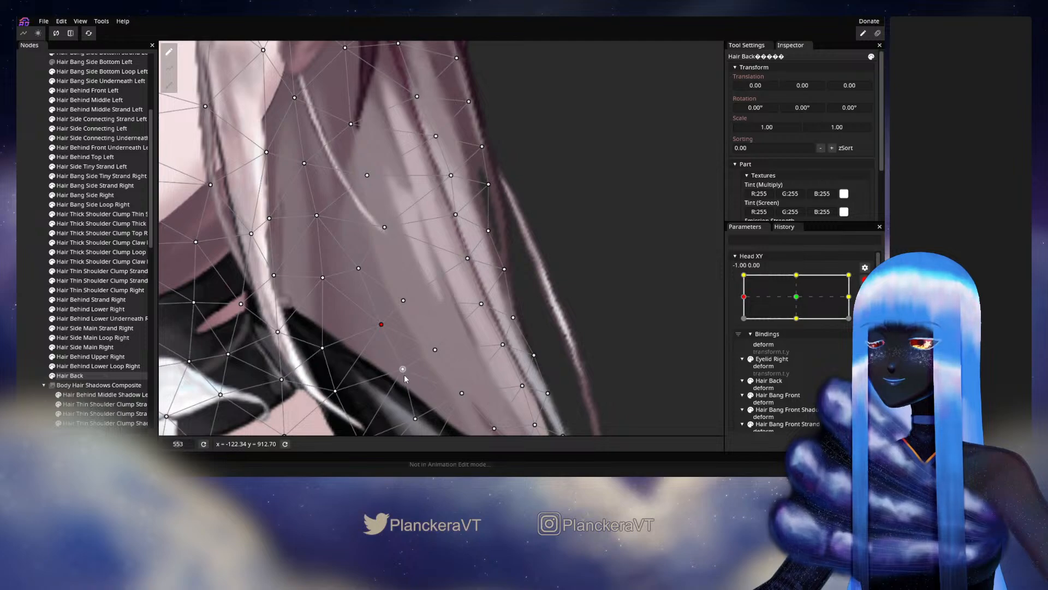
drag(405, 378, 410, 375)
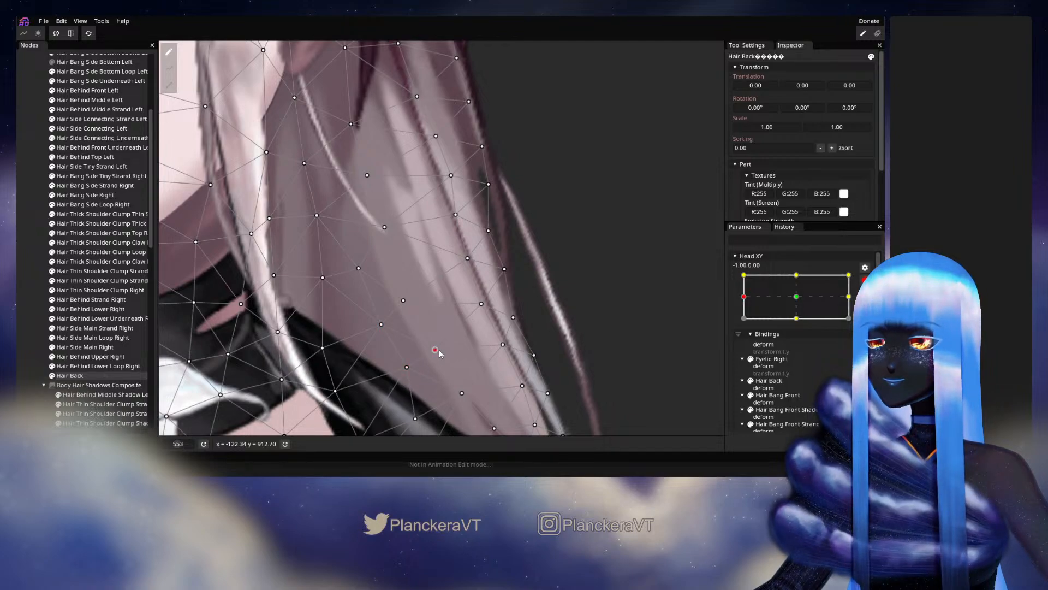
drag(442, 351, 451, 276)
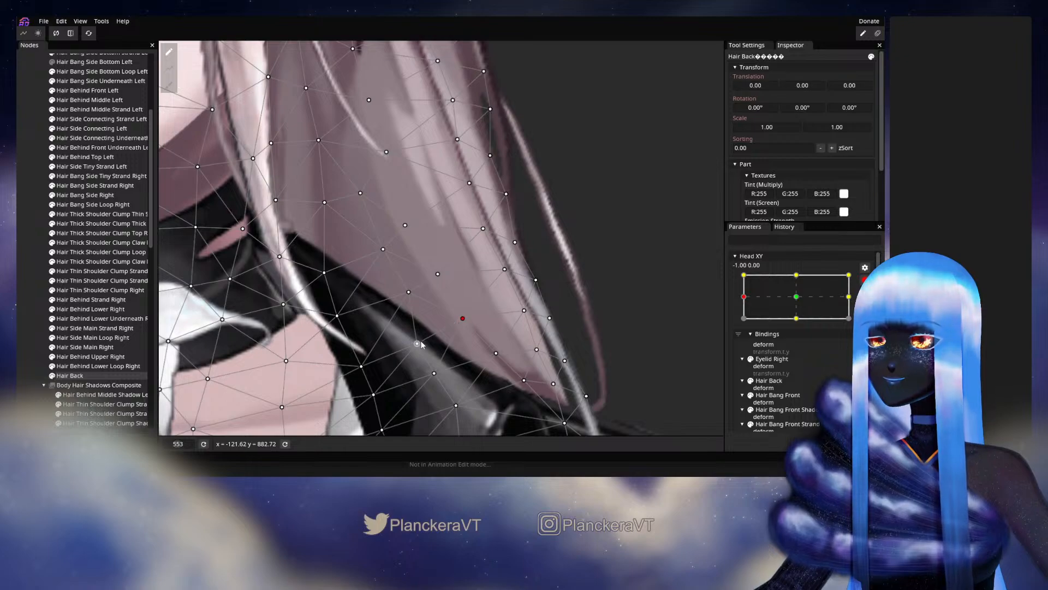
Shift the Hair Back vertices on the collar edge and directly above it slightly inward to even out their spacing
drag(419, 345, 416, 346)
click(407, 295)
drag(409, 299, 406, 300)
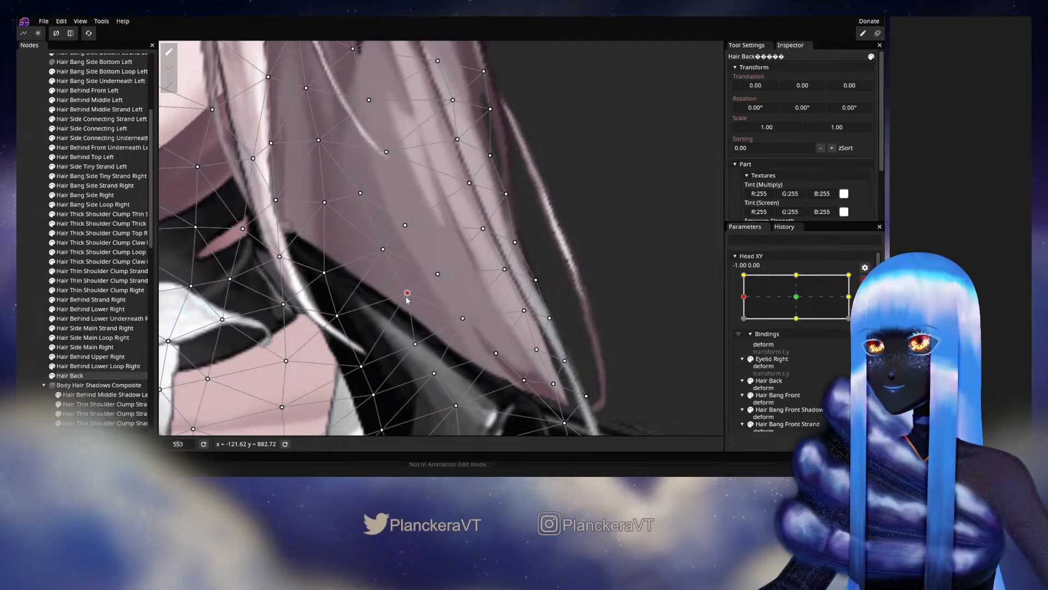
drag(389, 250, 396, 316)
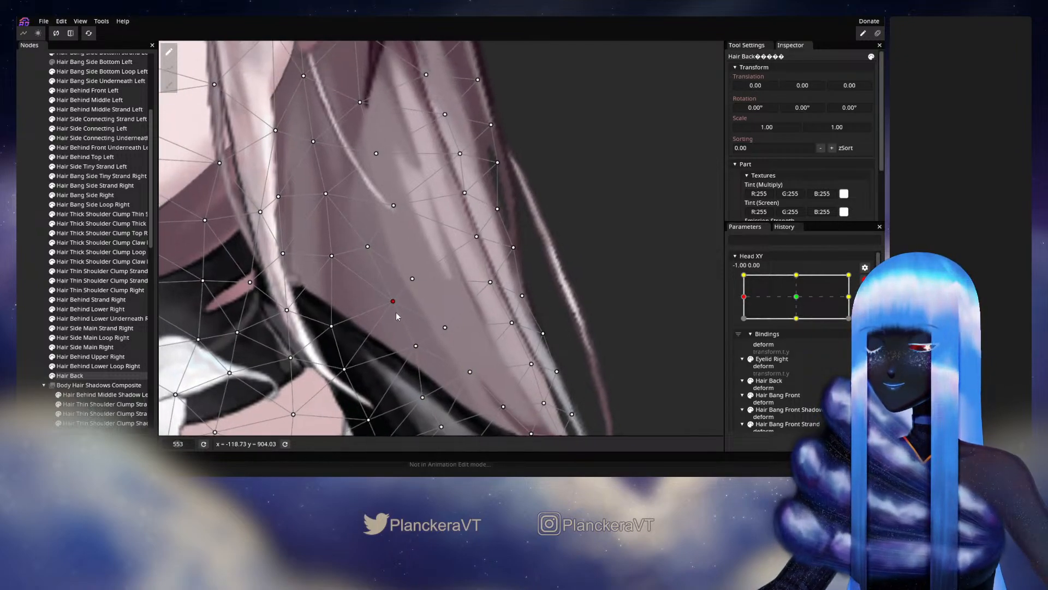
Fine-tune the two Hair Back vertices in the middle of the lock below the curved light strand
drag(415, 280, 418, 278)
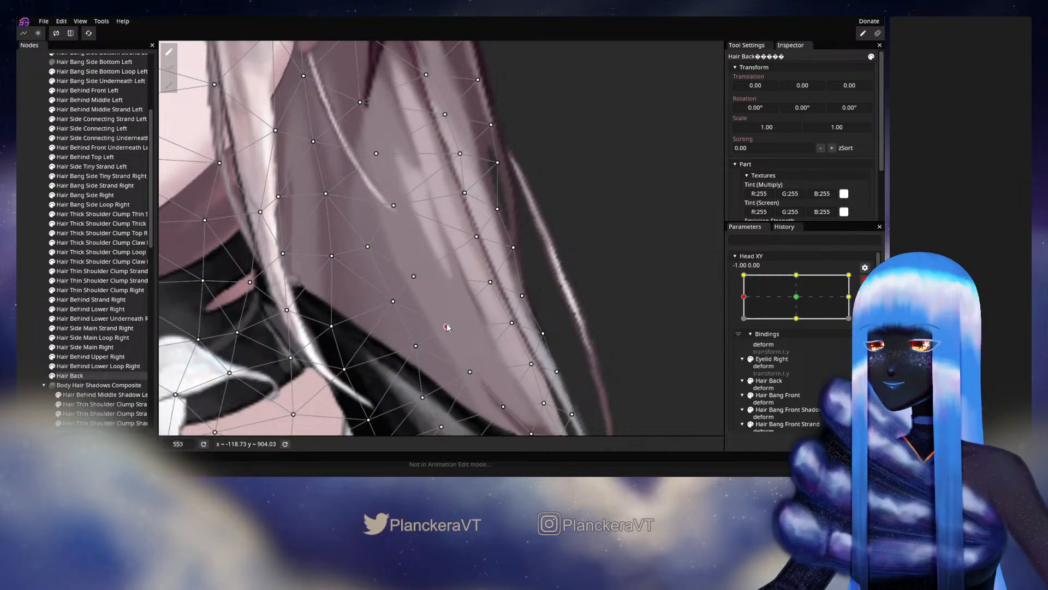
drag(448, 327, 444, 322)
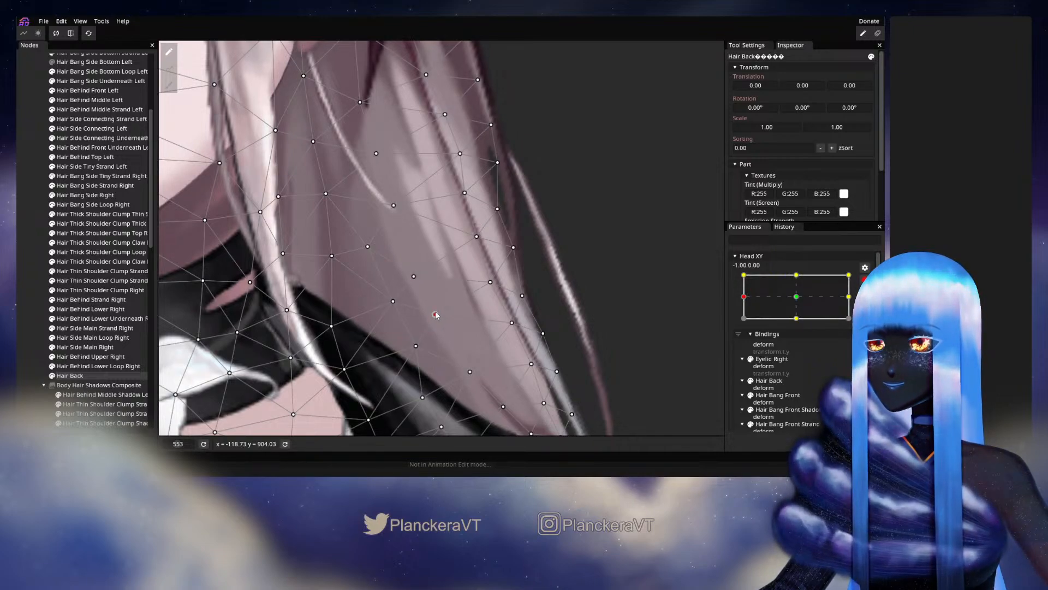
drag(436, 316, 446, 326)
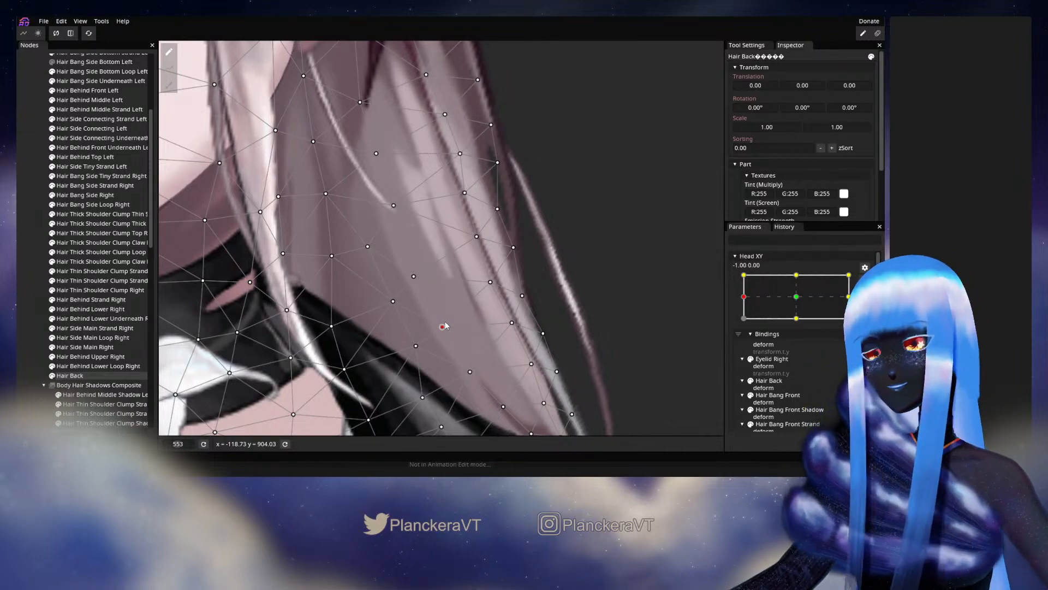
right_click(445, 326)
click(384, 182)
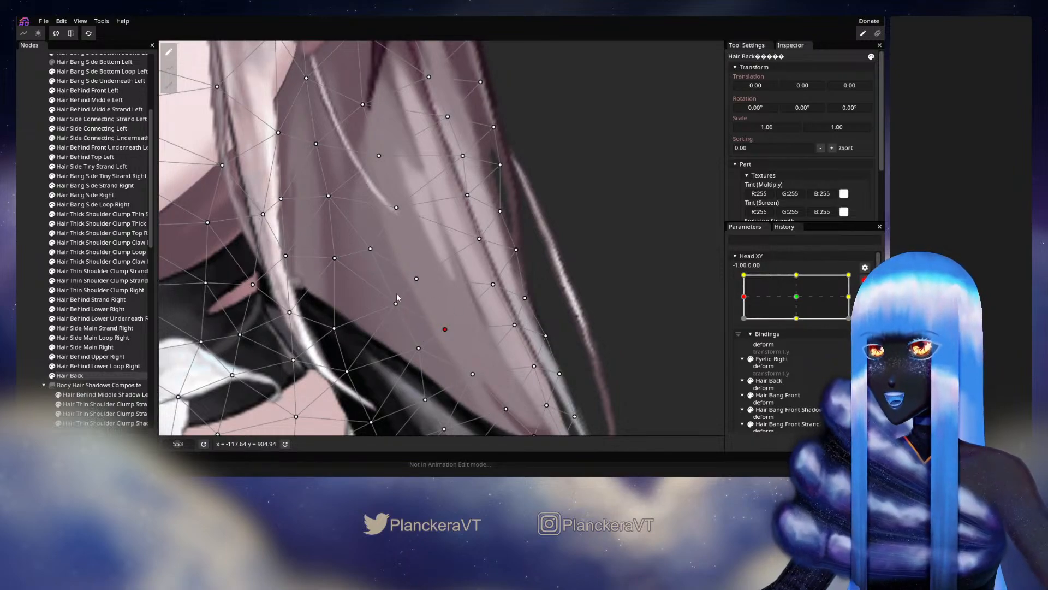
Reposition the Hair Back vertices beside the curved light strand and just below its tip
scroll(396, 293, up, 3)
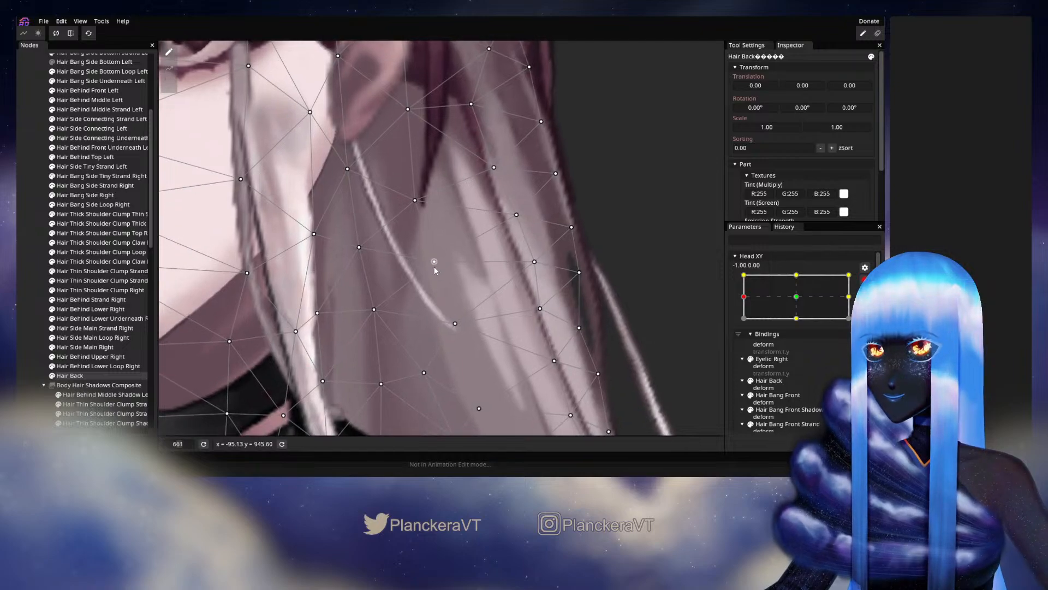
click(434, 262)
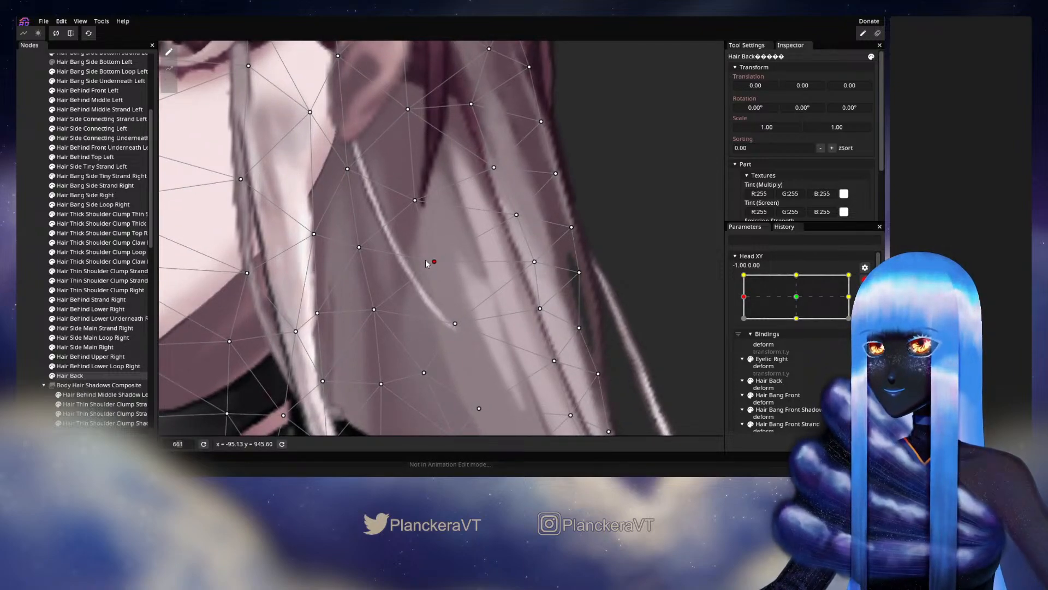
drag(422, 371, 438, 299)
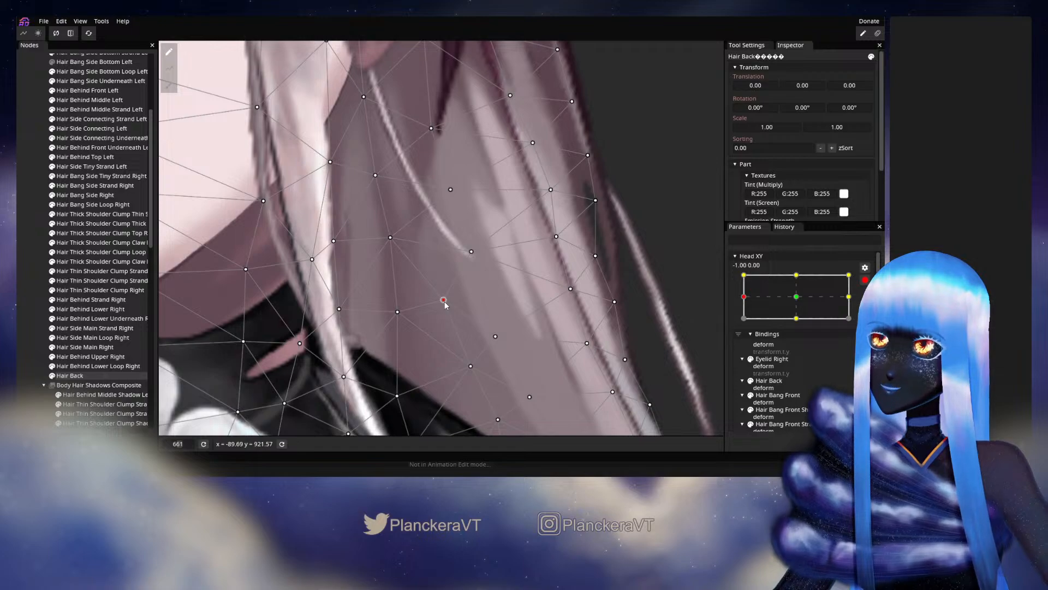
mouse_move(450, 316)
mouse_down()
mouse_move(436, 298)
mouse_move(442, 304)
mouse_up()
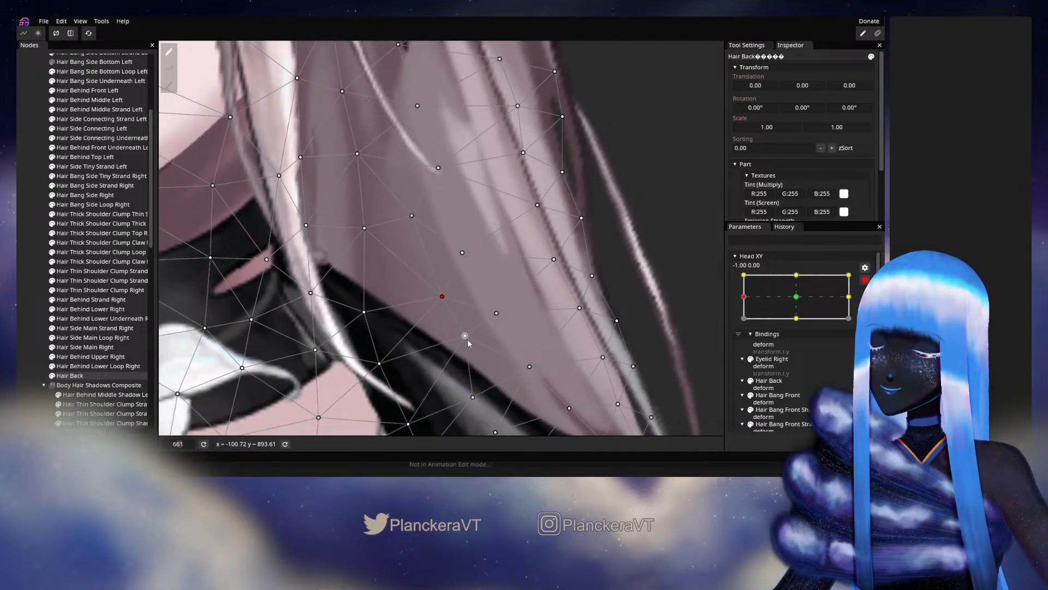
Fine-tune the Hair Back vertices in the lock's lower middle above the collar, and deselect the part
drag(467, 341, 472, 313)
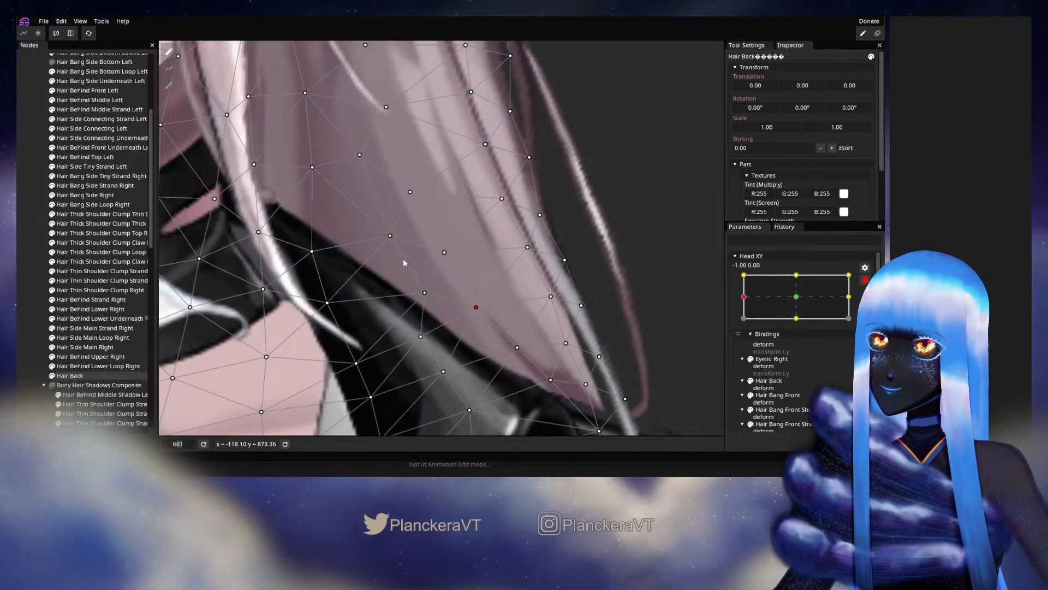
click(445, 252)
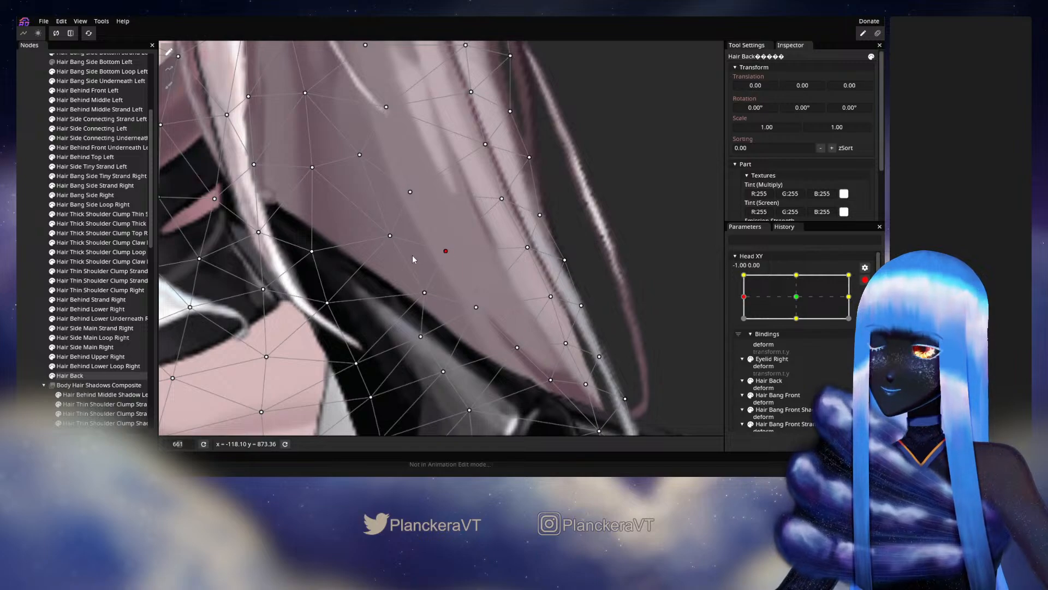
scroll(381, 229, up, 3)
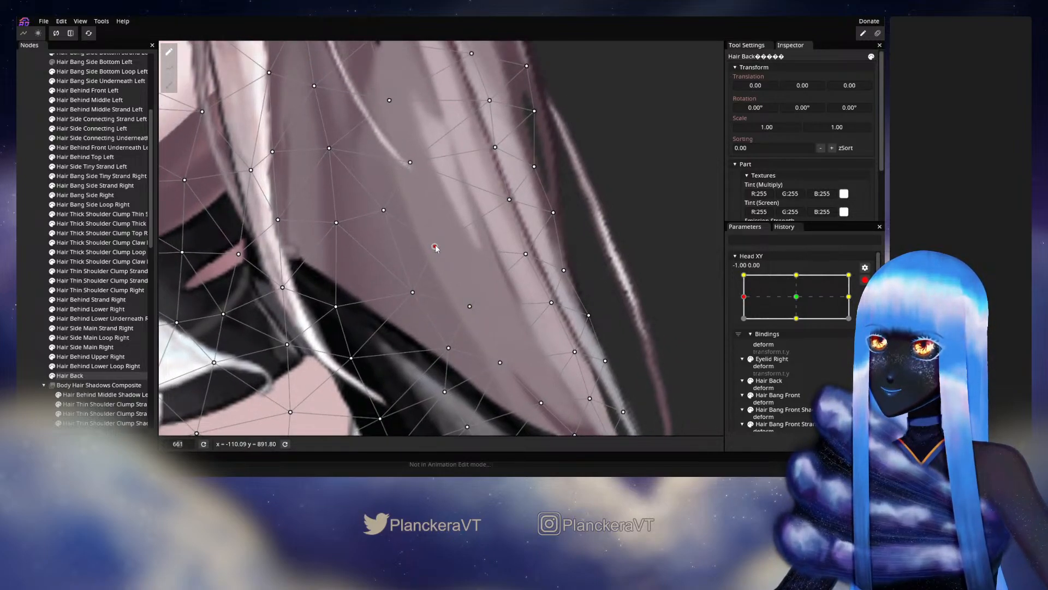
click(384, 210)
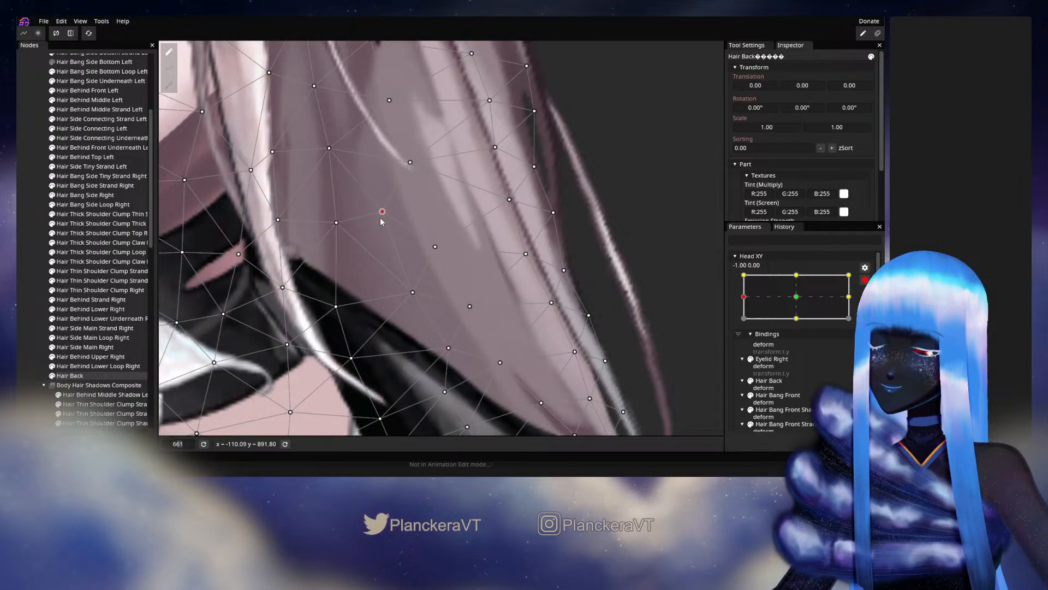
key(Escape)
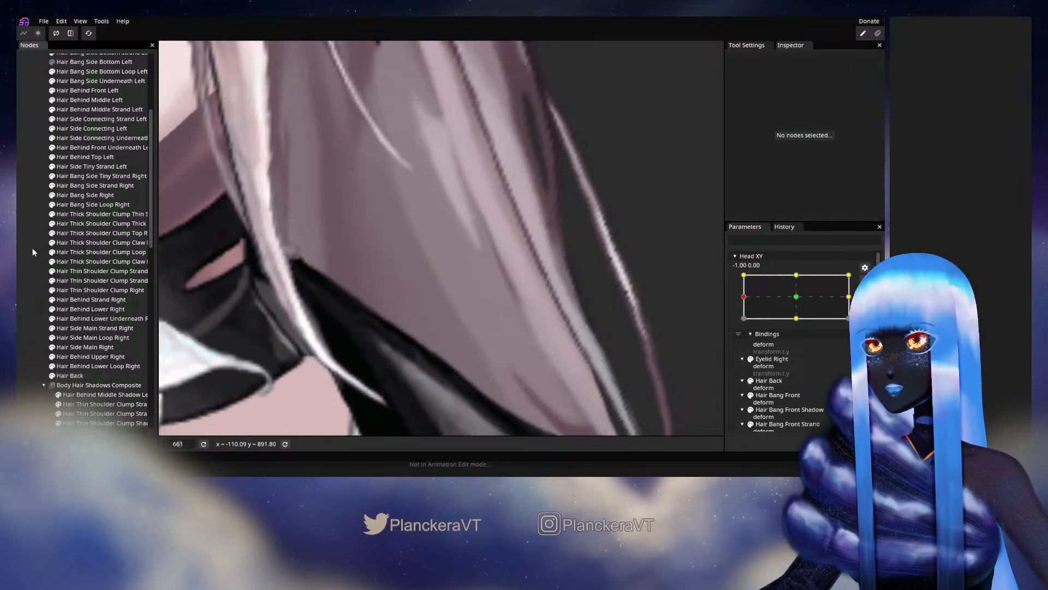
Stop editing the keypoint and preview the head turn by moving Head XY around its -1.00, 0.00 keypoint
scroll(552, 261, down, 6)
scroll(548, 322, down, 5)
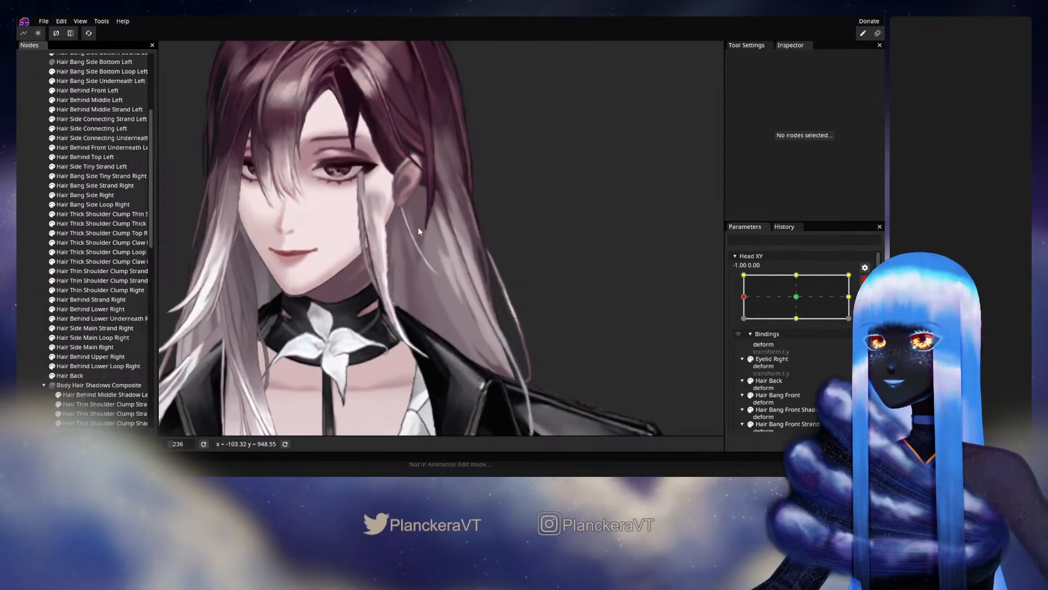
click(864, 280)
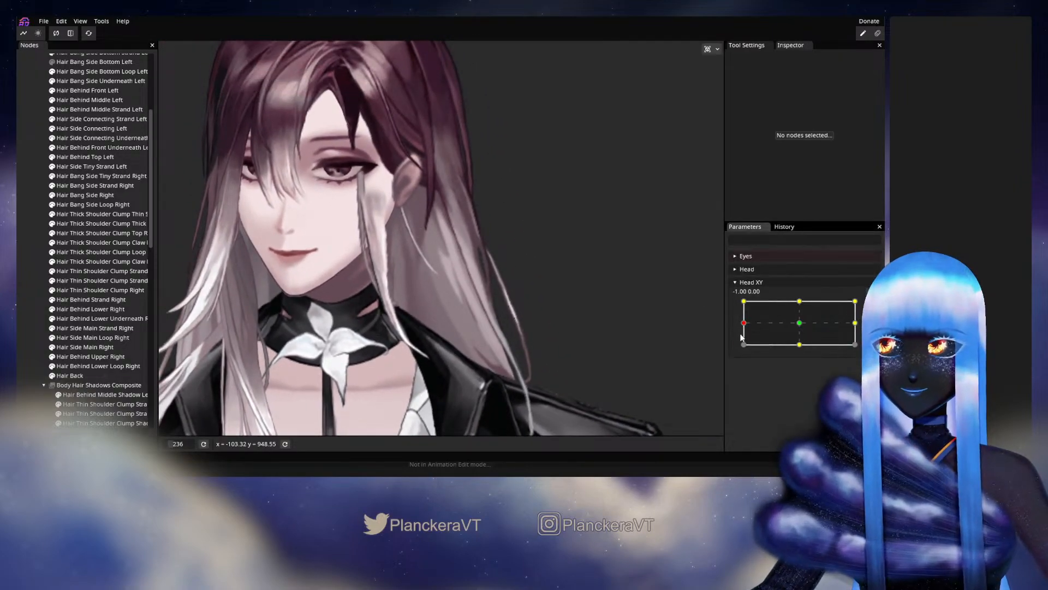
mouse_move(745, 323)
mouse_down()
mouse_move(801, 324)
mouse_move(743, 323)
mouse_up()
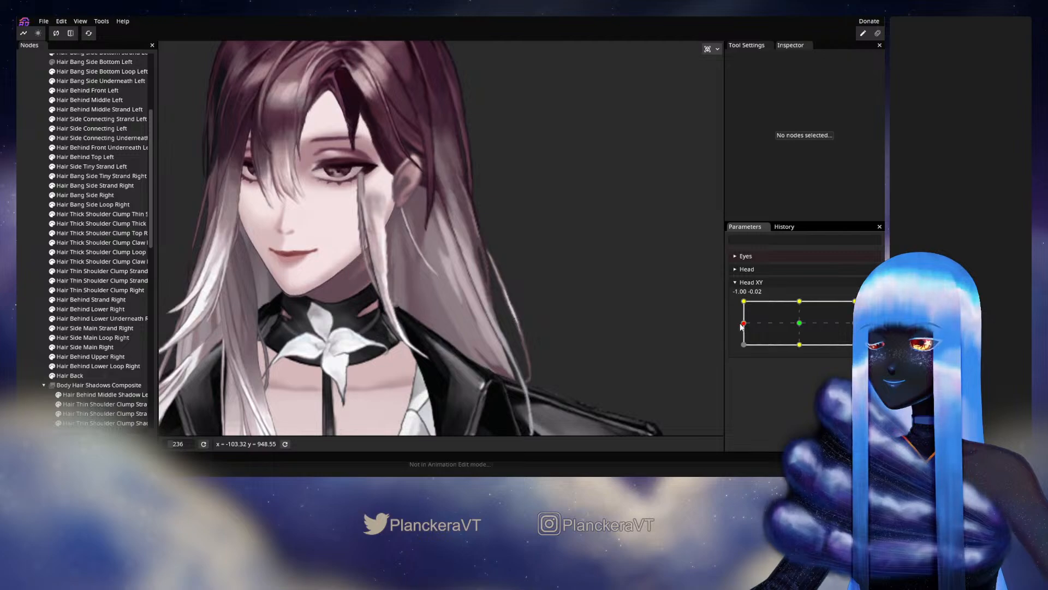
Resume editing the Head XY keypoint at -1.00, 0.00 with Hair Back selected, and save the model
scroll(529, 258, up, 6)
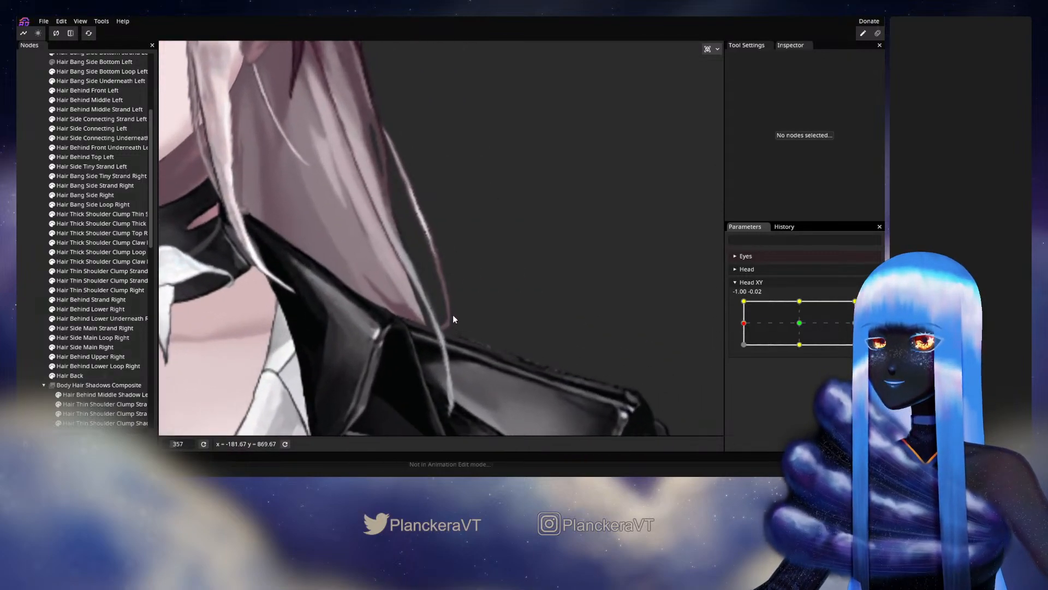
scroll(453, 317, up, 4)
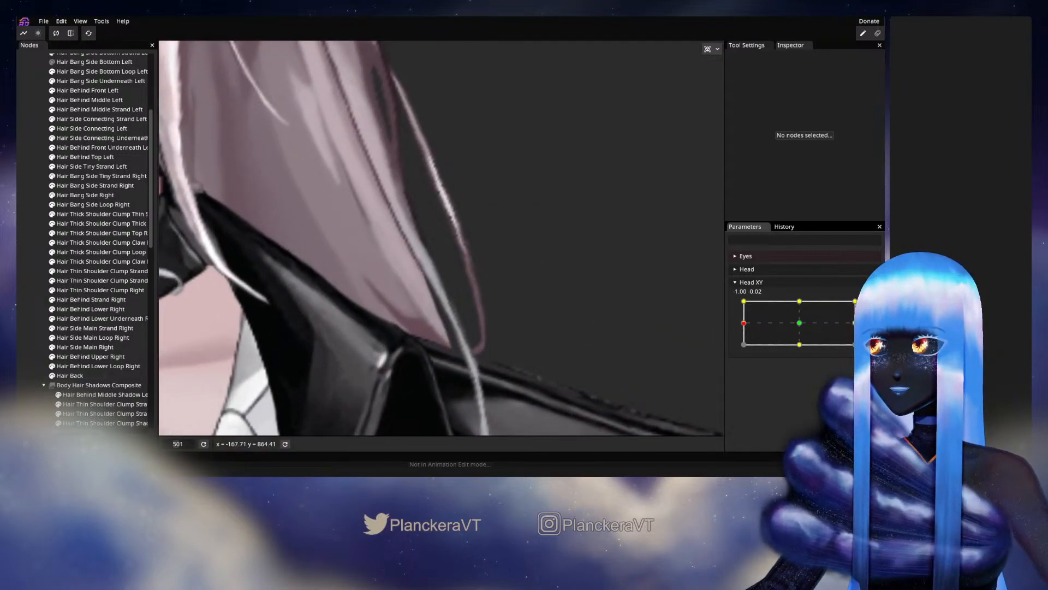
scroll(306, 339, up, 1)
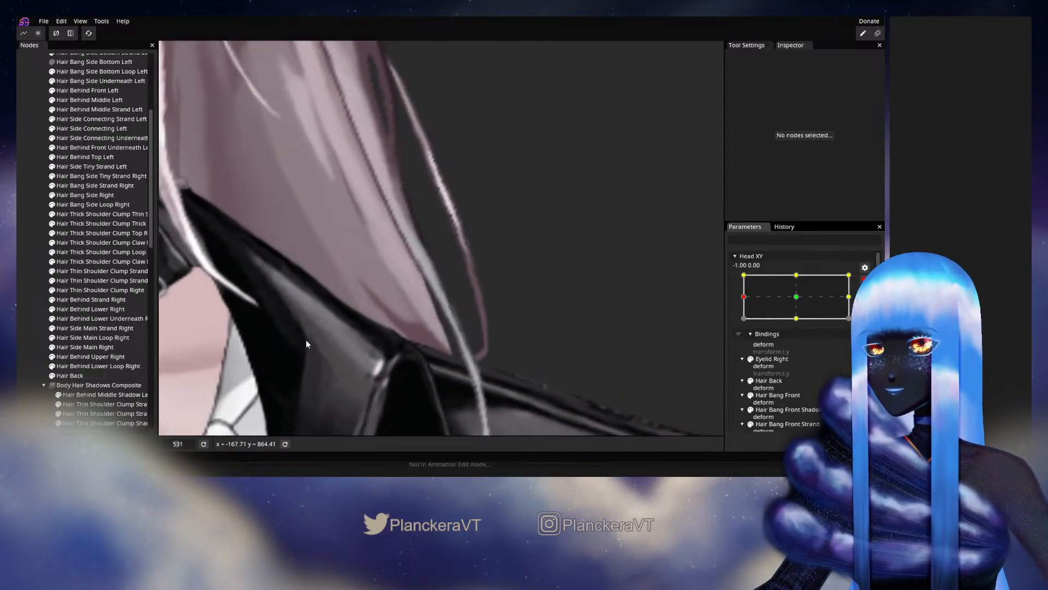
click(77, 375)
scroll(436, 330, up, 2)
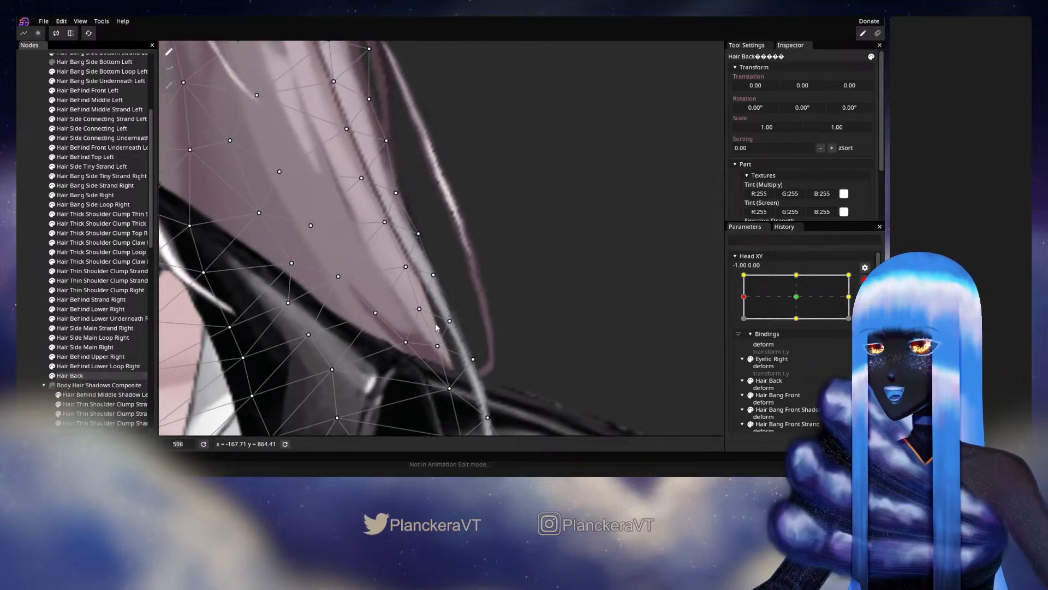
key(ctrl+s)
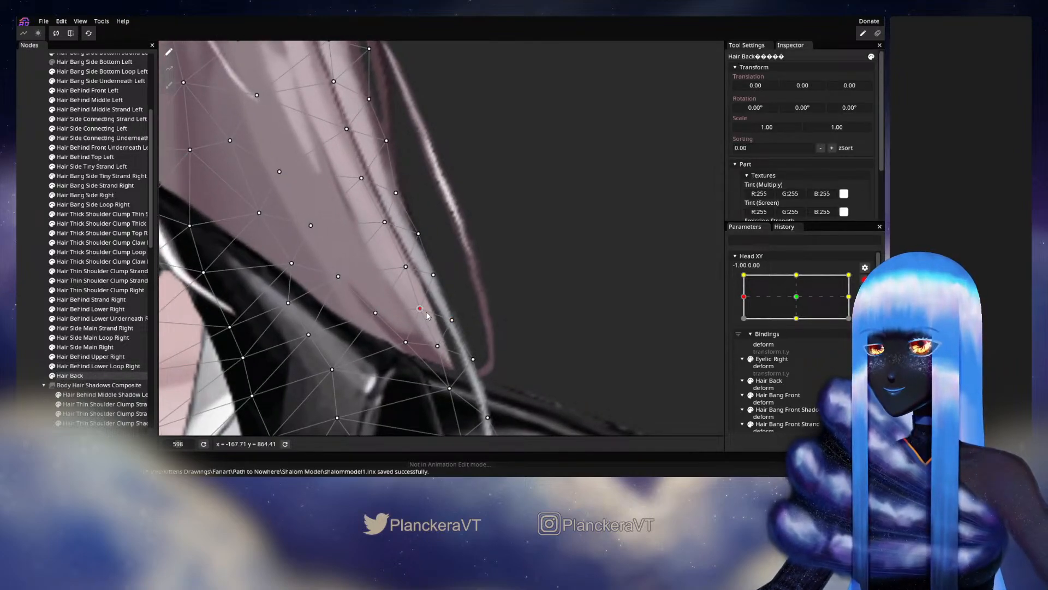
Nudge the Hair Back vertices around the lock's lower tip and along the light strand over the shoulder, and deselect the part
click(438, 346)
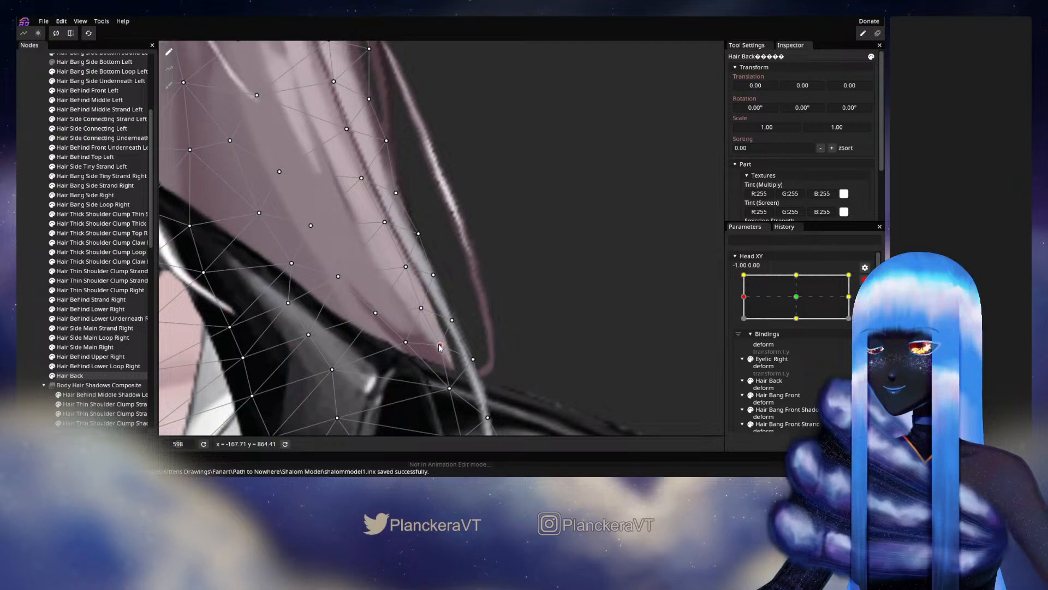
drag(452, 320, 456, 322)
click(450, 390)
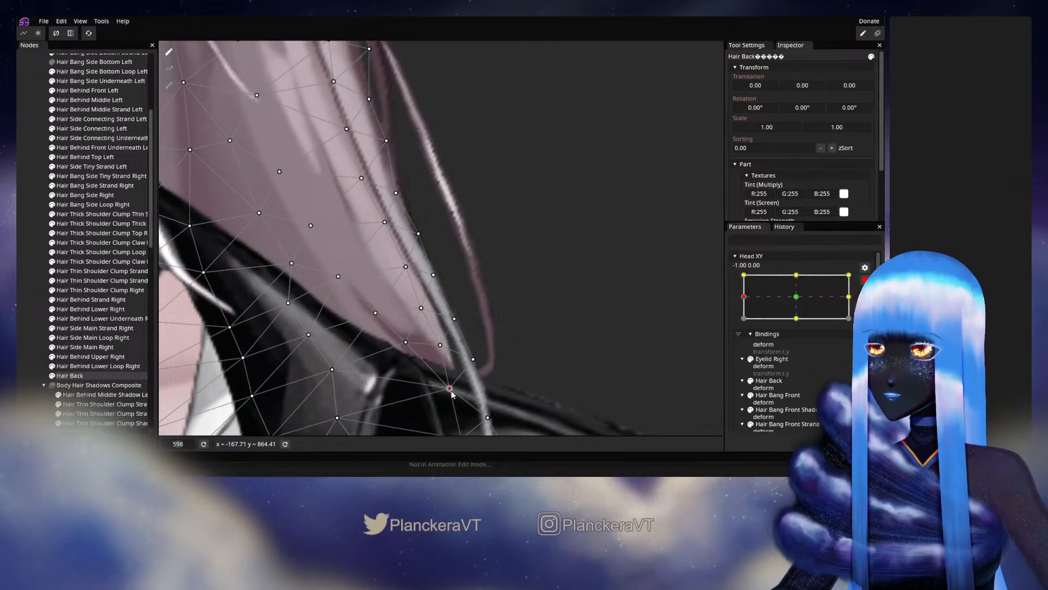
drag(472, 359, 472, 363)
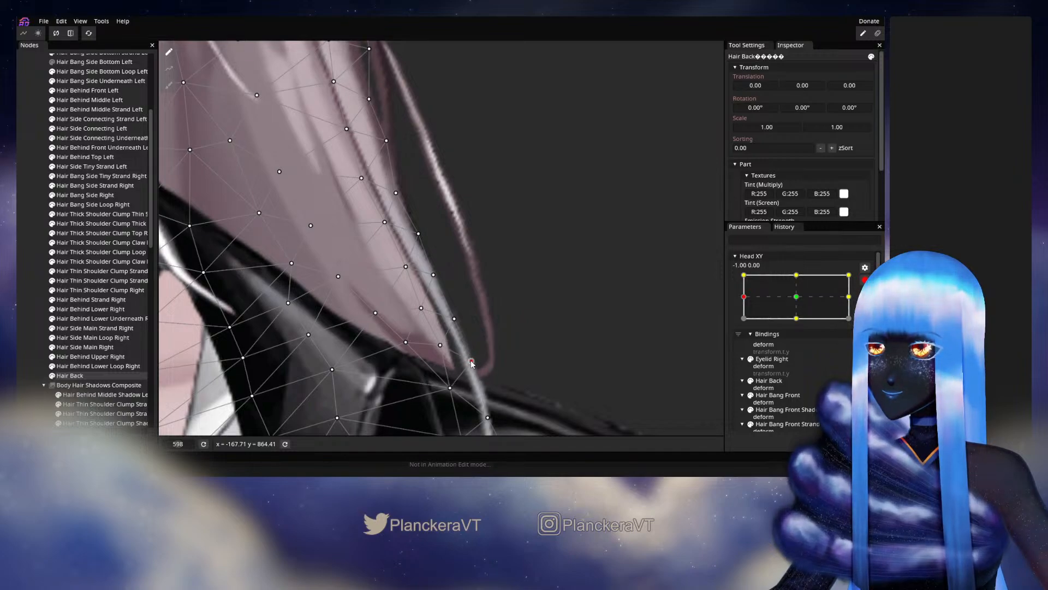
click(455, 319)
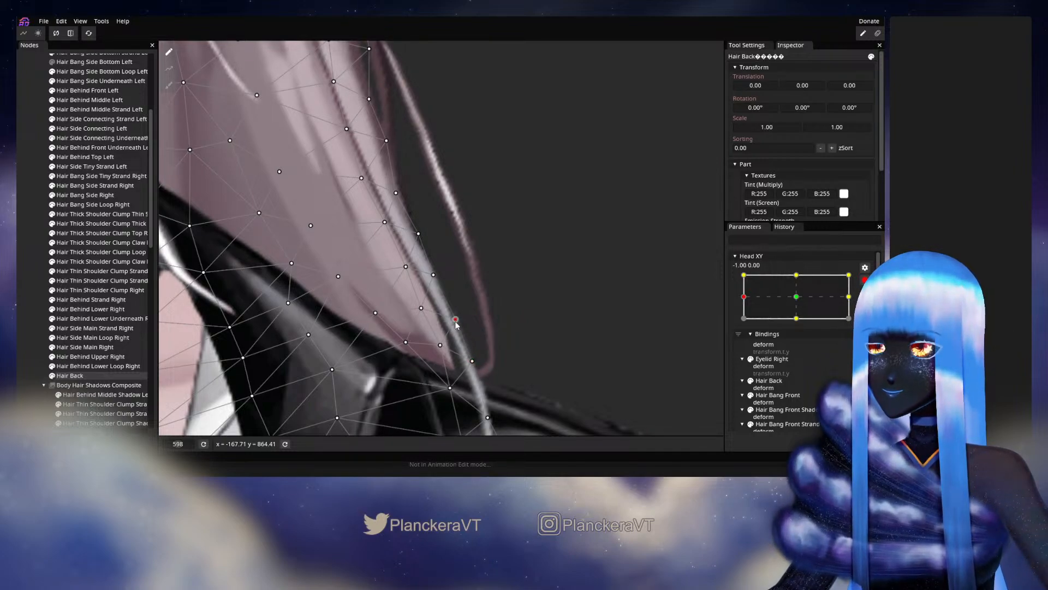
click(19, 302)
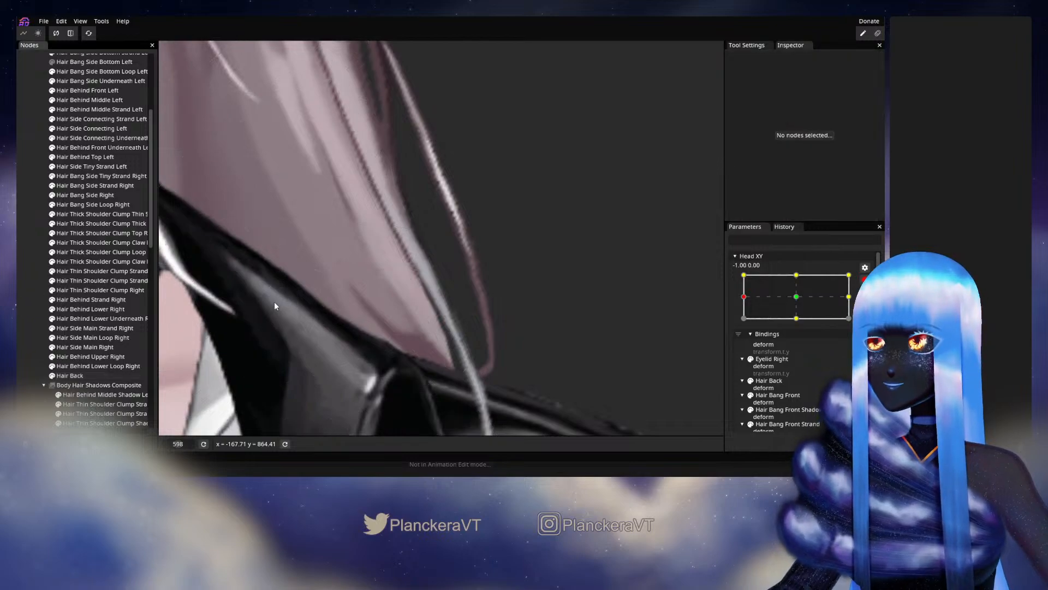
Stop editing the keypoint and preview the head movement by shifting Head XY from the left side to the upward pose
scroll(508, 289, down, 6)
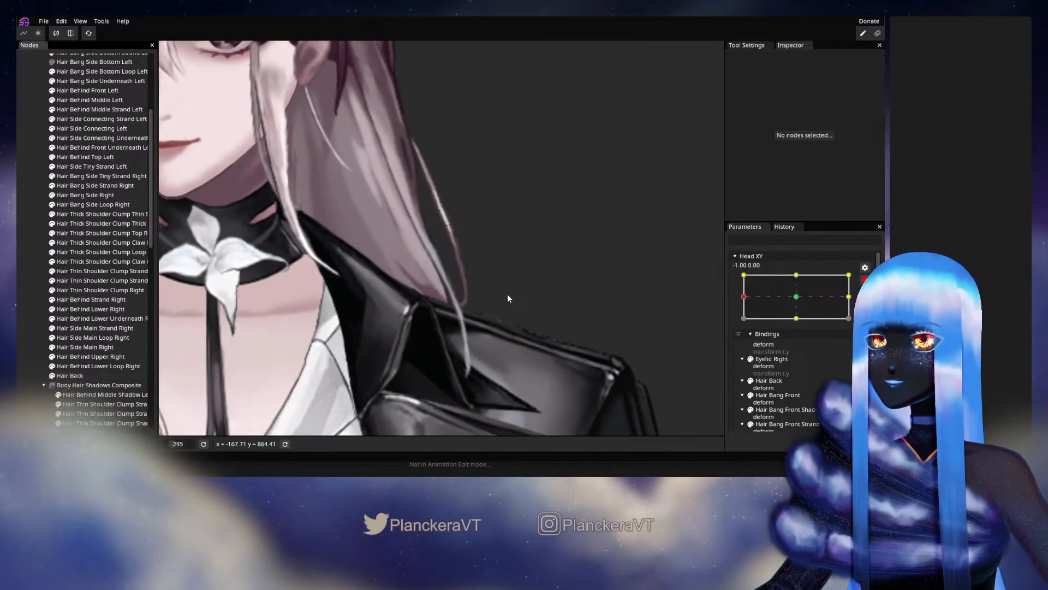
scroll(507, 297, down, 4)
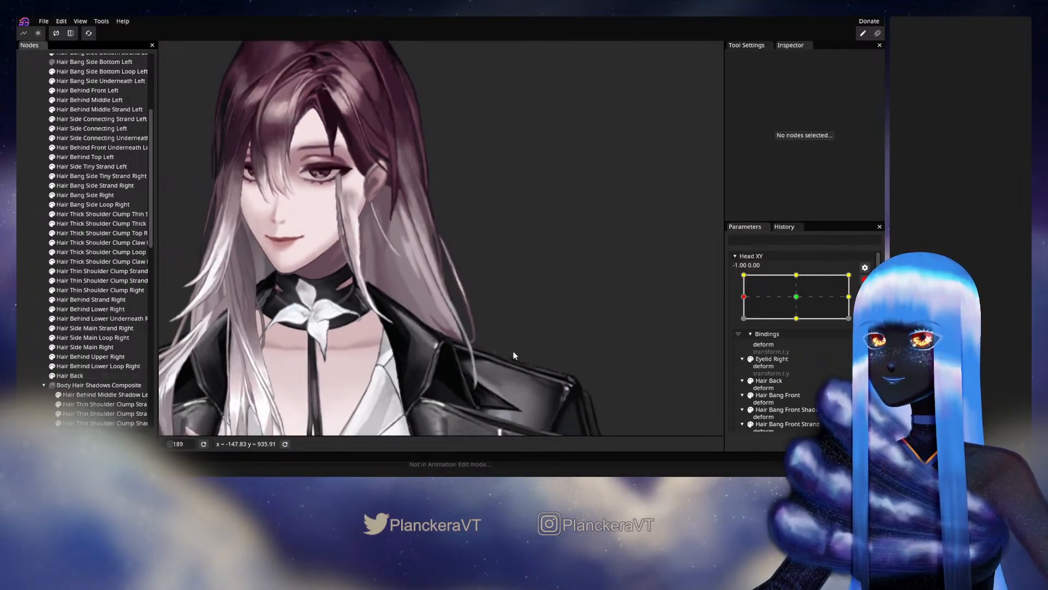
click(785, 332)
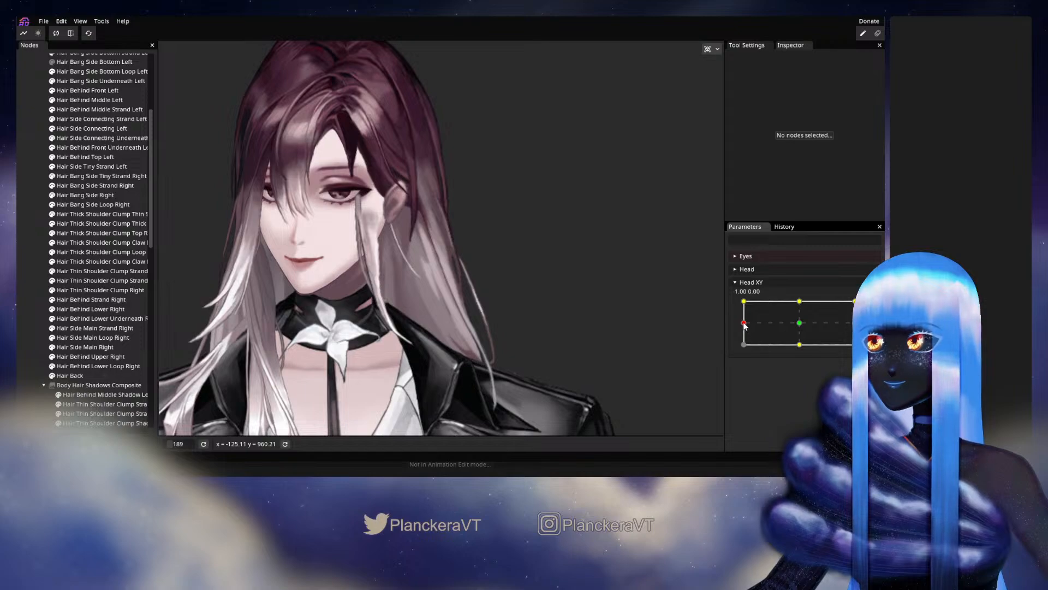
drag(744, 325, 799, 301)
Set Head XY to 0.00, 1.00 and start editing that keypoint with Hair Back selected
scroll(581, 352, up, 4)
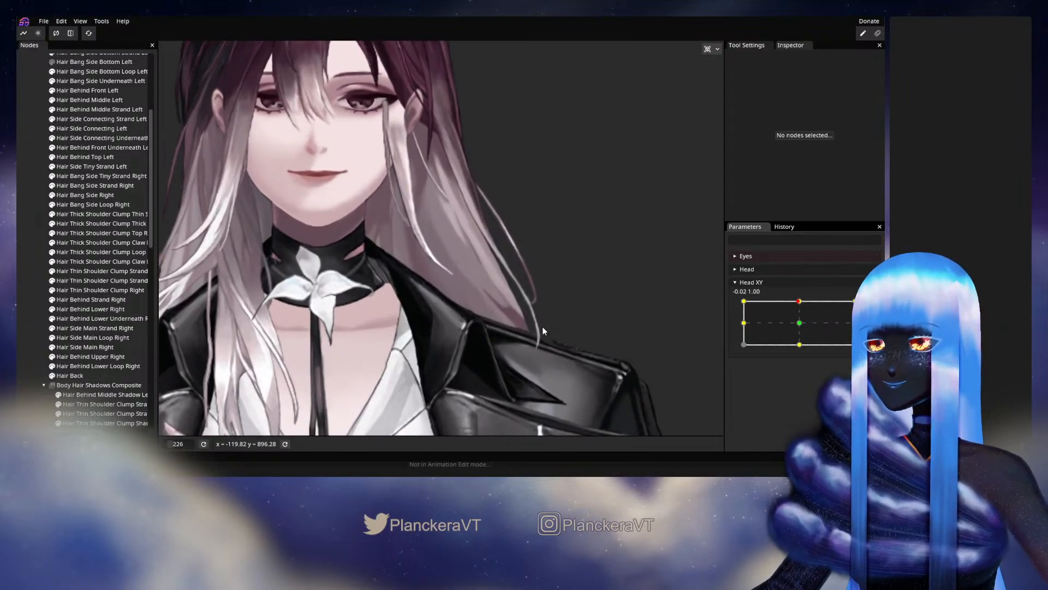
scroll(540, 333, up, 3)
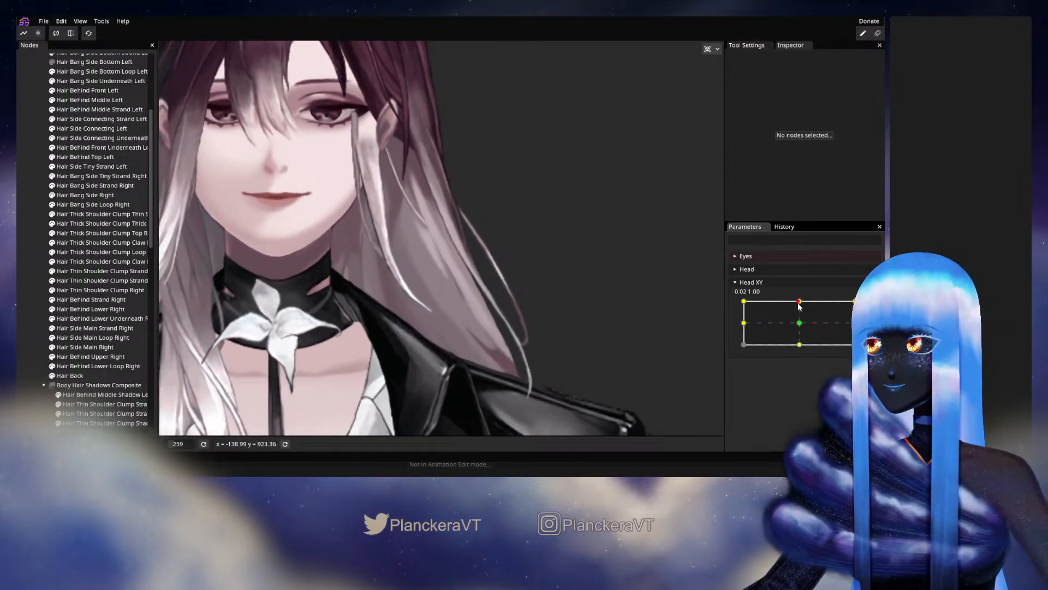
mouse_move(798, 306)
mouse_down()
mouse_move(801, 327)
mouse_move(799, 301)
mouse_up()
click(865, 306)
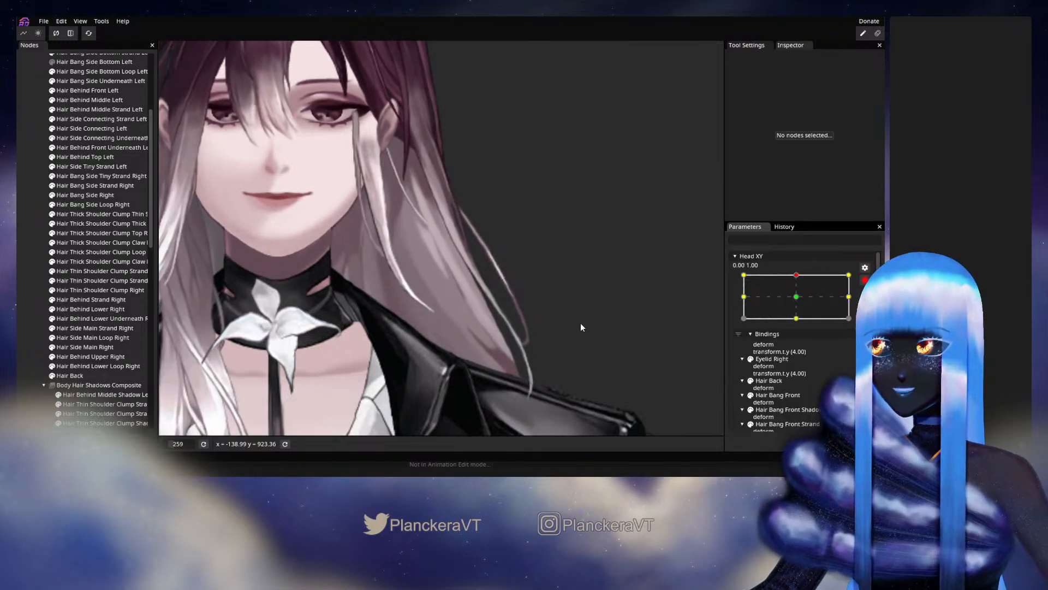
scroll(518, 341, up, 3)
click(109, 376)
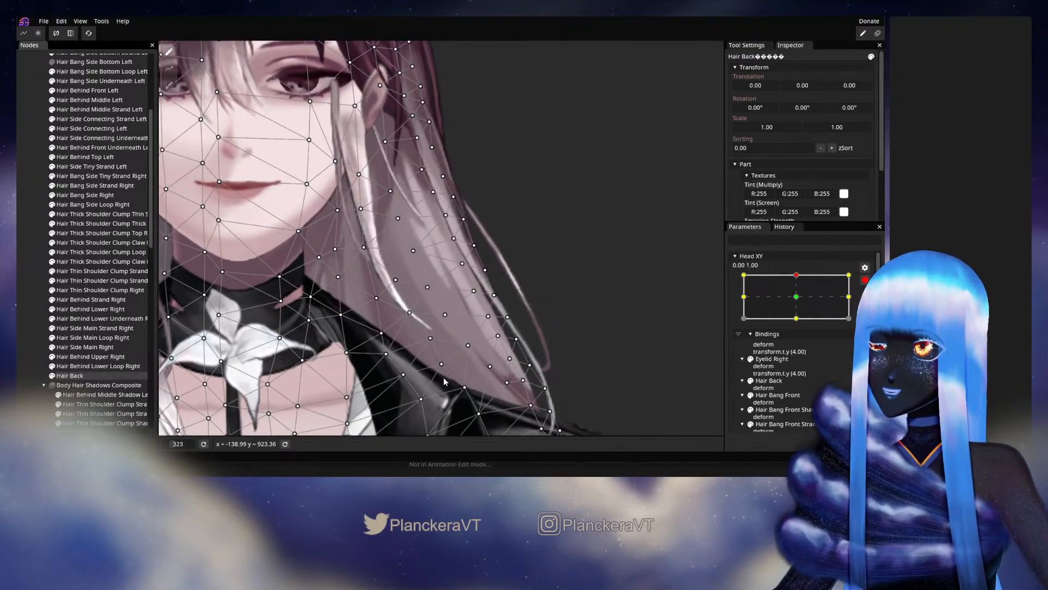
Move the Hair Back vertices at the lock's lower tip above the shoulder slightly outward toward the light strand
scroll(394, 290, up, 2)
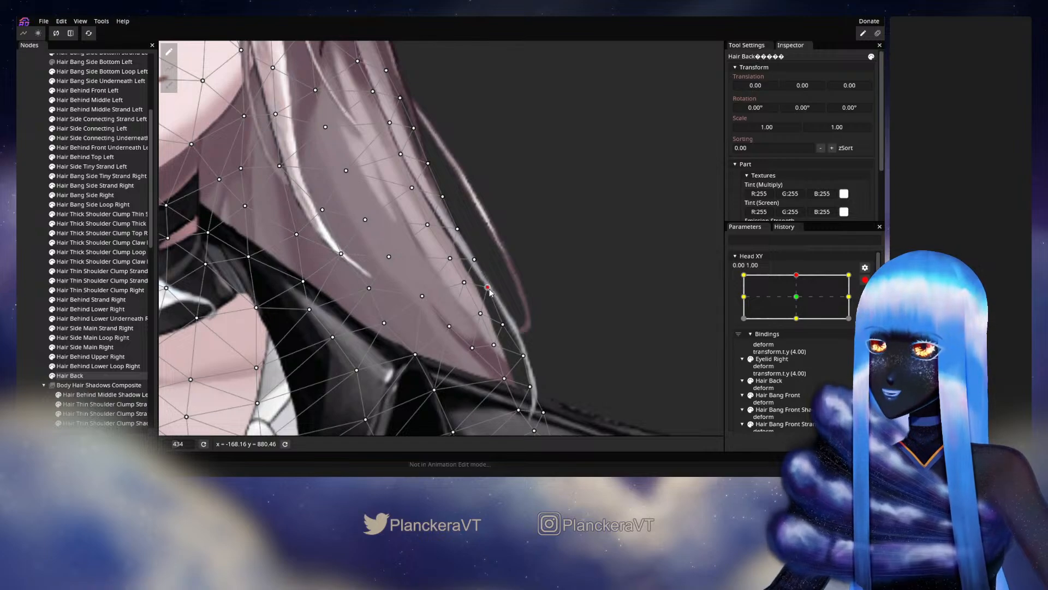
mouse_move(474, 263)
mouse_down()
mouse_move(452, 231)
mouse_move(448, 265)
mouse_move(457, 243)
mouse_move(465, 270)
mouse_move(468, 242)
mouse_up()
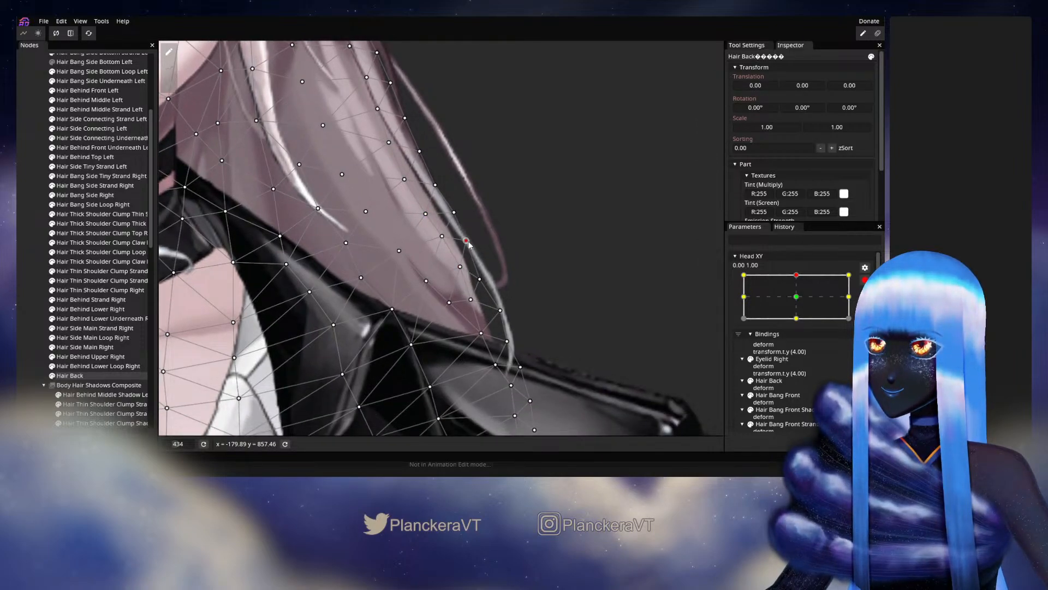
drag(471, 300, 488, 276)
drag(481, 334, 480, 301)
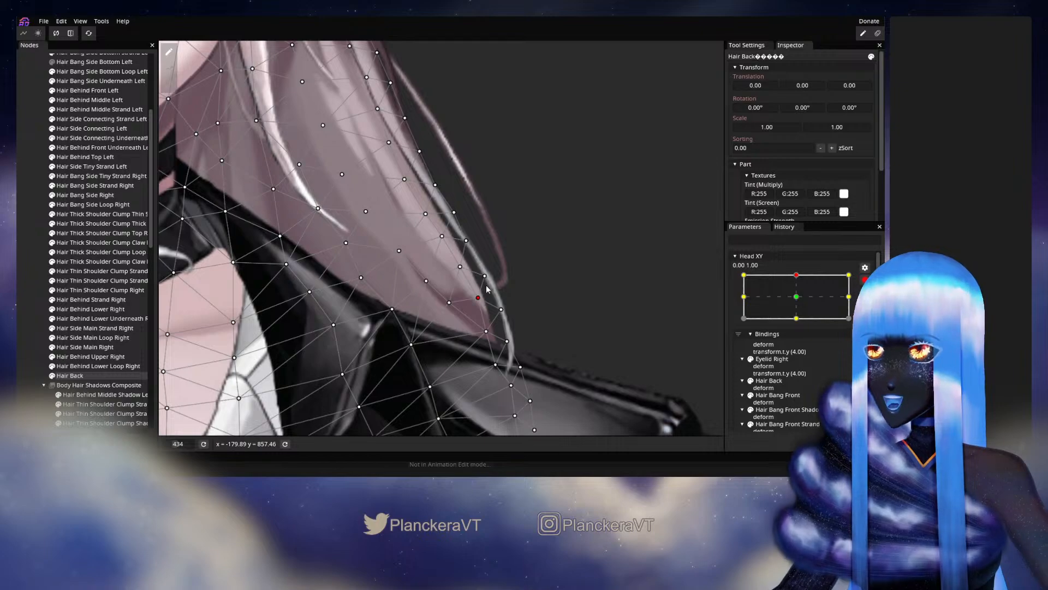
Fine-tune the Hair Back vertices along the lock's outer edge from the shoulder tip up toward its middle
click(486, 276)
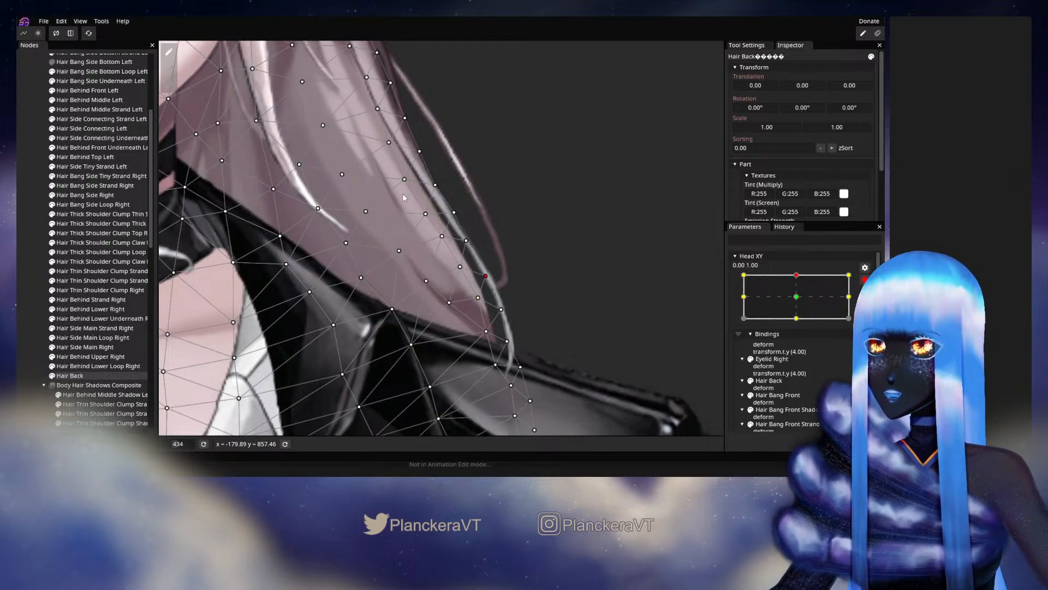
click(442, 242)
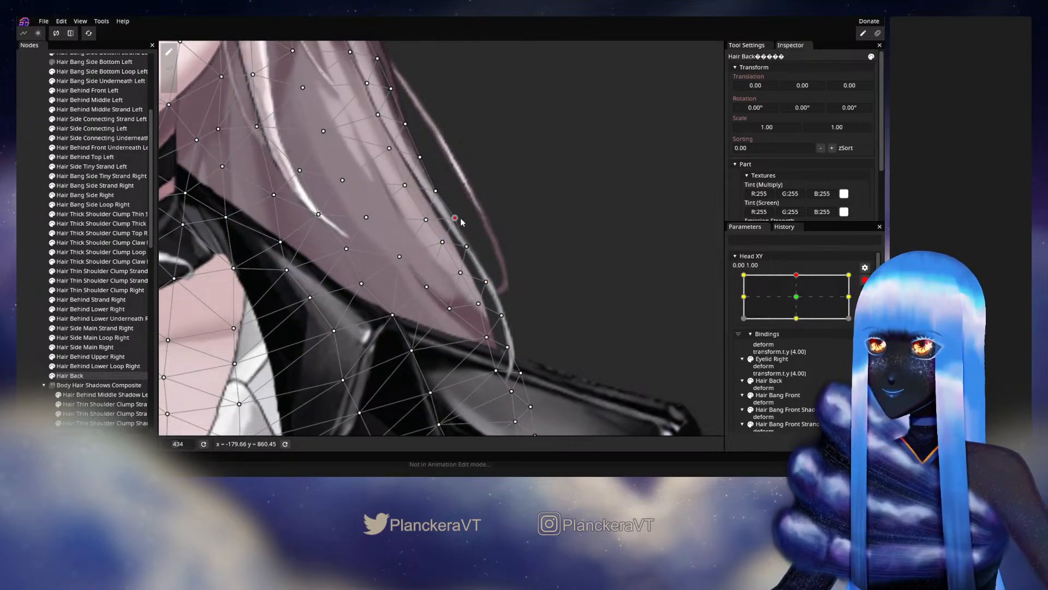
drag(461, 221, 398, 246)
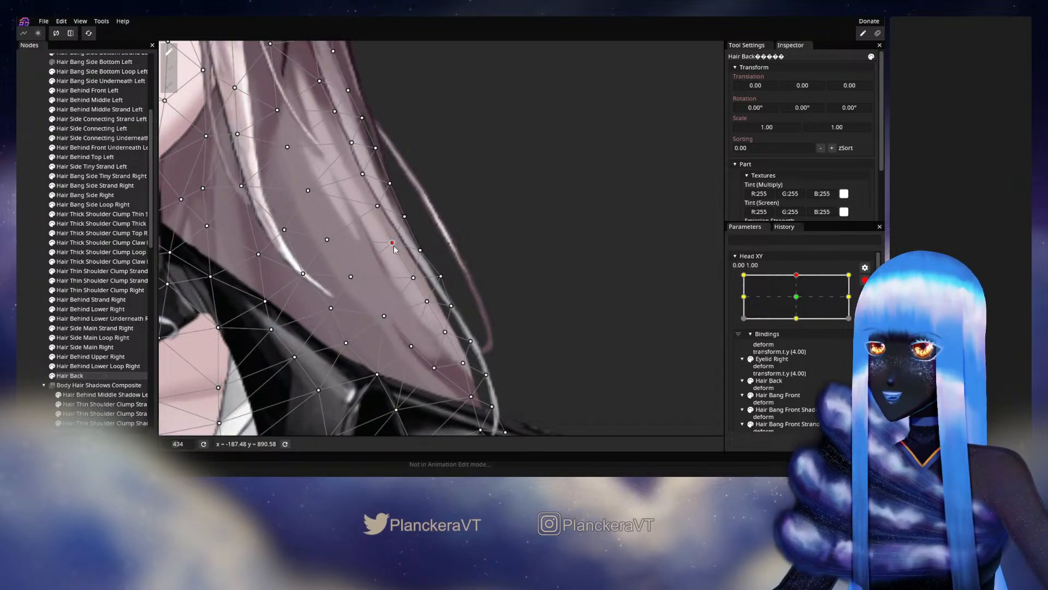
Nudge the Hair Back vertices inside the lock slightly outward, from its lower part up to the area below the ear
drag(413, 278, 417, 274)
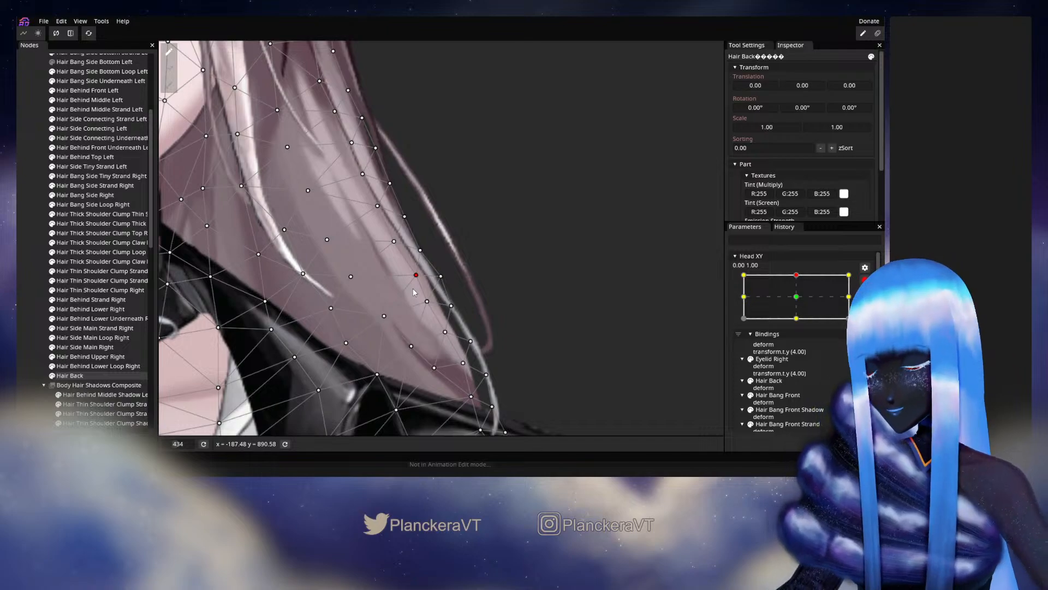
drag(427, 301, 428, 300)
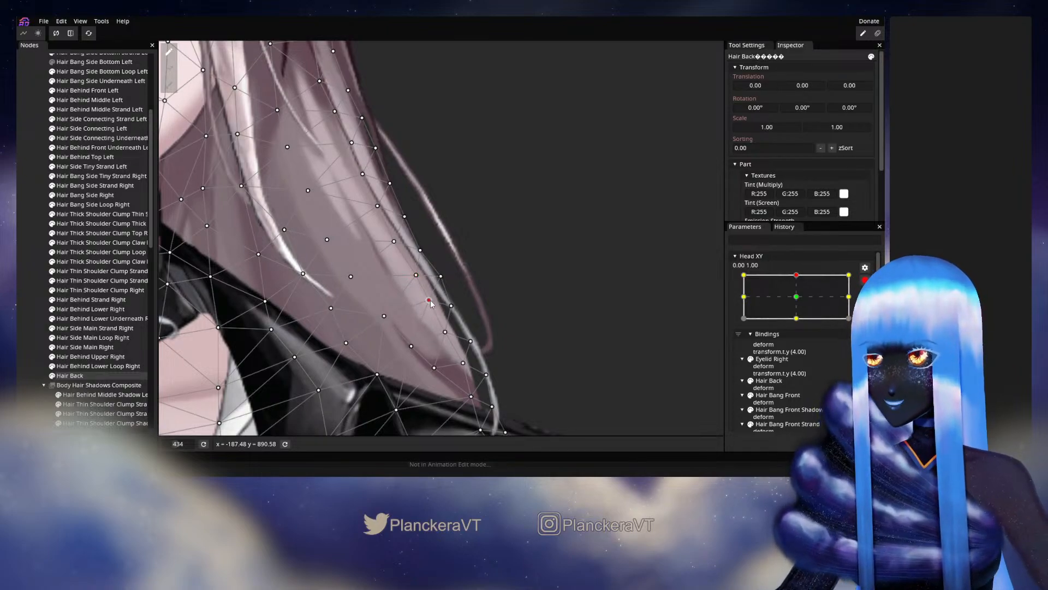
drag(410, 346, 390, 317)
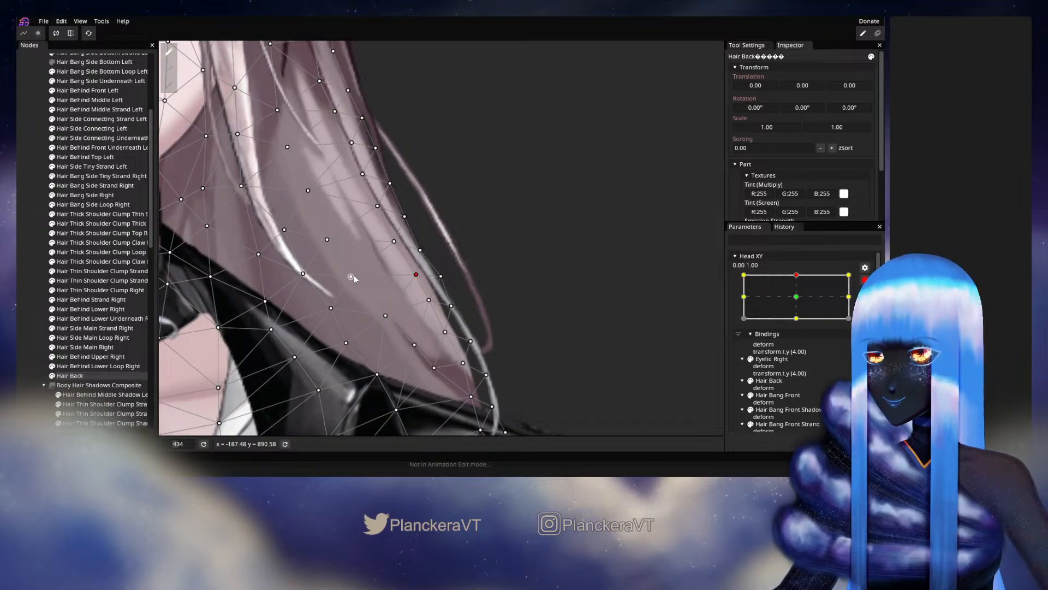
drag(357, 276, 365, 274)
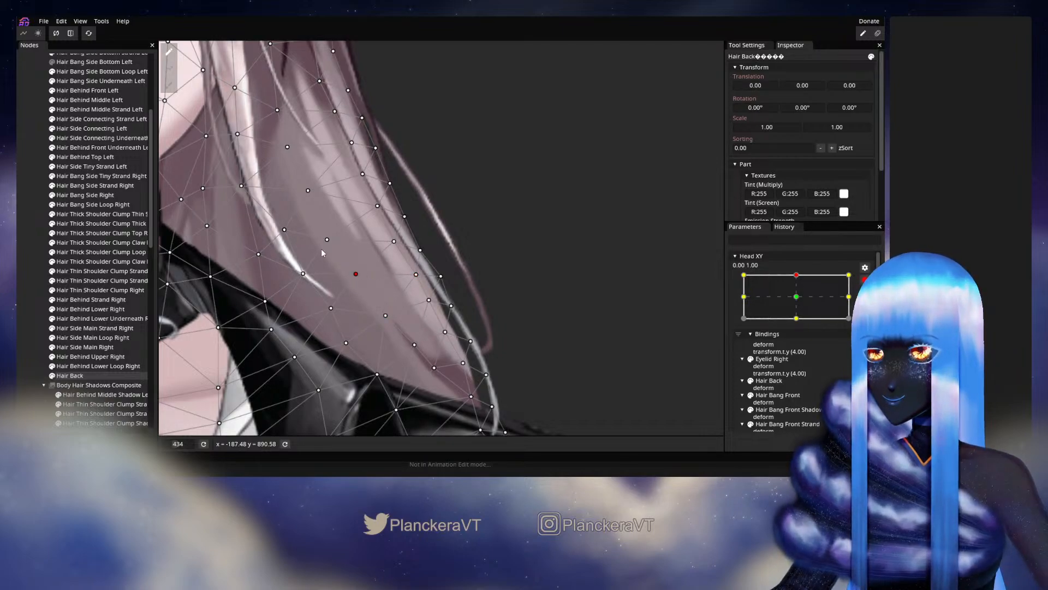
drag(329, 240, 330, 240)
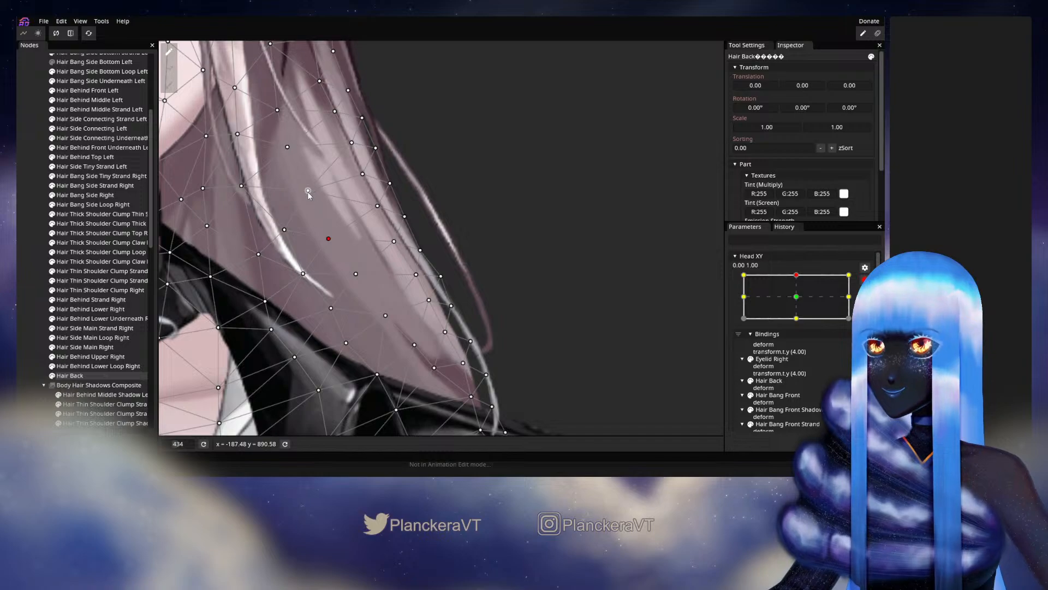
drag(308, 195, 342, 316)
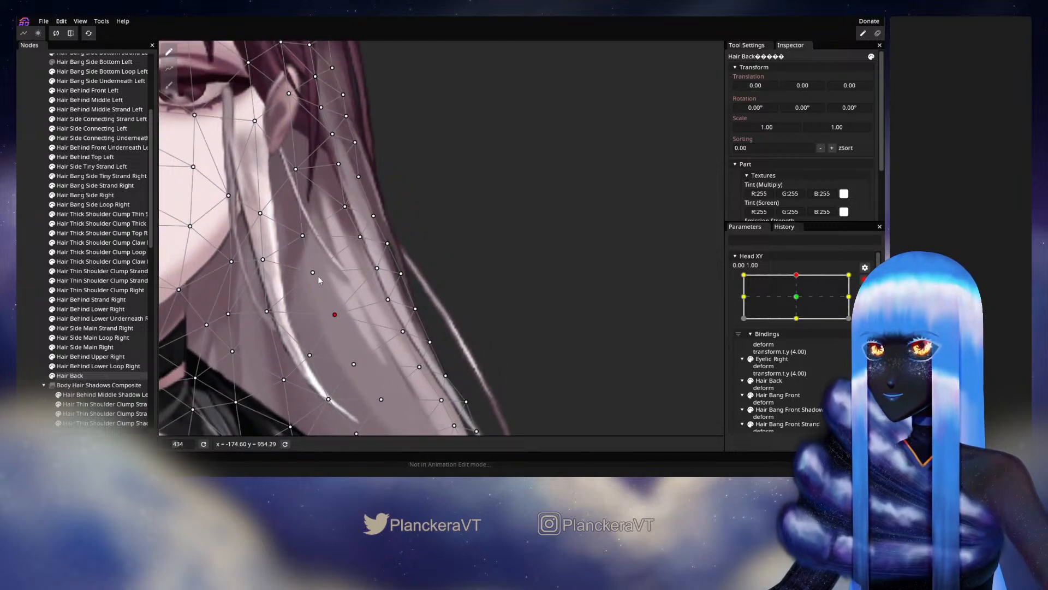
drag(314, 271, 317, 269)
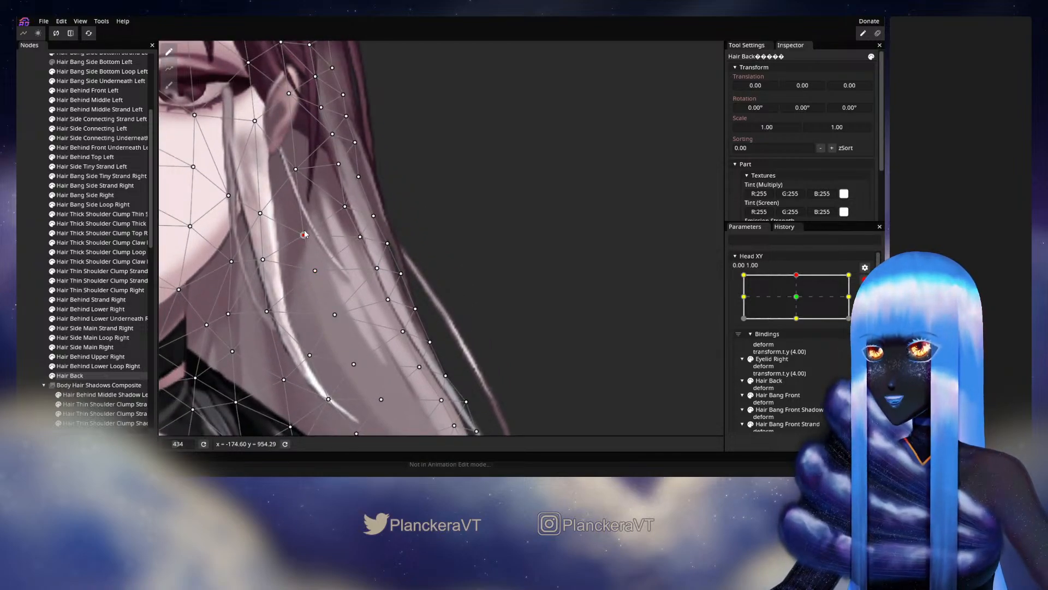
drag(304, 234, 306, 234)
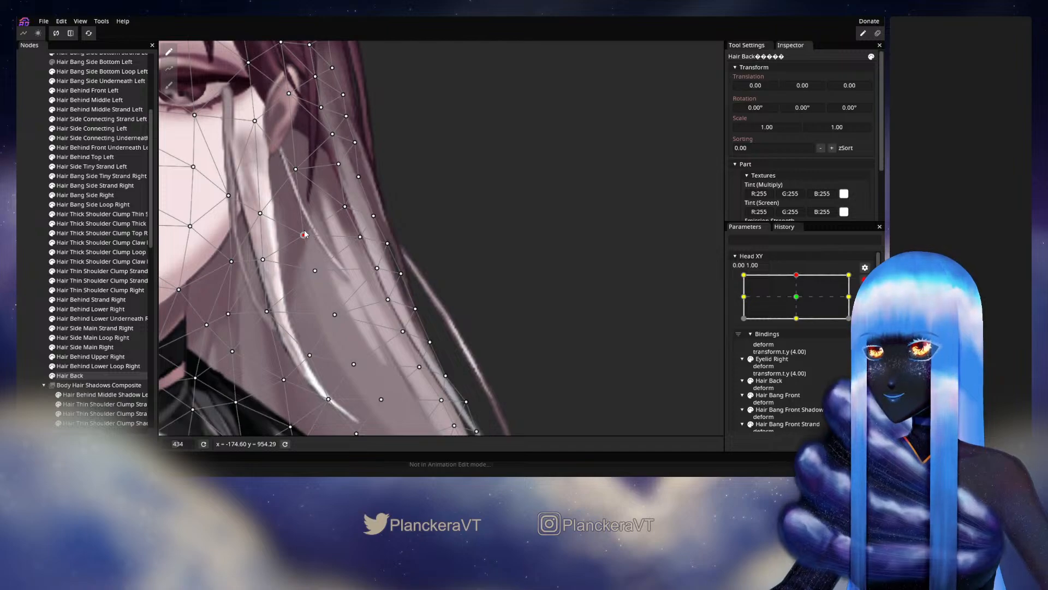
Adjust the Hair Back vertices around the lock's tip at the shoulder, along its lower outer edge, and in its lower interior
drag(389, 287, 331, 149)
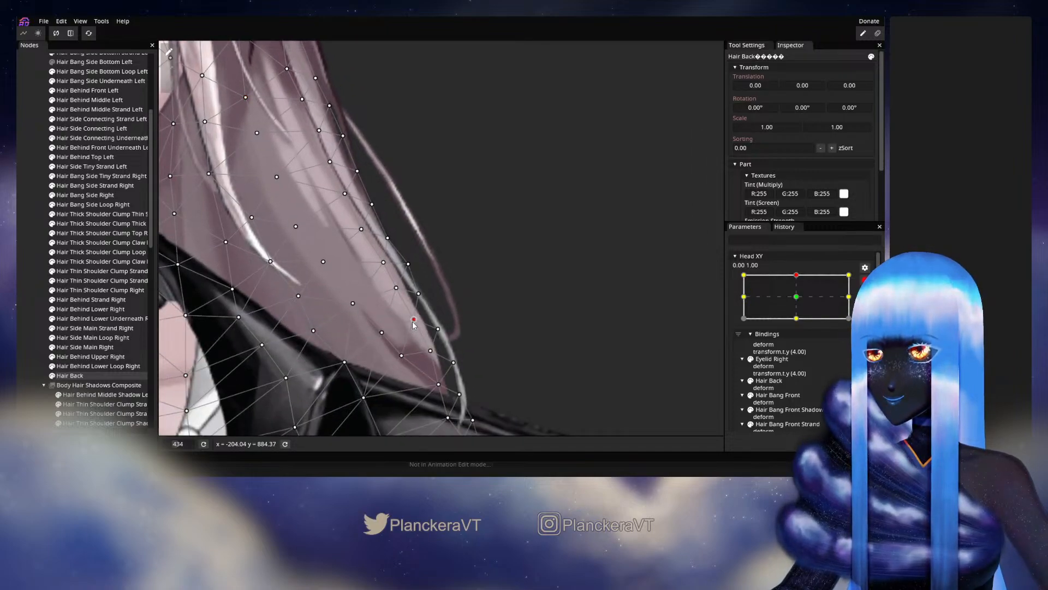
drag(412, 319, 424, 295)
drag(420, 345, 435, 278)
drag(431, 335, 459, 345)
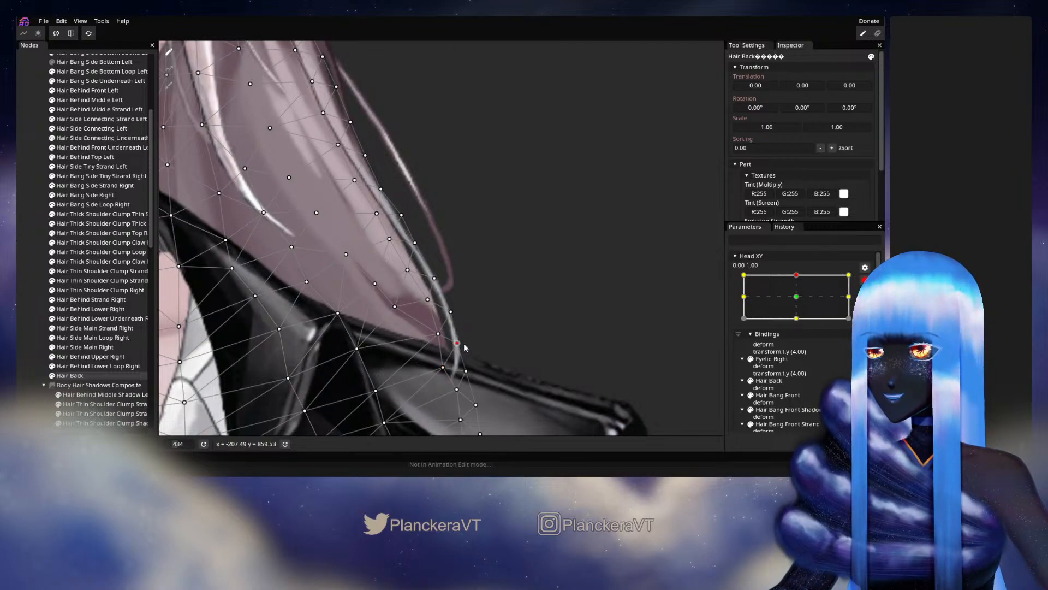
drag(425, 306, 420, 246)
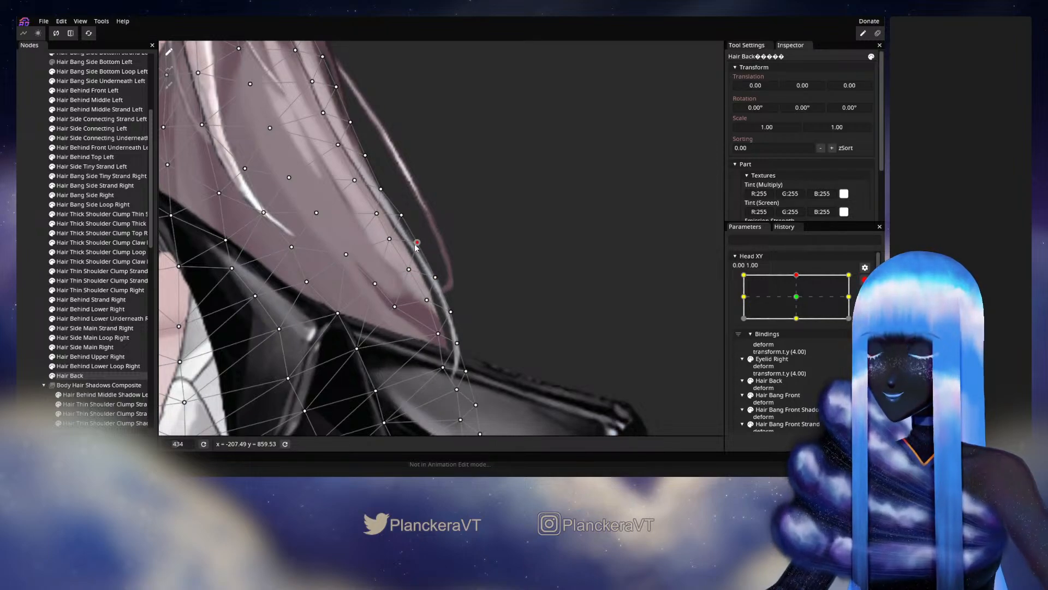
click(391, 246)
drag(398, 307, 350, 251)
drag(353, 318, 430, 422)
drag(400, 329, 402, 327)
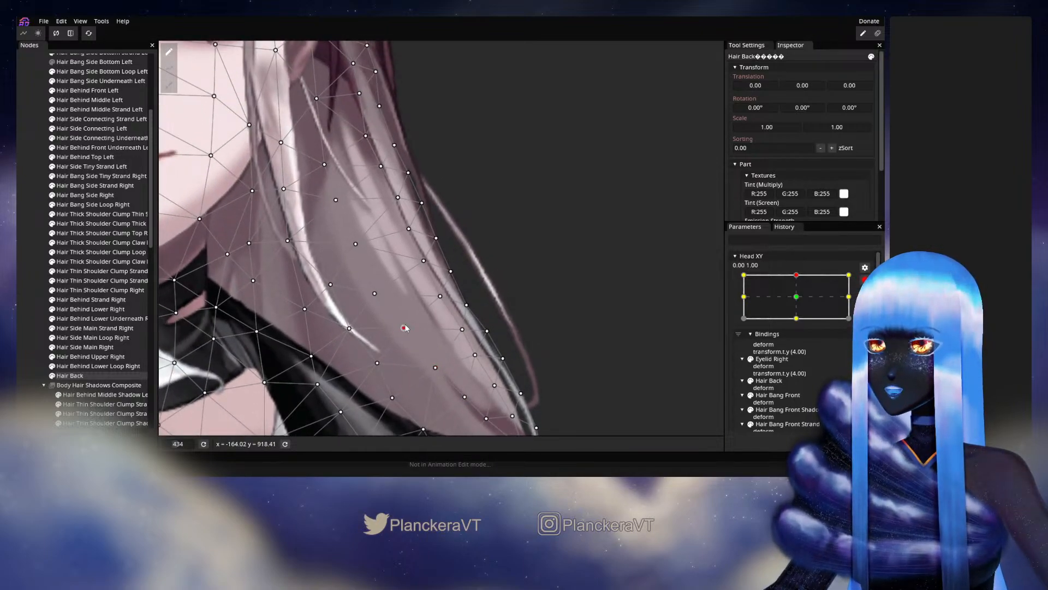
Deselect Hair Back, preview the head movement around the upward pose, and resume editing the Head XY keypoint at 0.00, 1.00
click(20, 300)
scroll(487, 329, down, 4)
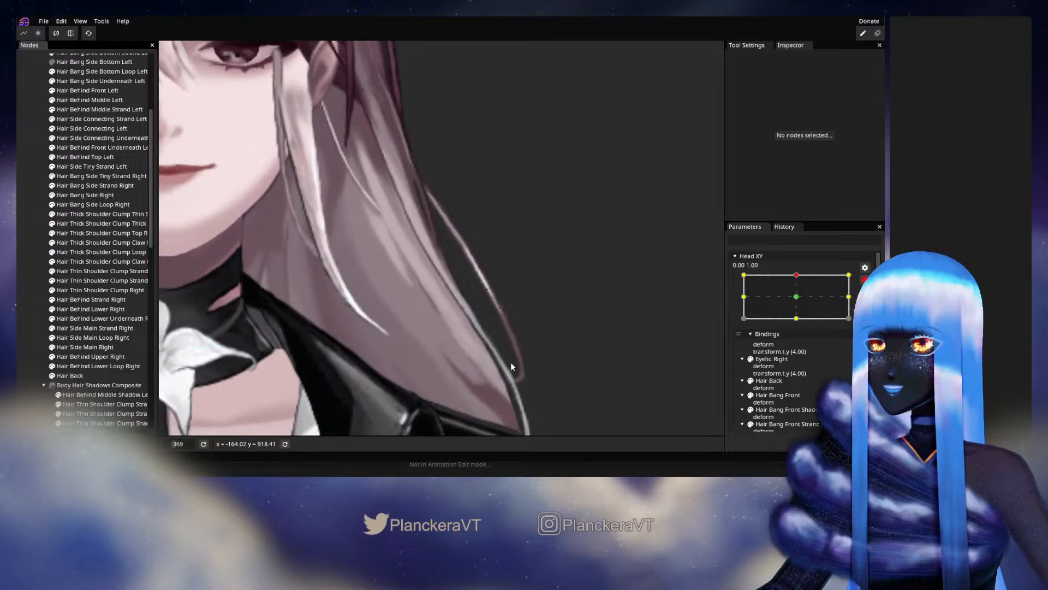
scroll(507, 360, down, 4)
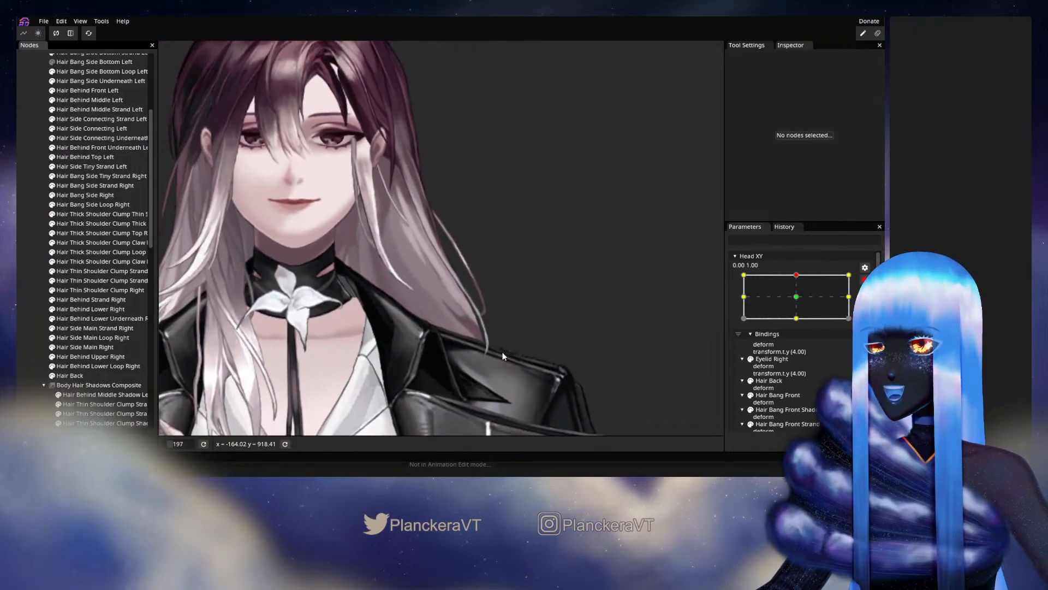
click(865, 280)
mouse_move(798, 303)
mouse_down()
mouse_move(801, 324)
mouse_move(805, 301)
mouse_up()
click(865, 305)
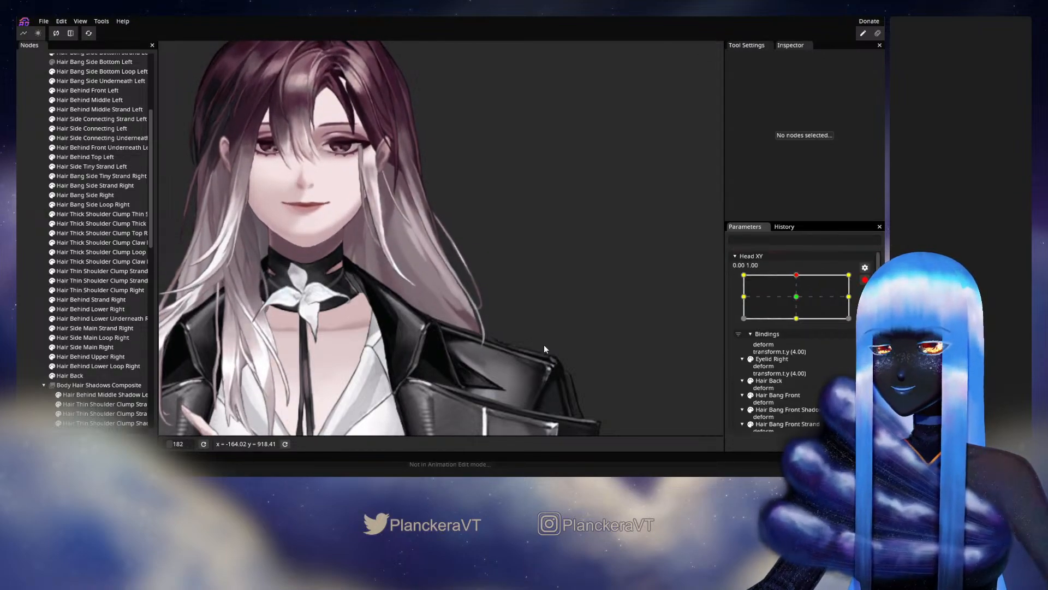
scroll(465, 349, up, 3)
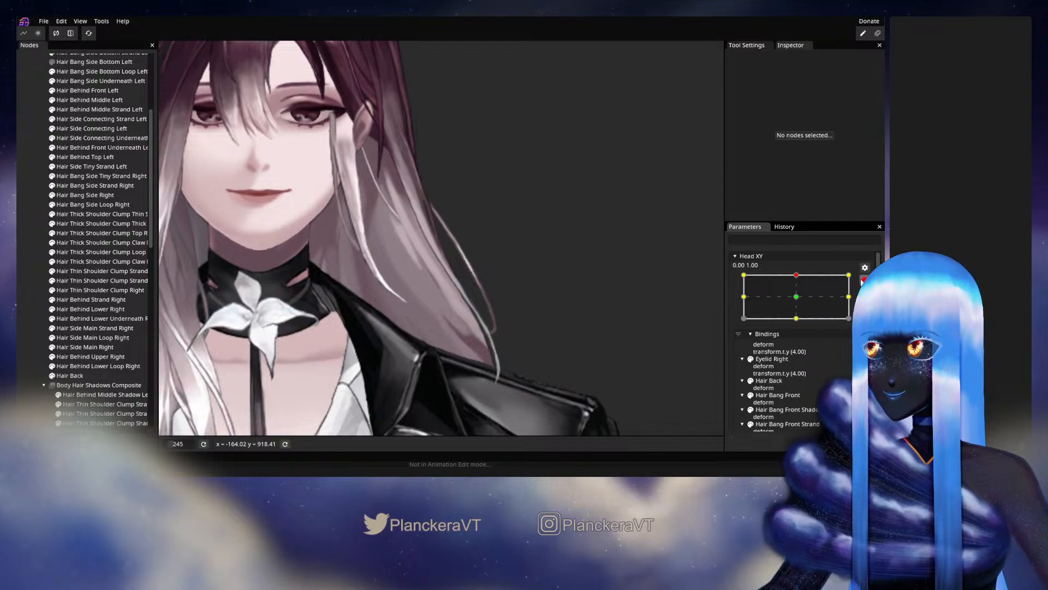
click(864, 280)
scroll(531, 336, up, 1)
mouse_move(799, 302)
mouse_down()
mouse_move(800, 325)
mouse_move(801, 301)
mouse_up()
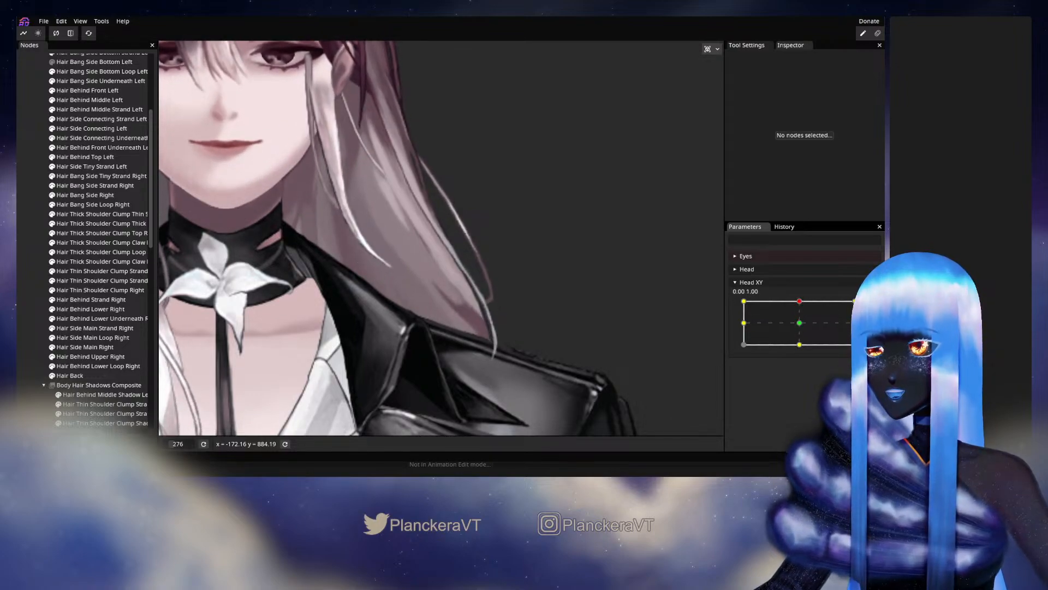
click(870, 306)
Select Hair Back and move the vertices just inside the lock's outer edge slightly inward and down
scroll(454, 313, up, 1)
scroll(453, 317, up, 1)
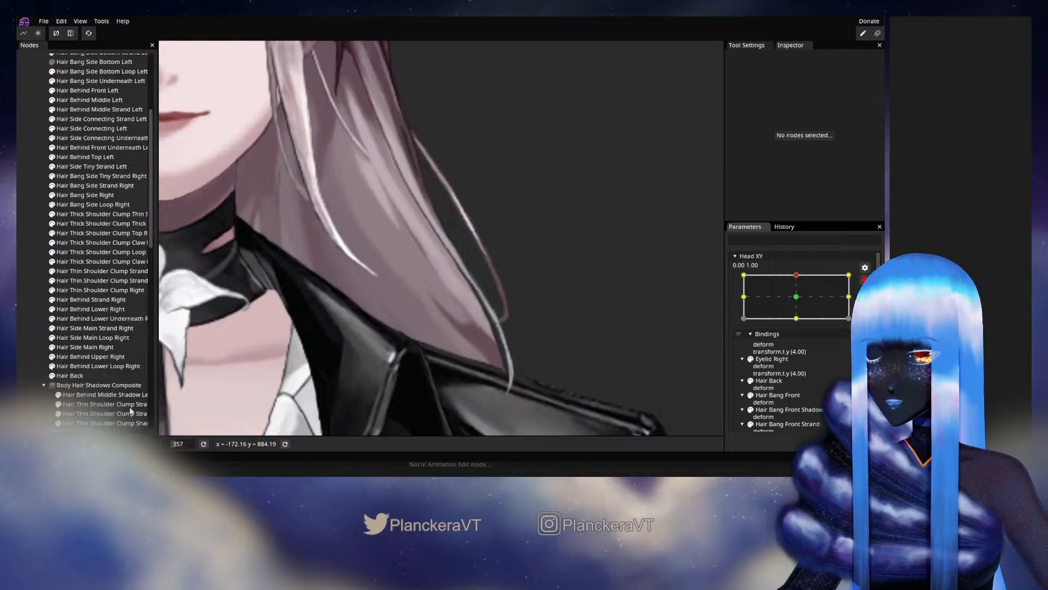
click(70, 375)
scroll(439, 283, up, 1)
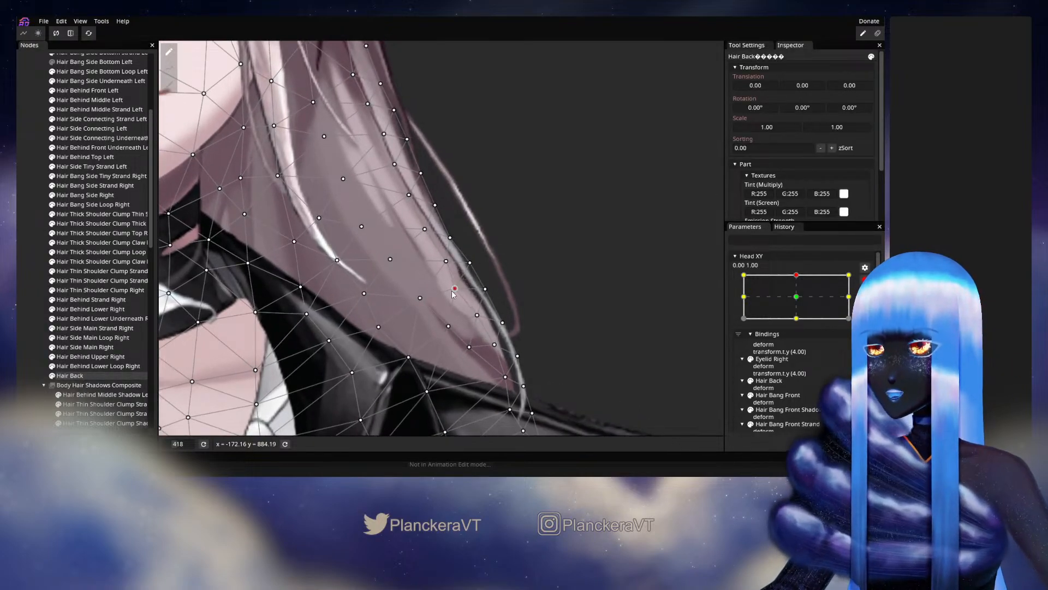
drag(443, 266, 441, 269)
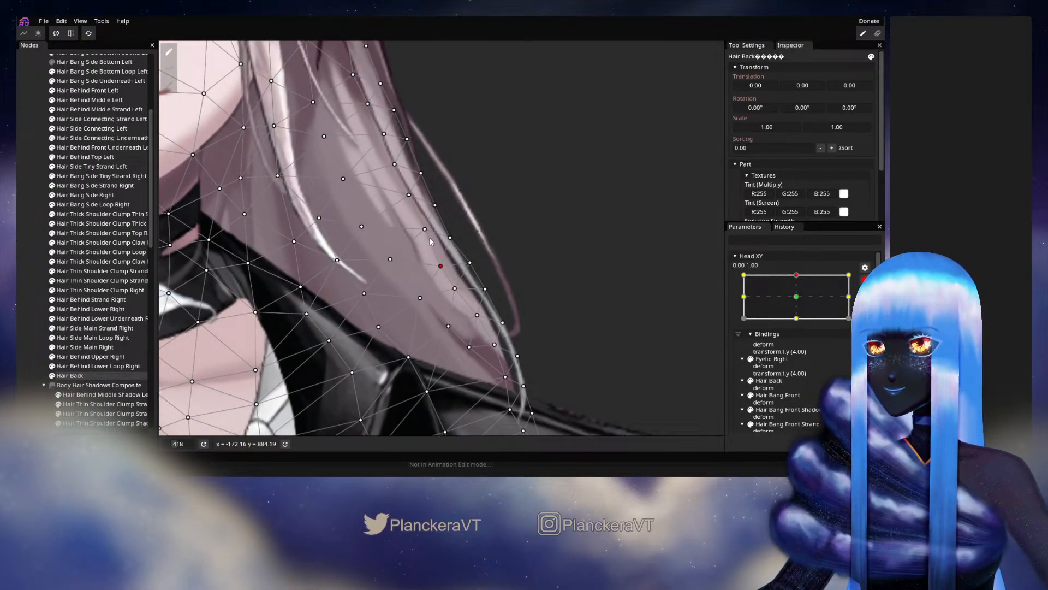
drag(424, 230, 422, 235)
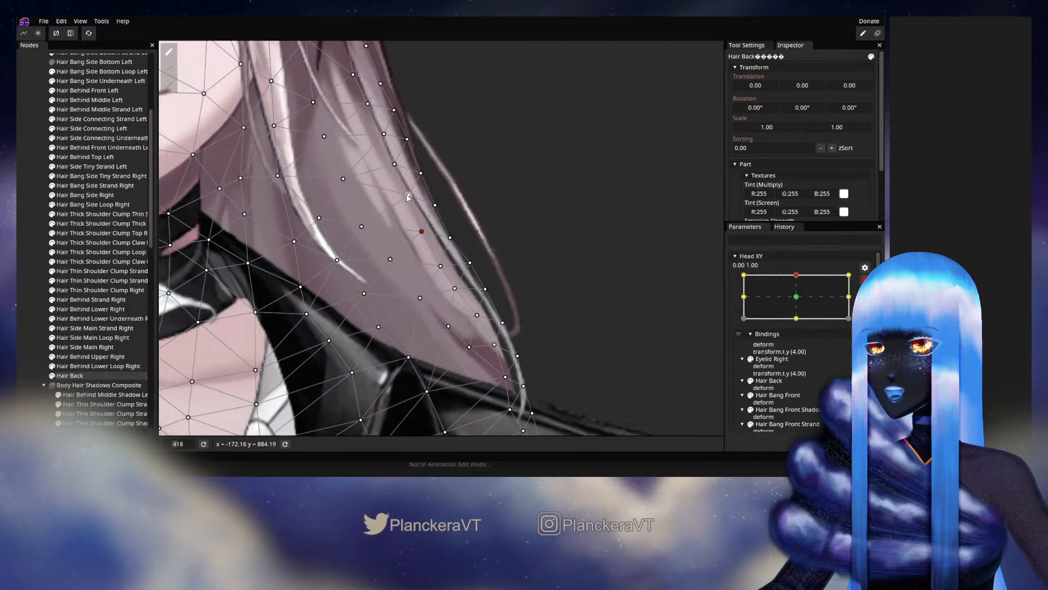
drag(477, 320, 474, 323)
click(467, 352)
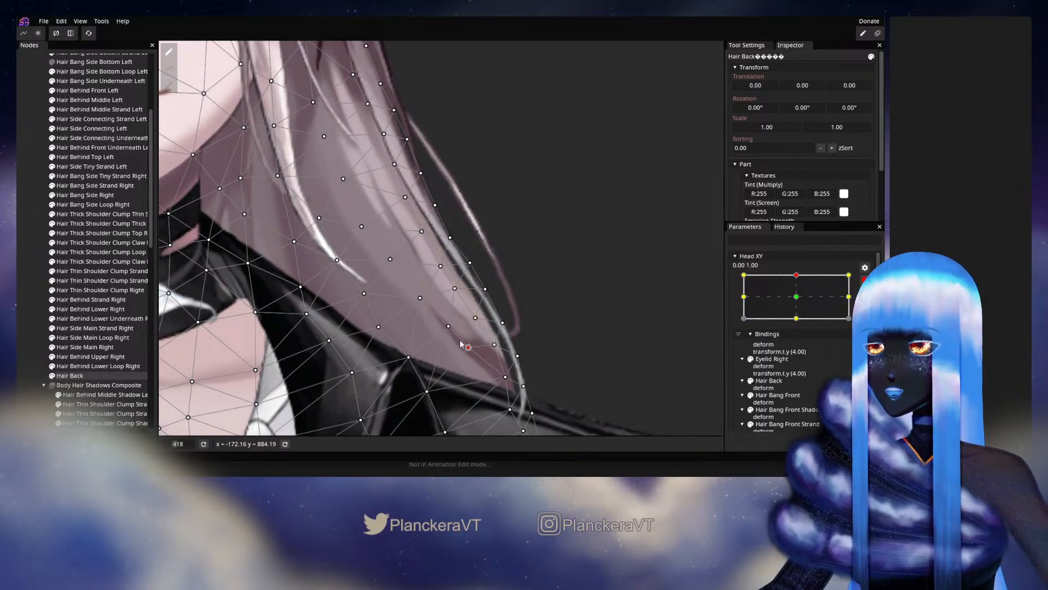
Fine-tune the Hair Back vertices in the middle and lower interior of the lock with small inward and downward shifts
click(475, 320)
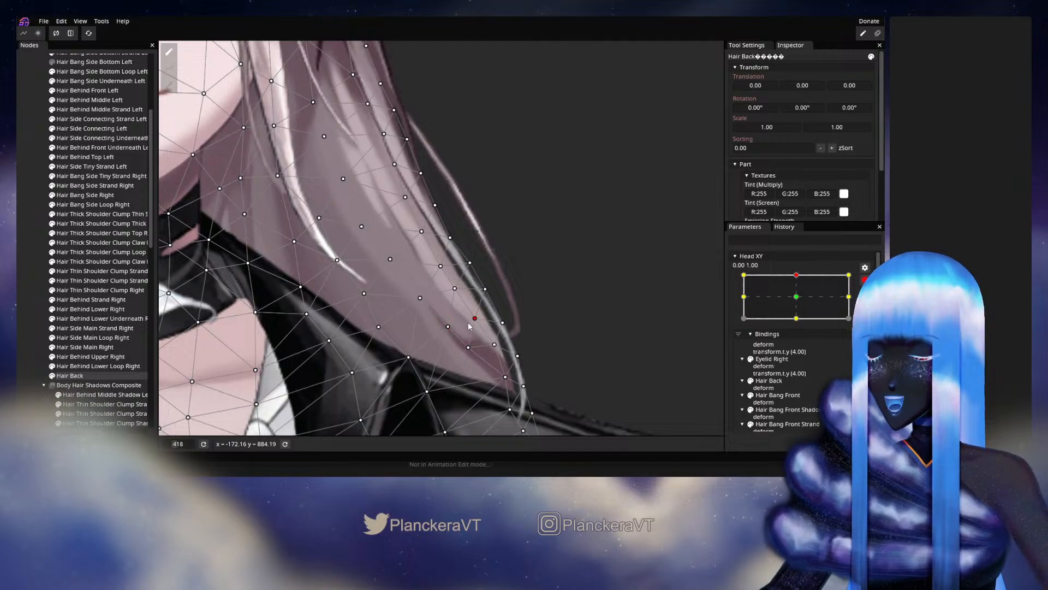
drag(469, 326, 469, 327)
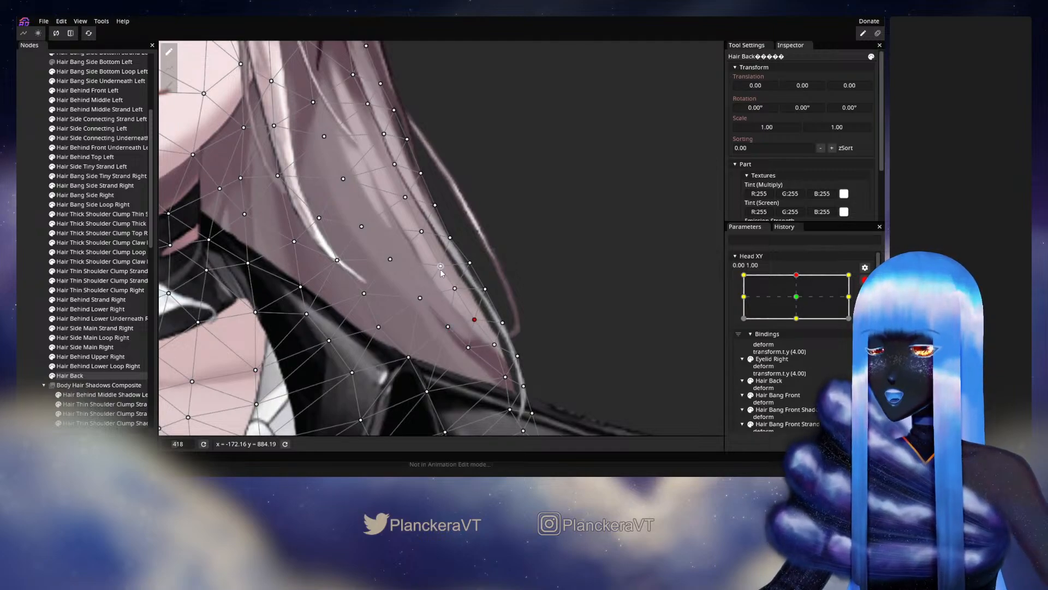
drag(390, 266, 387, 267)
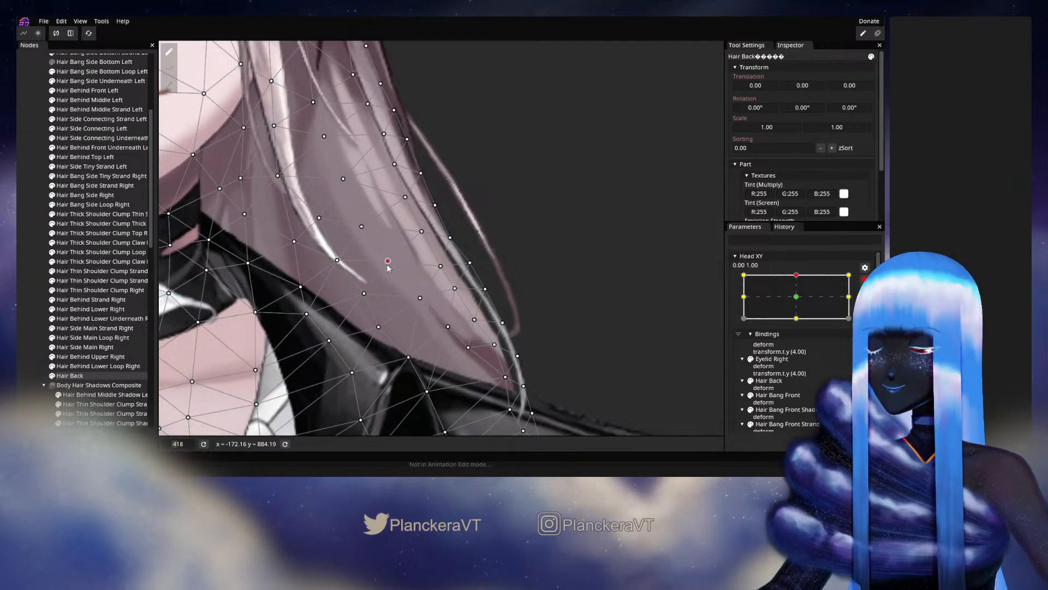
drag(417, 234, 417, 236)
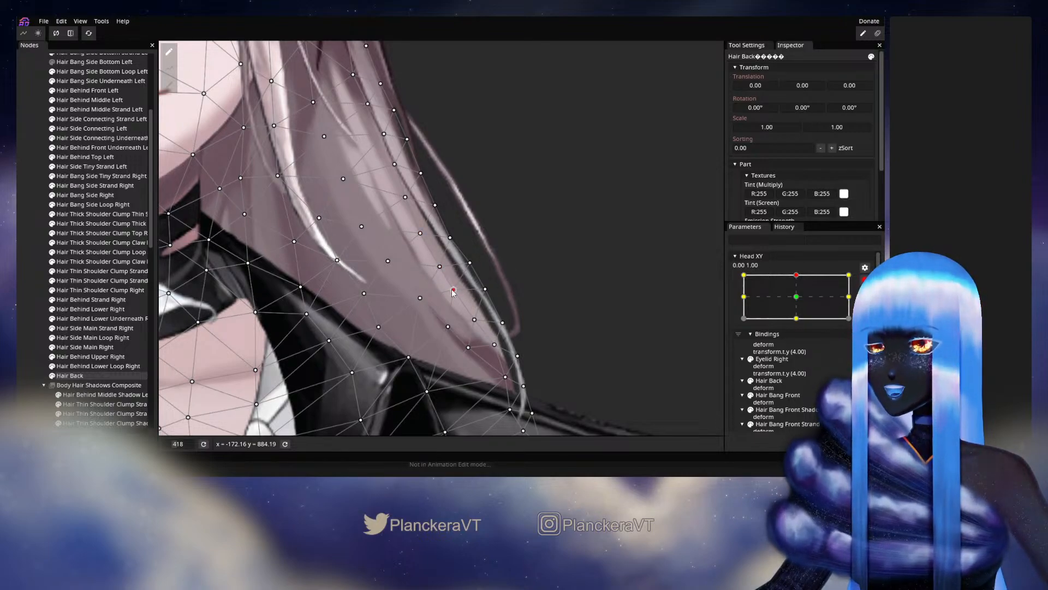
drag(451, 290, 452, 289)
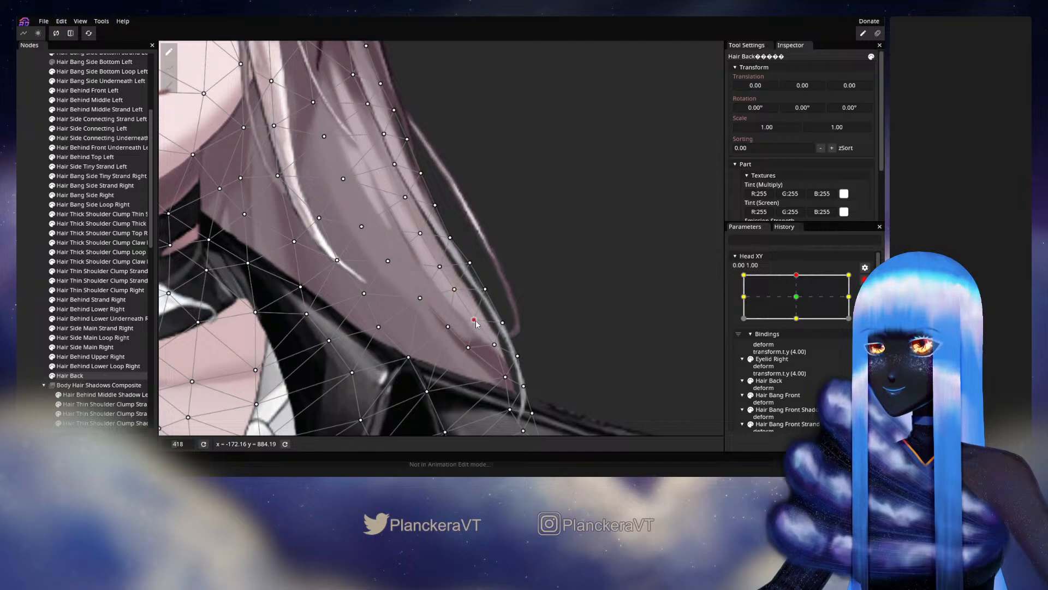
Nudge the Hair Back vertices just above the lock's lower tip slightly down and inward
click(447, 327)
click(469, 348)
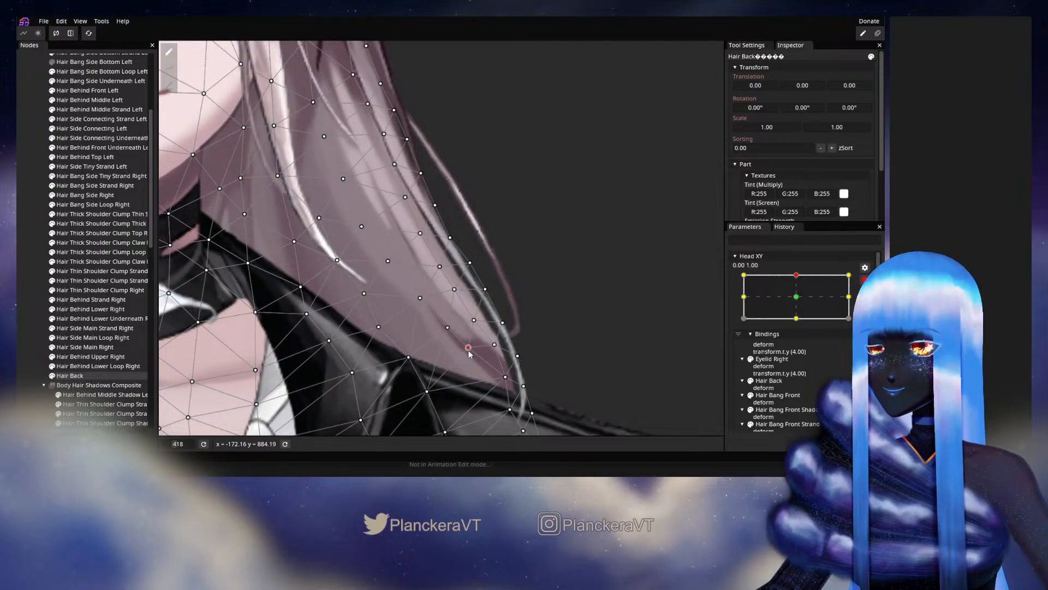
click(493, 346)
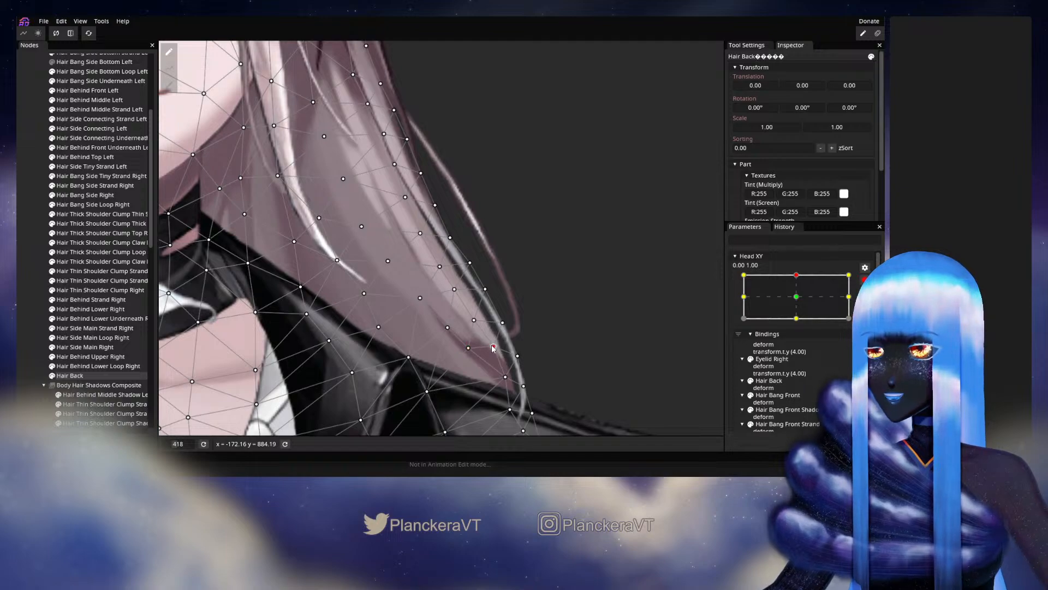
click(502, 325)
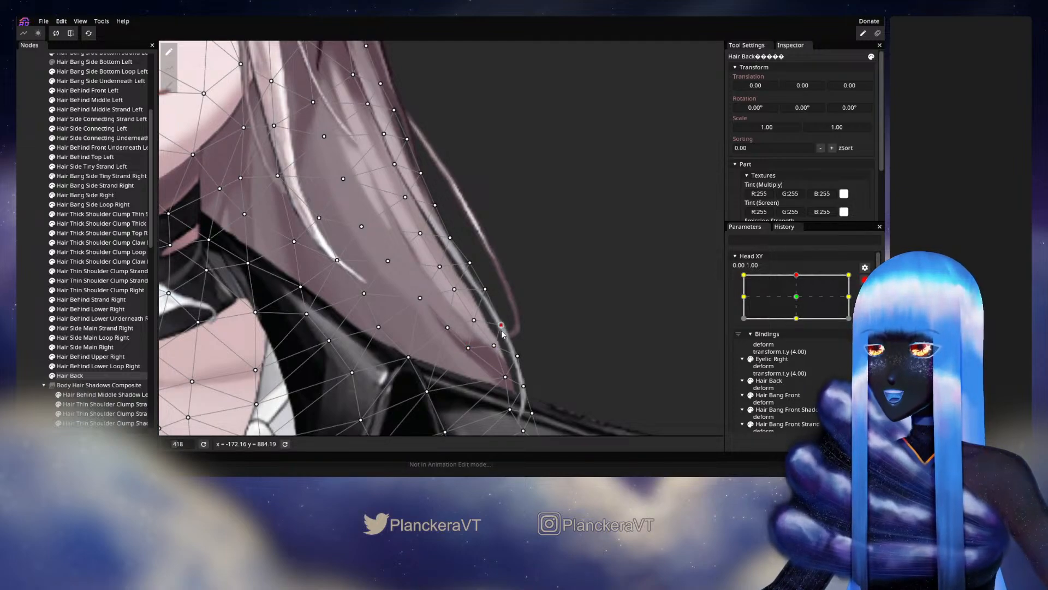
Deselect the mesh, check the hair while moving Head XY near the upward pose, and reopen keypoint 0.00, 1.00 for editing
click(36, 295)
scroll(552, 241, down, 3)
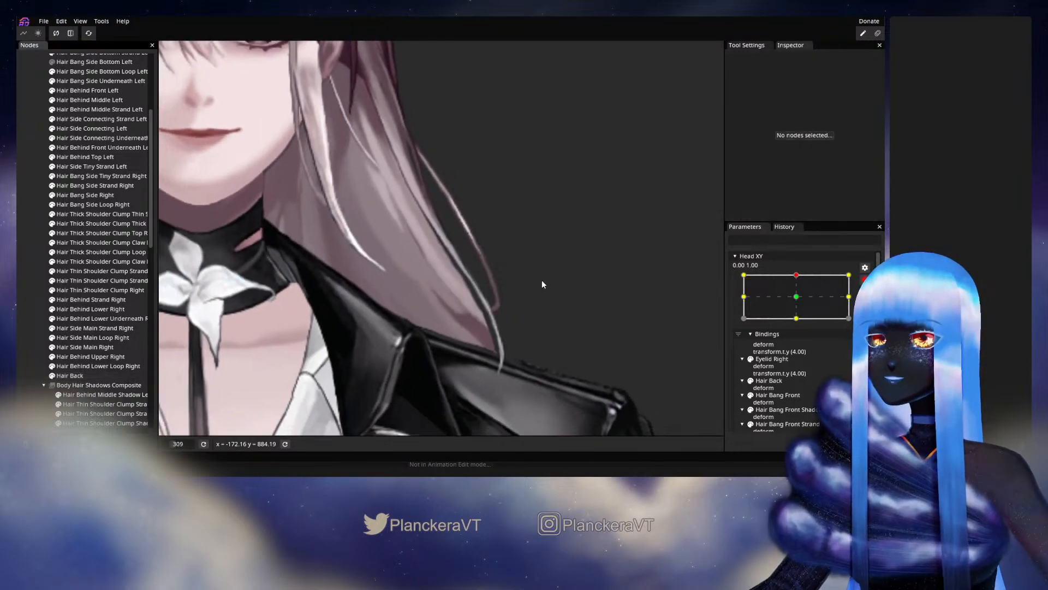
scroll(541, 282, down, 3)
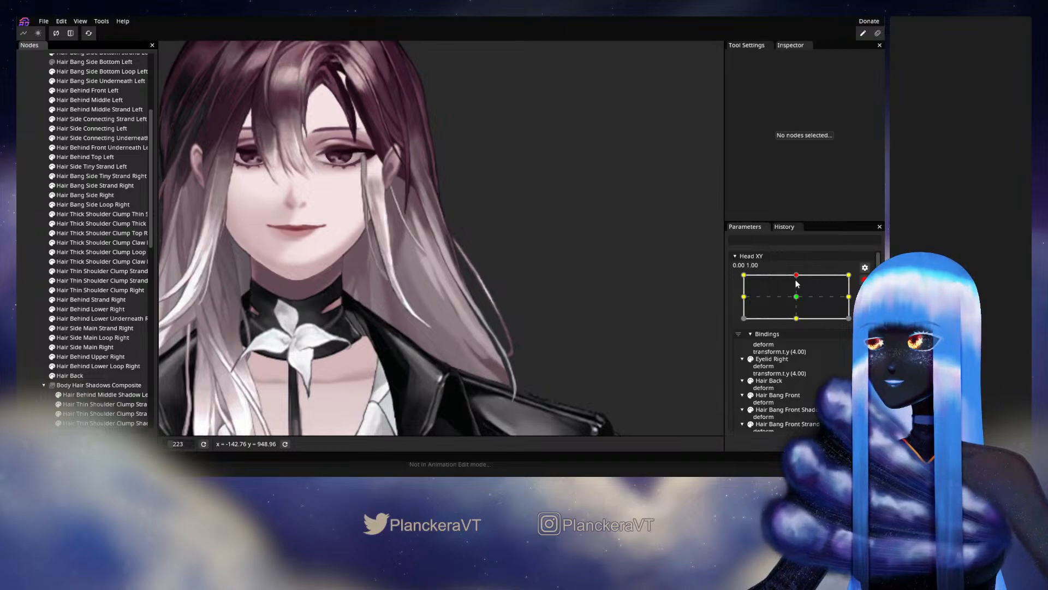
click(864, 280)
mouse_move(800, 304)
mouse_down()
mouse_move(800, 326)
mouse_move(805, 301)
mouse_up()
click(872, 306)
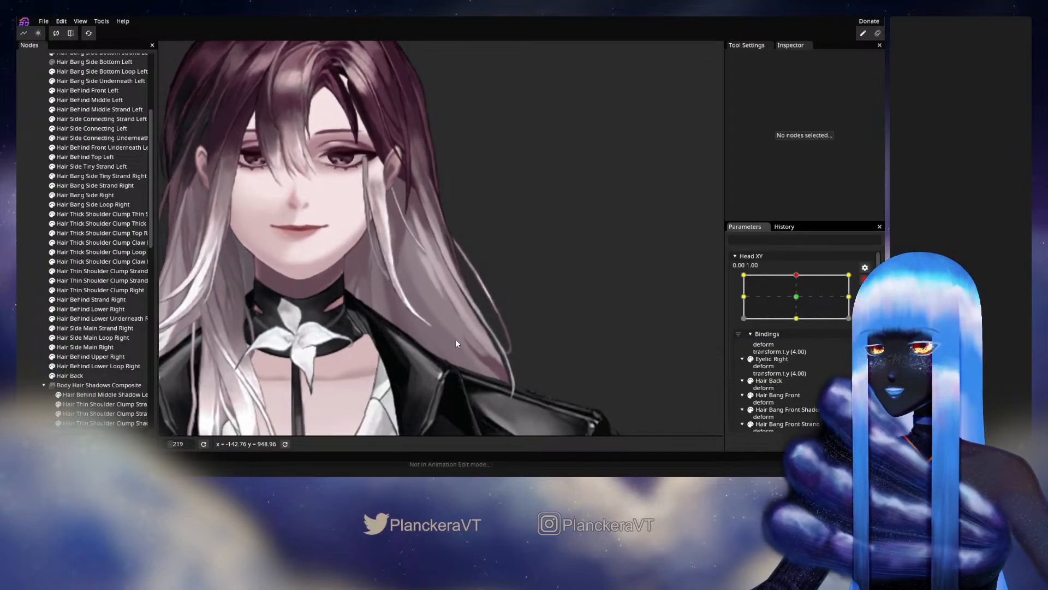
Select Hair Back and slightly shift the vertices around the lock's lower interior and just below it over the shoulder
scroll(458, 339, up, 4)
drag(466, 338, 444, 275)
scroll(444, 272, up, 3)
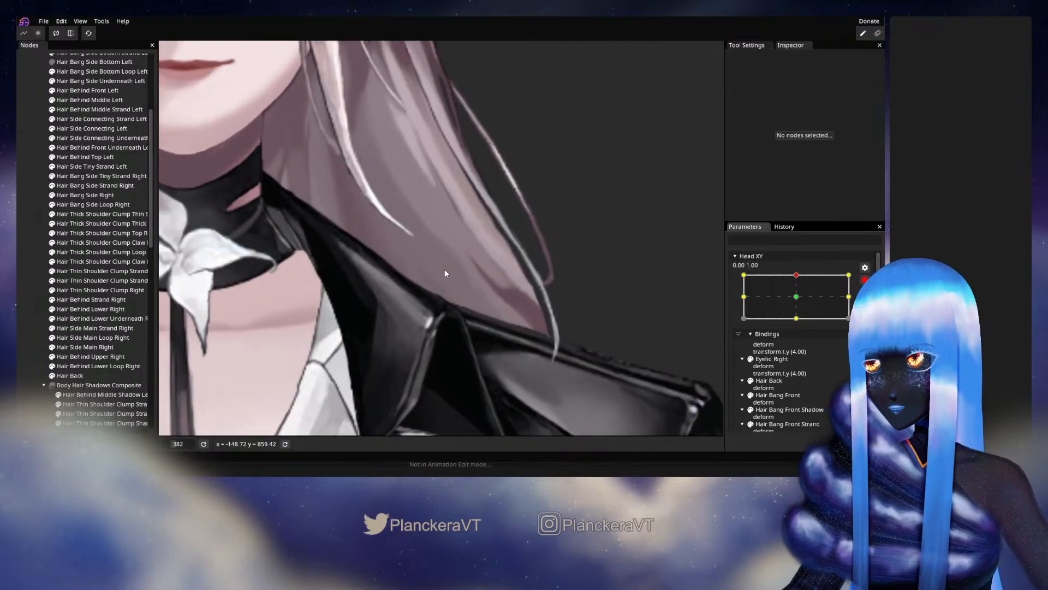
click(113, 375)
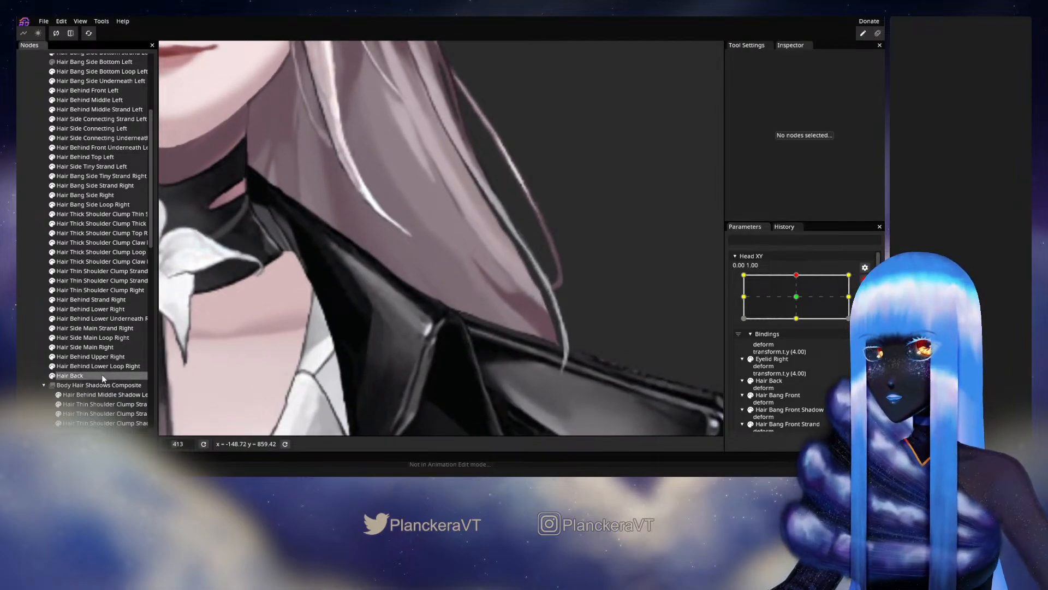
scroll(444, 281, up, 2)
drag(459, 262, 491, 295)
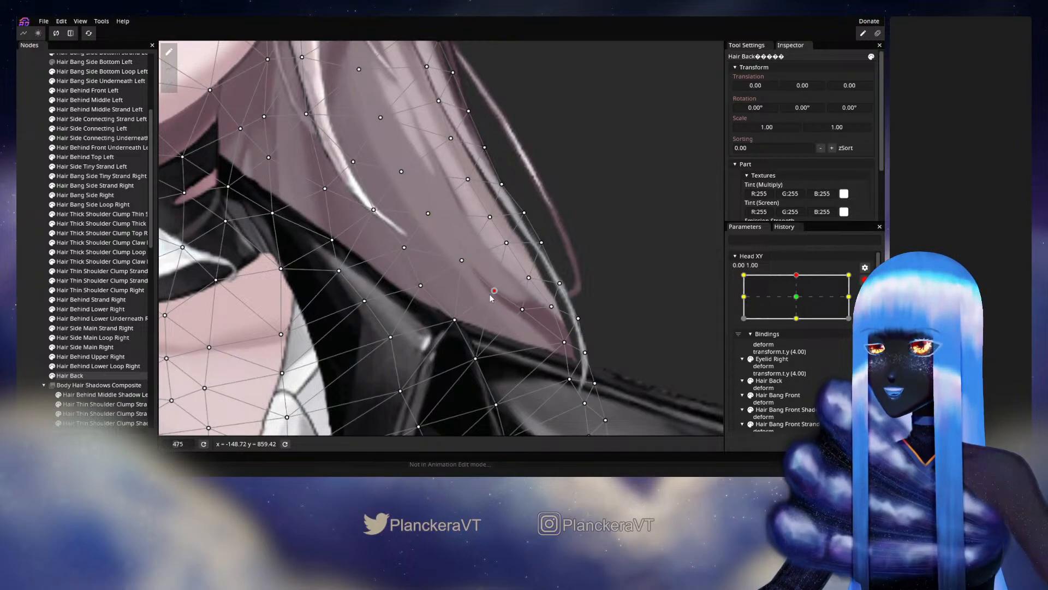
drag(476, 358, 473, 361)
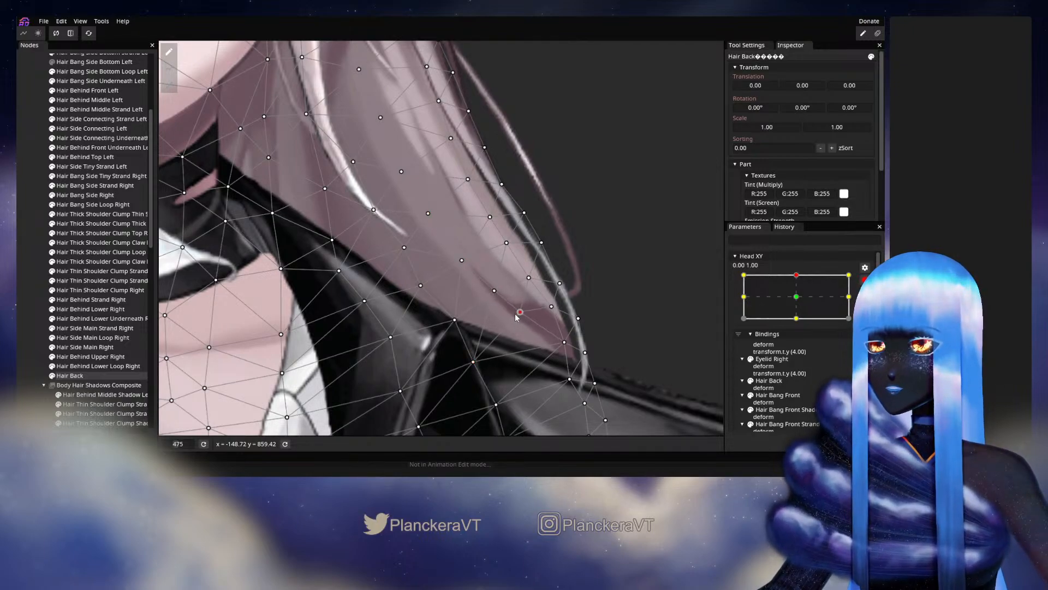
Nudge the Hair Back vertices along and just inside the lock's lower outer edge by small amounts
click(528, 279)
drag(528, 282, 525, 283)
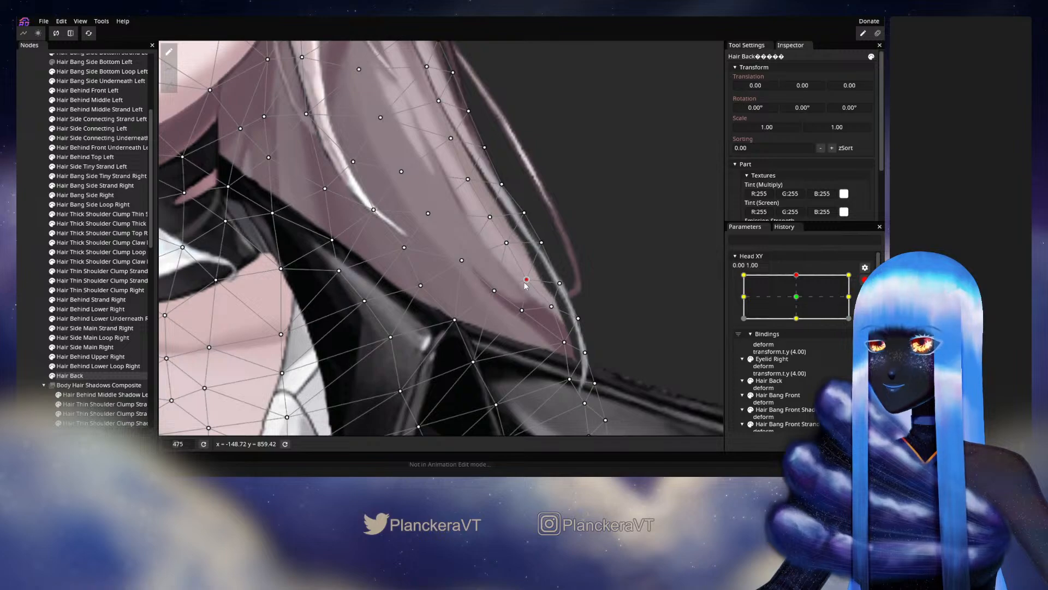
click(506, 244)
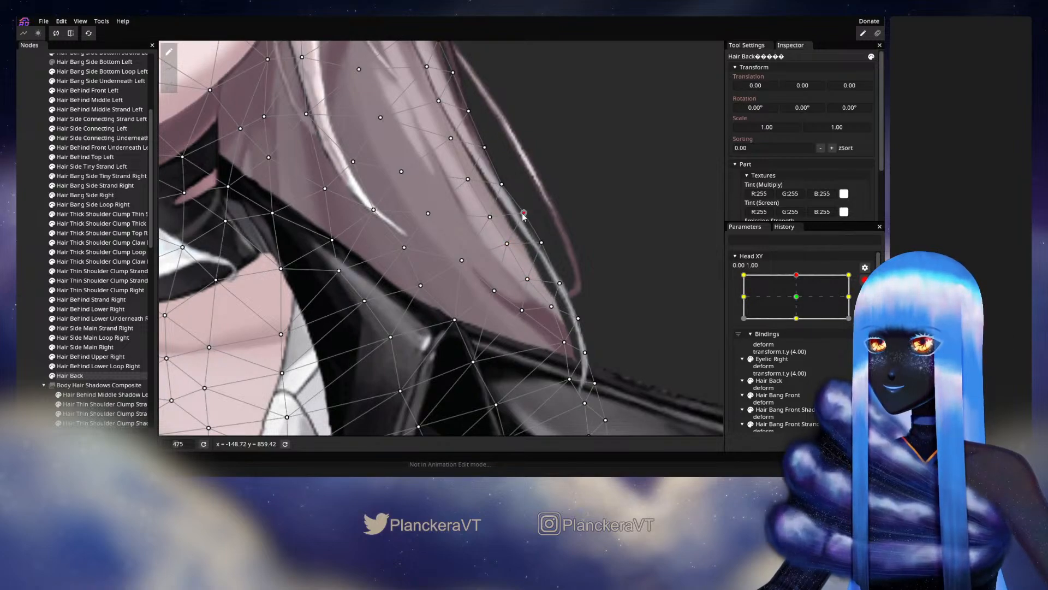
drag(523, 217, 489, 222)
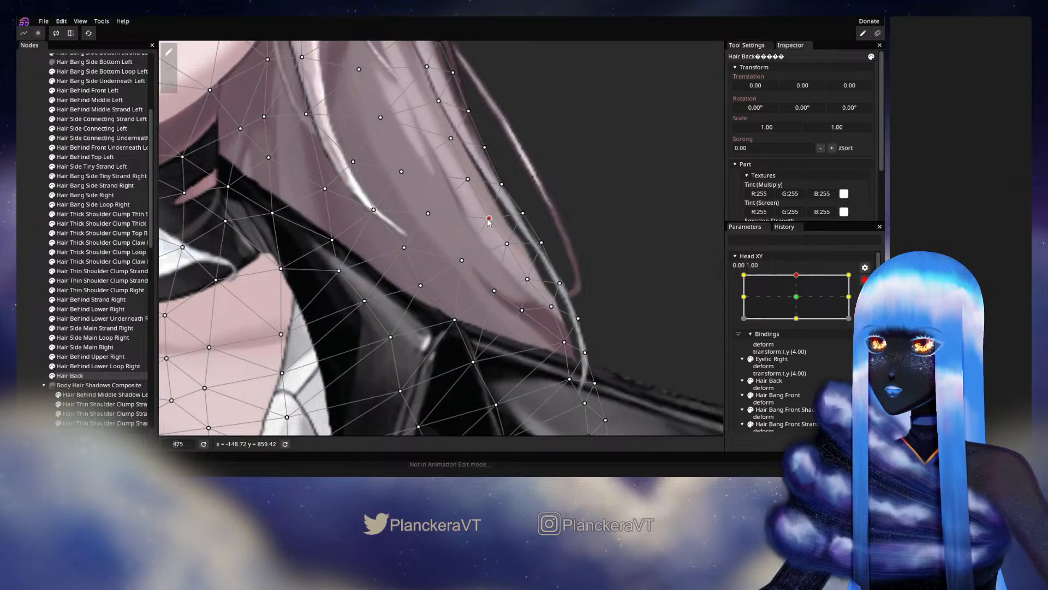
drag(541, 245, 530, 282)
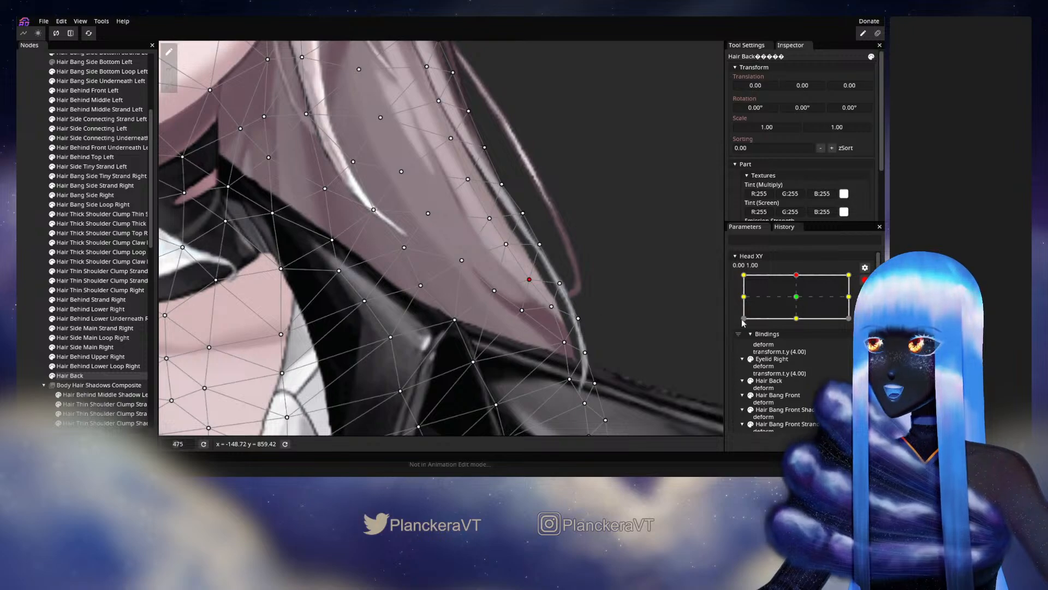
Compare the Hair Back mesh at the downward and neutral Head XY keypoints, and return to keypoint 0.00, 1.00
click(797, 318)
click(796, 296)
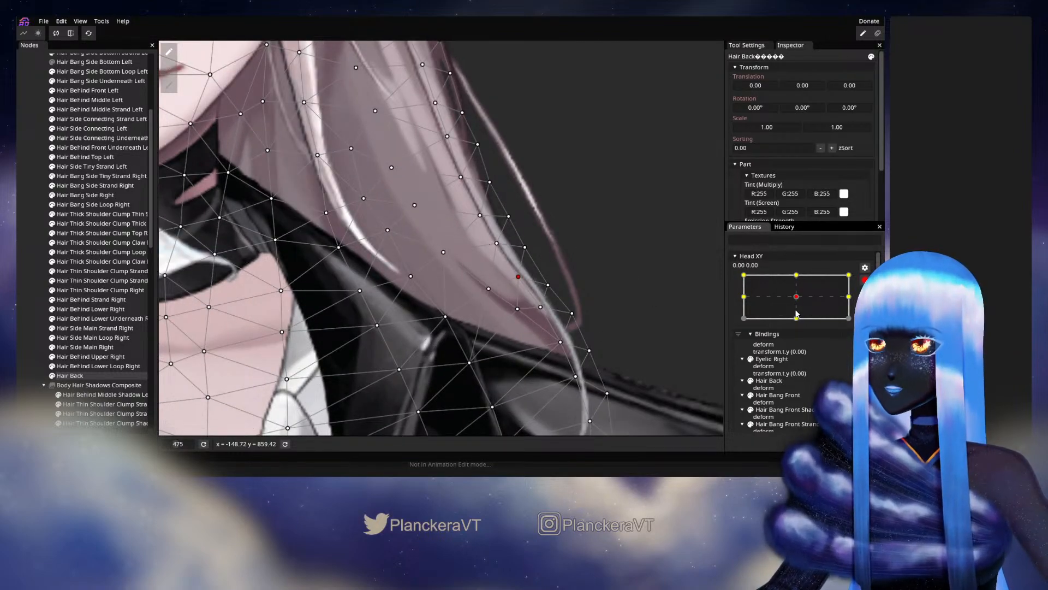
click(797, 275)
Fine-tune the Hair Back vertices on the lock's outer edge and in the row just inside it
drag(572, 233, 501, 303)
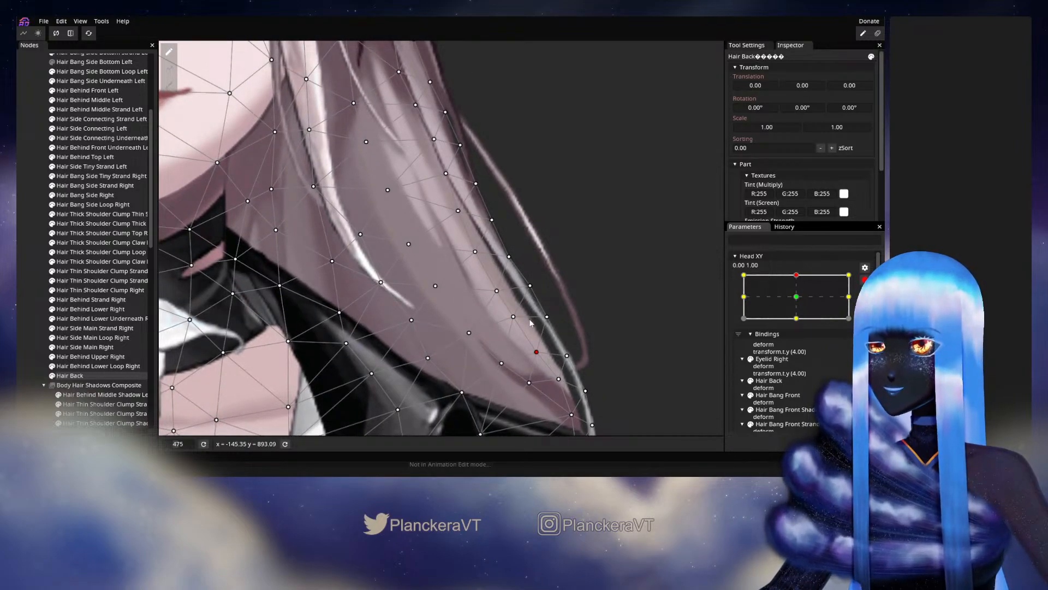
click(496, 290)
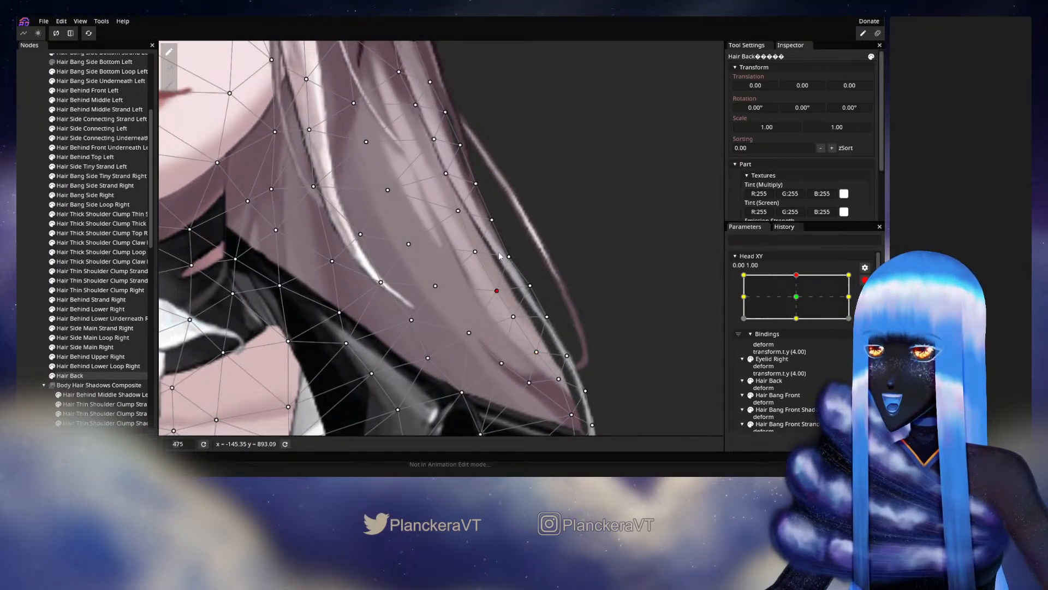
drag(559, 338, 552, 251)
click(535, 291)
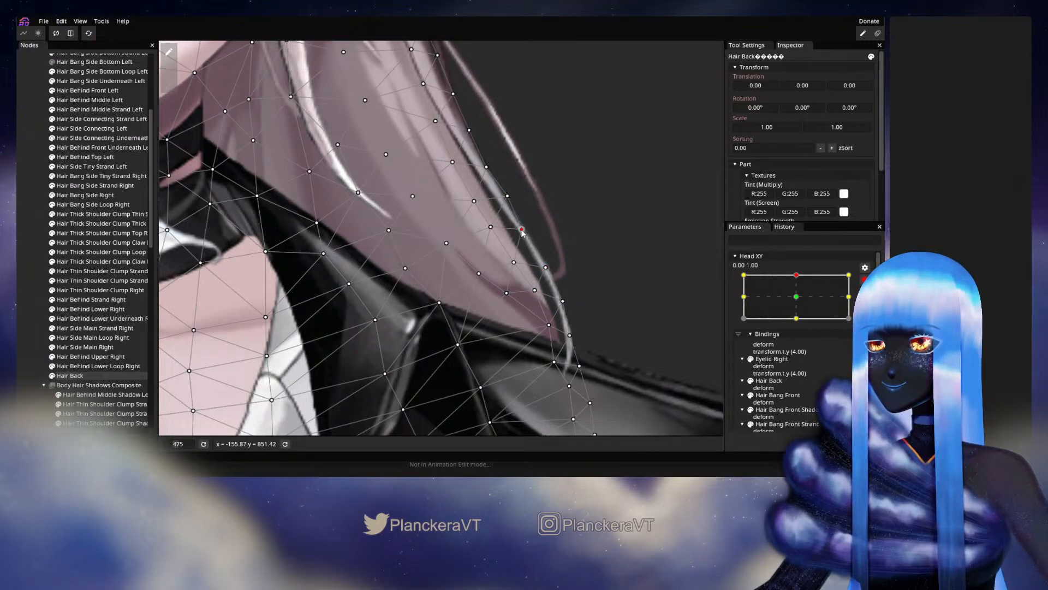
drag(524, 227, 524, 266)
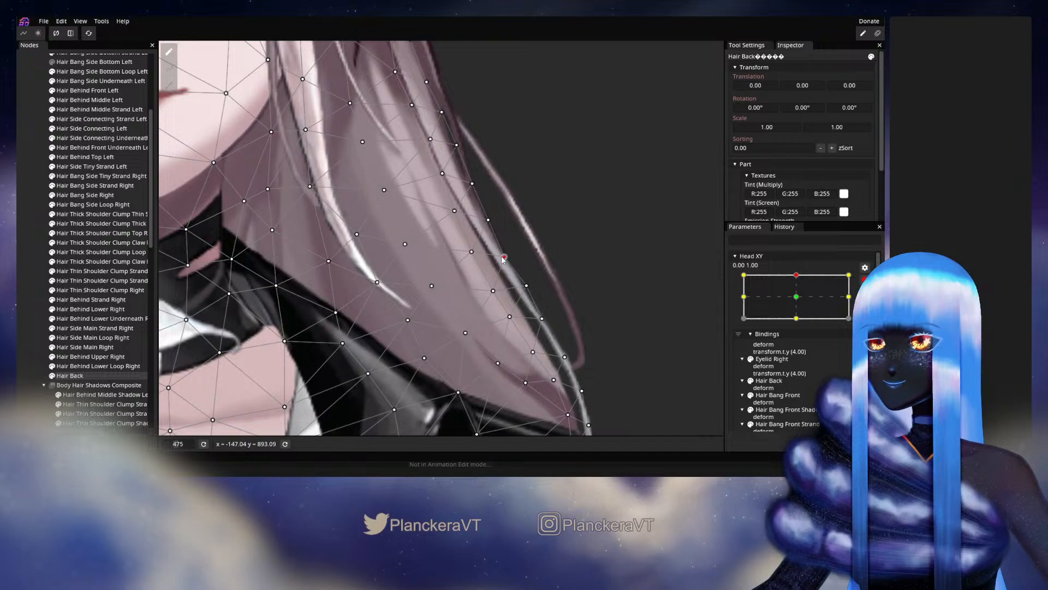
click(494, 291)
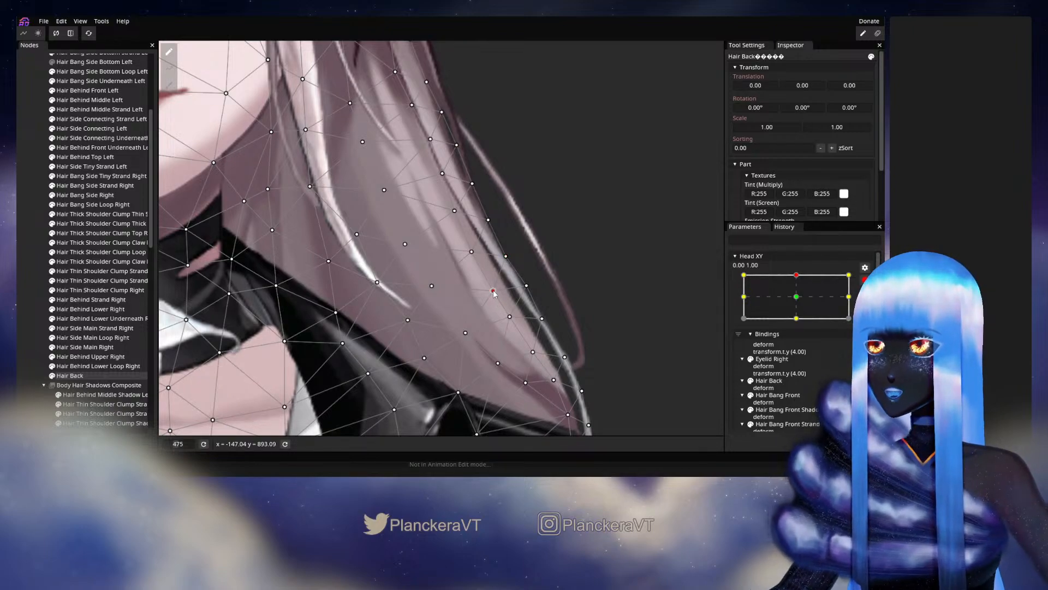
Adjust the lower interior Hair Back vertices slightly and shift the vertex beneath the lock over the collar outward
drag(512, 322, 513, 268)
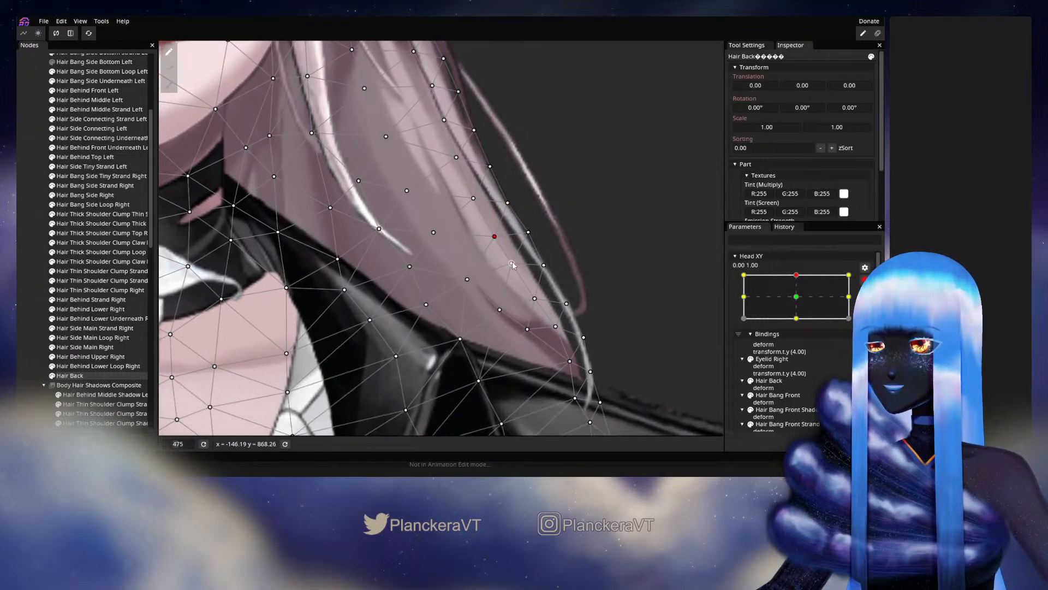
click(513, 267)
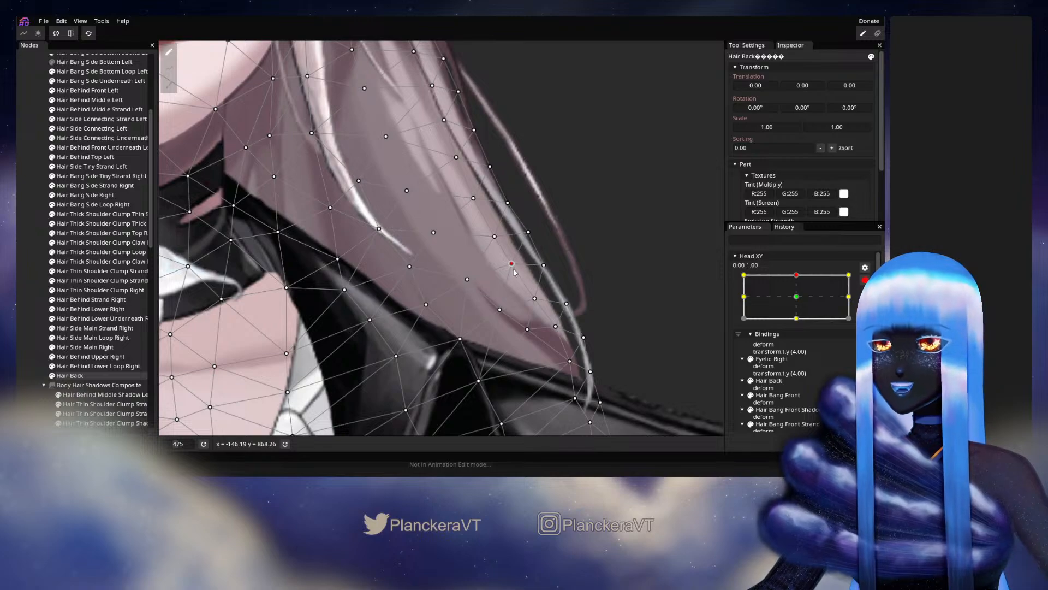
click(532, 301)
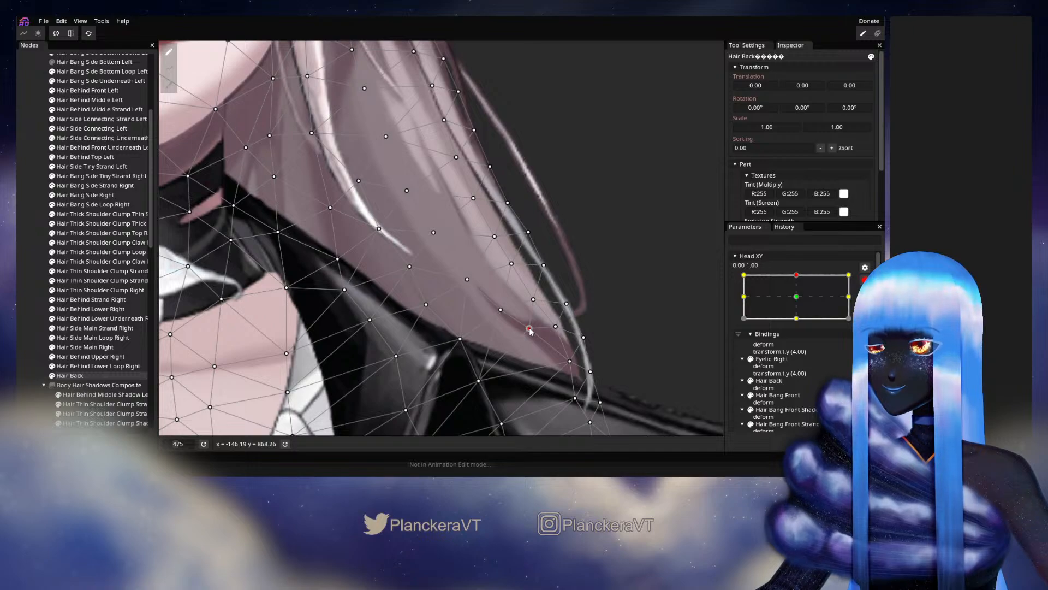
drag(478, 380, 488, 383)
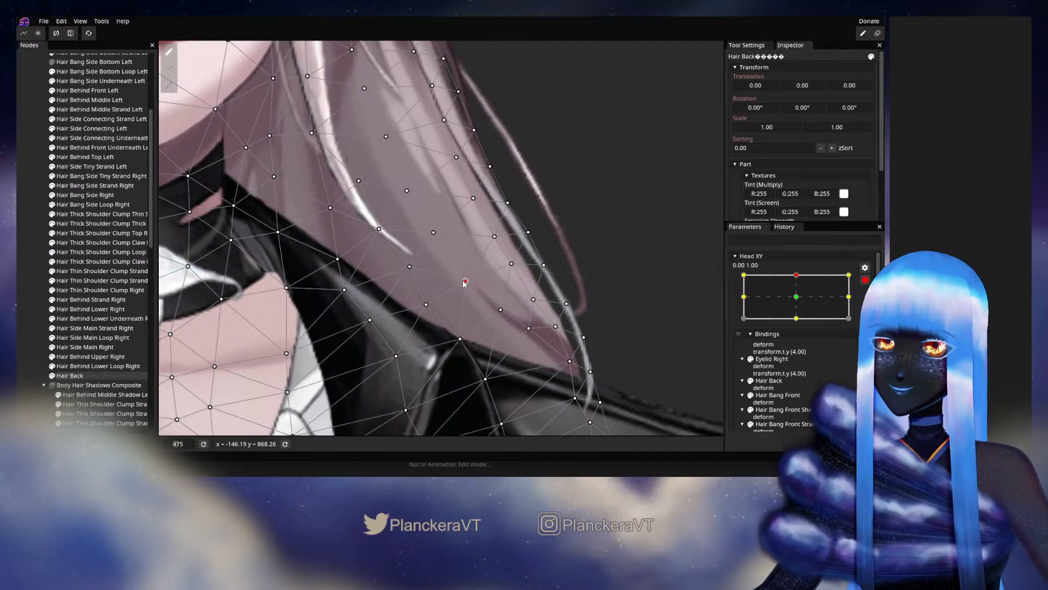
drag(463, 281, 462, 282)
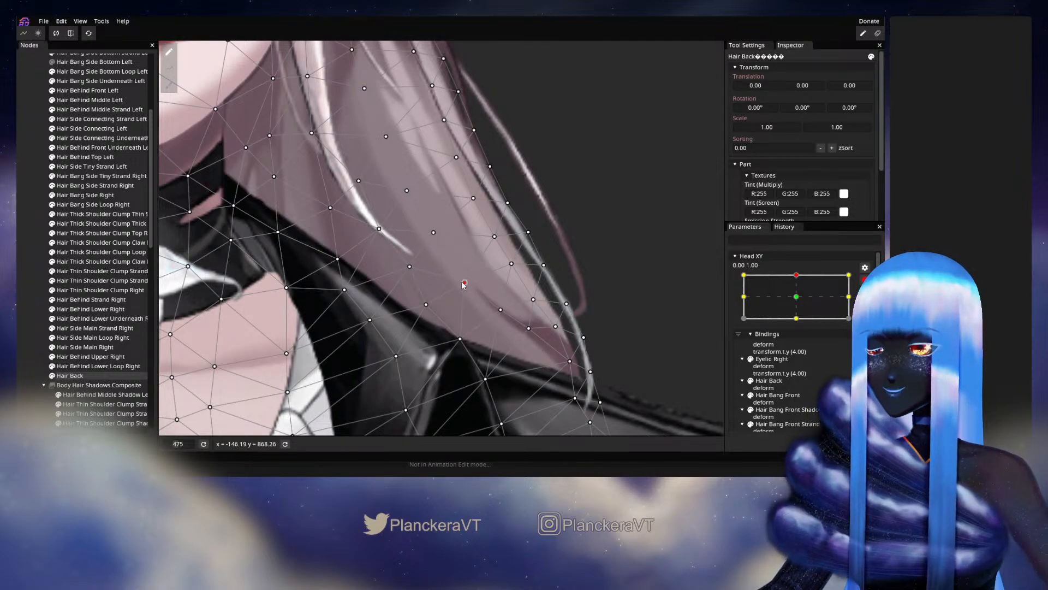
Nudge the Hair Back interior vertices slightly down and inward from the middle of the lock up to the ear
drag(433, 237, 508, 240)
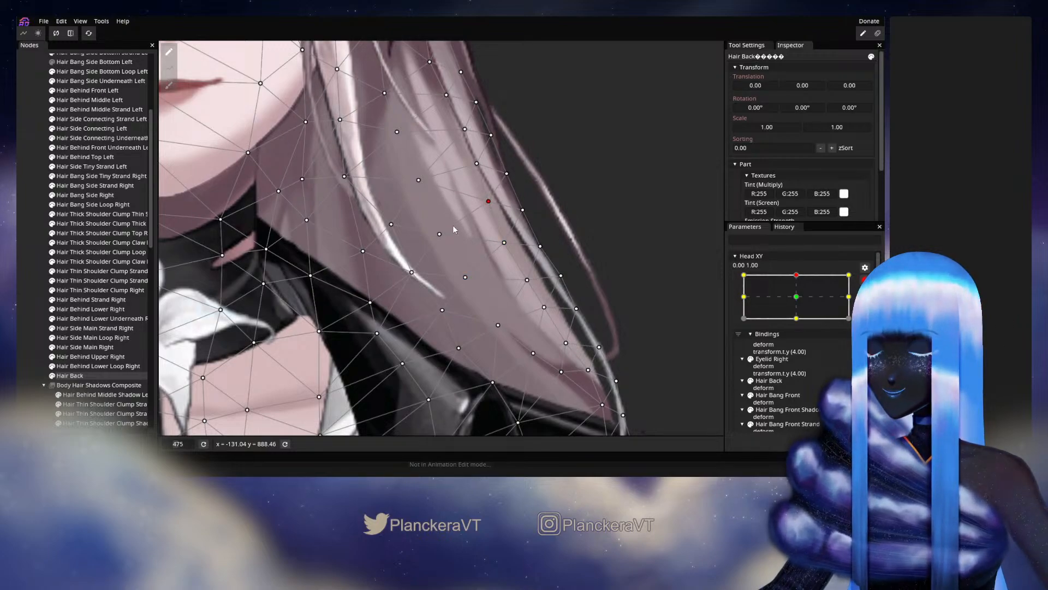
drag(439, 238, 436, 241)
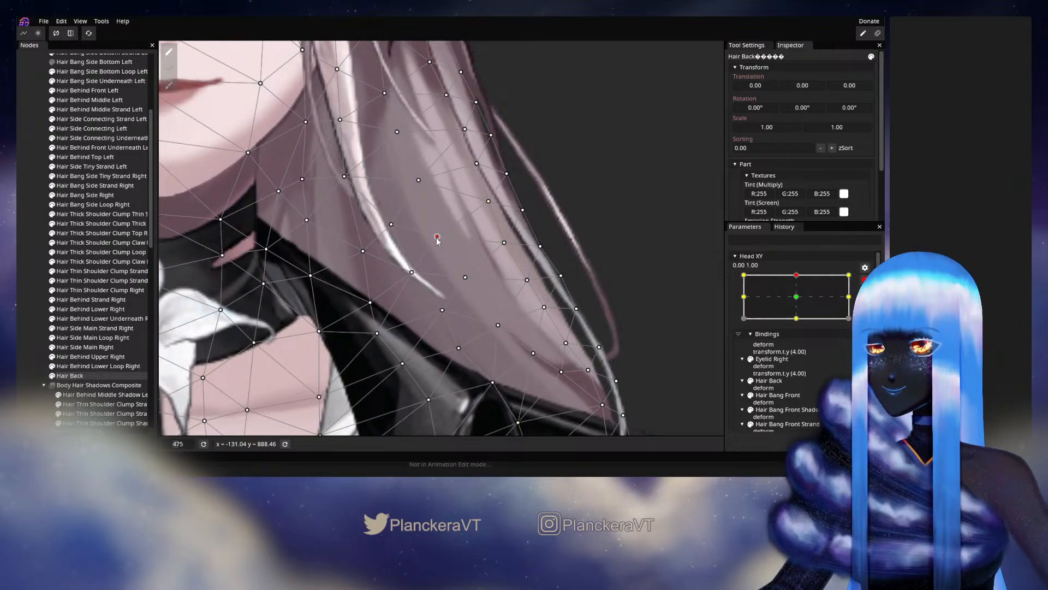
scroll(437, 240, up, 2)
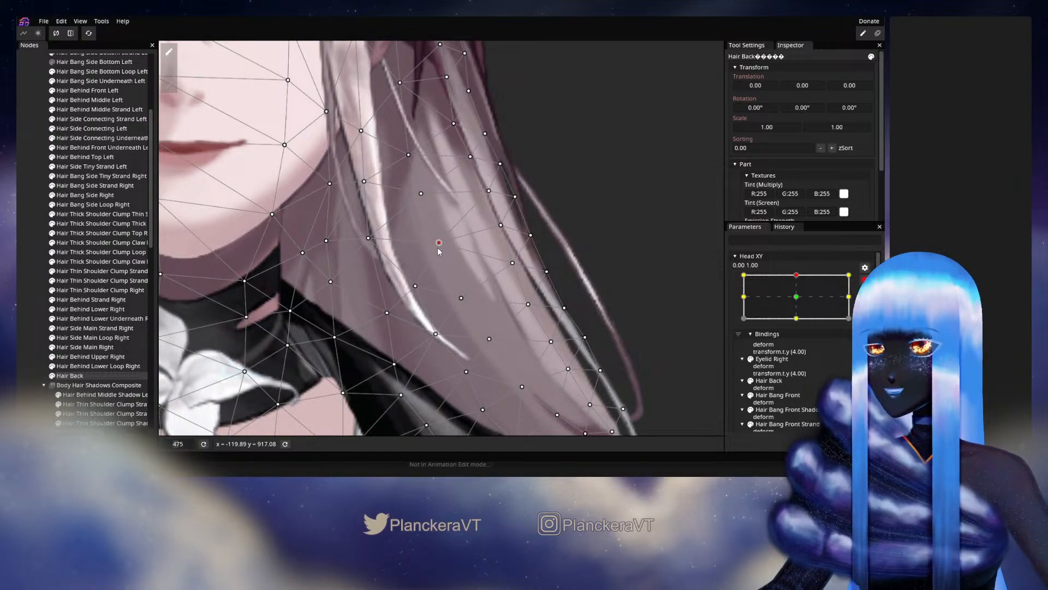
drag(438, 247, 456, 306)
drag(440, 256, 438, 257)
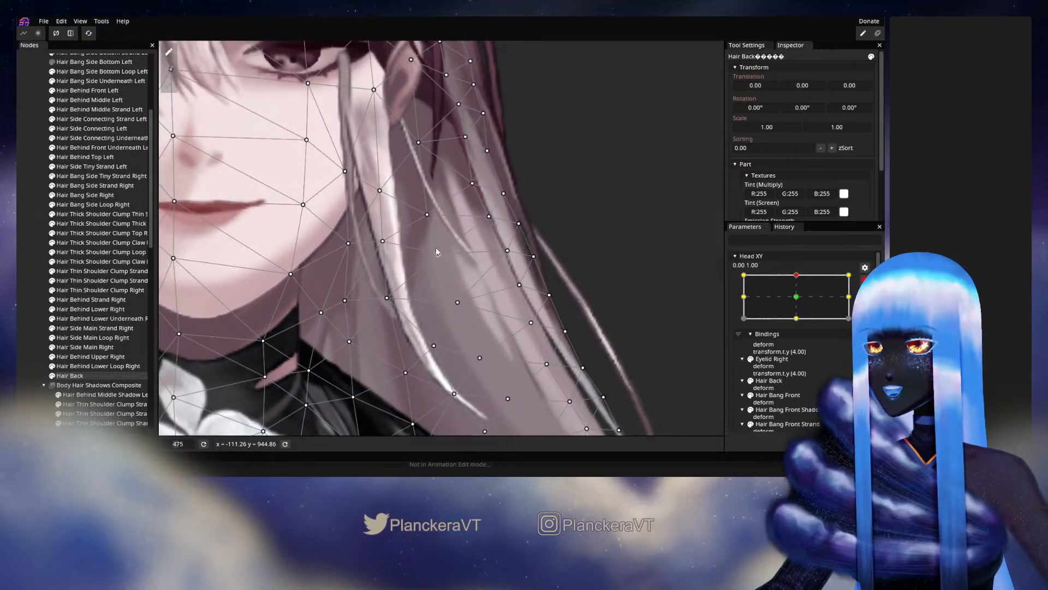
drag(427, 218, 426, 218)
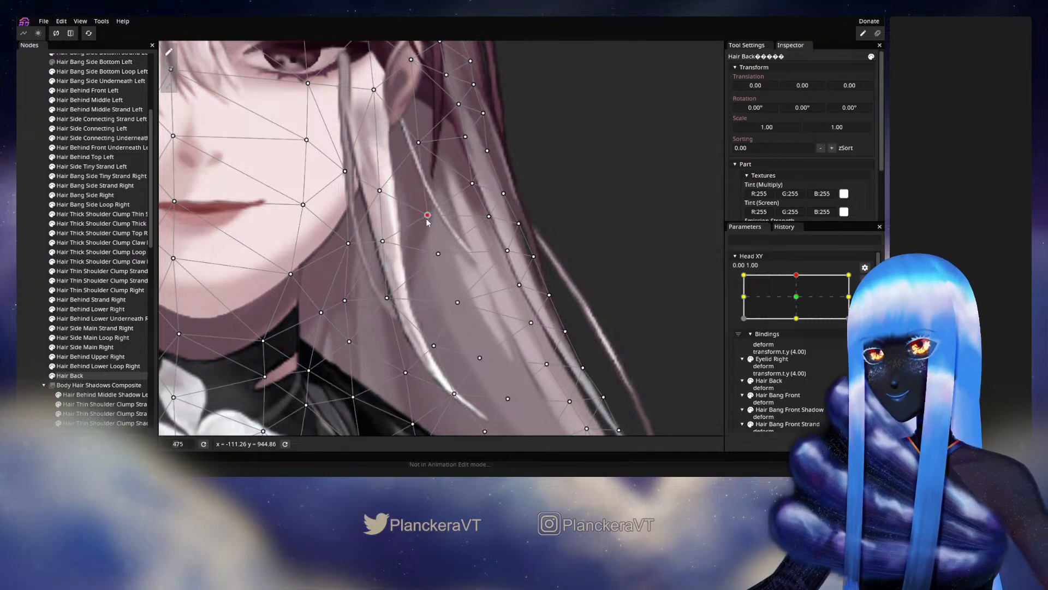
drag(418, 144, 416, 145)
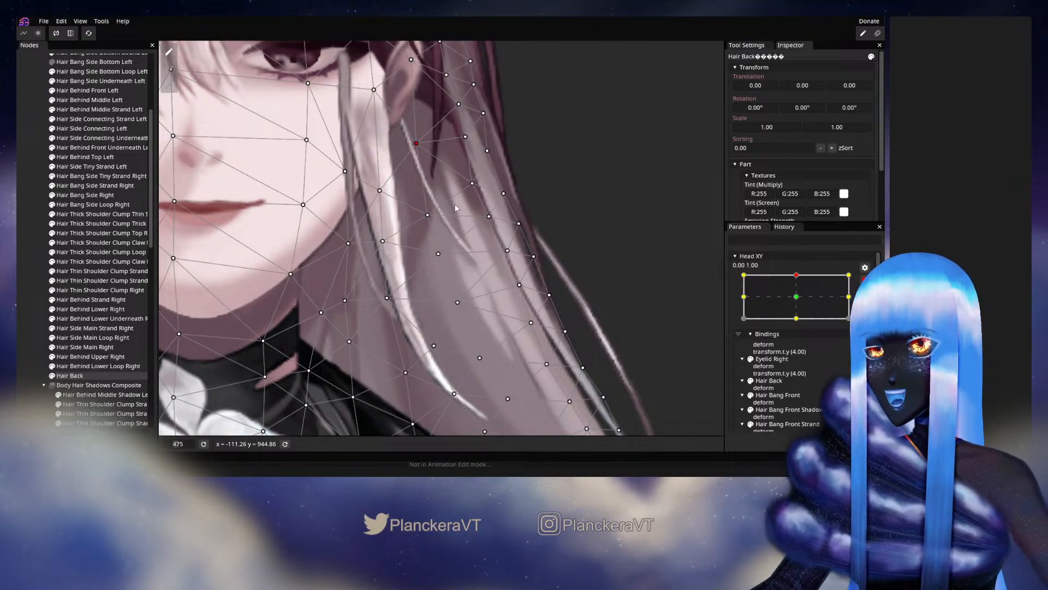
Deselect the mesh, leave keypoint editing to check the hair at the upward Head XY pose, and reopen keypoint 0.00, 1.00 for editing
drag(454, 204, 372, 67)
click(42, 286)
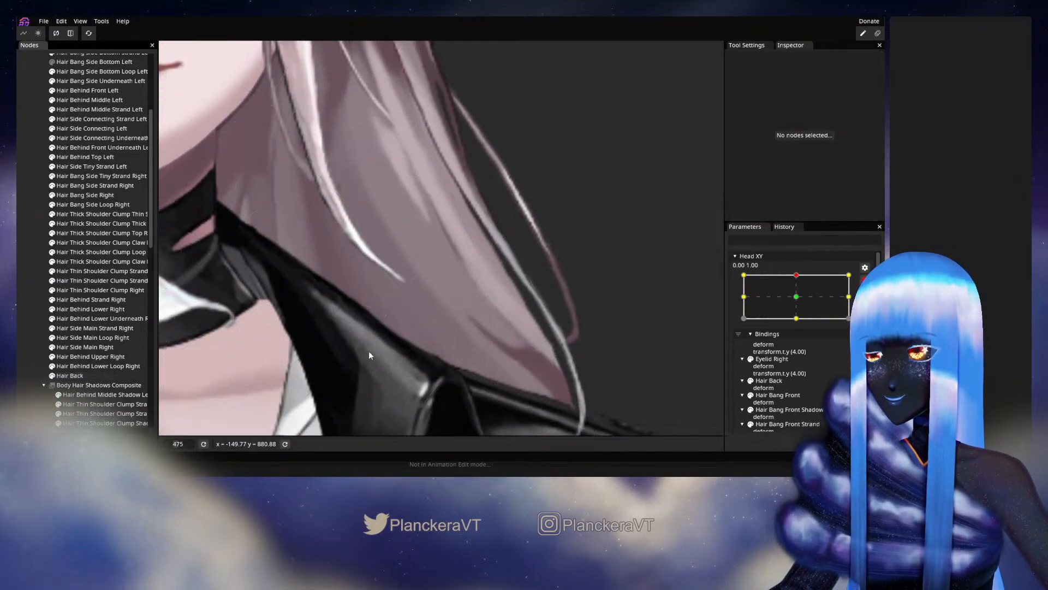
scroll(513, 339, down, 1)
scroll(549, 301, down, 2)
scroll(552, 301, down, 1)
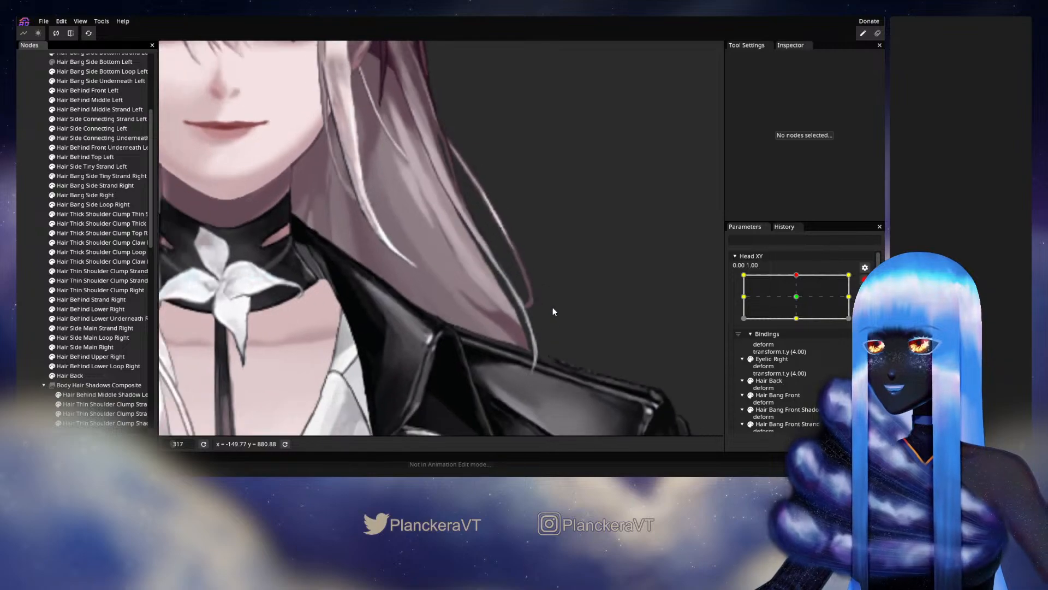
click(865, 282)
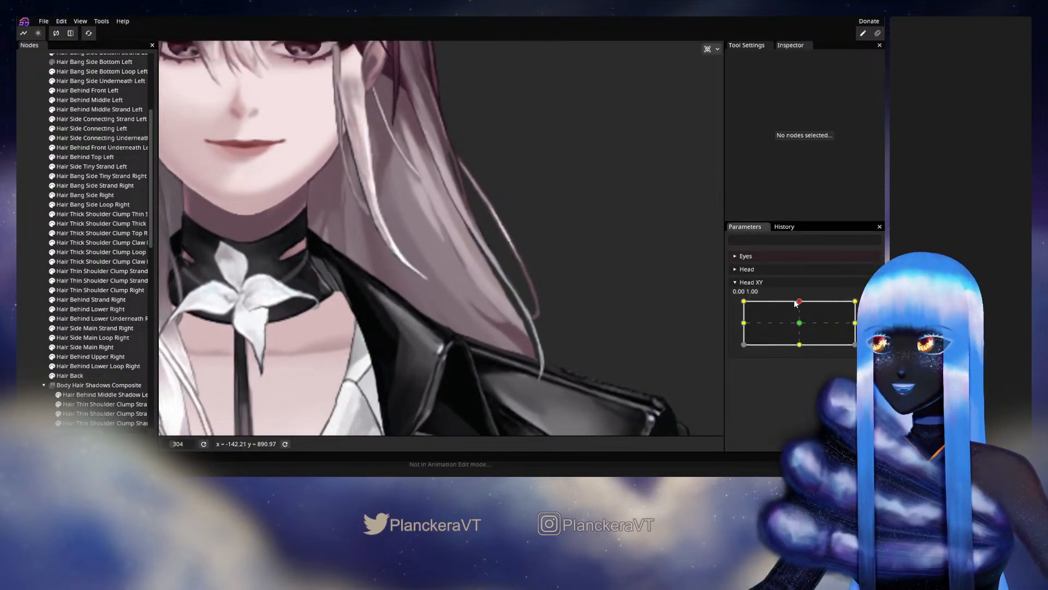
mouse_move(799, 301)
mouse_down()
mouse_move(799, 322)
mouse_move(800, 300)
mouse_up()
click(871, 306)
Reselect Hair Back and move the vertices around the lock's lower tip slightly downward
drag(534, 336, 528, 276)
scroll(527, 276, up, 1)
scroll(526, 272, up, 1)
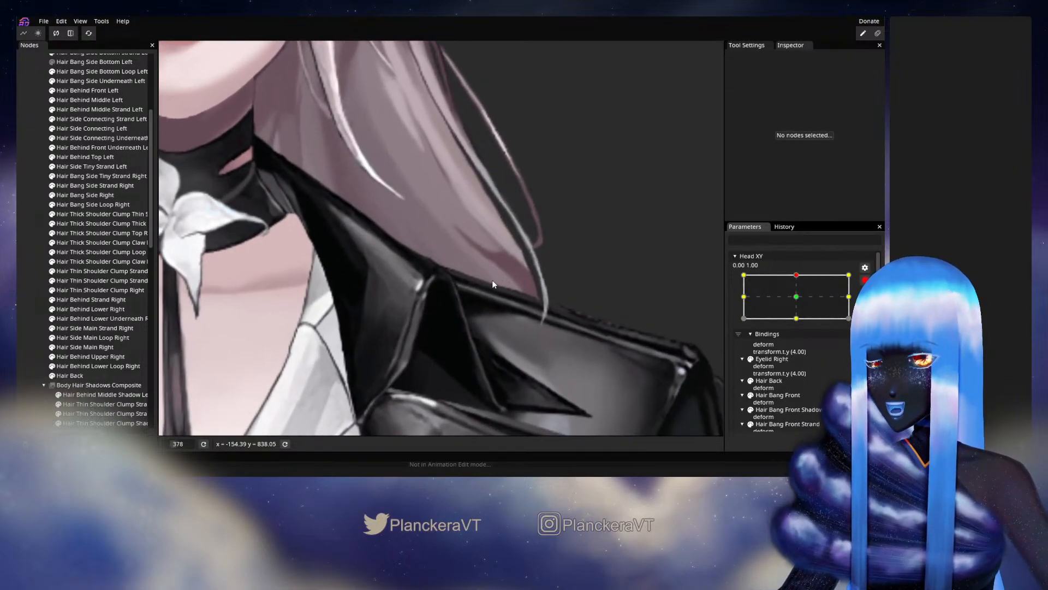
click(70, 376)
scroll(503, 281, up, 2)
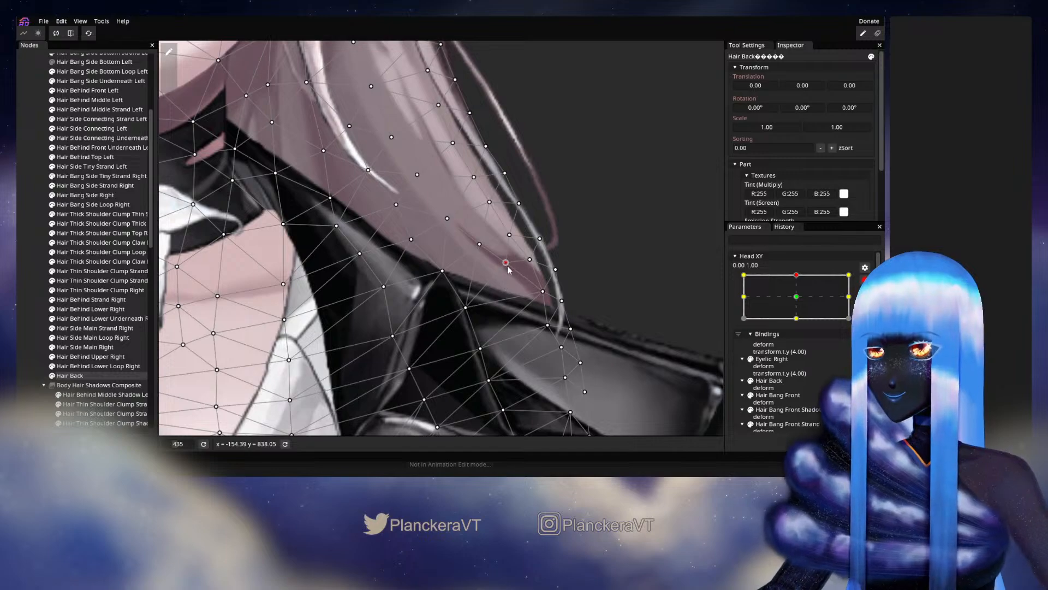
drag(506, 264, 544, 298)
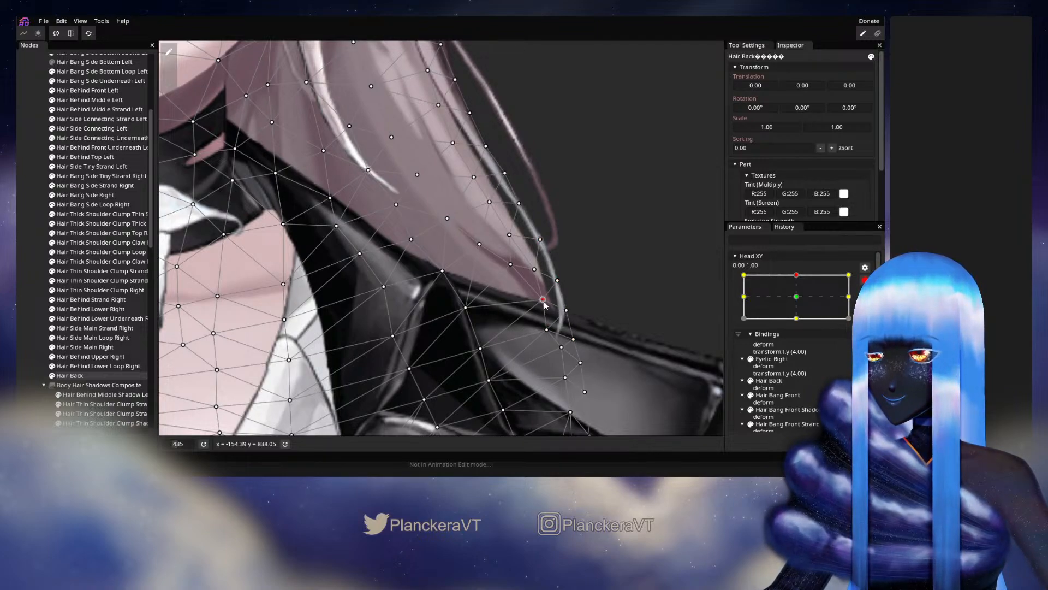
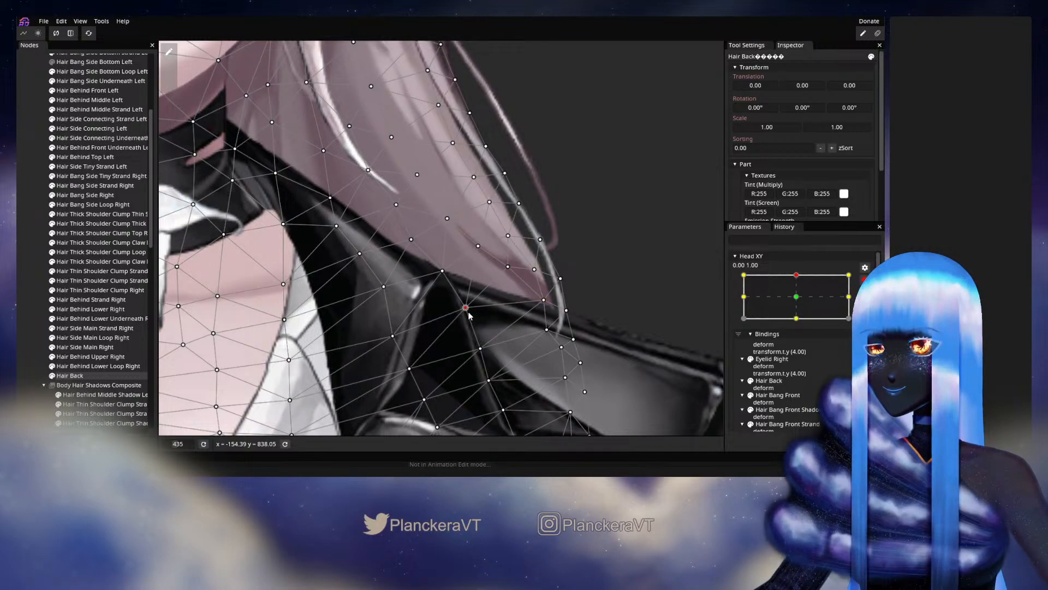
Fine-tune the Hair Back vertices beneath the lock's lower edge and through its middle interior with small shifts
drag(468, 312, 468, 314)
drag(452, 276, 479, 307)
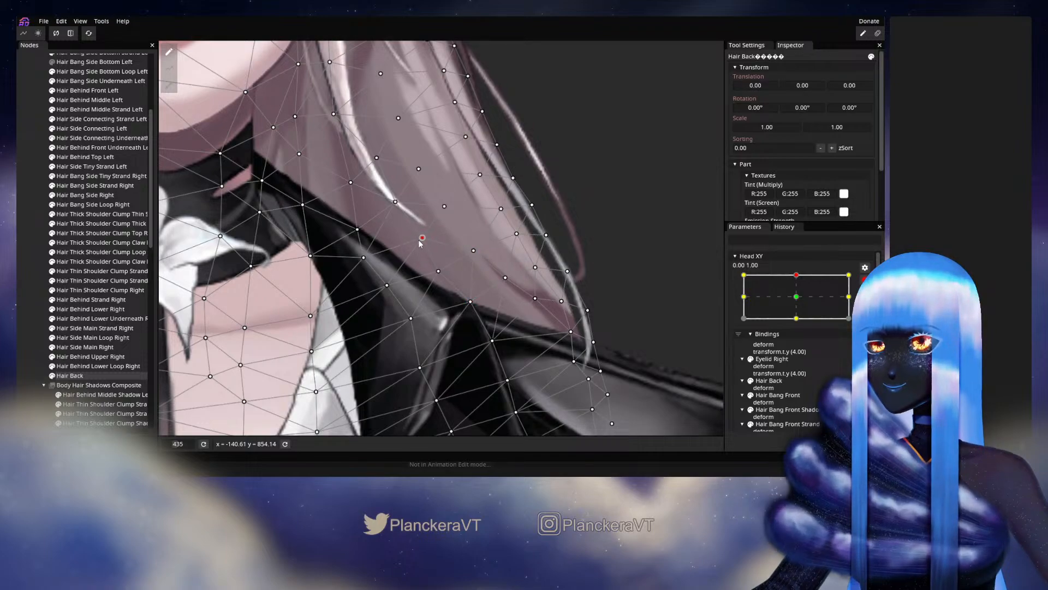
drag(421, 242, 463, 282)
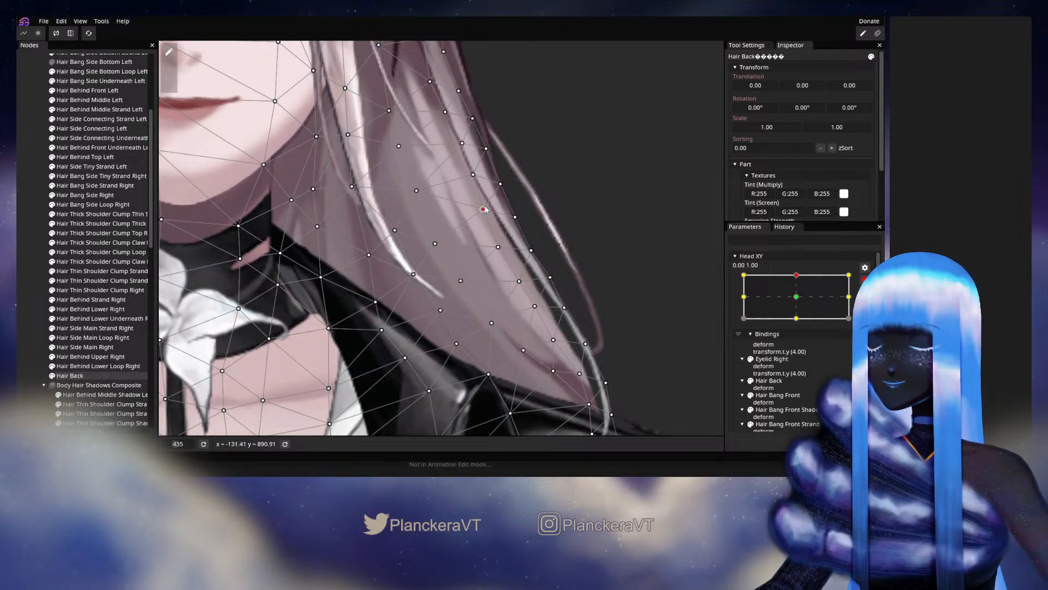
click(416, 190)
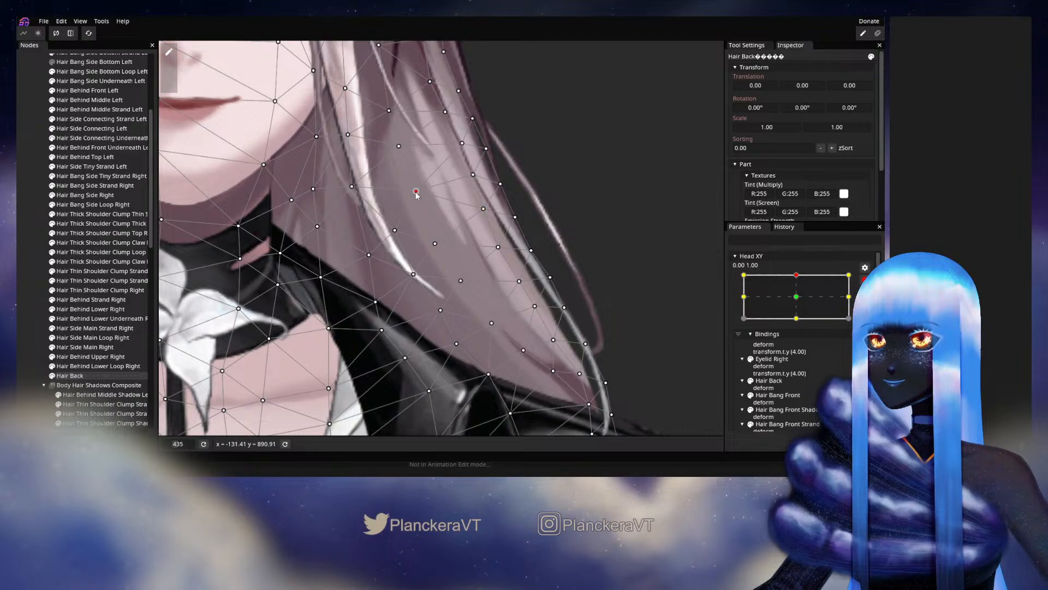
Fine-tune the Hair Back interior vertices beside the thin strand below the ear with small shifts
drag(413, 194, 439, 290)
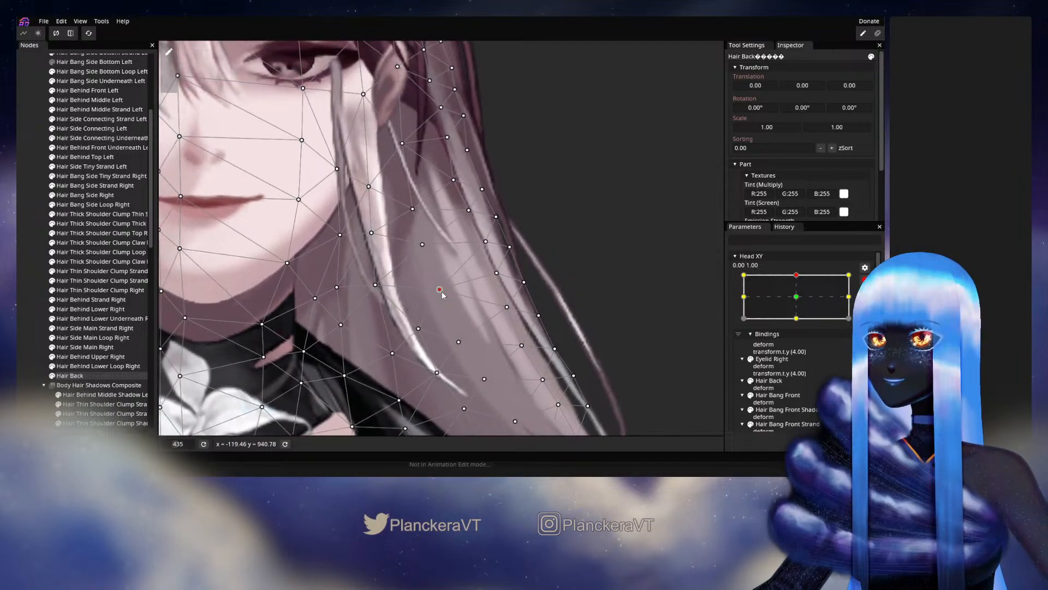
click(421, 245)
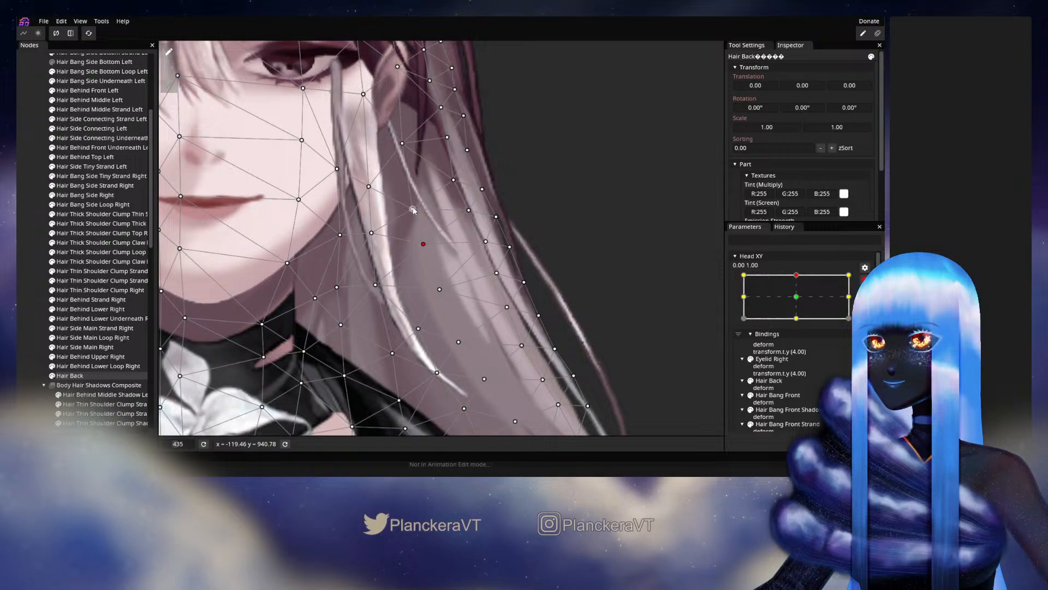
drag(410, 210, 344, 143)
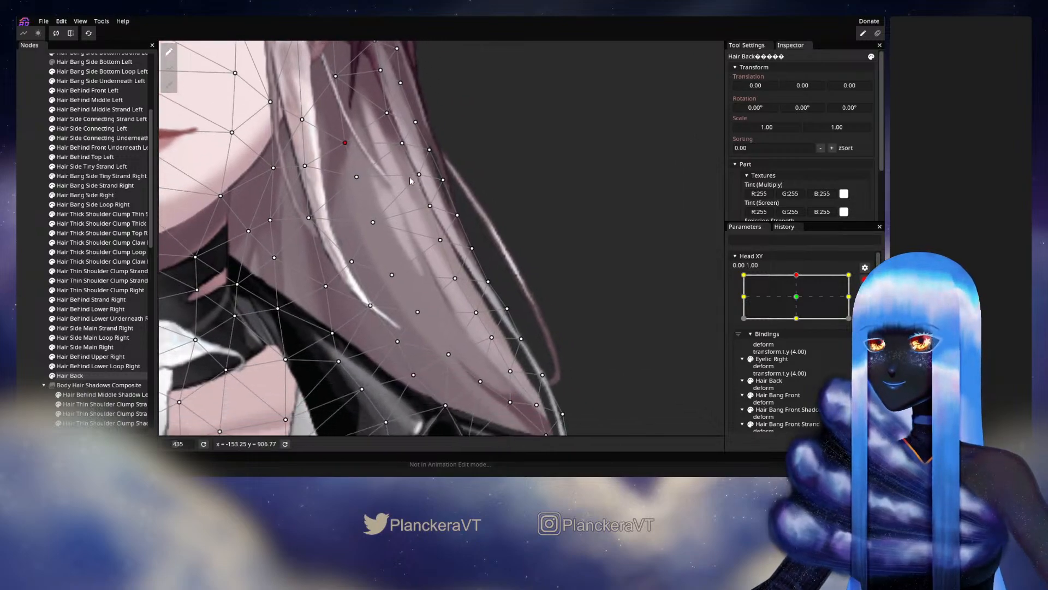
scroll(344, 143, down, 1)
Deselect the mesh, leave keypoint editing to check the hair at the upward Head XY pose, and reopen keypoint 0.00, 1.00
click(36, 257)
scroll(512, 316, down, 5)
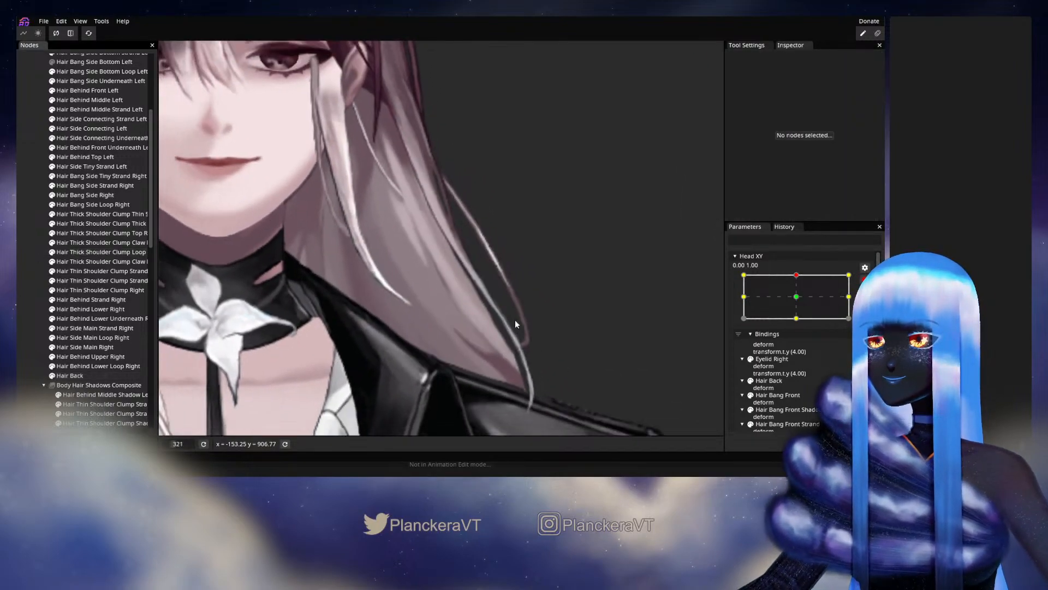
scroll(515, 339, down, 3)
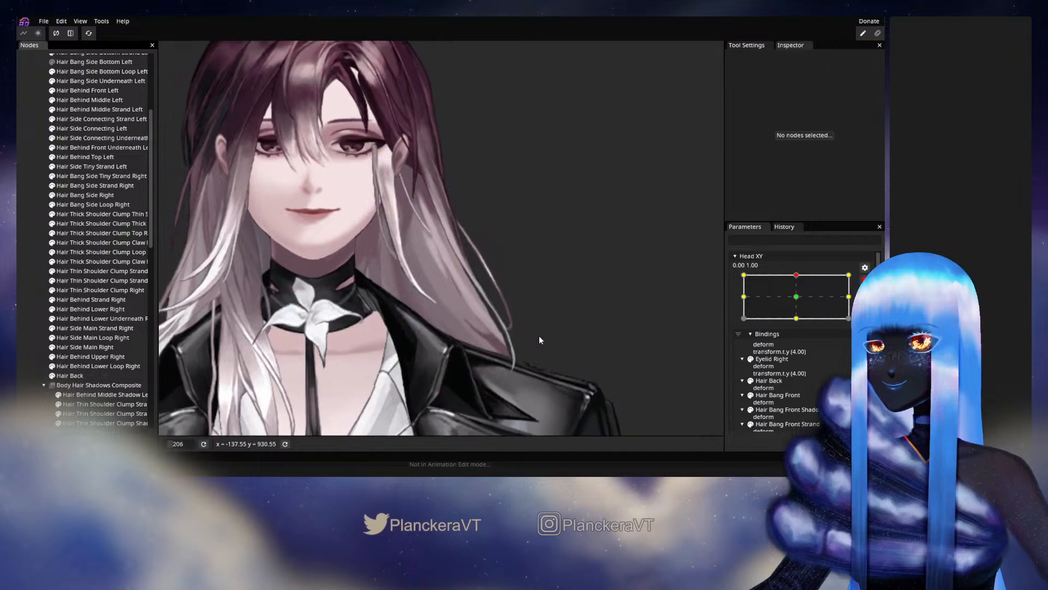
click(864, 268)
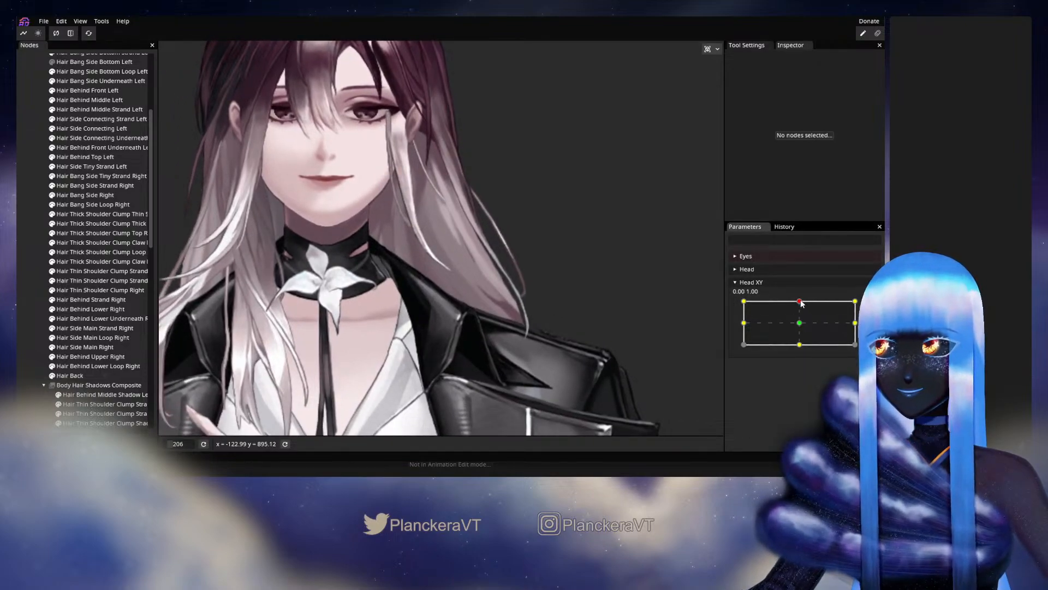
mouse_move(799, 301)
mouse_down()
mouse_move(798, 319)
mouse_move(798, 299)
mouse_up()
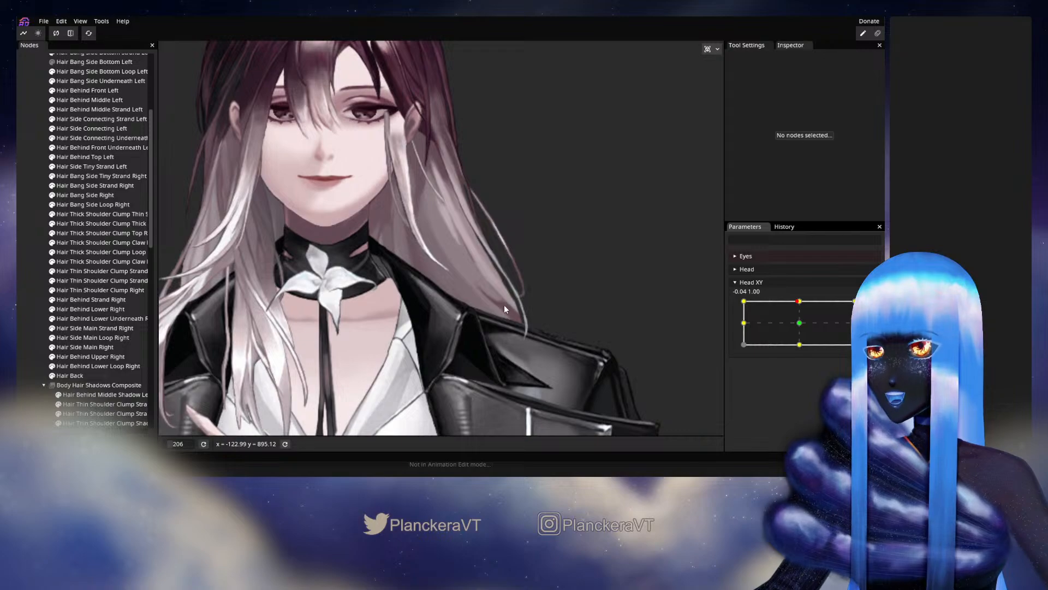
scroll(498, 303, up, 5)
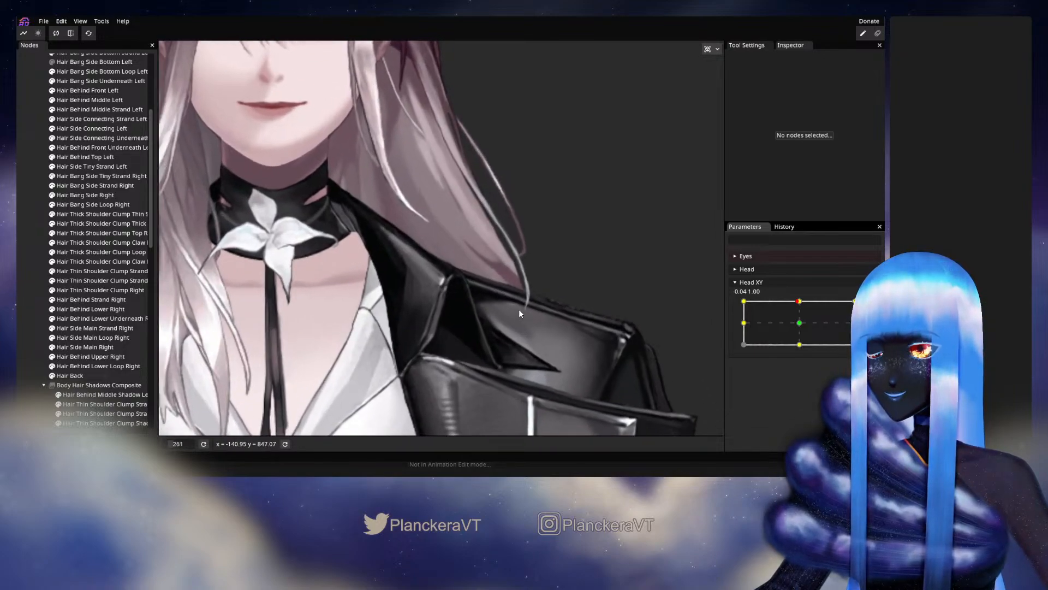
scroll(540, 319, up, 5)
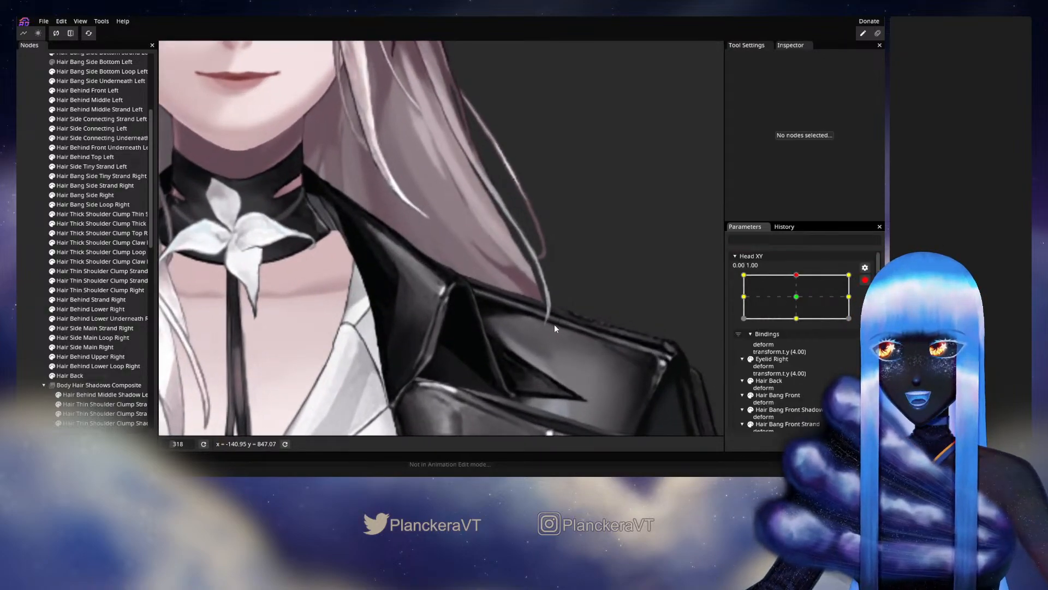
scroll(554, 325, up, 5)
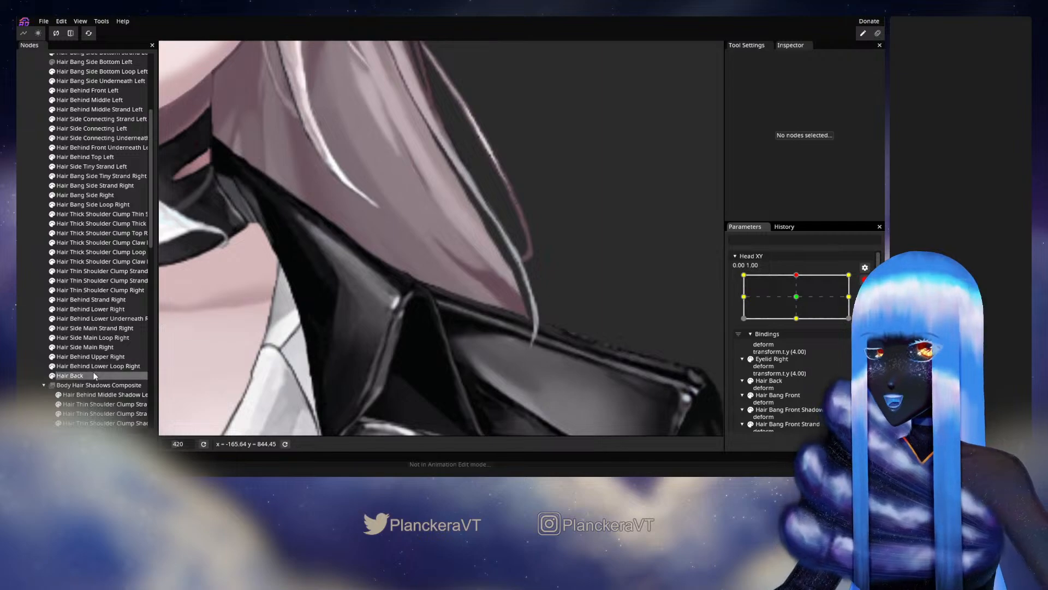
Select Hair Back and nudge the vertices at the lock's lower tip and lower interior slightly downward
click(94, 376)
scroll(479, 294, up, 1)
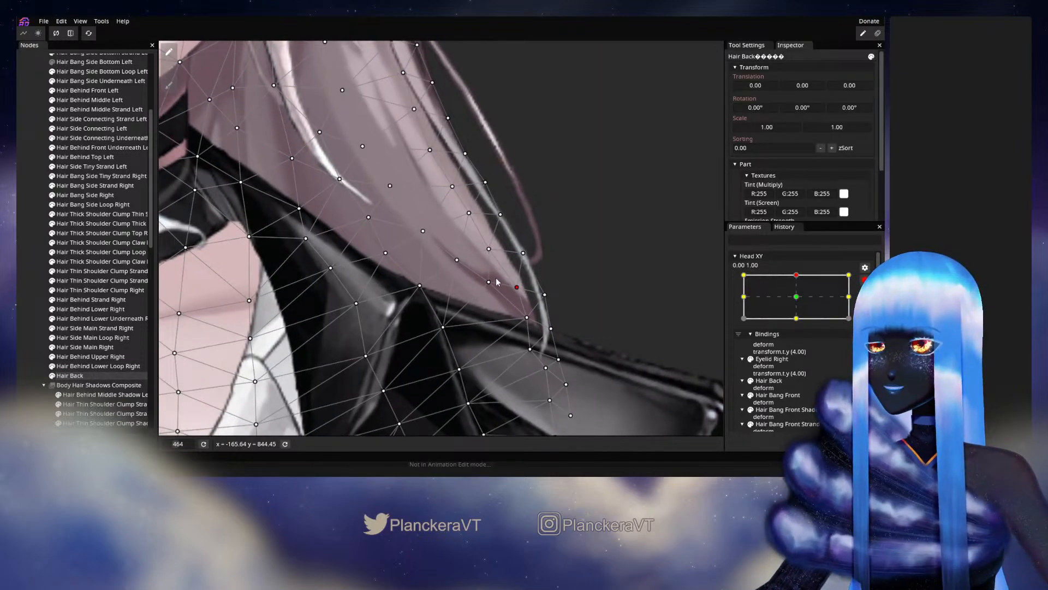
click(489, 283)
drag(491, 296, 491, 304)
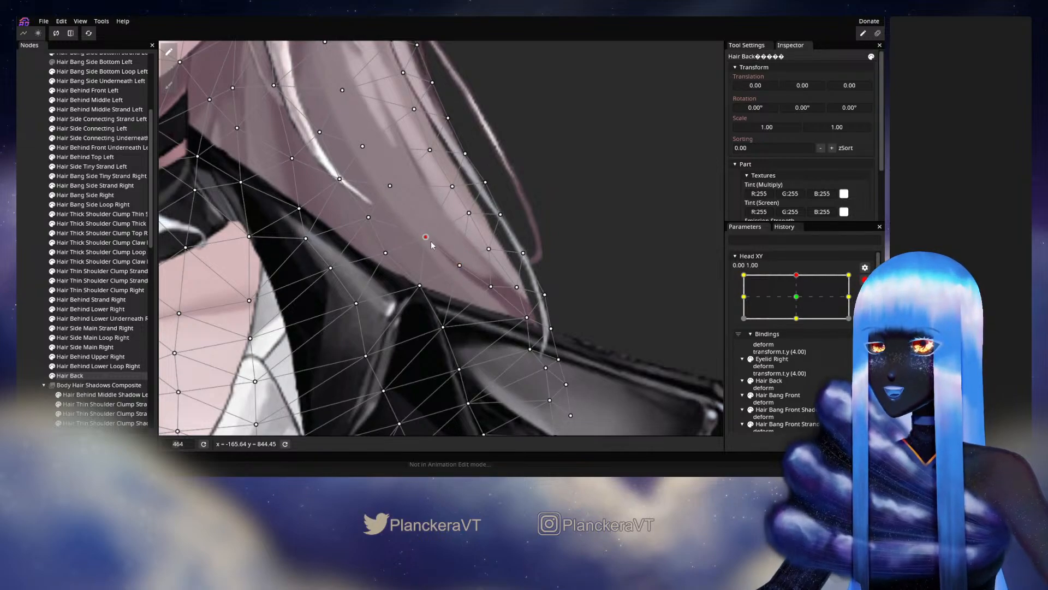
drag(524, 326, 523, 330)
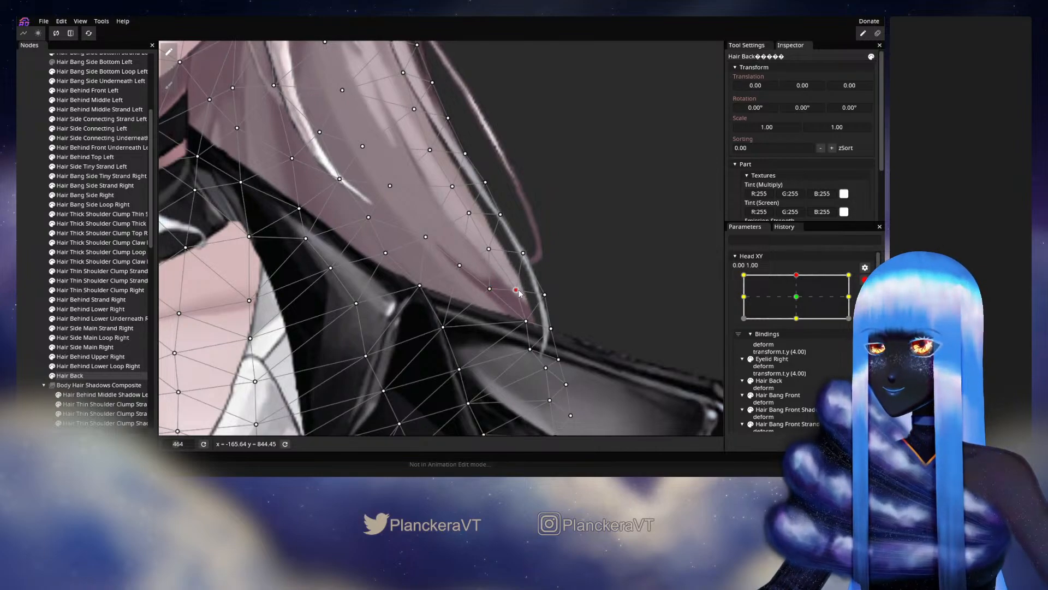
drag(520, 293, 518, 295)
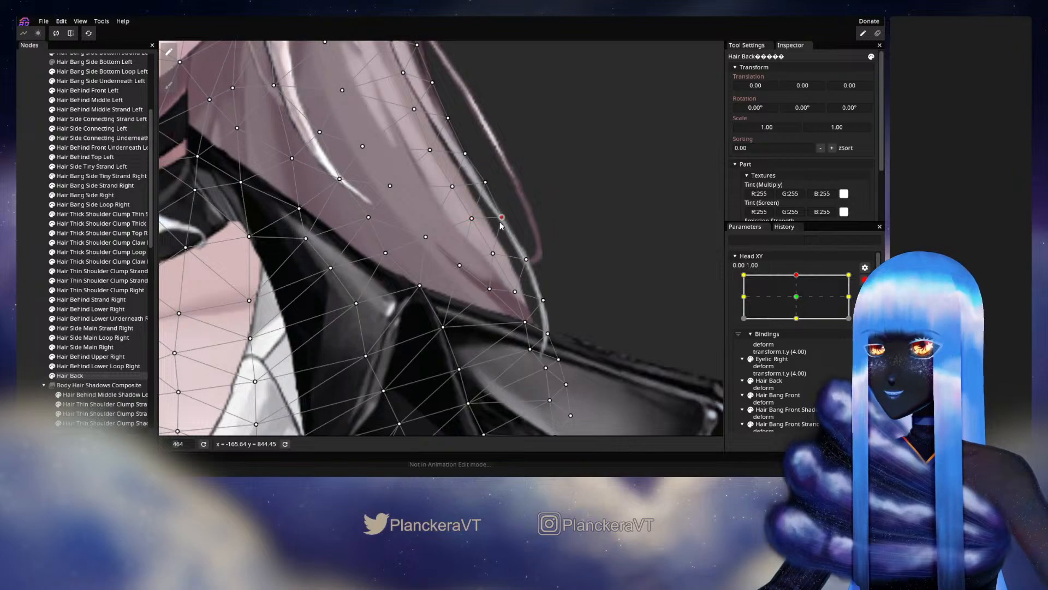
Nudge the Hair Back vertices along the lock's outer edge and up through its interior slightly downward
drag(503, 228, 512, 280)
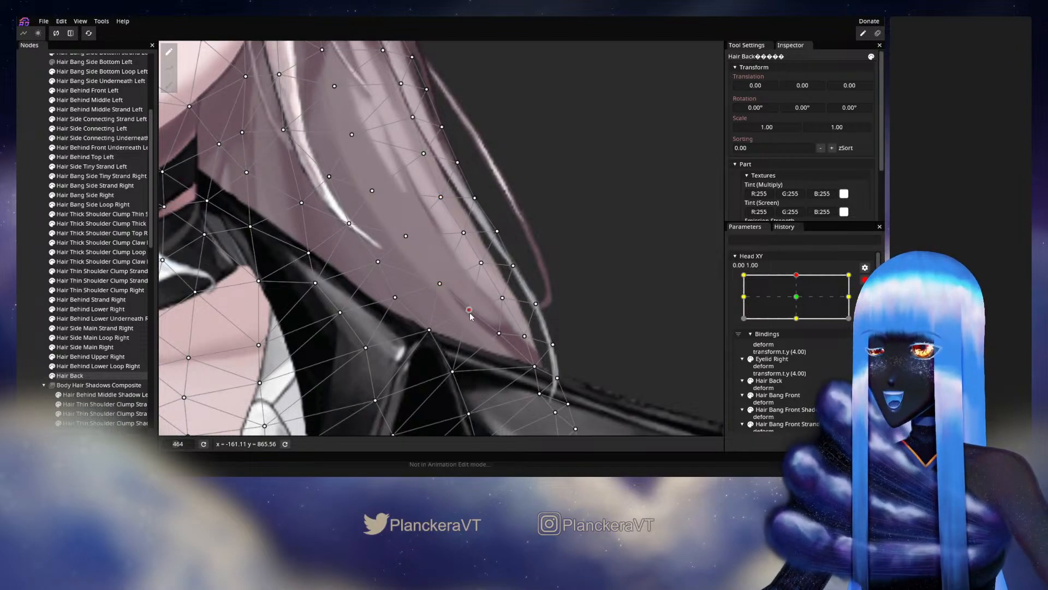
scroll(469, 300, up, 3)
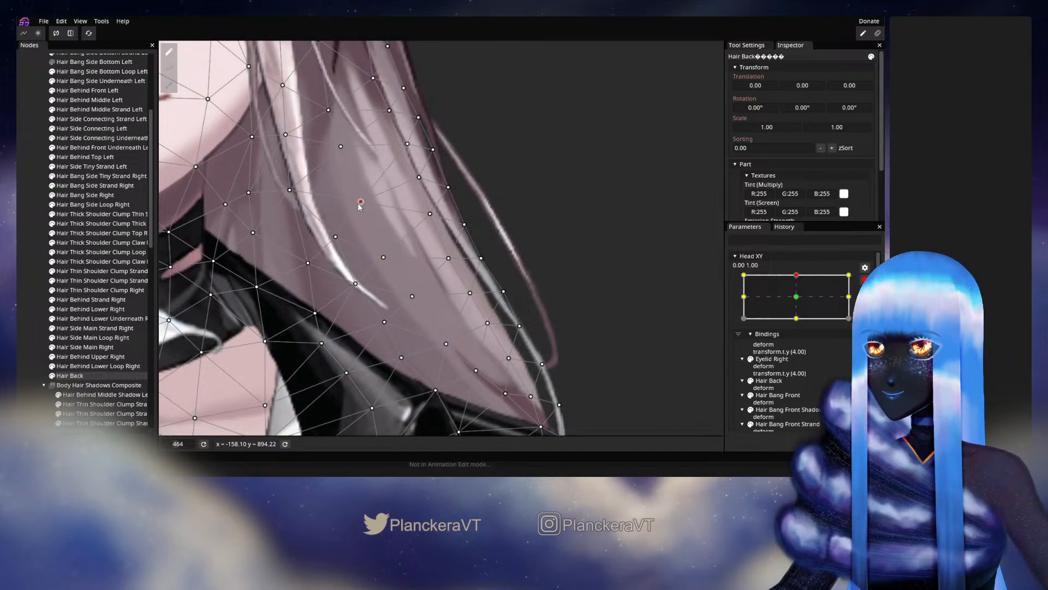
drag(358, 206, 390, 300)
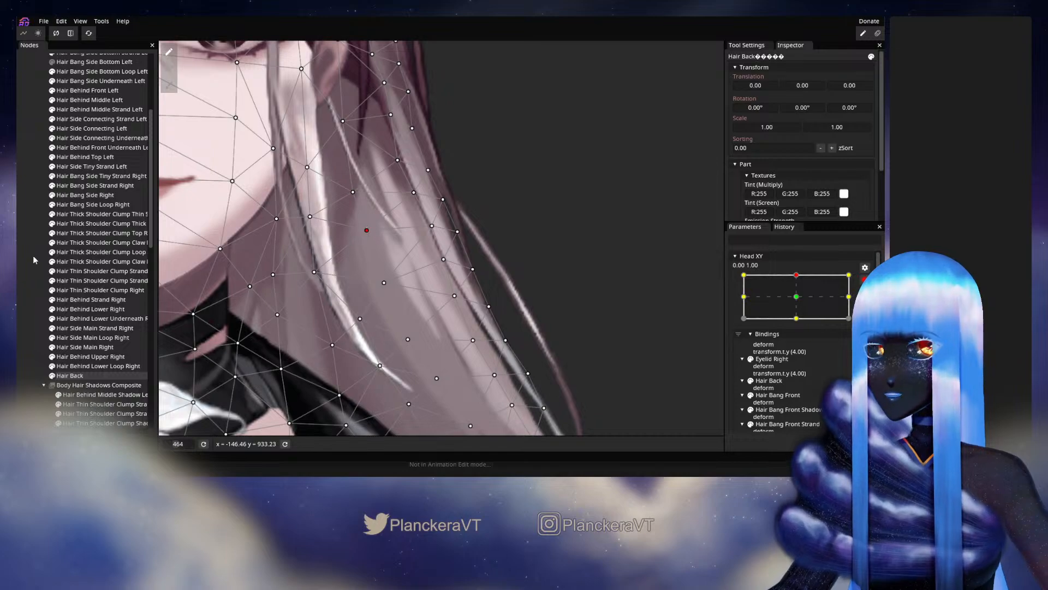
Deselect the mesh, preview the hair between the neutral and upward Head XY poses, and reopen keypoint 0.00, 1.00 for editing
click(579, 272)
scroll(578, 267, down, 5)
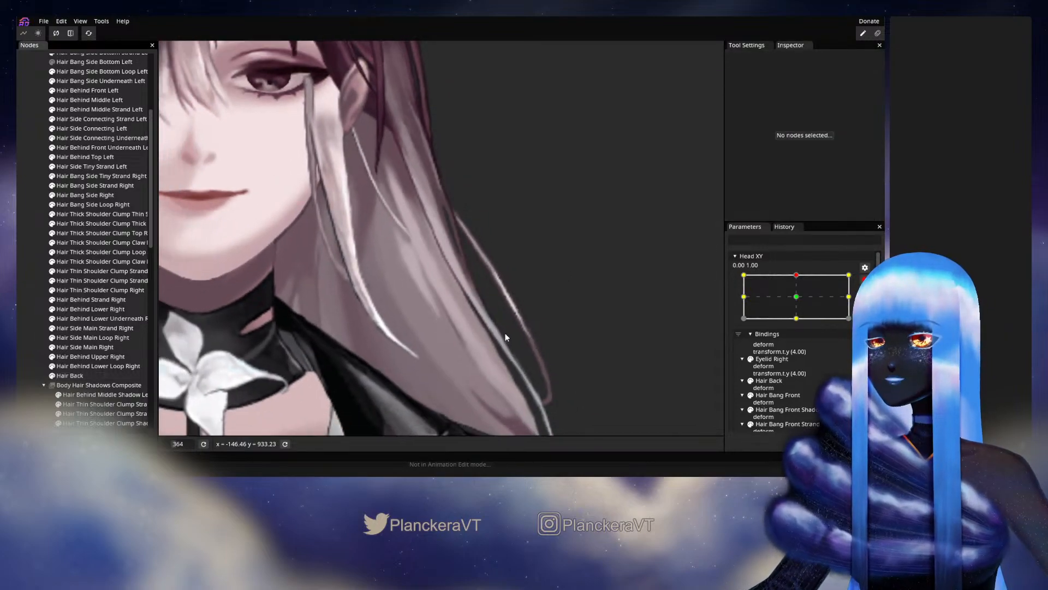
scroll(543, 331, down, 7)
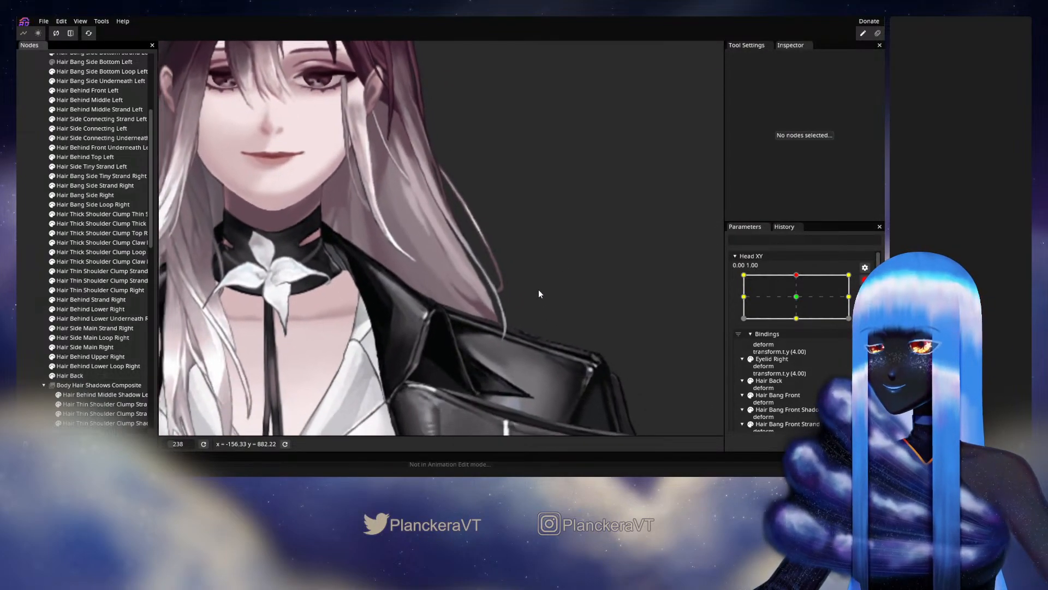
scroll(540, 277, down, 2)
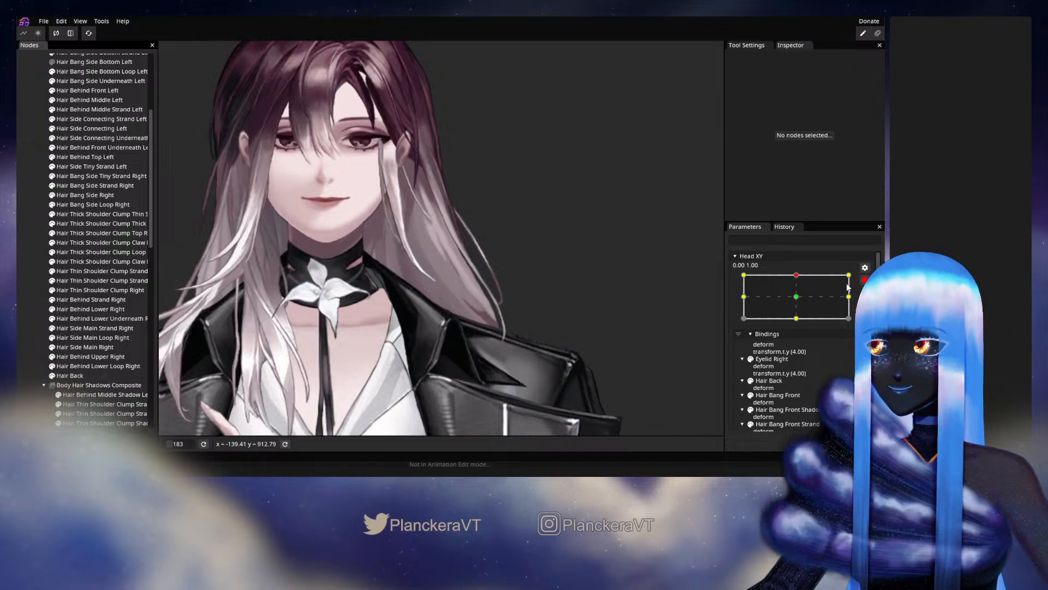
scroll(860, 283, up, 1)
mouse_move(798, 301)
mouse_down()
mouse_move(800, 325)
mouse_move(795, 301)
mouse_up()
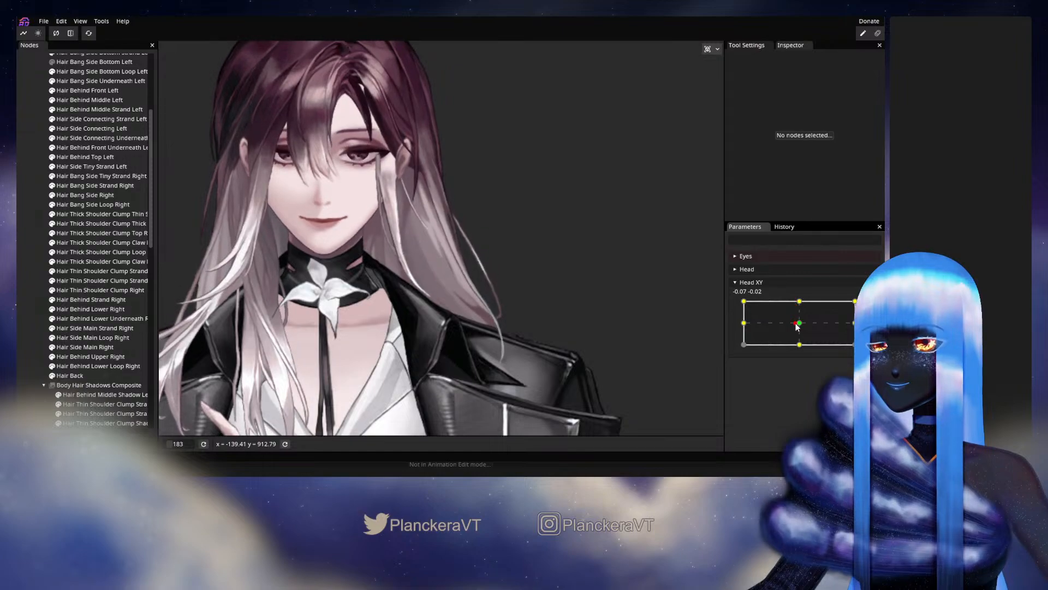
click(871, 306)
scroll(464, 369, up, 6)
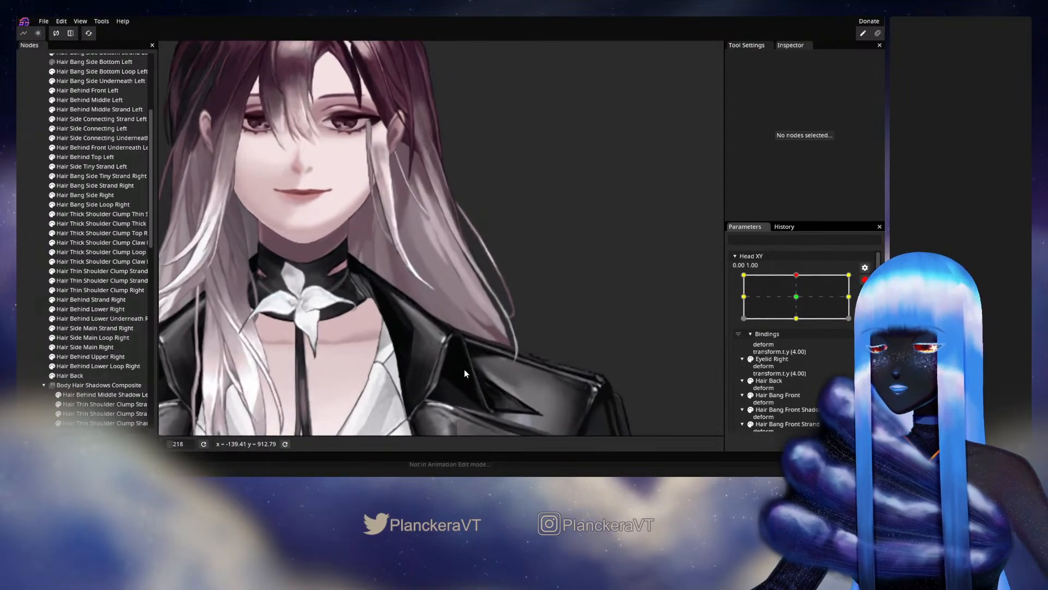
drag(464, 369, 414, 273)
scroll(426, 302, up, 4)
scroll(426, 302, up, 3)
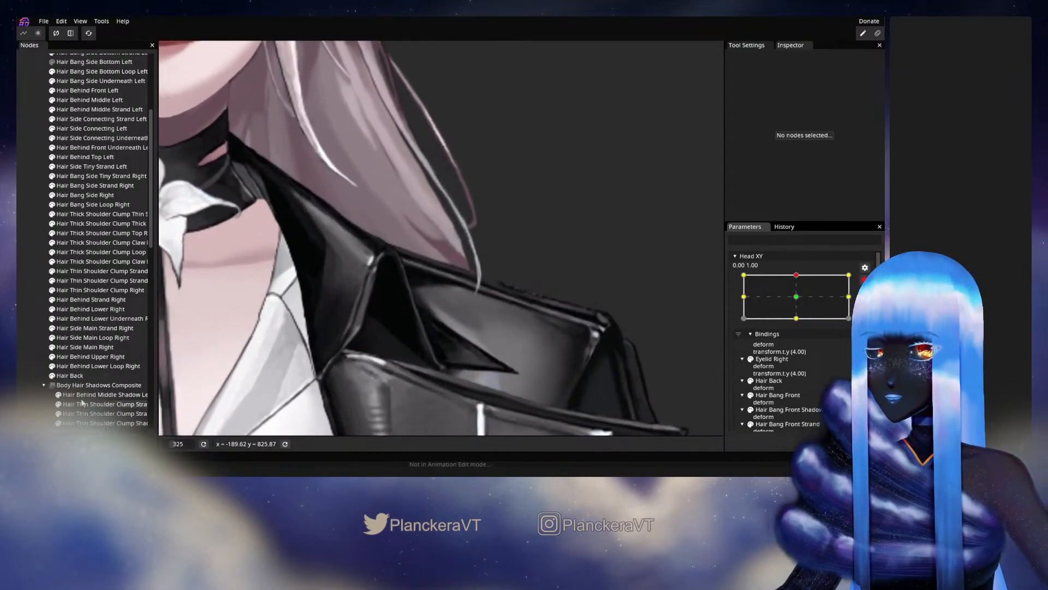
Reselect Hair Back, adjust the edge vertex at the lock's tip where it meets the shoulder, and deselect the mesh
click(69, 375)
scroll(531, 278, up, 2)
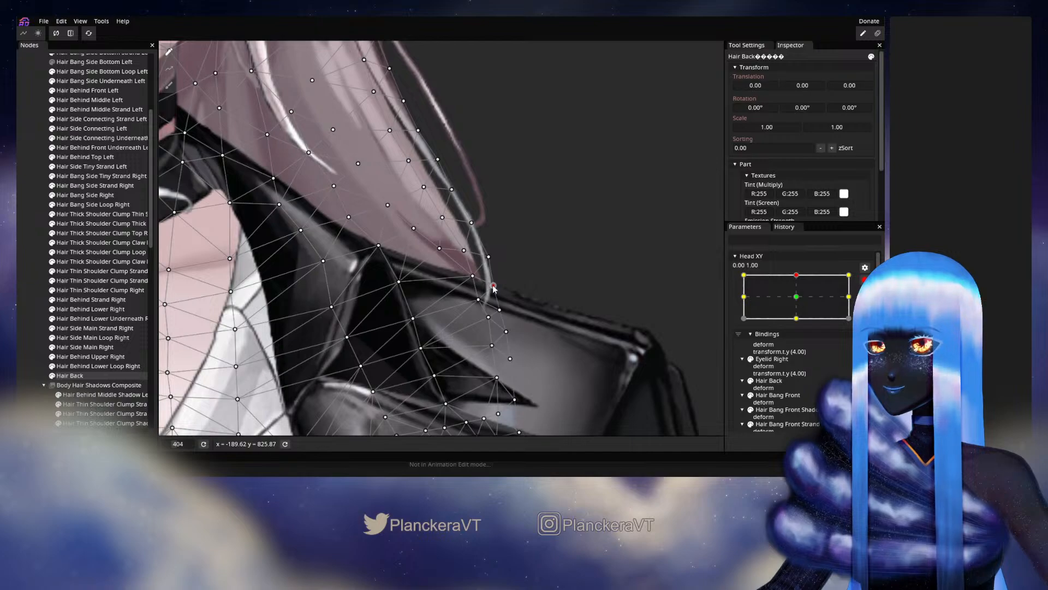
click(21, 264)
scroll(486, 281, down, 4)
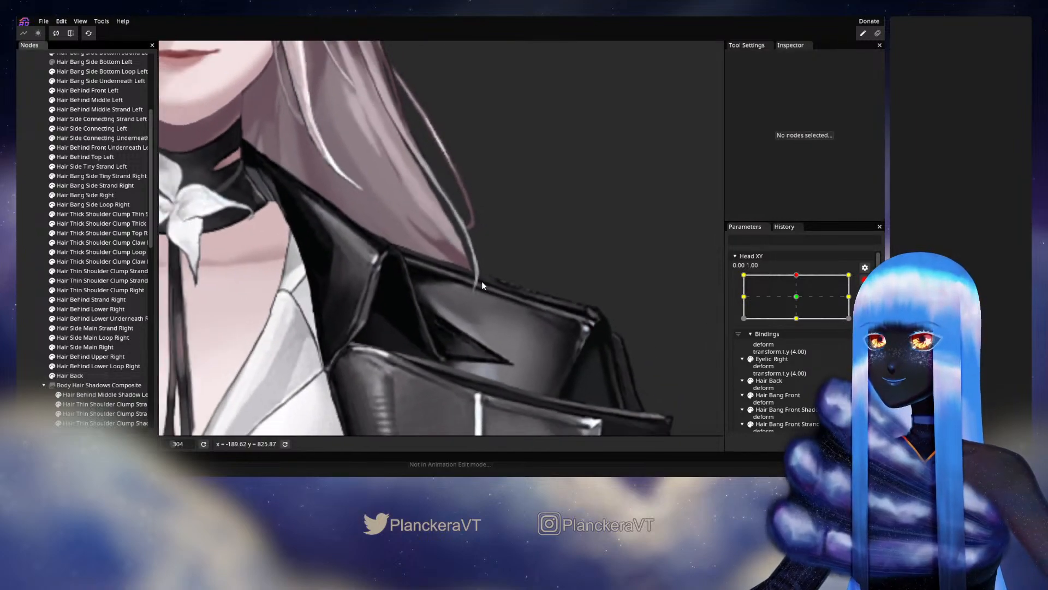
scroll(478, 273, down, 2)
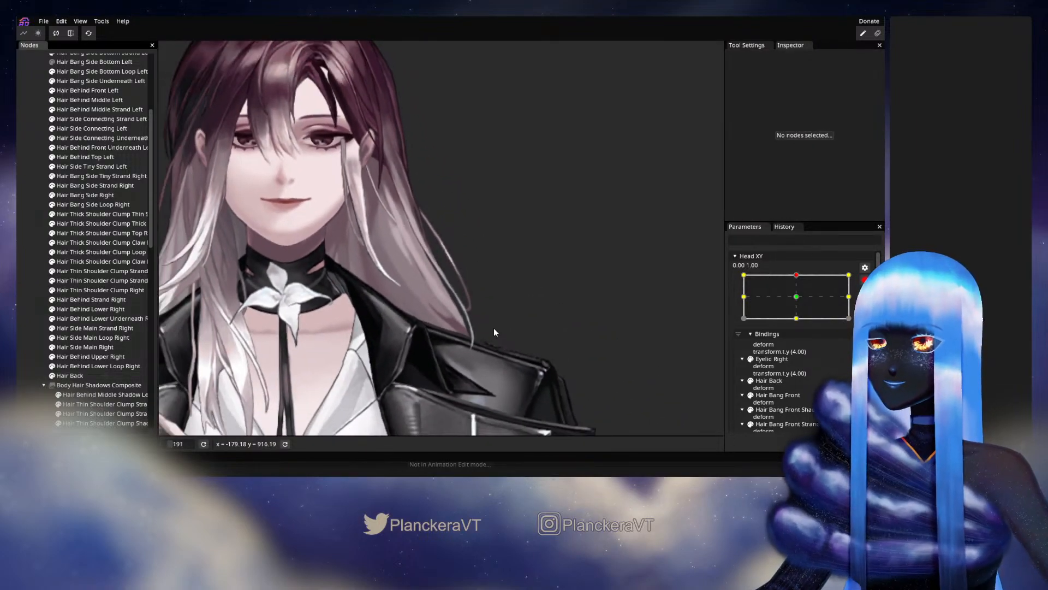
Preview the hair while moving Head XY from 0.00, 1.00 to -1.00, 1.00, and open that keypoint for editing
click(864, 279)
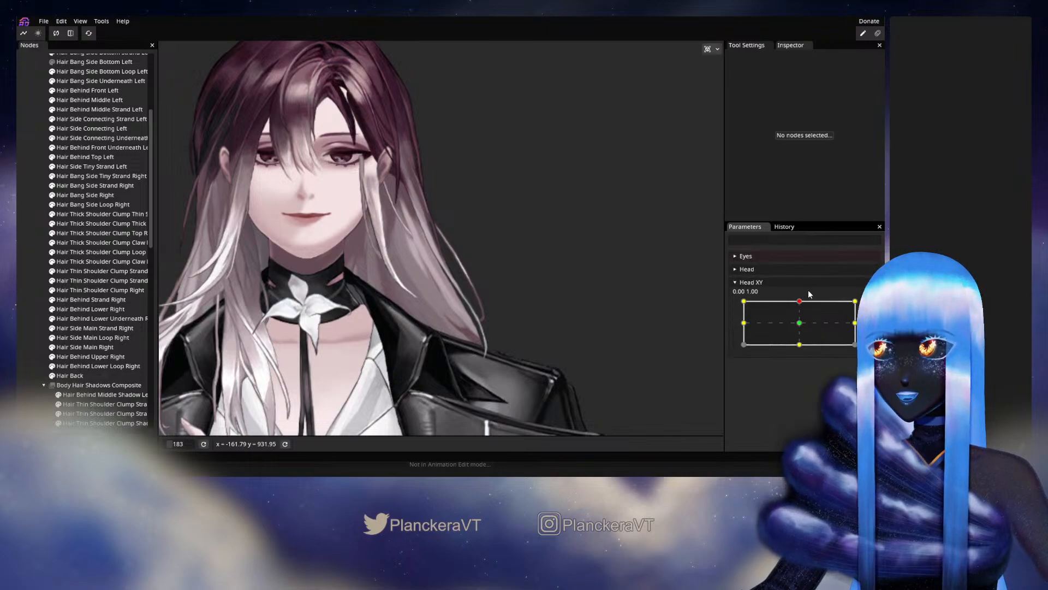
drag(800, 304, 744, 301)
scroll(795, 388, down, 2)
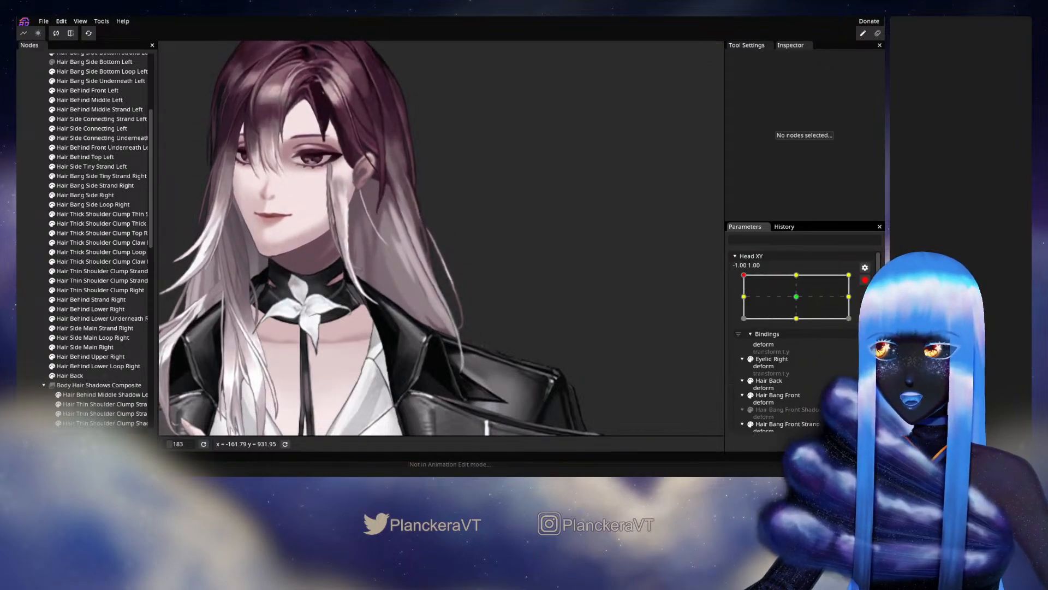
Try unsetting the Hair Back deform at Head XY keypoint -1.00, 1.00, and undo it
right_click(772, 381)
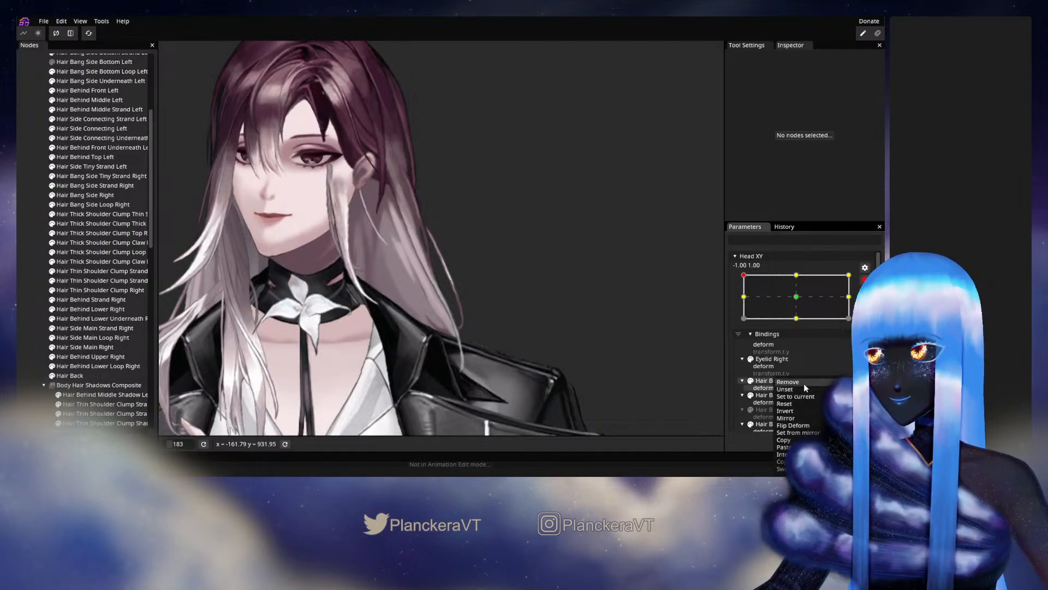
click(796, 388)
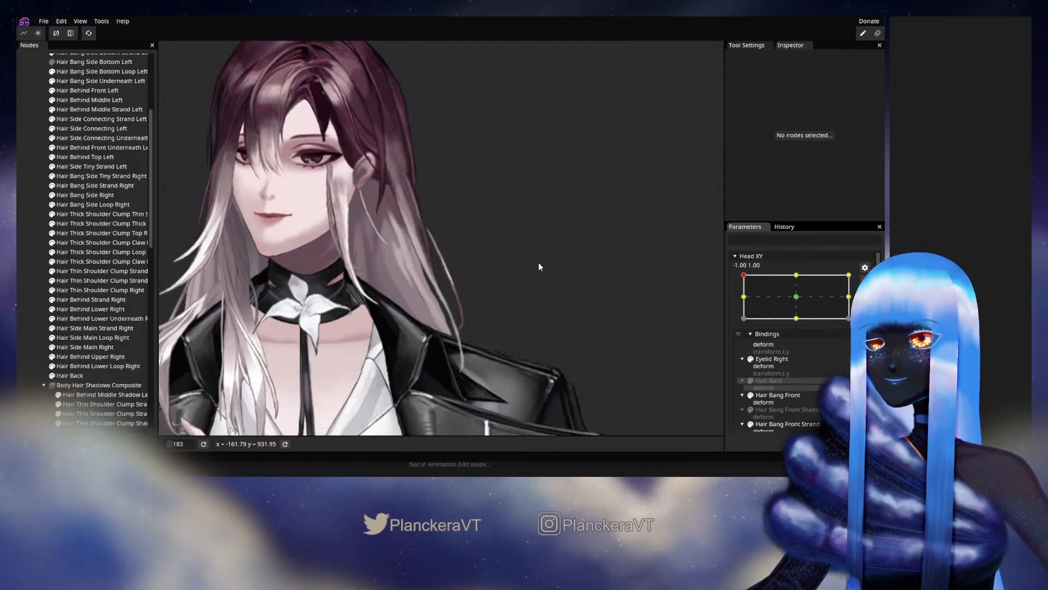
key(ctrl+z)
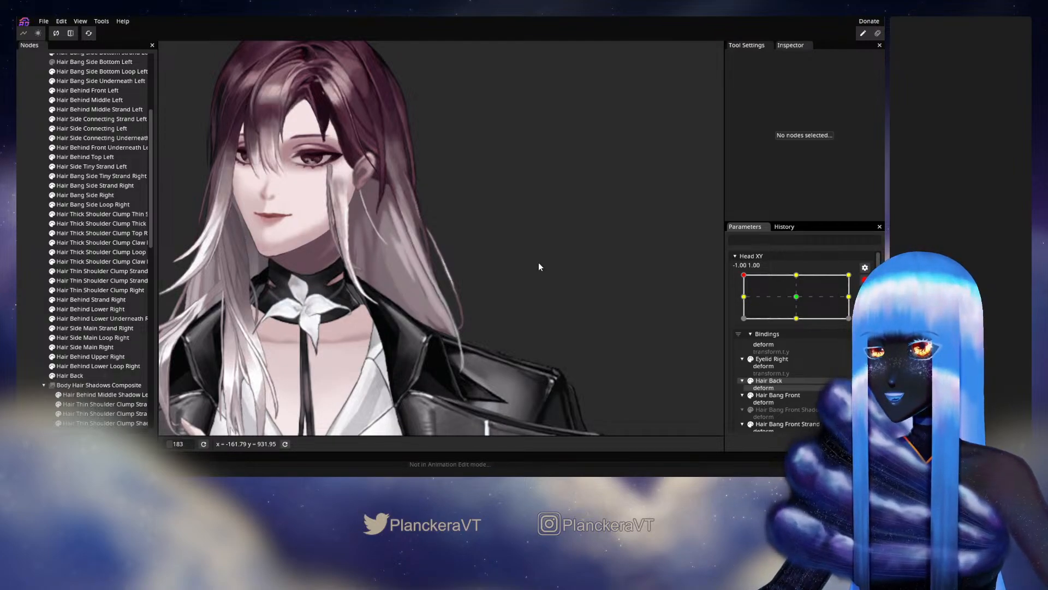
Preview the hair across the Head XY poses around -1.00, 1.00 and back to 0.00, 1.00, and reopen that keypoint
click(864, 280)
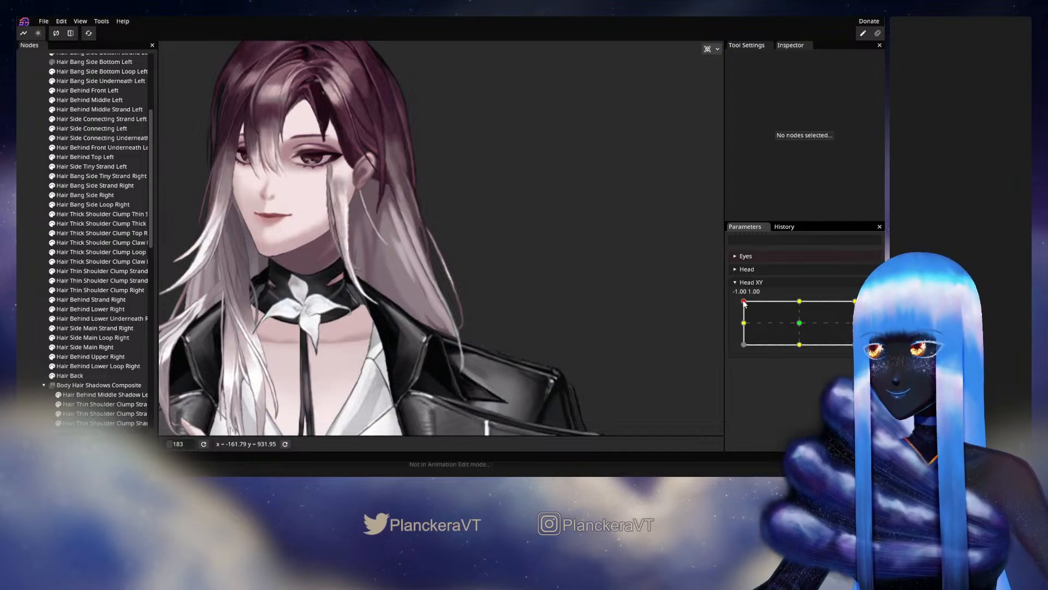
drag(744, 301, 742, 332)
mouse_move(745, 312)
mouse_down()
mouse_move(747, 326)
mouse_move(796, 319)
mouse_move(800, 303)
mouse_move(800, 323)
mouse_move(800, 300)
mouse_up()
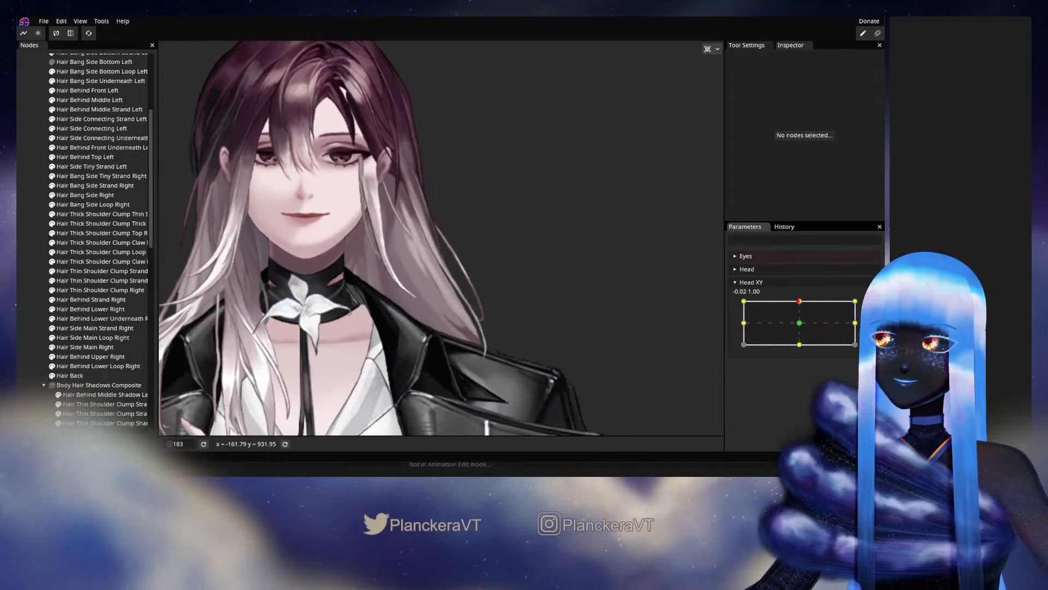
scroll(802, 338, down, 1)
scroll(436, 322, up, 5)
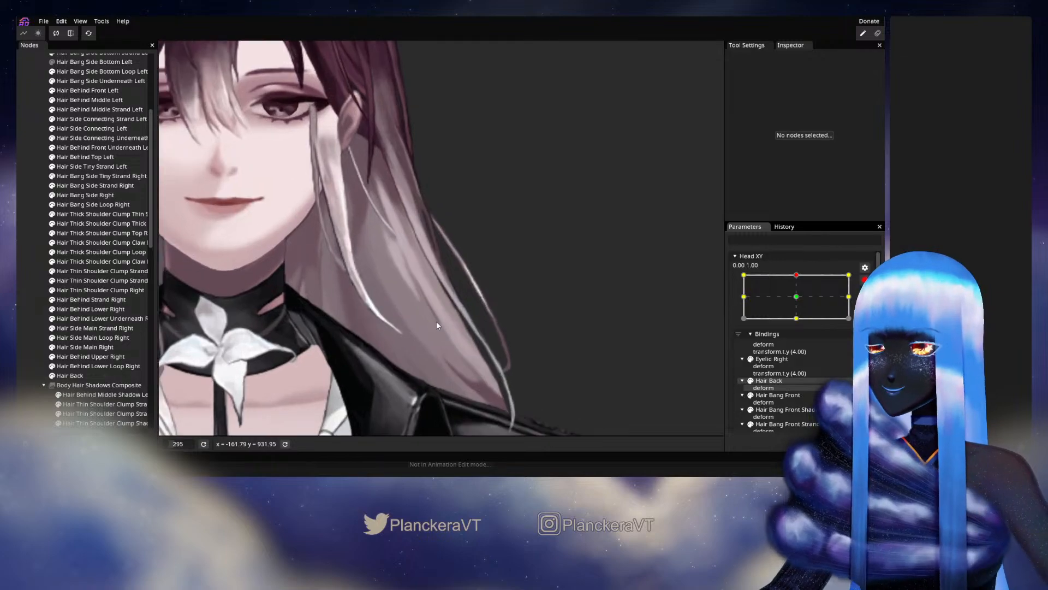
Compare the hair with Head XY keypoint 0.00, 0.00, return to 0.00, 1.00, and adjust a Hair Back vertex inside the lock's outer edge
scroll(415, 322, up, 3)
click(801, 297)
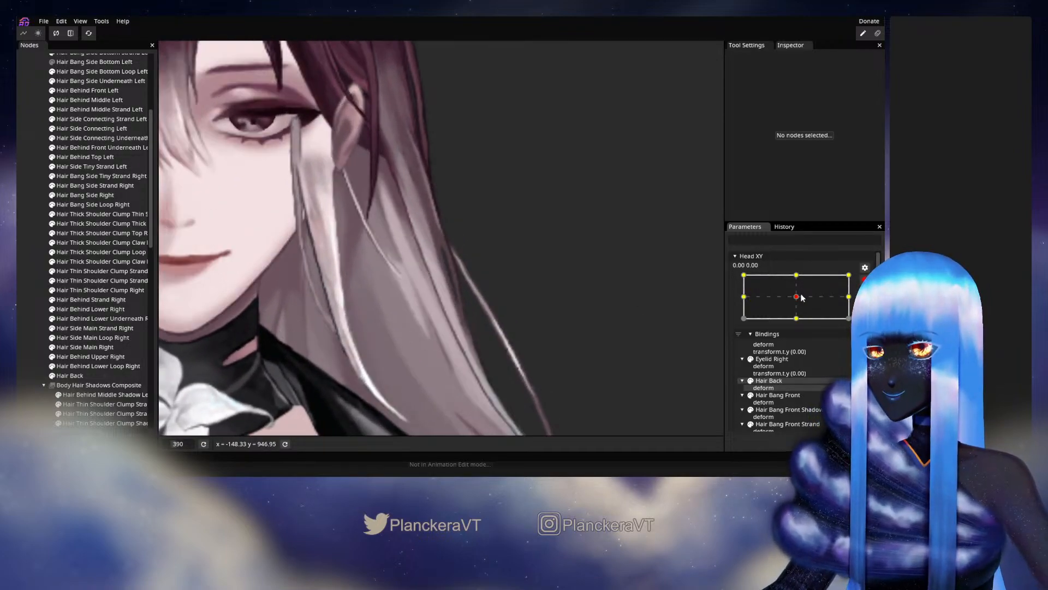
click(797, 275)
click(81, 375)
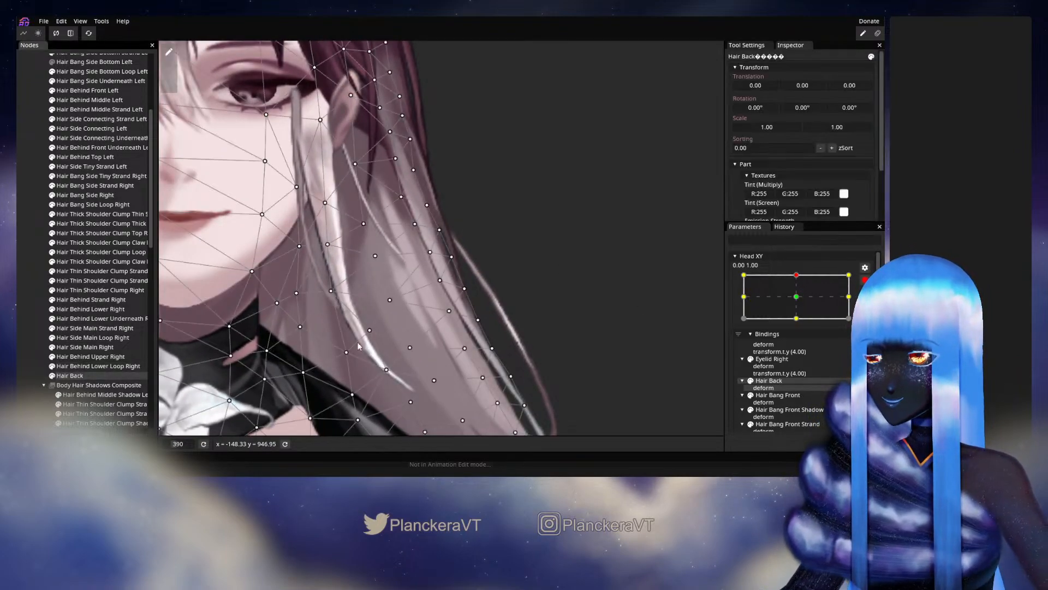
scroll(359, 345, up, 1)
click(451, 320)
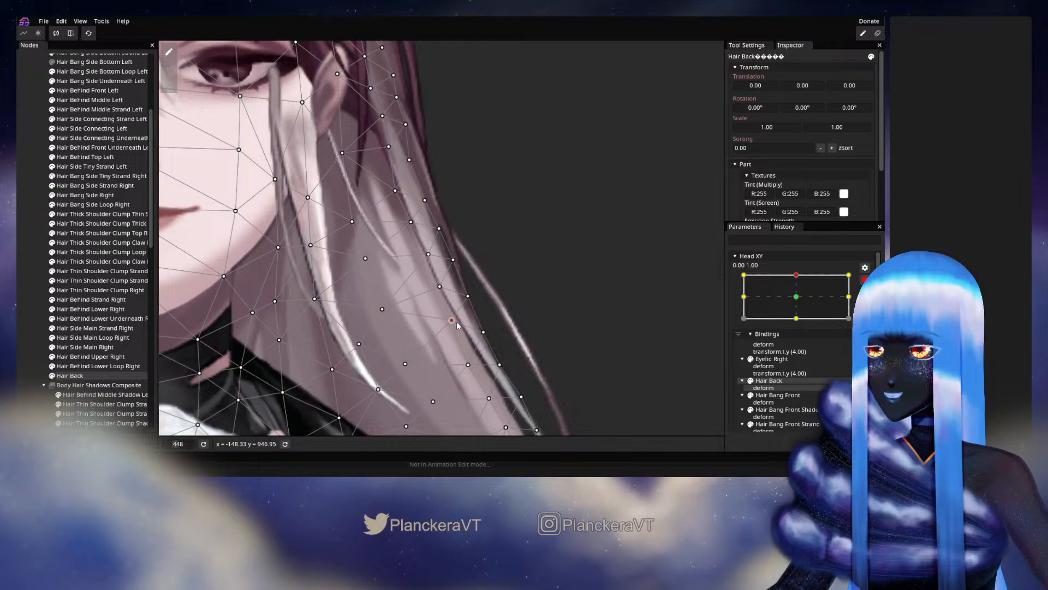
Reposition the Hair Back mesh vertices along the outer hair edge beside the character's left cheek for the Head XY 0.00, 1.00 pose
drag(457, 322, 454, 322)
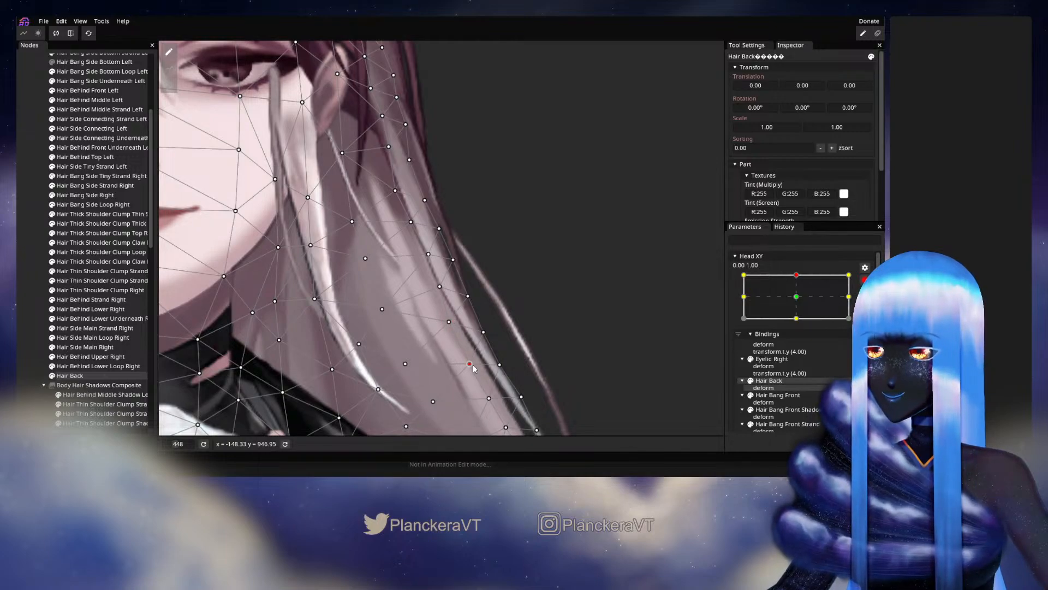
drag(475, 368, 447, 334)
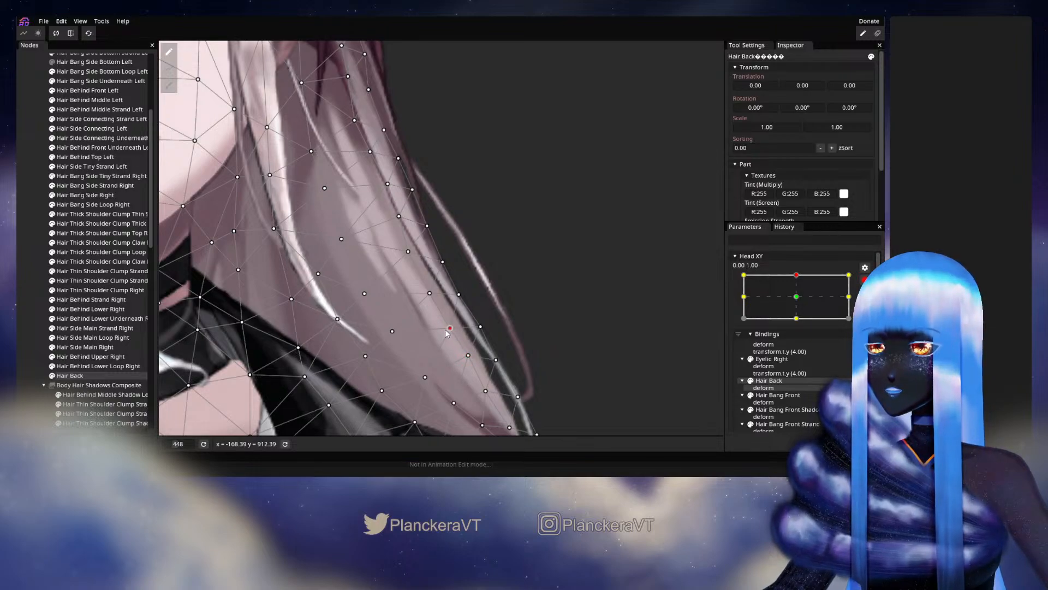
drag(483, 398, 503, 367)
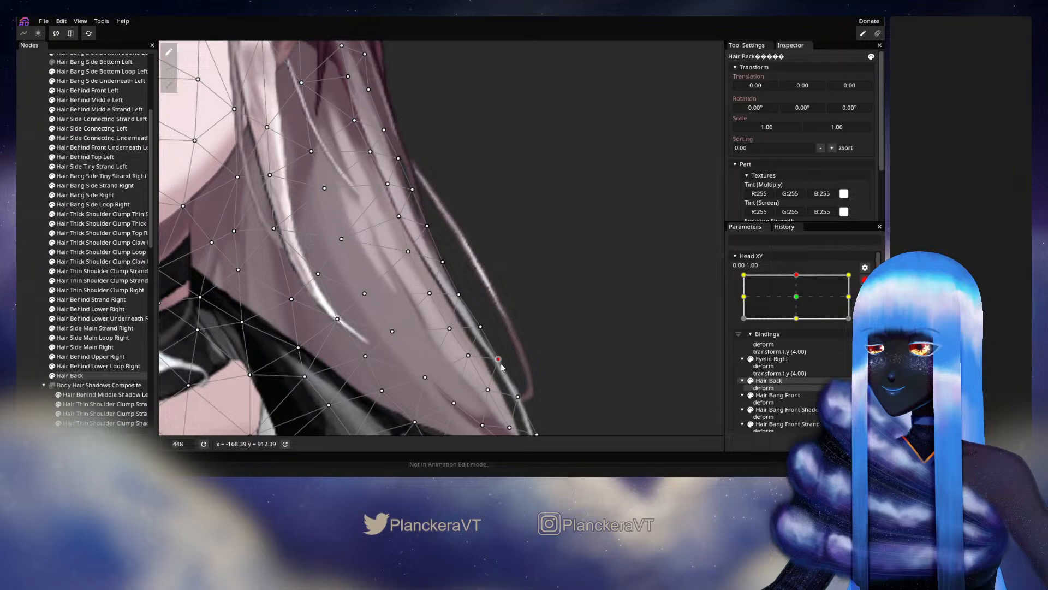
scroll(430, 276, up, 1)
click(414, 272)
drag(417, 276, 420, 276)
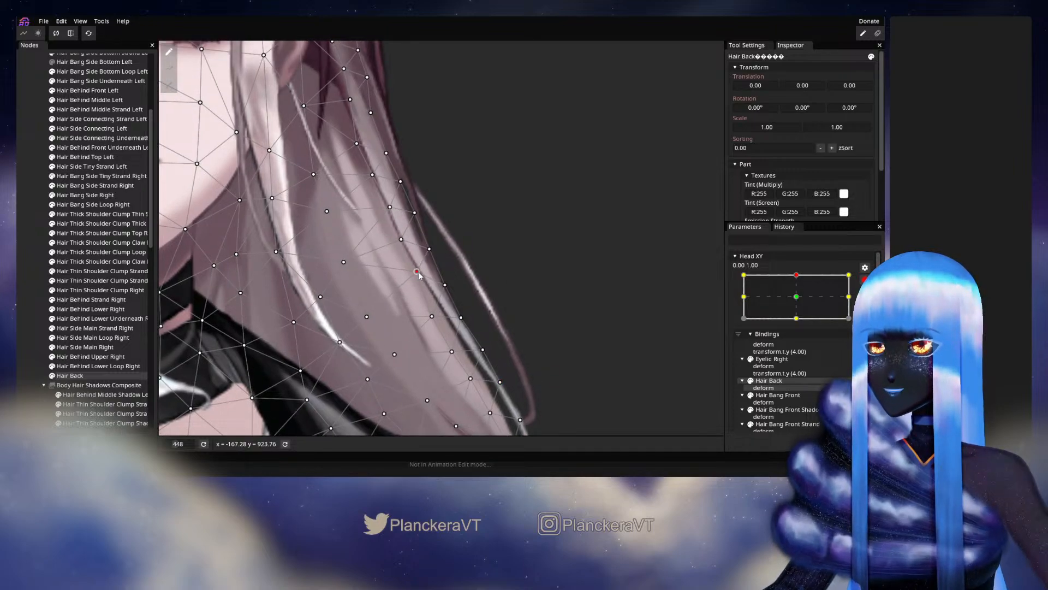
drag(402, 236, 409, 214)
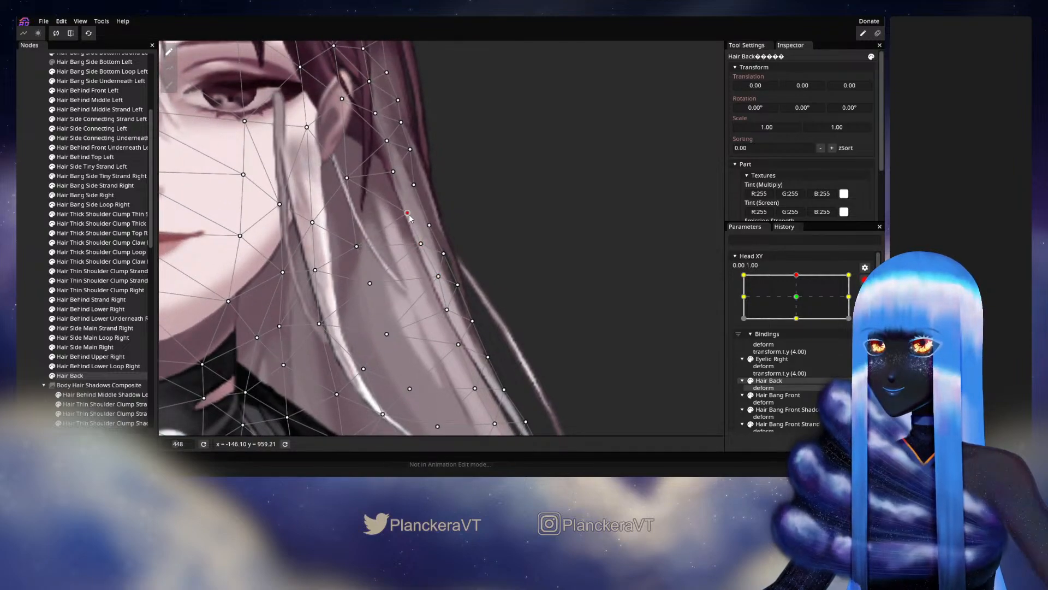
Nudge the Hair Back vertices from below the ear down to the shoulder to smooth the inner hair shading
drag(350, 179, 355, 179)
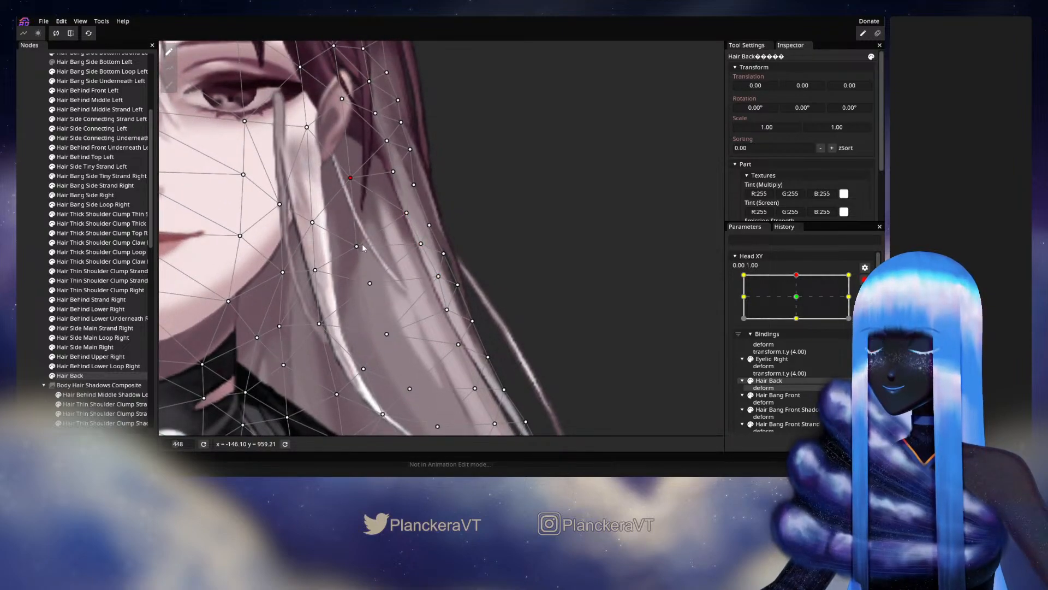
drag(363, 247, 358, 228)
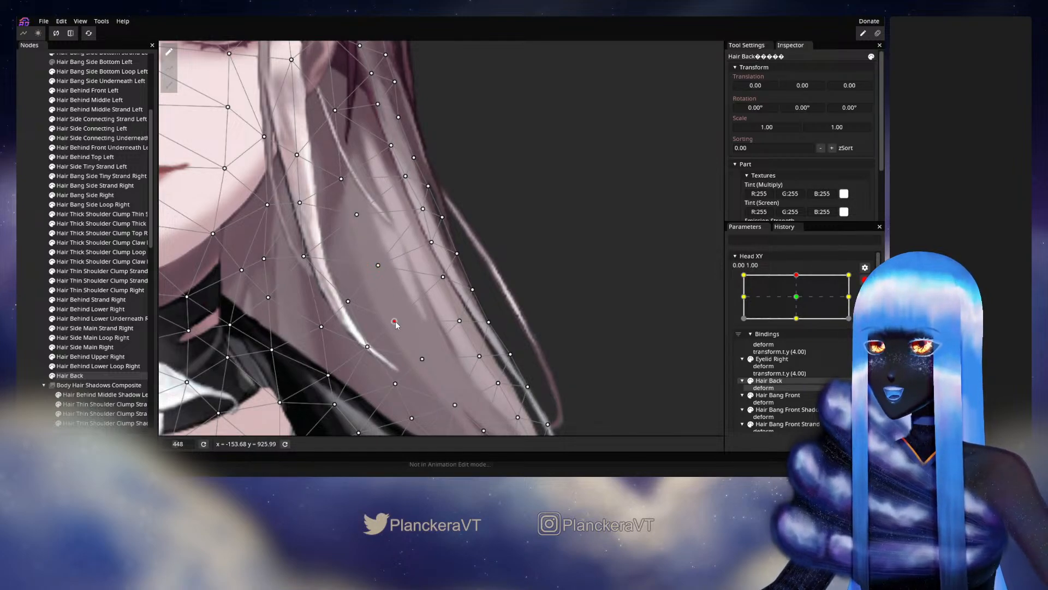
drag(399, 322, 392, 286)
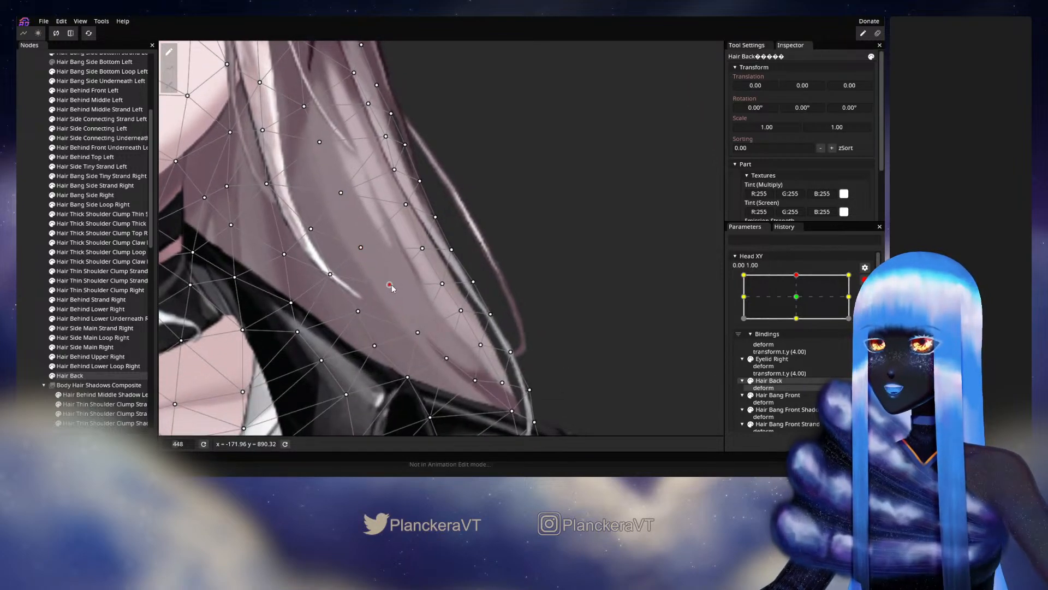
click(424, 247)
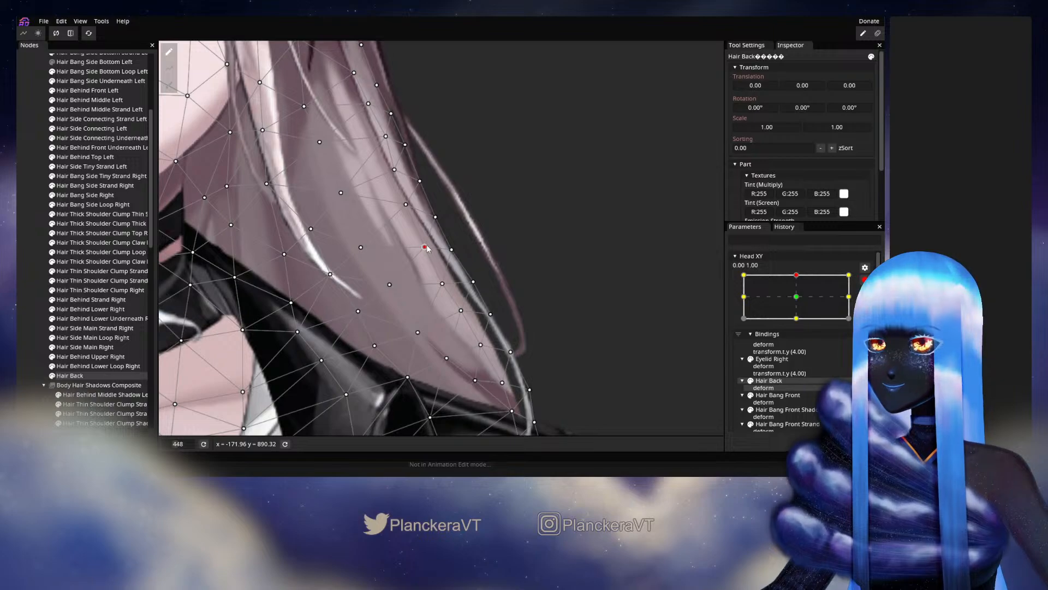
drag(444, 284, 402, 255)
click(407, 241)
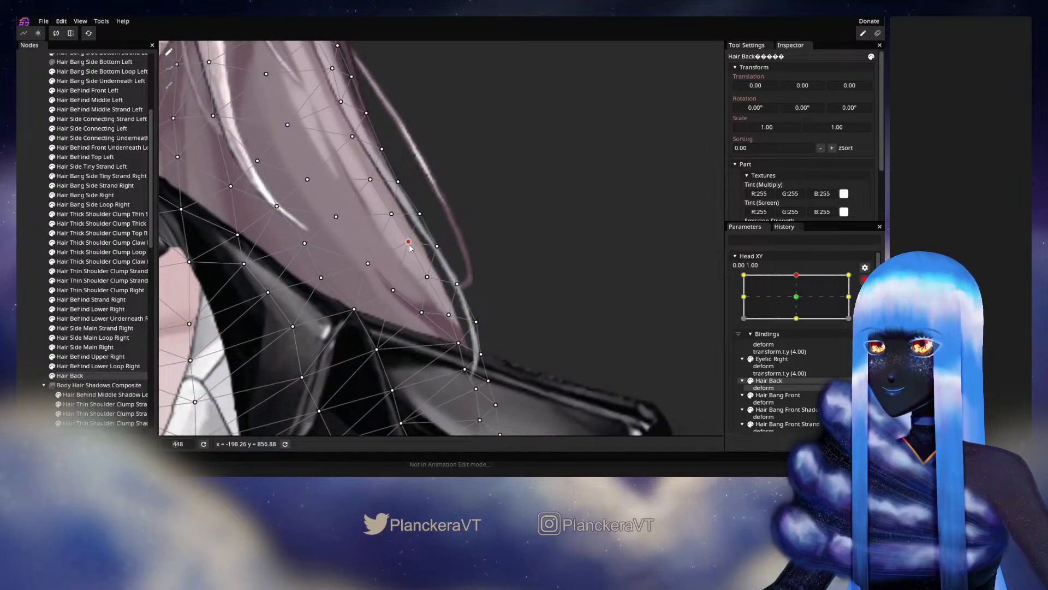
click(427, 276)
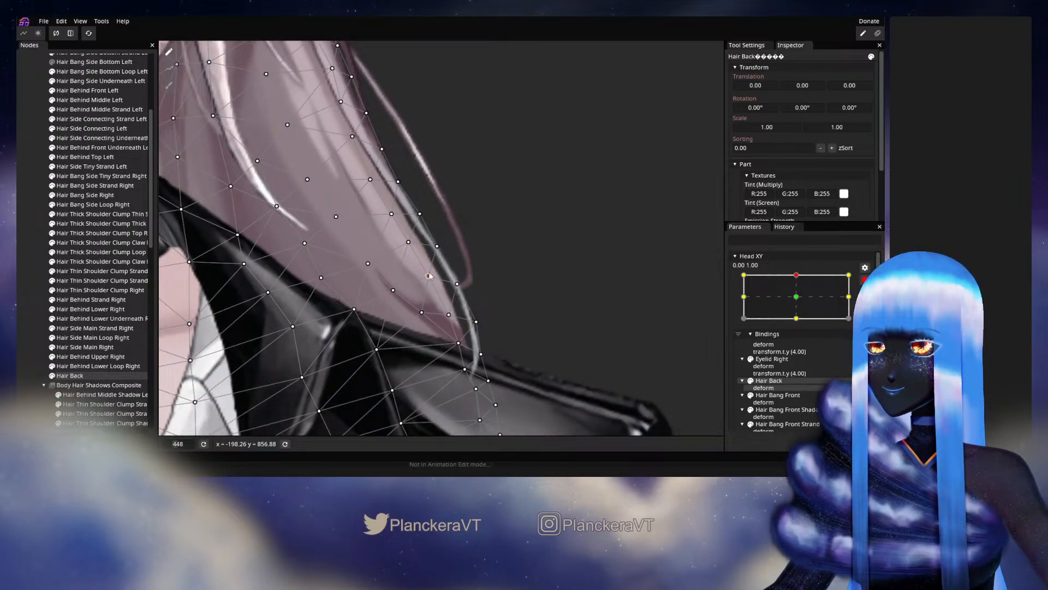
Deselect the part, preview the deformation by moving Head XY around its top-centre keypoint, and resume keypoint editing at 0.00, 1.00
click(18, 274)
scroll(436, 284, down, 4)
drag(441, 290, 558, 377)
scroll(558, 380, down, 1)
drag(535, 328, 529, 354)
scroll(529, 353, down, 2)
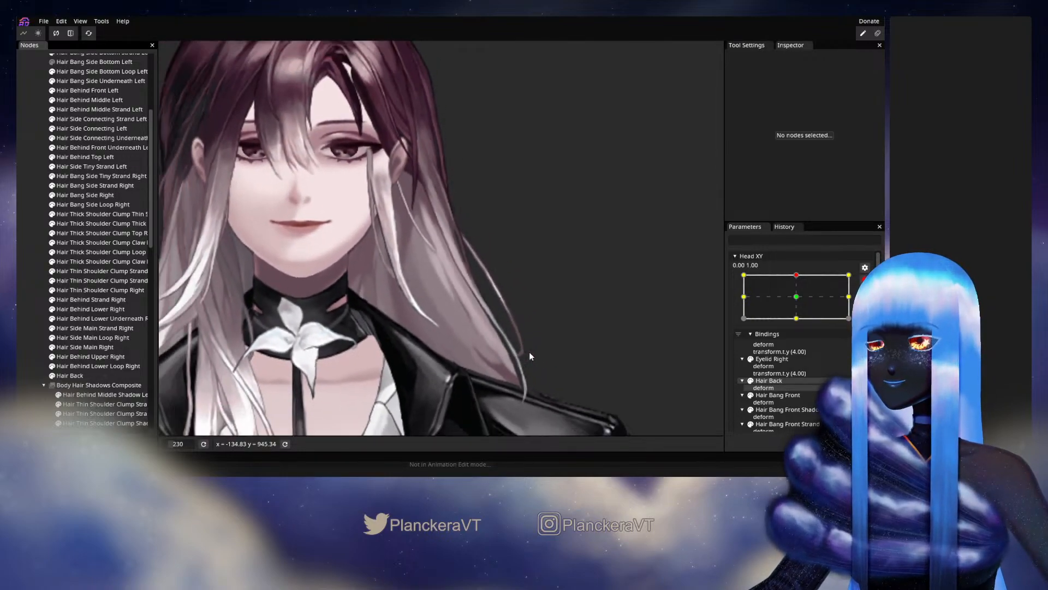
click(864, 280)
mouse_move(800, 301)
mouse_down()
mouse_move(798, 315)
mouse_move(801, 303)
mouse_up()
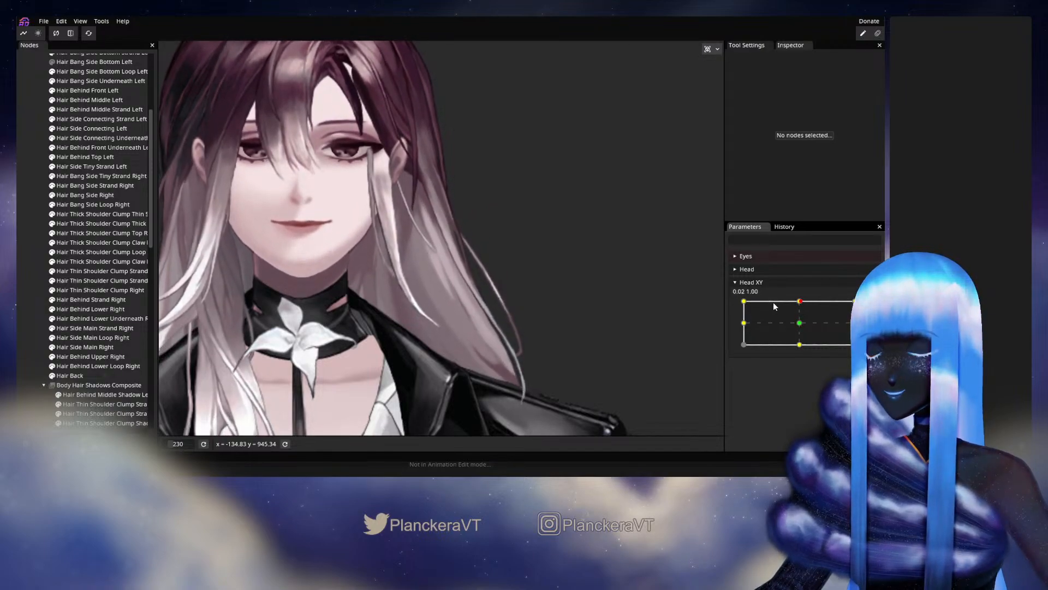
mouse_move(800, 301)
mouse_down()
mouse_move(802, 312)
mouse_move(800, 300)
mouse_up()
click(870, 306)
Reselect Hair Back and adjust its vertices in the middle of the hair above the character's left shoulder
scroll(457, 353, up, 2)
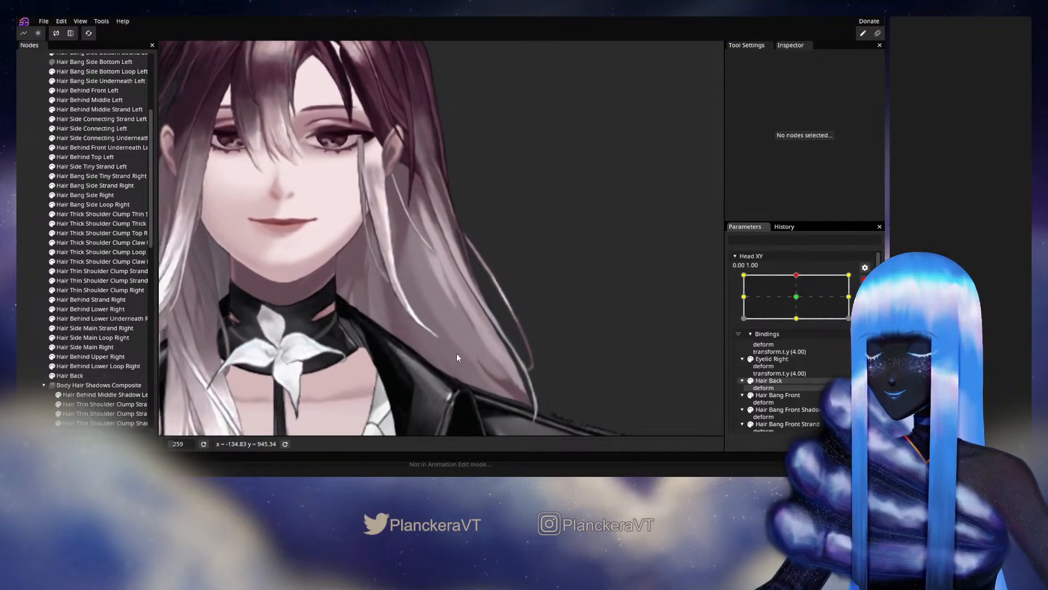
drag(471, 360, 442, 303)
scroll(442, 305, up, 3)
click(99, 376)
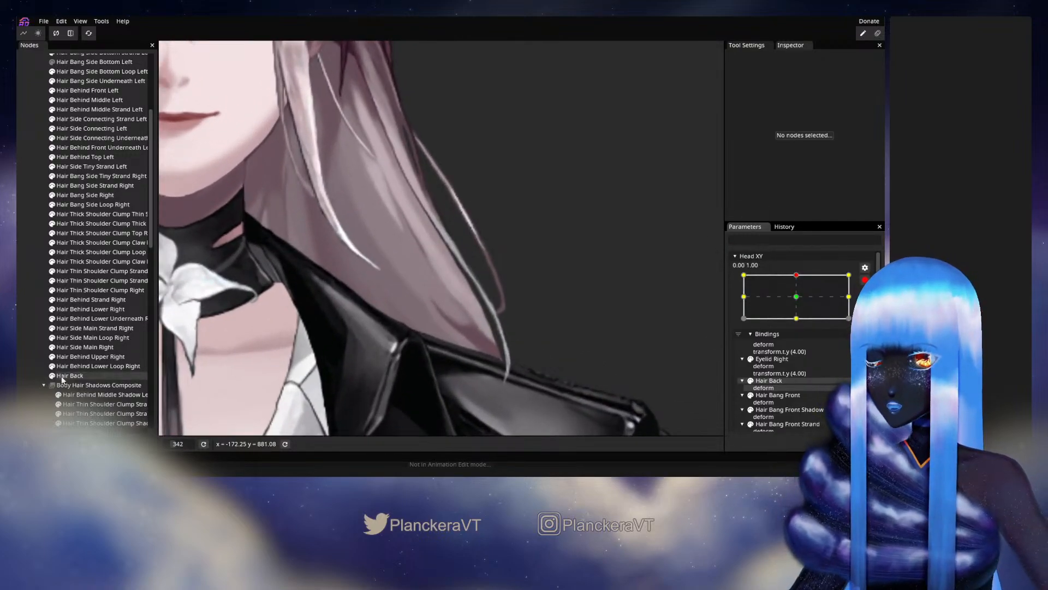
scroll(430, 320, up, 3)
click(460, 292)
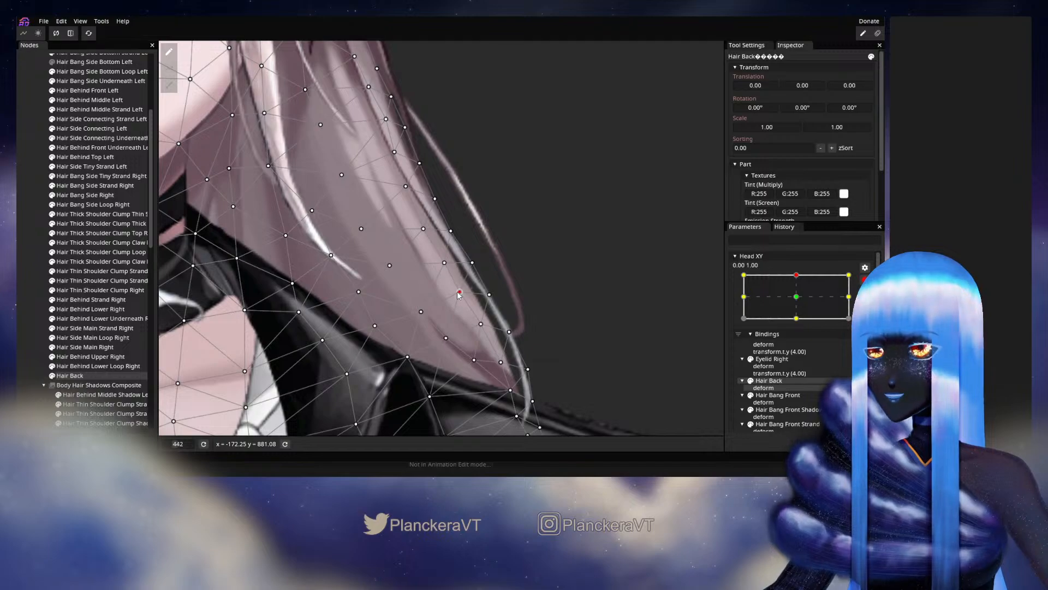
click(422, 229)
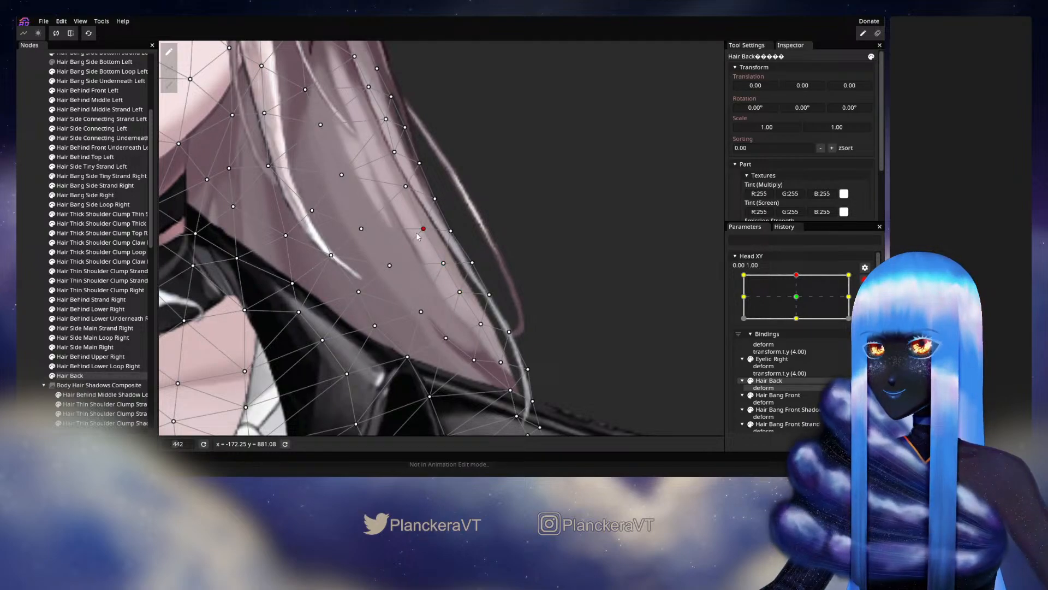
click(389, 266)
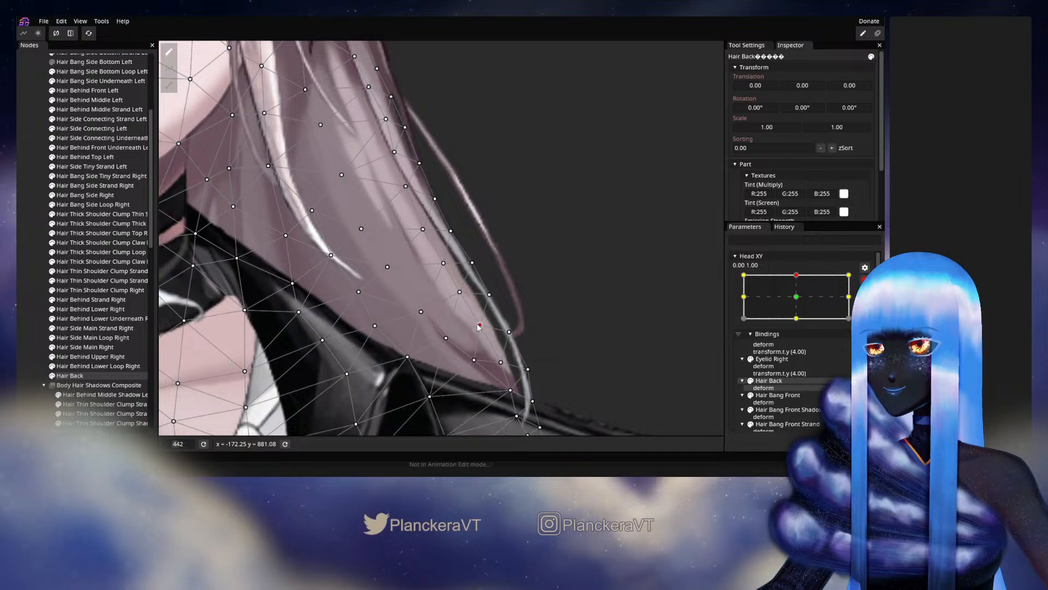
Fine-tune the lower Hair Back vertices near the hair tip resting on the jacket shoulder
drag(481, 324, 479, 325)
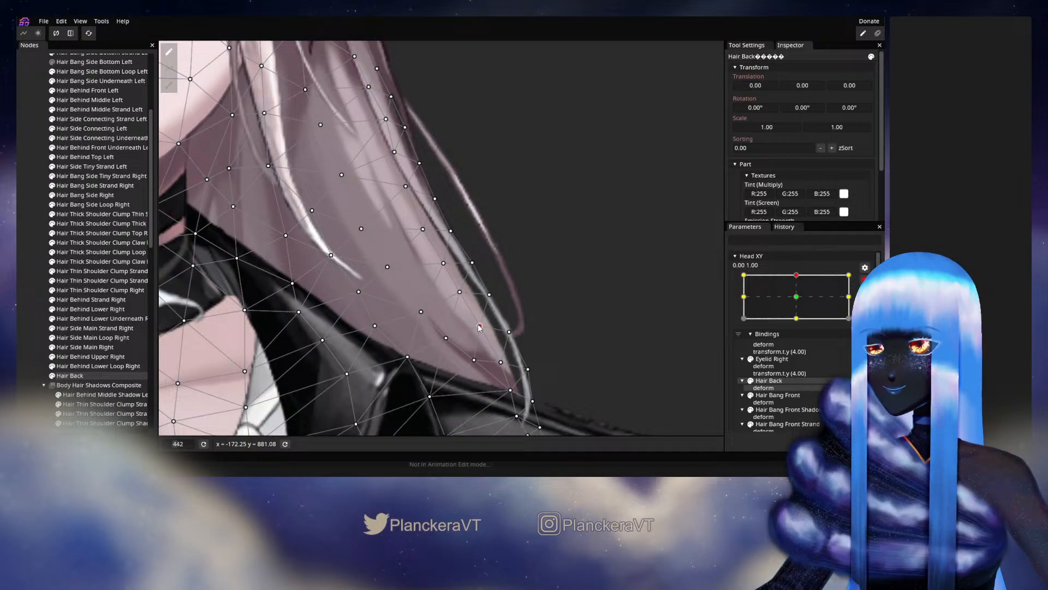
click(447, 338)
click(460, 291)
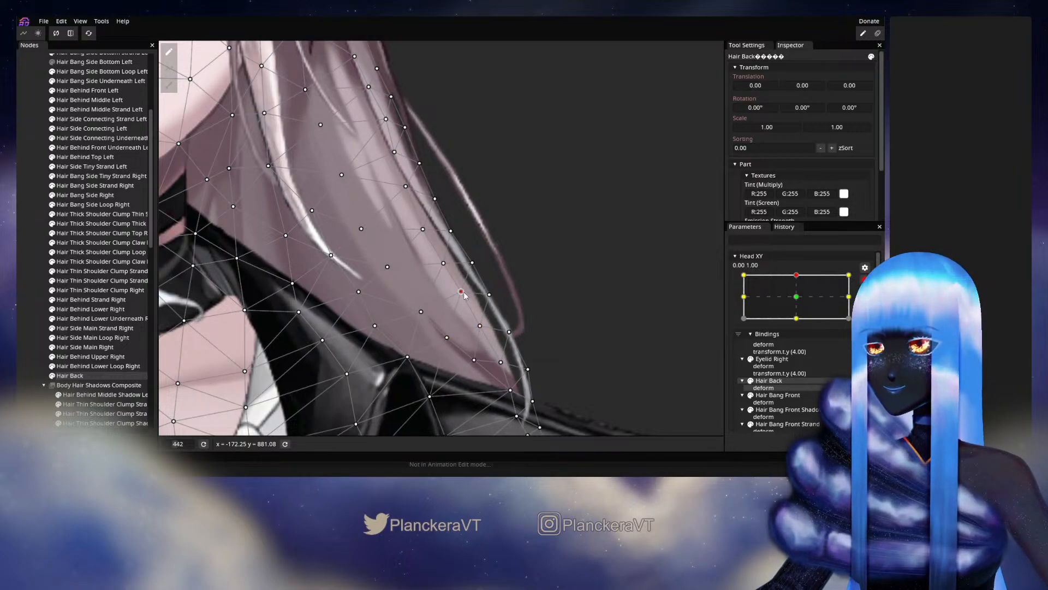
click(475, 360)
click(501, 362)
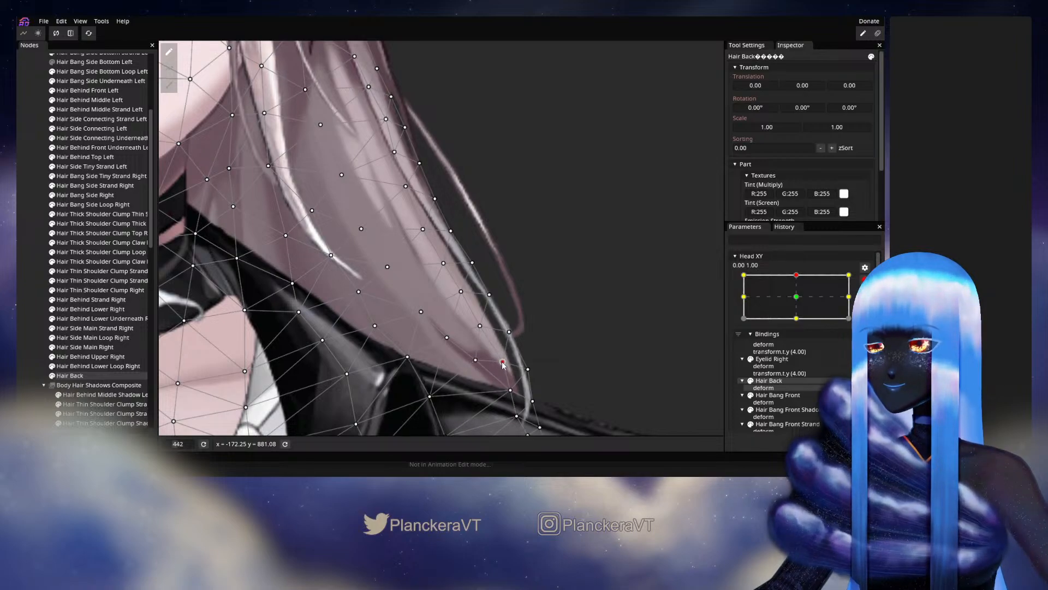
Deselect Hair Back, check the refined hair by moving Head XY slightly off its upper keypoint, and rearm the parameter at 0.00, 1.00
click(32, 303)
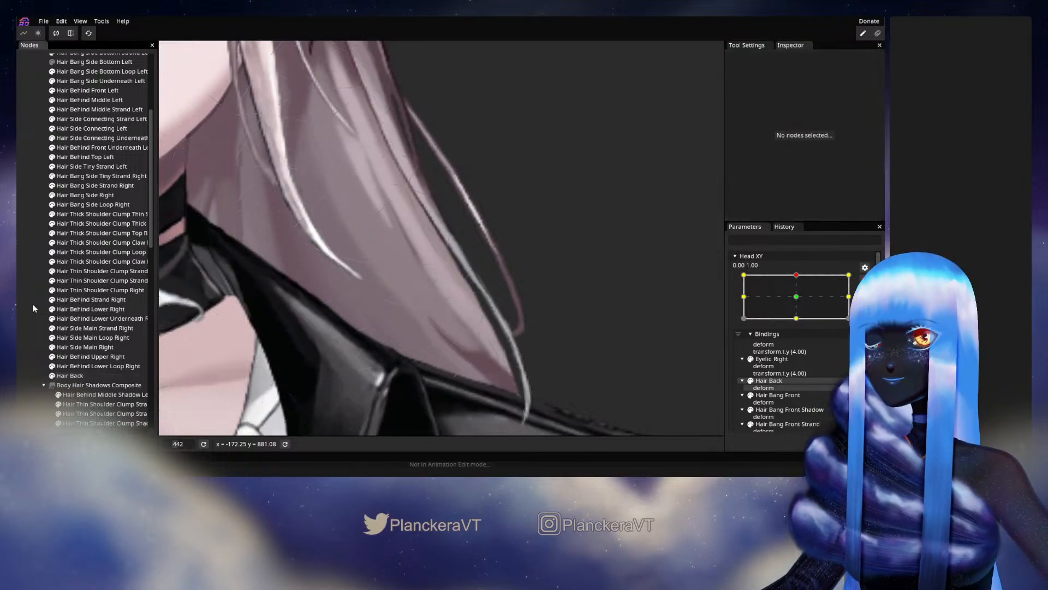
scroll(514, 277, down, 3)
scroll(511, 279, down, 6)
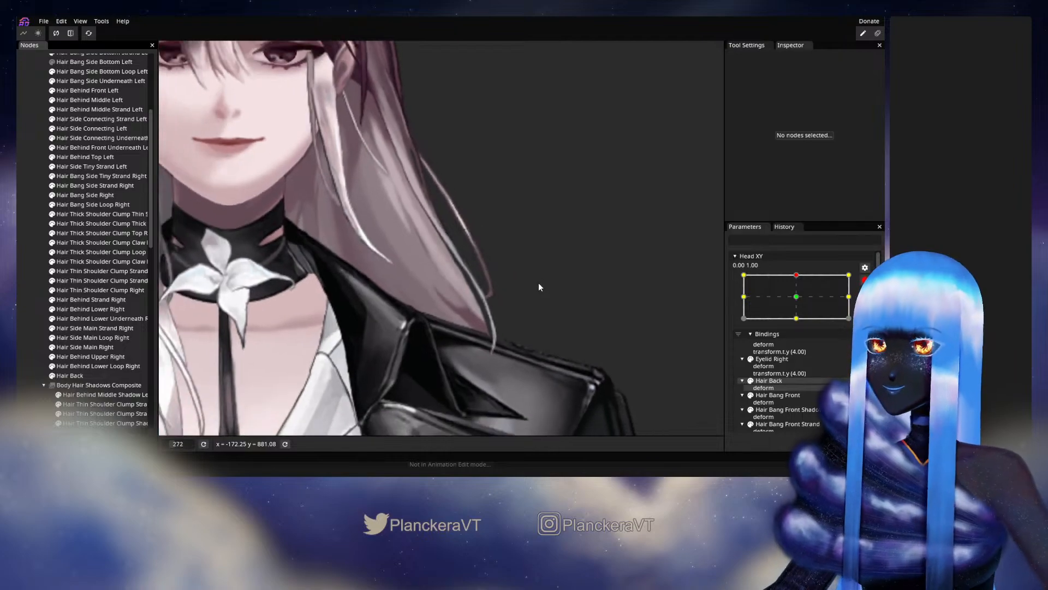
click(865, 279)
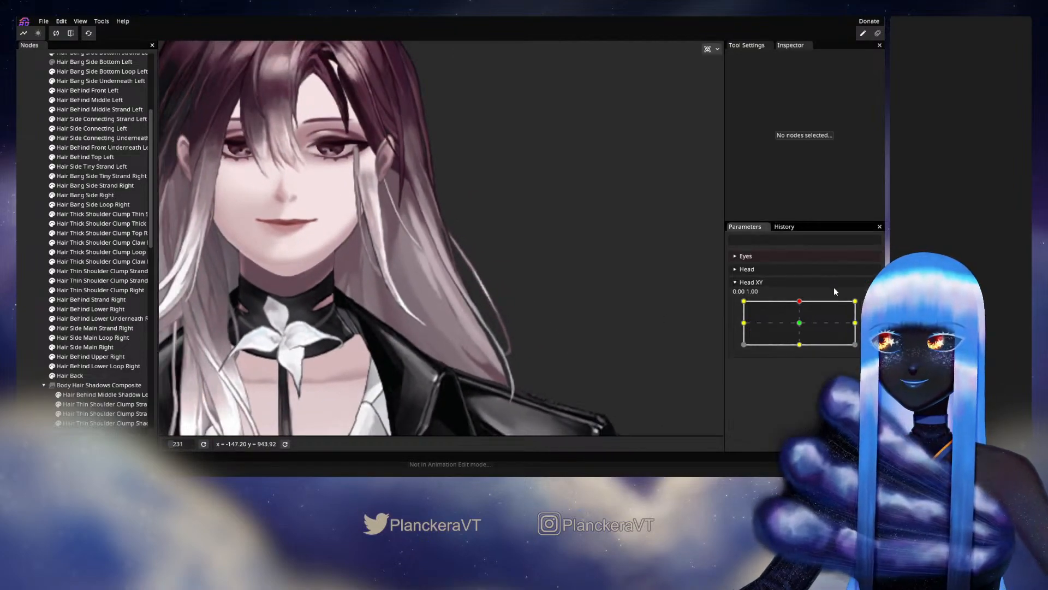
mouse_move(801, 301)
mouse_down()
mouse_move(798, 322)
mouse_move(797, 303)
mouse_up()
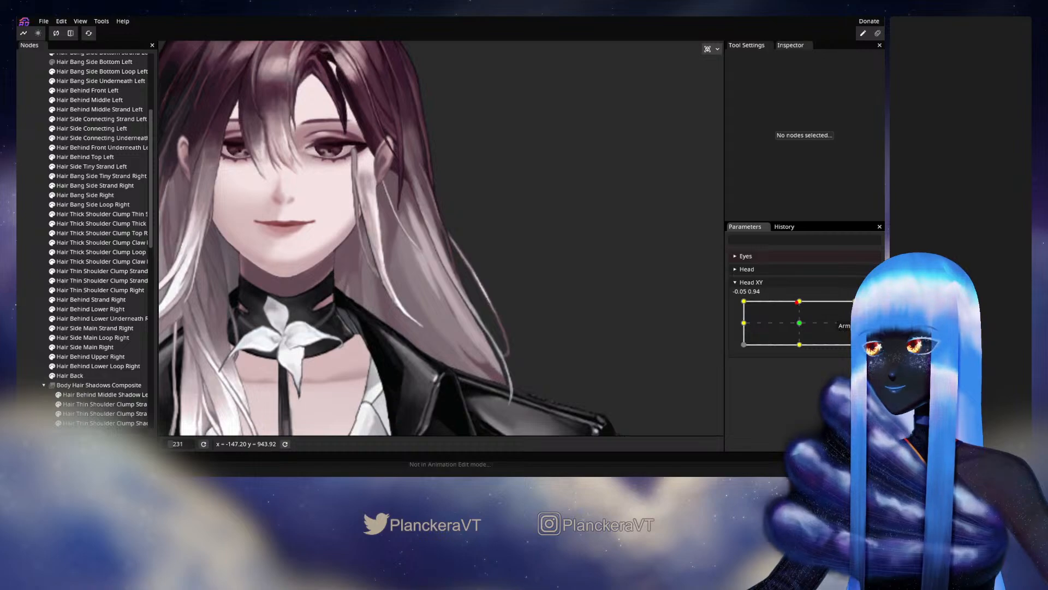
click(865, 306)
Select Hair Back again and make small vertex corrections along the light strand and the inner hair beside it
drag(486, 354, 452, 266)
scroll(386, 310, up, 2)
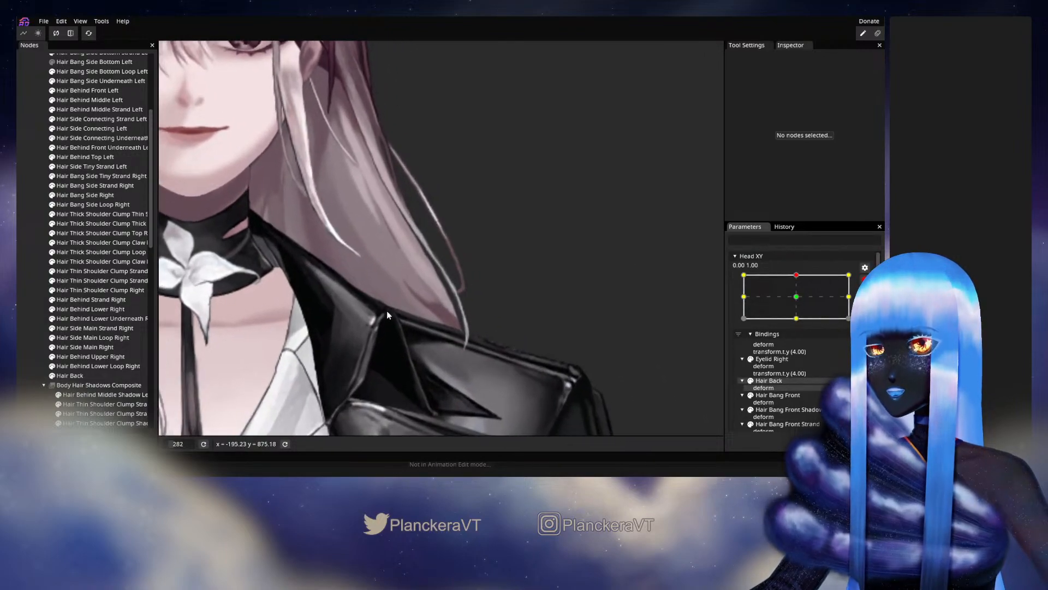
scroll(432, 314, up, 2)
click(70, 376)
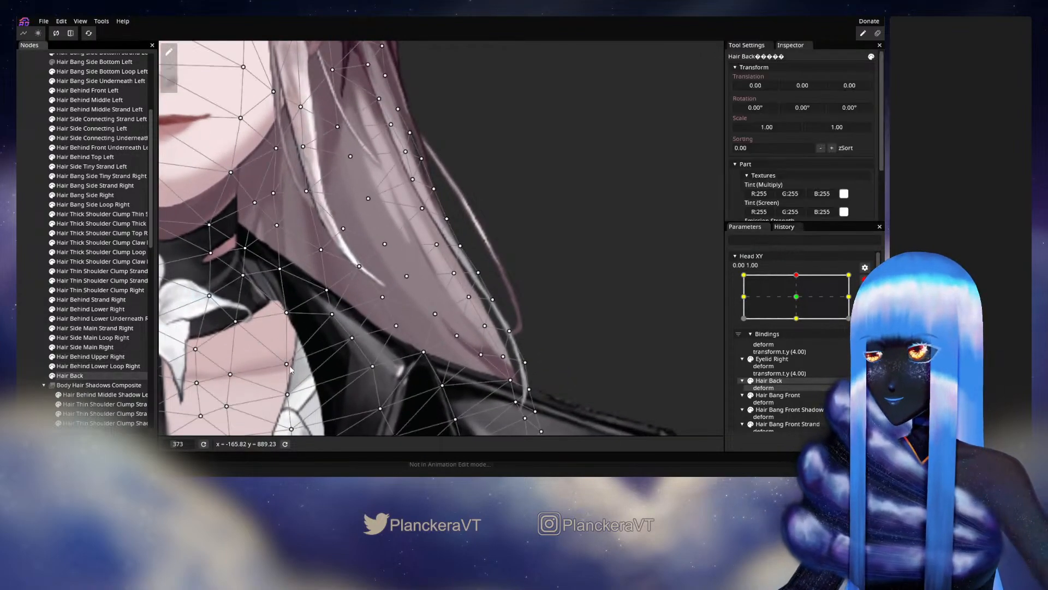
scroll(495, 353, up, 2)
scroll(494, 354, up, 1)
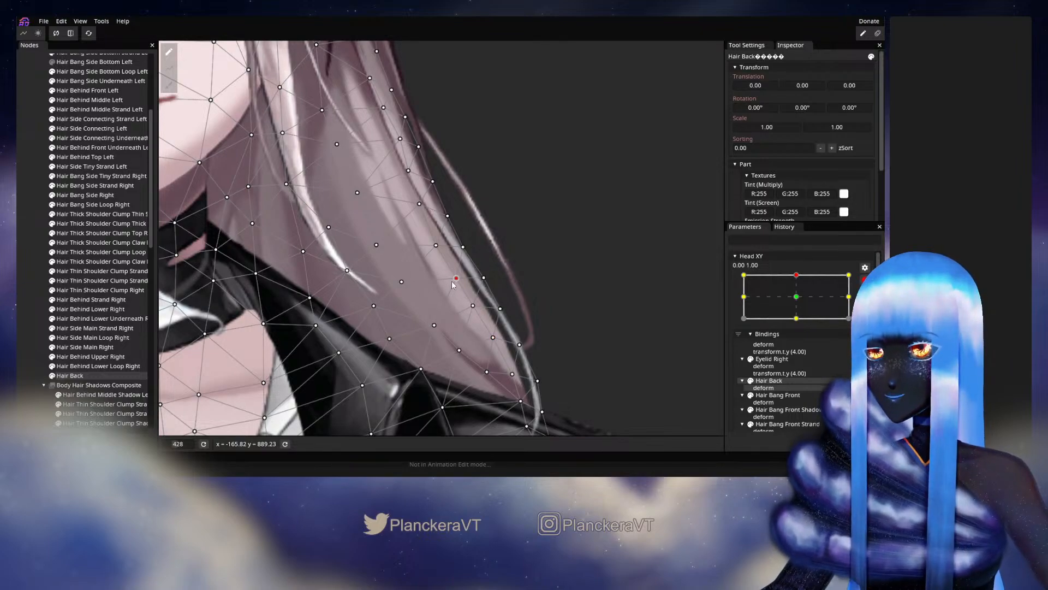
click(471, 306)
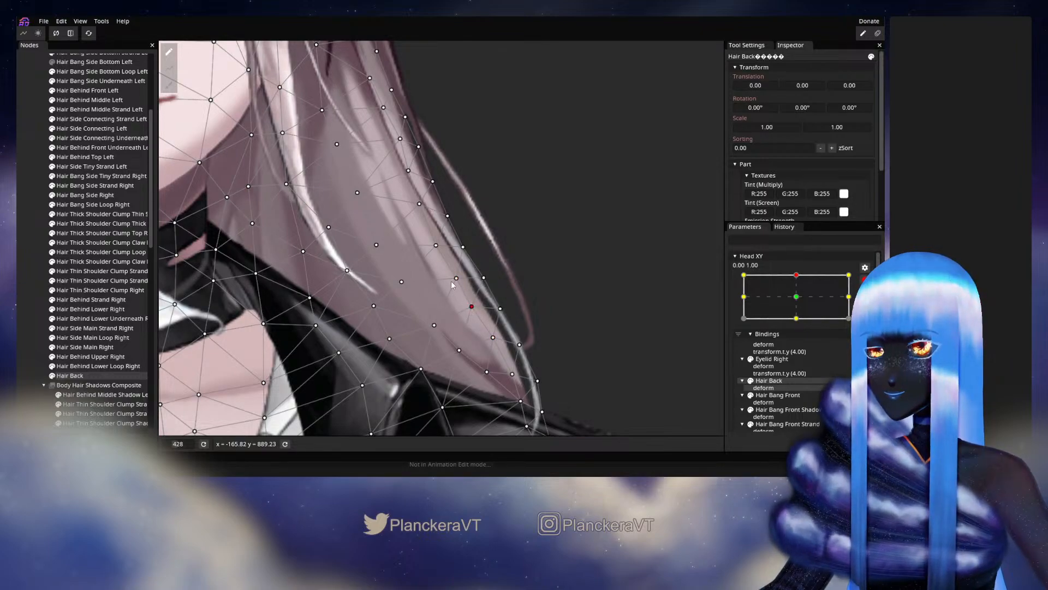
click(435, 246)
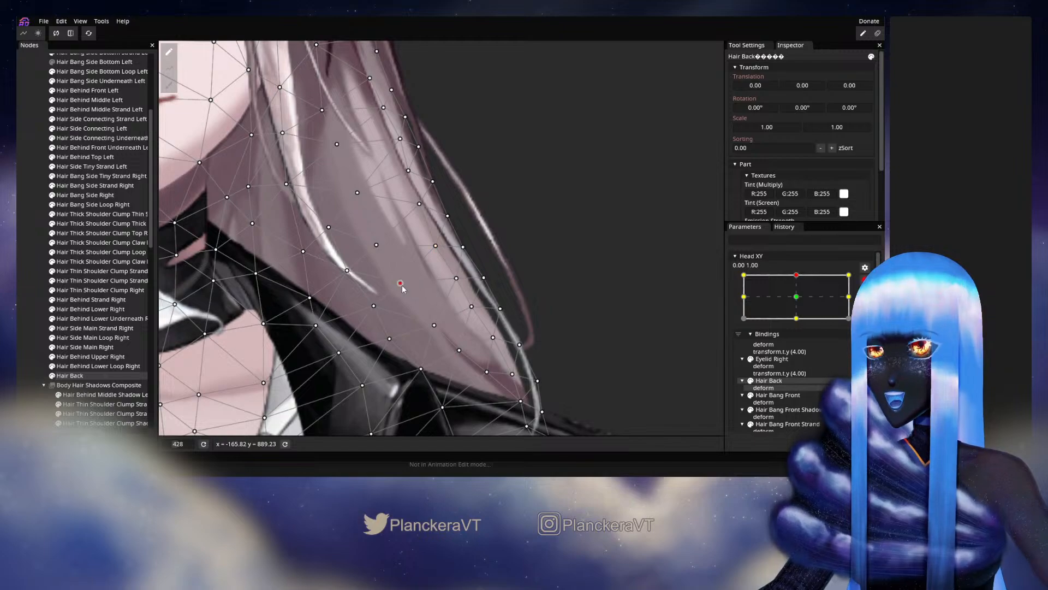
Compare Hair Back with the 0.00, 0.00 pose, return Head XY to 0.00, 1.00, and adjust vertices around the lower hair tip
click(795, 295)
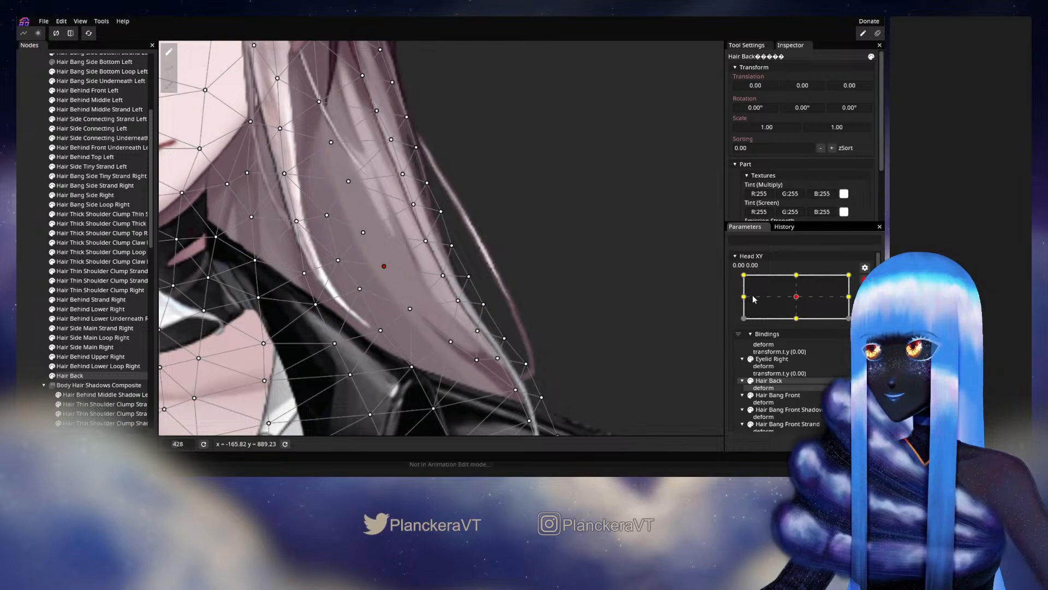
click(792, 273)
click(459, 350)
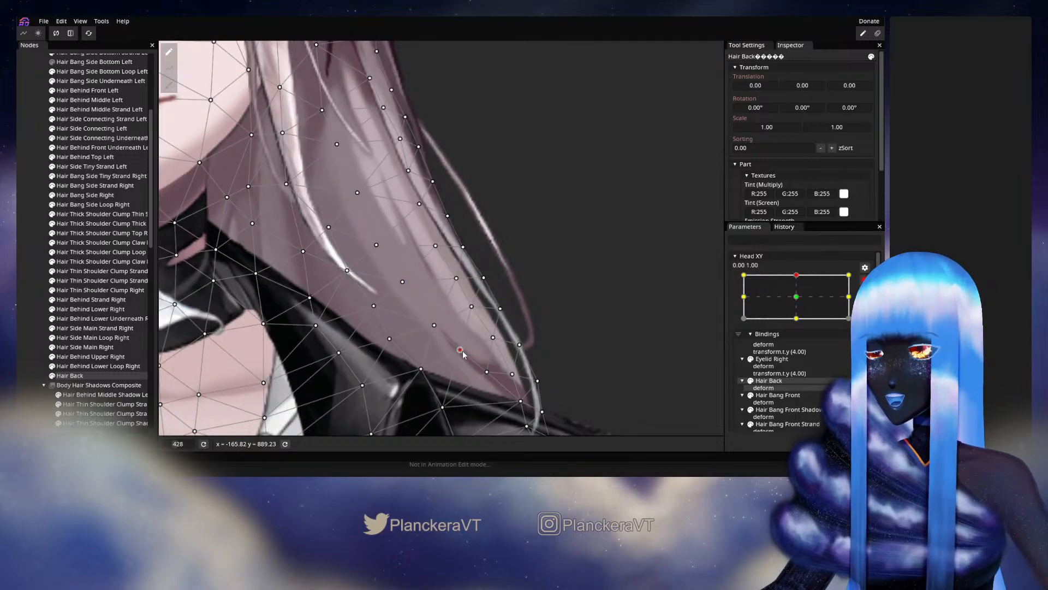
drag(474, 314, 479, 311)
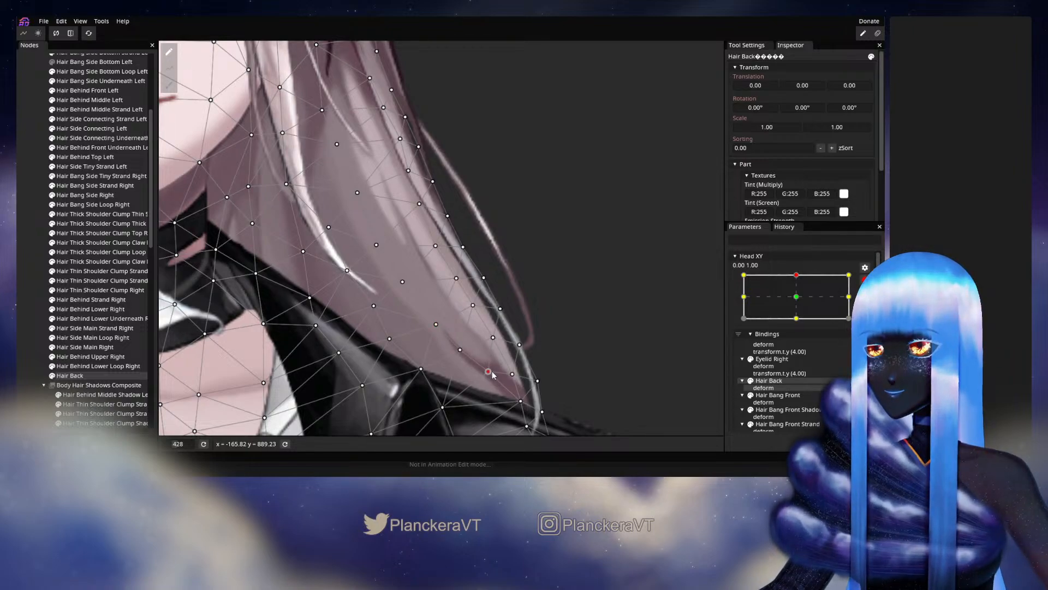
drag(514, 379, 545, 384)
click(521, 404)
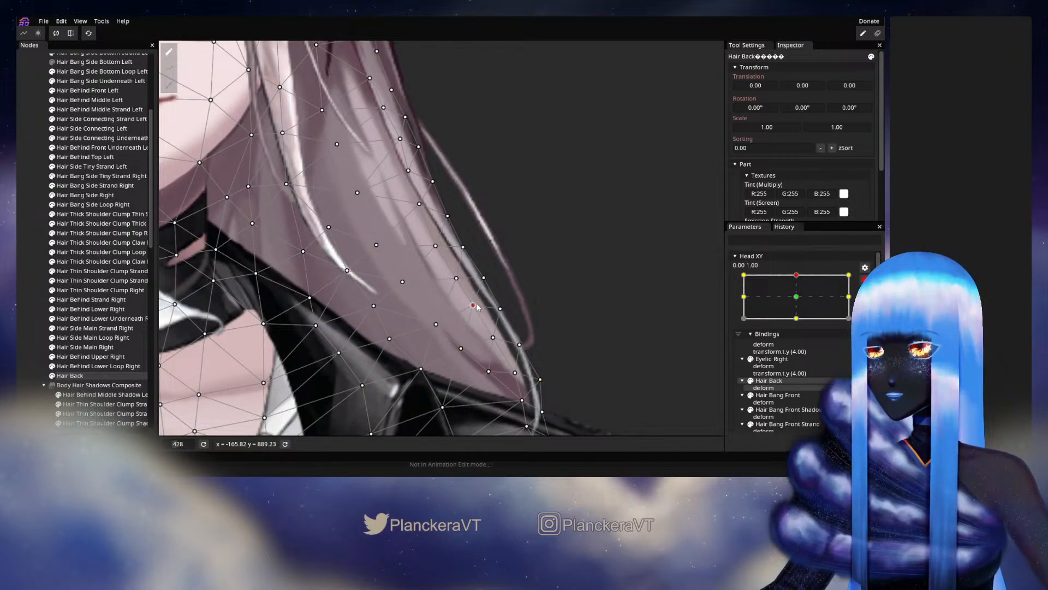
Nudge the Hair Back vertices in the lower hair body and along the inner side of the light outer strand
drag(477, 306, 478, 306)
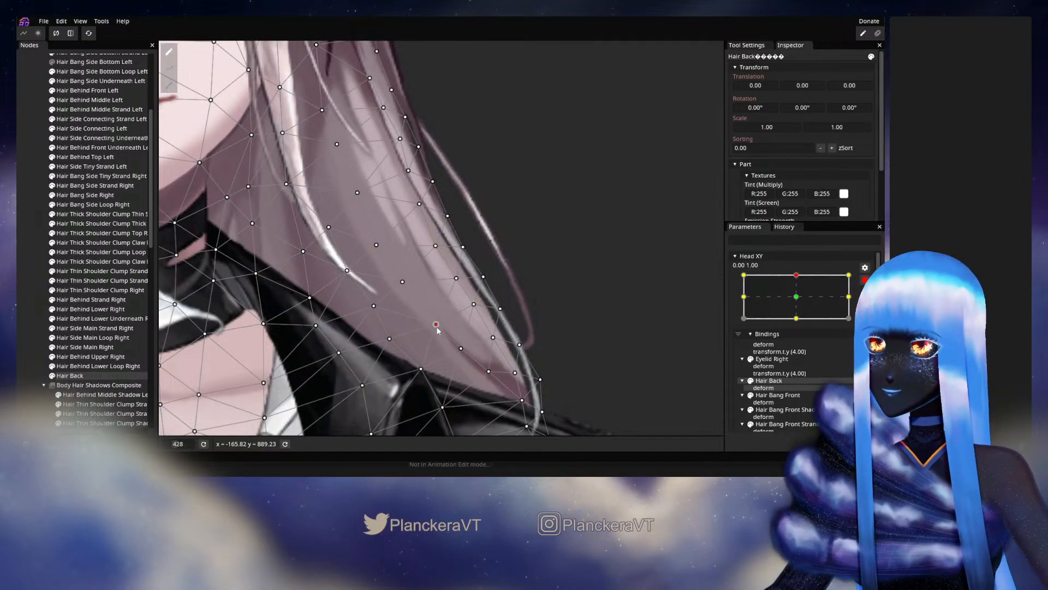
drag(440, 327, 435, 330)
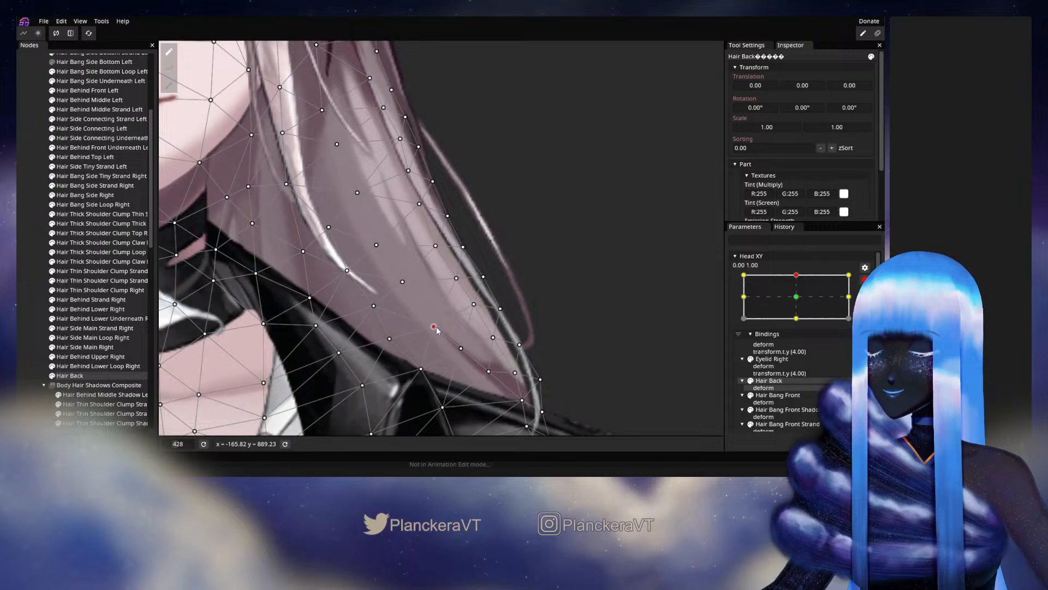
click(473, 305)
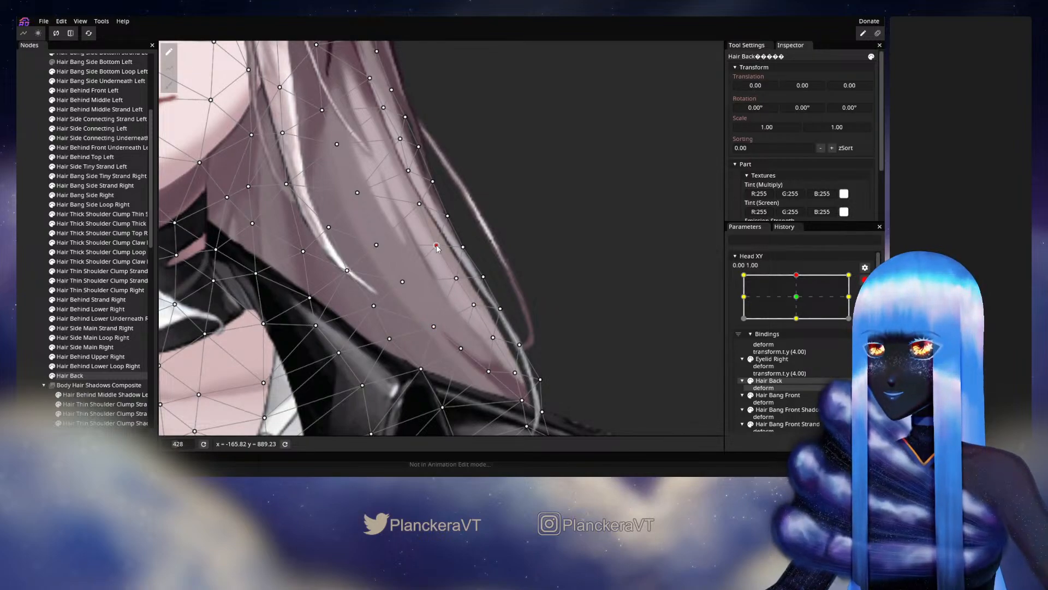
drag(436, 249, 440, 249)
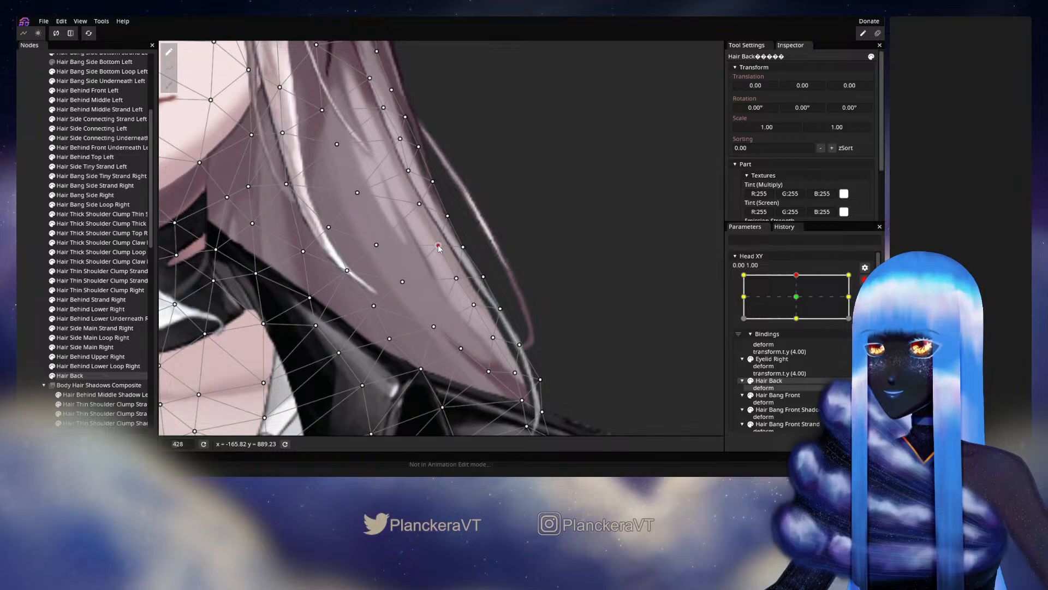
click(421, 205)
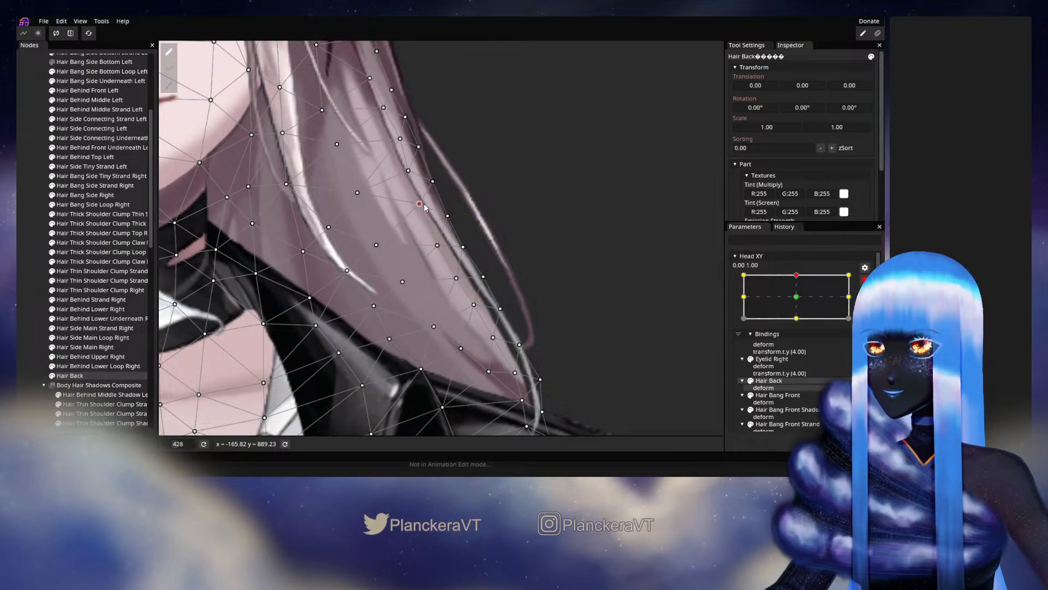
Adjust Hair Back vertices higher up, along the outer hair and beside the thin strand below the ear
drag(423, 208, 464, 296)
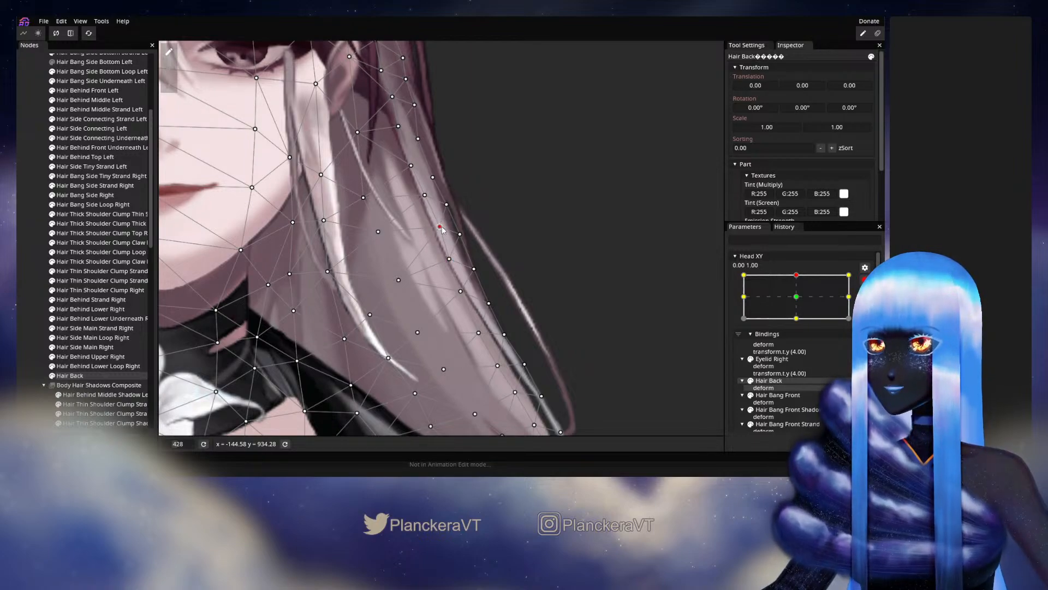
drag(428, 275, 418, 252)
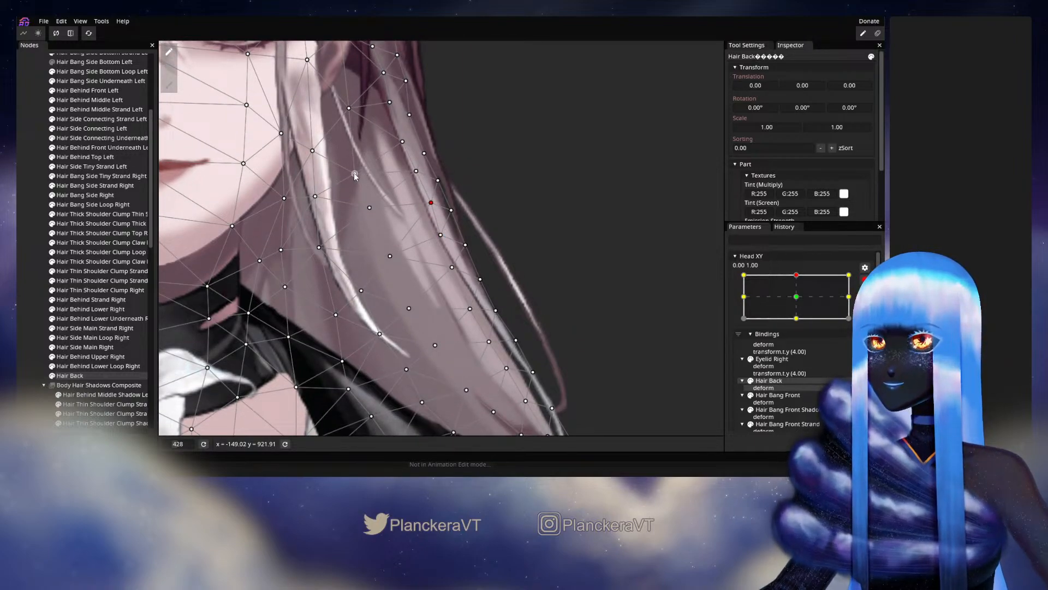
drag(355, 175, 359, 175)
Deselect Hair Back, disarm Head XY, preview the hair at about 0.07, 1.00, and rearm the parameter at 0.00, 1.00
scroll(437, 268, down, 5)
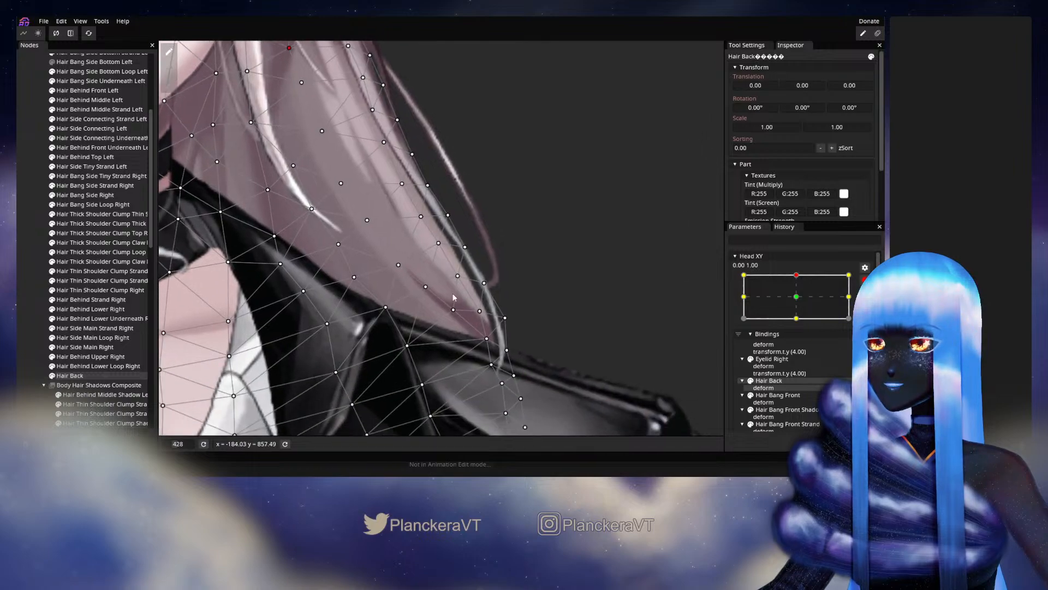
click(28, 302)
scroll(466, 283, down, 3)
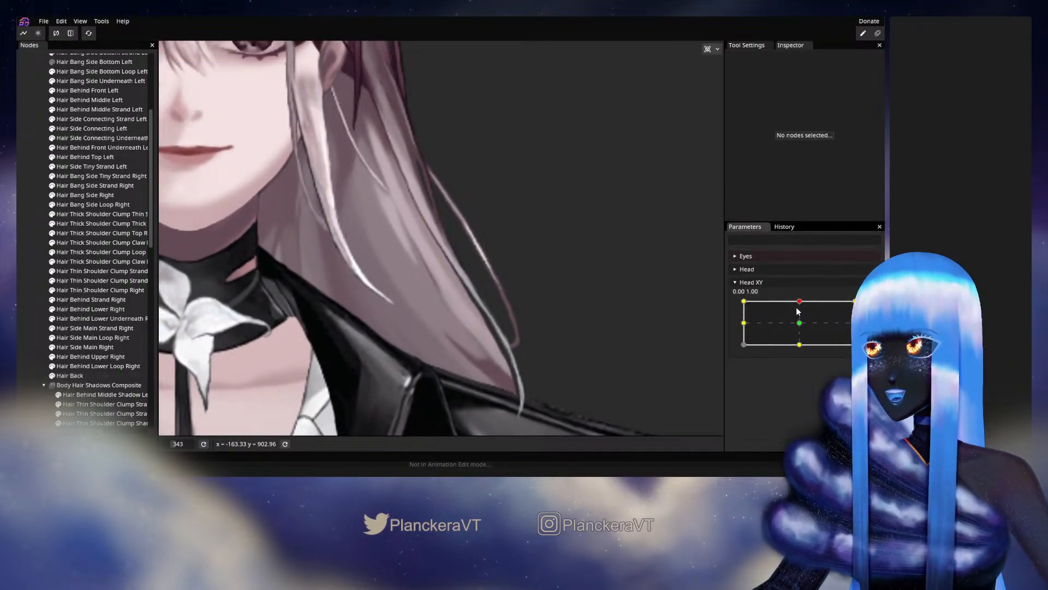
mouse_move(800, 302)
mouse_down()
mouse_move(801, 326)
mouse_move(803, 299)
mouse_up()
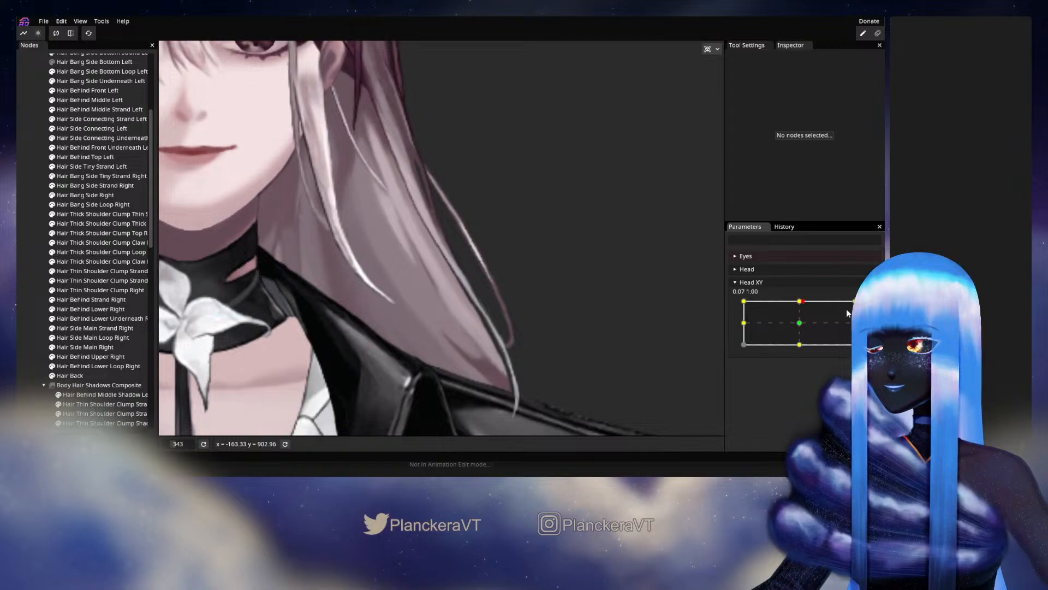
click(870, 305)
Reselect Hair Back and reposition vertices around the hair tip and along the outer strand above it
scroll(463, 343, up, 5)
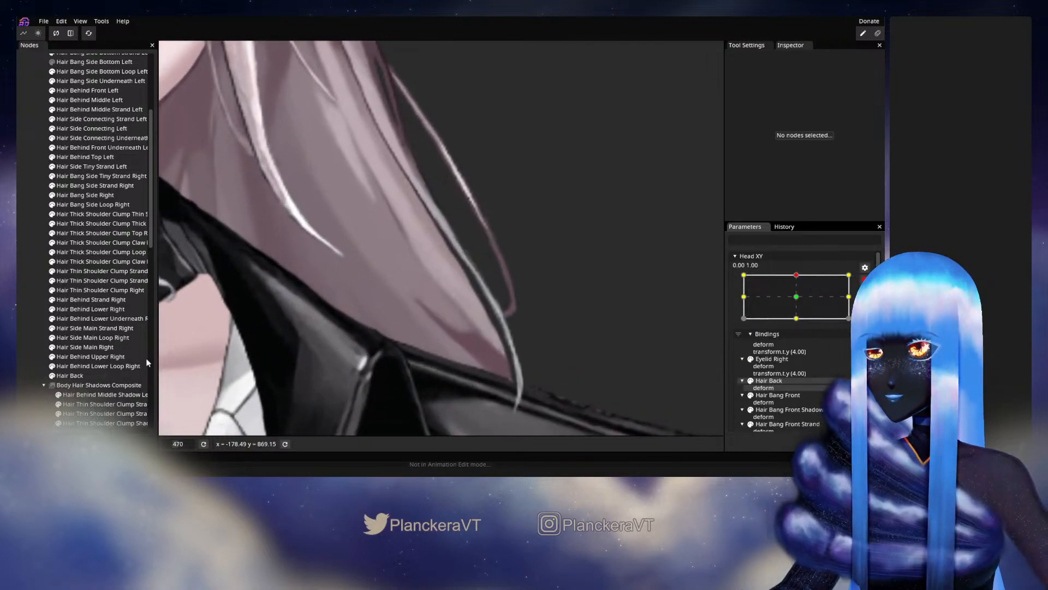
click(81, 376)
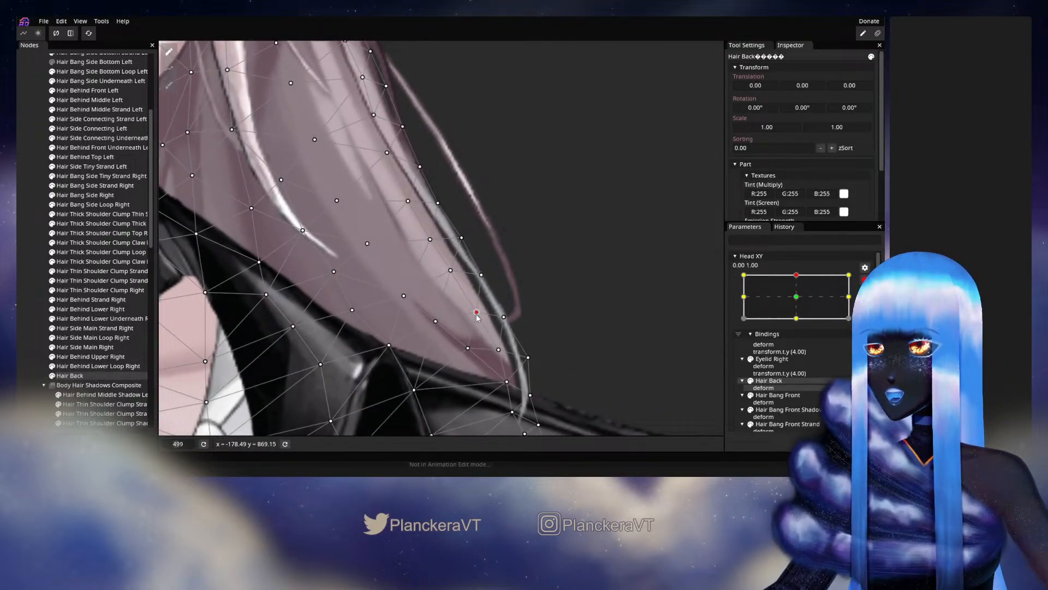
drag(499, 349, 531, 364)
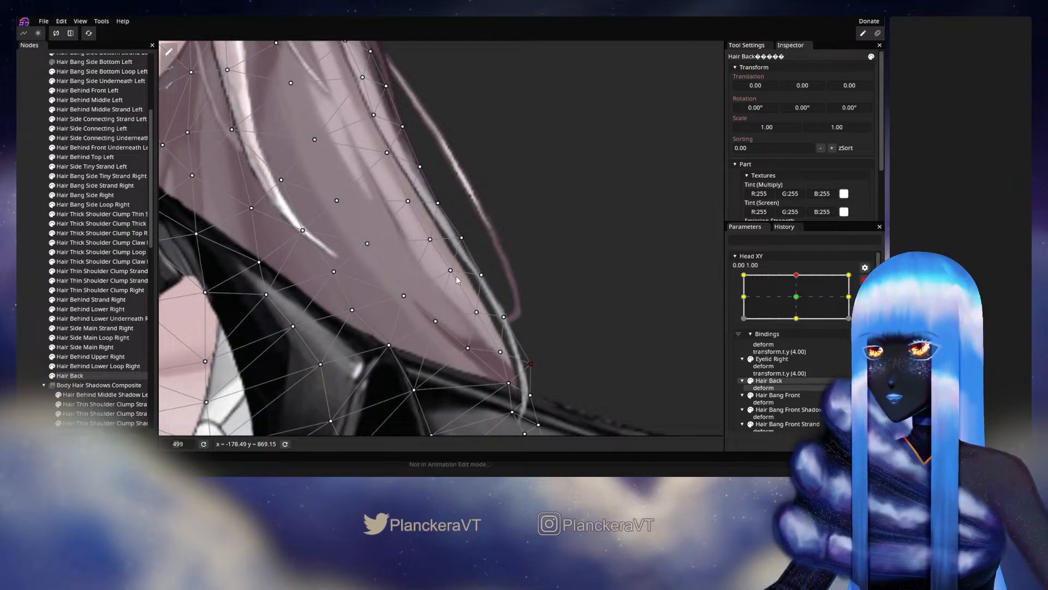
drag(453, 274, 458, 280)
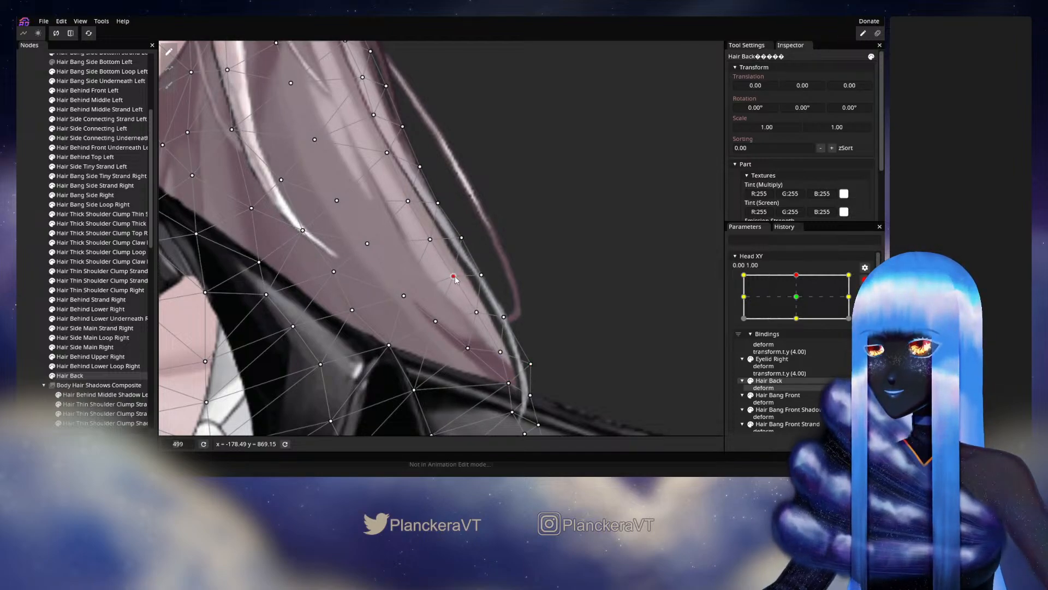
drag(462, 243, 464, 243)
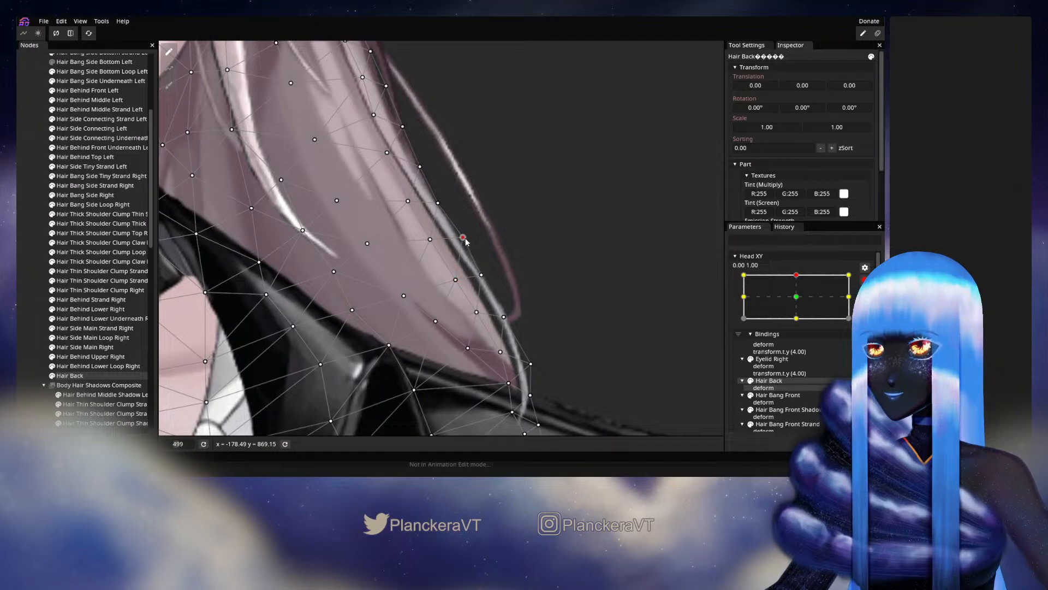
click(459, 278)
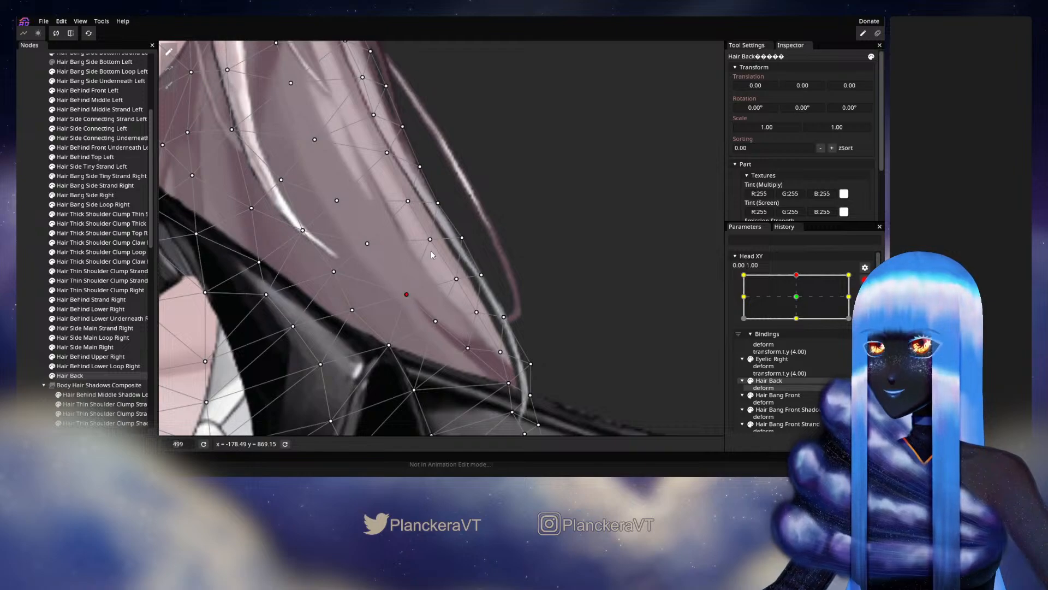
Fine-tune the paired Hair Back vertices on both sides of the light outer strand above the shoulder
drag(434, 247, 438, 244)
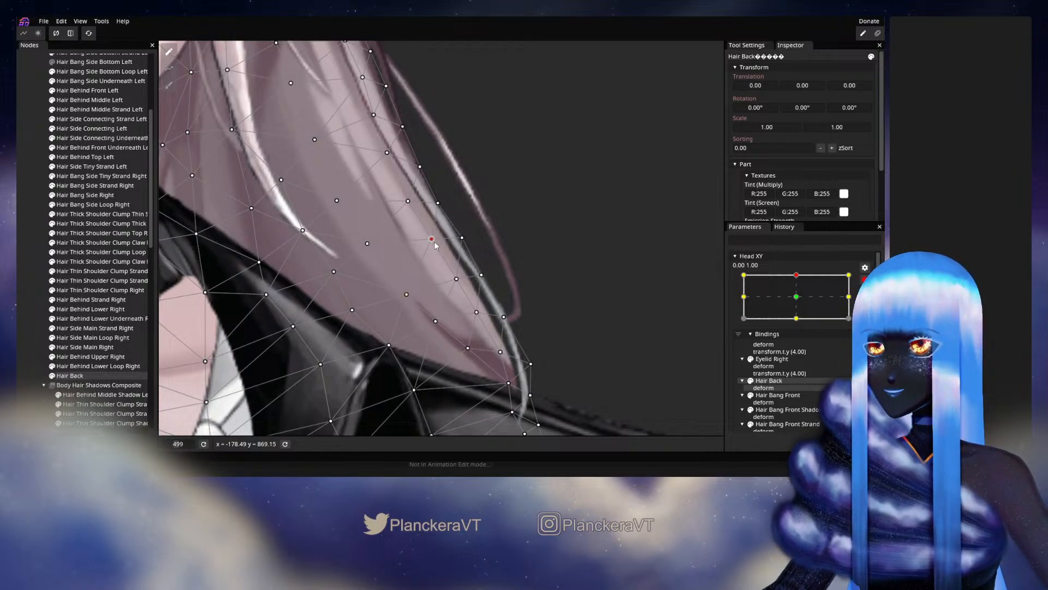
click(457, 279)
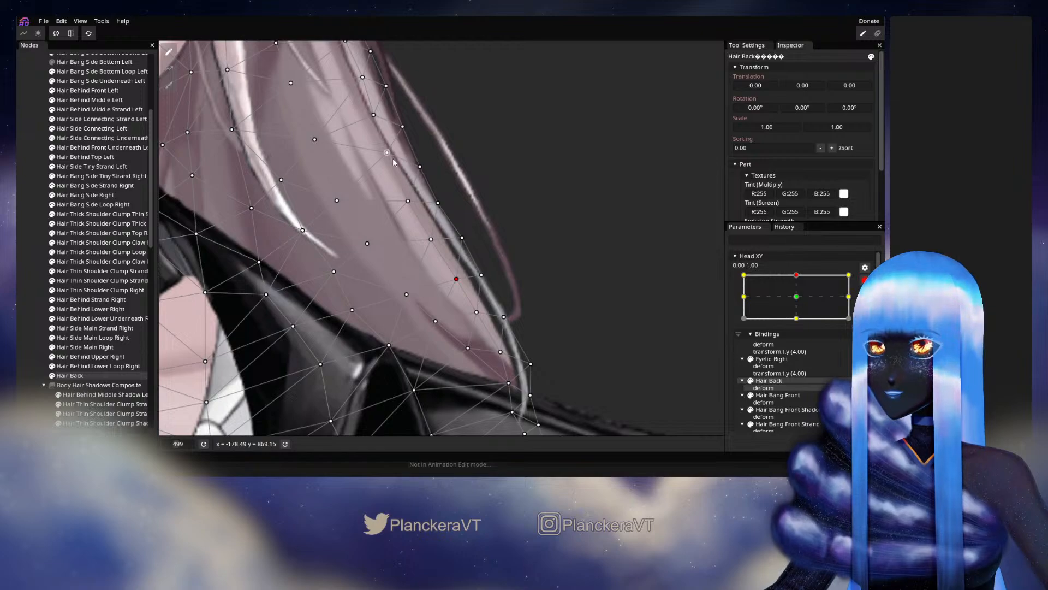
click(477, 312)
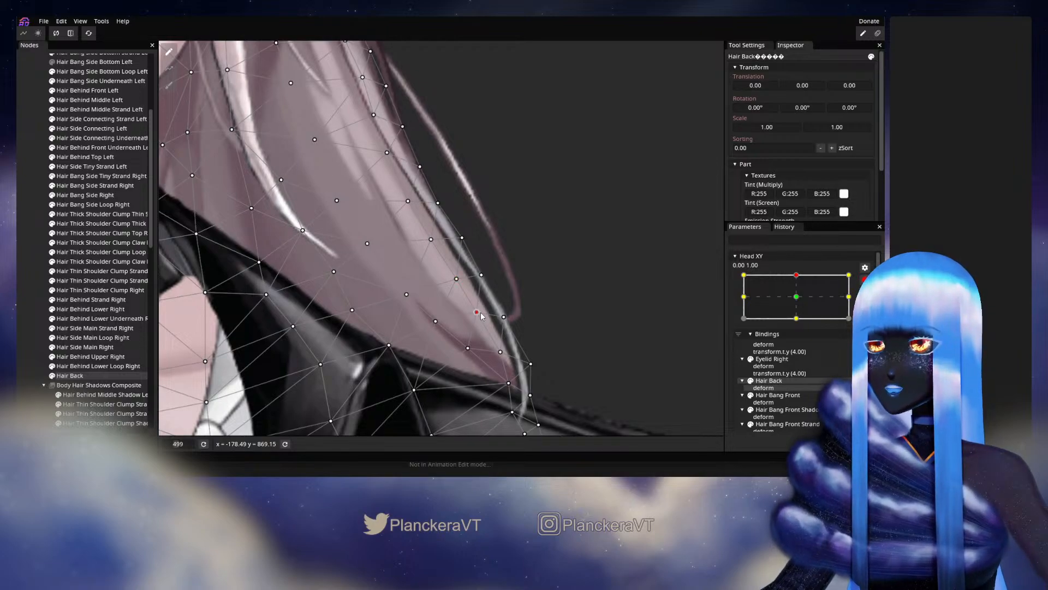
click(483, 277)
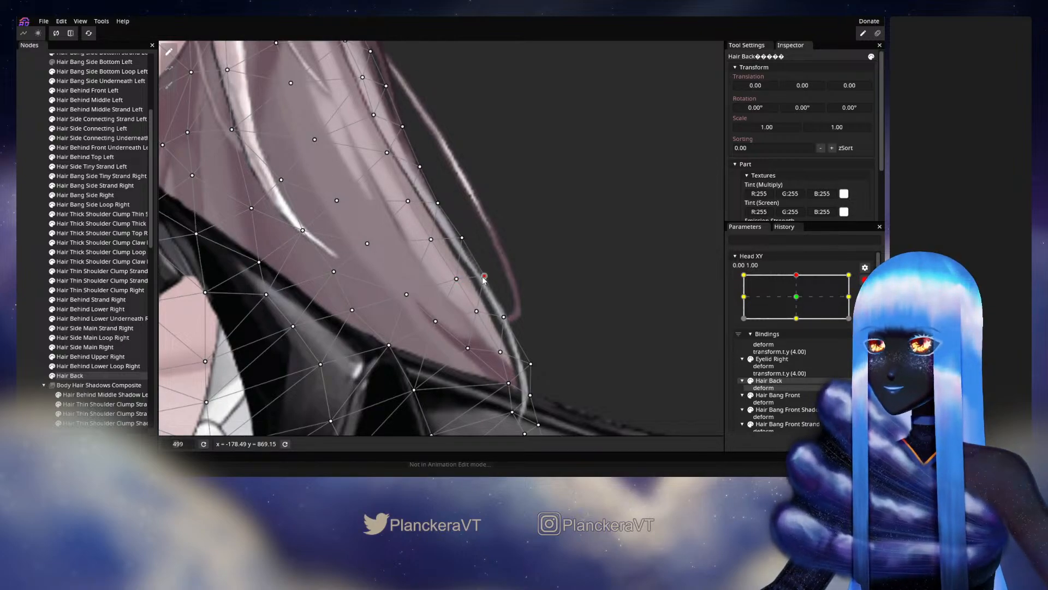
drag(483, 276, 481, 276)
drag(462, 238, 462, 240)
Deselect Hair Back, disarm Head XY, check the whole hair shape at about 0.06, 1.00, and rearm at 0.00, 1.00
click(37, 294)
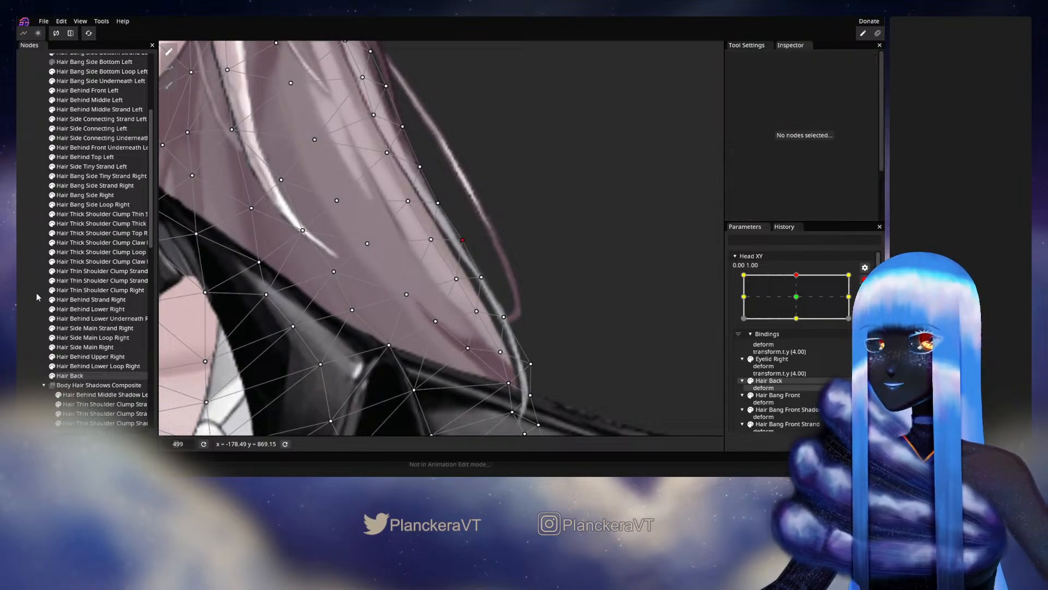
scroll(491, 281, down, 5)
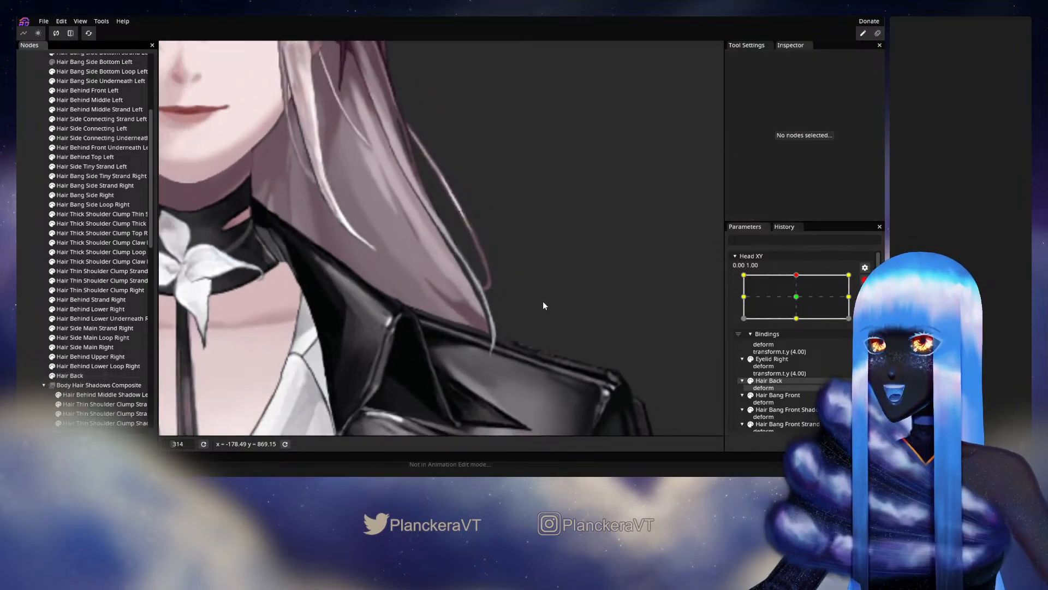
scroll(543, 300, down, 3)
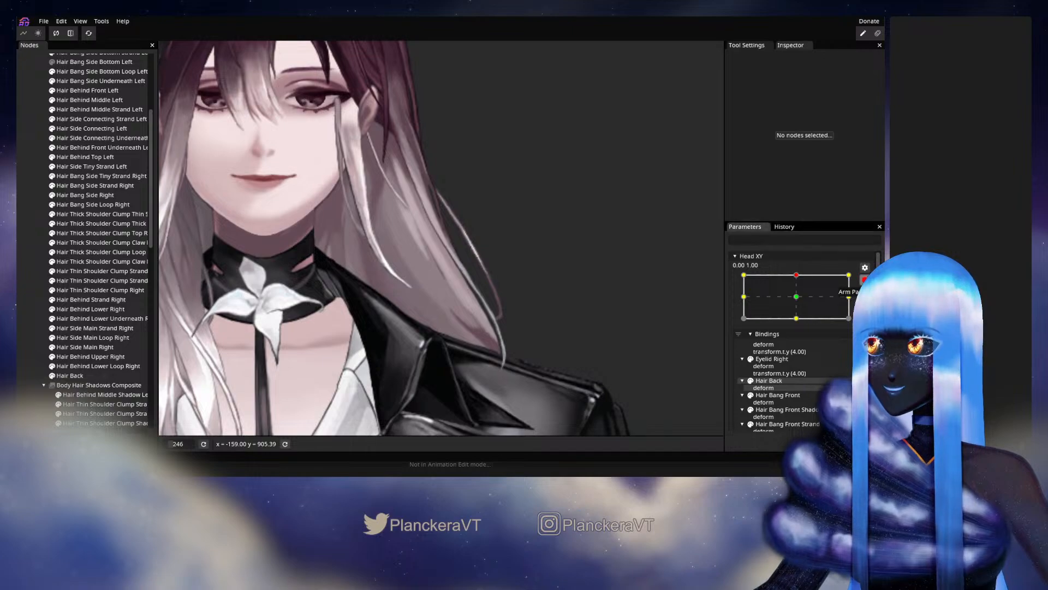
click(864, 279)
drag(799, 322, 802, 301)
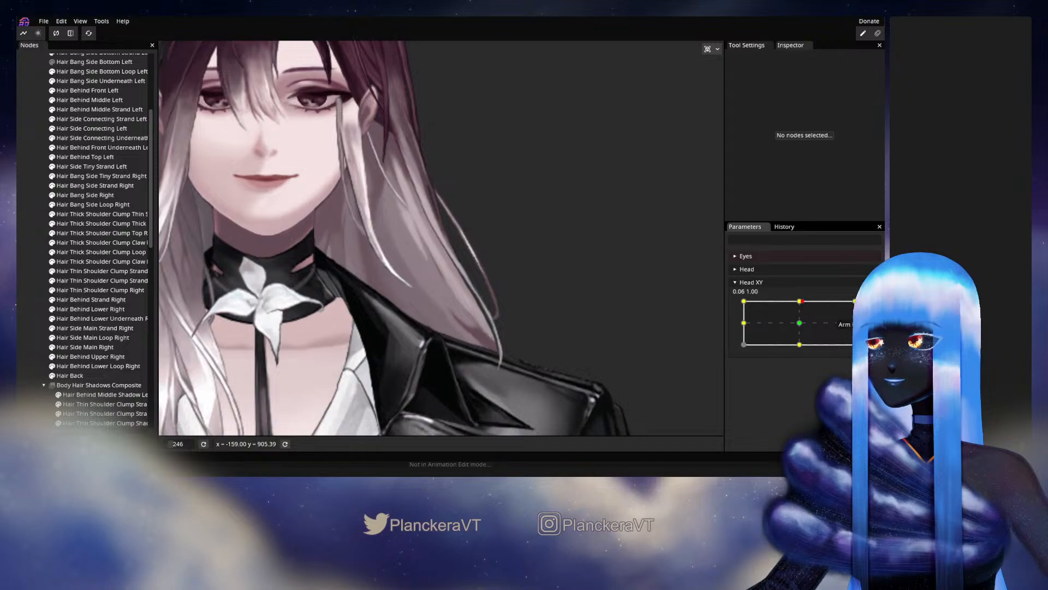
click(864, 282)
Select Hair Back again and make small vertex corrections around the dark inner fold just above the hair tip
scroll(420, 361, up, 5)
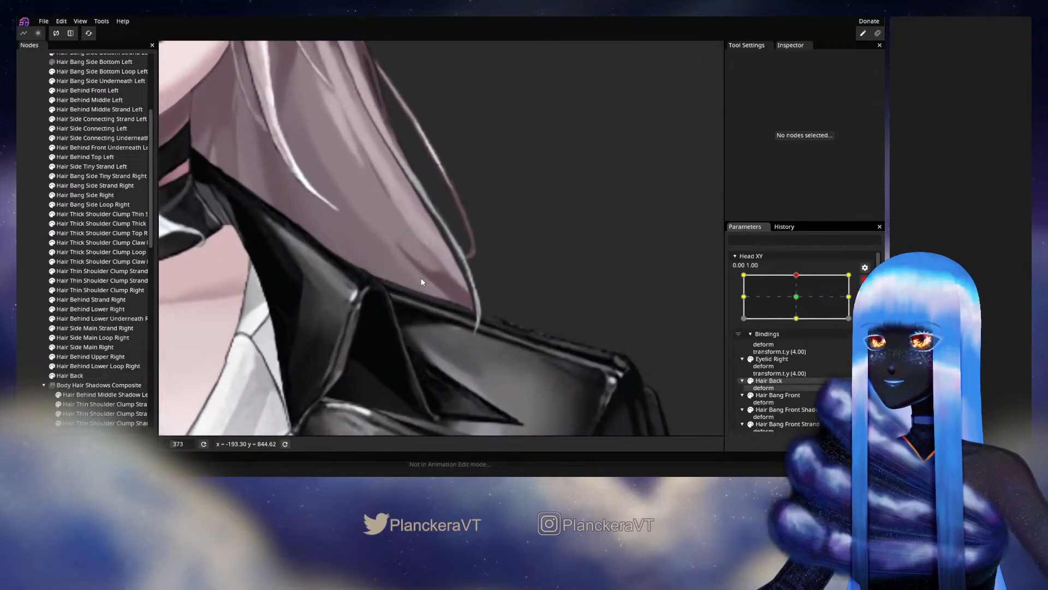
scroll(421, 281, up, 3)
click(78, 375)
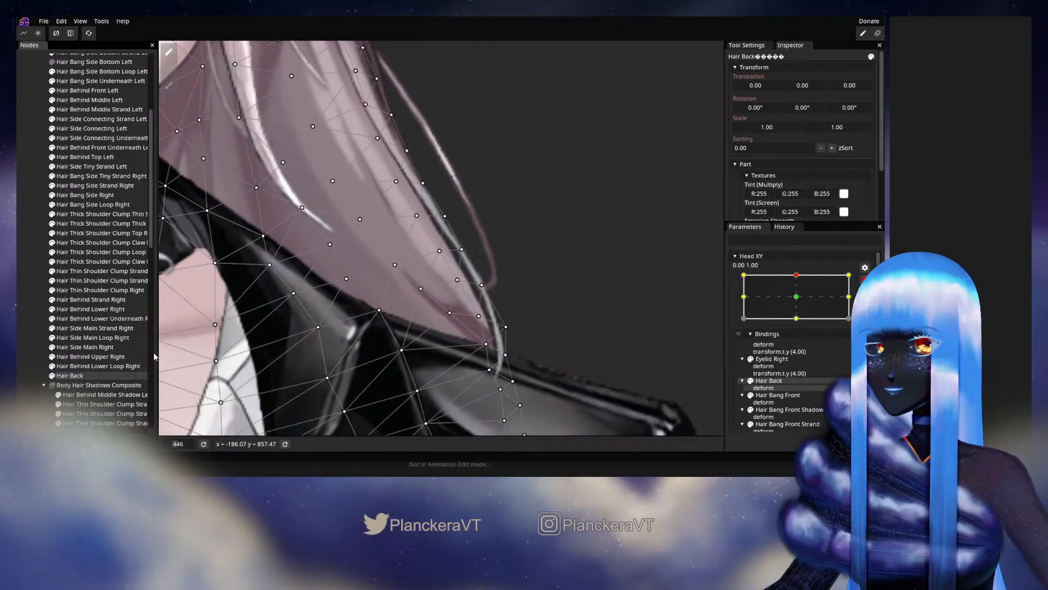
scroll(467, 300, up, 1)
click(457, 283)
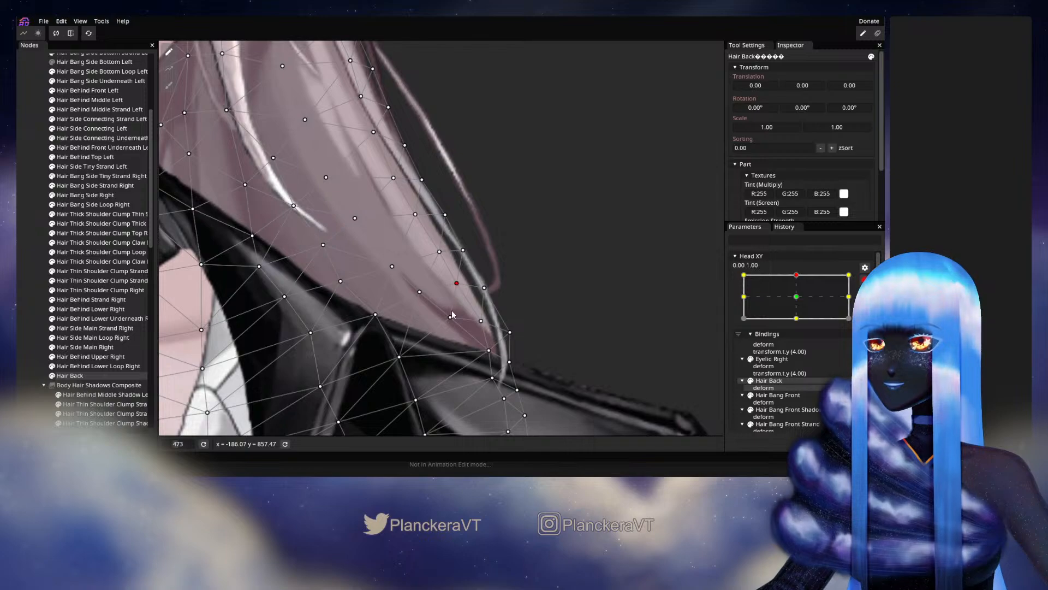
click(419, 292)
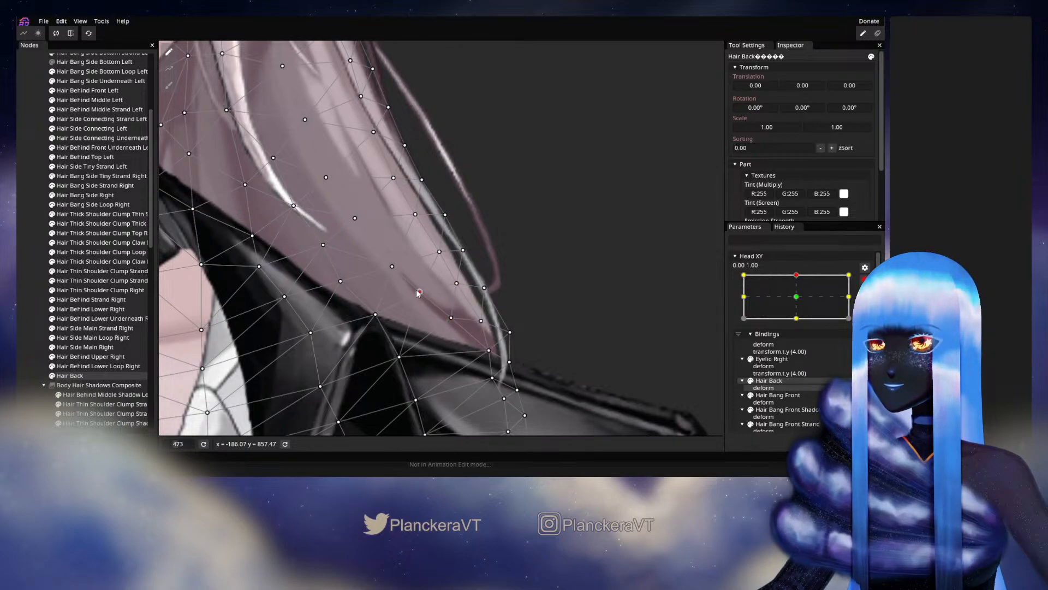
click(393, 266)
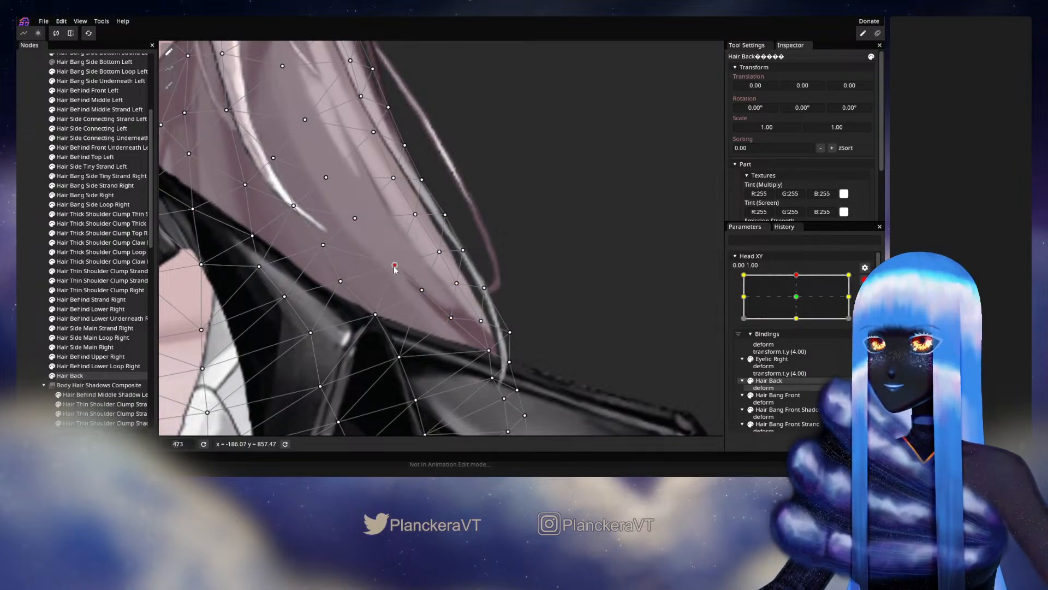
drag(395, 267, 394, 267)
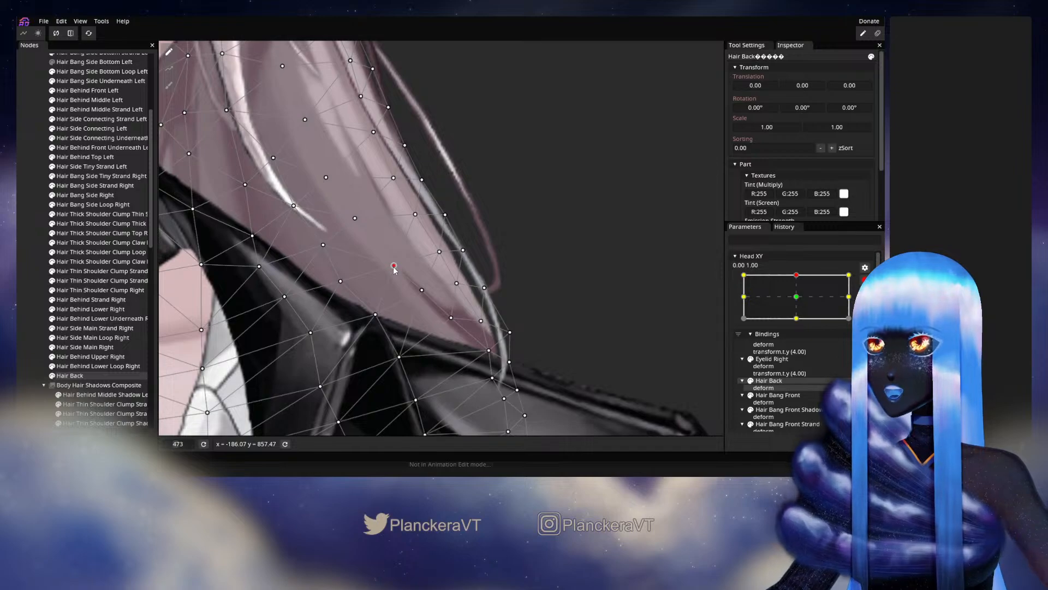
click(458, 284)
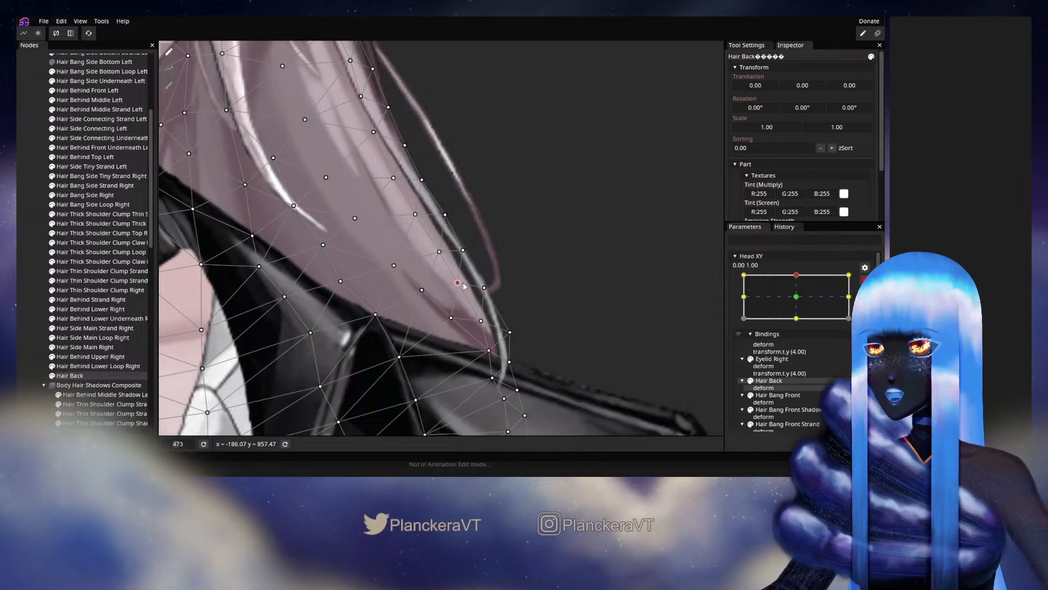
Nudge the Hair Back vertices down the outer strand and around the hair tip where it meets the jacket shoulder
drag(462, 251, 463, 253)
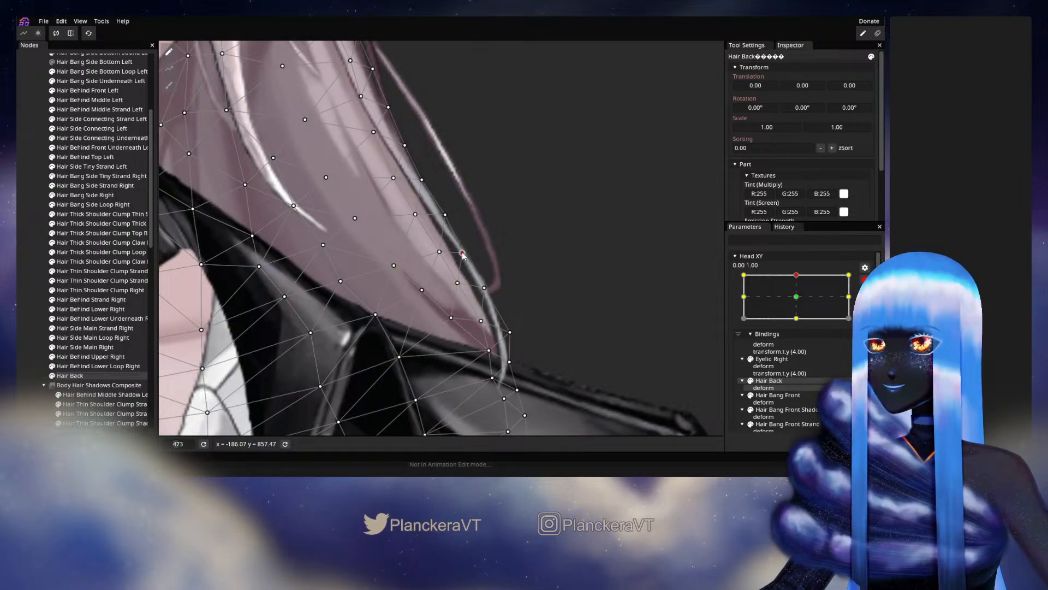
click(484, 288)
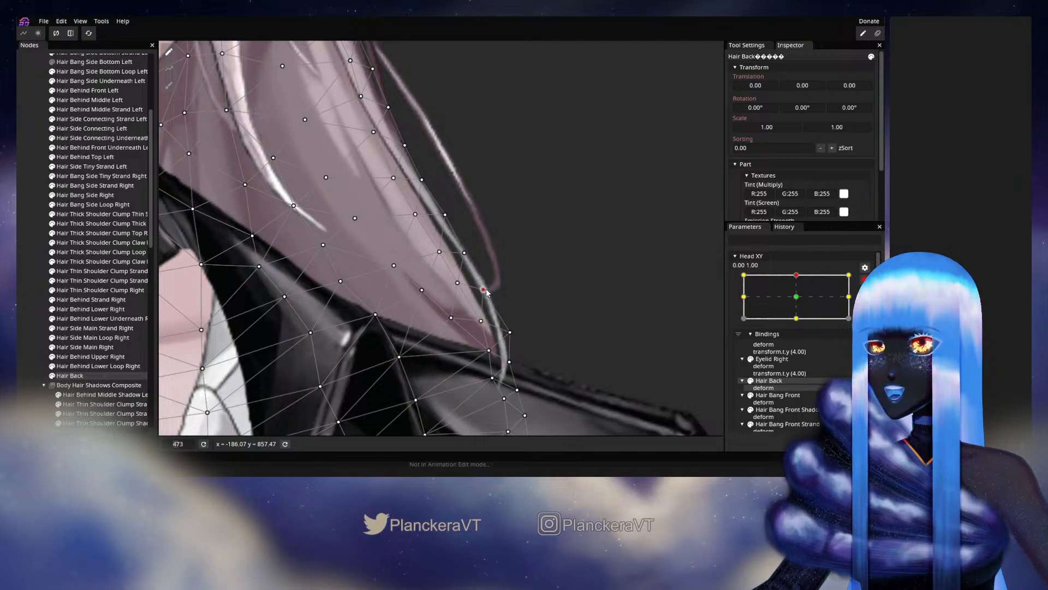
click(480, 322)
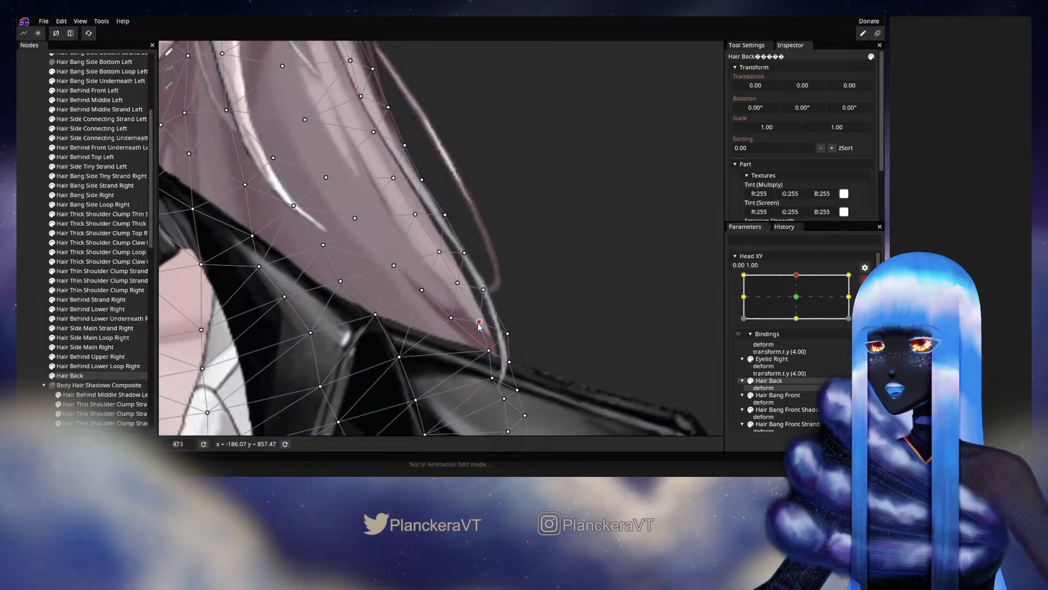
drag(484, 357, 482, 358)
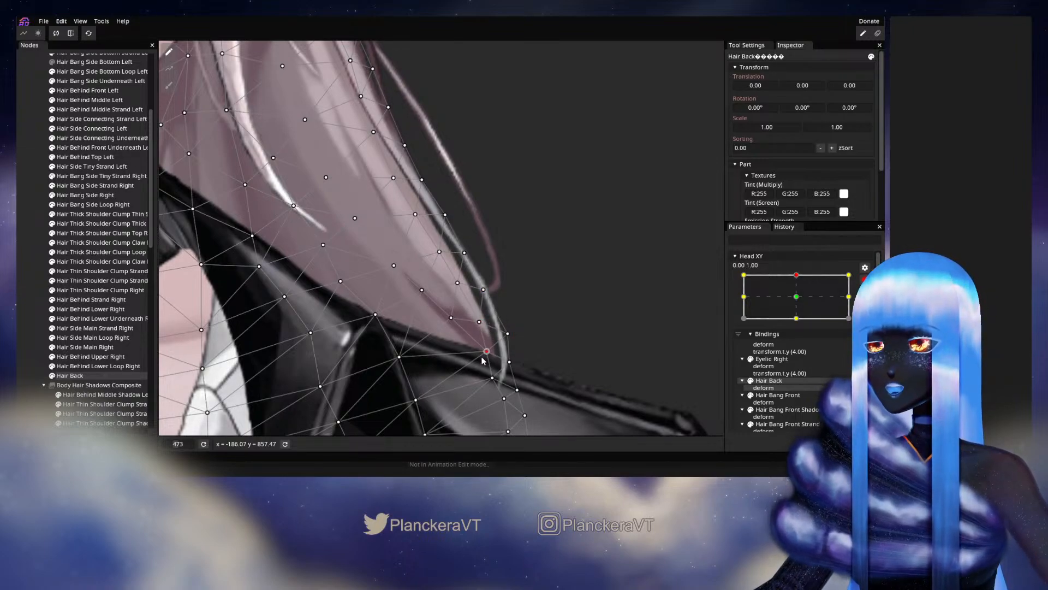
click(509, 364)
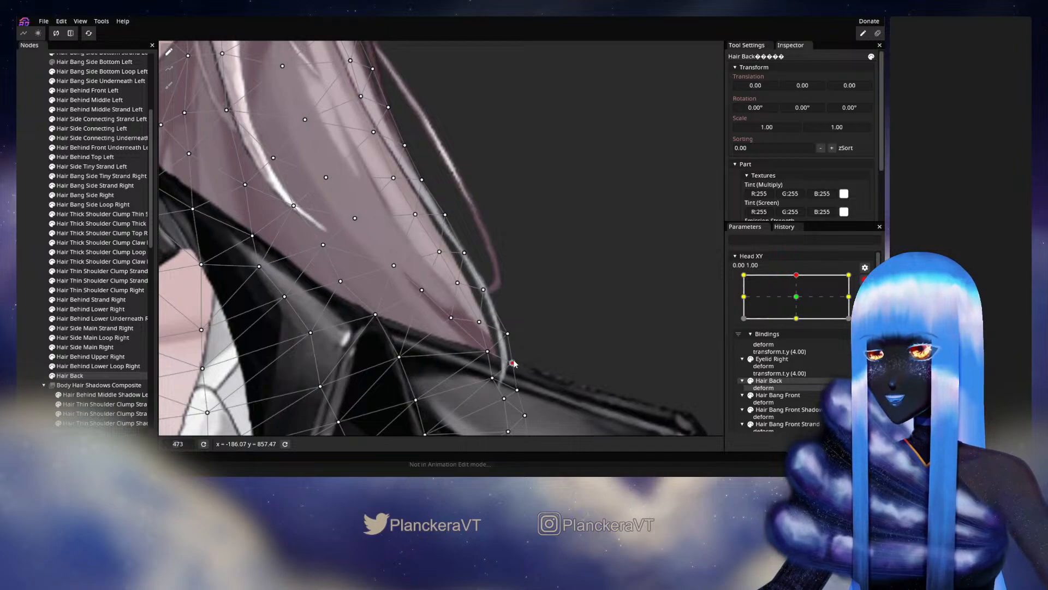
click(492, 378)
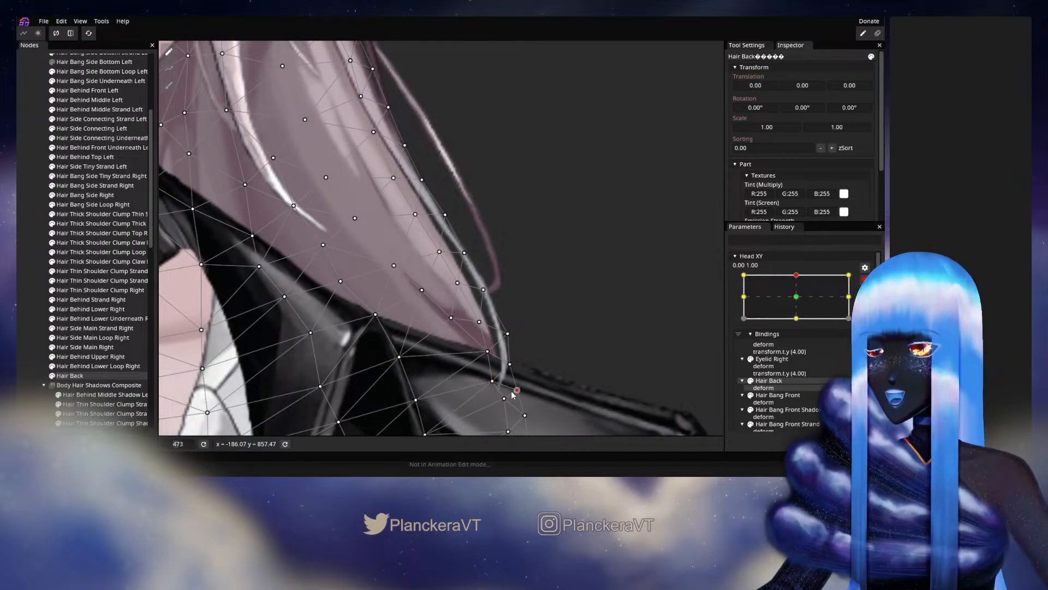
drag(504, 399, 504, 408)
Refine the Hair Back vertices along the light outer strand and the dark fold beside it, and deselect the part to check the shape
drag(511, 337, 526, 375)
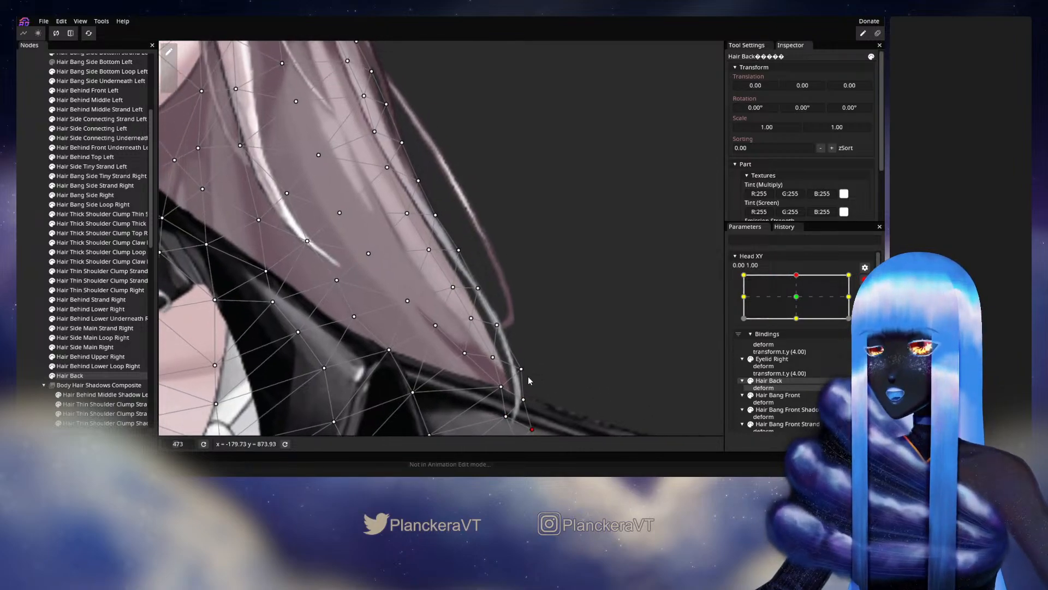
click(498, 328)
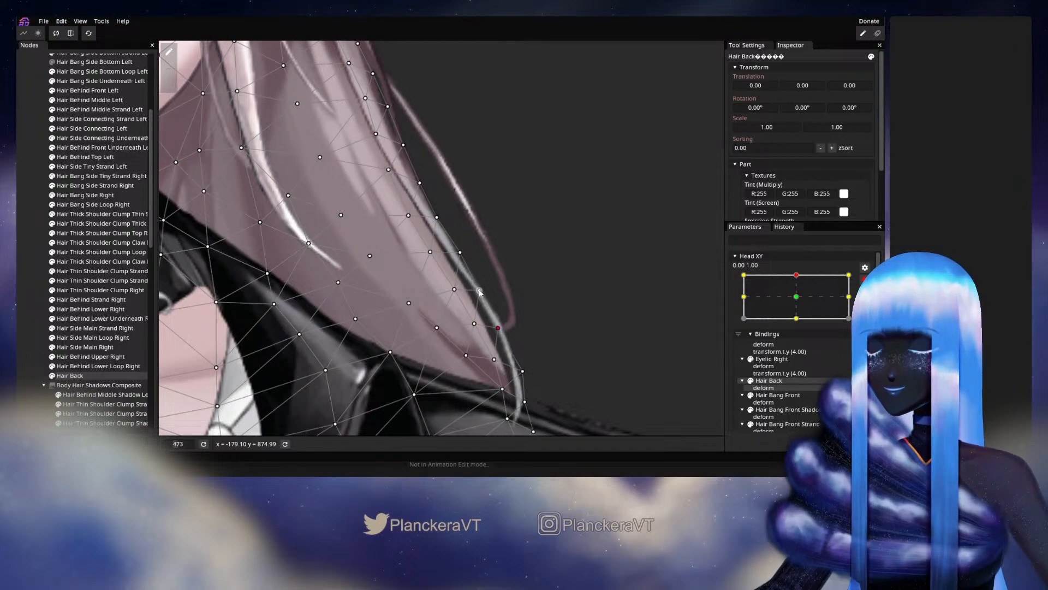
drag(479, 291, 482, 298)
click(461, 253)
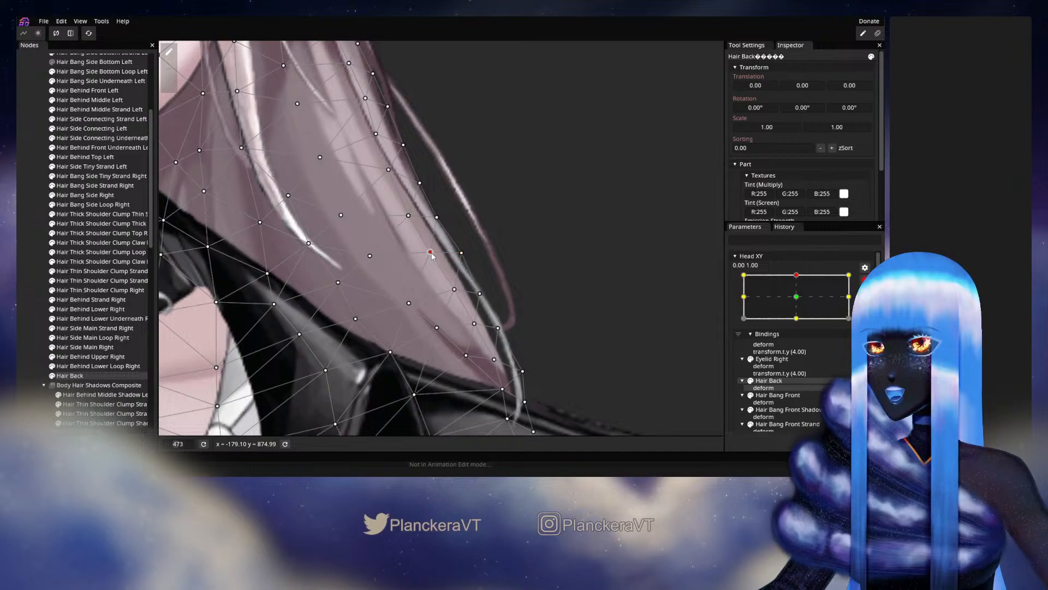
drag(454, 292, 456, 291)
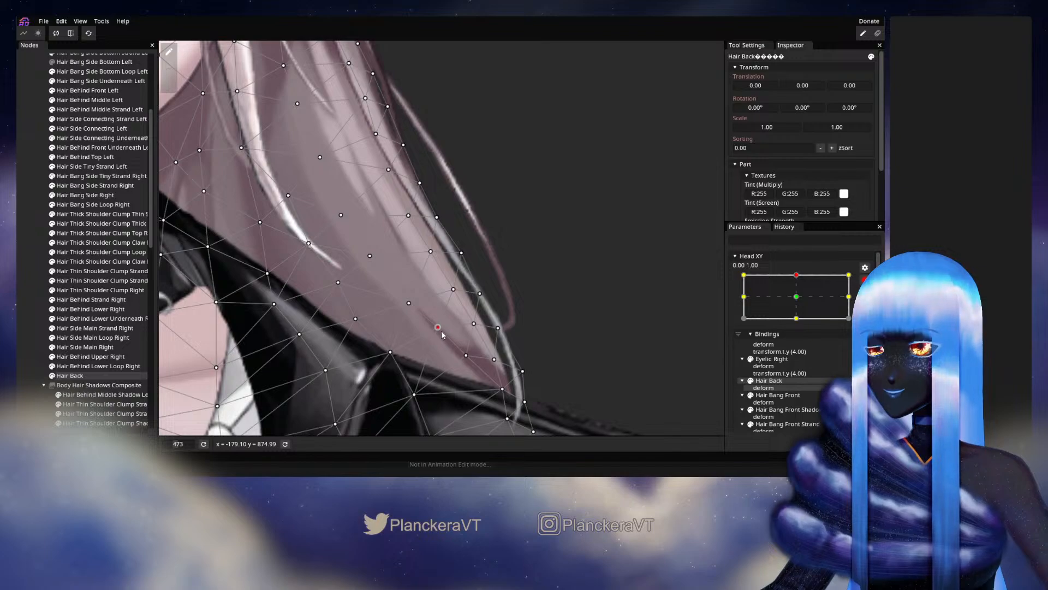
click(480, 294)
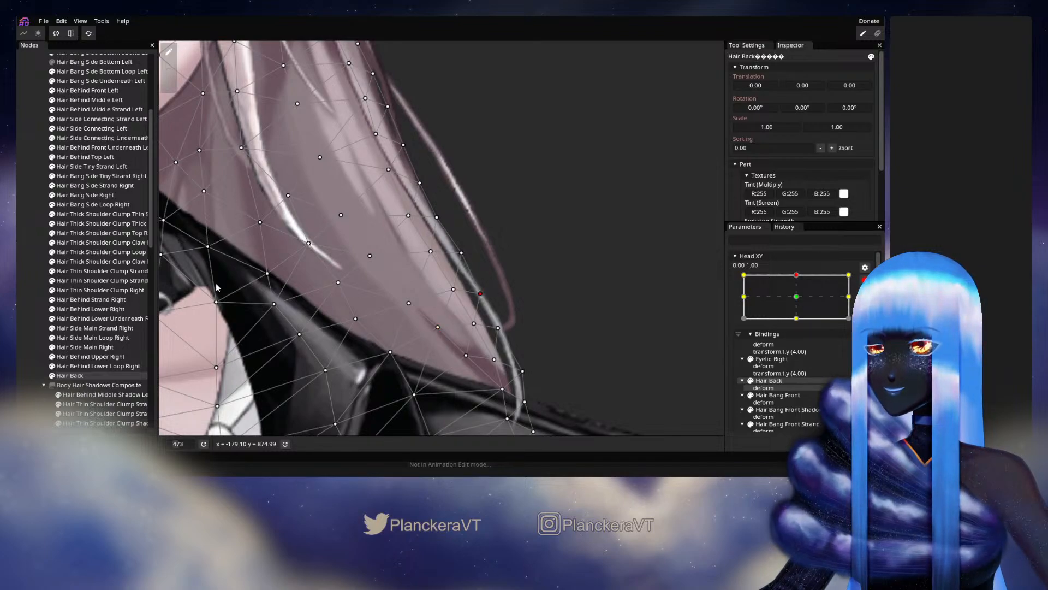
click(480, 282)
scroll(513, 283, down, 5)
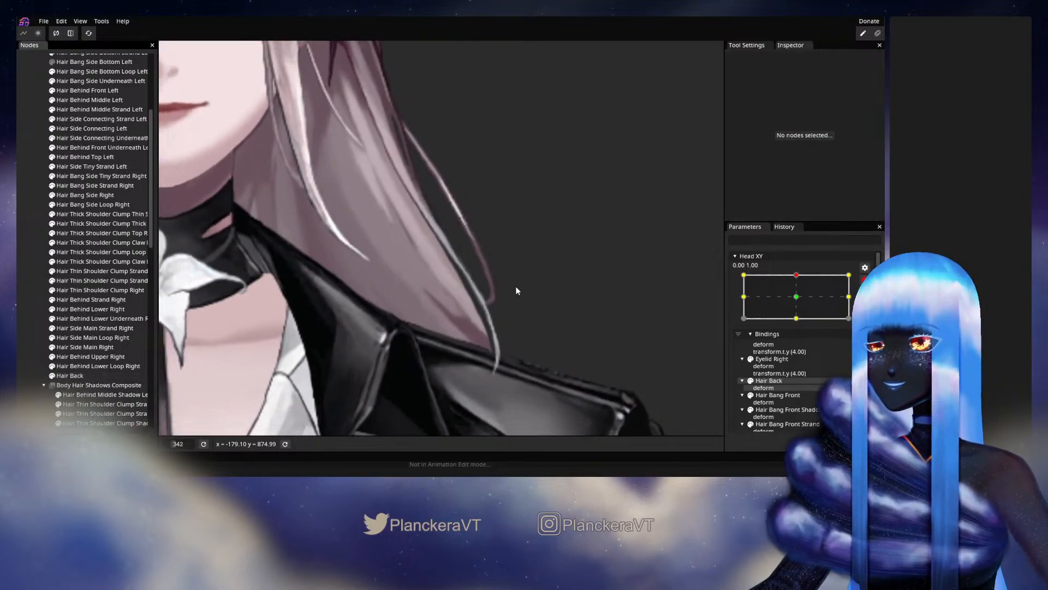
scroll(515, 287, down, 4)
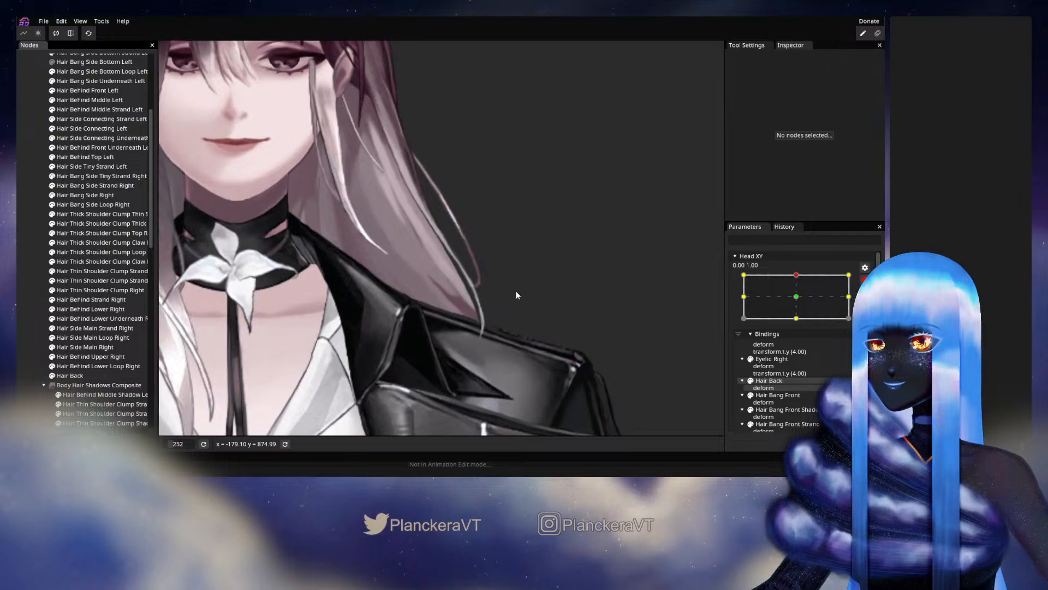
Reselect Hair Back, adjust the vertices around the dark inner fold and the jacket below it, and deselect the part
scroll(516, 295, up, 6)
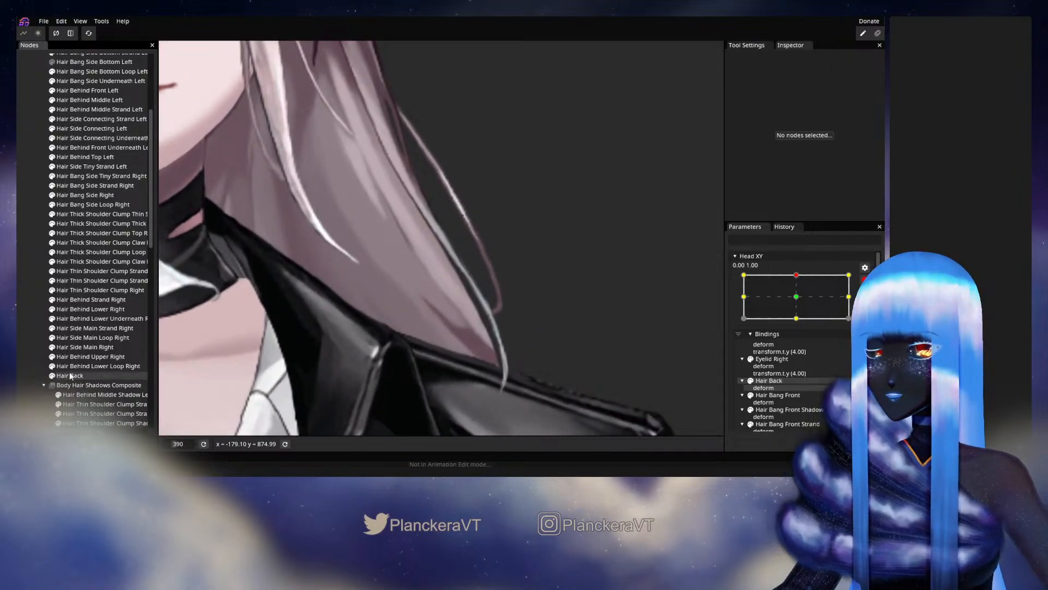
click(70, 375)
scroll(406, 285, up, 2)
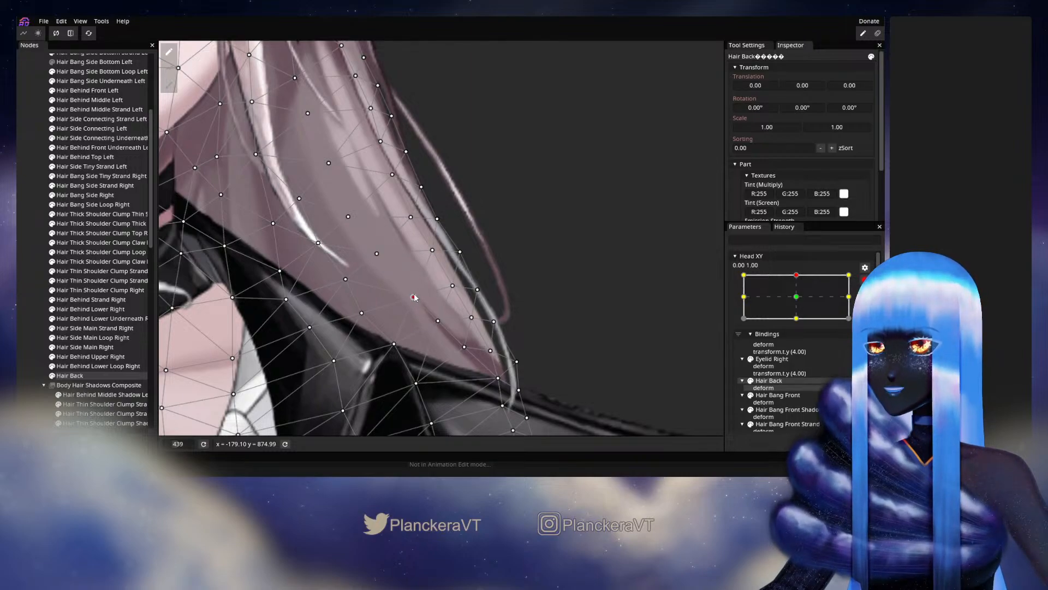
click(439, 319)
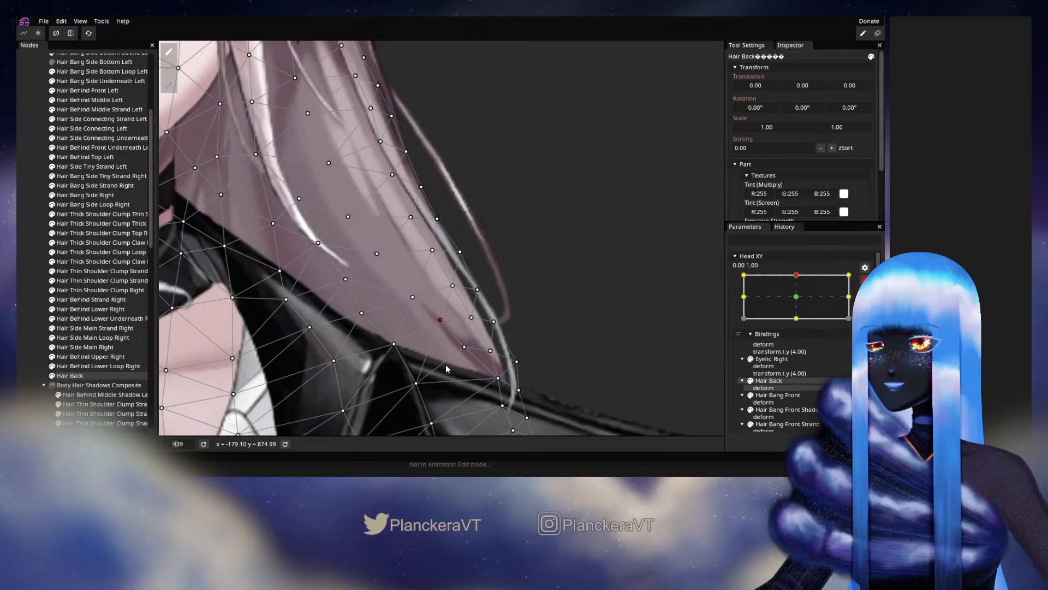
drag(418, 386, 426, 384)
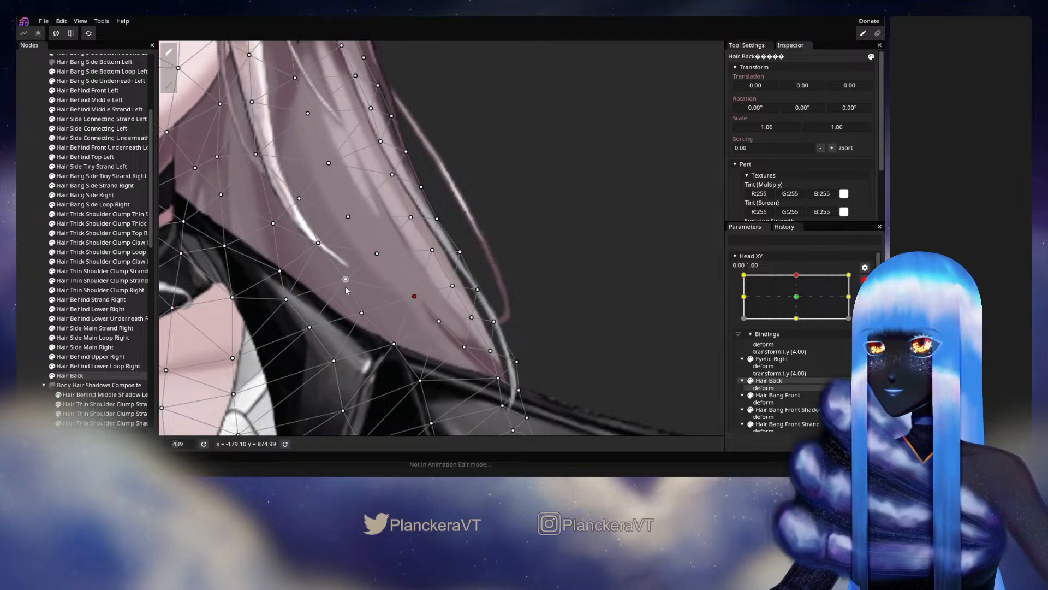
drag(345, 286, 374, 337)
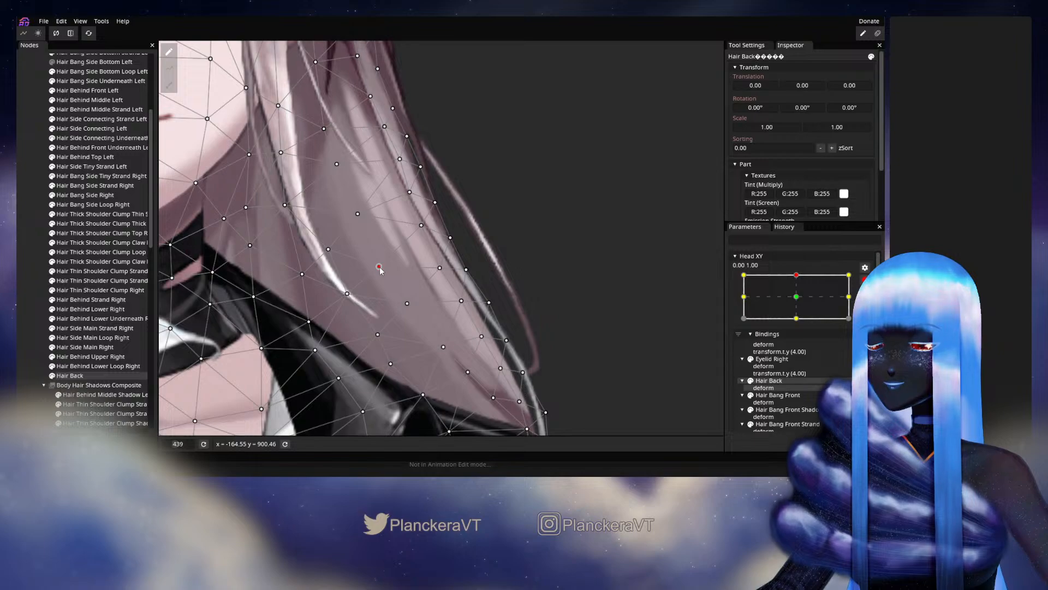
click(41, 277)
scroll(552, 328, down, 3)
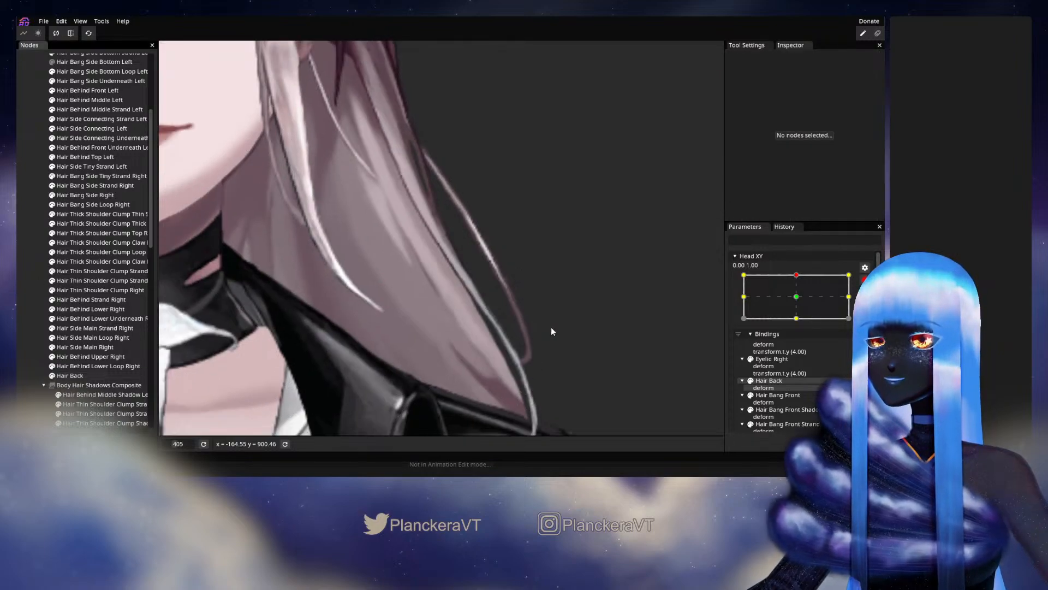
Reposition the Hair Back vertices along the lower hair edge by the jacket collar's peak and at the start of the dark fold
drag(525, 331, 475, 266)
scroll(390, 341, up, 4)
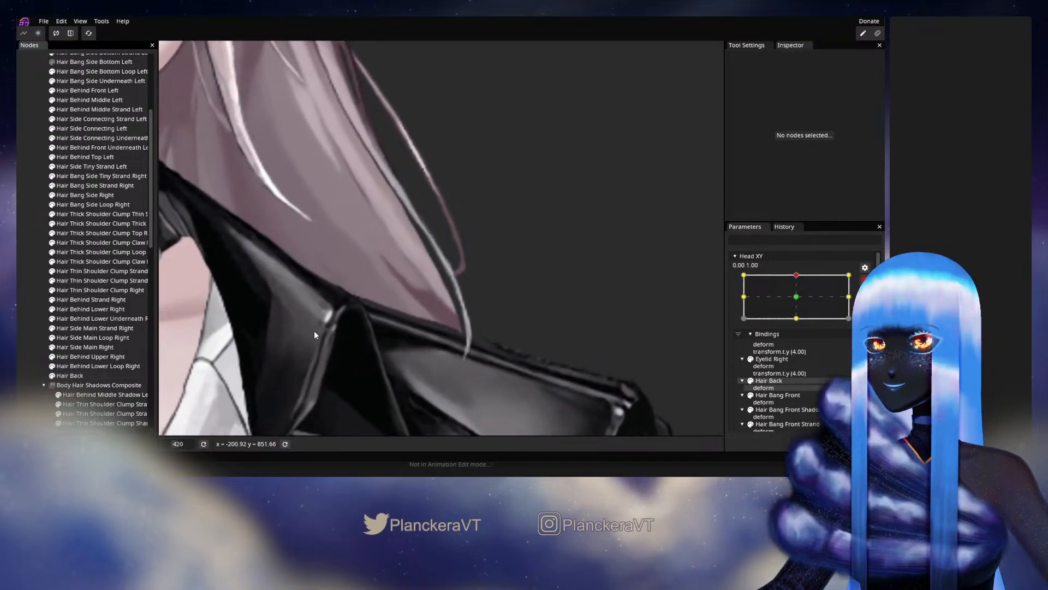
click(104, 375)
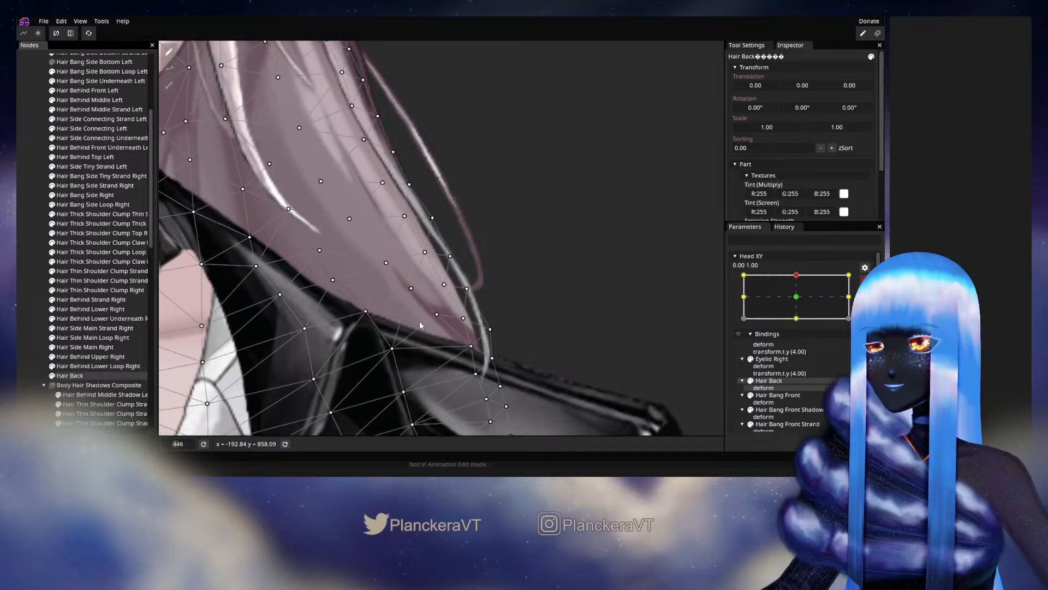
scroll(421, 320, up, 1)
drag(384, 369, 392, 364)
click(358, 318)
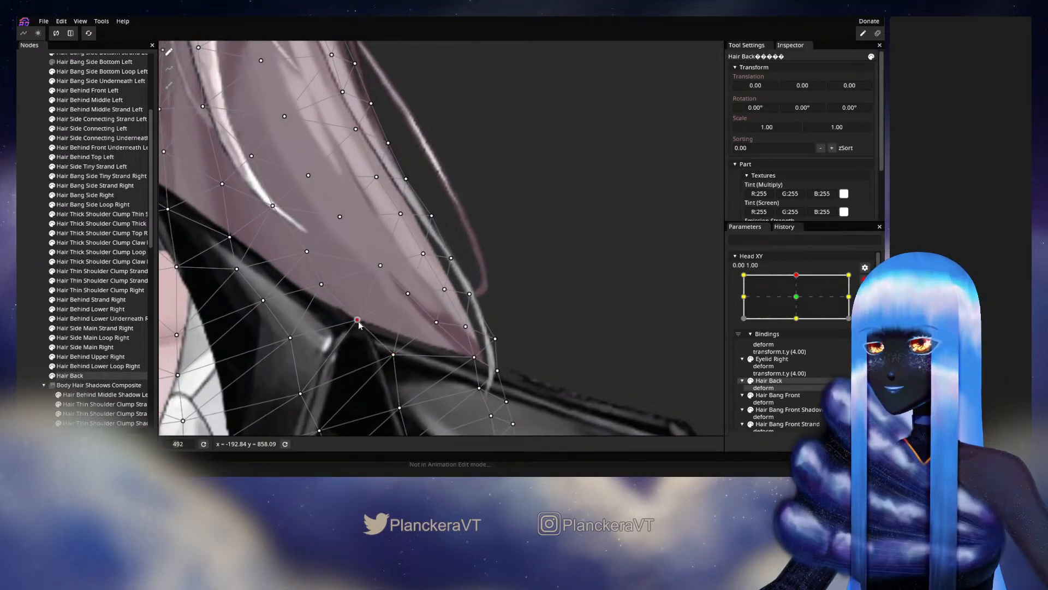
click(321, 285)
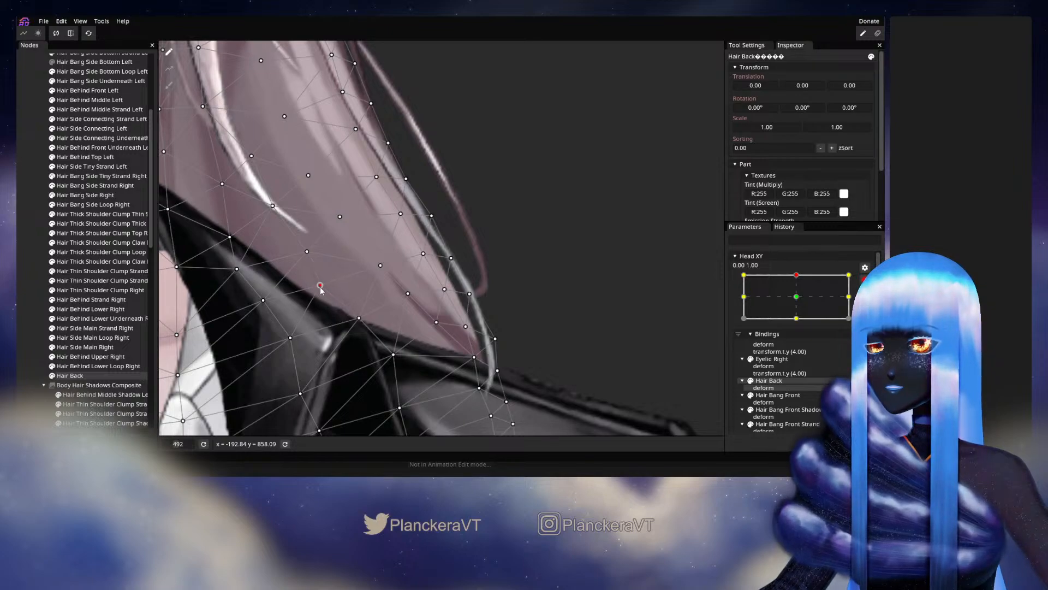
click(380, 266)
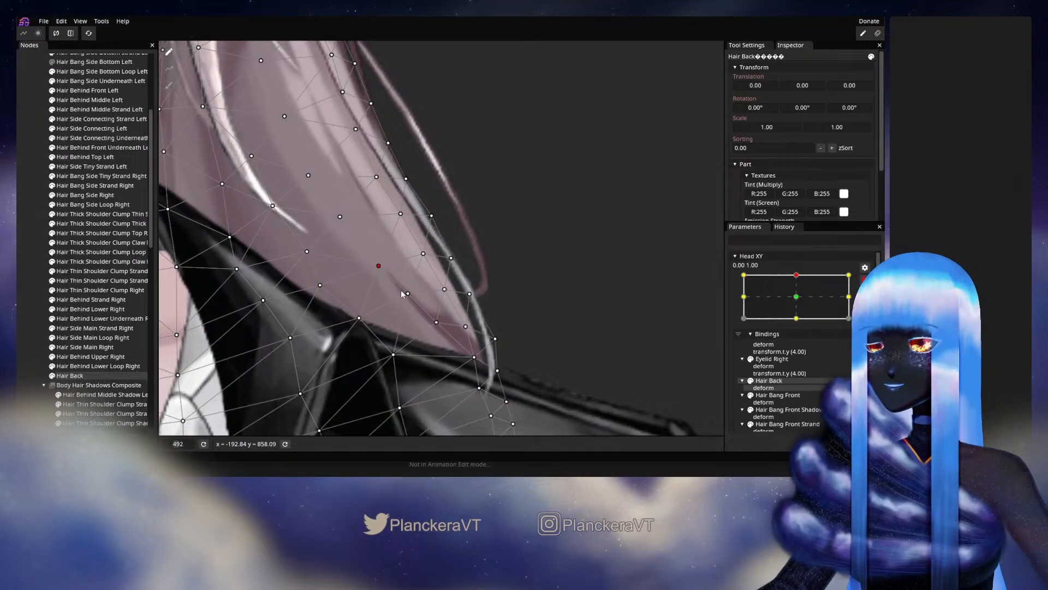
click(360, 319)
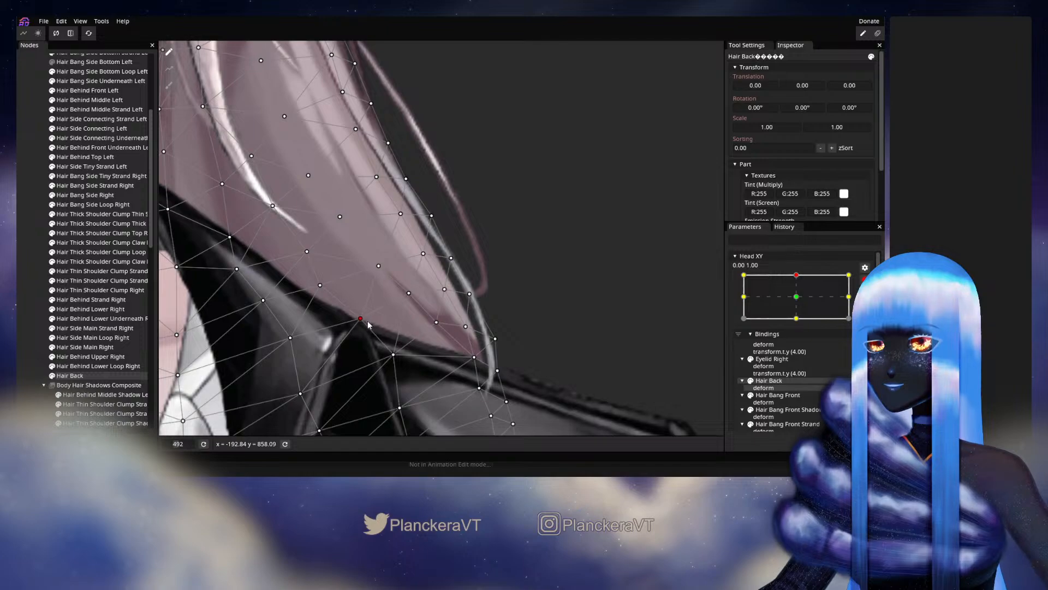
drag(396, 358, 397, 370)
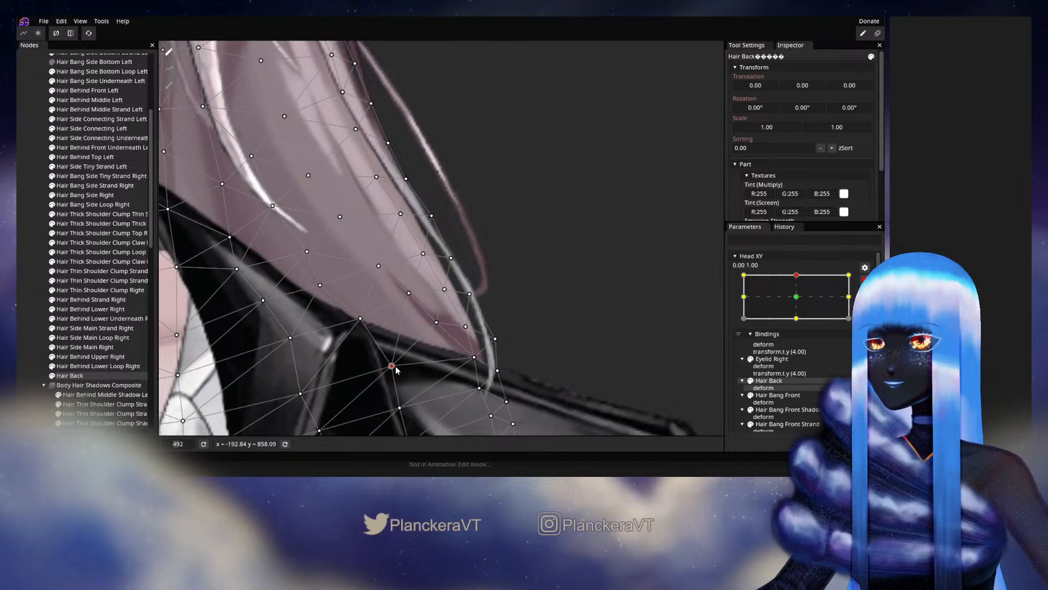
click(39, 306)
scroll(452, 336, down, 1)
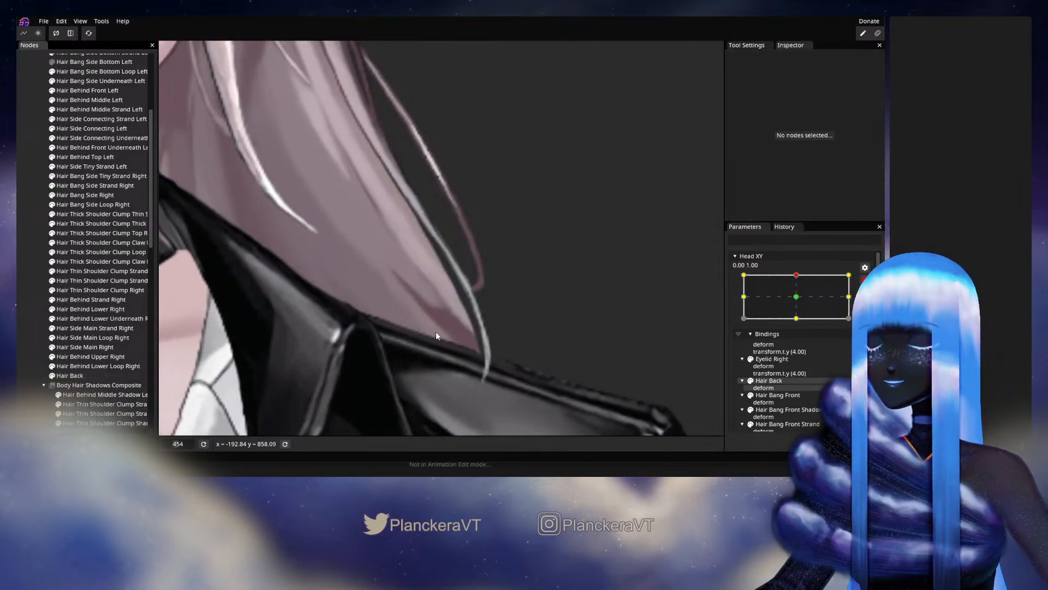
Reselect Hair Back, fine-tune the vertices at the collar peak and the upper dark fold, and deselect it to check the result
click(77, 376)
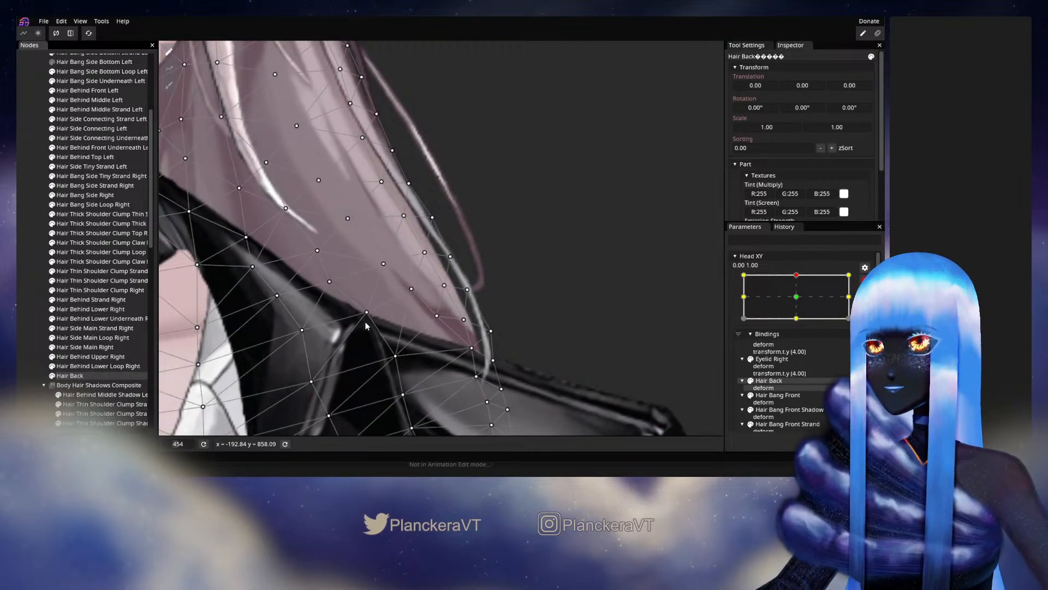
drag(367, 316, 411, 293)
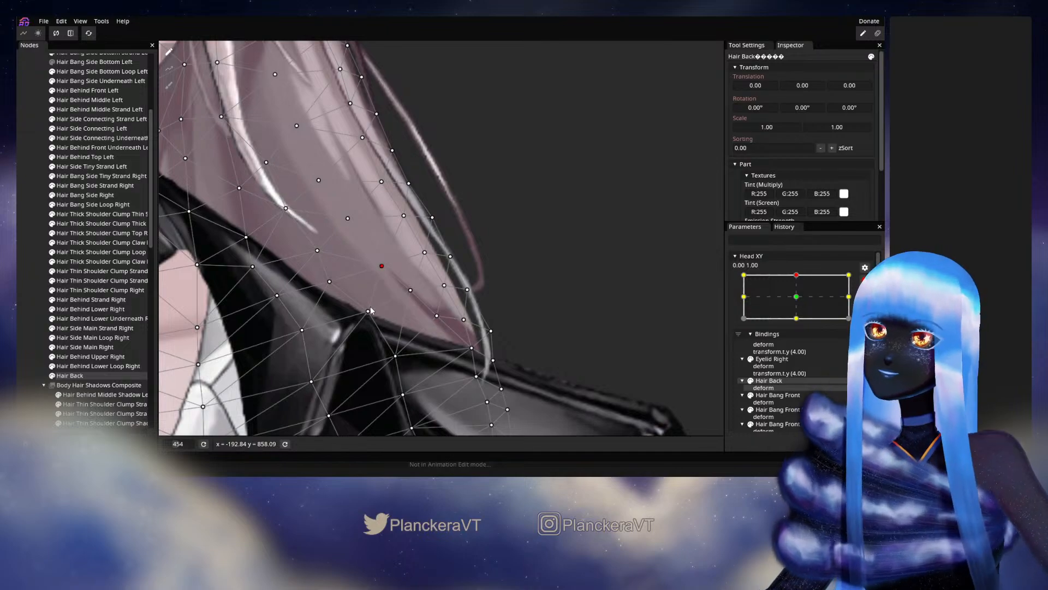
drag(369, 314, 369, 317)
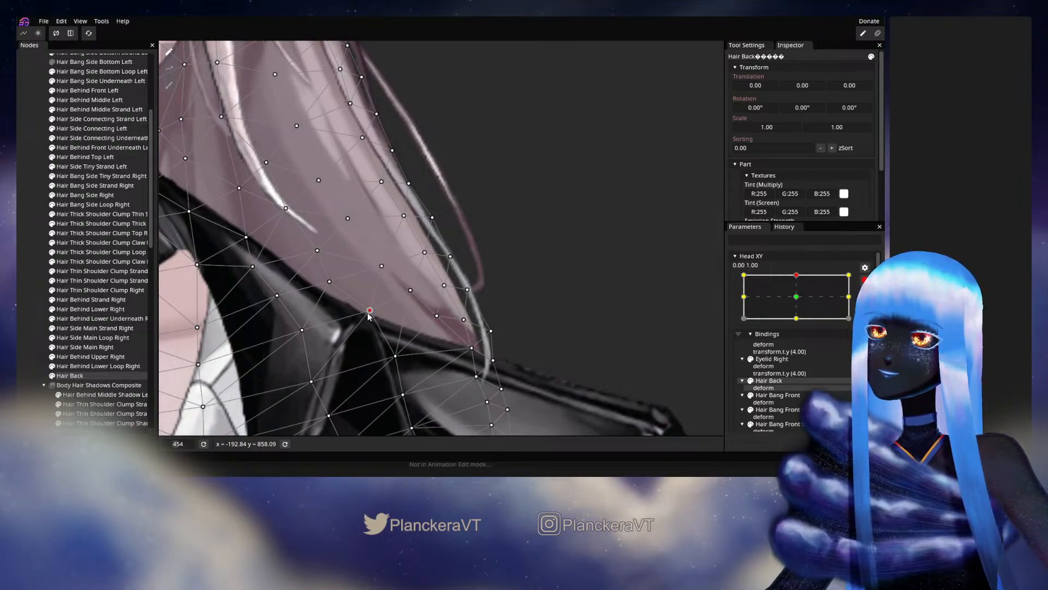
click(397, 316)
scroll(450, 335, down, 3)
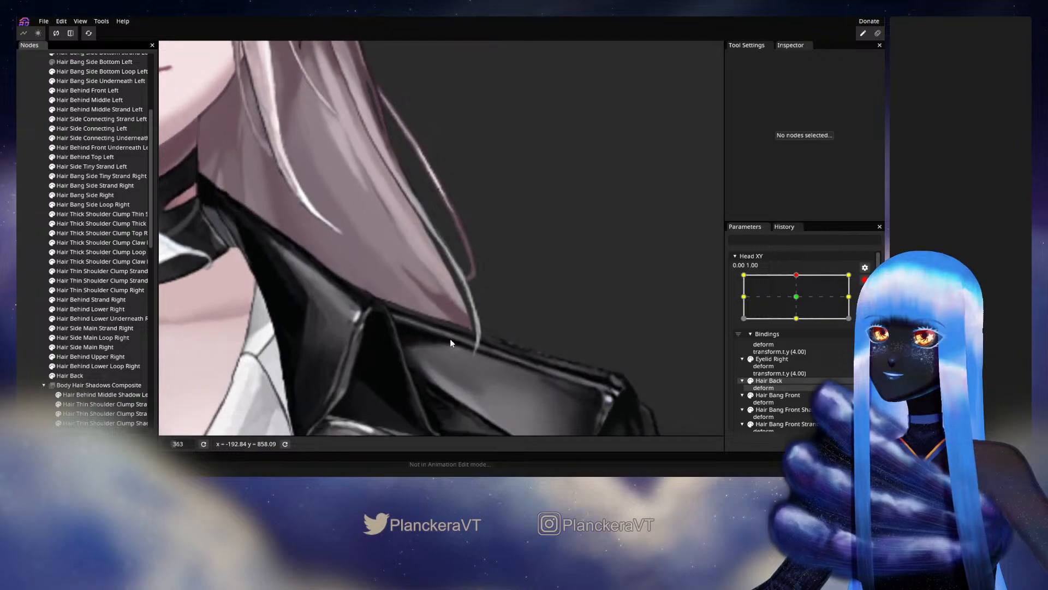
scroll(450, 343, down, 3)
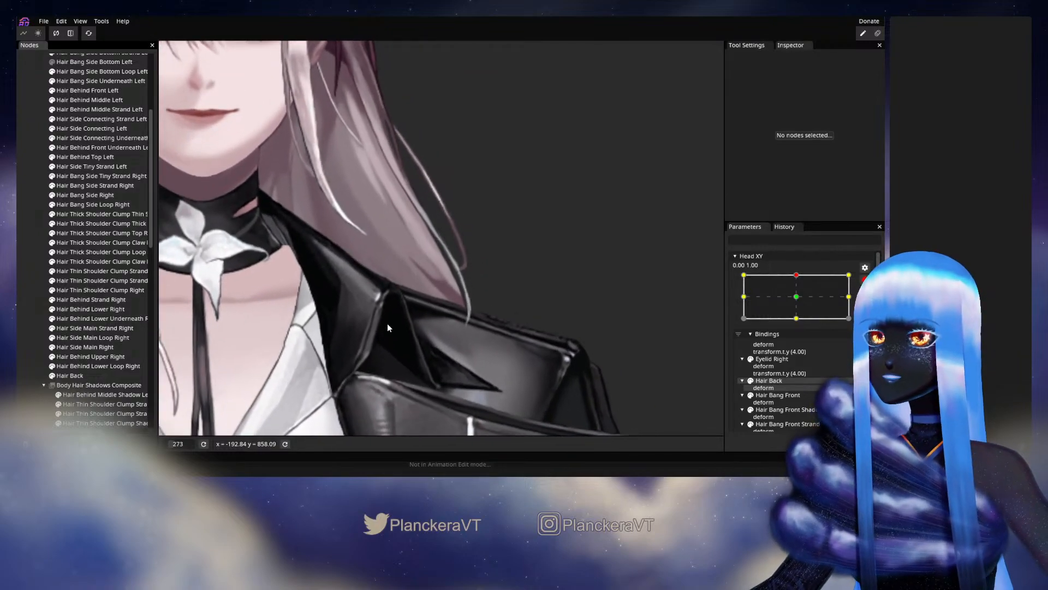
Select Hair Back again and correct the vertex in the lower hair area just above the collar peak
scroll(387, 324, up, 4)
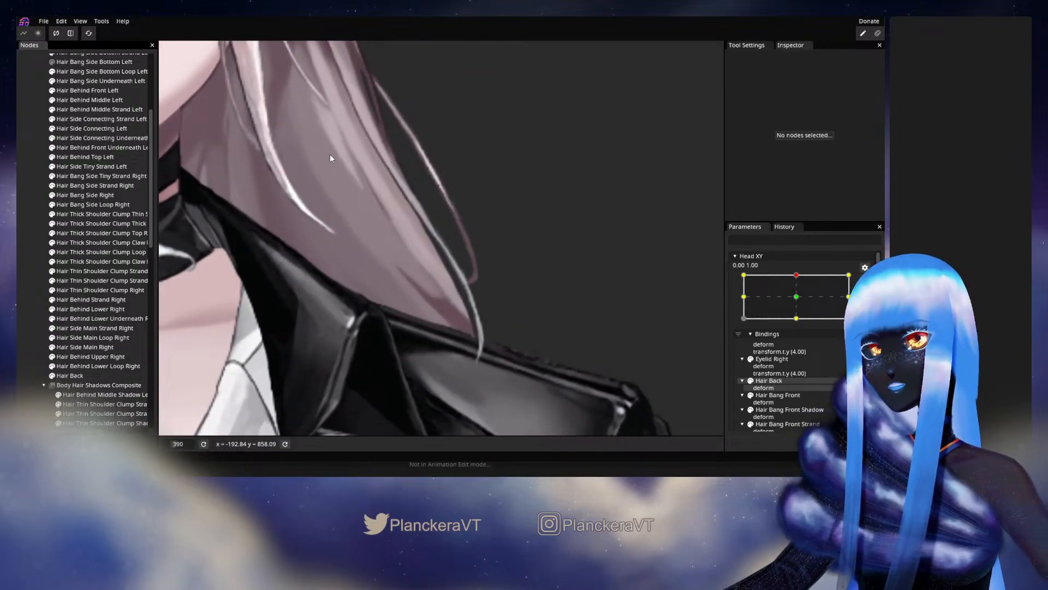
click(397, 279)
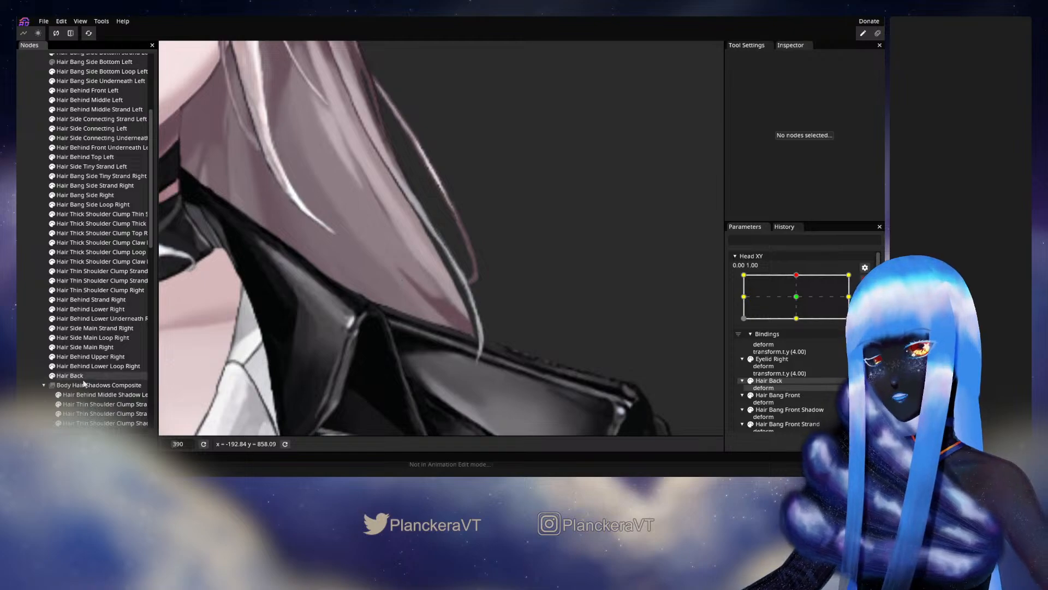
scroll(432, 285, up, 3)
scroll(431, 286, up, 3)
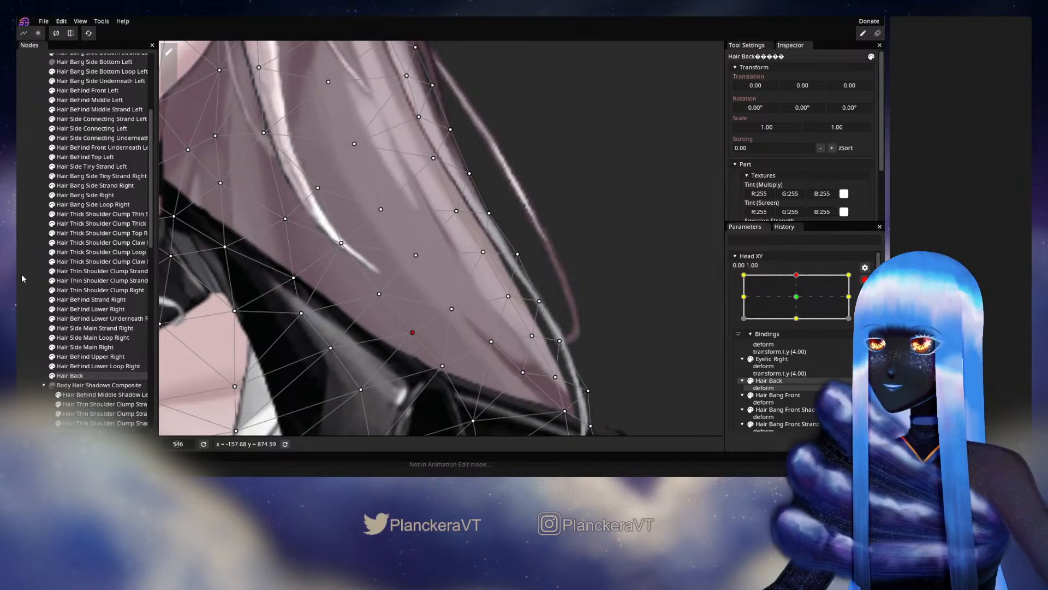
Deselect Hair Back to inspect the edge, reselect it, and nudge the vertex at the jacket collar's peak before deselecting
click(376, 304)
scroll(545, 311, down, 8)
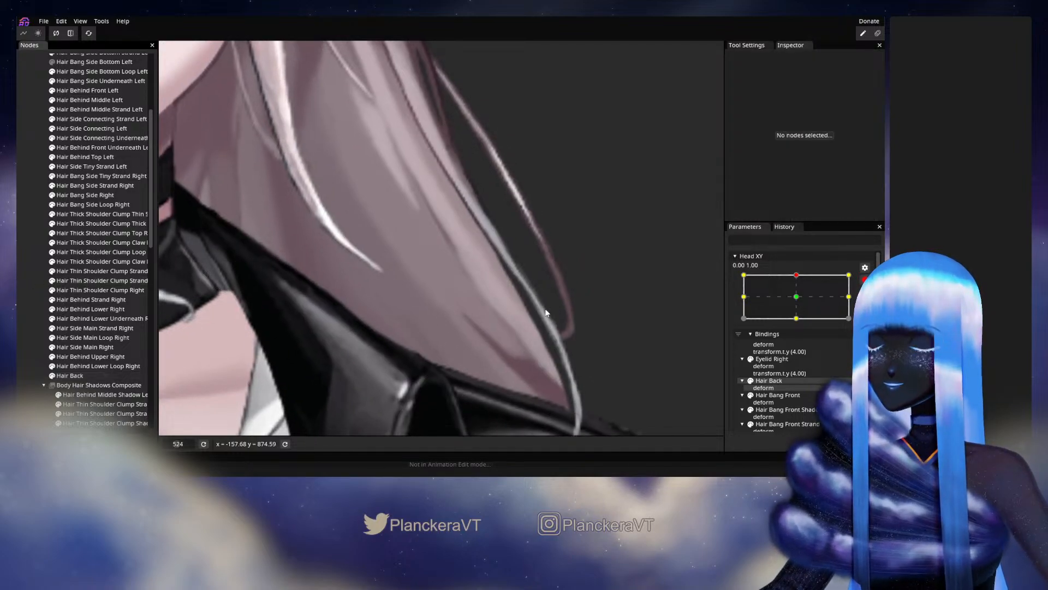
scroll(465, 298, up, 4)
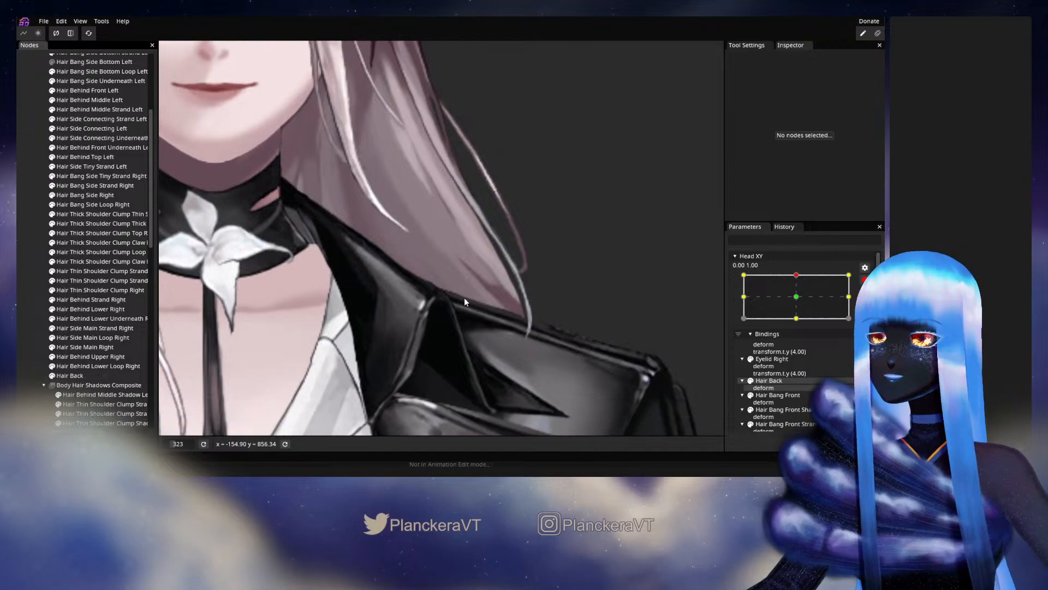
click(123, 375)
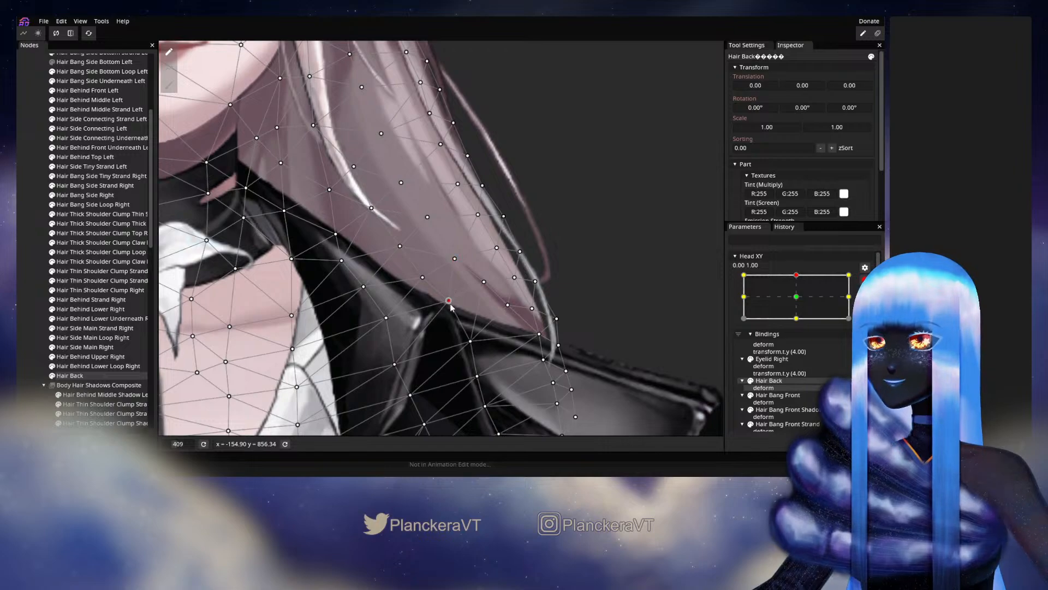
drag(448, 302, 452, 304)
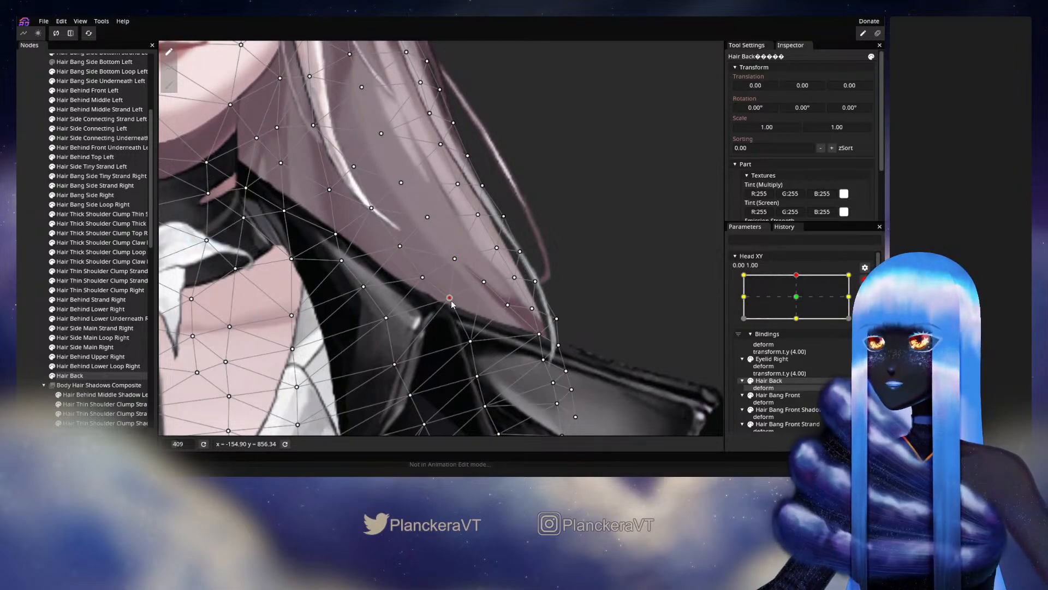
click(38, 310)
scroll(402, 311, down, 8)
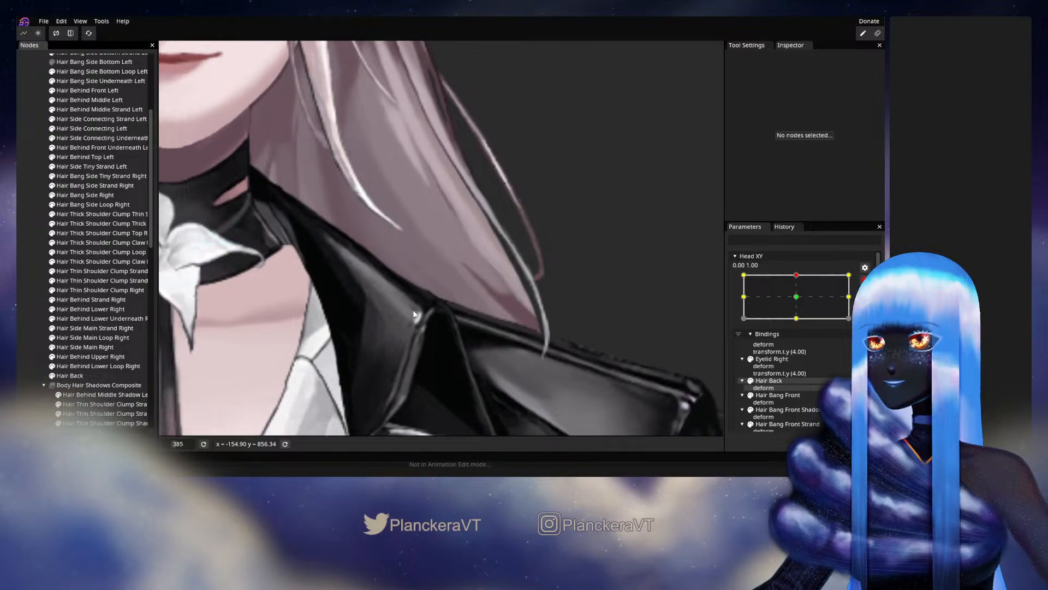
Disarm Head XY, preview the head movement on the full character, and rearm the parameter at 0.00, 1.00
scroll(550, 278, down, 6)
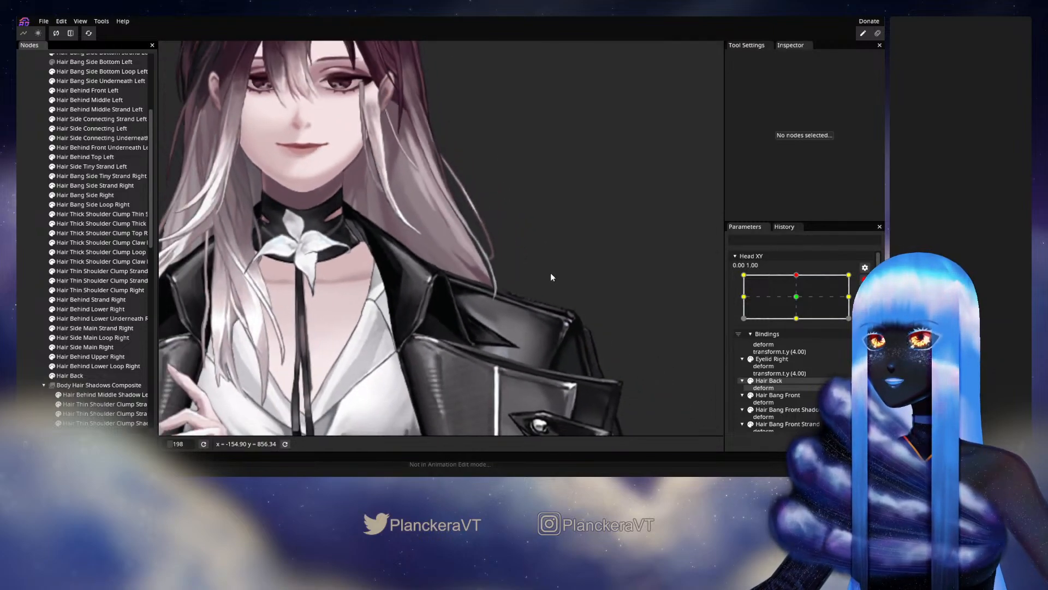
scroll(529, 296, down, 1)
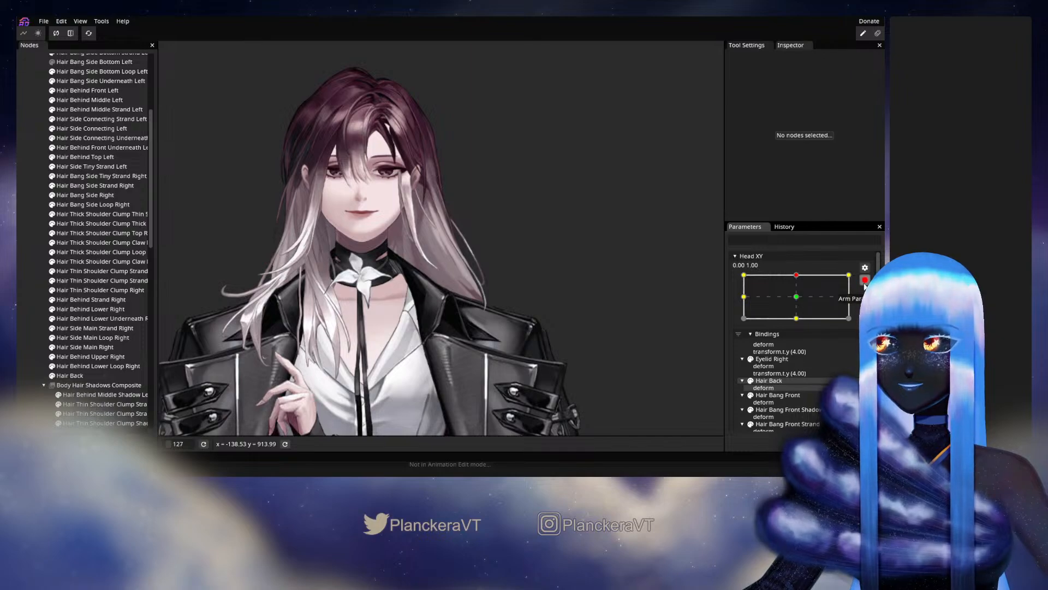
click(864, 280)
mouse_move(799, 301)
mouse_down()
mouse_move(801, 322)
mouse_move(806, 304)
mouse_up()
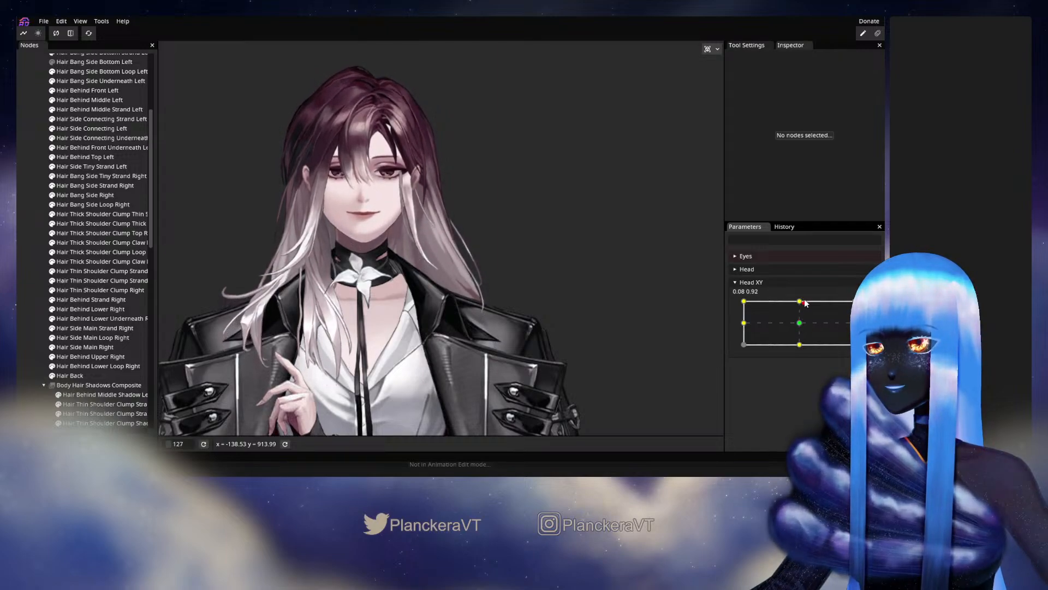
click(865, 306)
Compare the hair tip above the shoulder between the 0.00, 0.00 and 0.00, 1.00 Head XY poses
scroll(443, 332, up, 6)
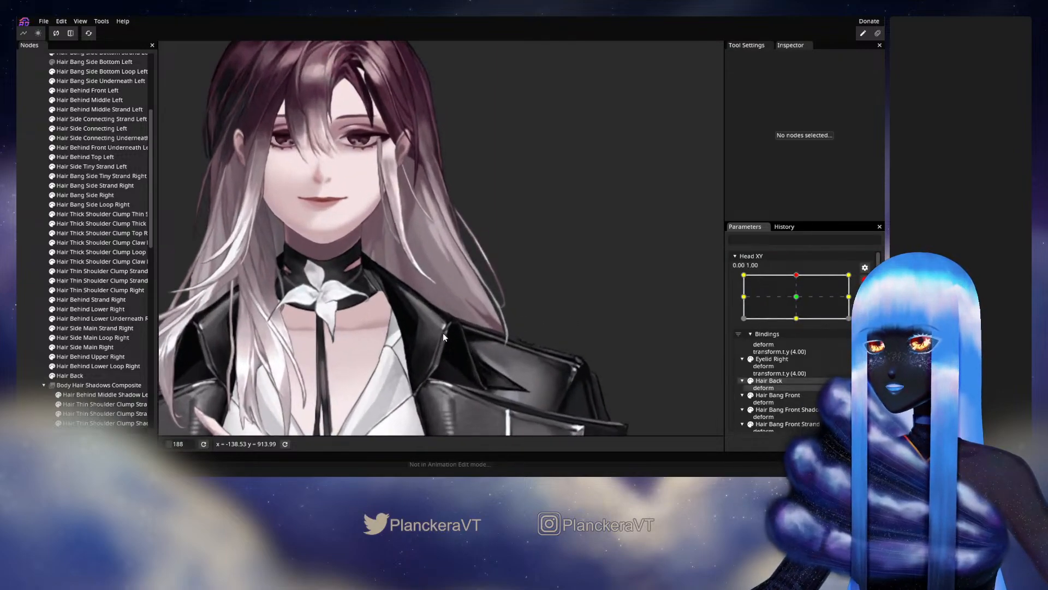
scroll(518, 346, up, 5)
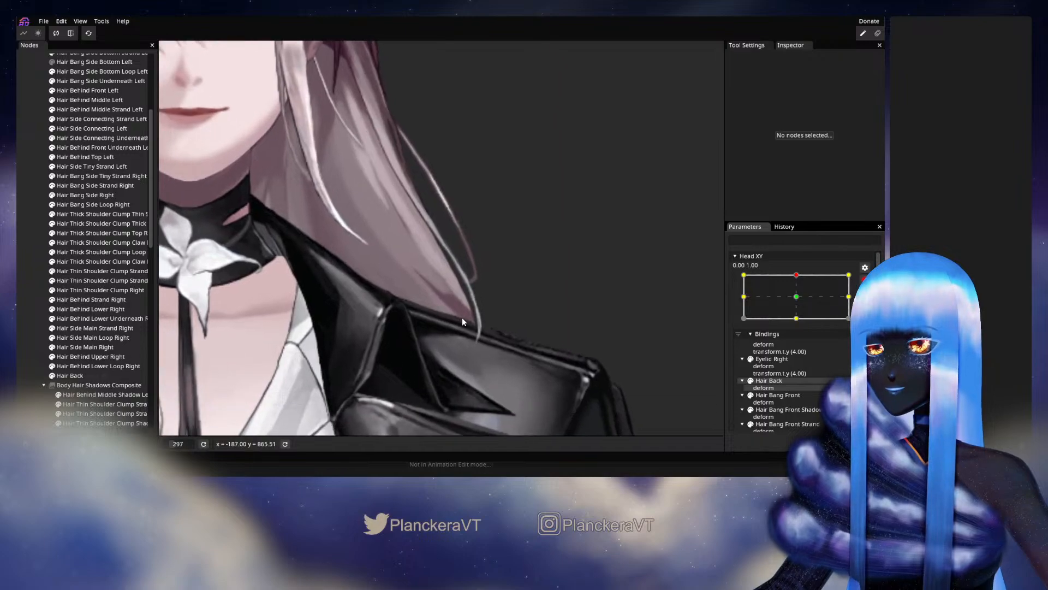
click(794, 296)
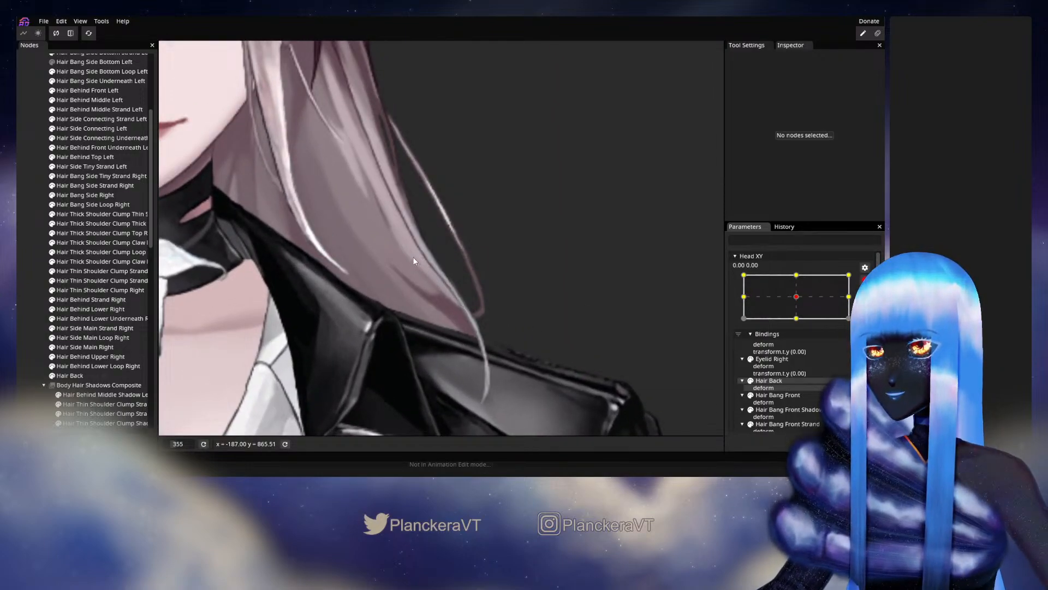
click(800, 277)
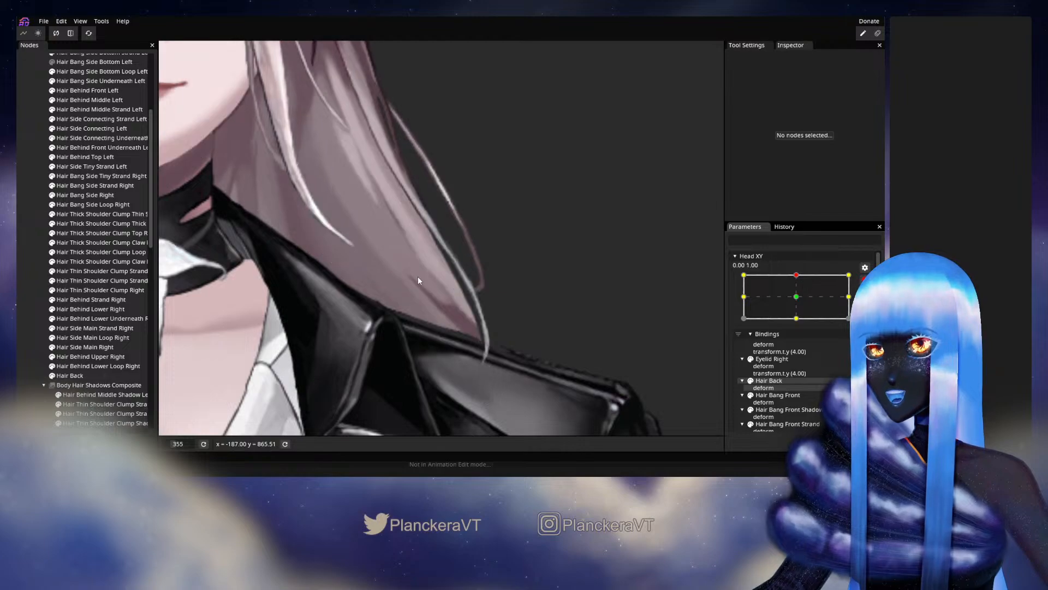
Select Hair Back, shift the vertices at the lower hair tip slightly outward, and save the model
click(88, 374)
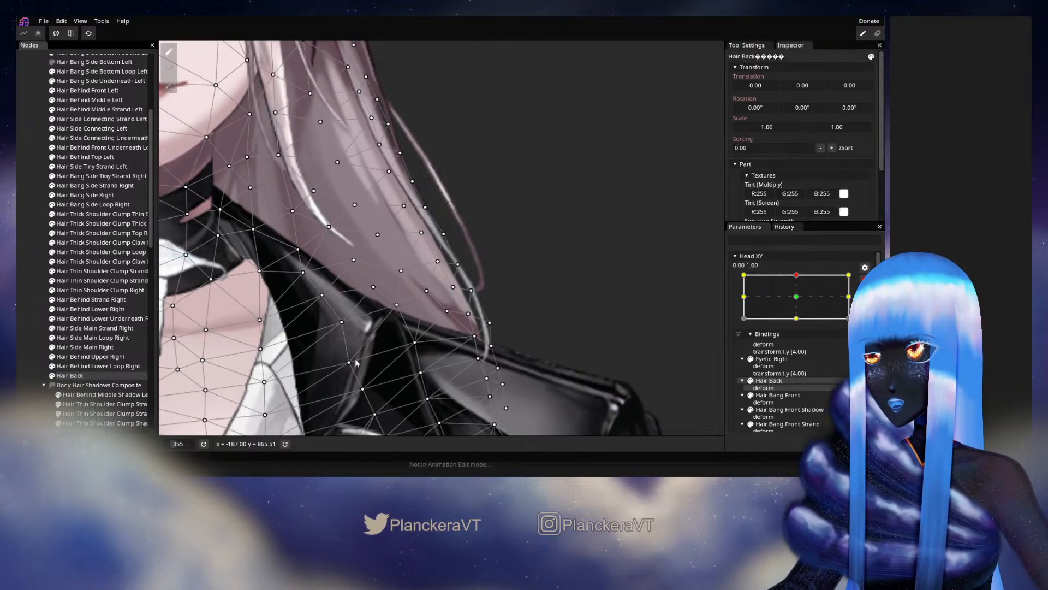
click(472, 328)
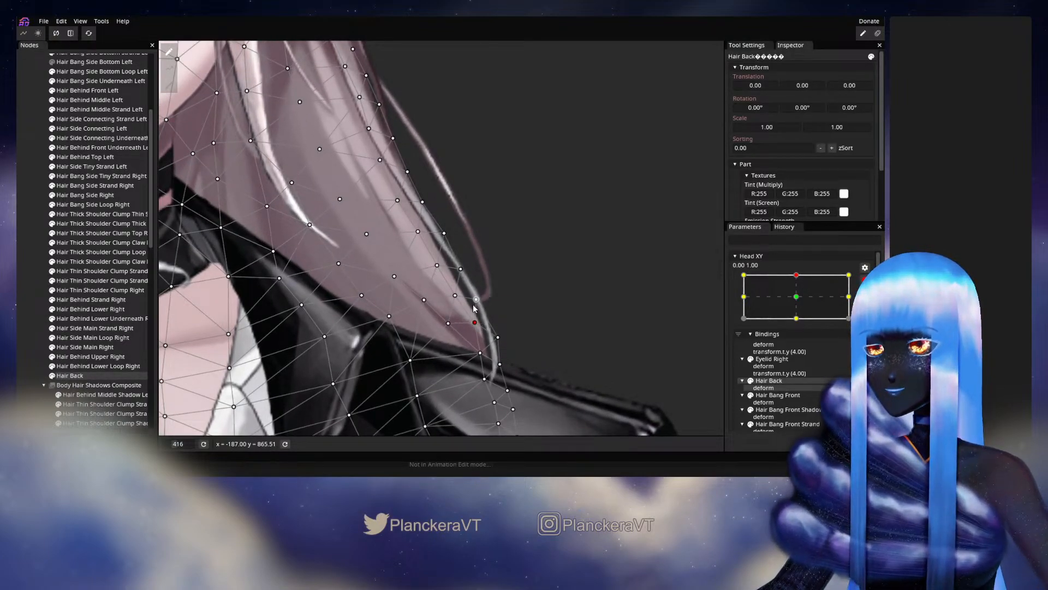
click(449, 323)
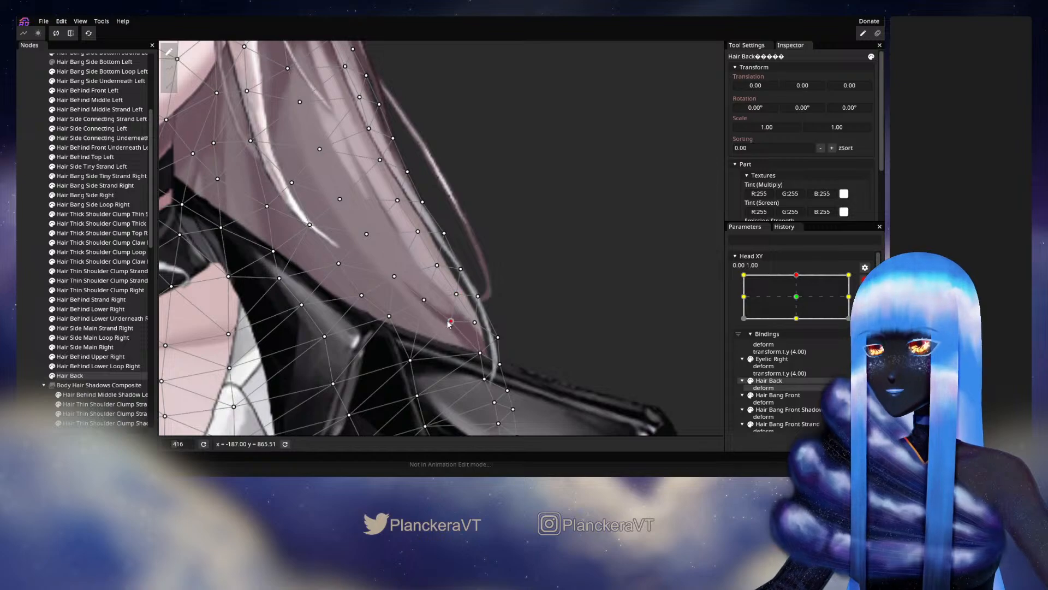
drag(474, 322, 484, 351)
click(479, 353)
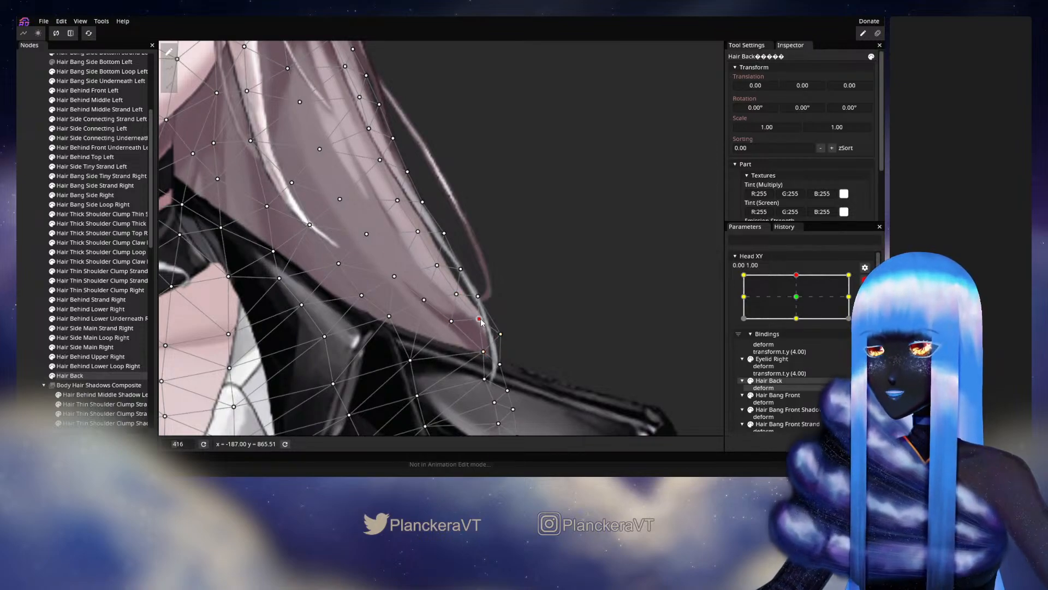
key(ctrl+s)
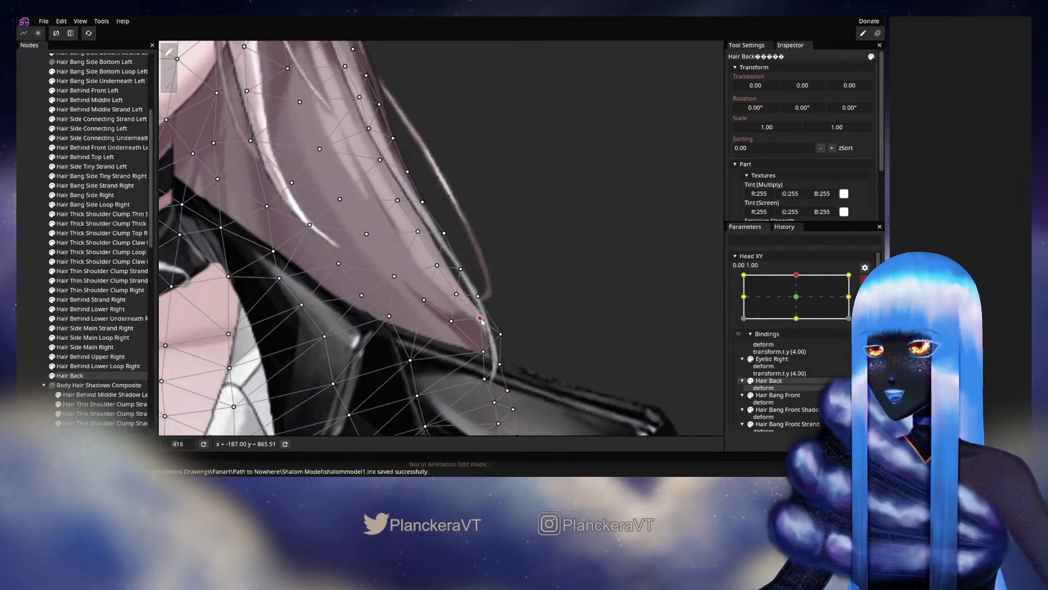
Fine-tune the Hair Back vertices around the lower tip and along the inner strand just above it
click(459, 294)
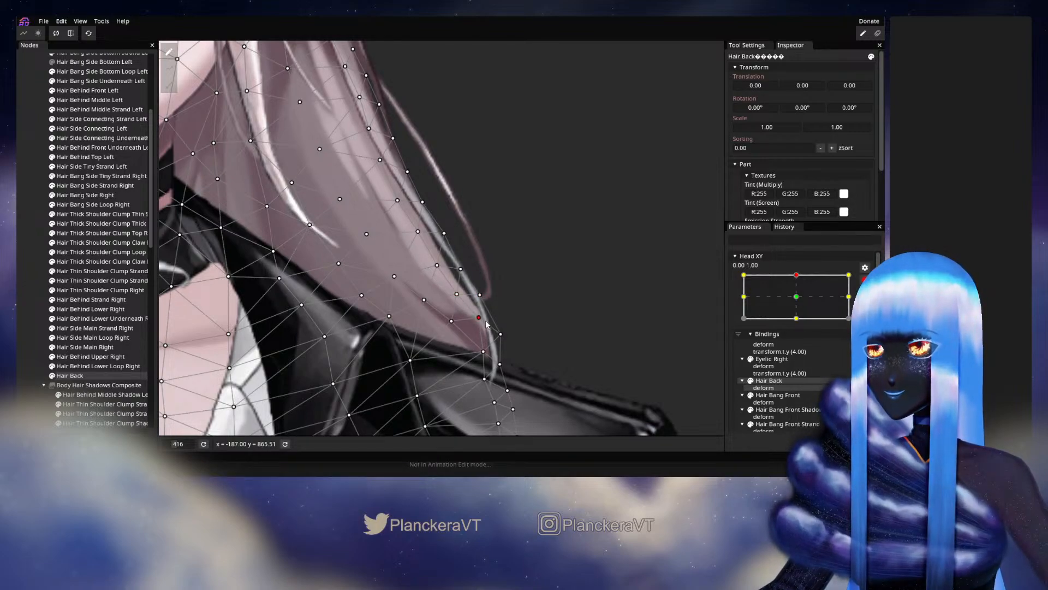
drag(483, 351, 487, 349)
click(485, 379)
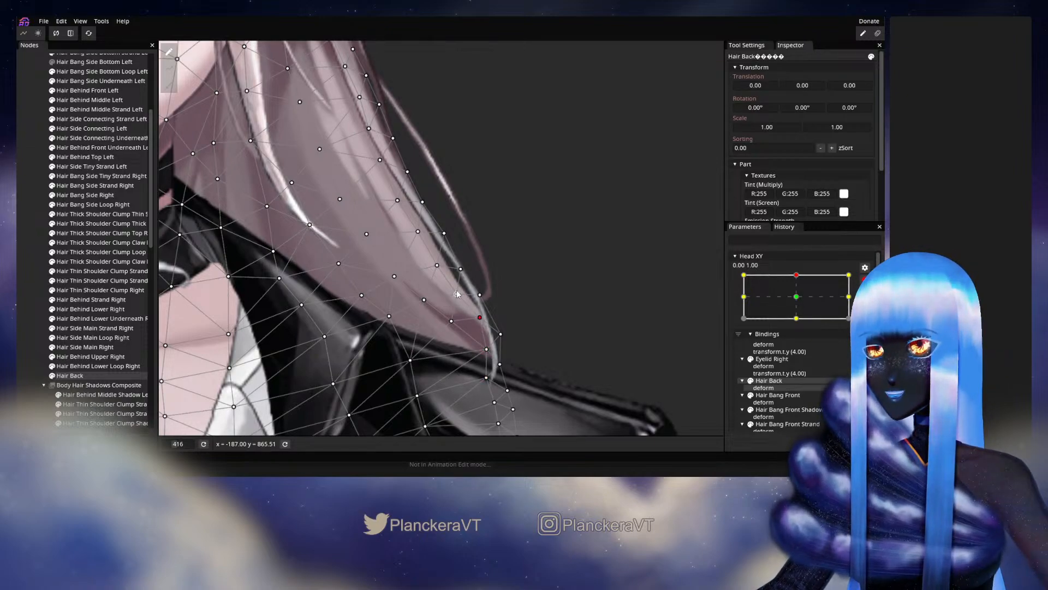
drag(458, 294, 460, 291)
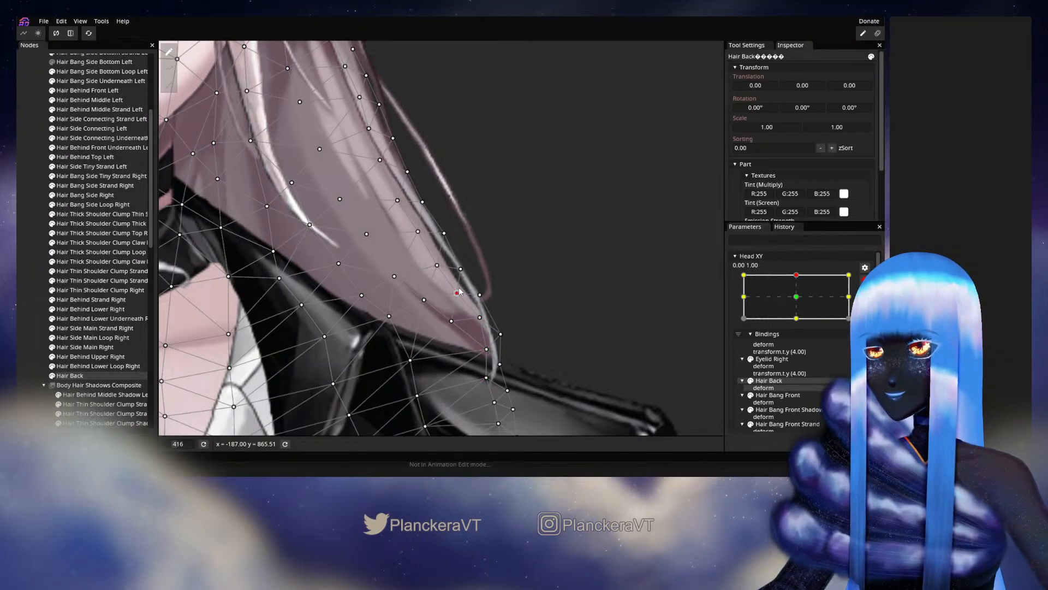
click(461, 269)
click(428, 301)
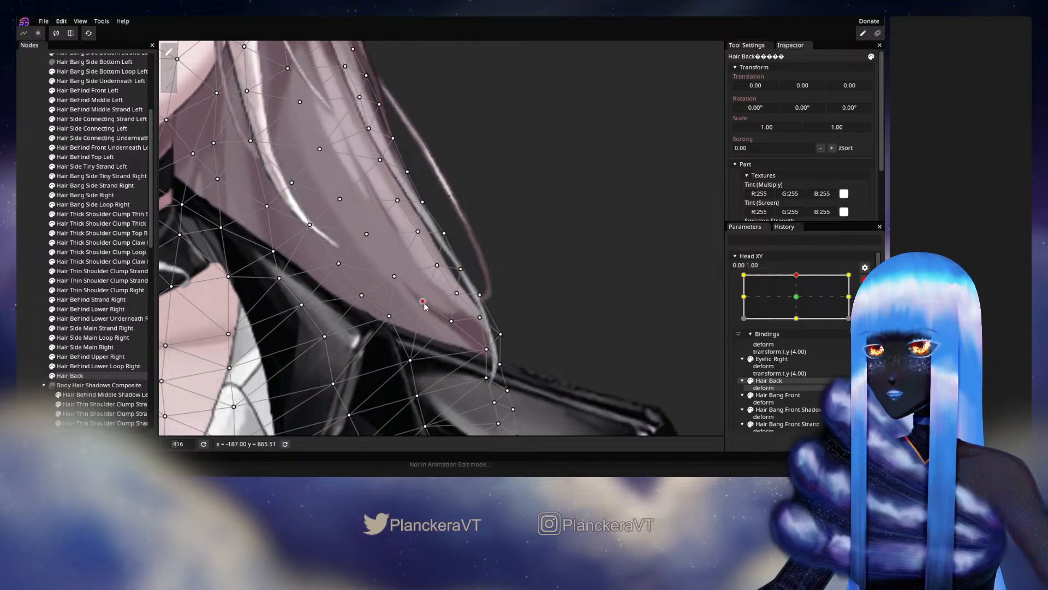
click(437, 265)
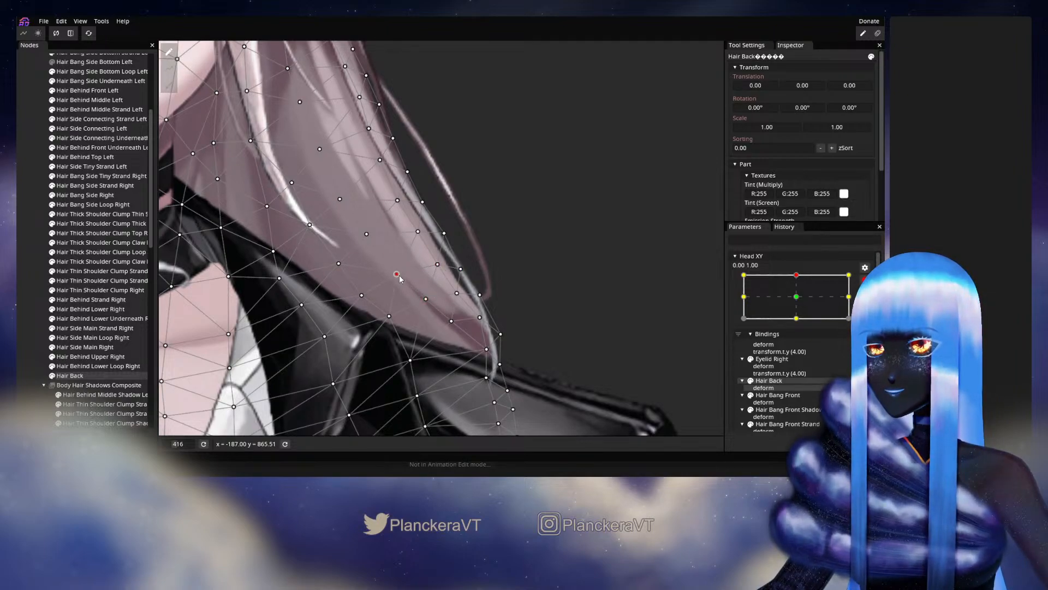
drag(399, 276, 400, 276)
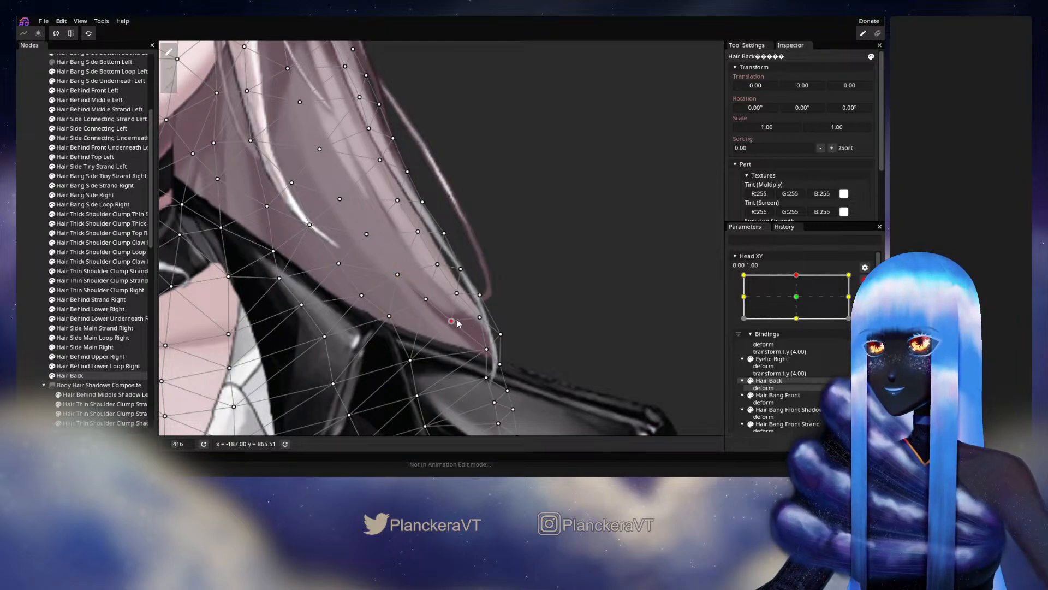
Nudge the Hair Back vertices inside the lower tip and in the dark fold beneath it, and deselect the part
drag(458, 321, 460, 320)
click(457, 293)
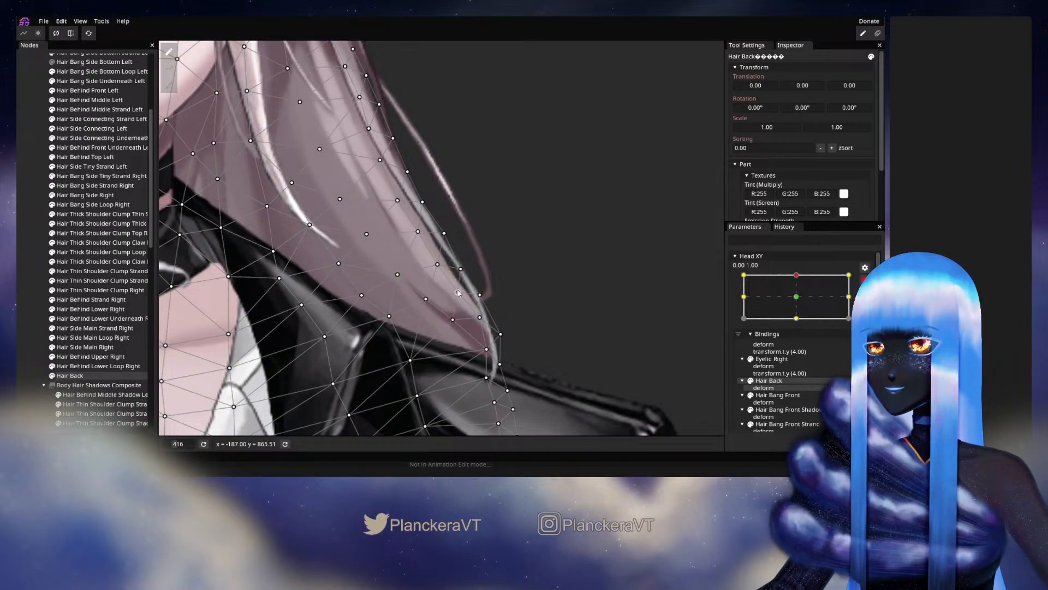
click(461, 269)
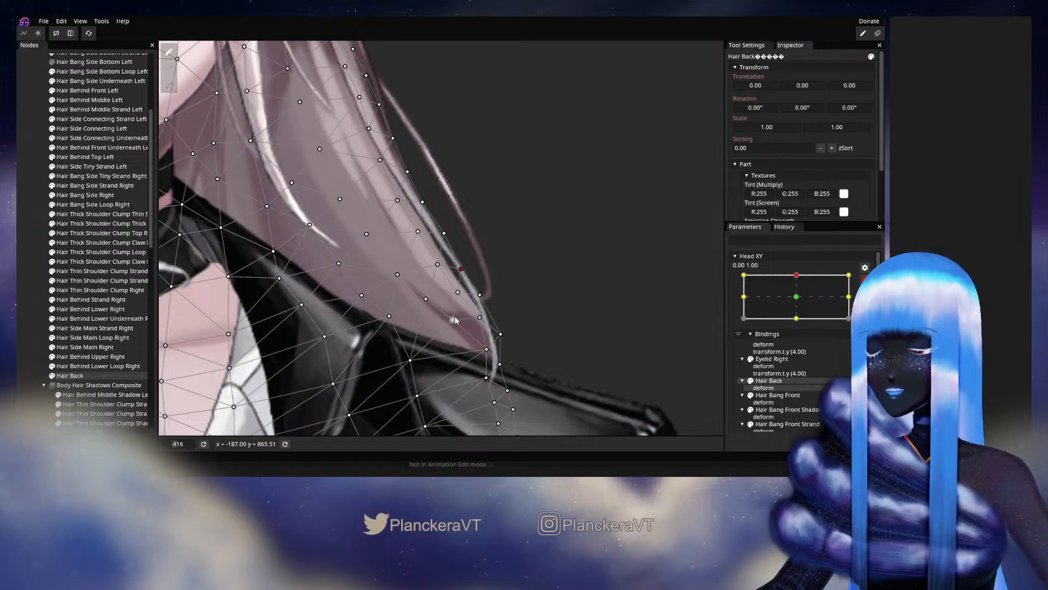
click(426, 299)
drag(425, 302, 459, 322)
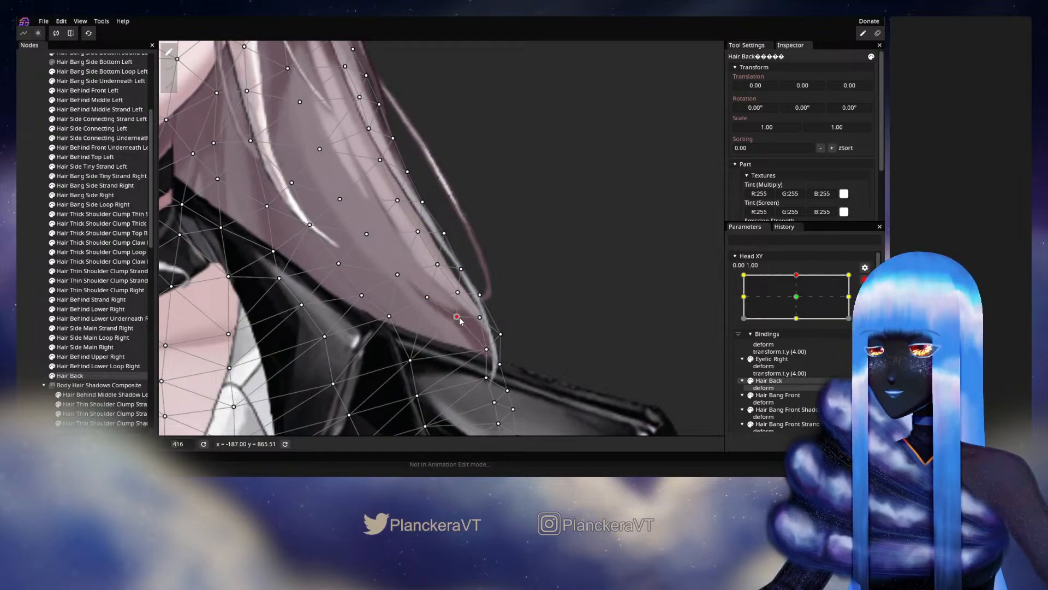
click(486, 348)
drag(410, 360, 415, 364)
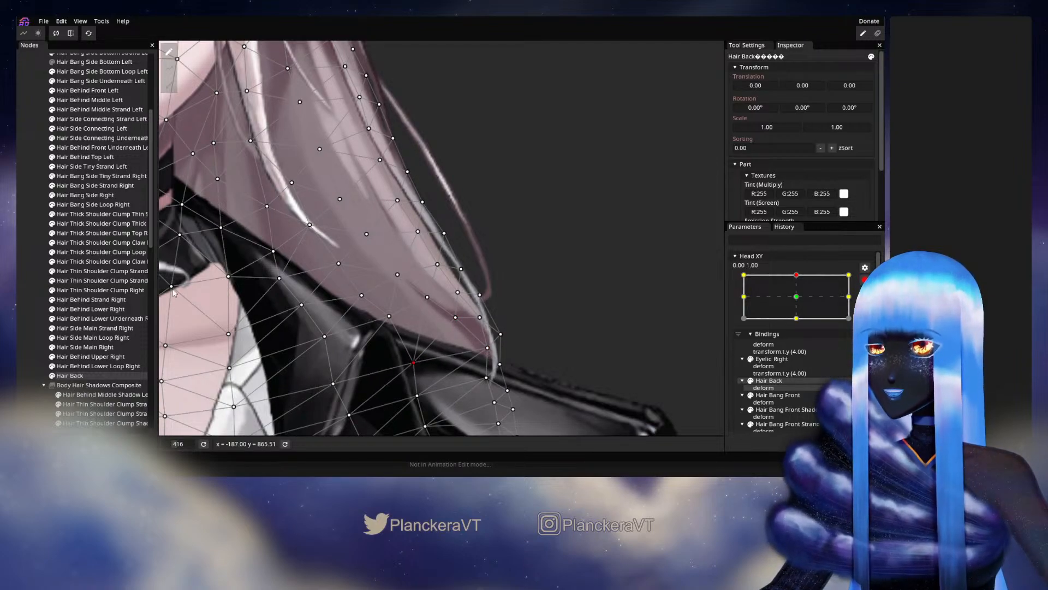
click(533, 365)
Check the whole hair shape, preview the Head XY movement with the parameter disarmed, and rearm it at 0.00, 1.00
scroll(533, 365, down, 1)
scroll(532, 363, down, 9)
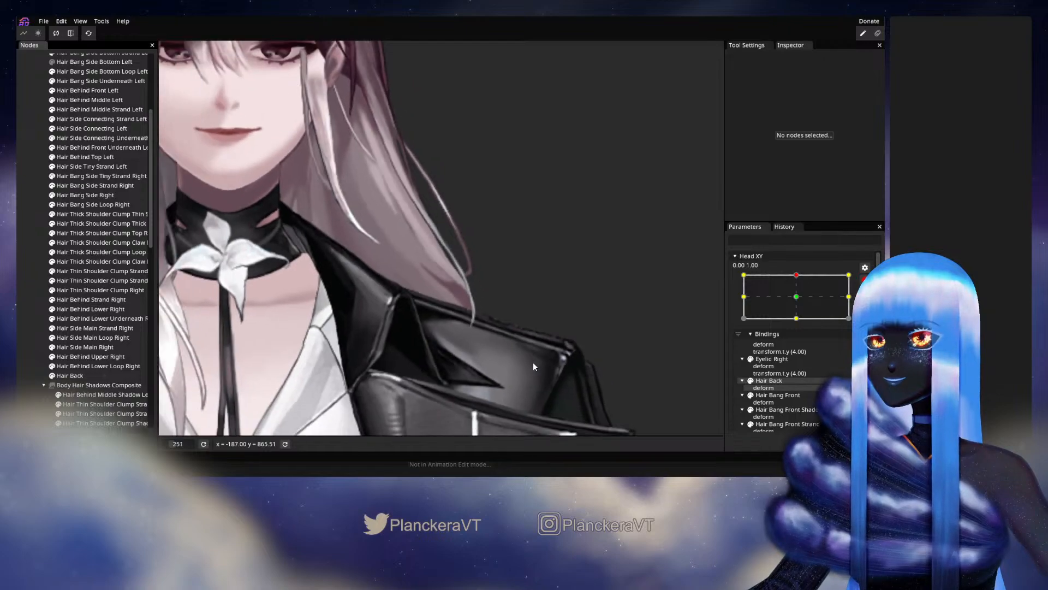
scroll(556, 386, down, 2)
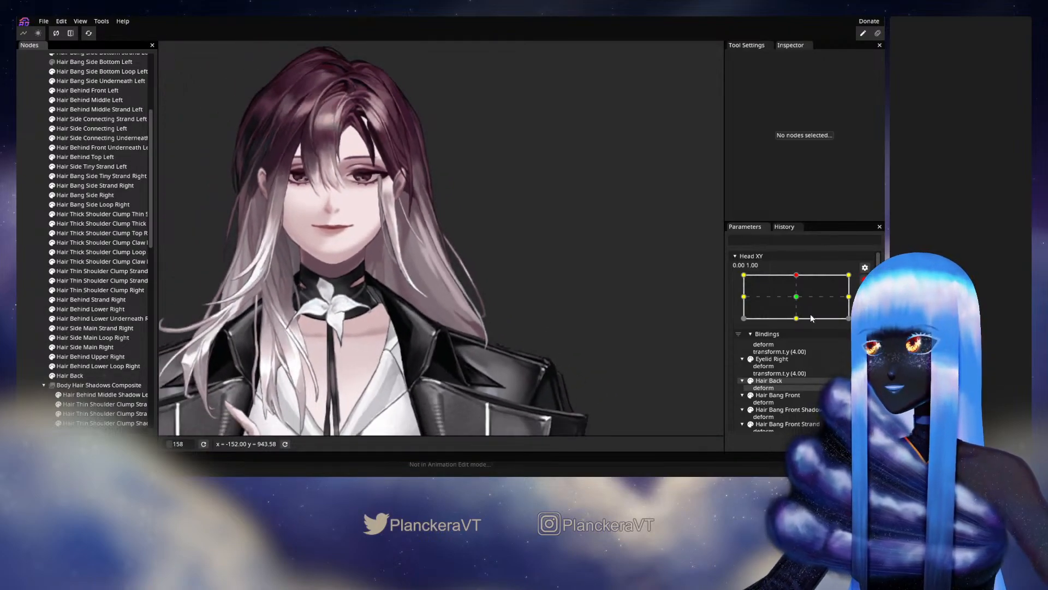
click(802, 310)
mouse_move(802, 304)
mouse_down()
mouse_move(797, 326)
mouse_move(801, 301)
mouse_up()
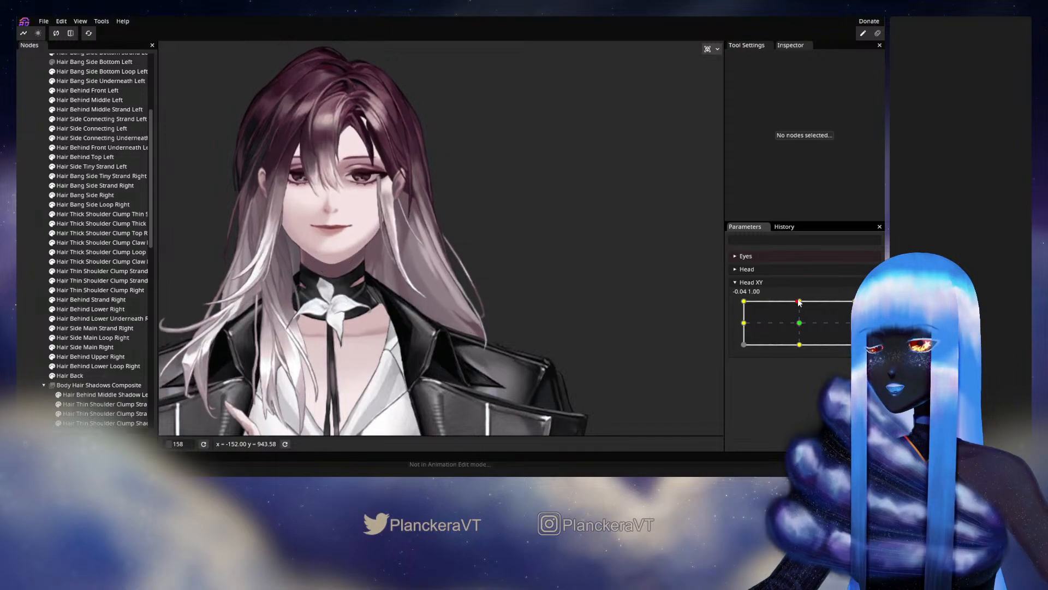
click(864, 305)
Select Hair Back and nudge the vertices along the outer edge above the lower hair tip slightly inward and upward
scroll(430, 403, up, 2)
scroll(429, 404, up, 6)
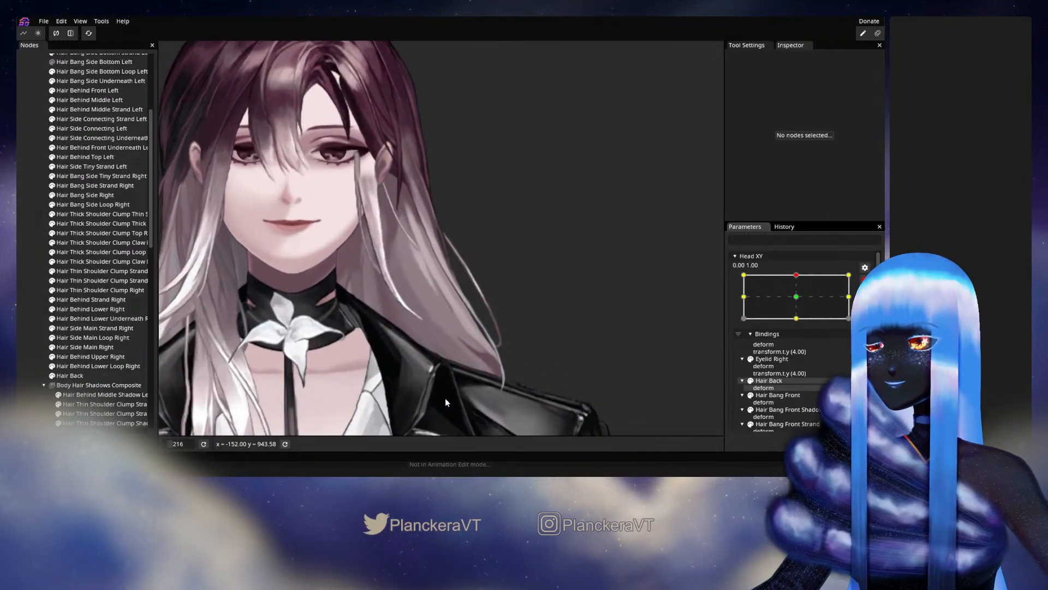
click(68, 376)
scroll(506, 298, up, 2)
click(505, 298)
drag(507, 299, 501, 293)
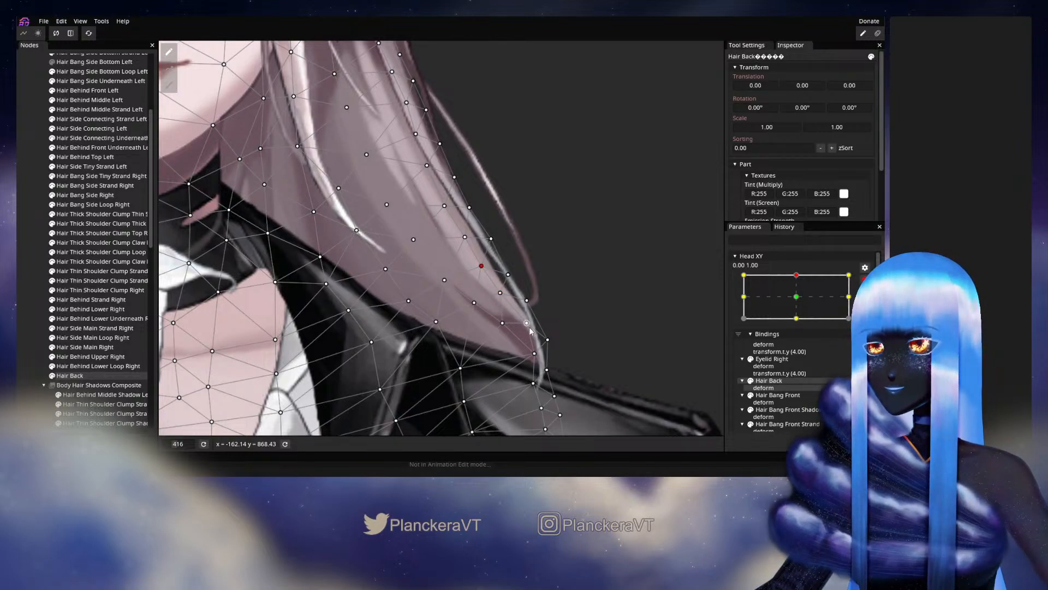
drag(535, 352, 531, 342)
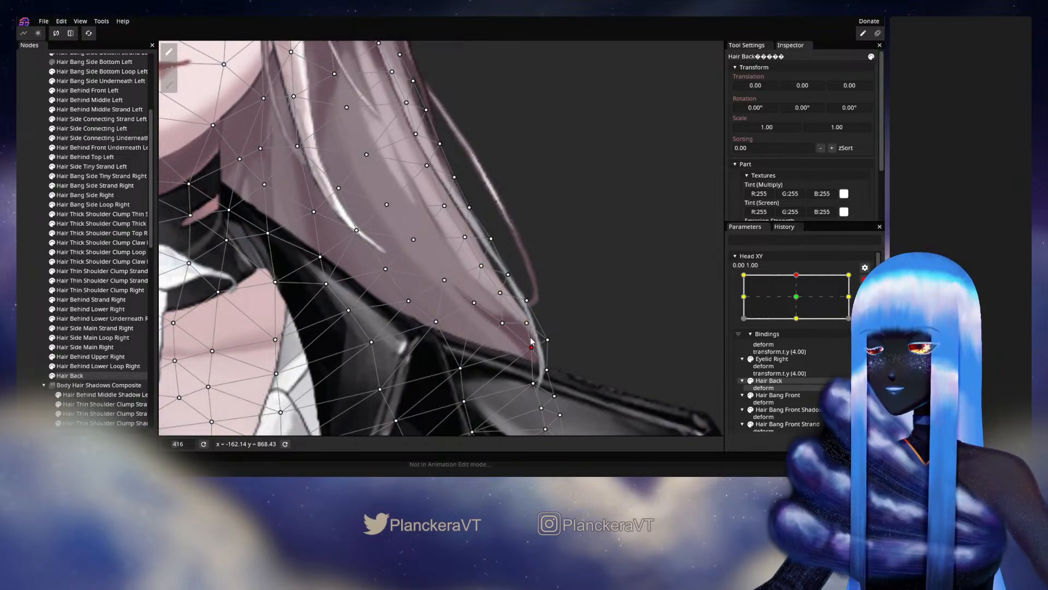
drag(526, 300, 523, 297)
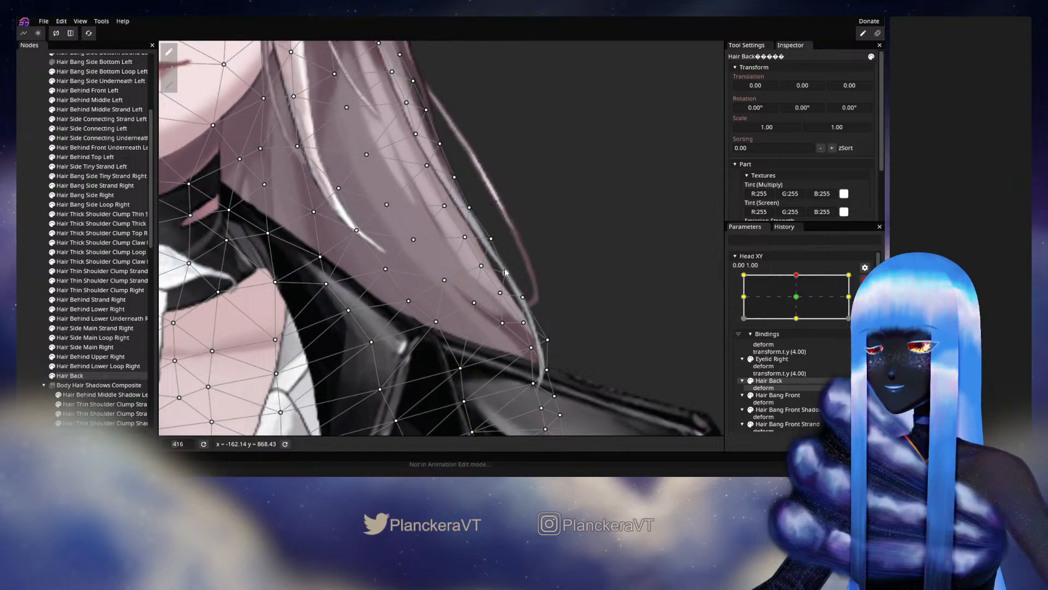
drag(491, 240, 468, 209)
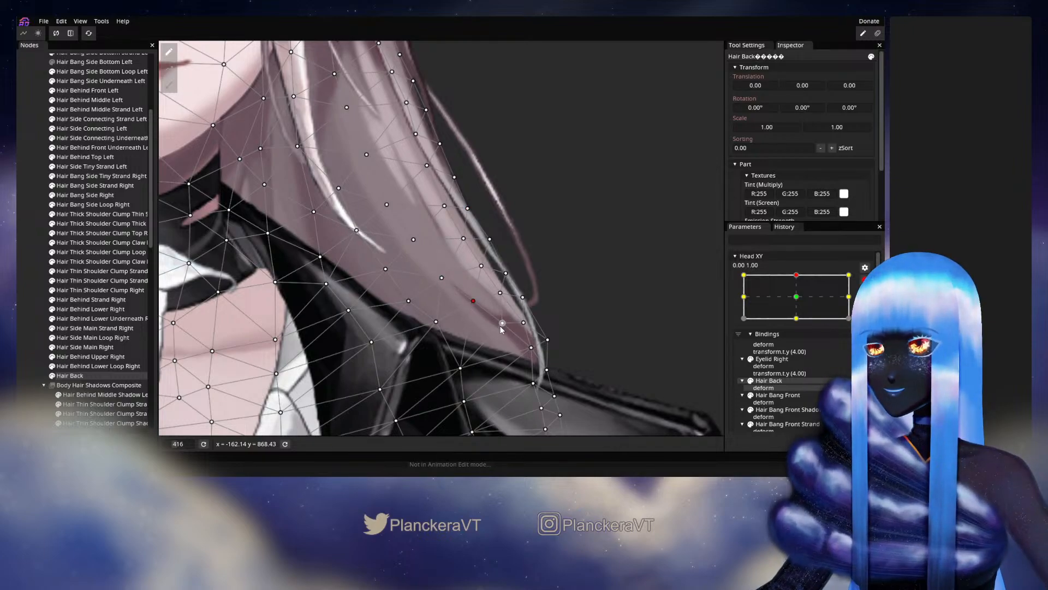
Fine-tune the Hair Back vertices inside the lower tip and along the edge over the jacket collar, and deselect the part
drag(502, 322, 495, 321)
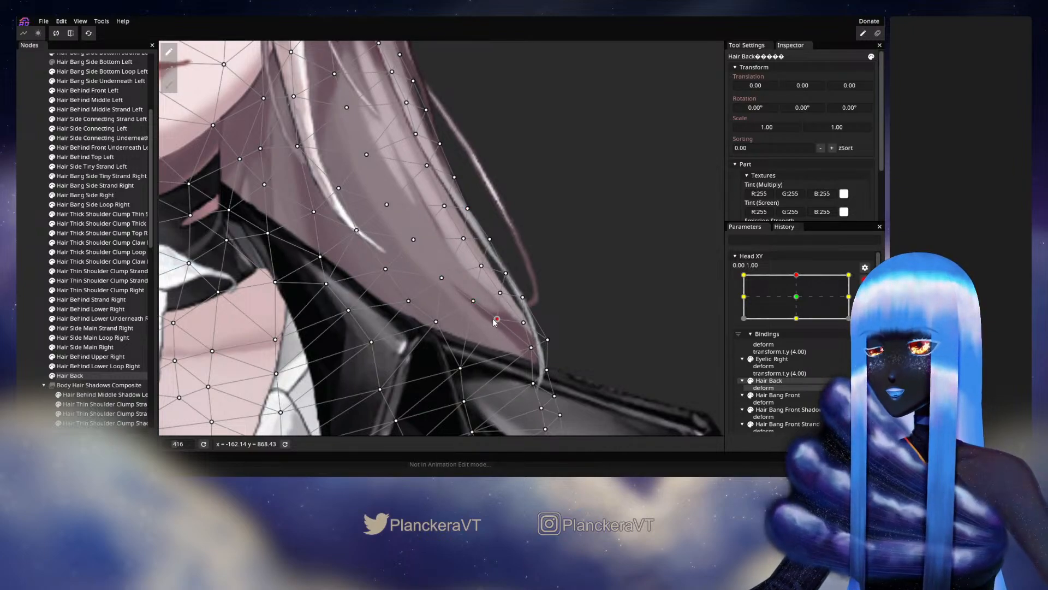
click(525, 348)
drag(526, 348, 523, 345)
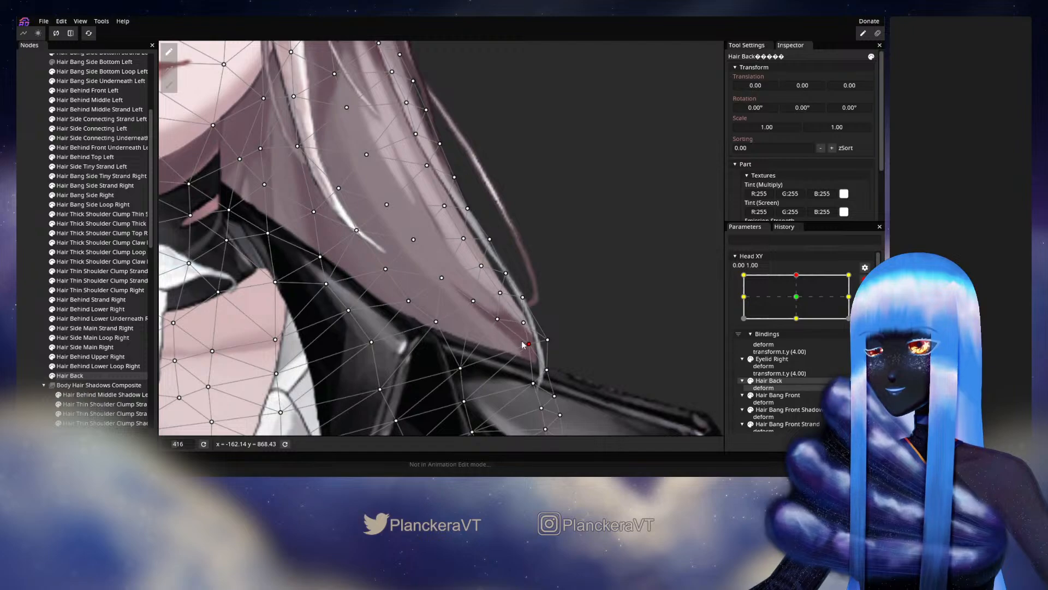
drag(469, 401, 484, 398)
click(537, 381)
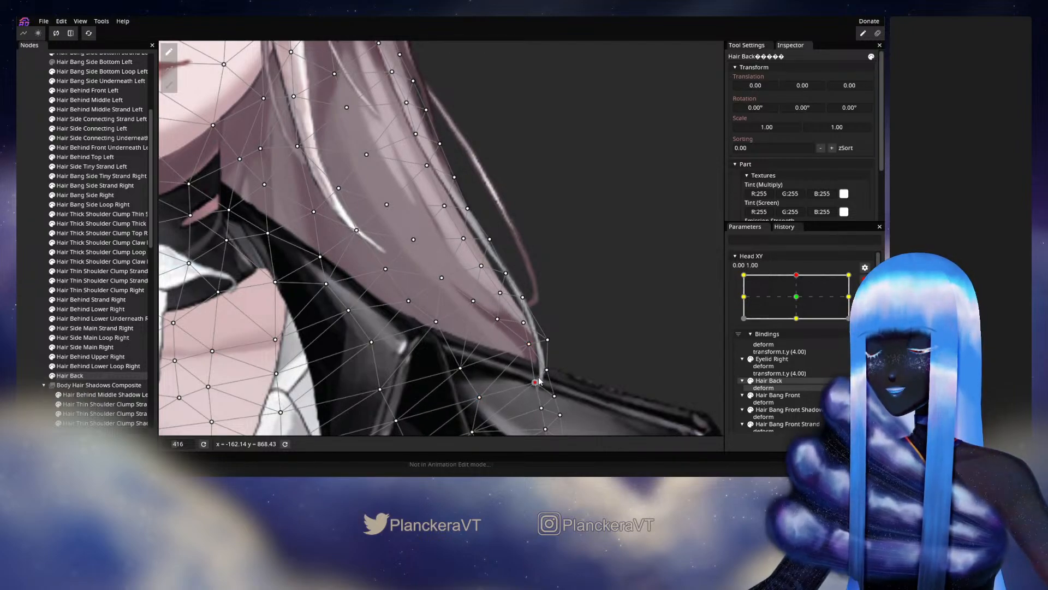
drag(463, 368, 464, 364)
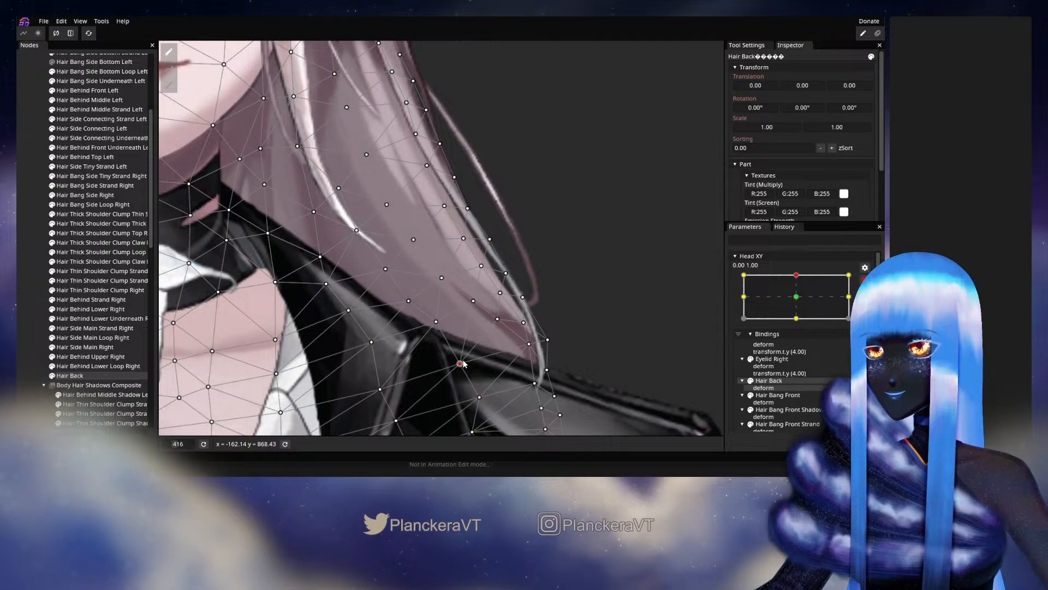
click(436, 321)
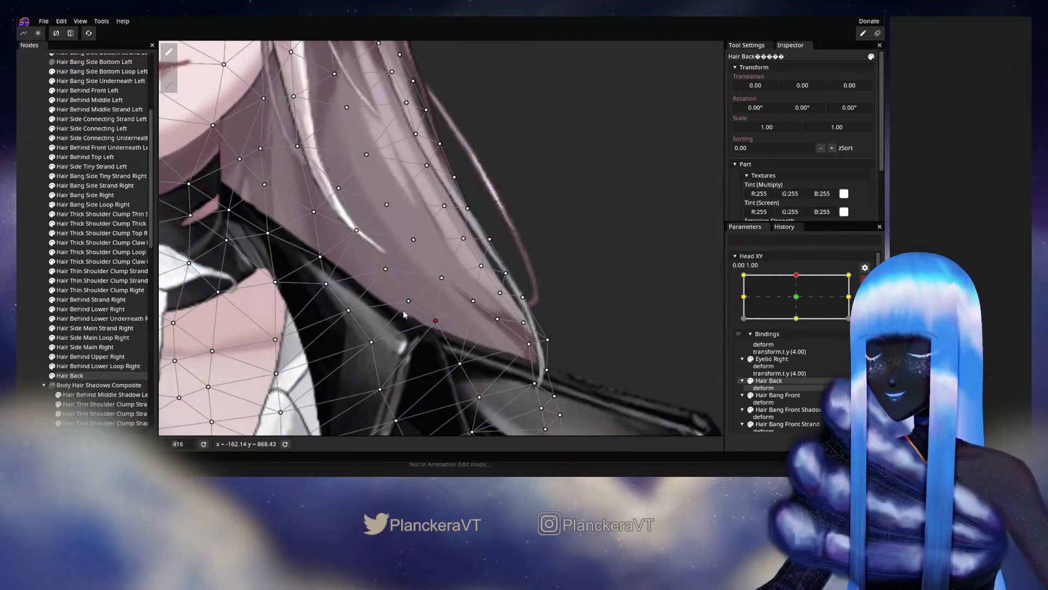
click(20, 274)
Check the full hair shape, preview the Head XY movement with the parameter disarmed, and rearm it at 0.00, 1.00
scroll(477, 300, down, 3)
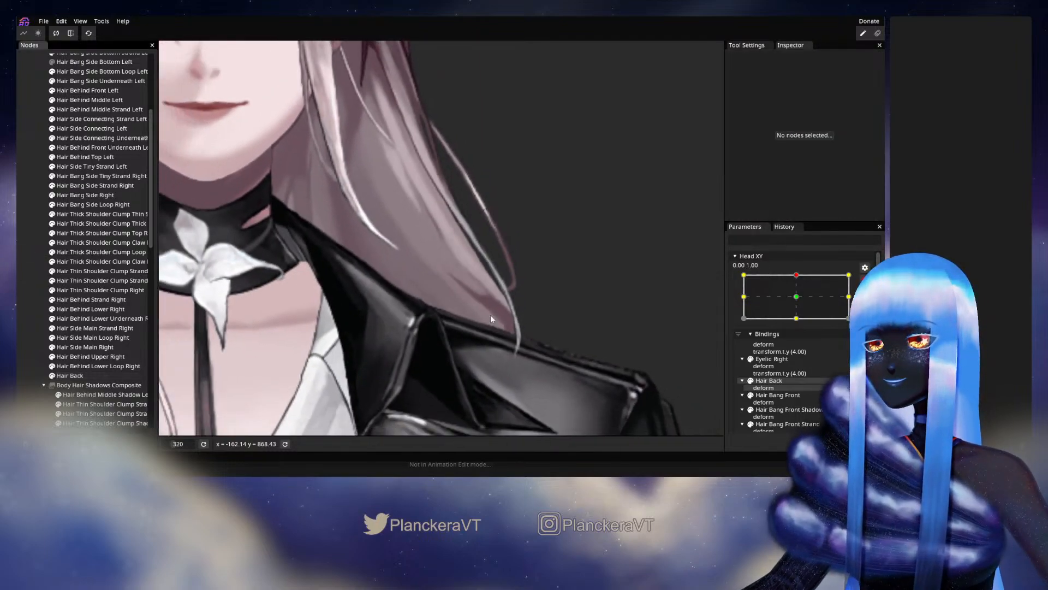
scroll(490, 319, down, 5)
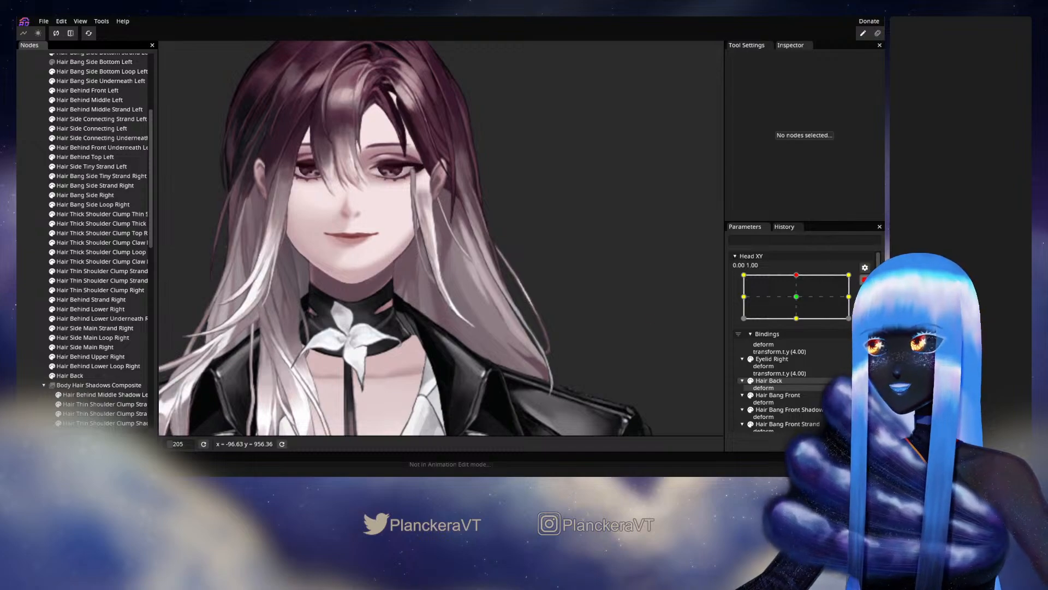
click(864, 279)
mouse_move(799, 301)
mouse_down()
mouse_move(803, 330)
mouse_move(804, 303)
mouse_up()
Select Hair Back and make small vertex adjustments in the middle of the long strand beside the neck
scroll(528, 335, up, 5)
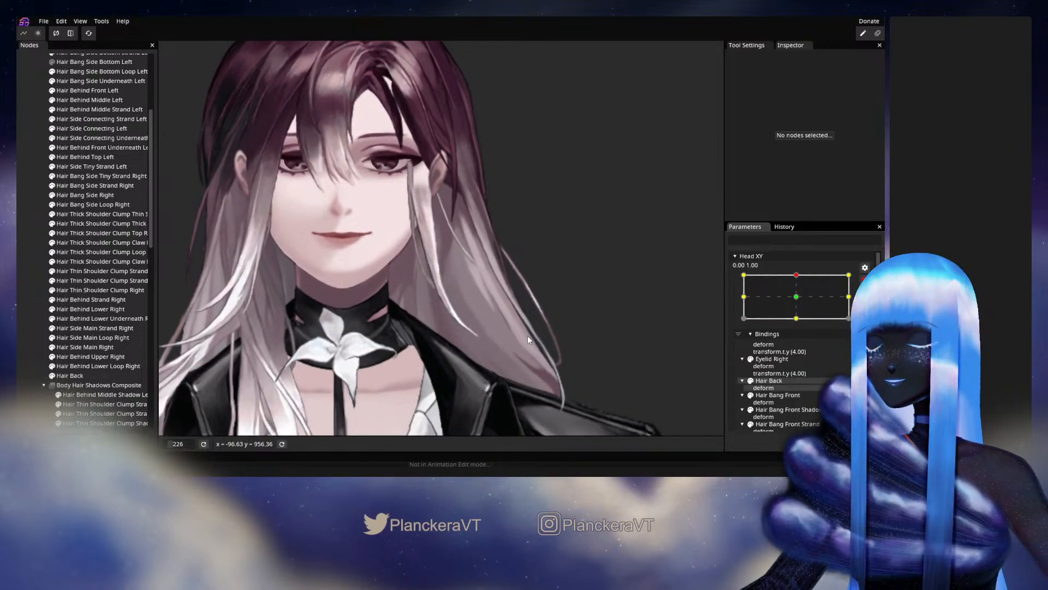
scroll(431, 315, up, 3)
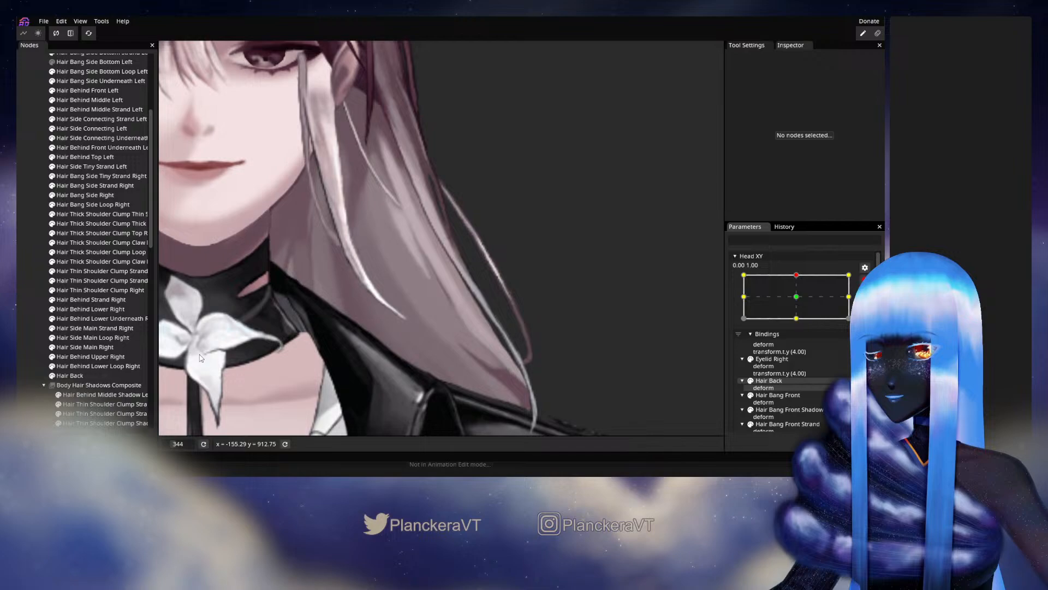
click(92, 375)
scroll(449, 295, up, 2)
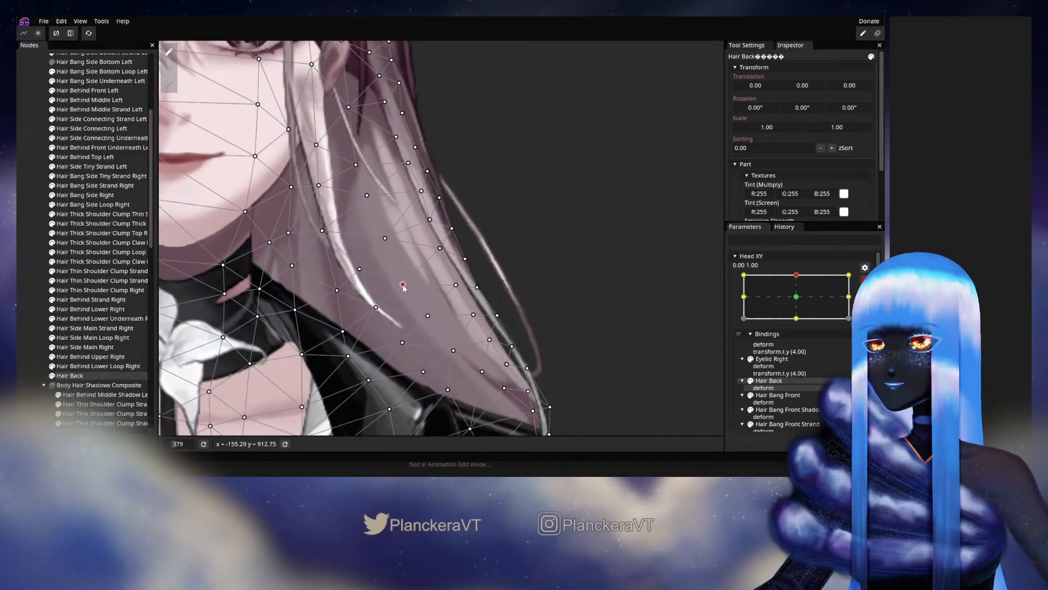
drag(427, 315, 451, 289)
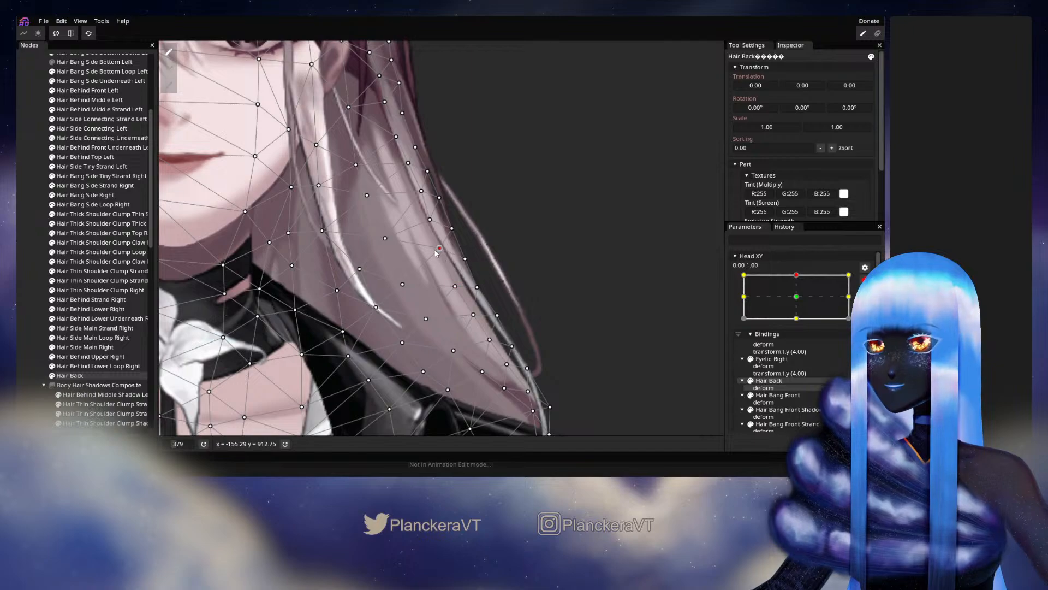
click(400, 285)
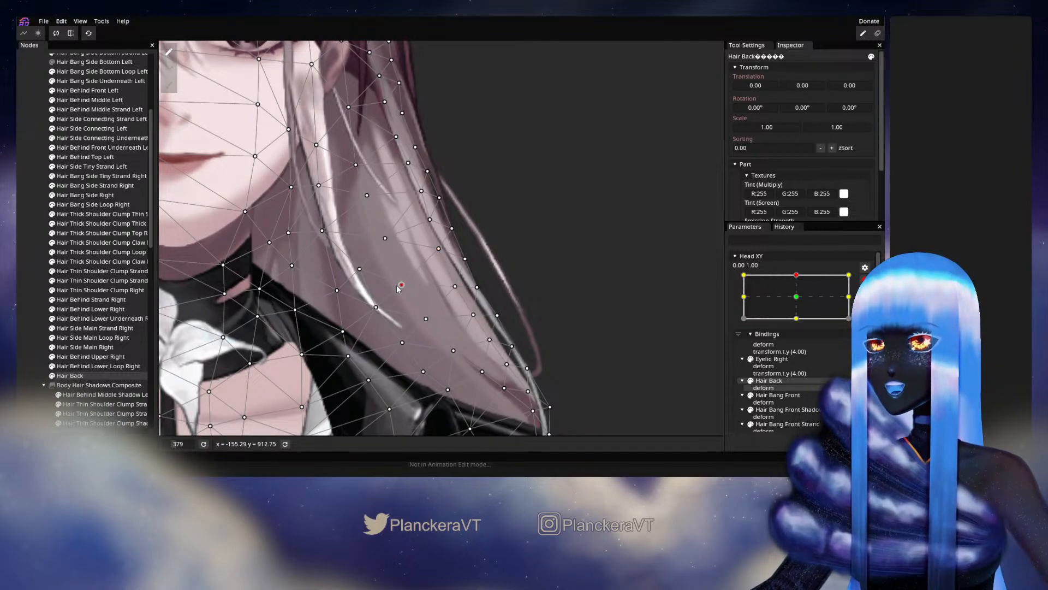
click(384, 240)
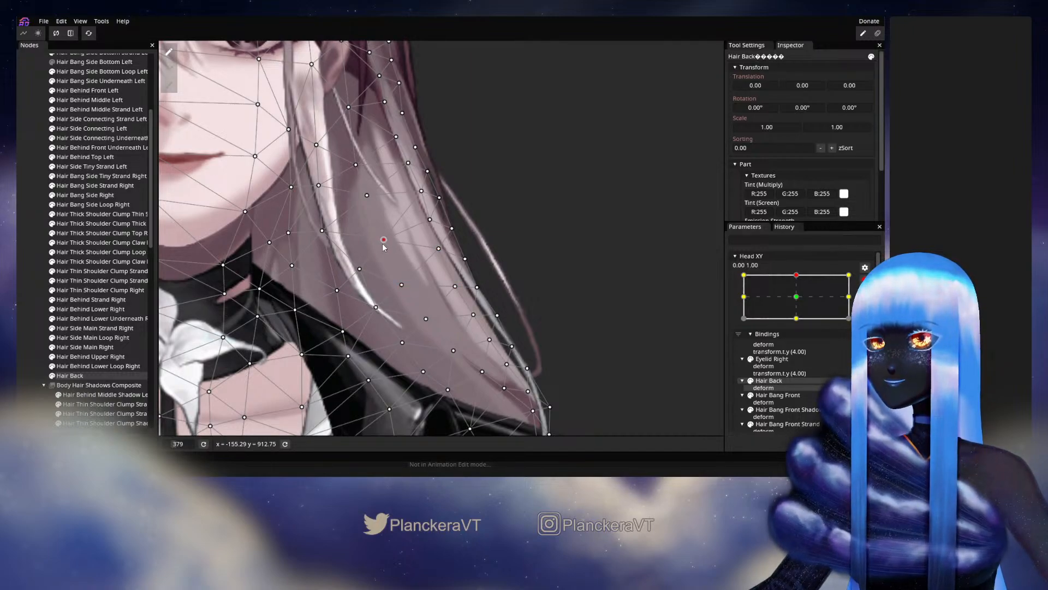
Adjust the Hair Back vertices along the inner side of the outer strand down toward the tip, and deselect the part
click(454, 287)
drag(450, 286, 452, 286)
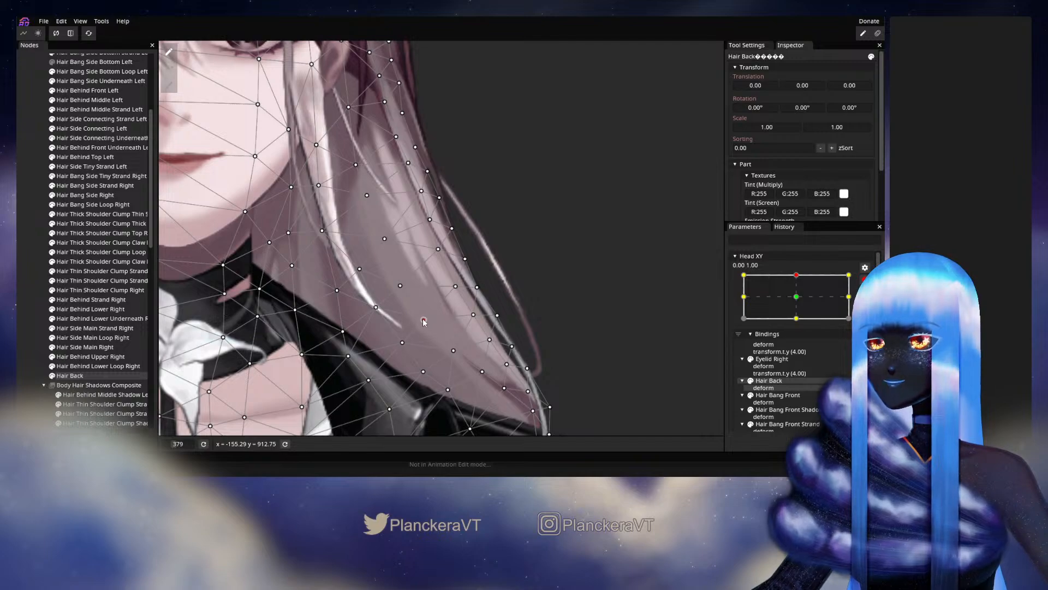
click(472, 315)
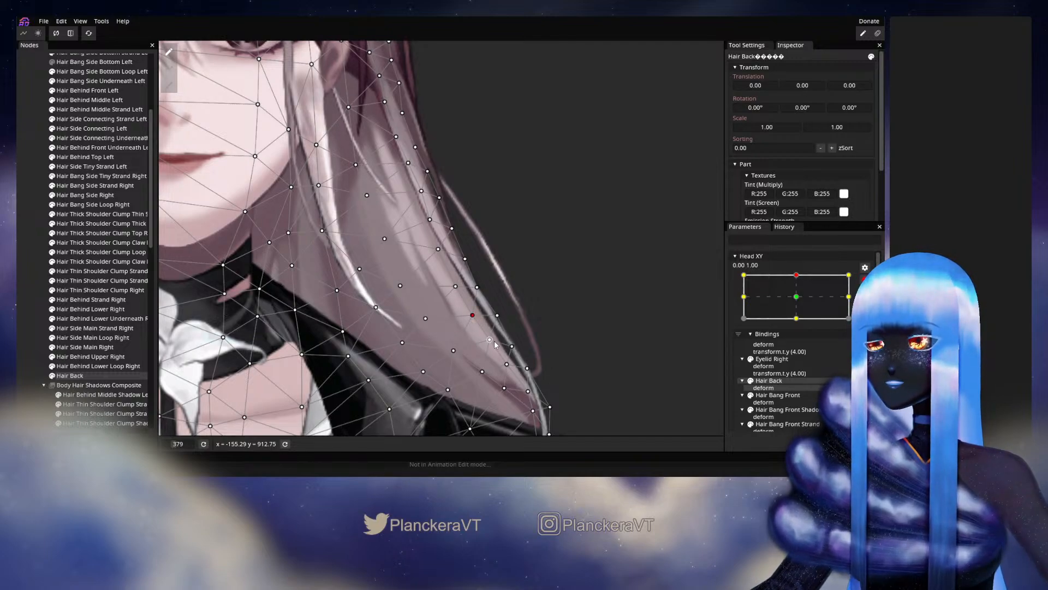
click(490, 341)
drag(494, 351, 531, 315)
click(18, 279)
Inspect the reshaped hair, disarm Head XY to preview its movement, and arm it again at 0.00, 1.00
scroll(474, 255, down, 2)
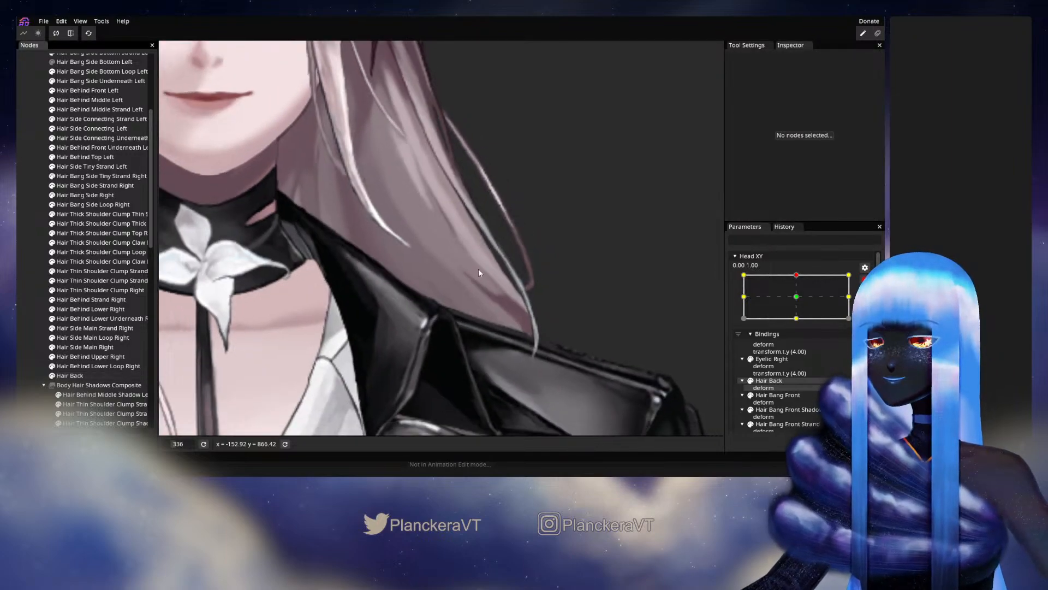
drag(479, 268, 498, 360)
scroll(516, 347, down, 2)
scroll(640, 337, down, 1)
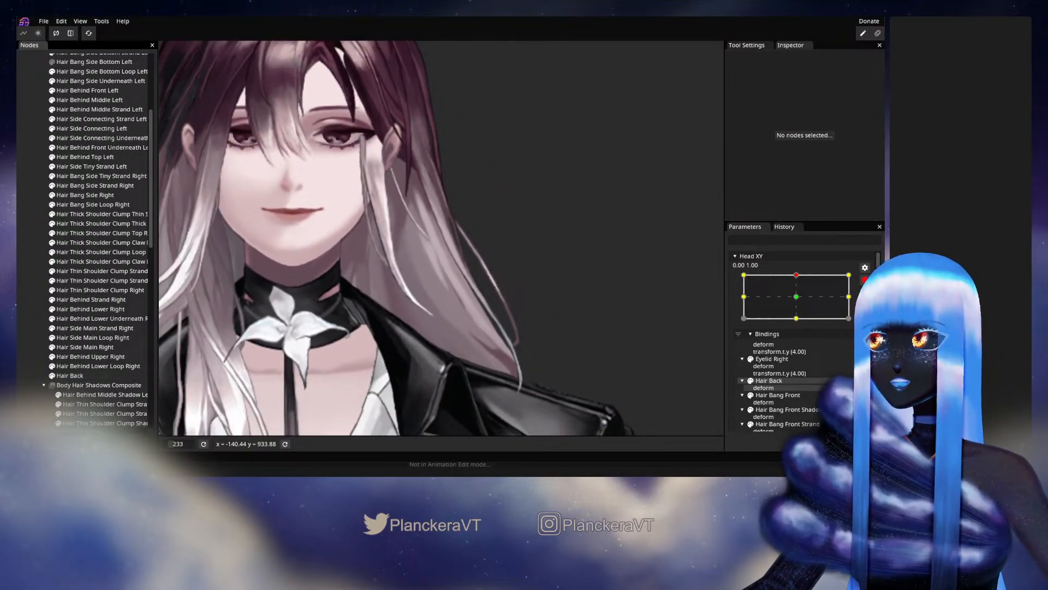
click(862, 280)
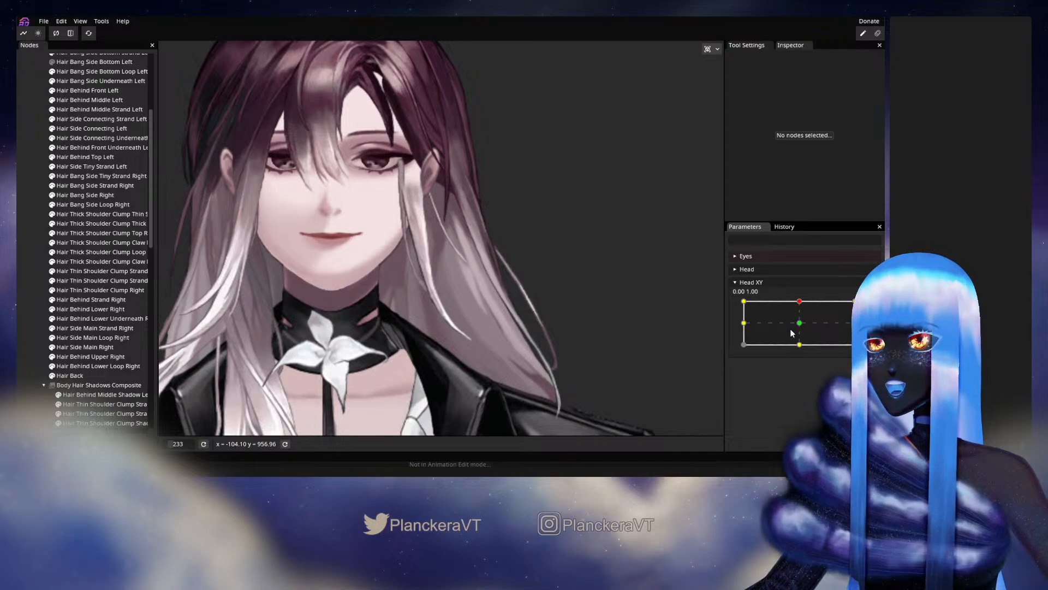
mouse_move(801, 302)
mouse_down()
mouse_move(801, 318)
mouse_move(801, 300)
mouse_up()
click(862, 306)
Select Hair Back, briefly try the Brush Tool, and return to vertex editing to nudge the mesh near the lower tip
scroll(614, 352, up, 3)
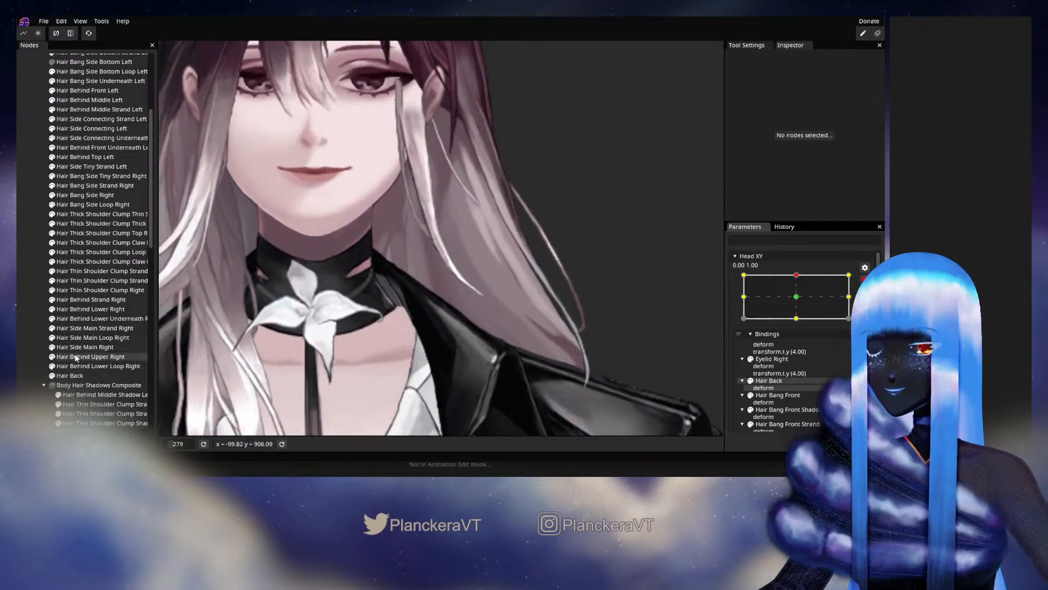
click(64, 378)
scroll(559, 343, up, 2)
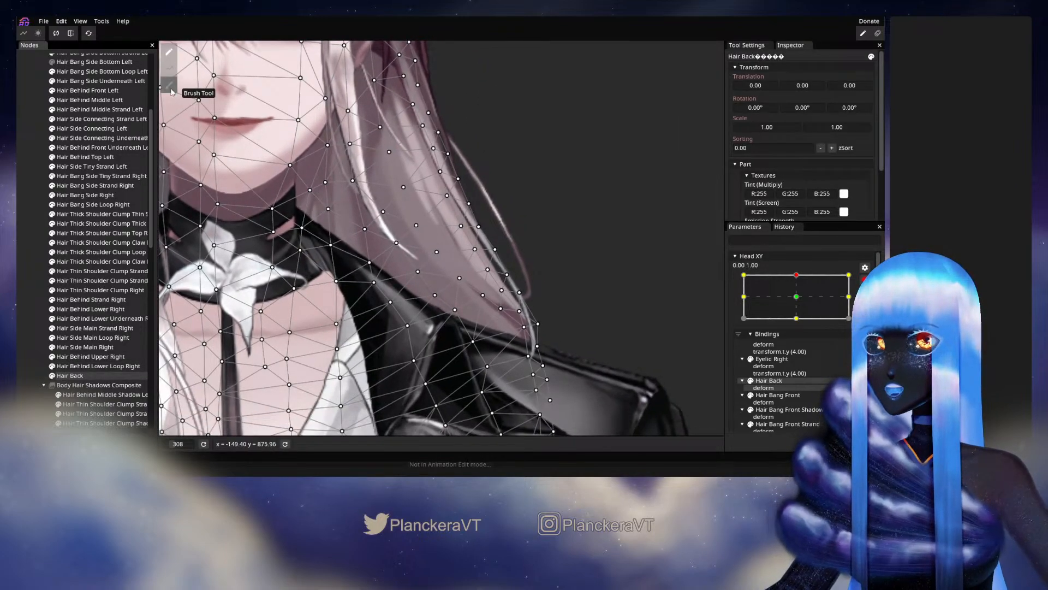
drag(559, 343, 516, 314)
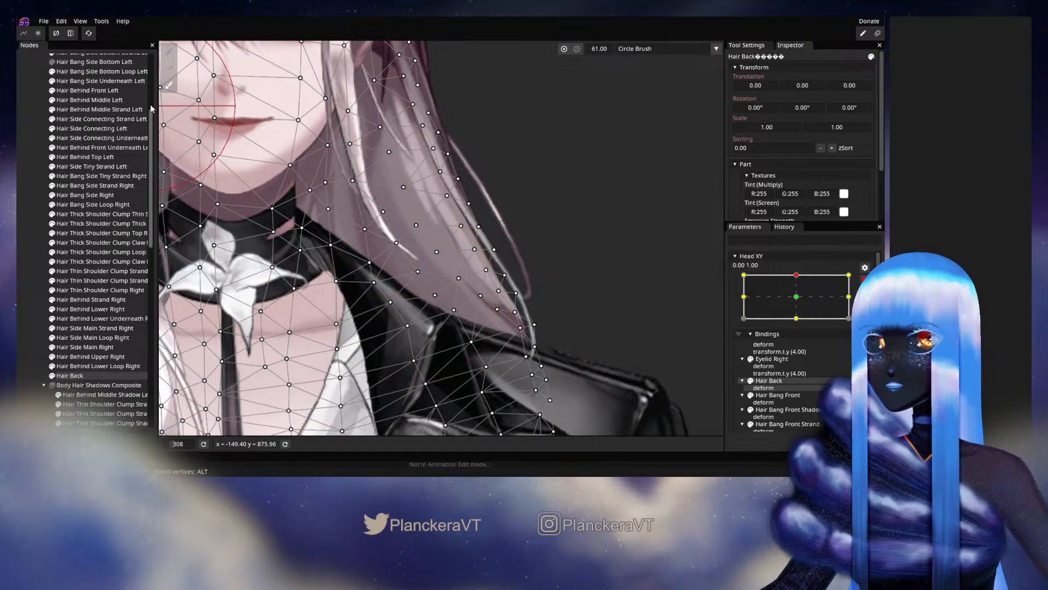
click(169, 53)
scroll(425, 294, up, 2)
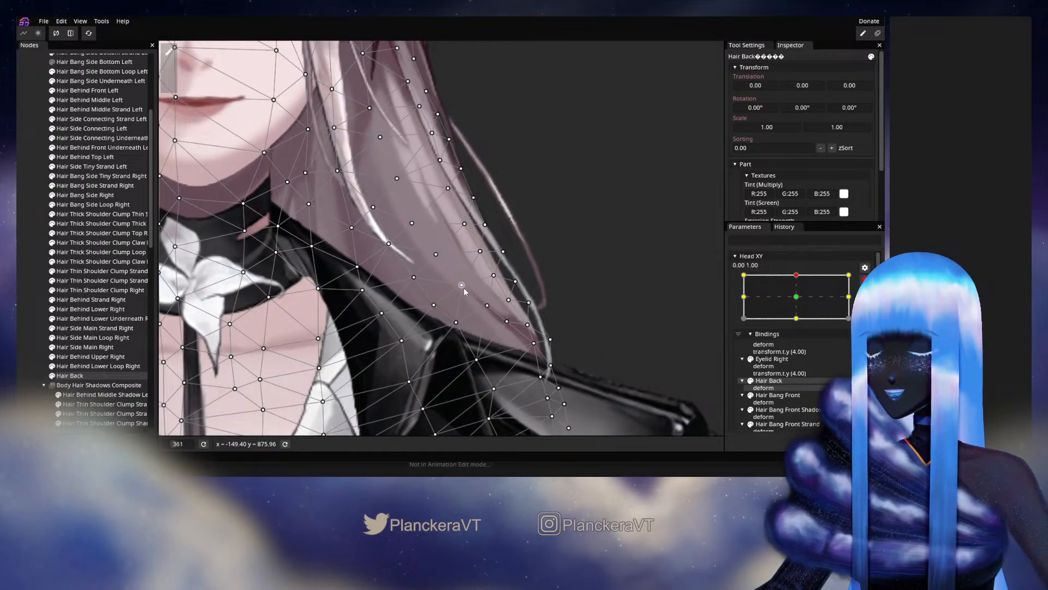
drag(455, 322, 452, 323)
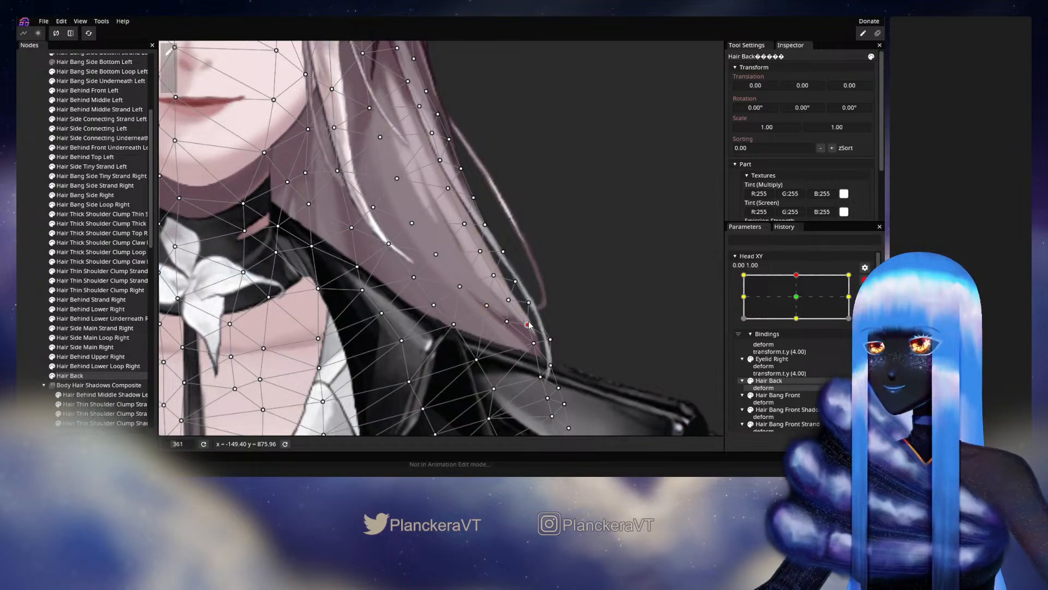
Reposition the Hair Back vertices at the lower tip and on the outer edge just above it
drag(528, 324, 517, 279)
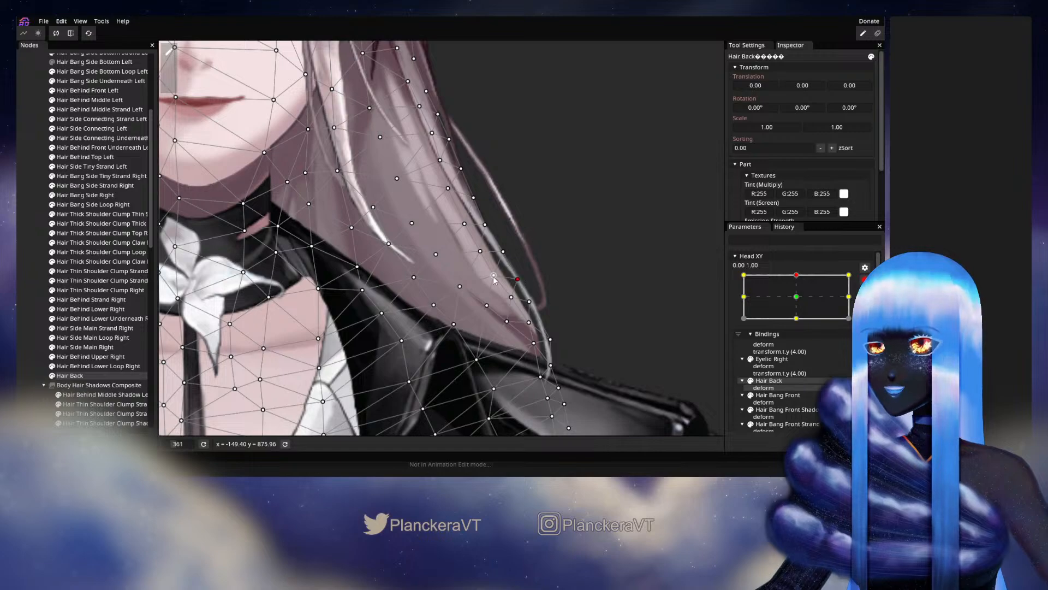
drag(529, 323, 553, 338)
click(534, 344)
drag(530, 301, 519, 278)
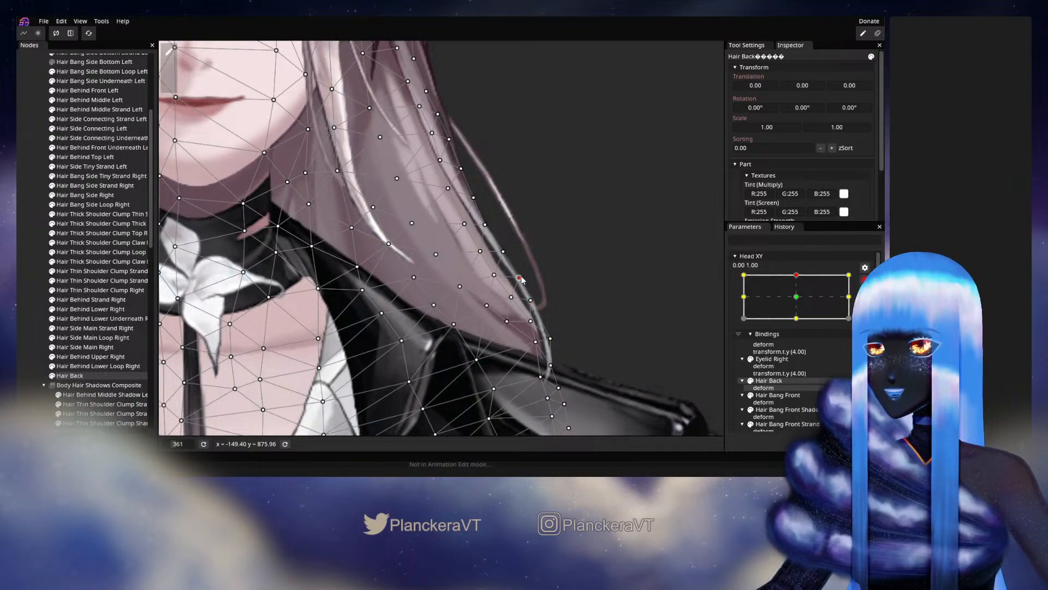
Adjust the Hair Back vertices just inside the outer strand, from mid-length toward the lower tip, for the 0.00, 1.00 pose
click(479, 252)
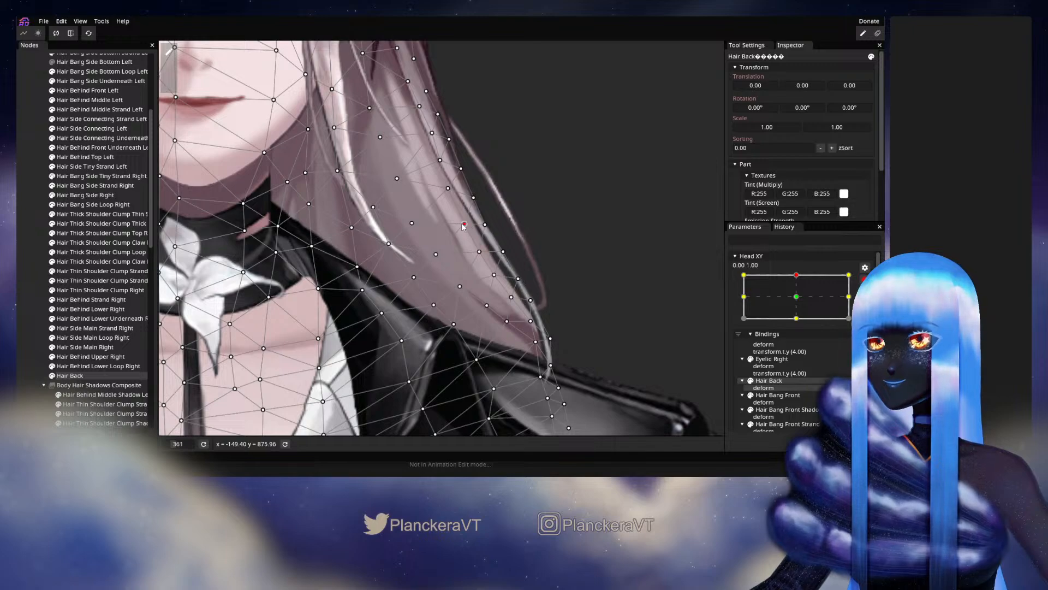
drag(462, 226, 461, 228)
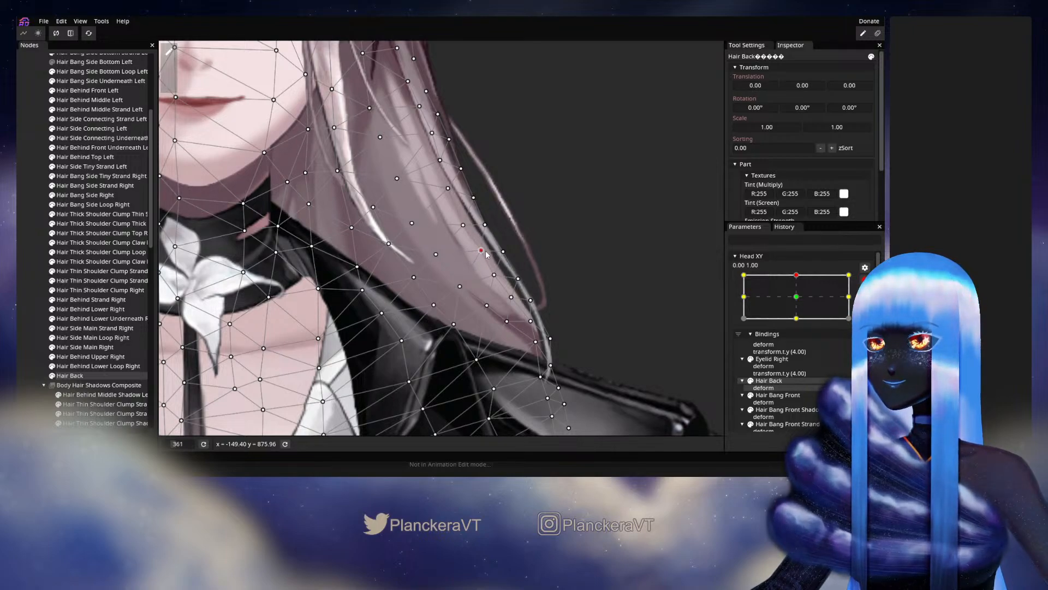
click(494, 274)
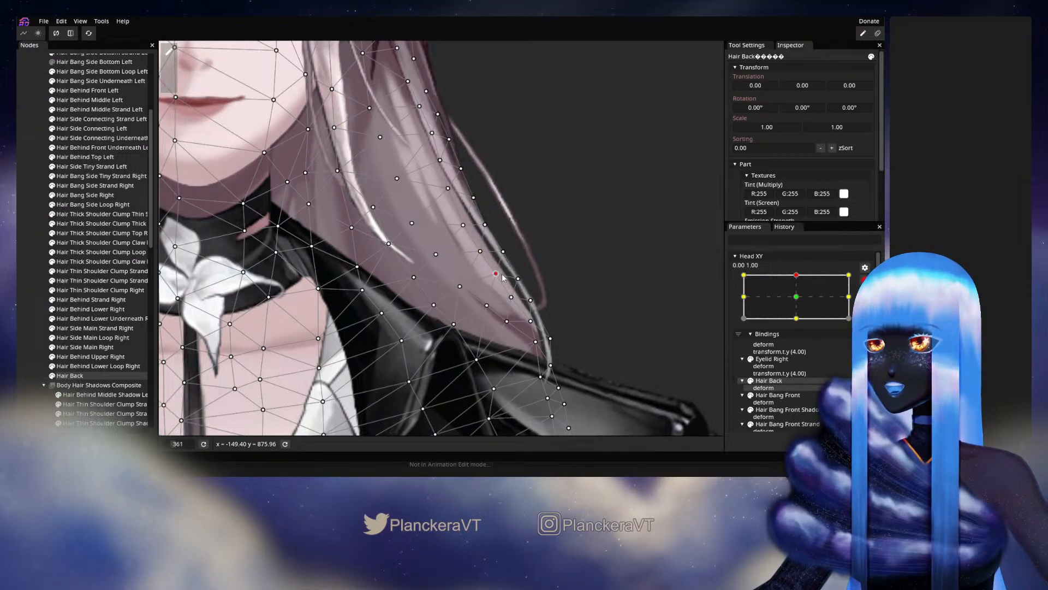
drag(514, 297, 489, 307)
click(512, 295)
click(488, 306)
click(495, 274)
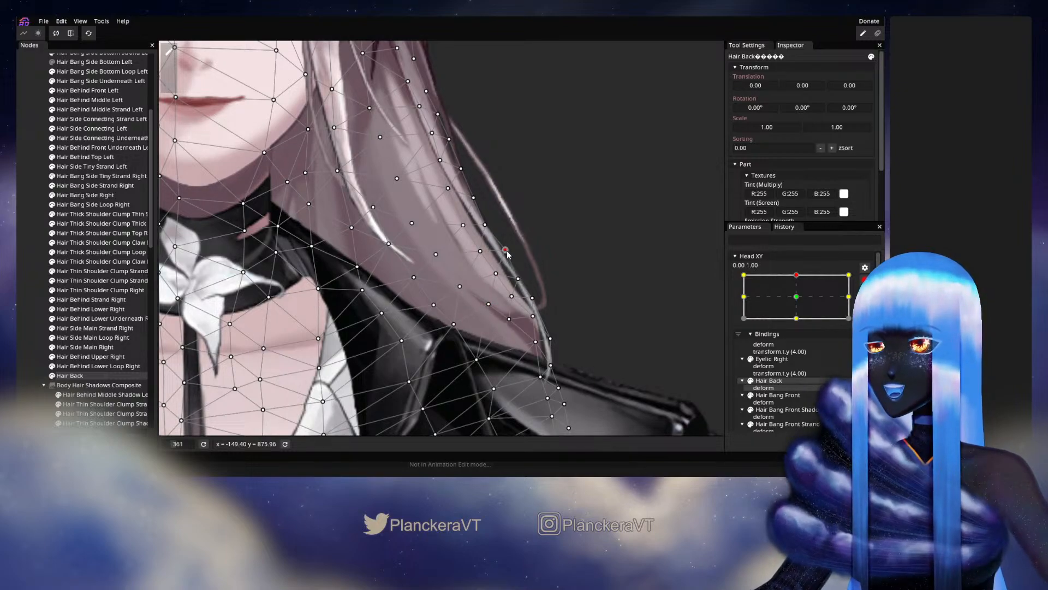
Fine-tune the Hair Back vertices along the strand's outer edge and lower tip, plus the inner vertices beside the front strand
click(502, 252)
click(486, 224)
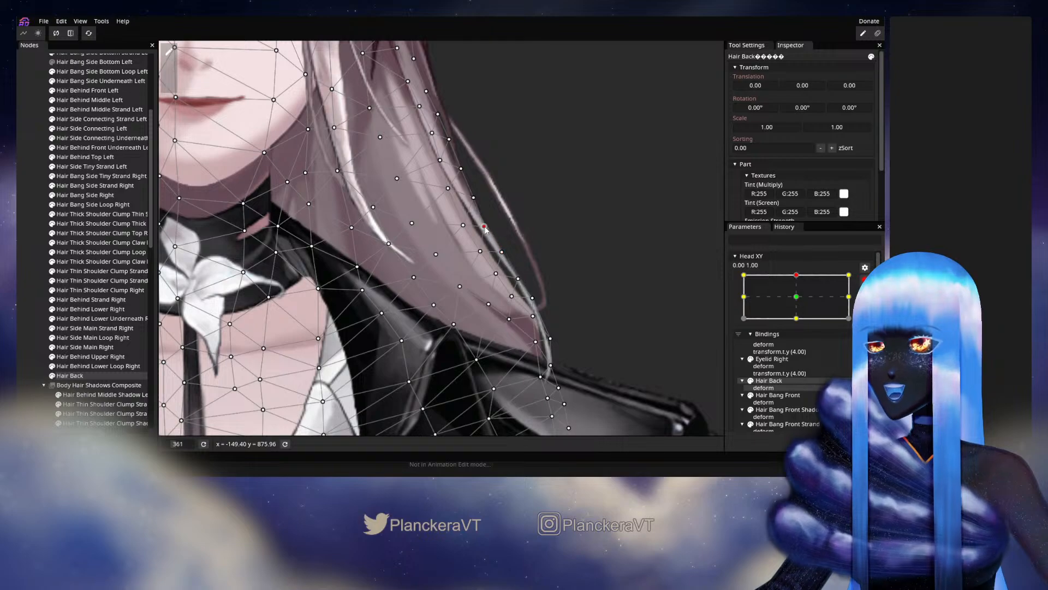
click(464, 225)
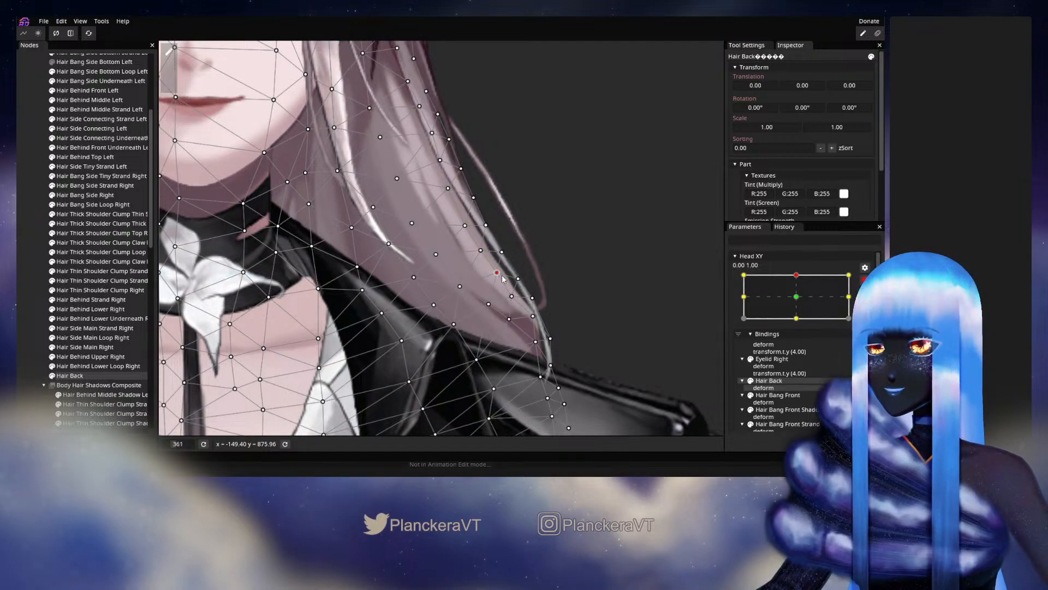
drag(512, 296, 520, 278)
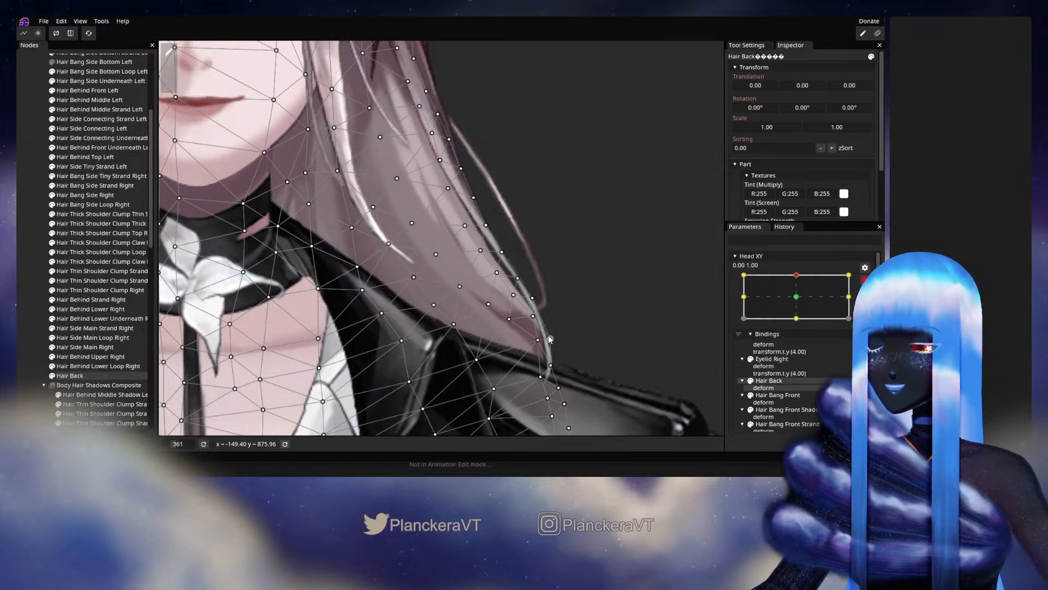
drag(549, 339, 529, 343)
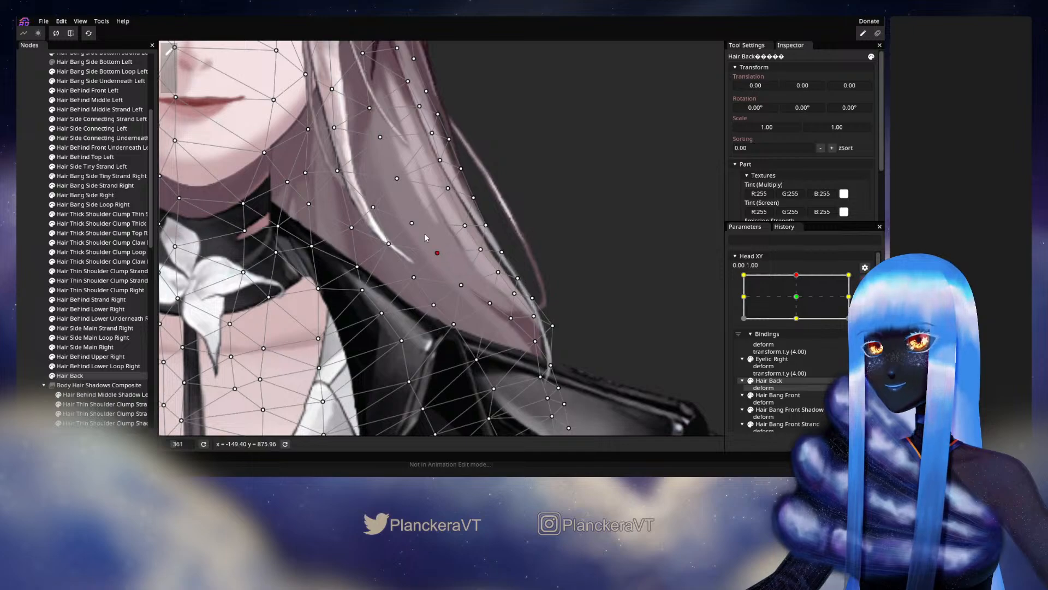
drag(417, 223, 432, 262)
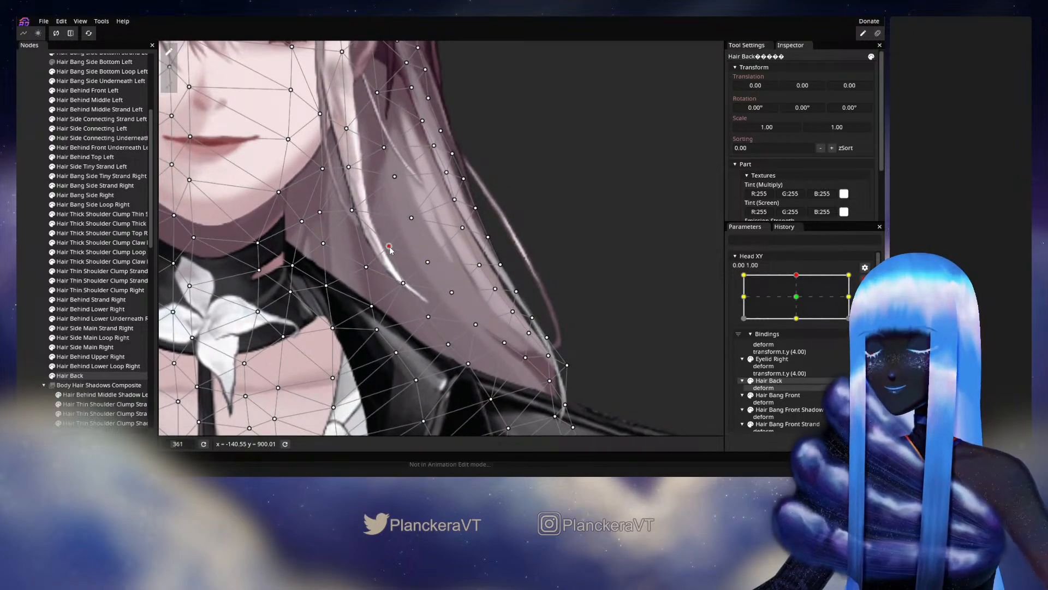
Deselect Hair Back, disarm Head XY to preview the movement, and arm it at -1.00, 1.00
click(39, 266)
scroll(551, 304, down, 5)
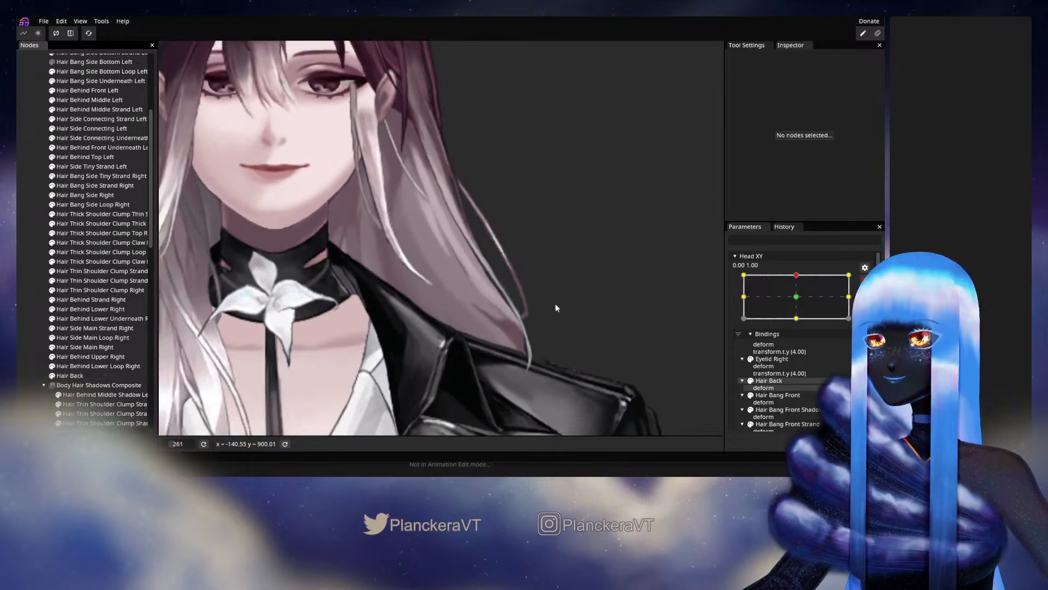
scroll(556, 306, down, 4)
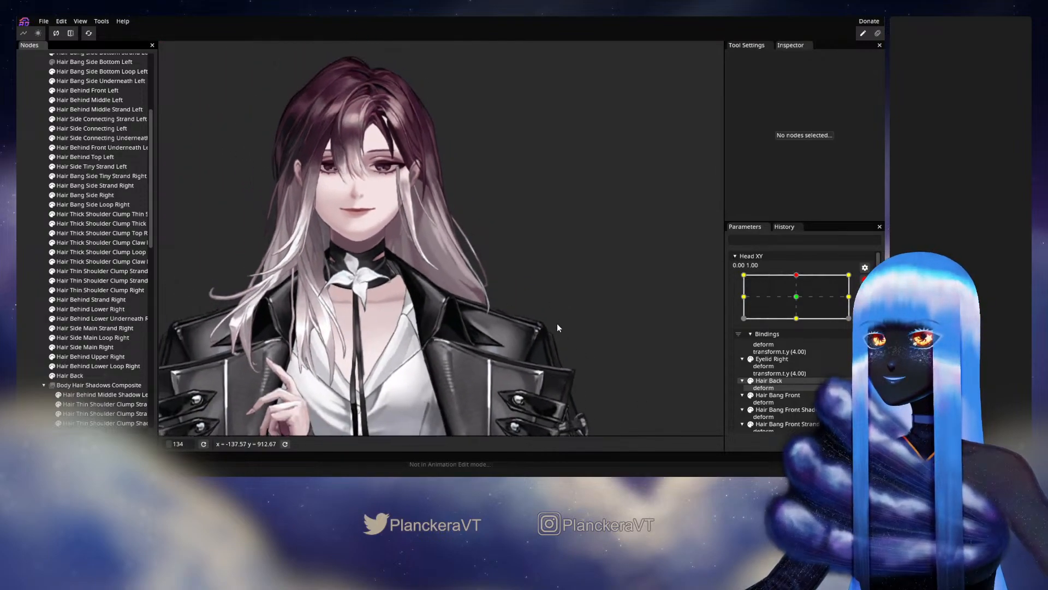
click(863, 279)
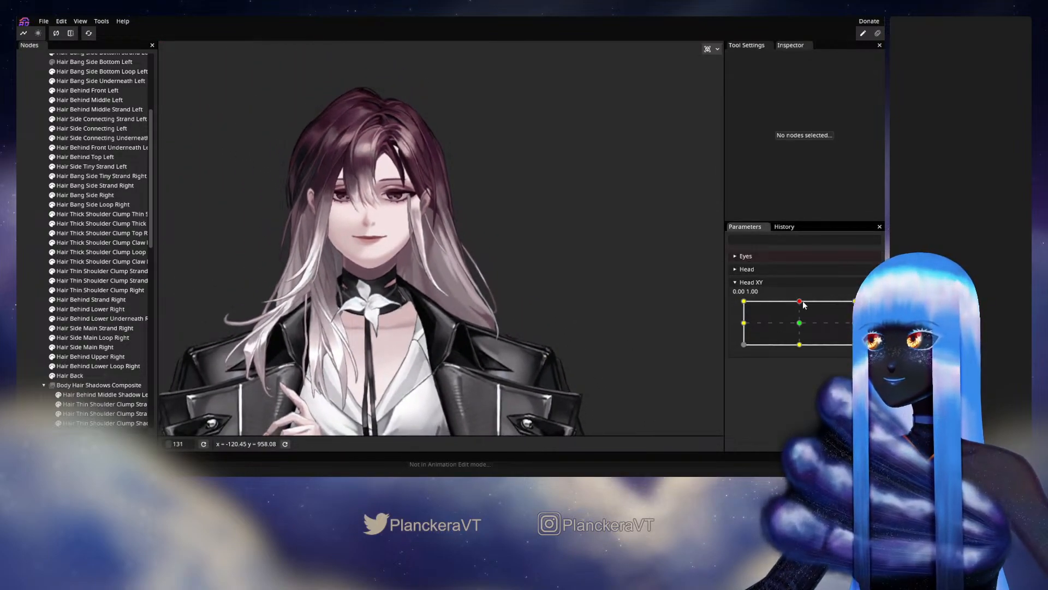
drag(800, 301, 742, 297)
scroll(797, 327, down, 1)
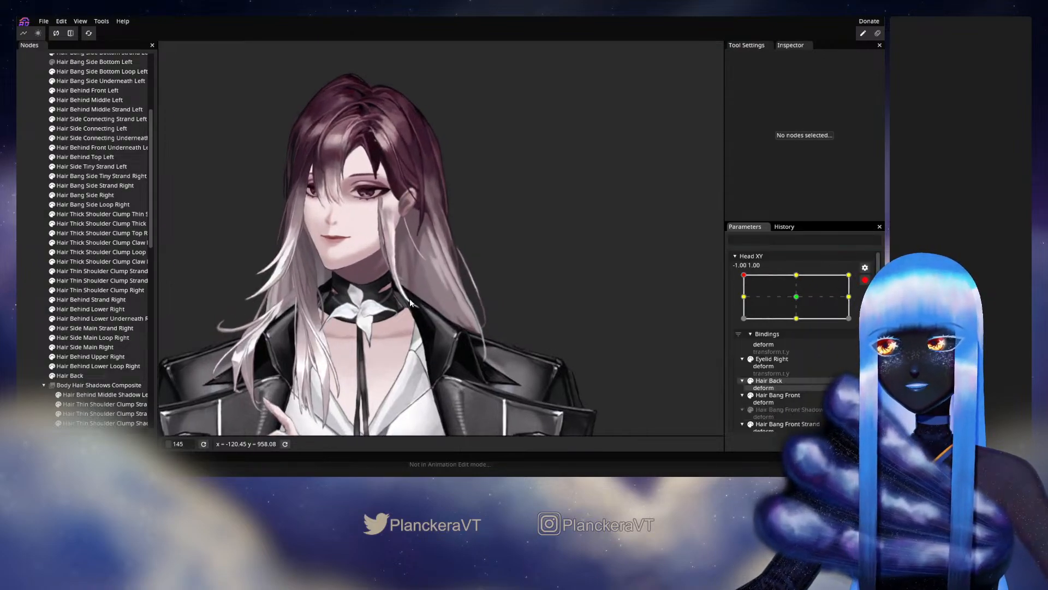
Try unsetting the Hair Back bindings at Head XY -1.00, 1.00, and undo it
right_click(766, 380)
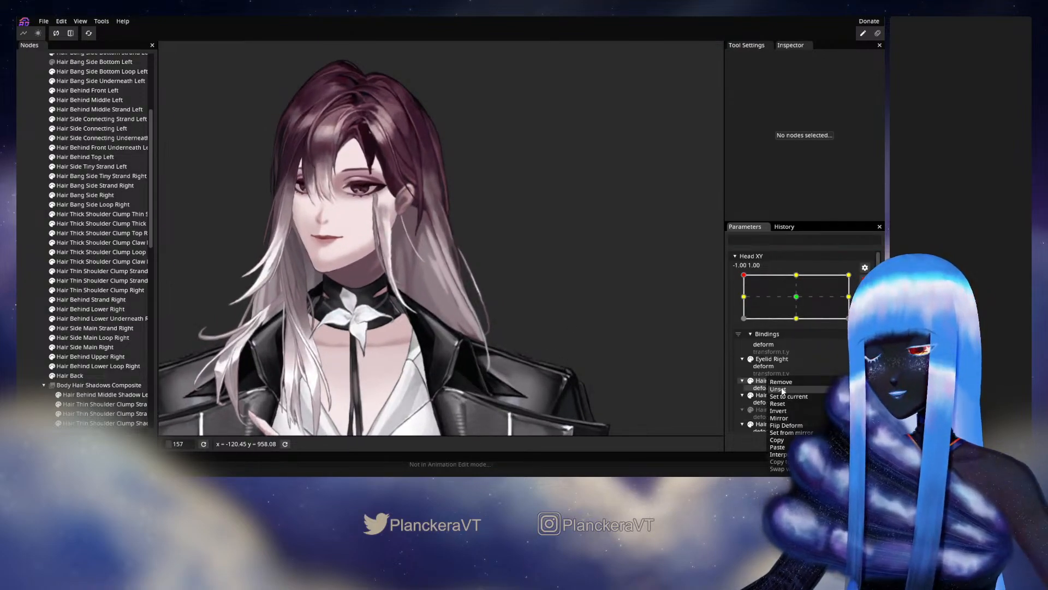
click(777, 389)
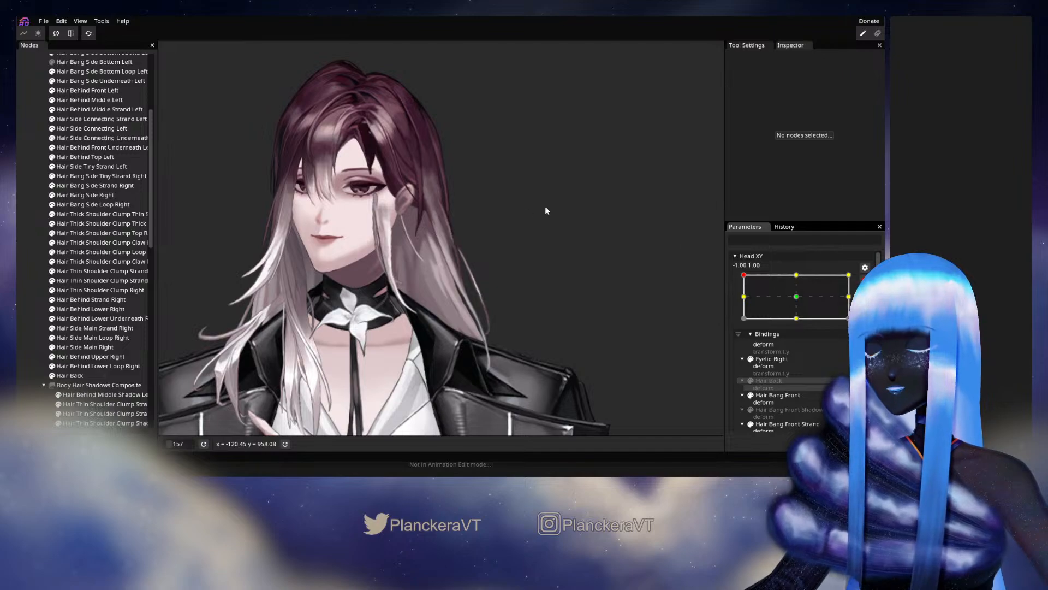
key(ctrl+z)
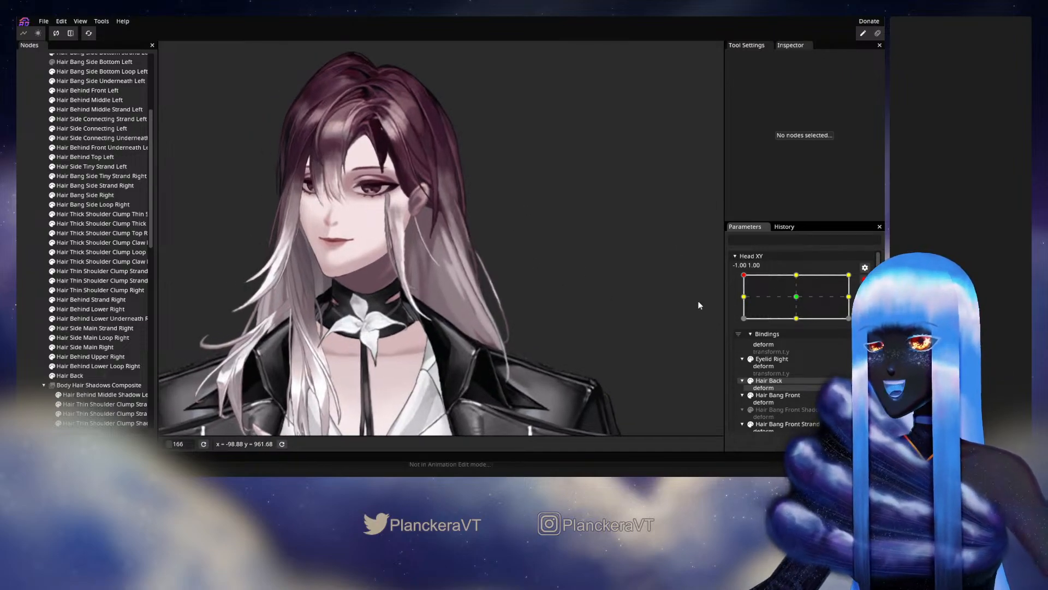
Disarm Head XY to preview the back hair's movement up close, and return it to -1.00, 1.00
click(864, 280)
scroll(582, 306, up, 5)
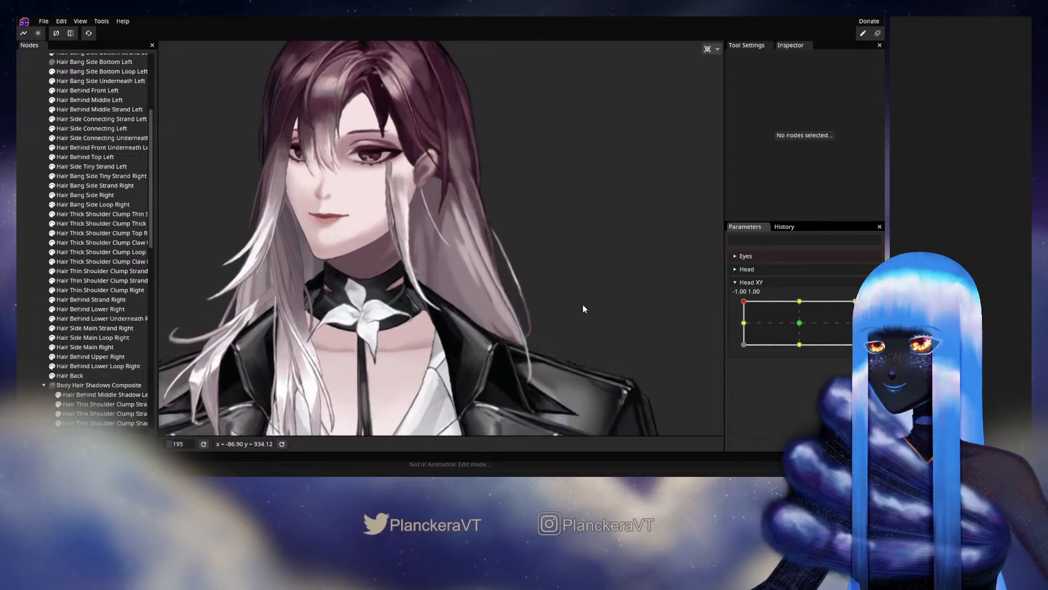
mouse_move(743, 302)
mouse_down()
mouse_move(779, 324)
mouse_move(788, 318)
mouse_move(745, 293)
mouse_move(793, 322)
mouse_move(741, 300)
mouse_up()
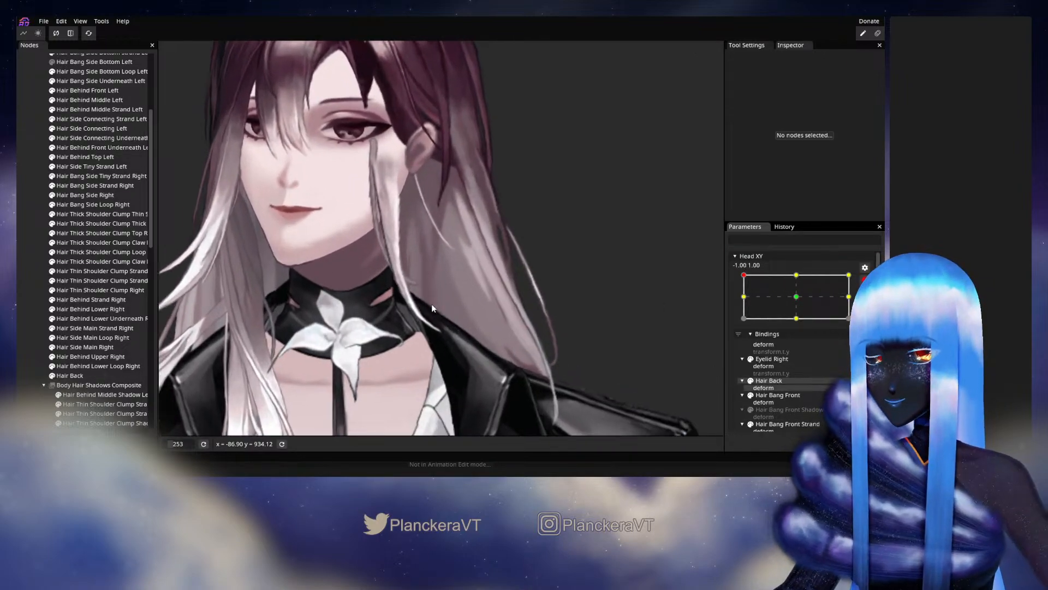
Select Hair Back at -1.00, 1.00, reposition its lower tip vertex, and compare the shape with the -1.00, 0.00 pose
click(403, 302)
scroll(459, 283, up, 3)
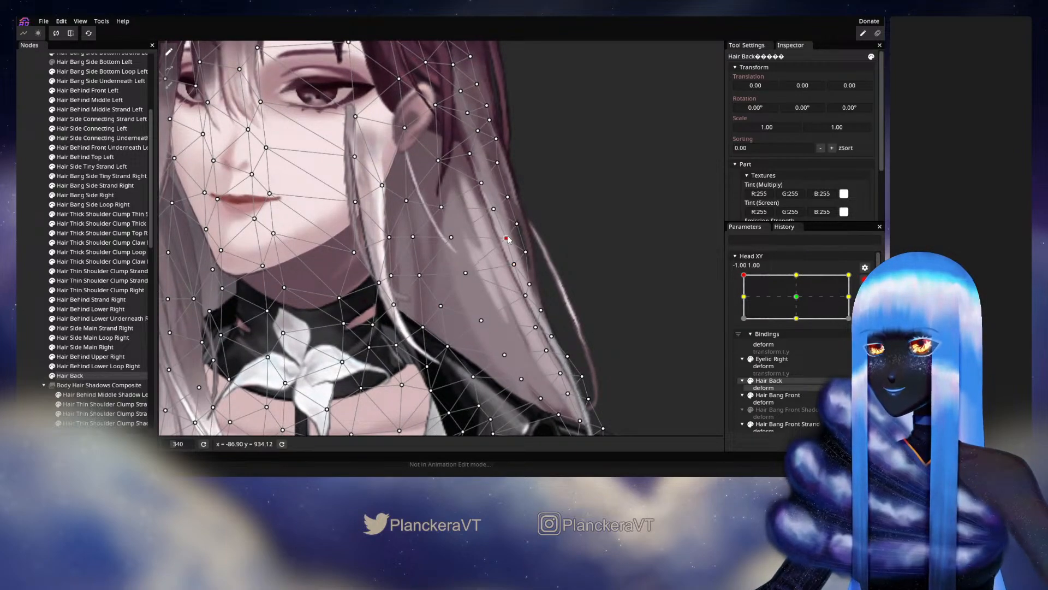
scroll(527, 265, down, 3)
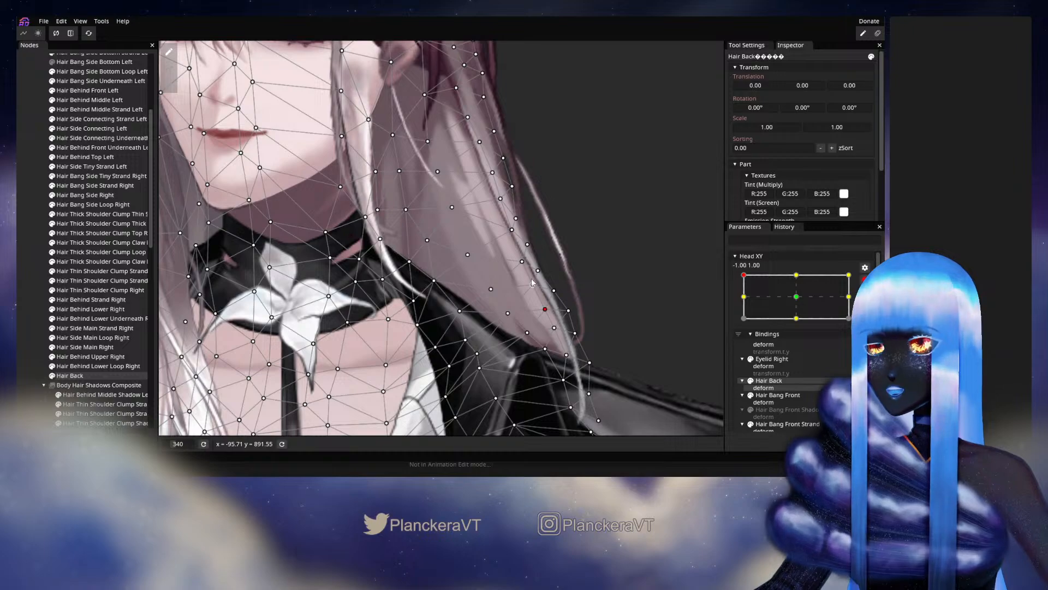
drag(568, 354, 572, 352)
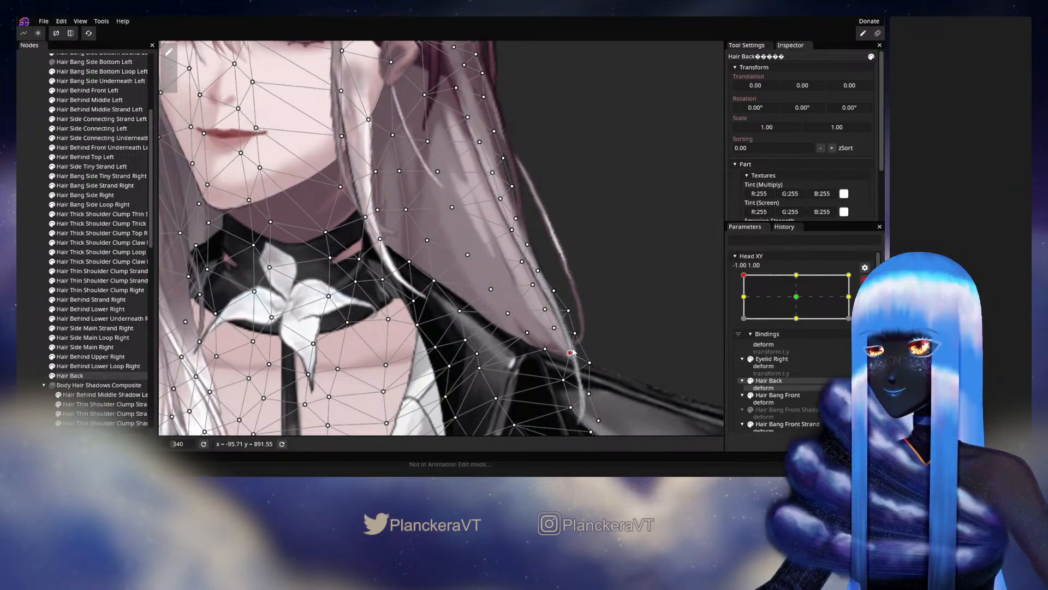
click(744, 297)
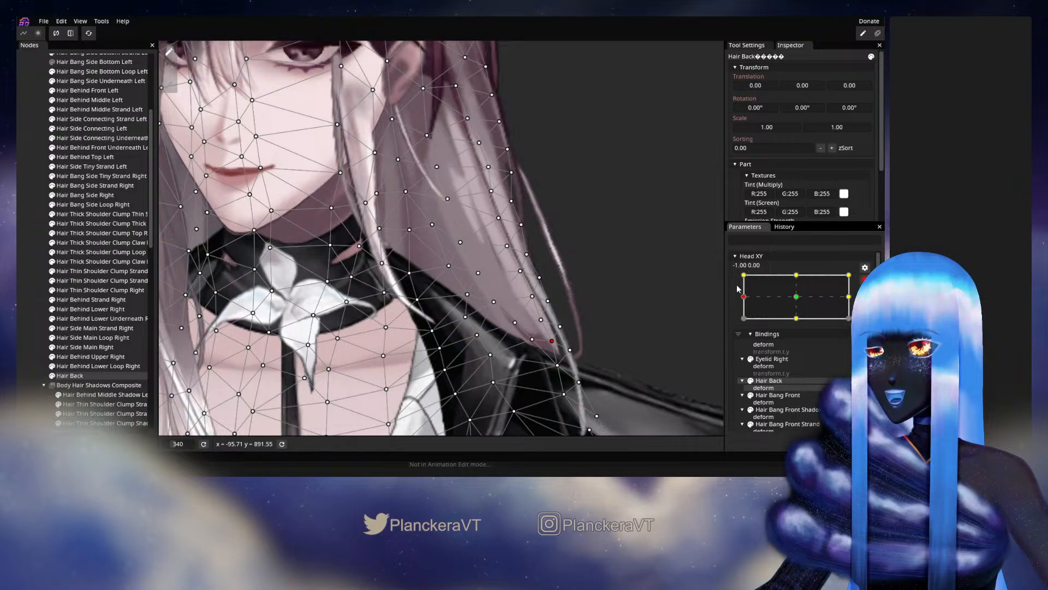
click(744, 274)
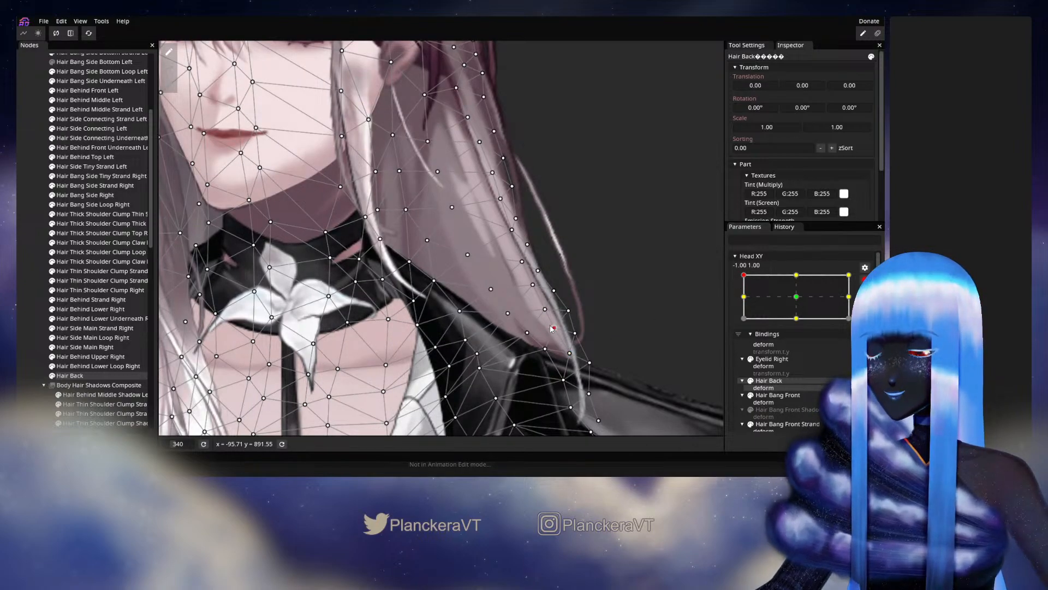
Nudge the Hair Back vertices around the lower tip and up the inner side of the outer strand for the -1.00, 1.00 pose
drag(508, 316, 513, 315)
click(527, 333)
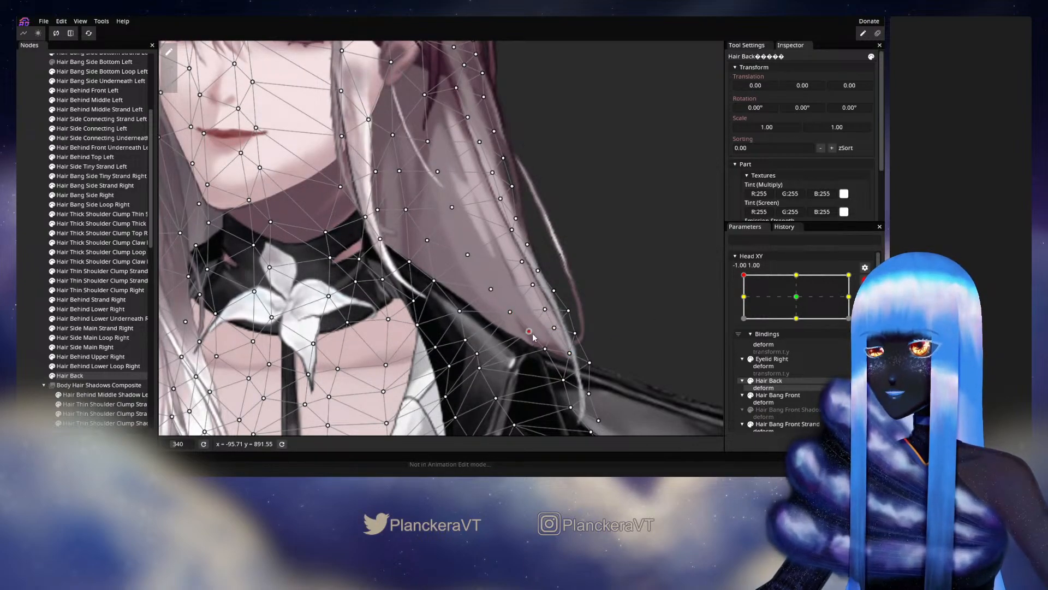
click(553, 328)
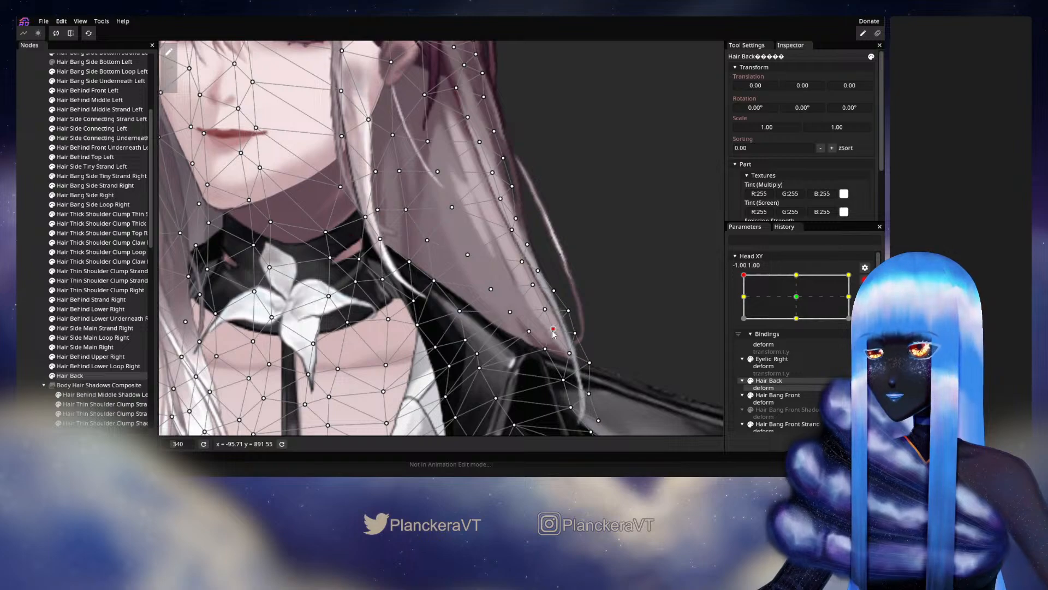
click(546, 310)
click(520, 263)
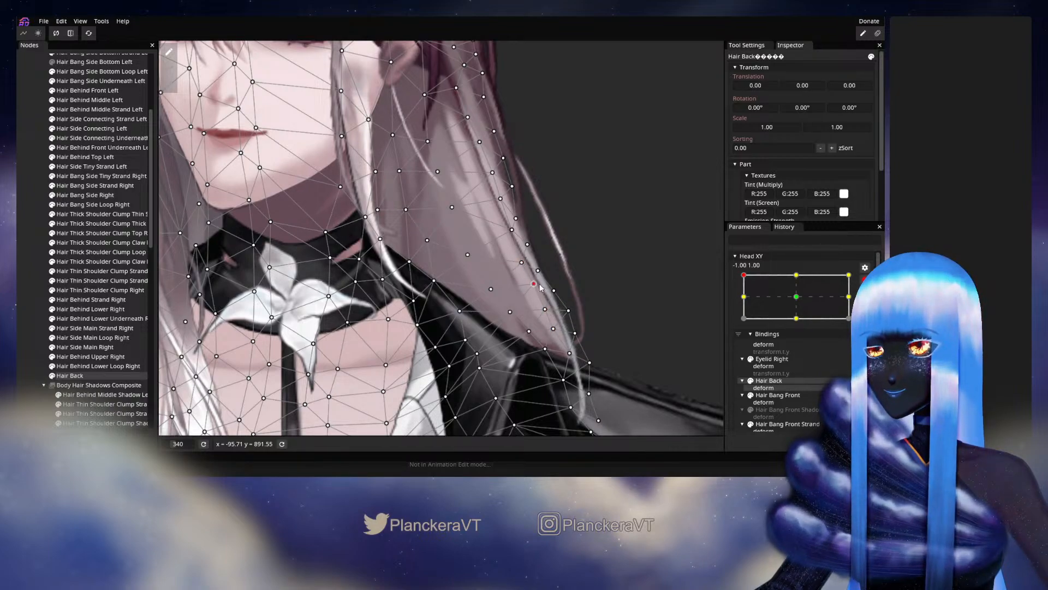
click(555, 328)
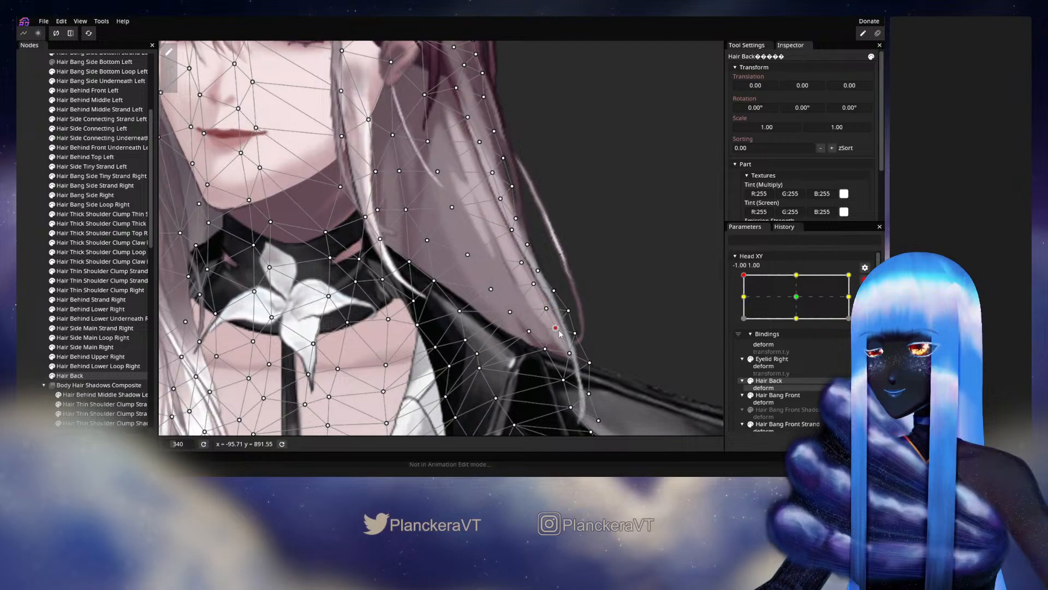
drag(570, 354, 546, 347)
Reposition the Hair Back vertices in the middle of the hair and along the outer strand down toward the shoulder
drag(514, 309, 513, 352)
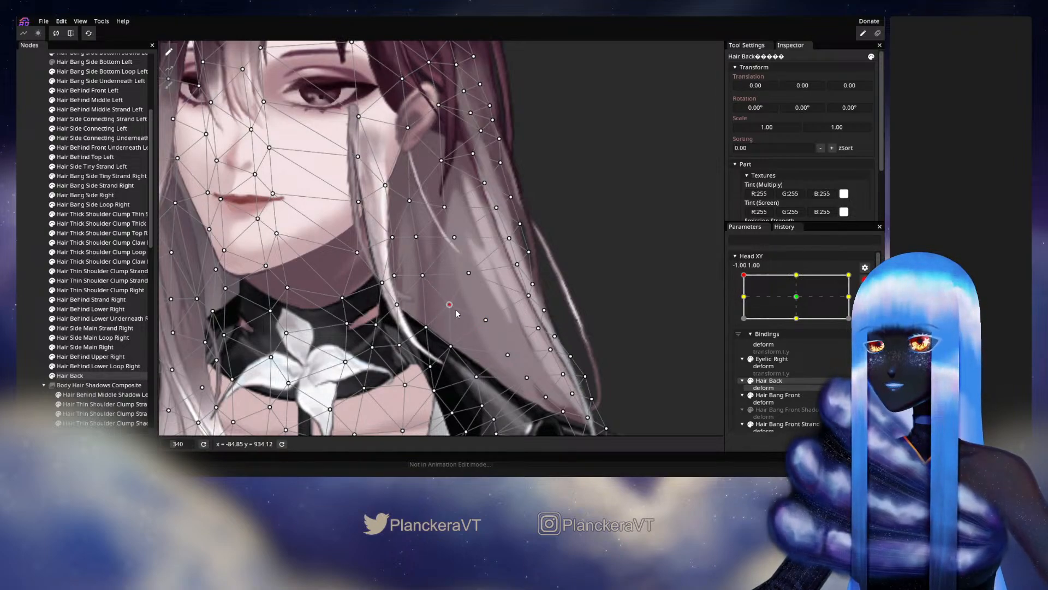
drag(451, 346, 511, 354)
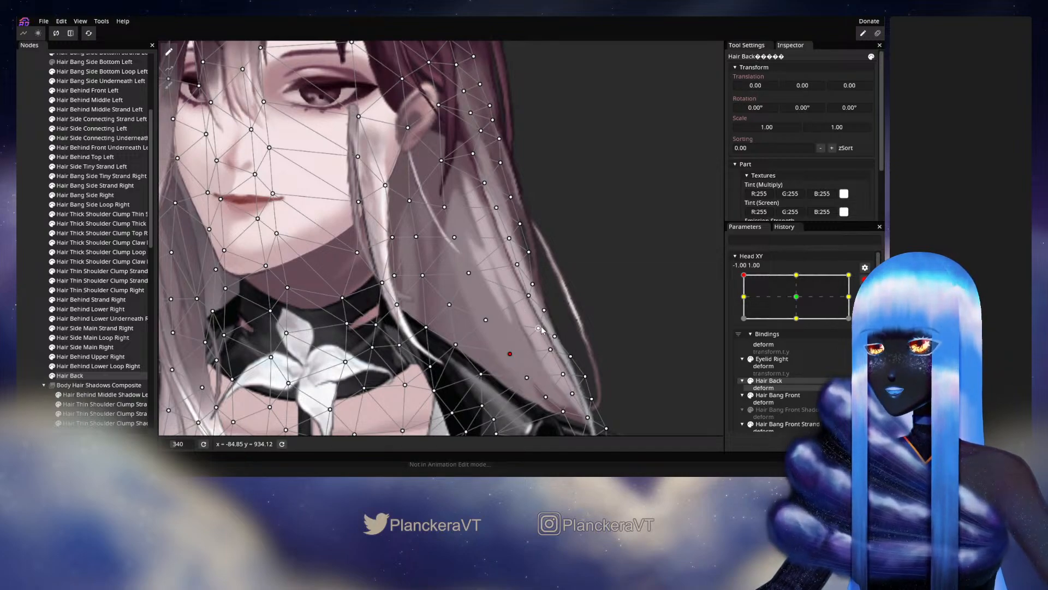
drag(529, 296, 526, 298)
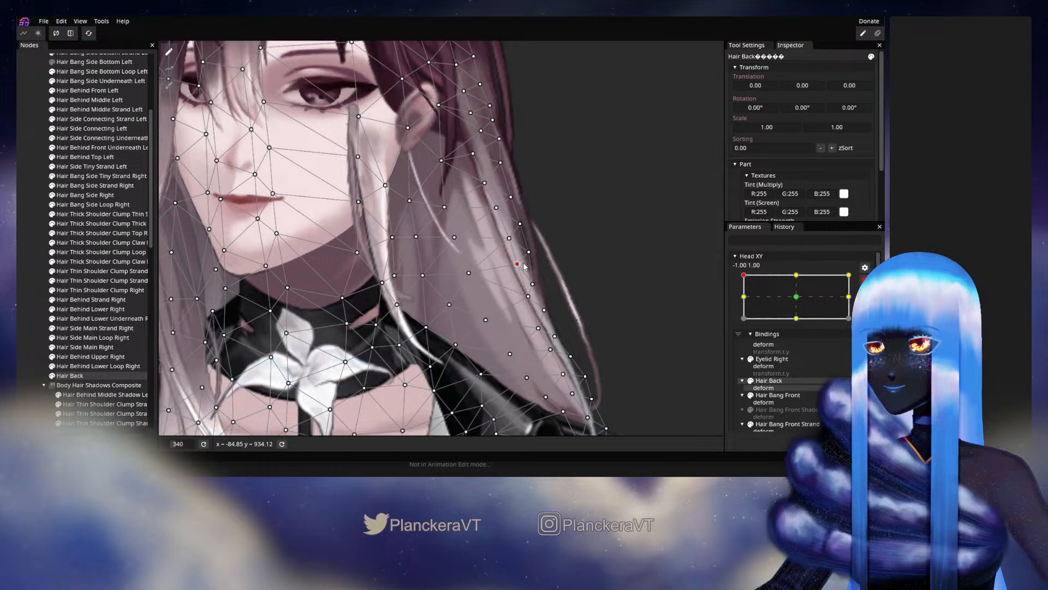
click(509, 239)
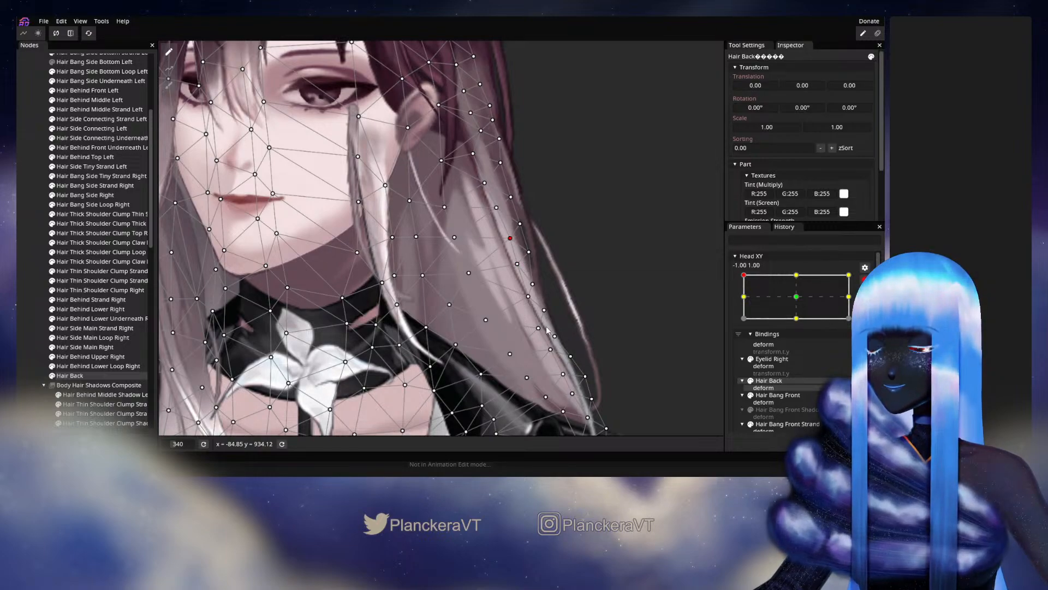
click(522, 295)
drag(493, 321, 490, 322)
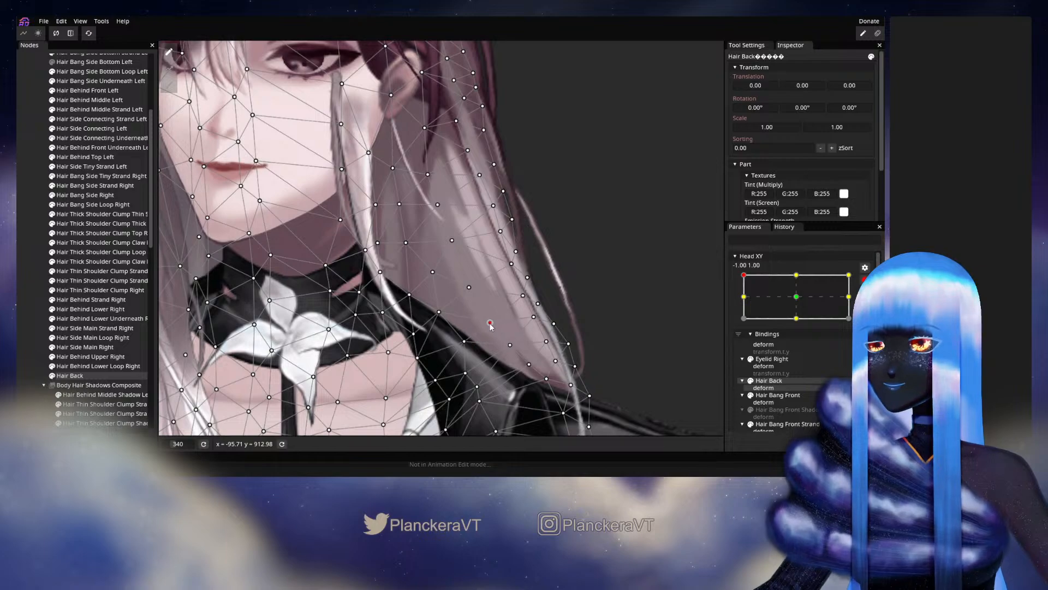
drag(510, 345, 526, 319)
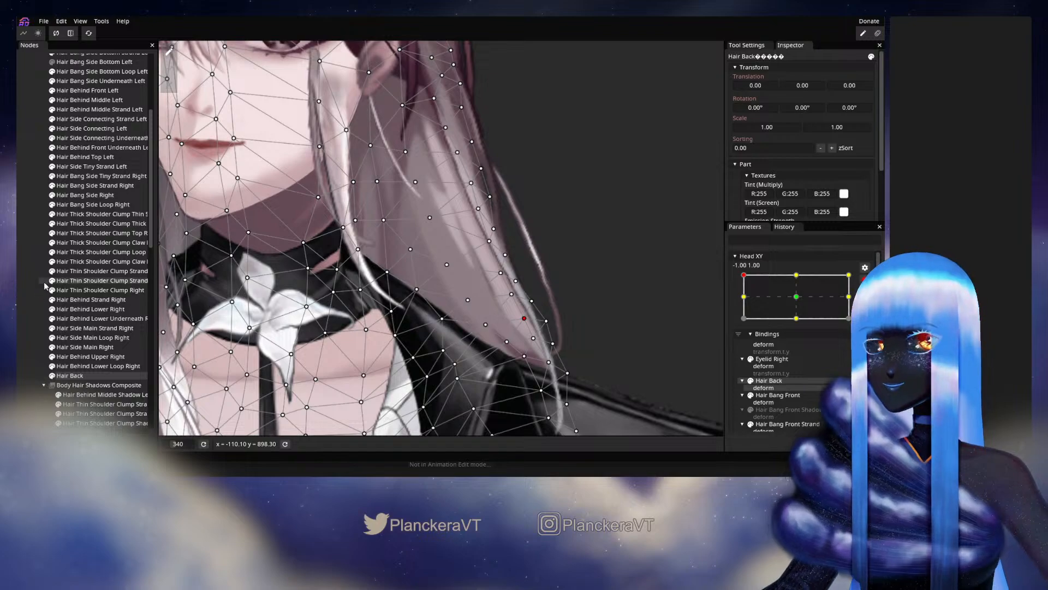
Deselect Hair Back and inspect the reshaped hair at Head XY -1.00, 1.00 in a wider view
click(494, 347)
scroll(493, 345, down, 5)
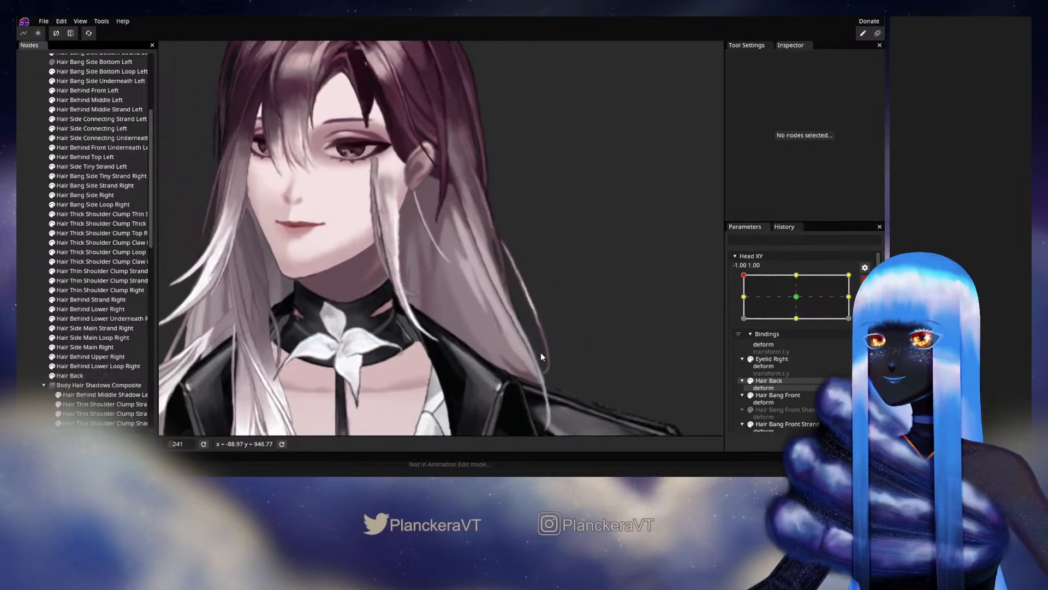
scroll(550, 336, down, 2)
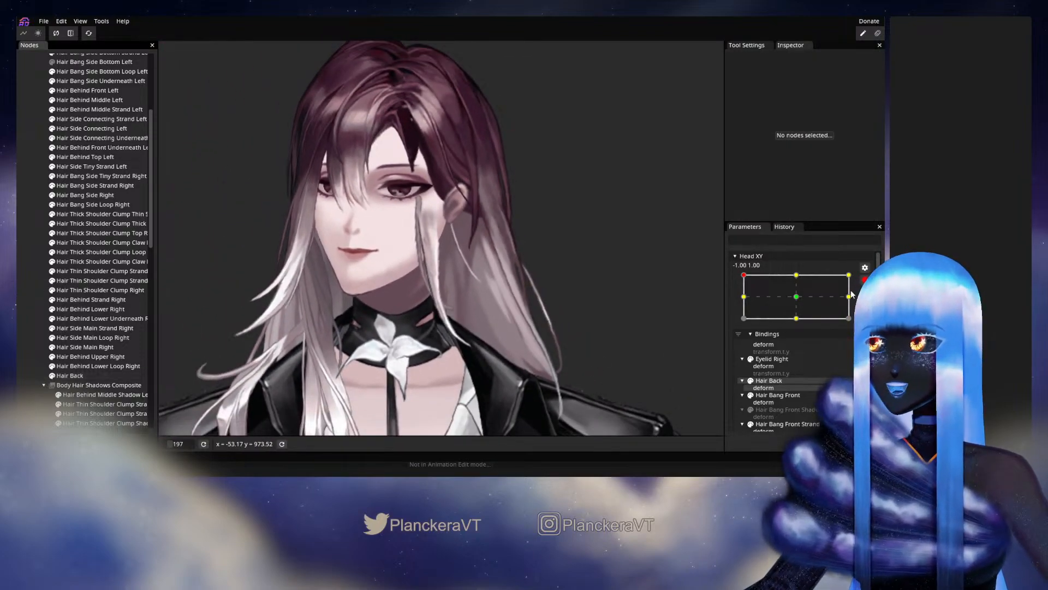
Move Head XY between the centre and -1.00, 1.00 to preview how the back hair follows the head
scroll(826, 290, up, 2)
click(777, 316)
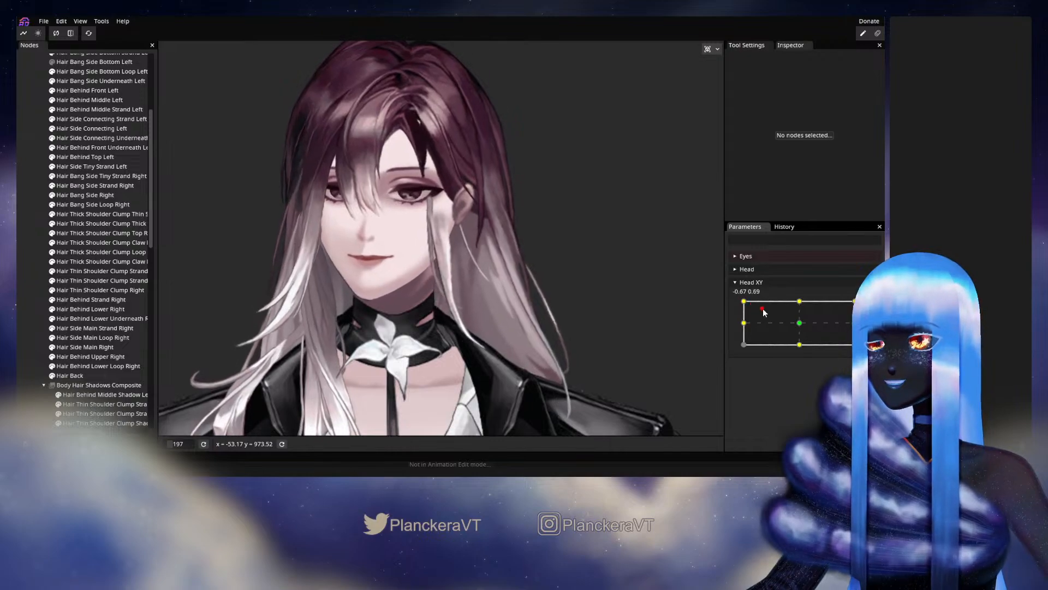
click(745, 302)
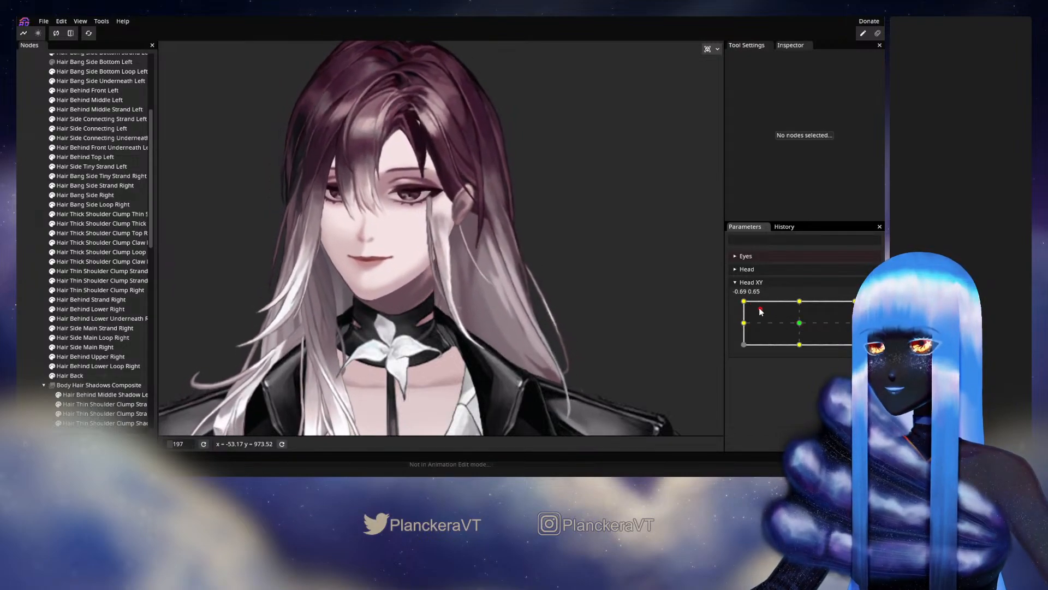
mouse_move(747, 304)
mouse_down()
mouse_move(802, 324)
mouse_move(794, 300)
mouse_move(767, 298)
mouse_move(788, 293)
mouse_move(745, 300)
mouse_move(788, 321)
mouse_move(740, 293)
mouse_up()
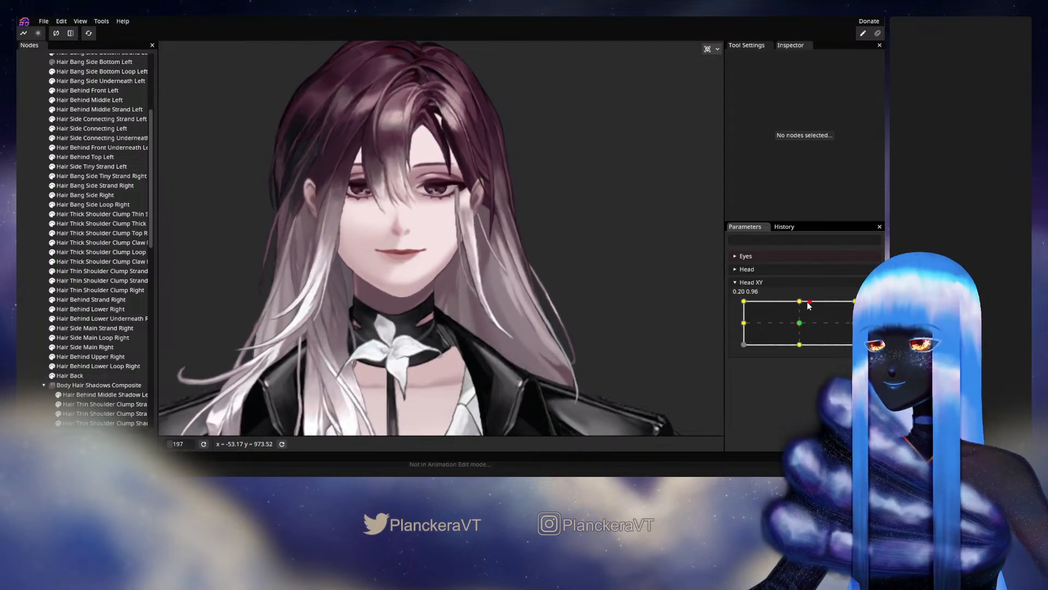
Select Hair Back at the -1.00, 1.00 keypoint and nudge the vertices along the outer strand and the middle of the hair
scroll(510, 342, up, 5)
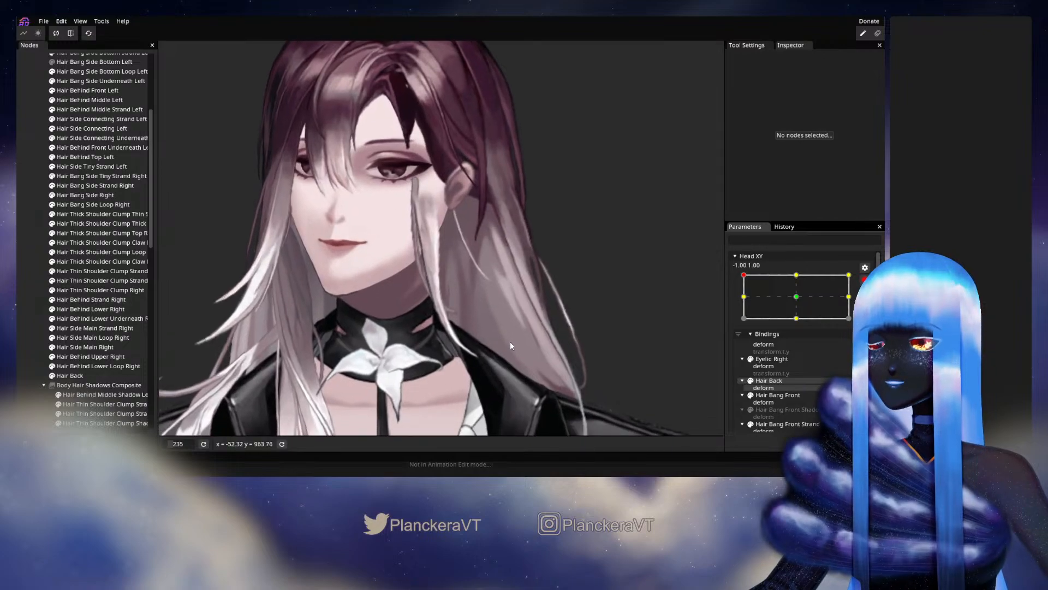
scroll(520, 313, up, 3)
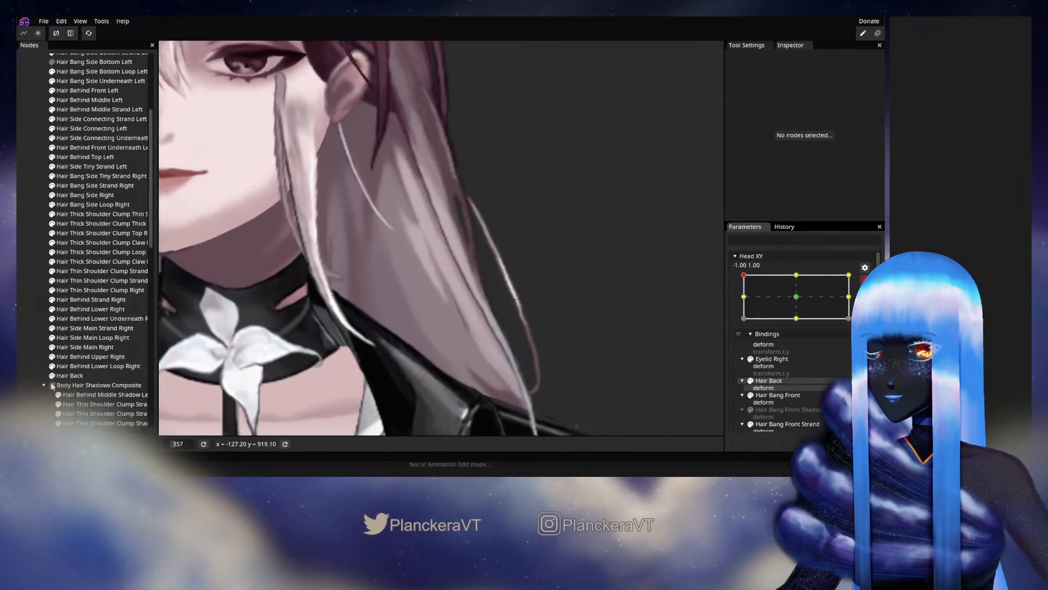
click(69, 375)
scroll(484, 358, up, 1)
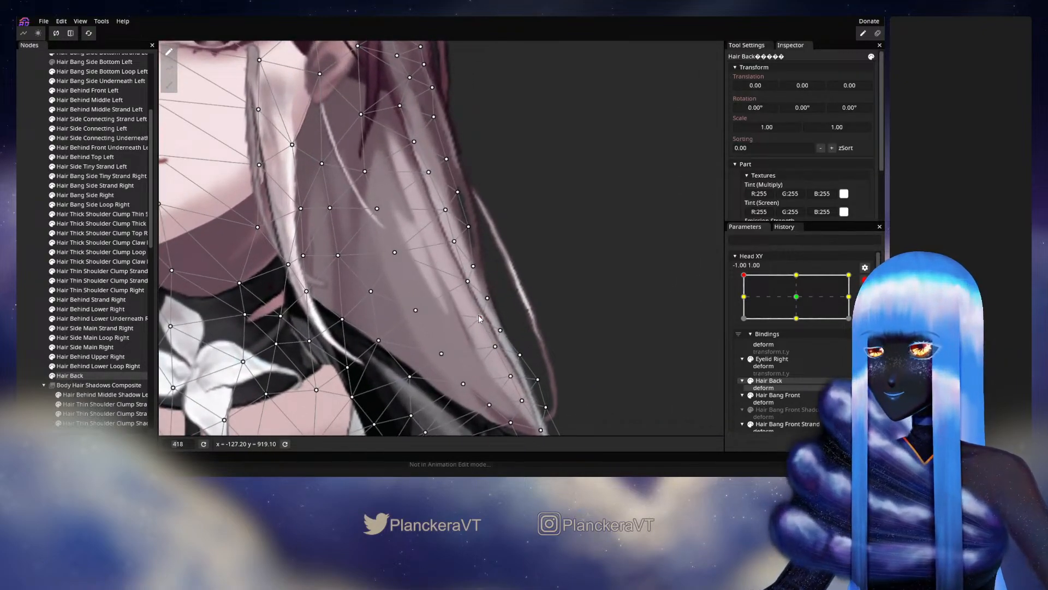
drag(469, 286, 467, 279)
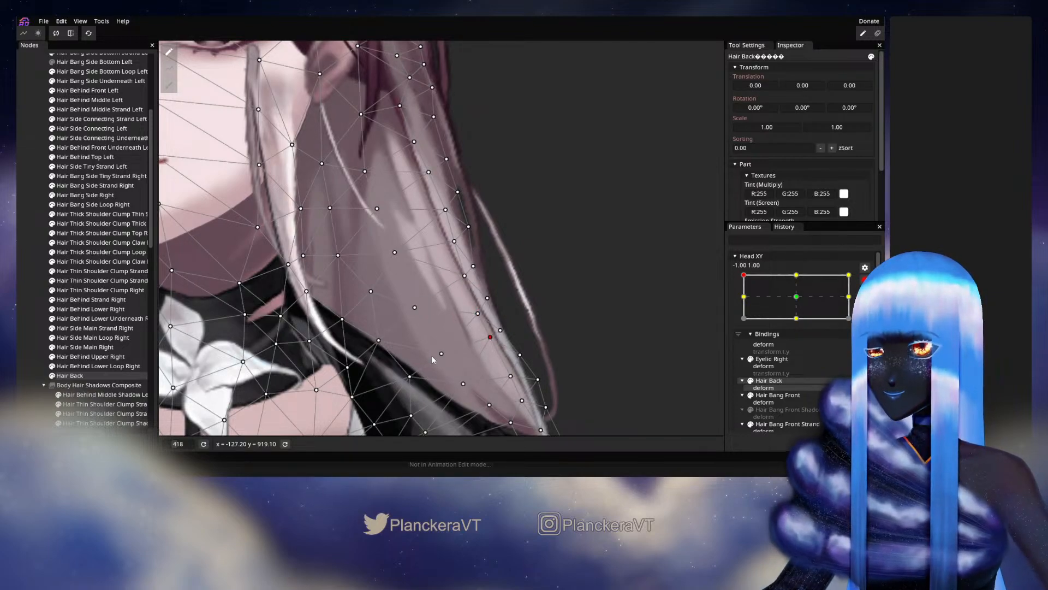
drag(436, 353, 432, 338)
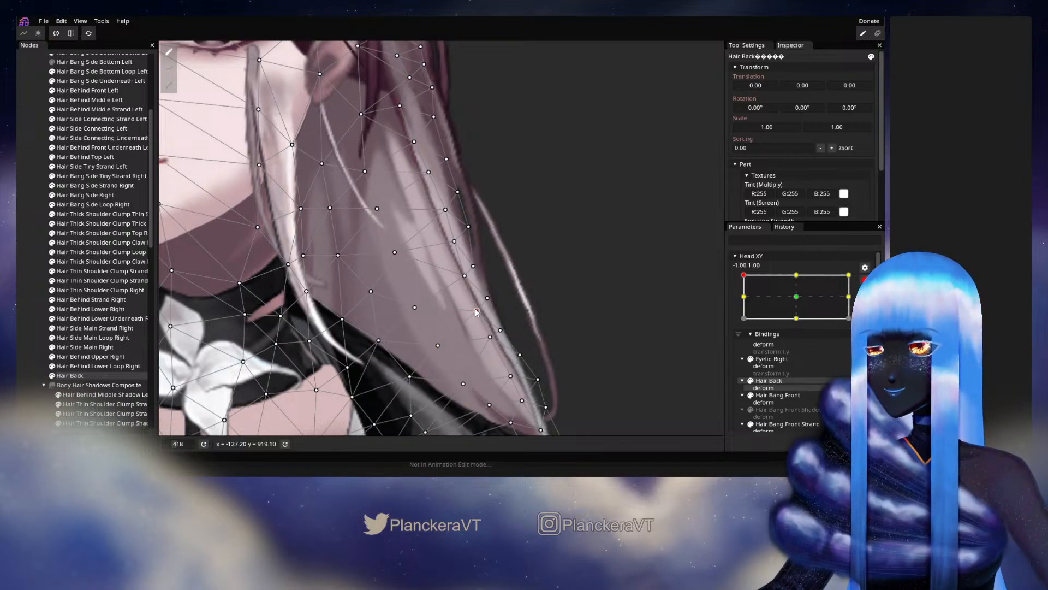
drag(500, 330, 497, 319)
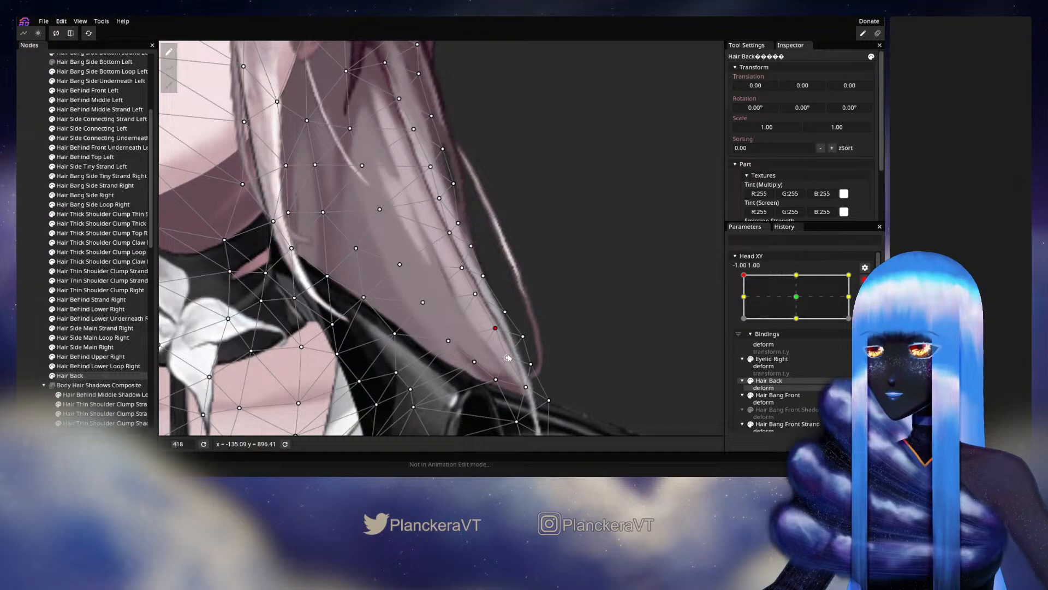
Reposition the Hair Back vertices around the lower tip of the hair above the shoulder
drag(508, 357, 512, 353)
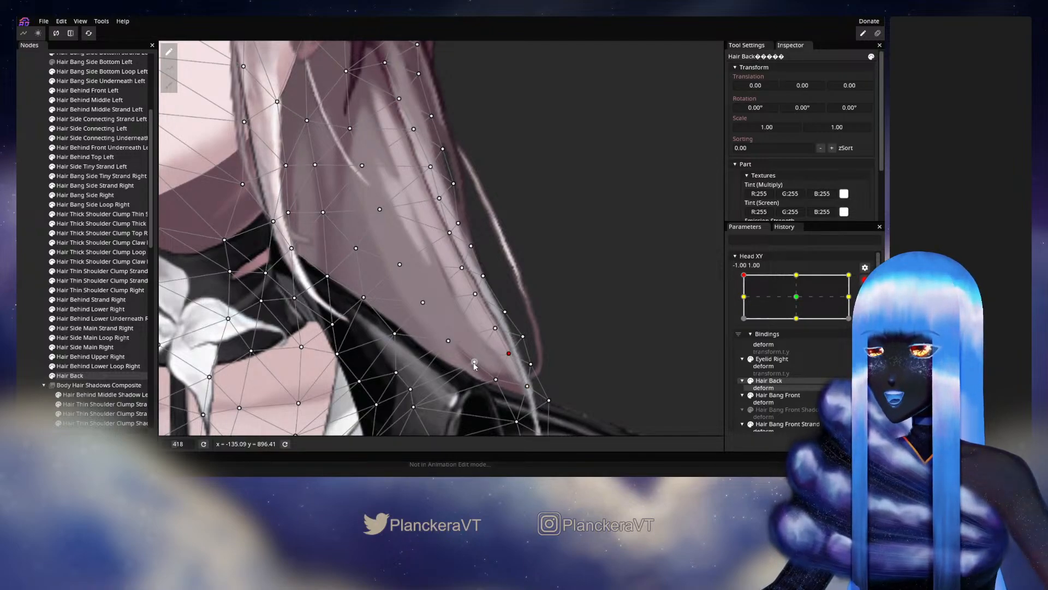
drag(475, 363, 479, 358)
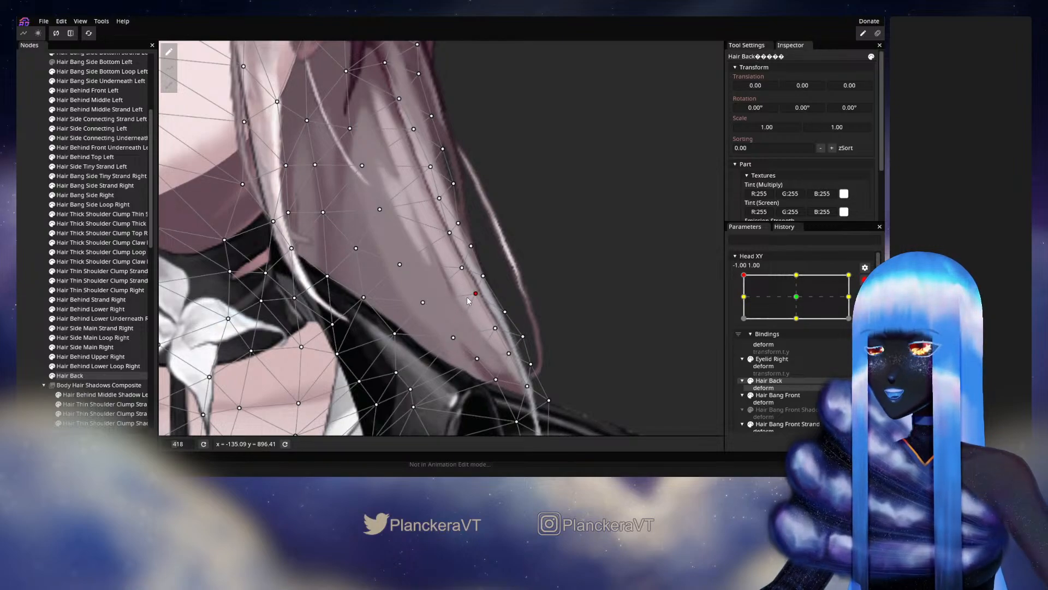
drag(420, 304, 422, 303)
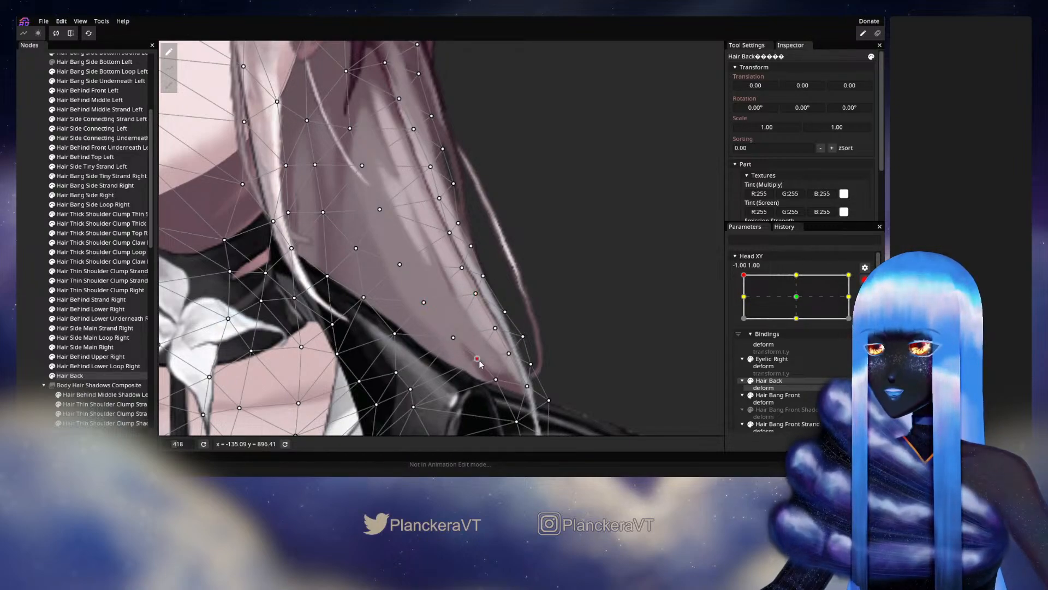
drag(500, 384, 528, 384)
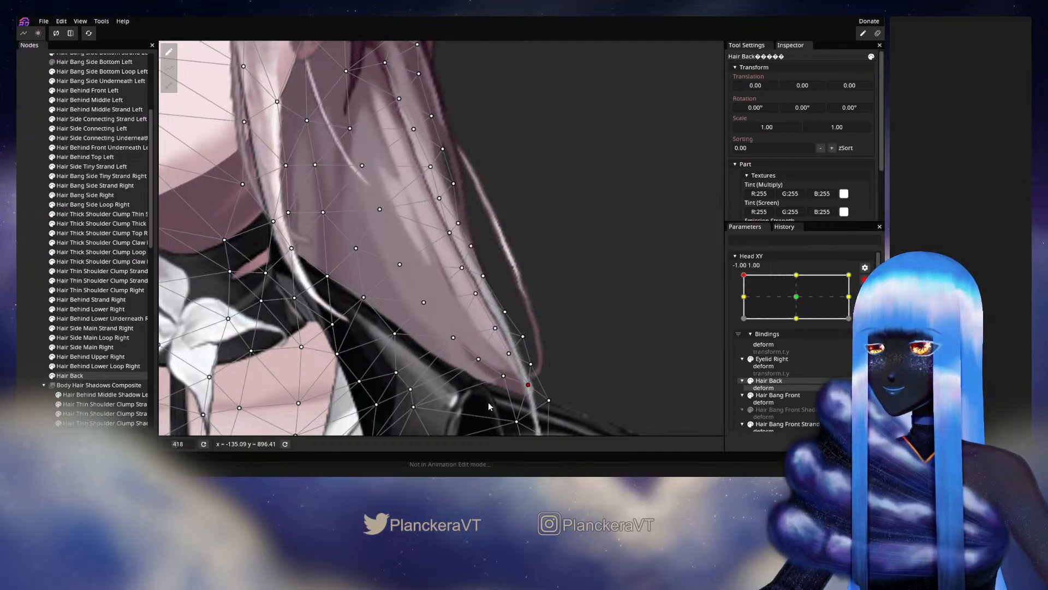
Adjust the Hair Back vertices over the jacket collar, along the hair's lower edge and up through its middle
scroll(488, 402, down, 2)
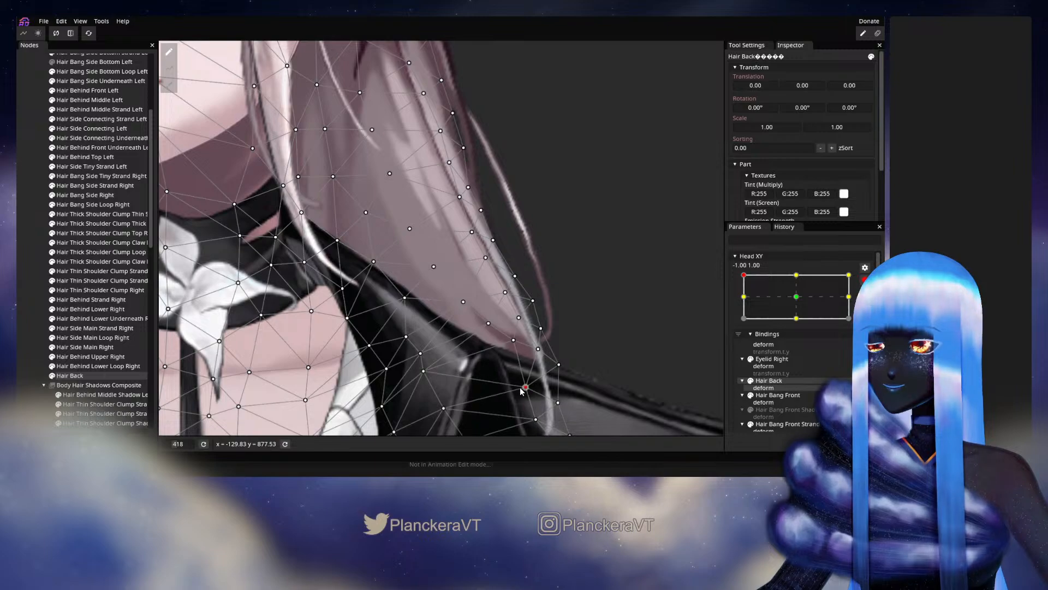
drag(434, 376, 458, 383)
drag(470, 386, 438, 363)
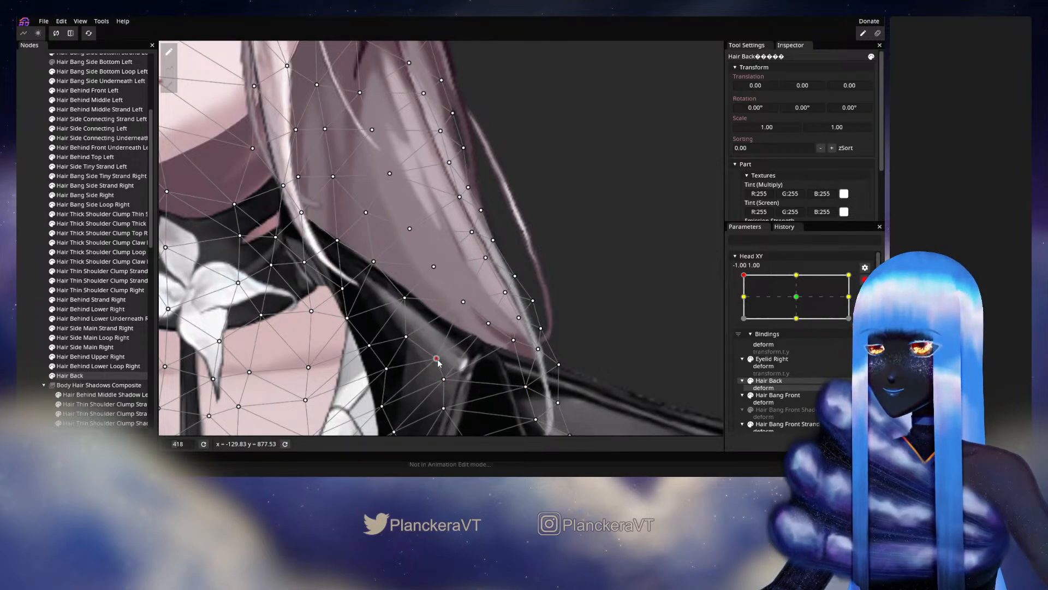
click(463, 303)
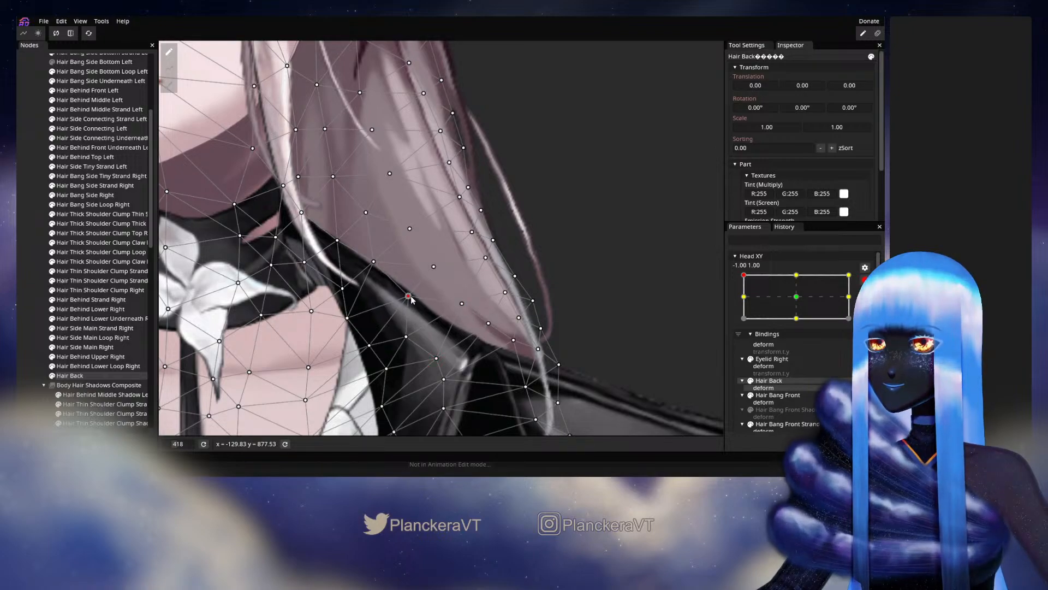
click(434, 266)
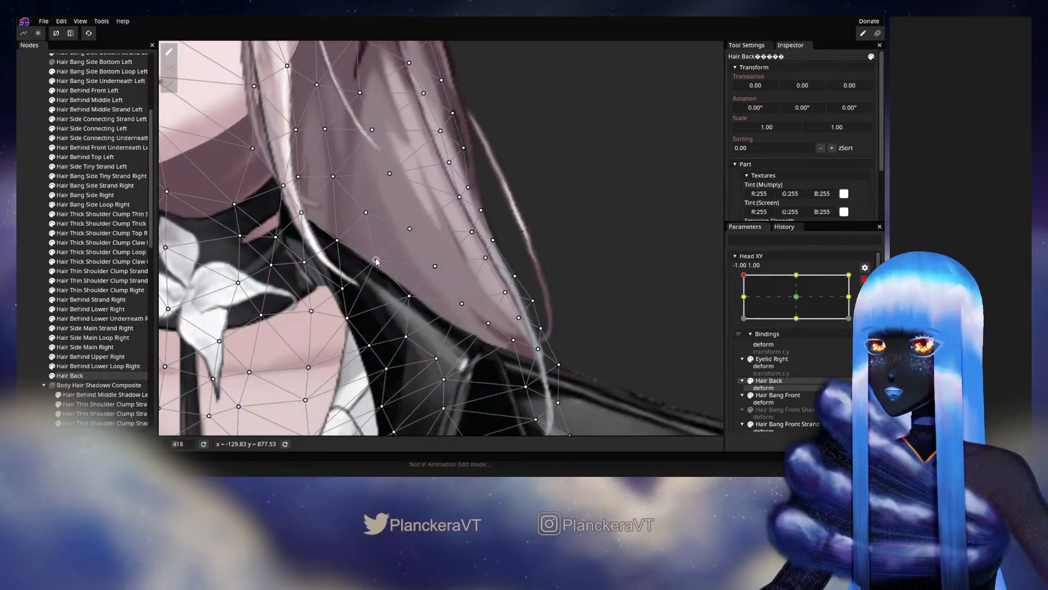
drag(373, 261, 377, 258)
click(411, 228)
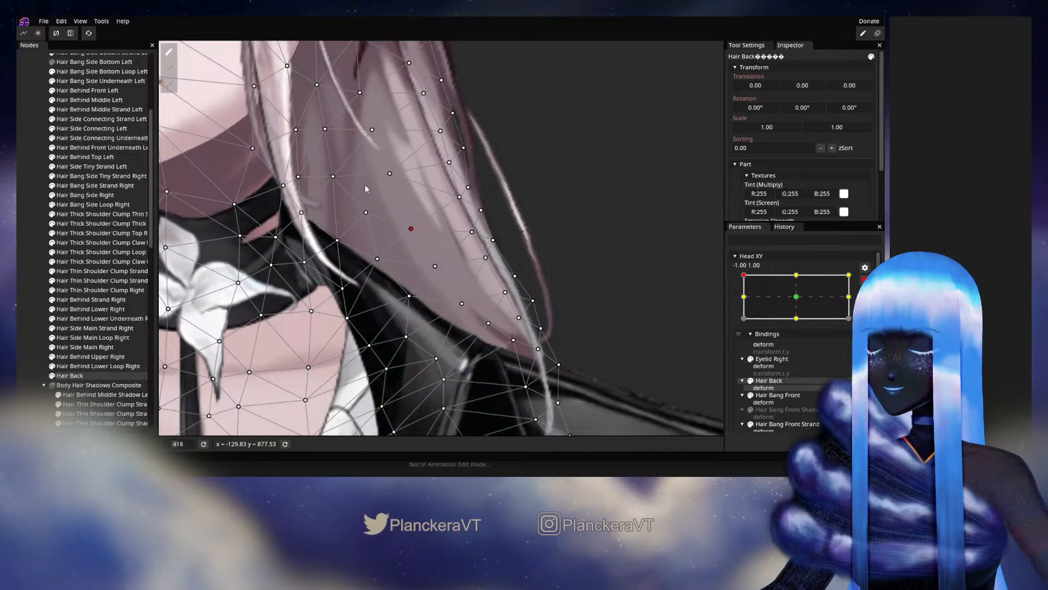
Deselect Hair Back and check the reshaped hair at -1.00, 1.00 with the whole head in view
click(40, 253)
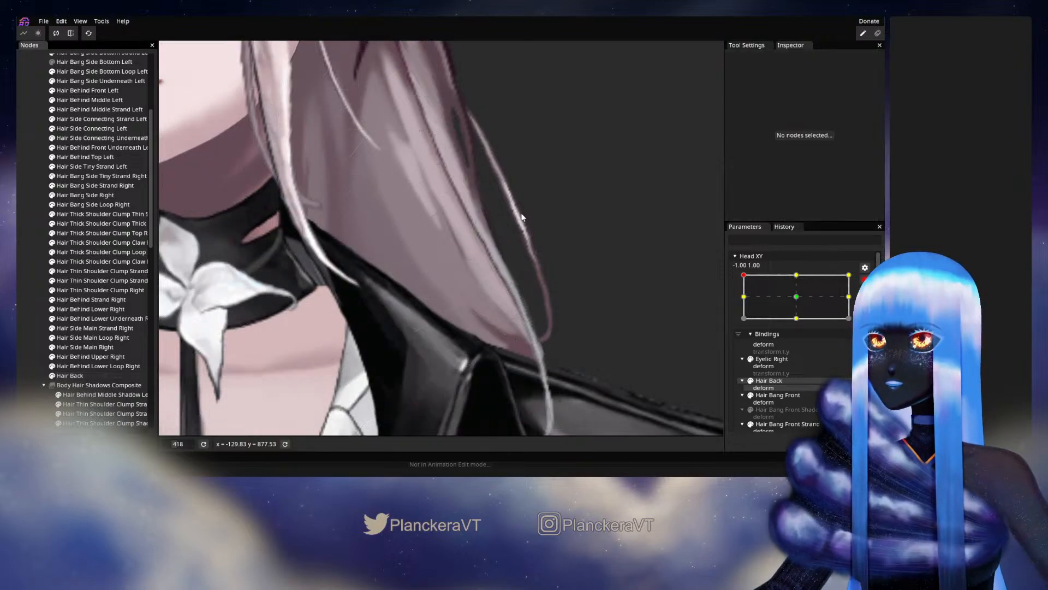
scroll(521, 210, down, 5)
scroll(553, 385, down, 5)
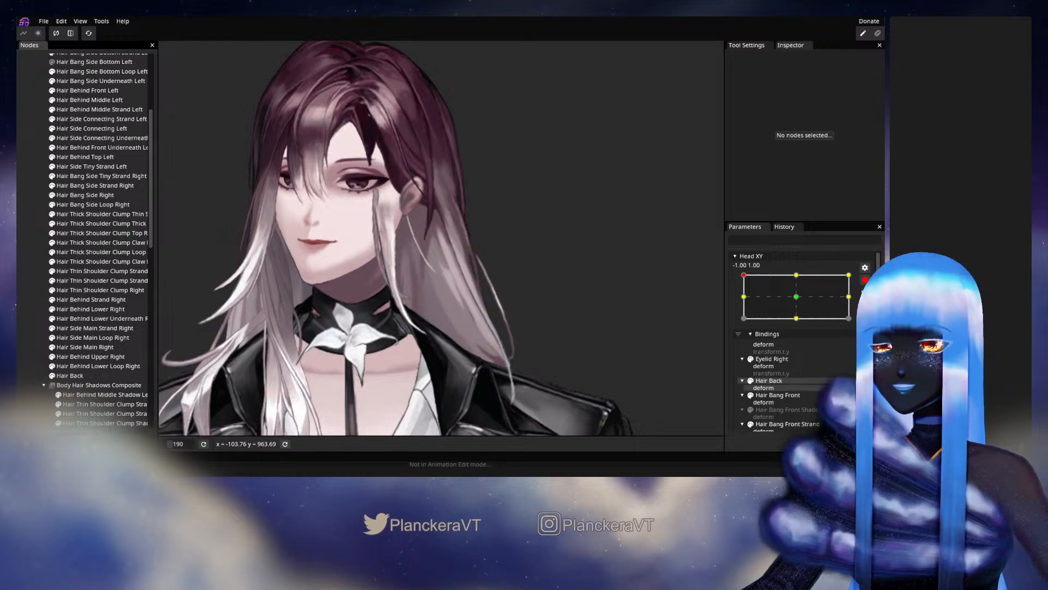
Preview the Head XY motion up to -1.00, 1.00 and make the Hair Bang Side Bottom Left part visible
click(864, 280)
mouse_move(743, 302)
mouse_down()
mouse_move(802, 325)
mouse_move(744, 301)
mouse_up()
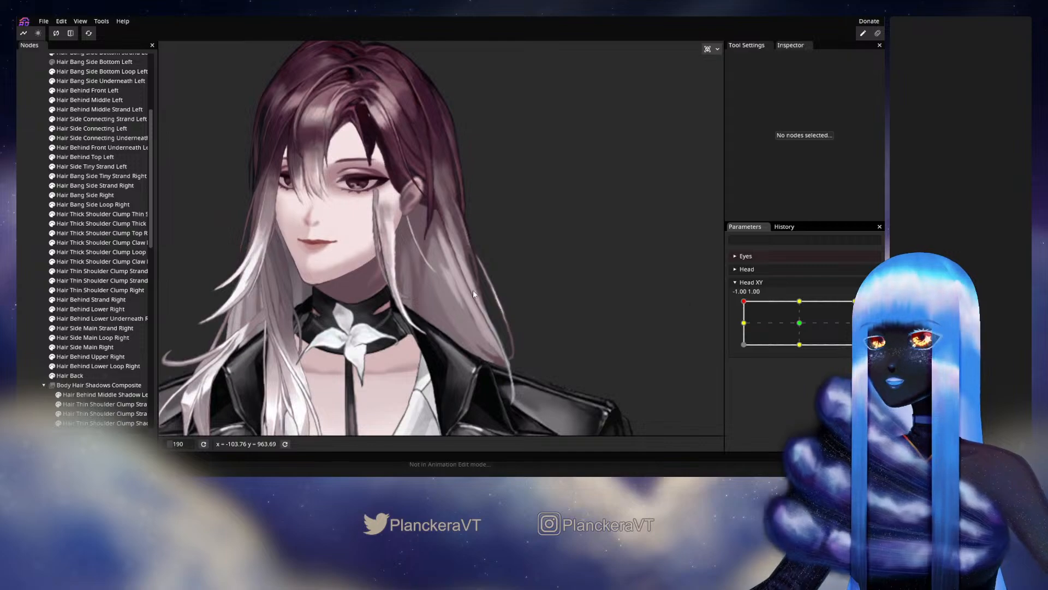
scroll(85, 266, up, 5)
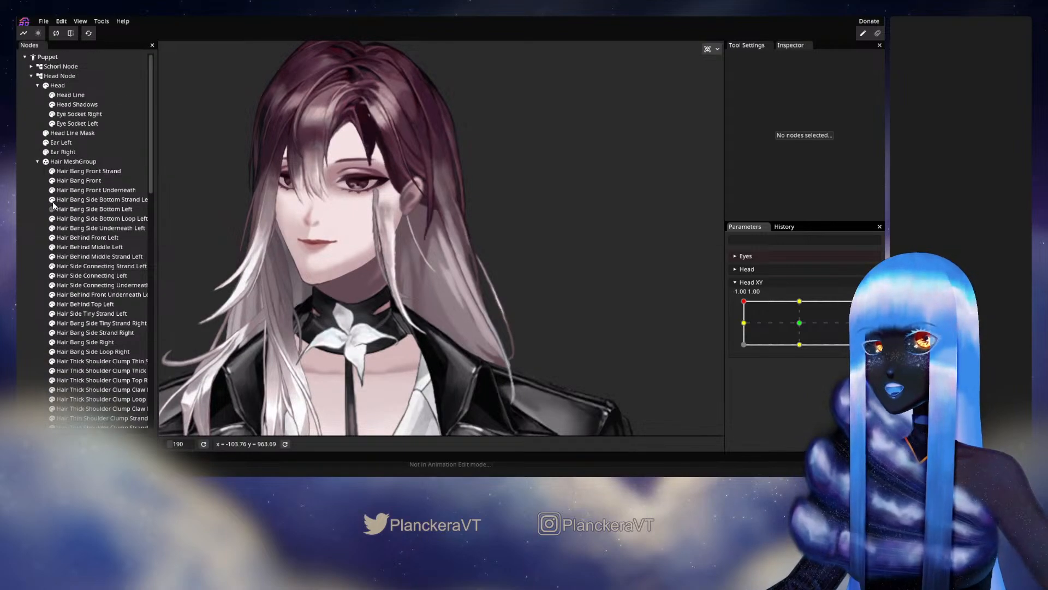
mouse_move(744, 301)
mouse_down()
mouse_move(803, 325)
mouse_move(744, 301)
mouse_up()
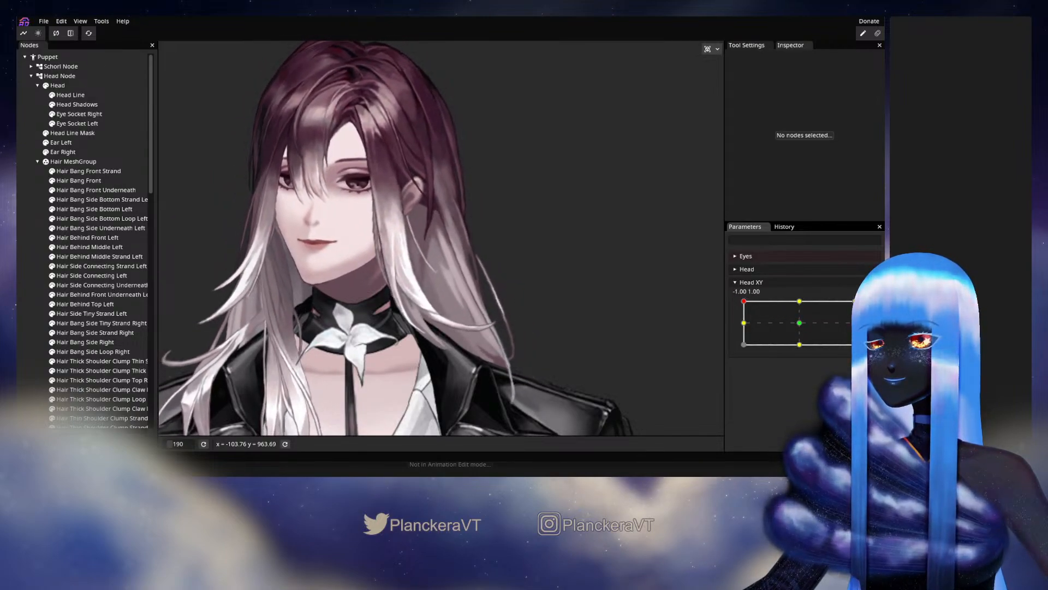
Resume editing Hair Back at -1.00, 1.00 and shift its vertices in the hair behind the side bang's curled end
click(871, 306)
scroll(474, 323, up, 3)
scroll(473, 321, up, 3)
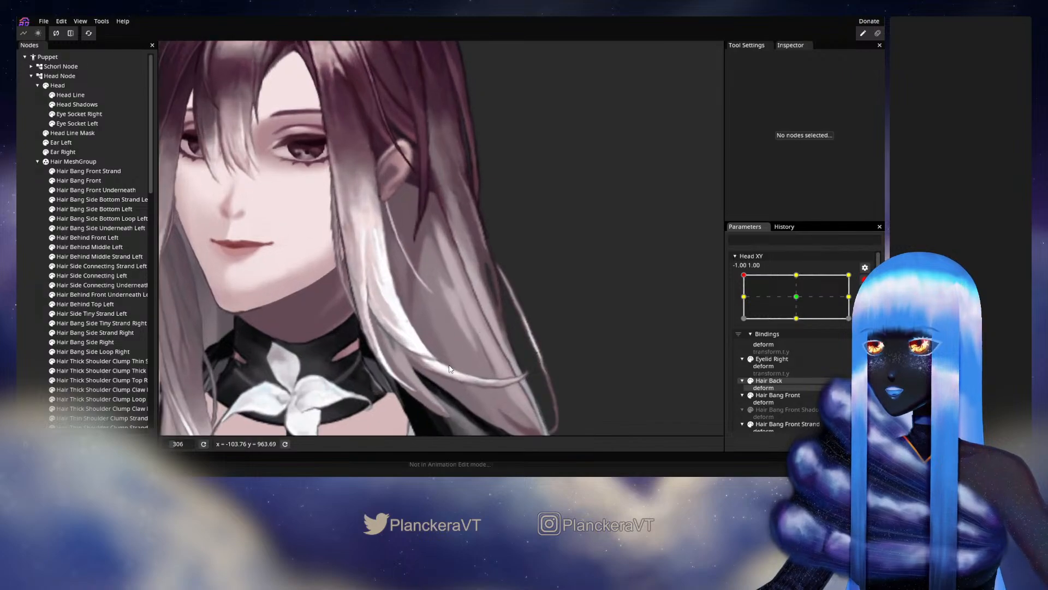
scroll(103, 373, down, 5)
scroll(102, 372, down, 2)
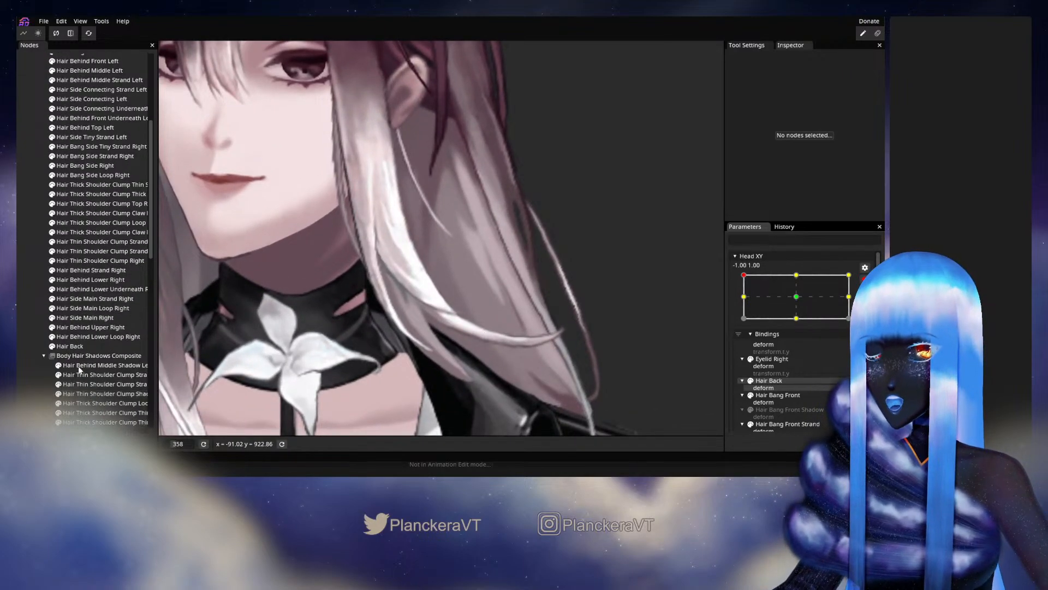
click(69, 346)
scroll(538, 326, up, 2)
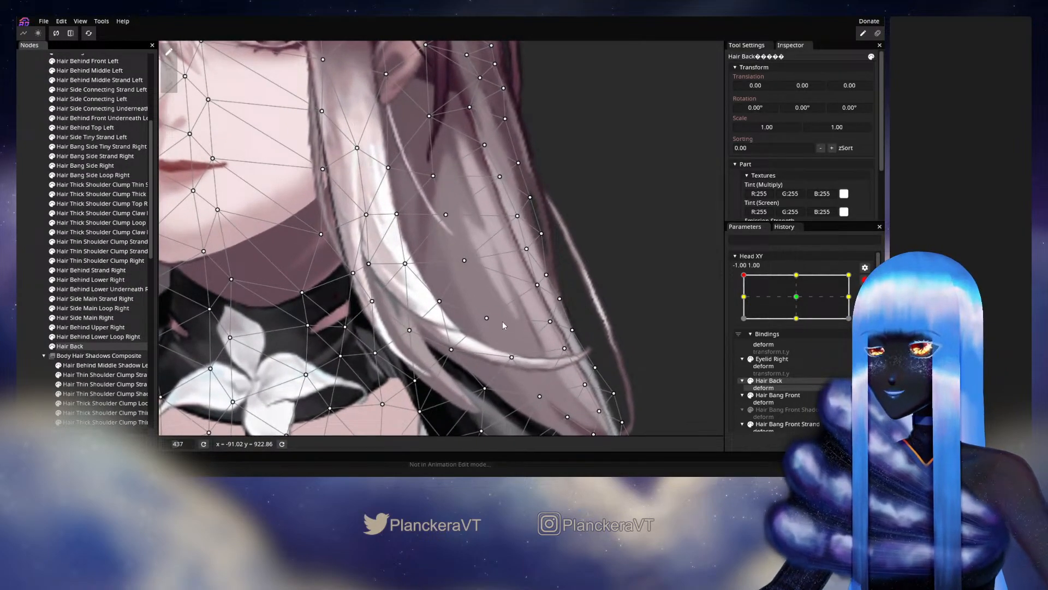
drag(485, 325, 480, 327)
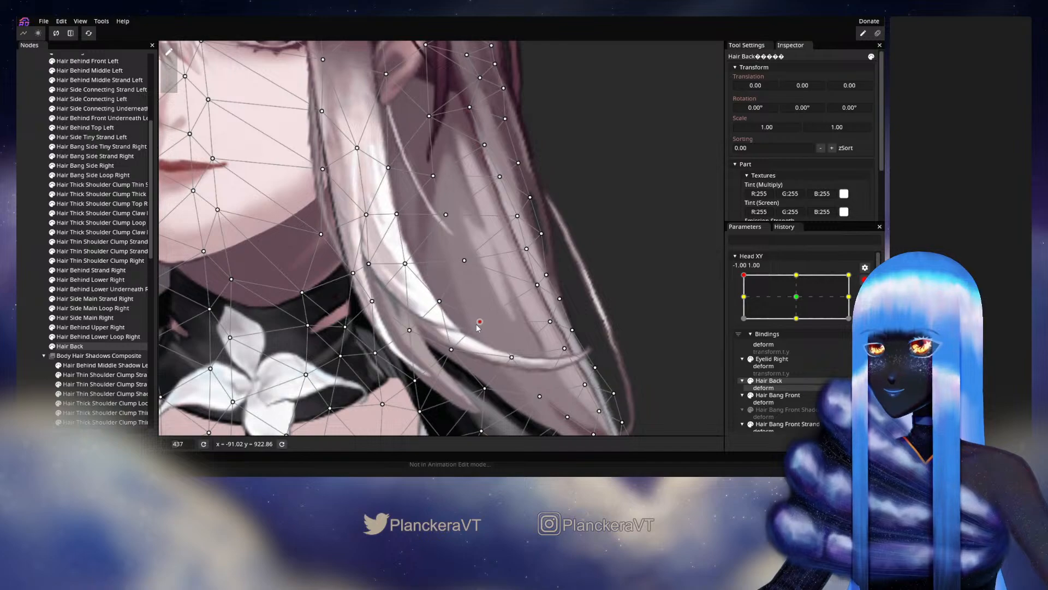
mouse_move(549, 326)
mouse_down()
mouse_move(514, 360)
mouse_move(496, 315)
mouse_move(551, 306)
mouse_up()
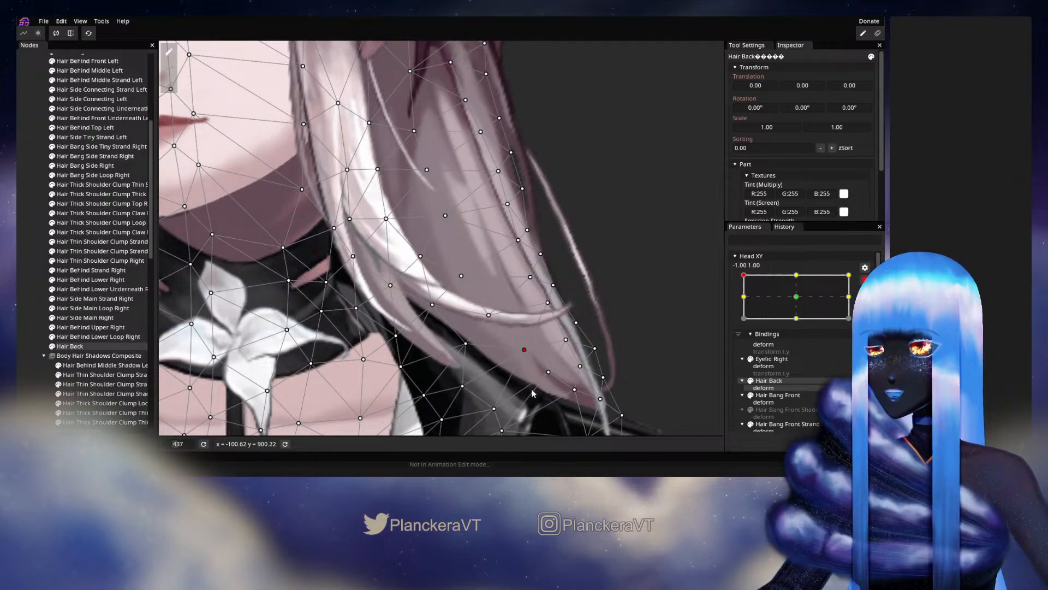
Fine-tune the Hair Back vertices from the lower tip up the inner edge of the outer strand toward the ear
drag(532, 392, 522, 352)
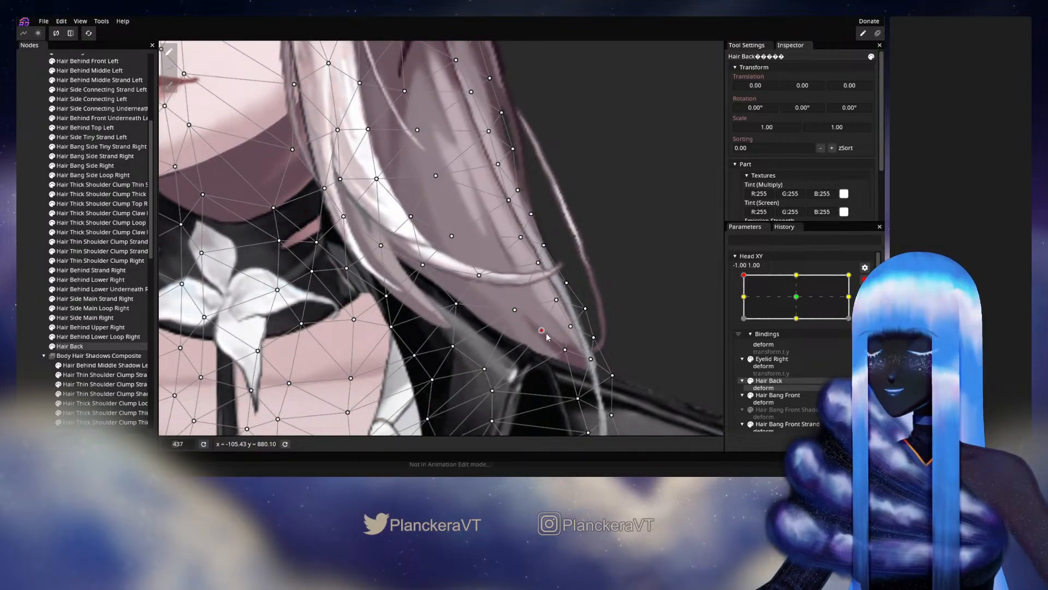
drag(560, 308, 559, 333)
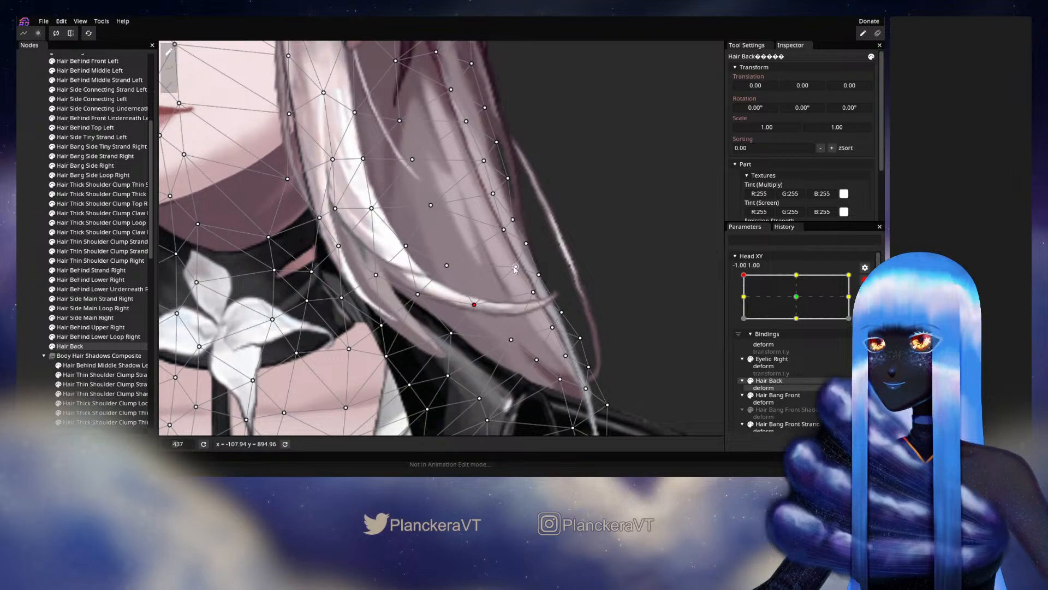
drag(493, 277, 511, 292)
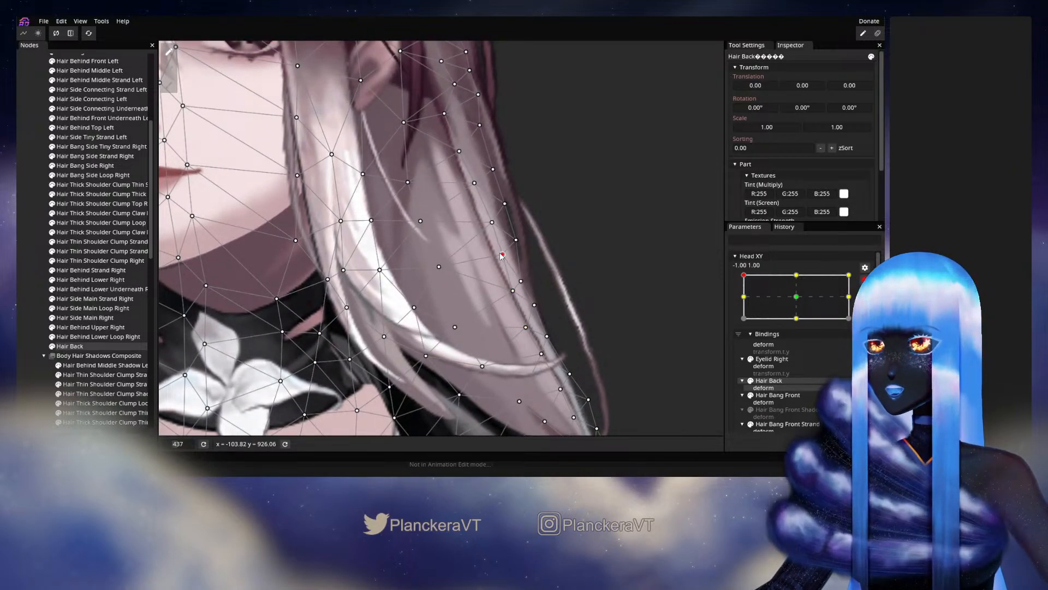
drag(492, 224, 475, 313)
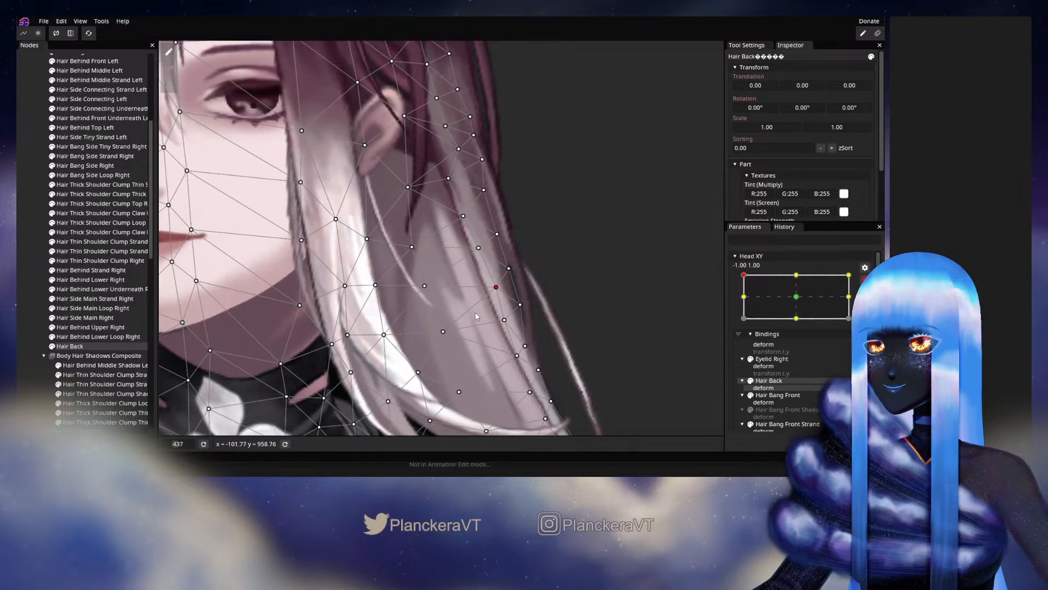
Deselect Hair Back and inspect the back hair together with the side bang, from the head down to the shoulder
click(17, 282)
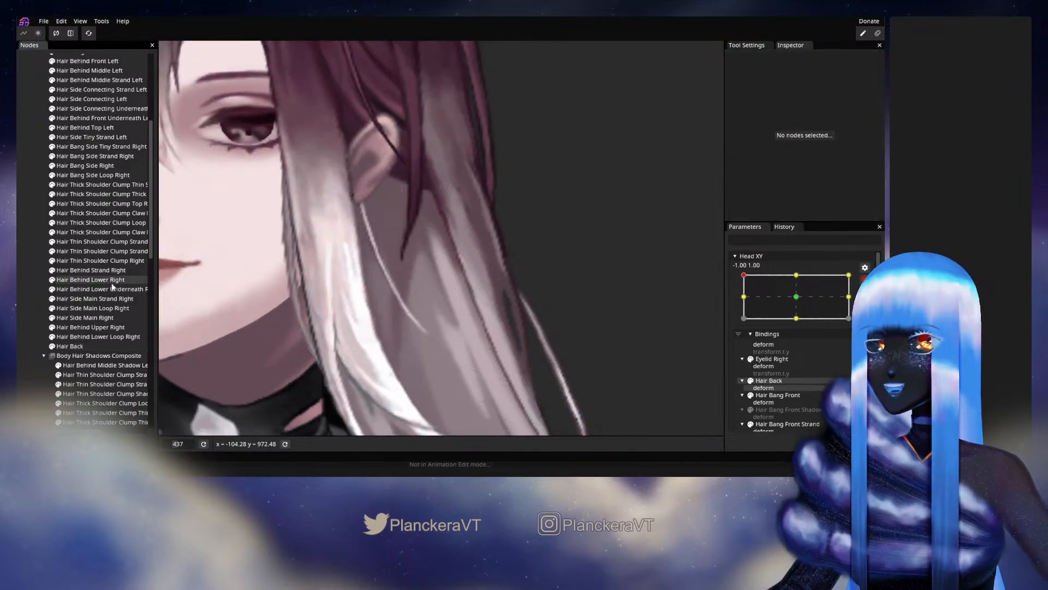
scroll(528, 336, down, 5)
scroll(538, 364, down, 4)
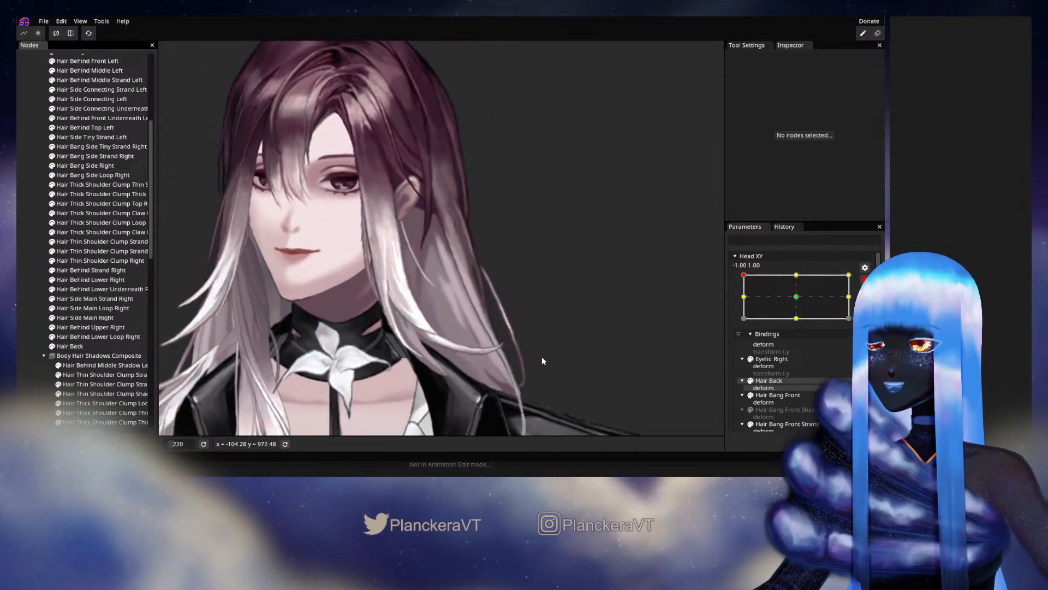
scroll(544, 339, up, 5)
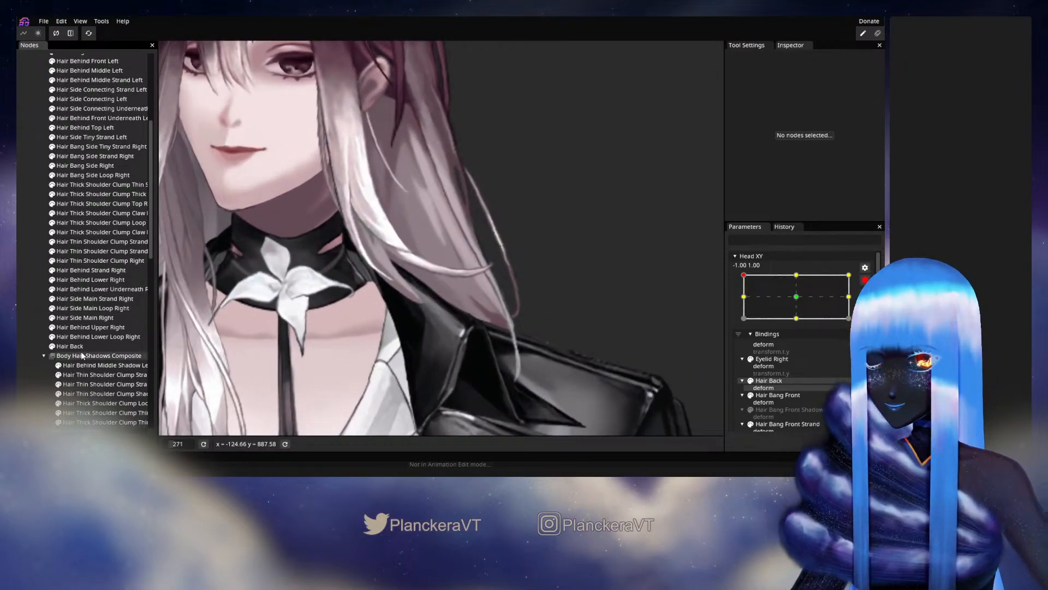
Select Hair Back and pull the vertices over the jacket collar up toward the back hair's lower edge
click(69, 346)
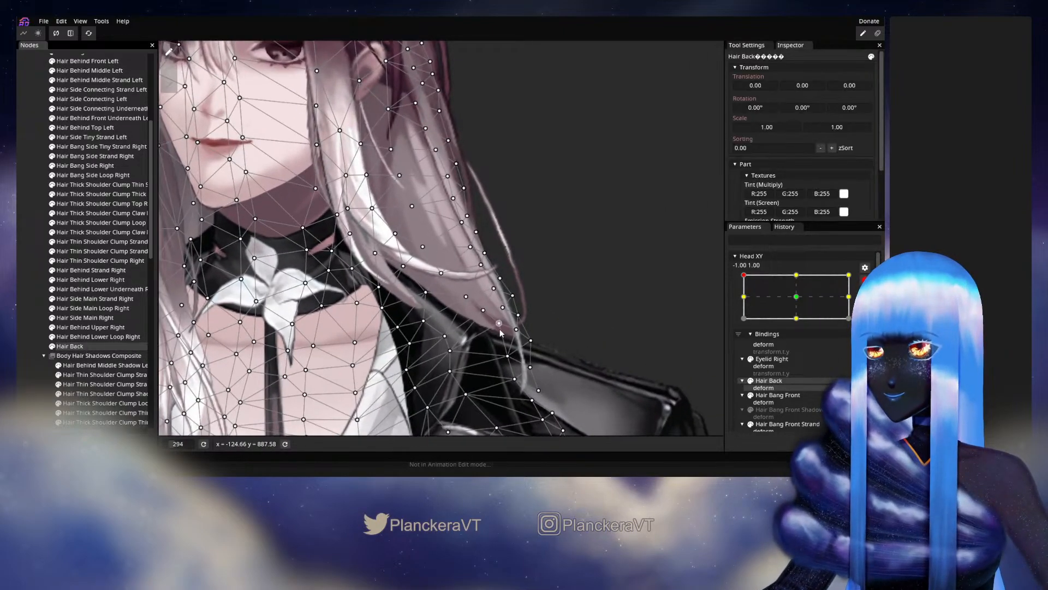
scroll(448, 327, up, 5)
scroll(447, 326, up, 2)
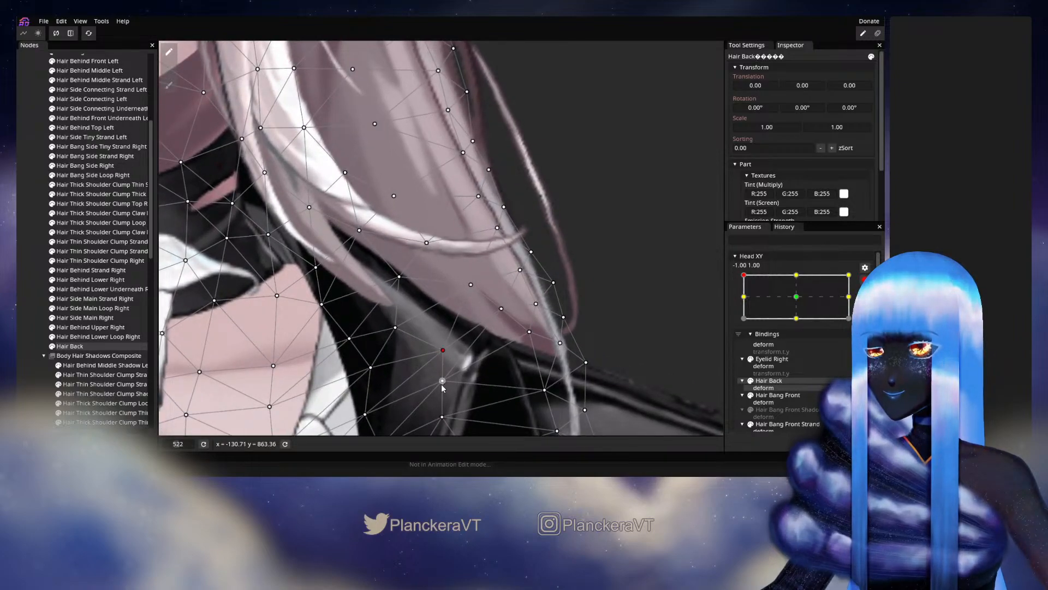
drag(442, 380, 462, 338)
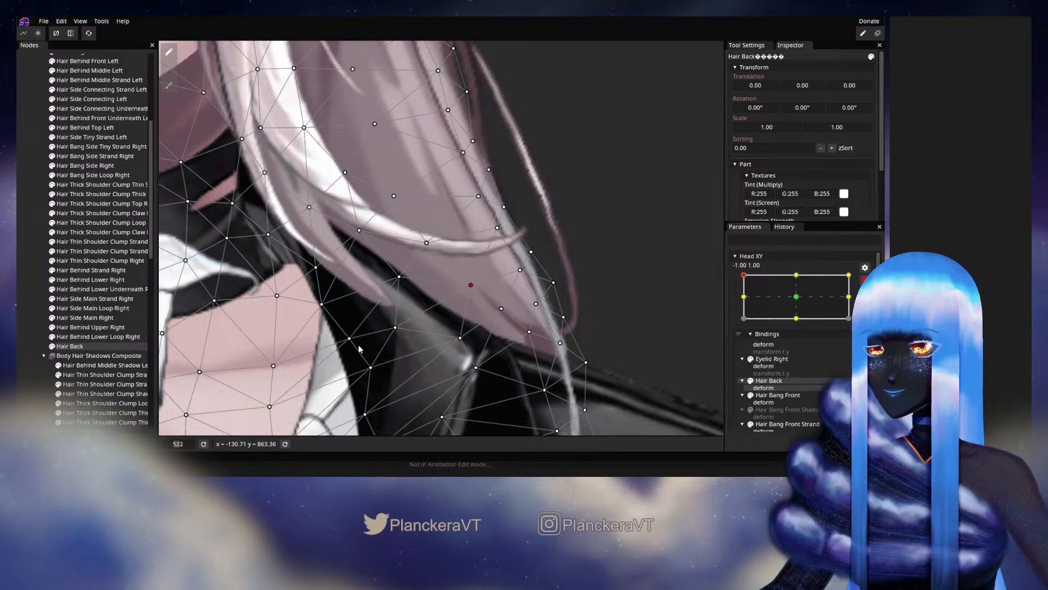
drag(394, 328, 437, 315)
drag(476, 369, 465, 333)
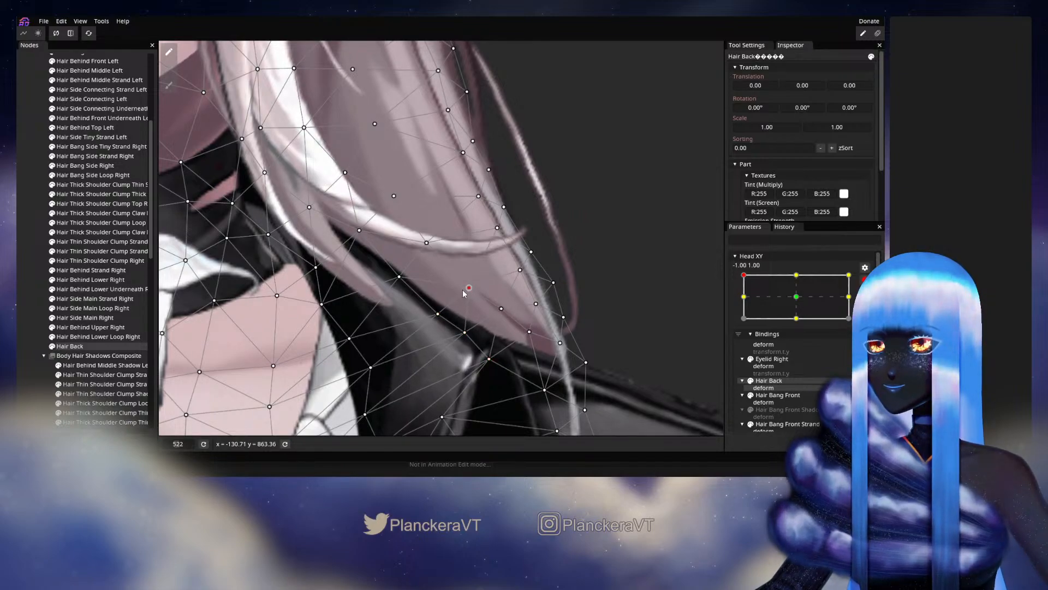
click(23, 256)
scroll(404, 273, down, 3)
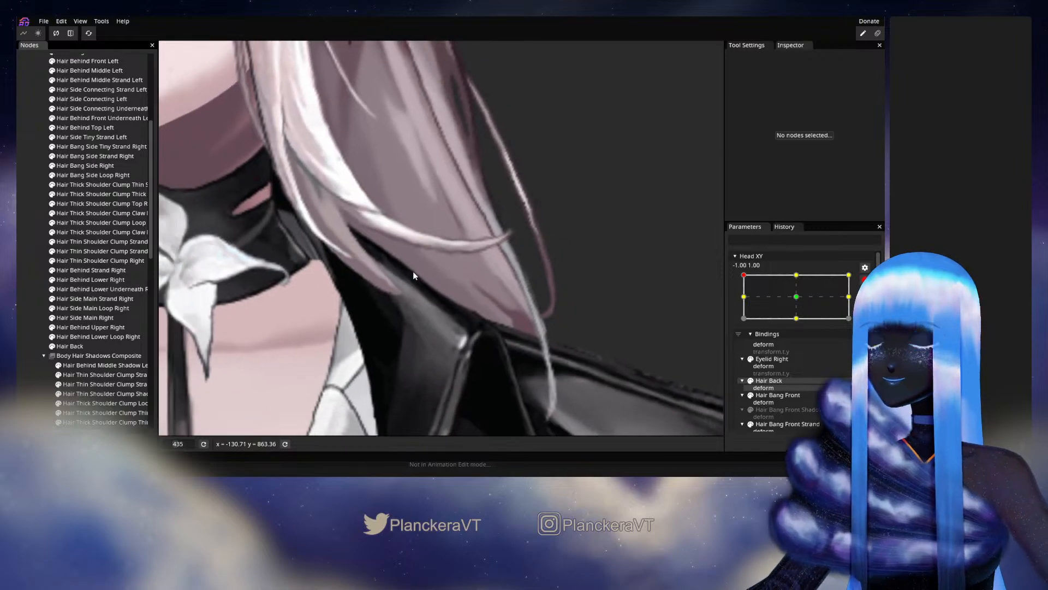
scroll(415, 271, down, 2)
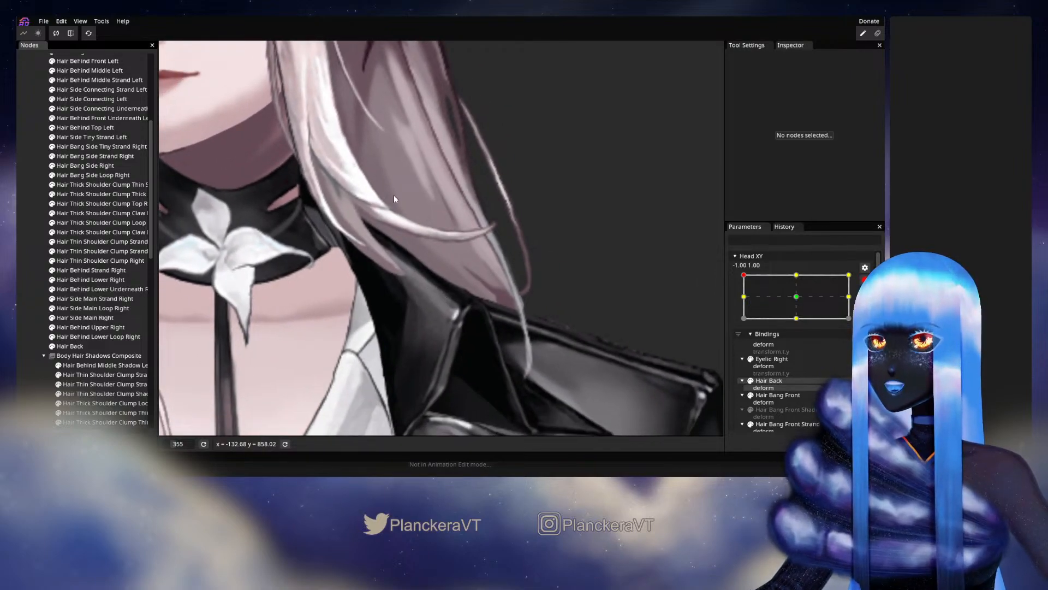
Reselect Hair Back and nudge the vertices around the collar corner to refine the hair's lower edge beneath the side bang
scroll(430, 329, up, 3)
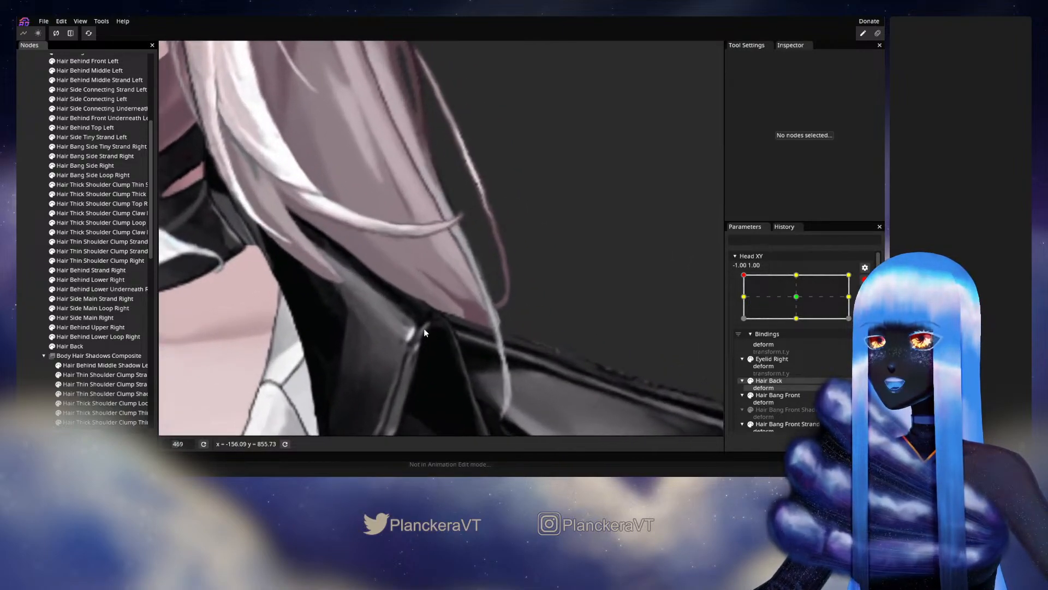
click(451, 344)
scroll(451, 344, up, 2)
click(424, 346)
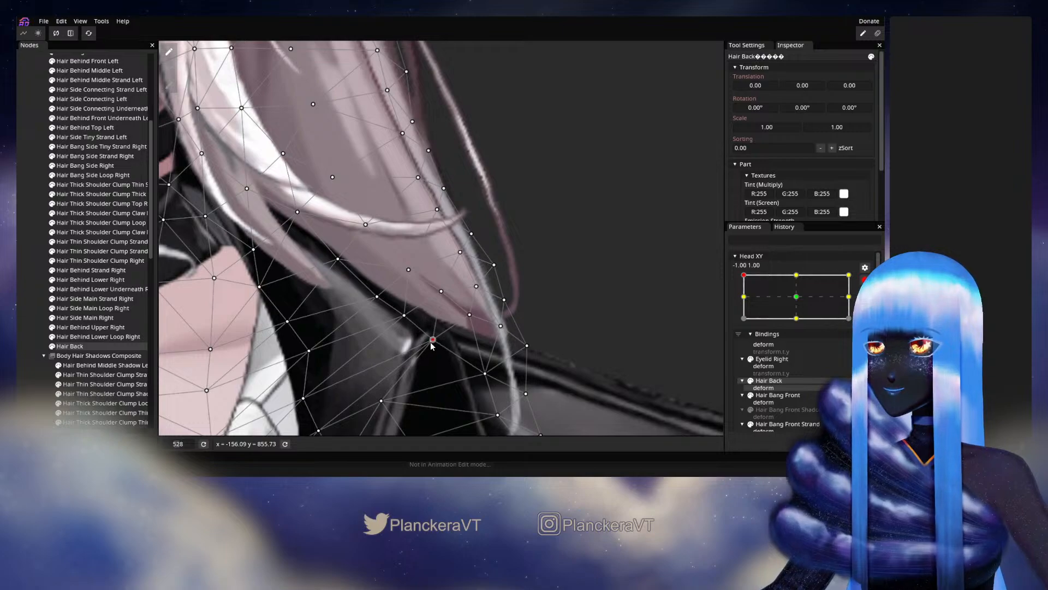
click(469, 316)
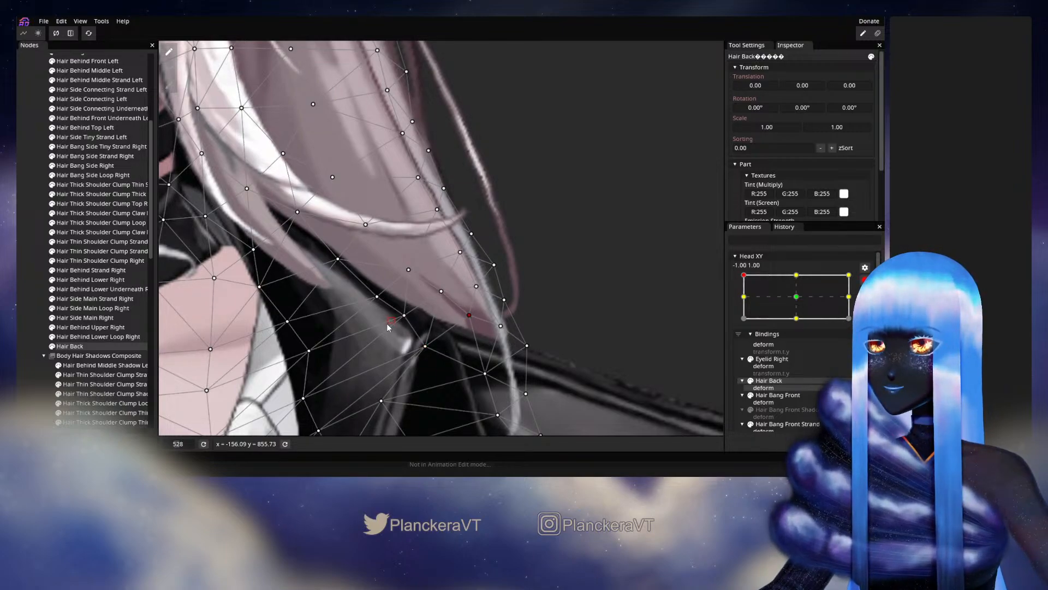
drag(403, 326, 385, 292)
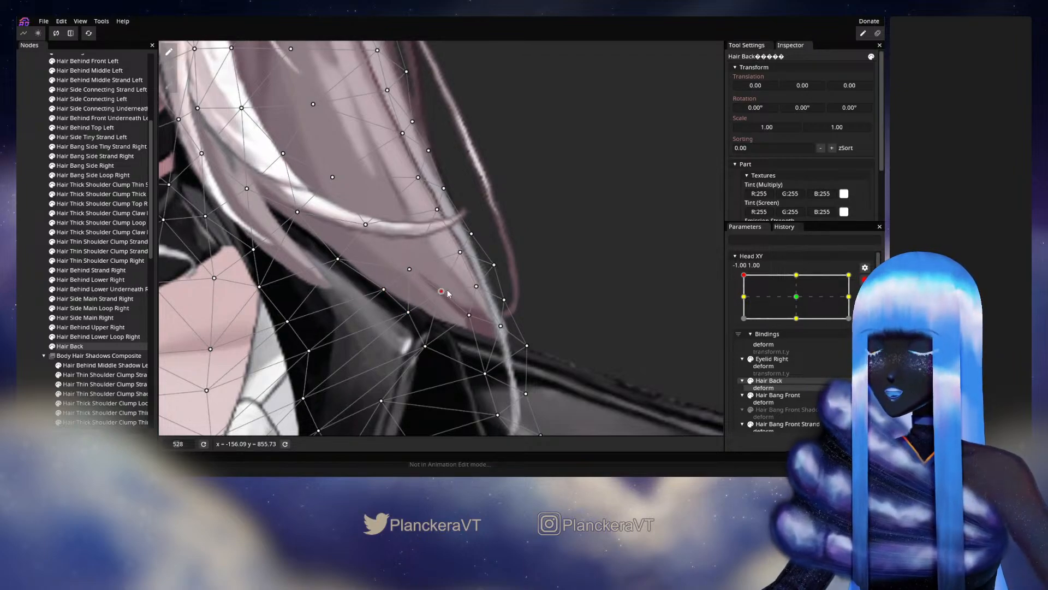
drag(448, 294, 450, 293)
drag(427, 352, 430, 346)
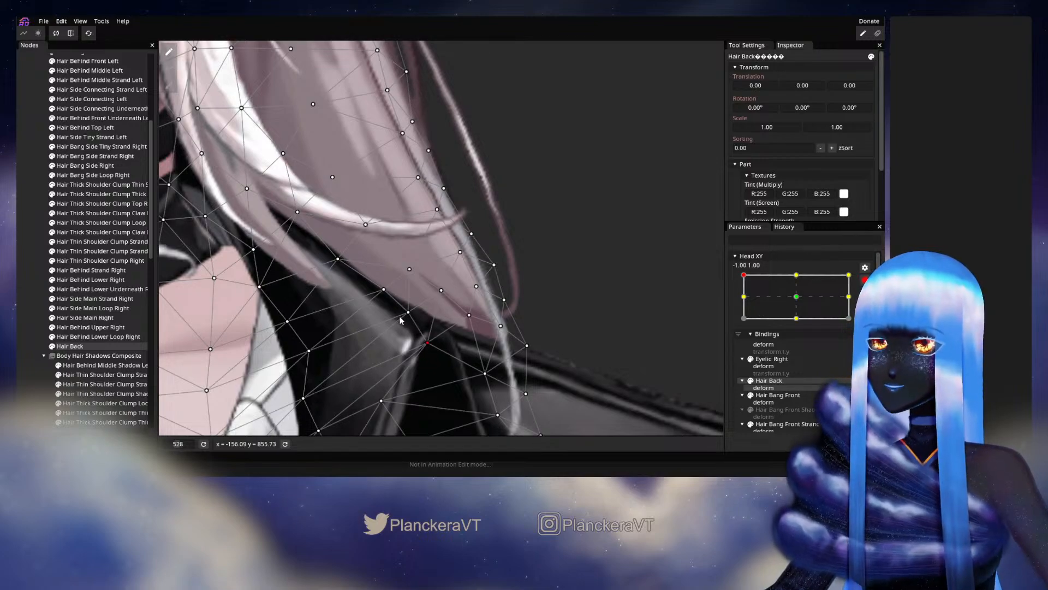
drag(408, 312, 413, 311)
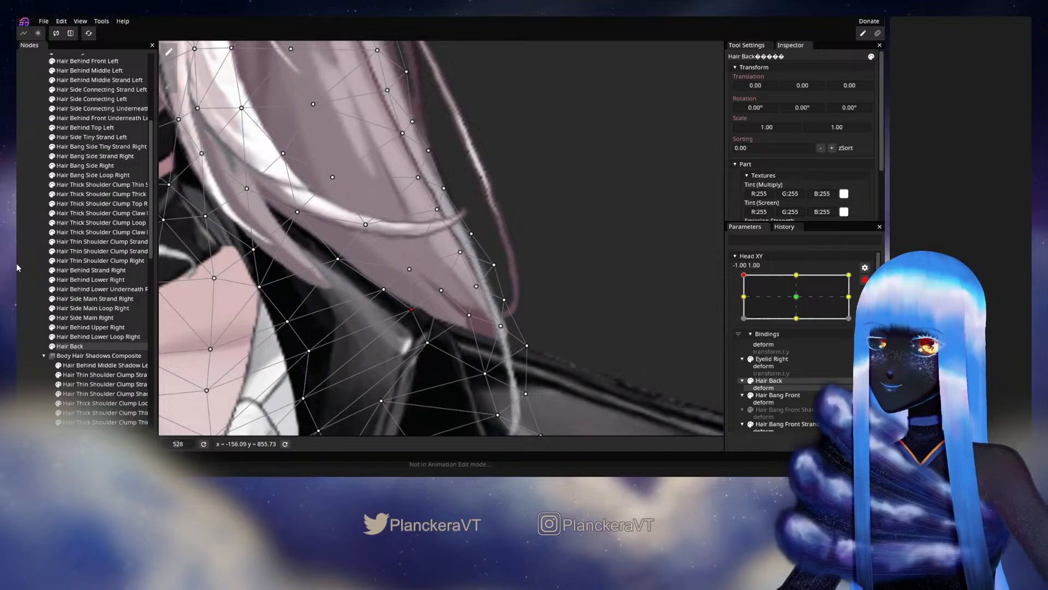
Leave Hair Back editing, preview the Head XY motion around -1.00, 1.00 and inspect the back hair's lower tip
click(376, 254)
scroll(497, 282, down, 5)
scroll(495, 298, down, 6)
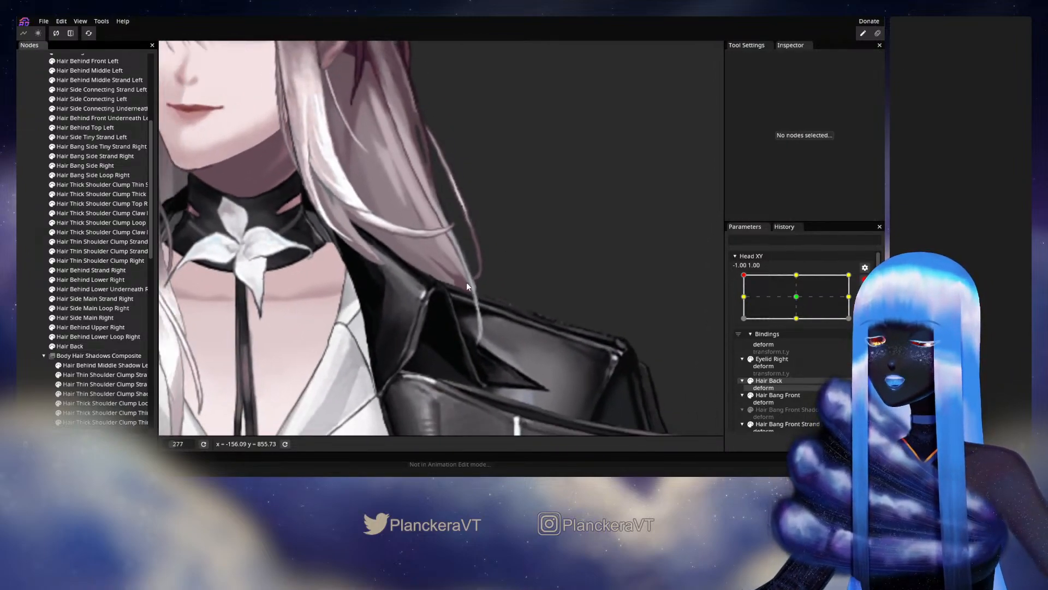
scroll(526, 352, down, 3)
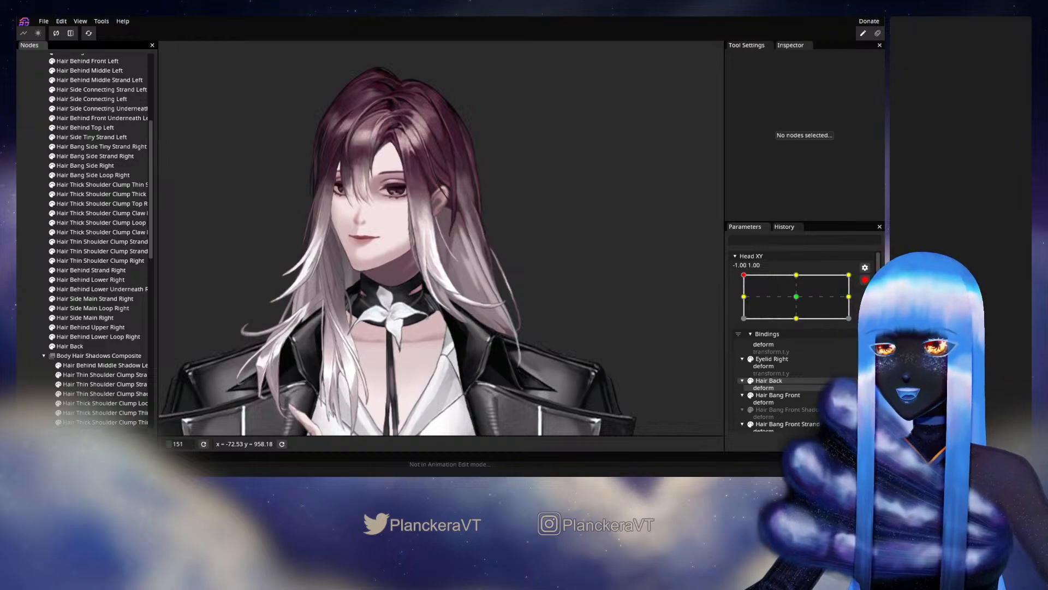
click(864, 280)
mouse_move(744, 302)
mouse_down()
mouse_move(765, 311)
mouse_move(734, 300)
mouse_up()
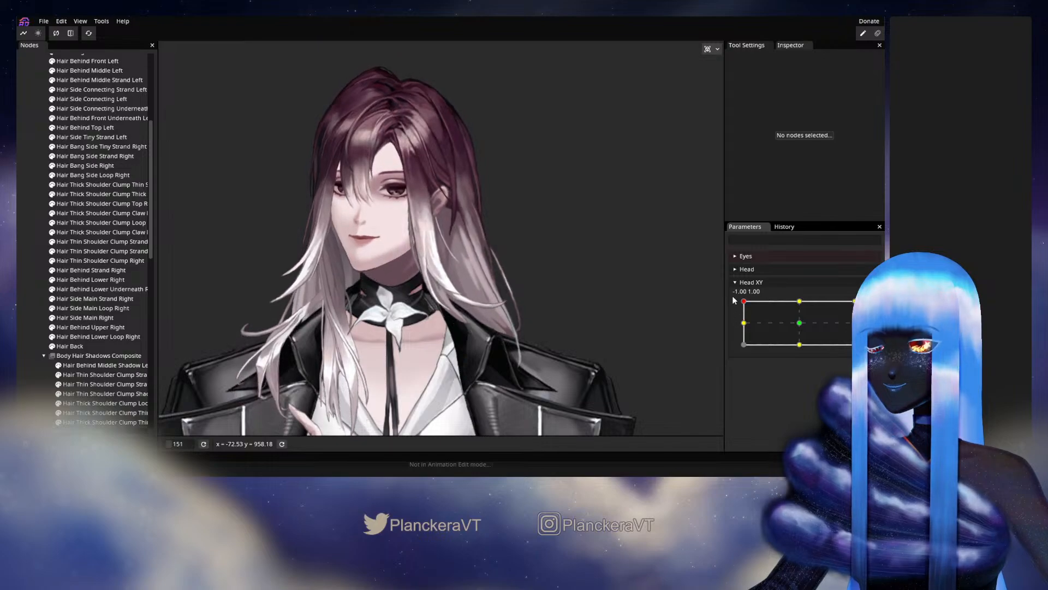
scroll(584, 292, up, 5)
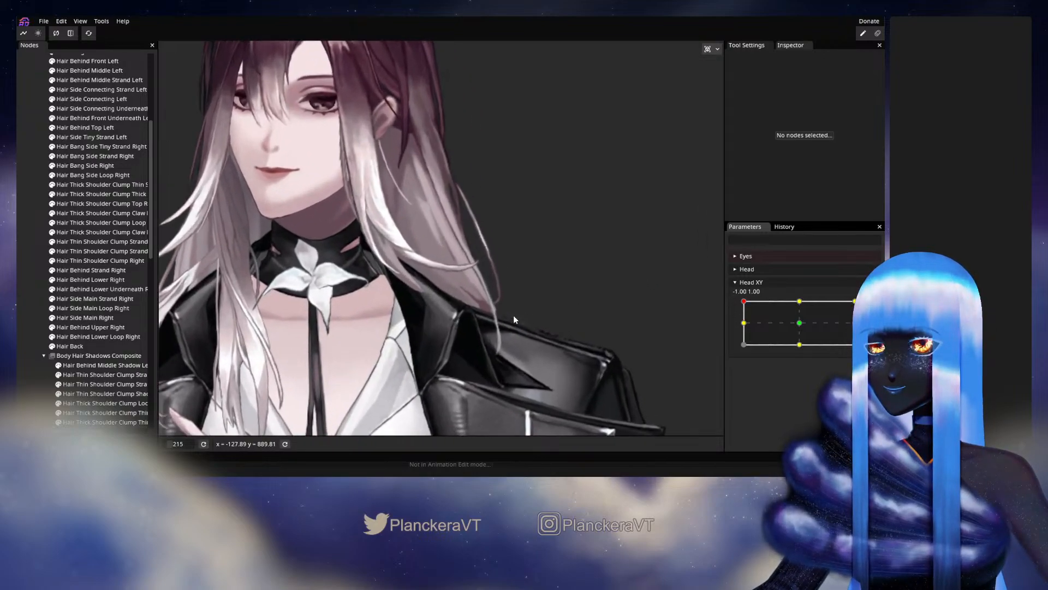
scroll(534, 322, up, 2)
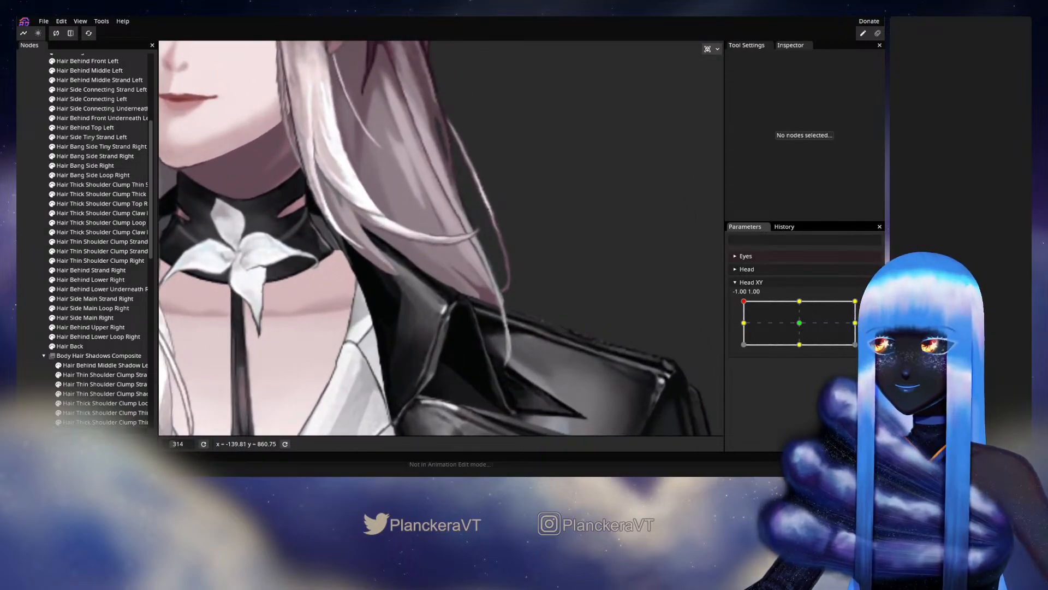
Resume editing Hair Back at -1.00, 1.00 and shift the outer lower tip slightly inward with the 61.00 Circle Brush
scroll(797, 327, down, 1)
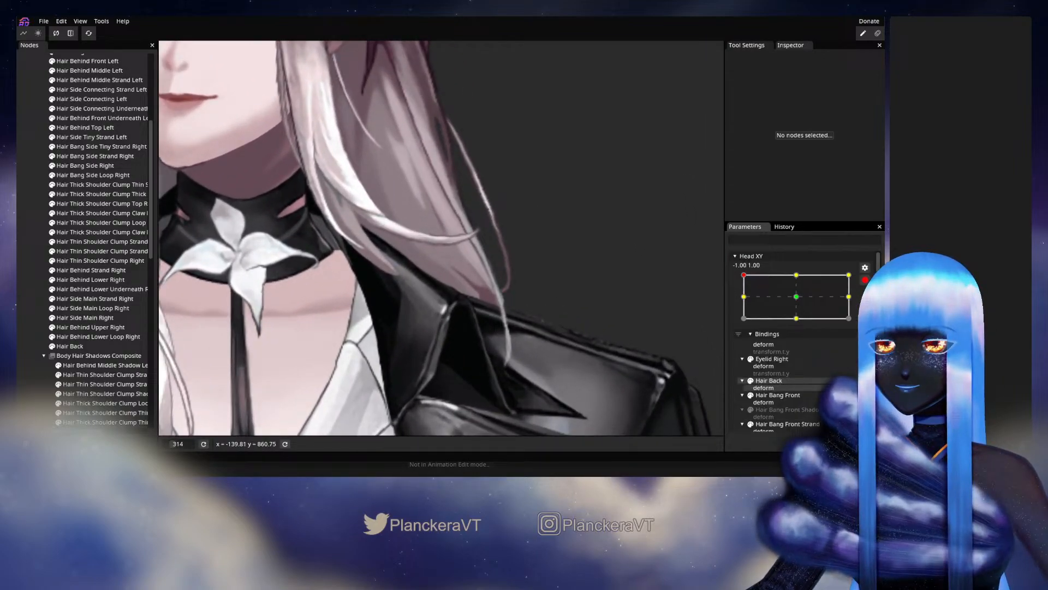
click(97, 348)
click(169, 85)
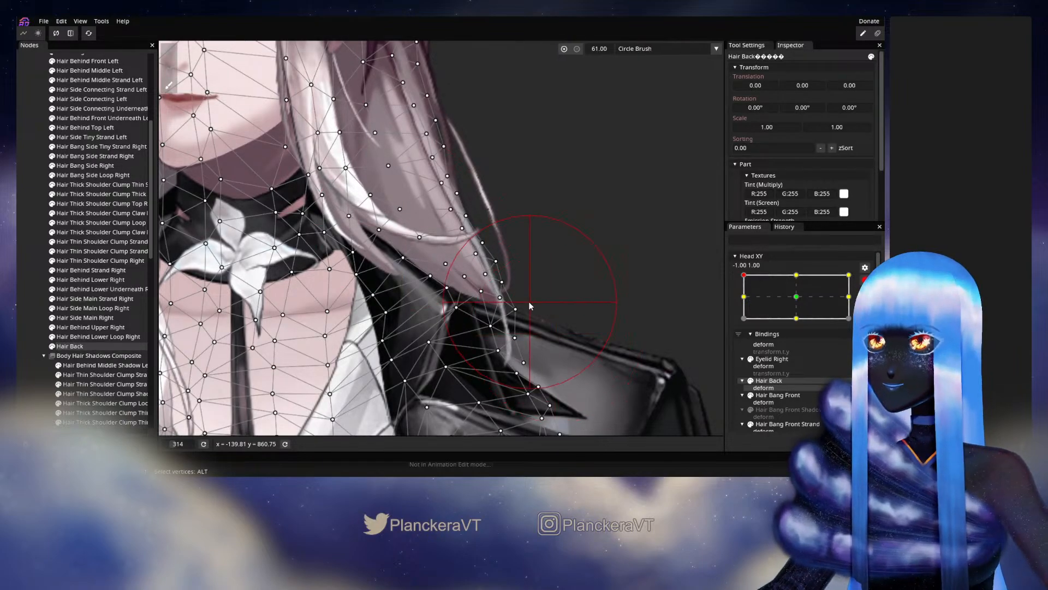
drag(529, 304, 517, 304)
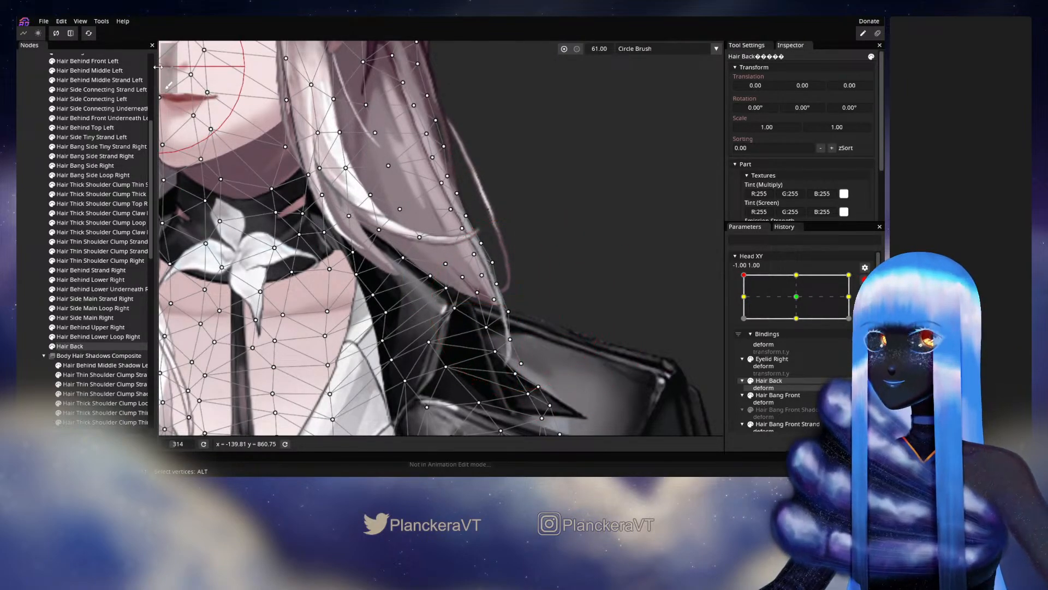
Fine-tune individual Hair Back vertices around the lower tip and along the edge bordering the jacket collar
click(170, 51)
scroll(484, 307, up, 3)
drag(485, 307, 496, 318)
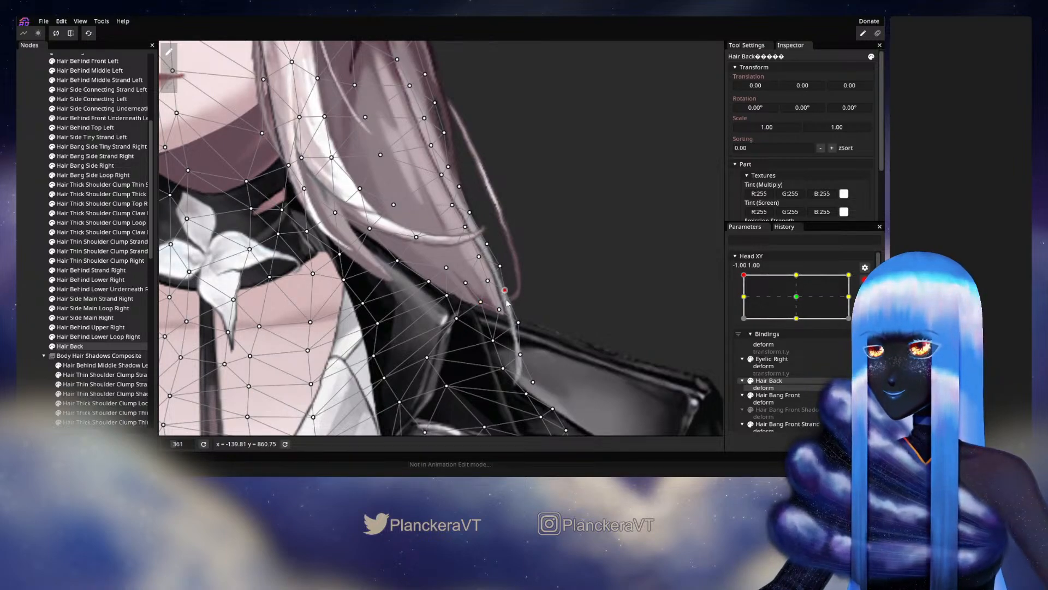
click(506, 310)
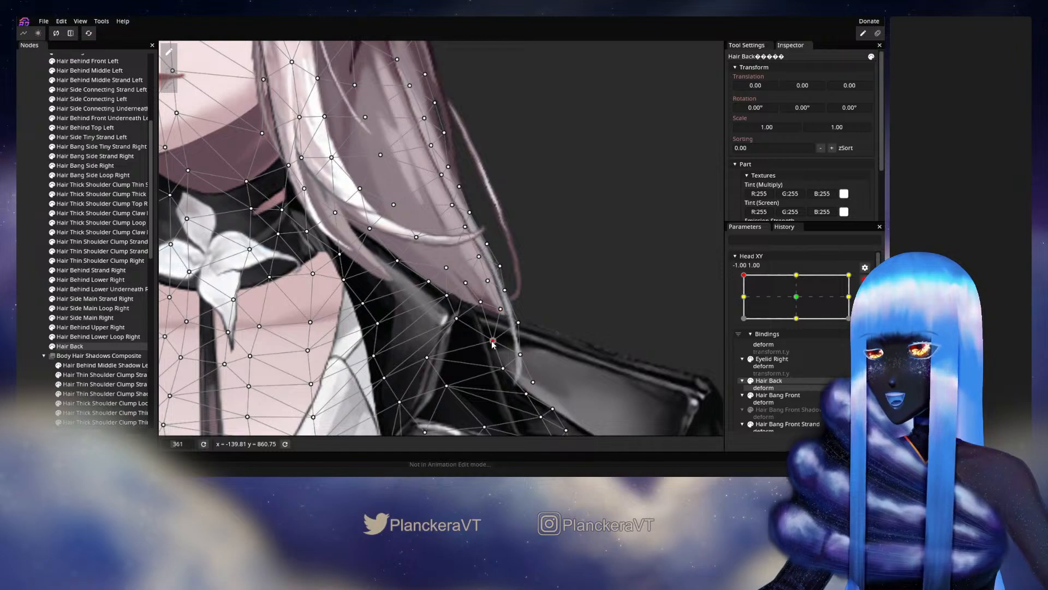
drag(492, 343, 495, 339)
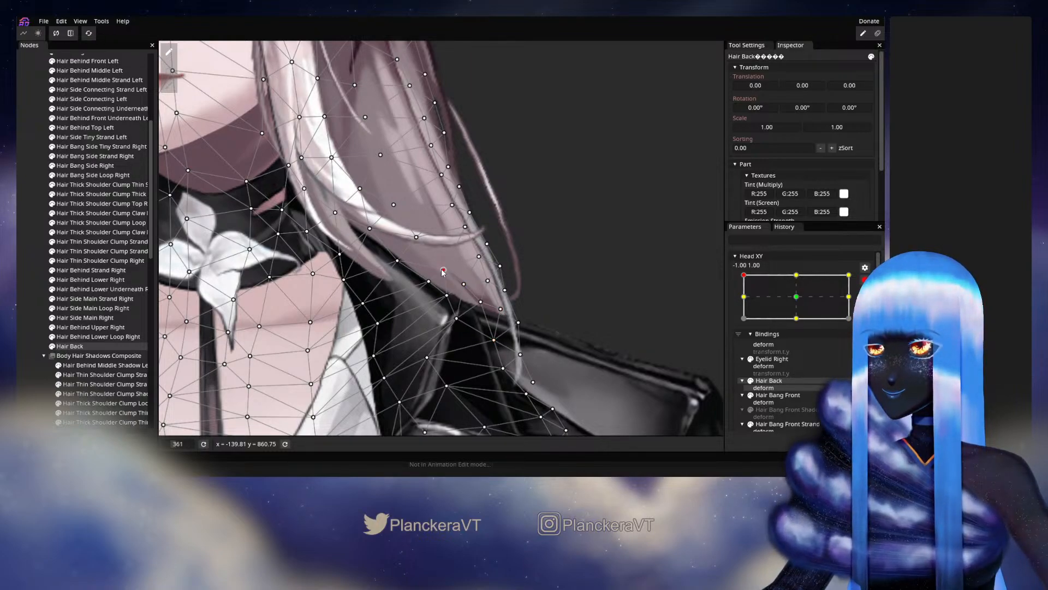
drag(402, 267, 405, 267)
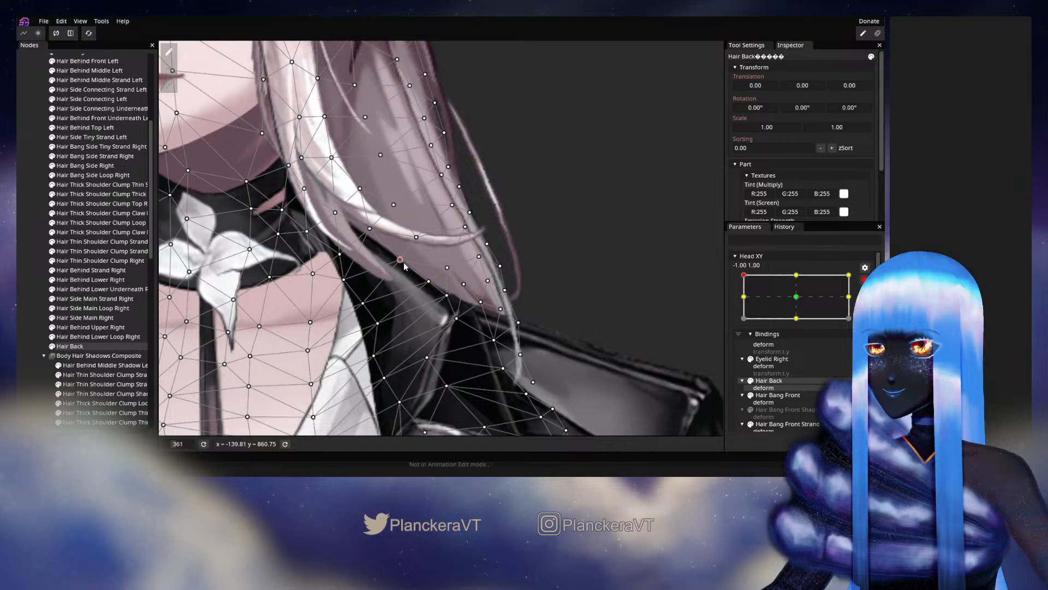
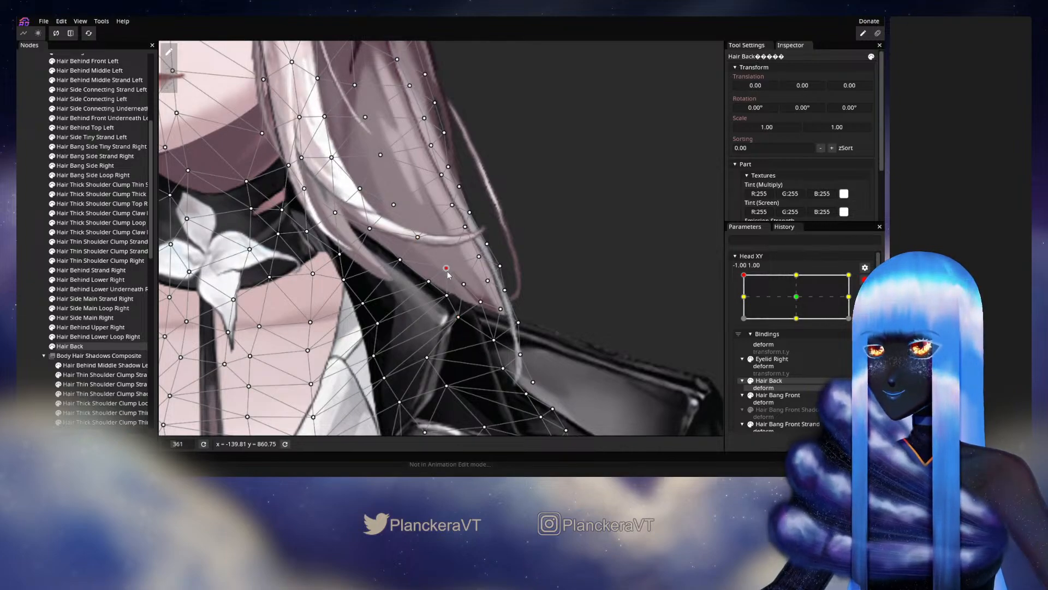
drag(440, 297, 482, 285)
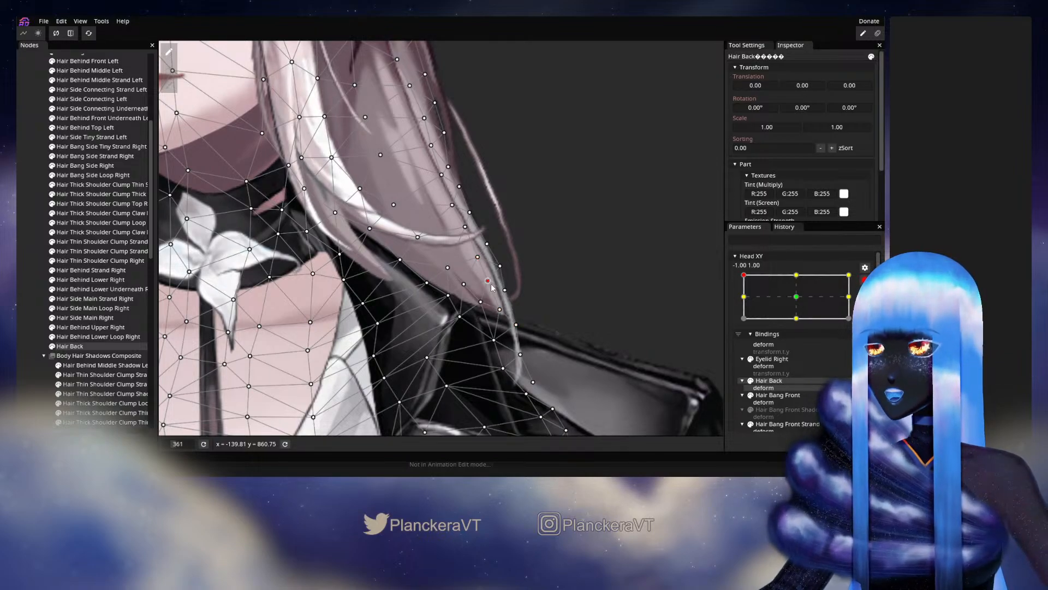
drag(491, 285, 488, 286)
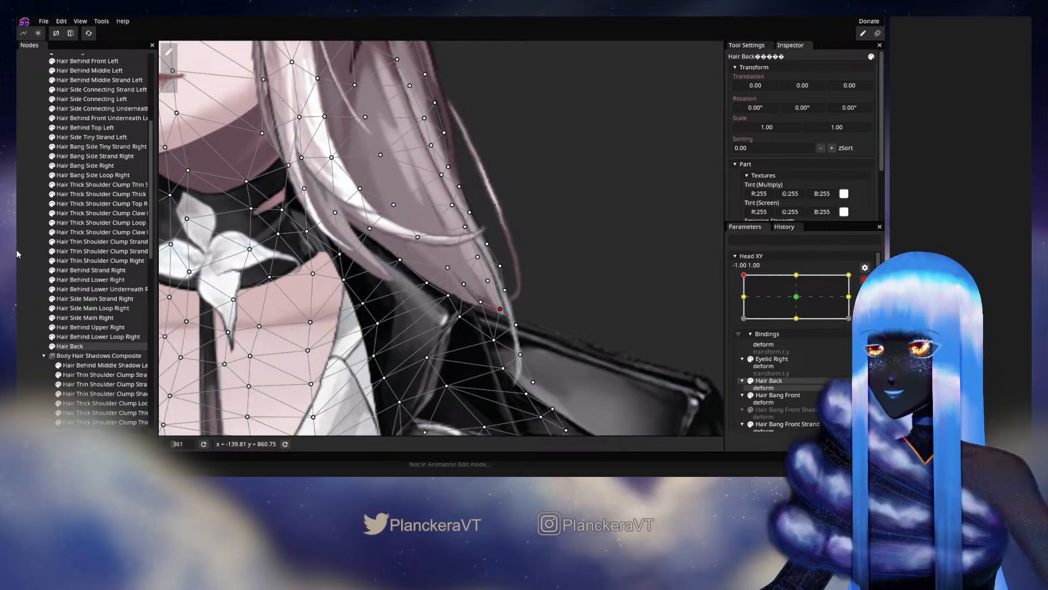
click(28, 269)
scroll(487, 293, down, 3)
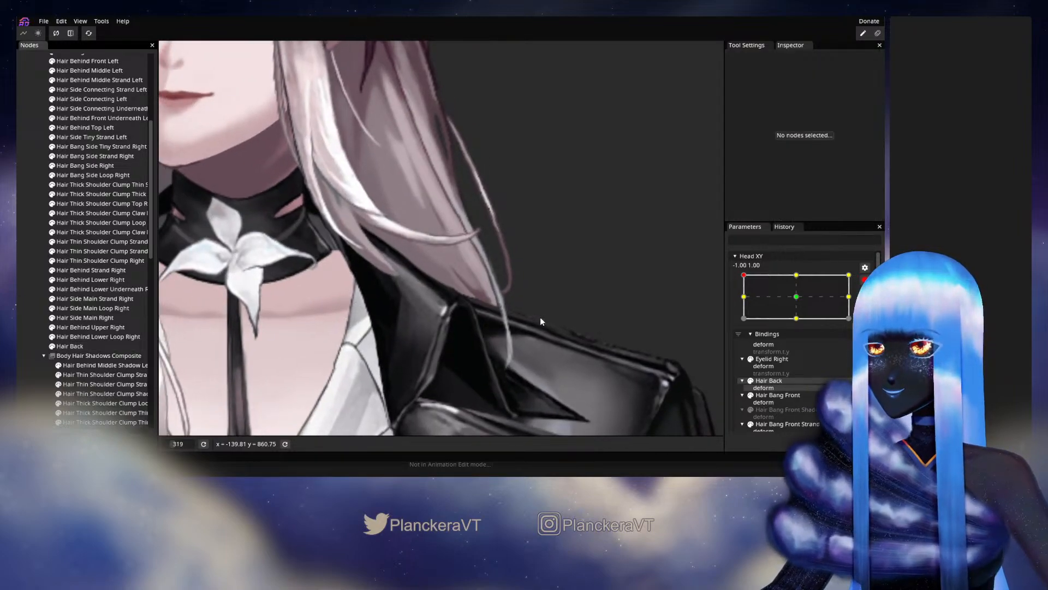
Move the Hair Back vertex on the jacket just below the lower tip toward the outer strand, and inspect the deselected hair
scroll(516, 274, up, 3)
click(70, 346)
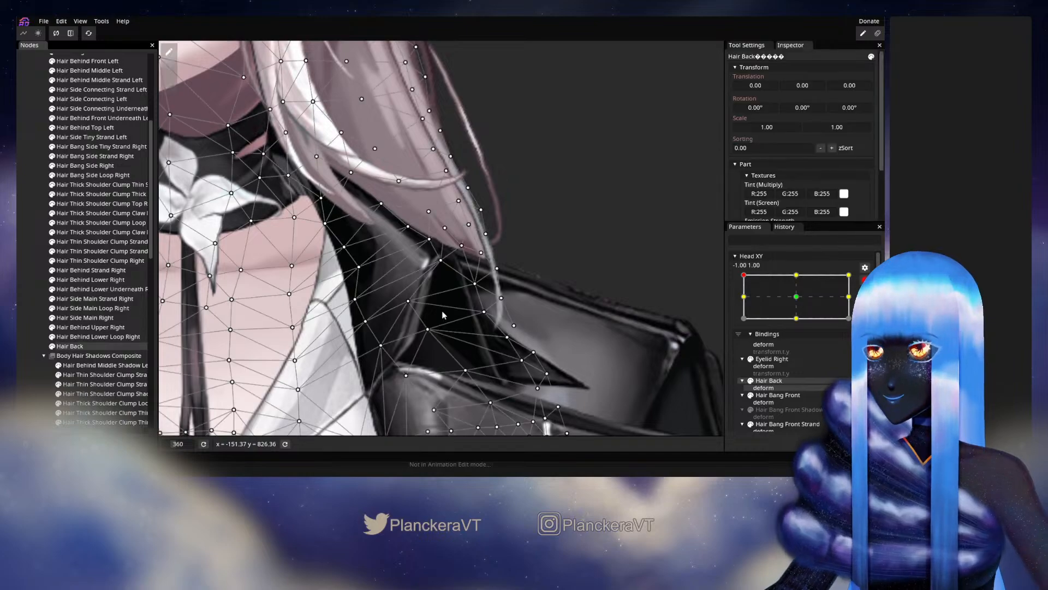
scroll(477, 307, up, 8)
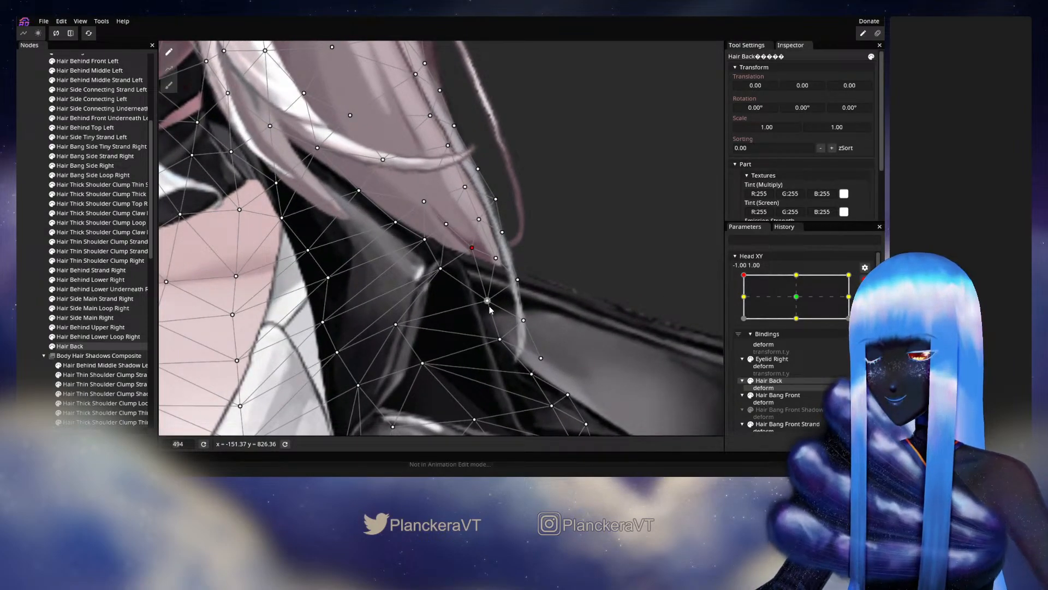
drag(487, 301, 496, 293)
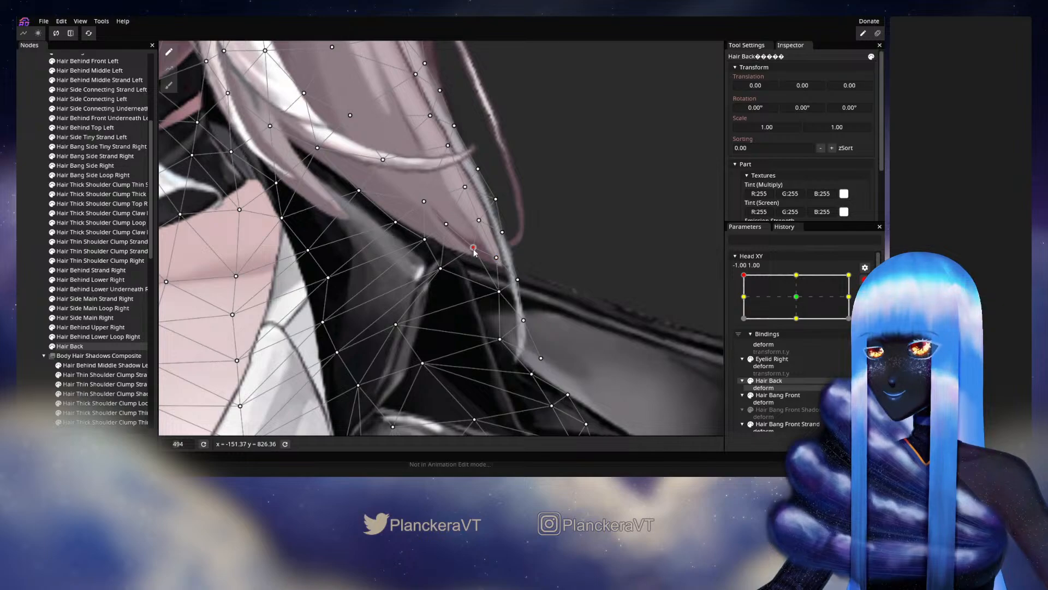
click(34, 292)
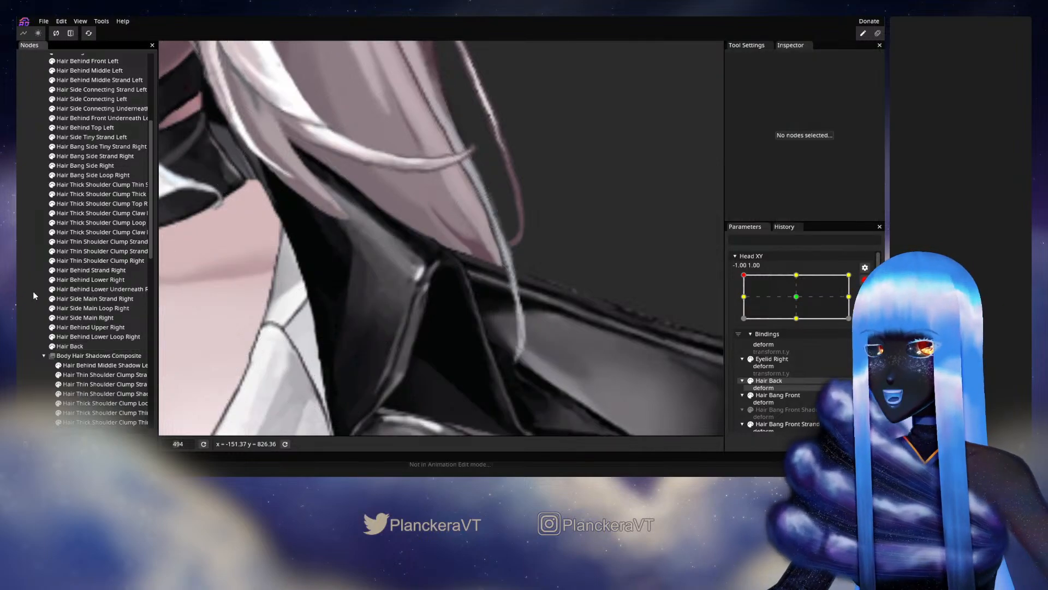
scroll(495, 273, down, 4)
scroll(478, 345, down, 5)
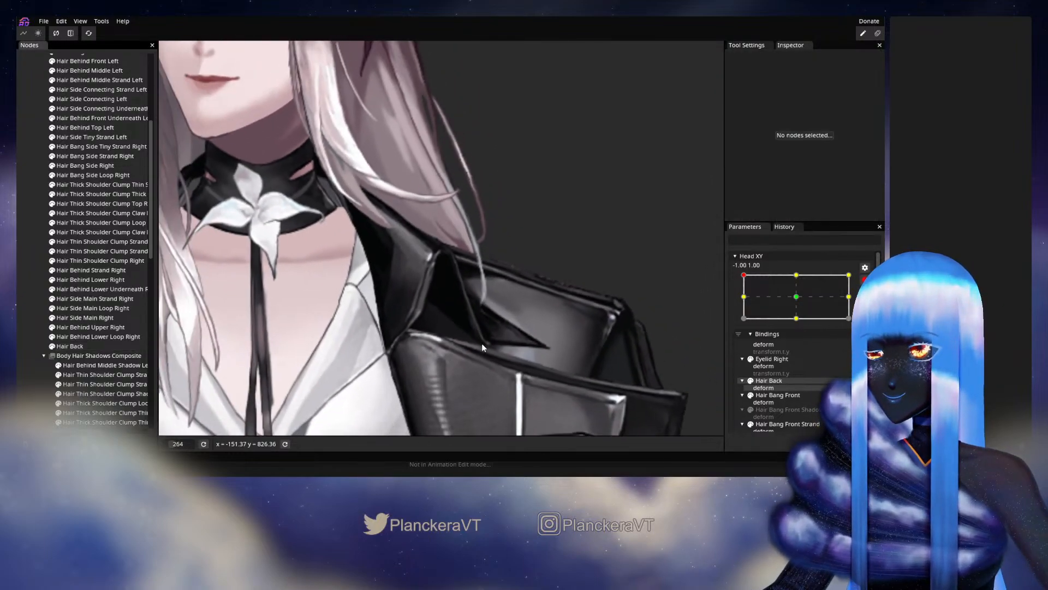
scroll(458, 295, up, 5)
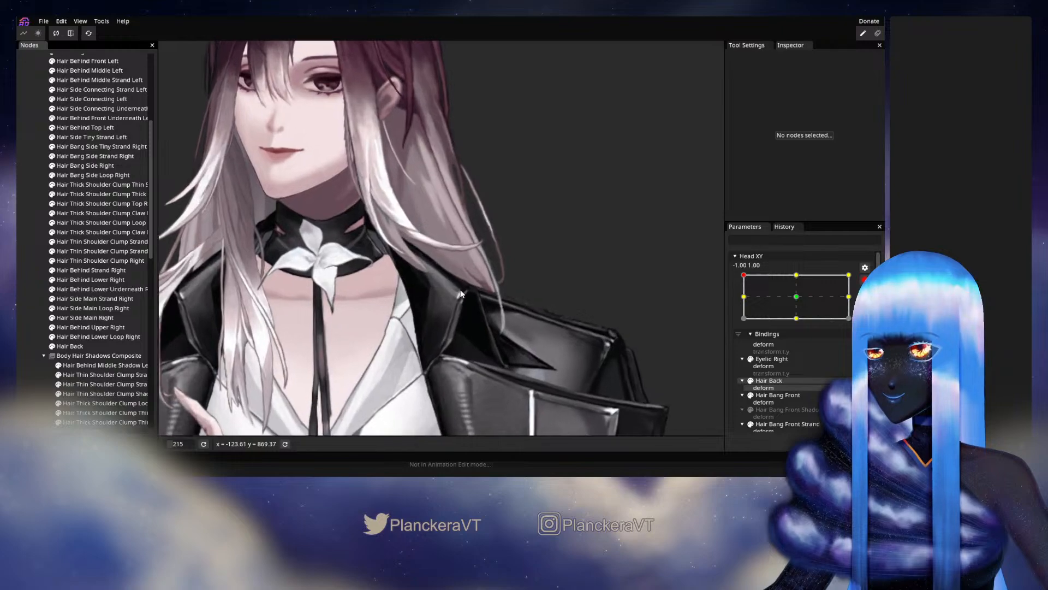
scroll(434, 287, up, 3)
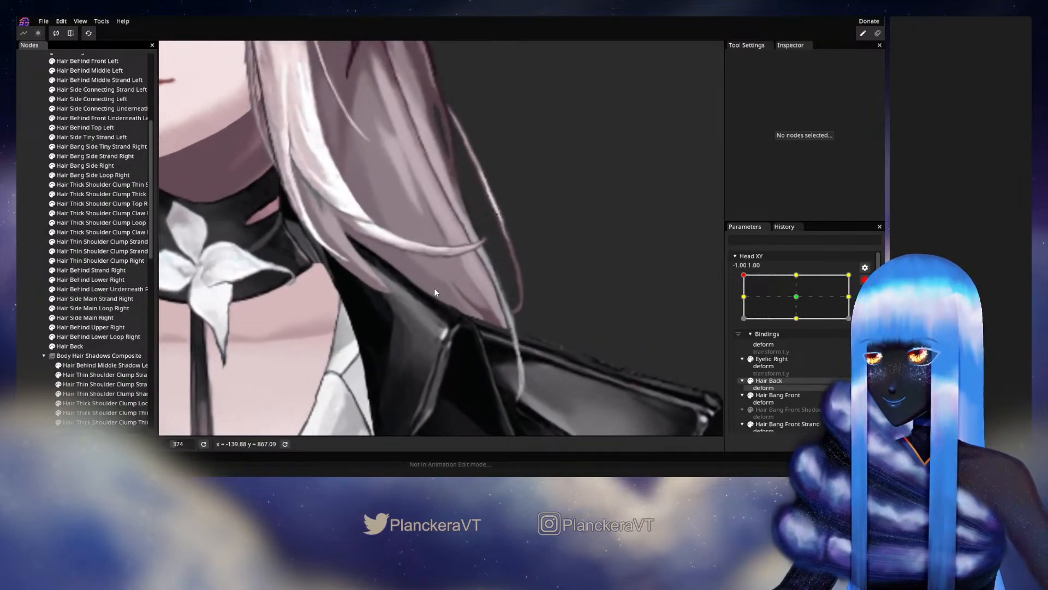
Resume editing Hair Back at -1.00, 1.00, adjust its vertices around the lower tip and collar edge, and inspect the deselected hair
click(70, 346)
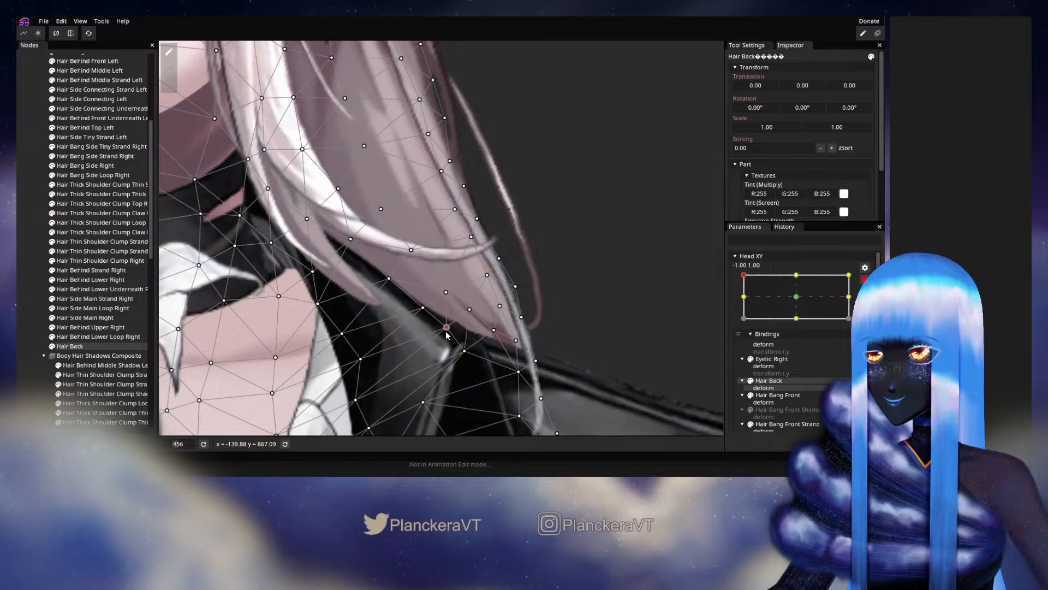
click(453, 266)
scroll(510, 290, down, 5)
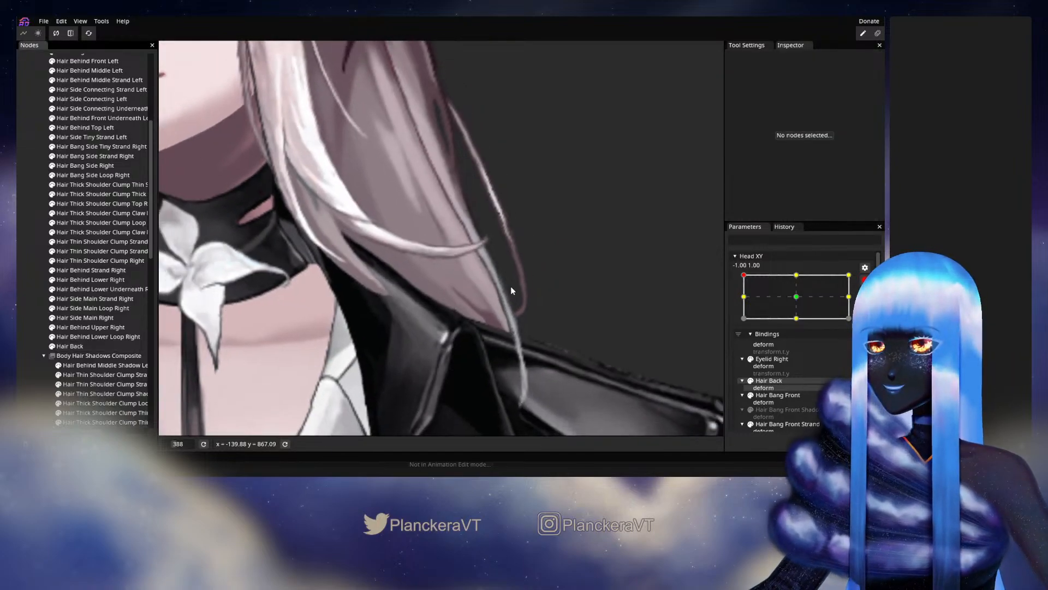
scroll(511, 301, down, 5)
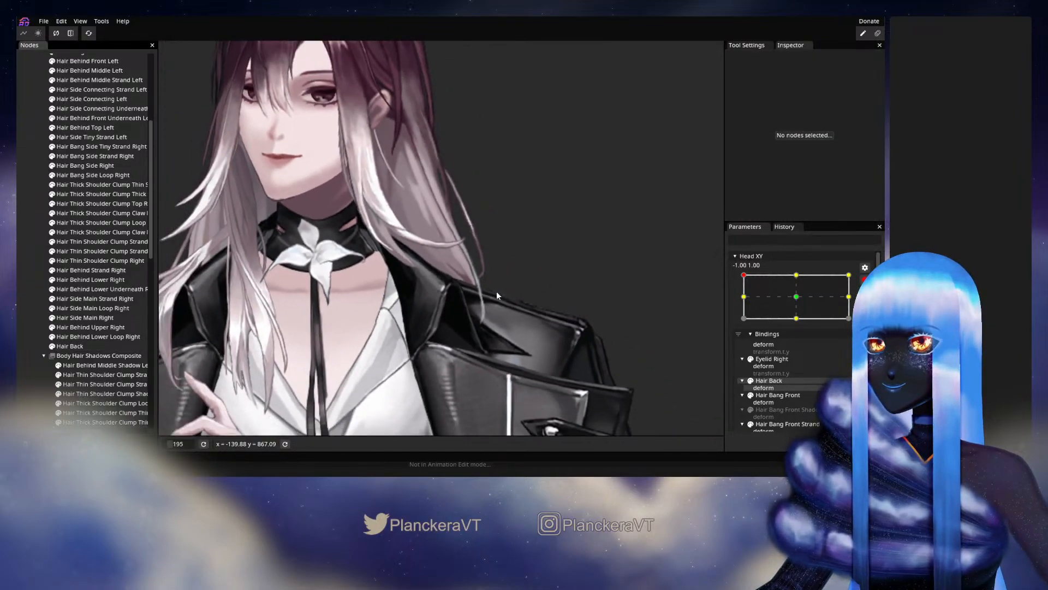
scroll(518, 344, down, 1)
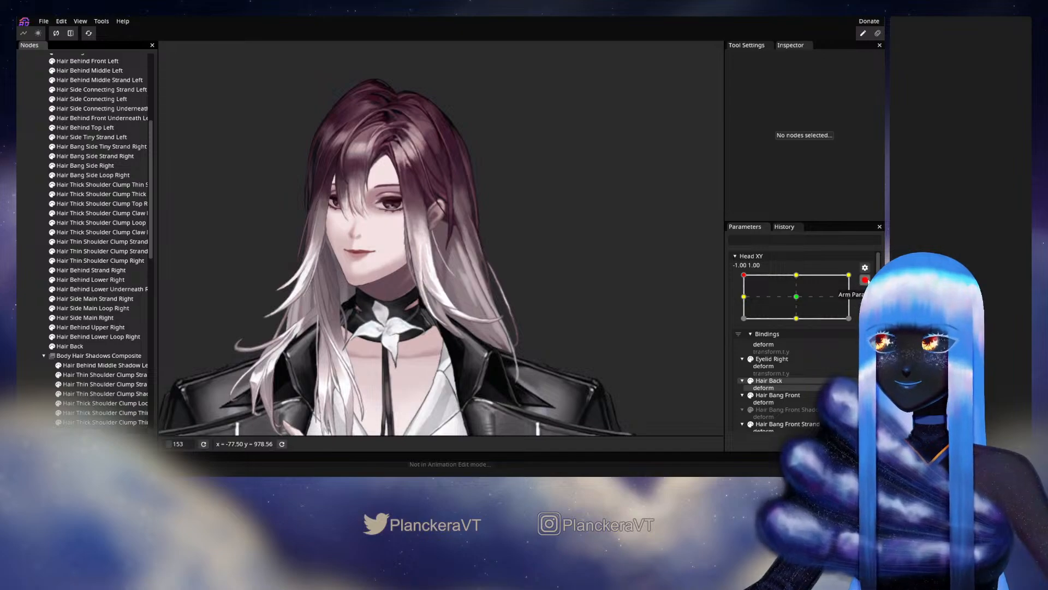
Disarm Head XY, preview its motion around -1.00, 1.00 and examine the back hair against the jacket shoulder
click(865, 279)
mouse_move(743, 304)
mouse_down()
mouse_move(800, 325)
mouse_move(756, 302)
mouse_move(740, 328)
mouse_move(738, 307)
mouse_move(728, 321)
mouse_move(738, 304)
mouse_move(744, 331)
mouse_move(805, 329)
mouse_move(732, 298)
mouse_up()
scroll(556, 310, up, 5)
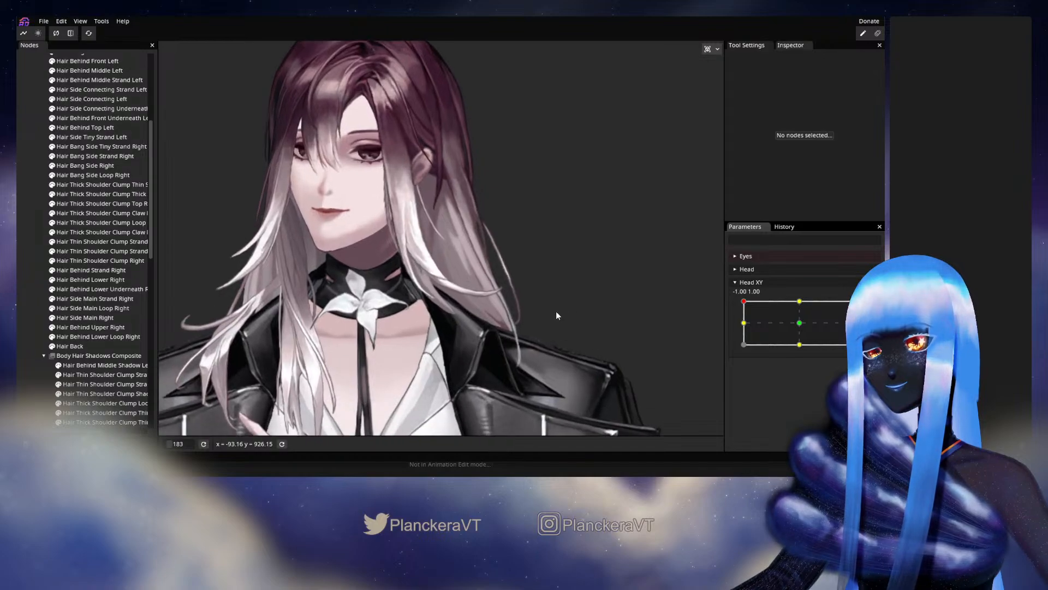
scroll(532, 319, up, 4)
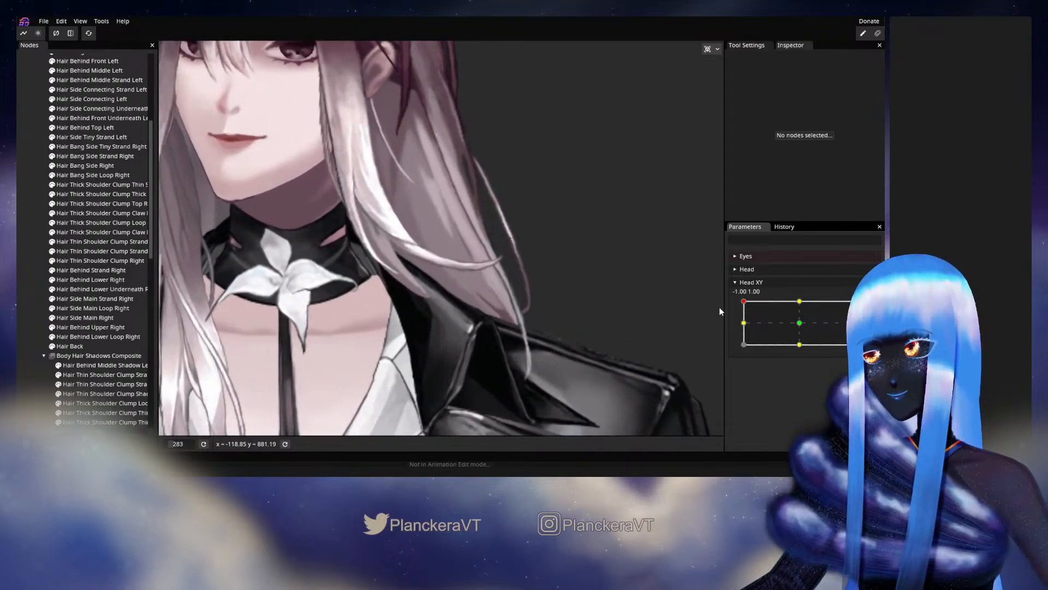
Re-arm Head XY at -1.00, 1.00 and reposition the Hair Back vertices along the collar edge and at the lower tip
click(66, 346)
scroll(578, 325, up, 5)
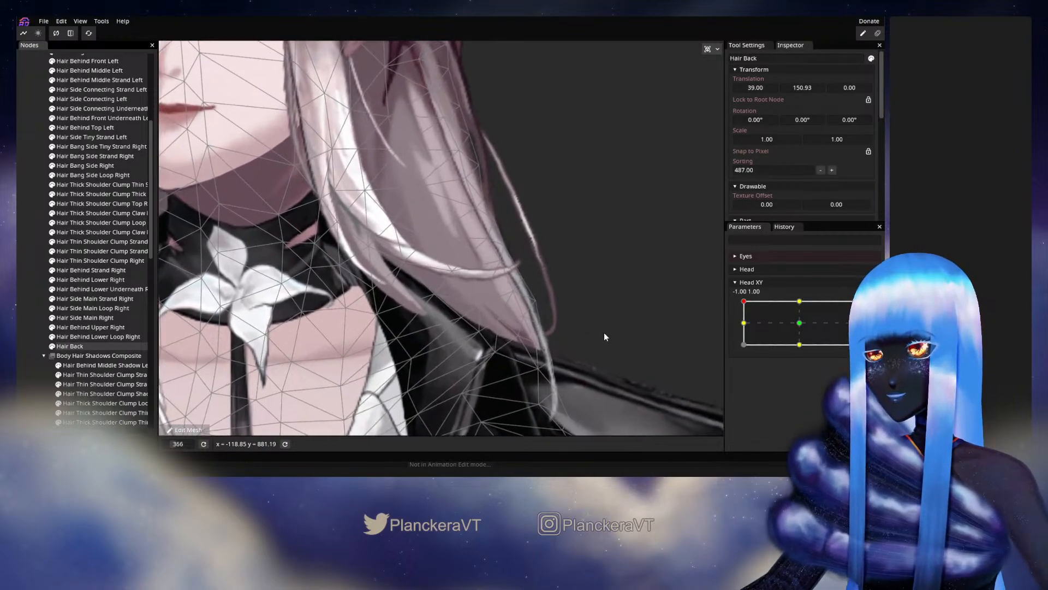
mouse_move(744, 301)
mouse_down()
mouse_move(735, 326)
mouse_move(741, 300)
mouse_up()
click(872, 306)
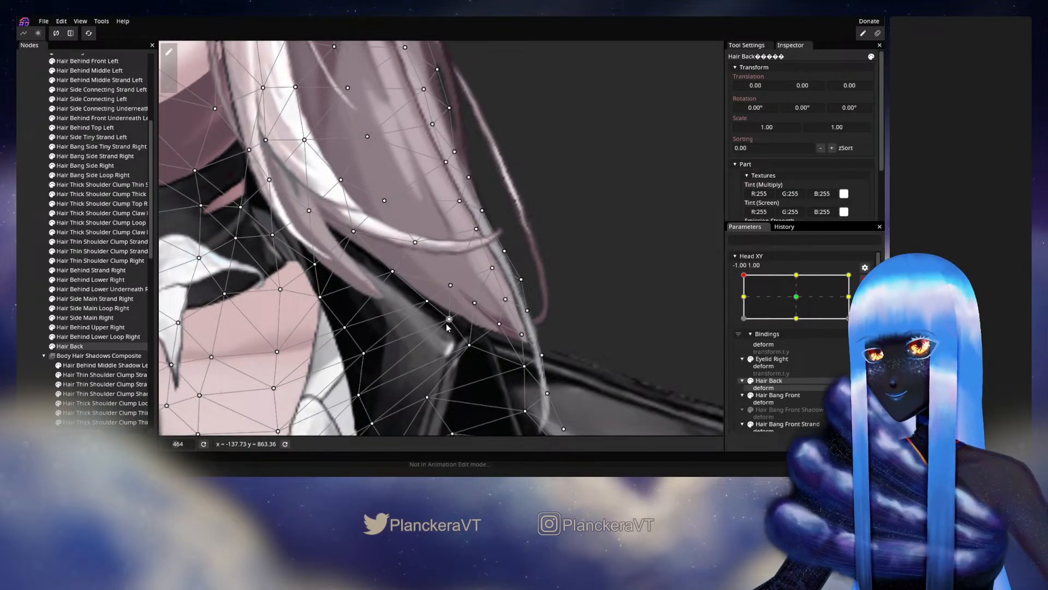
drag(449, 321, 442, 329)
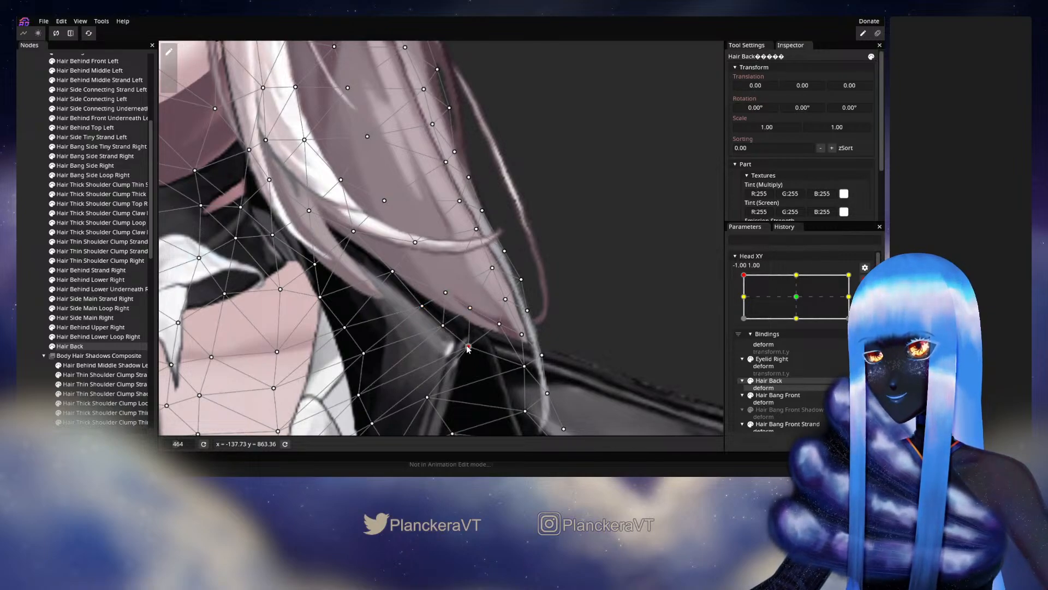
click(499, 324)
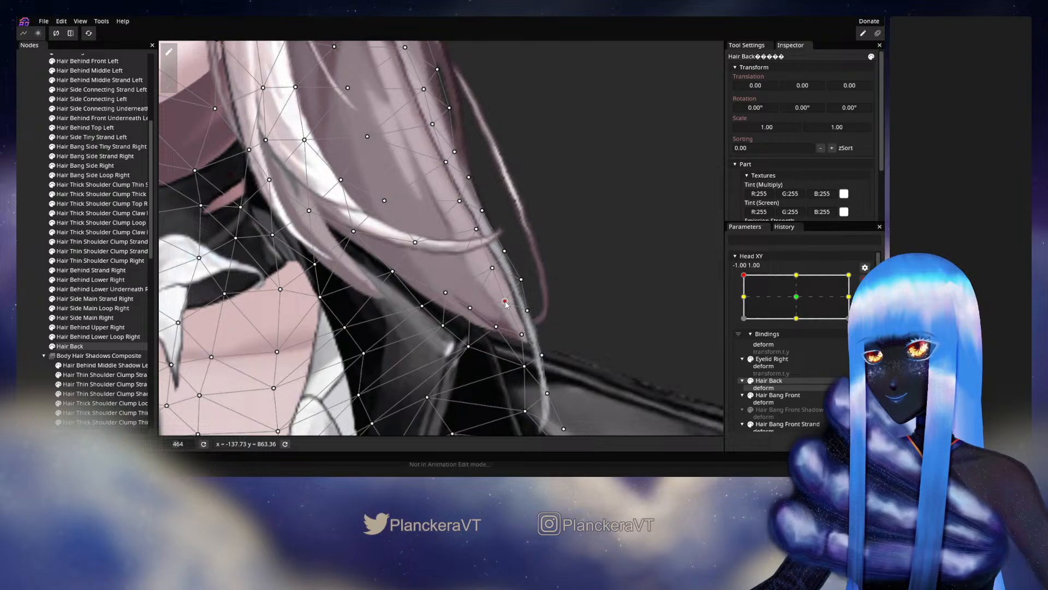
drag(516, 342, 517, 371)
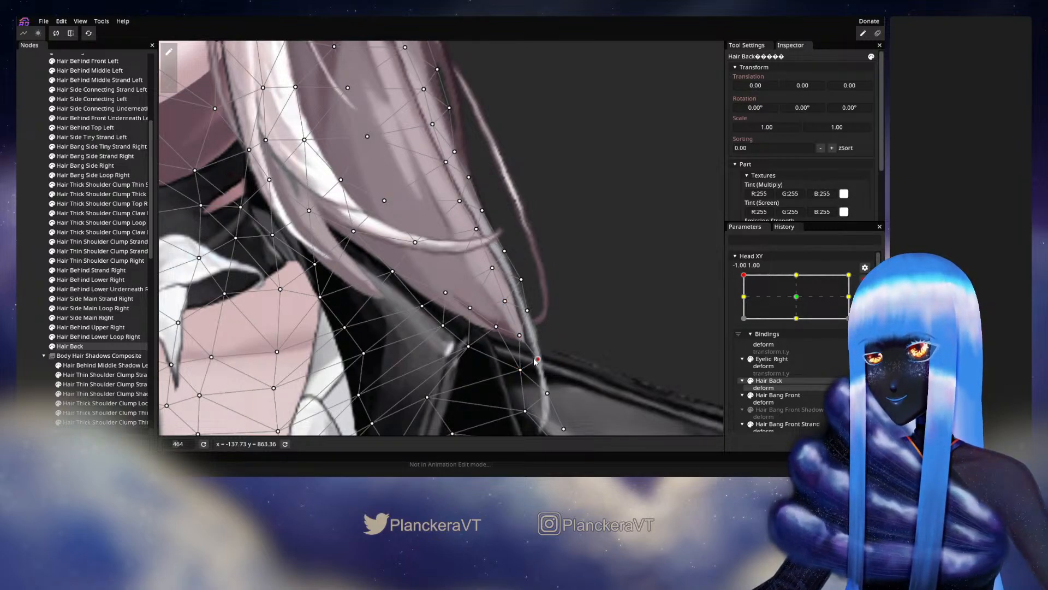
Nudge the Hair Back vertices along the outer edge and just inside it above the lower tip, then deselect the mesh
drag(527, 311, 530, 310)
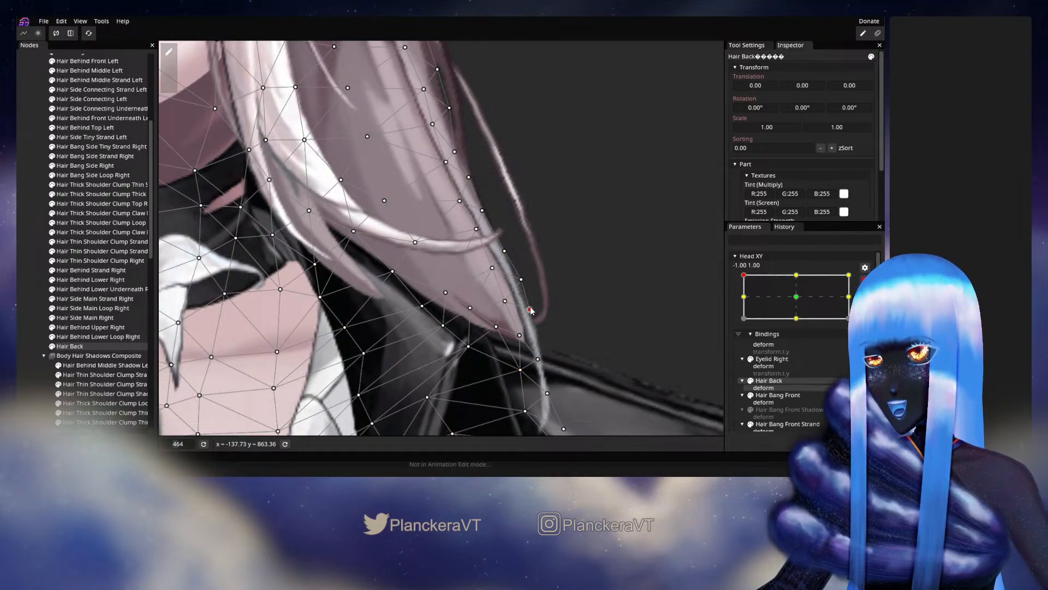
click(520, 280)
click(497, 269)
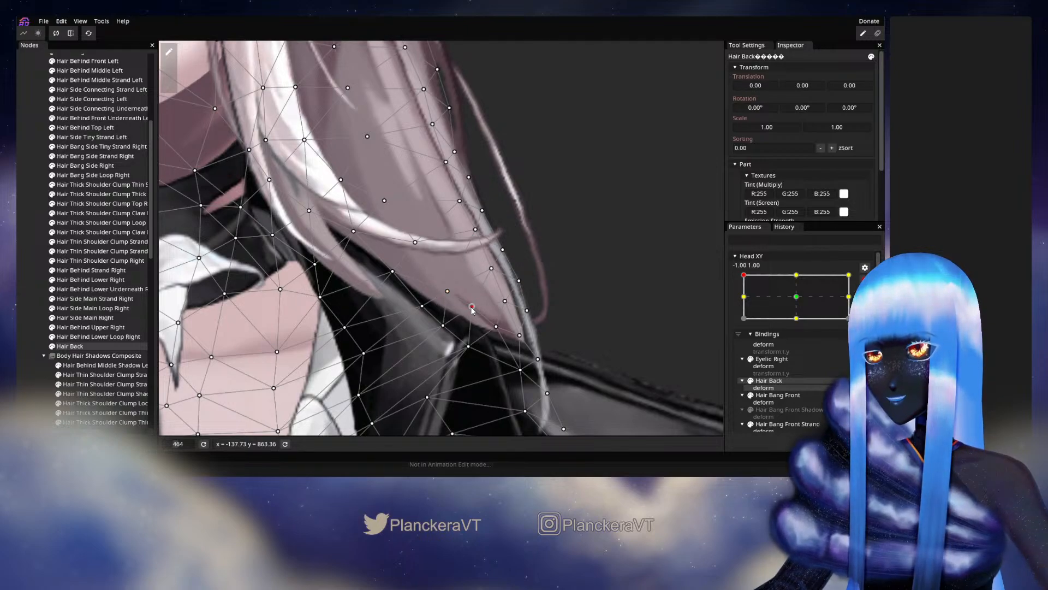
click(18, 299)
scroll(496, 277, down, 3)
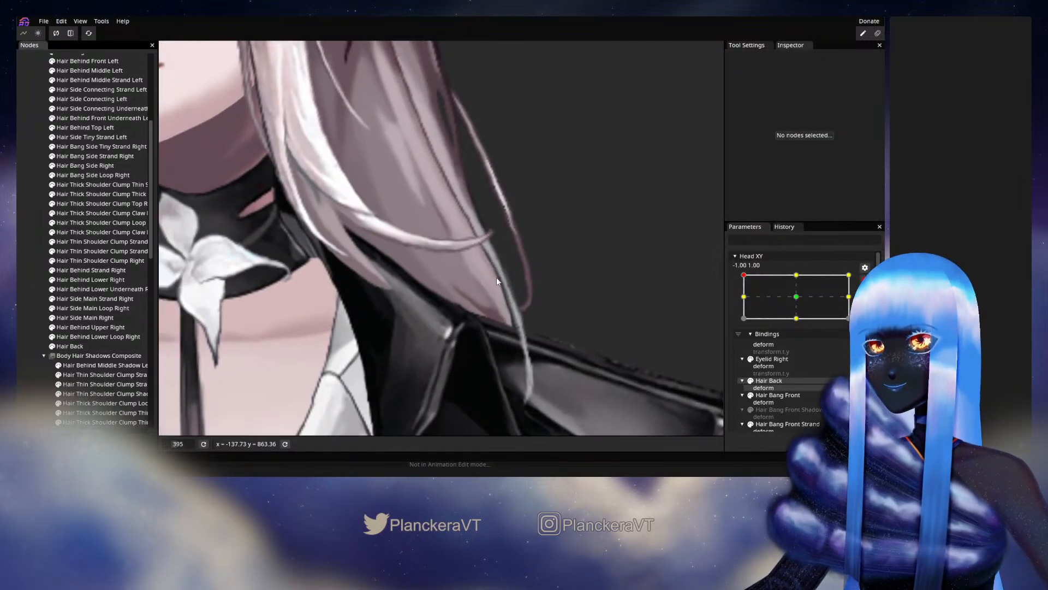
drag(519, 295, 548, 357)
Disarm Head XY and preview the reshaped outer edge of the back hair around -1.00, 1.00
click(864, 280)
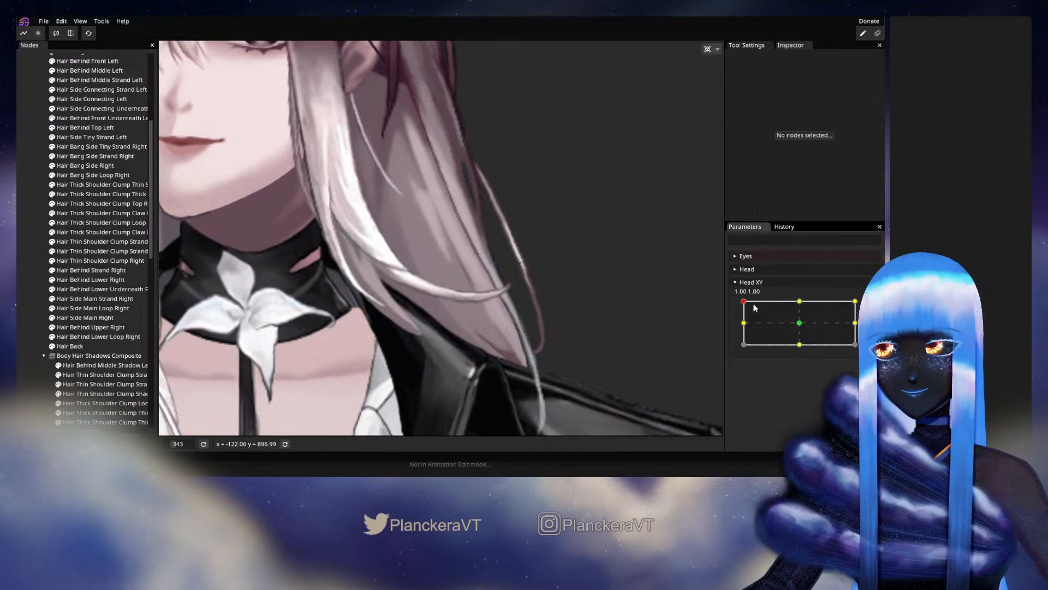
mouse_move(744, 301)
mouse_down()
mouse_move(739, 314)
mouse_move(736, 302)
mouse_up()
scroll(617, 310, up, 2)
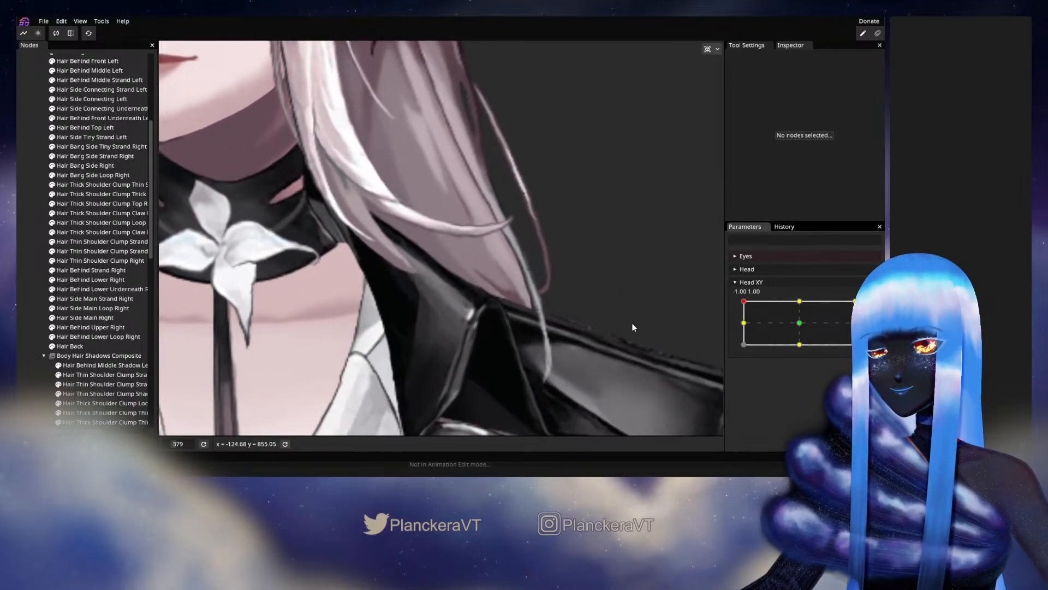
Refine the inner Hair Back vertex near the lower tip, and preview the Head XY motion with the mesh displayed
click(70, 346)
scroll(496, 301, up, 1)
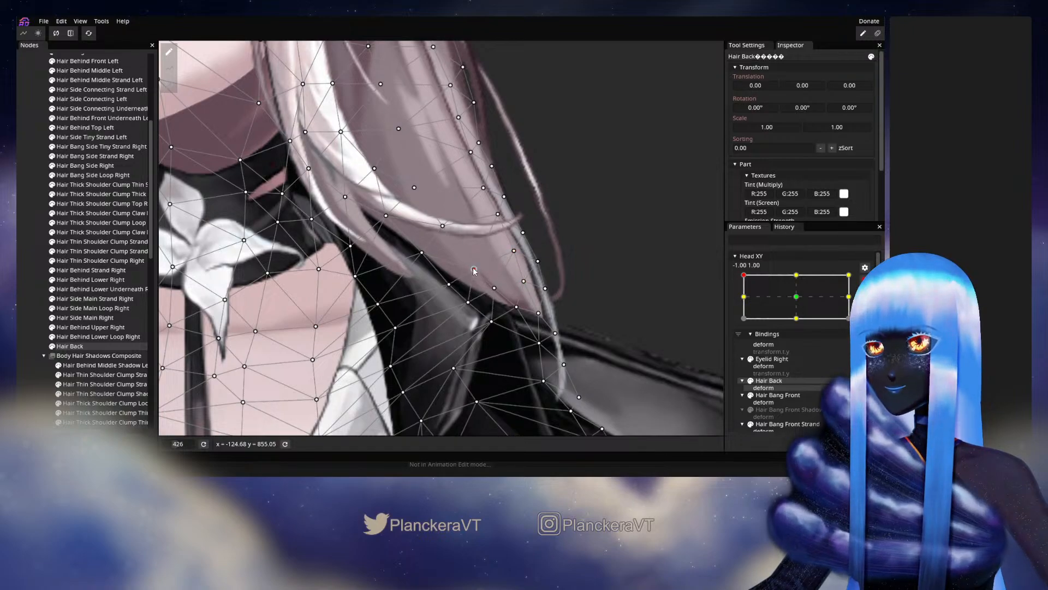
click(864, 279)
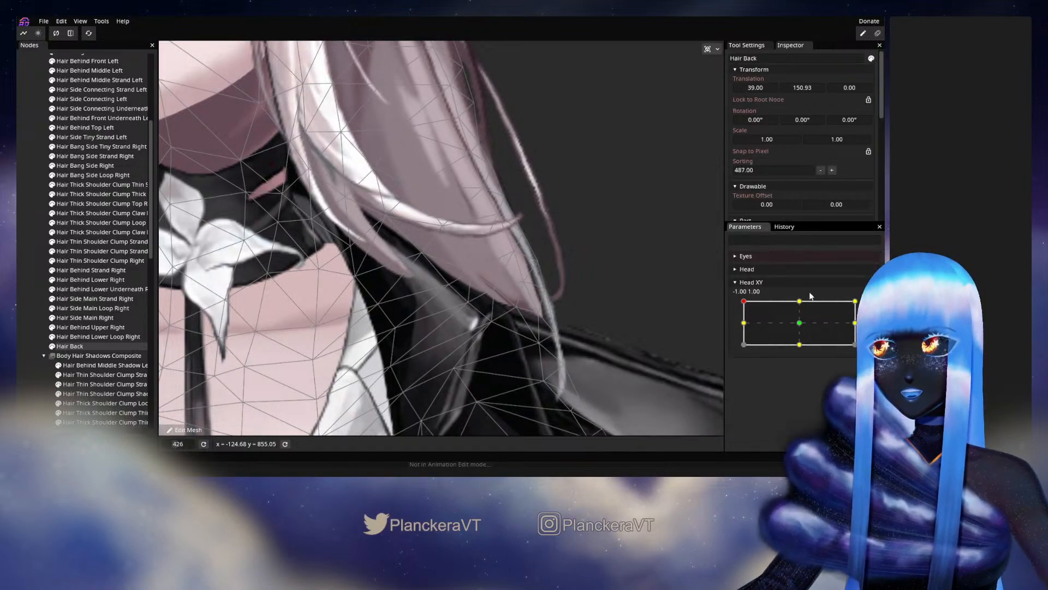
mouse_move(744, 301)
mouse_down()
mouse_move(798, 300)
mouse_move(727, 305)
mouse_move(783, 309)
mouse_move(740, 314)
mouse_move(743, 322)
mouse_move(744, 301)
mouse_up()
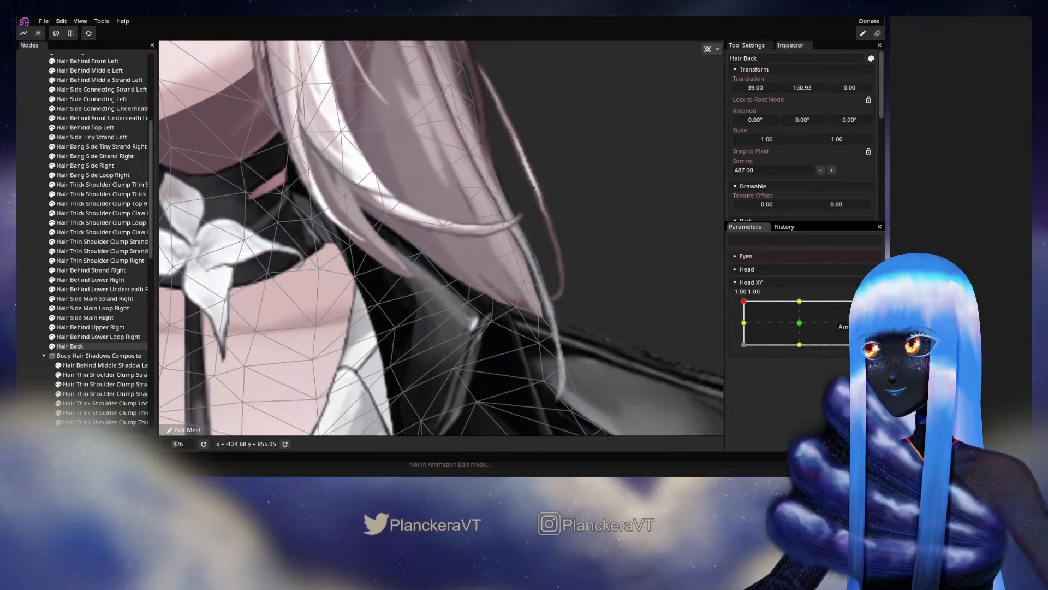
Re-arm Head XY and shift the Hair Back vertices along the collar edge and inside the lower strand, then deselect the mesh
click(844, 327)
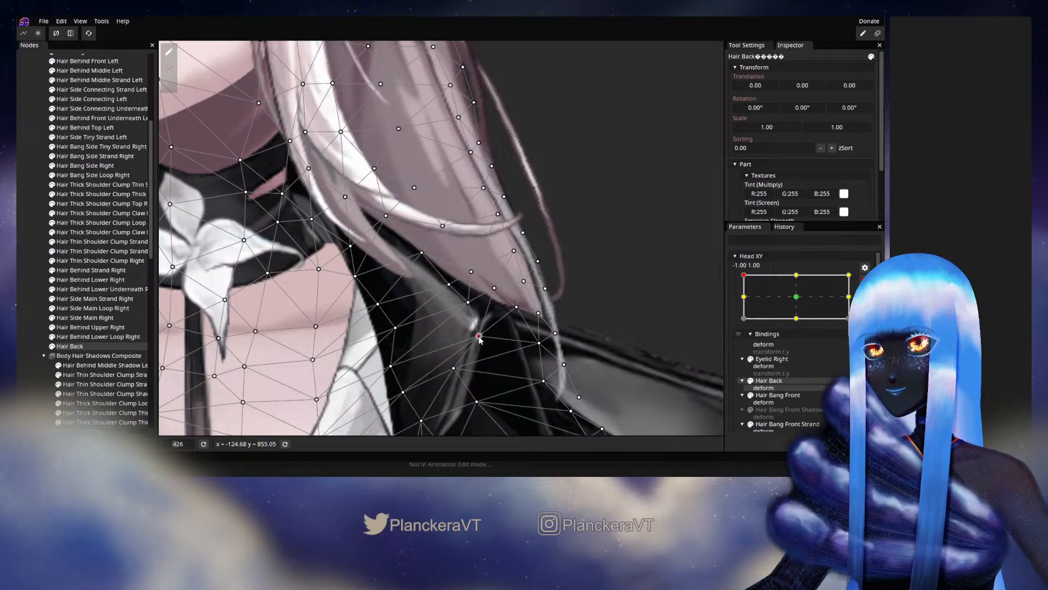
drag(460, 315, 438, 294)
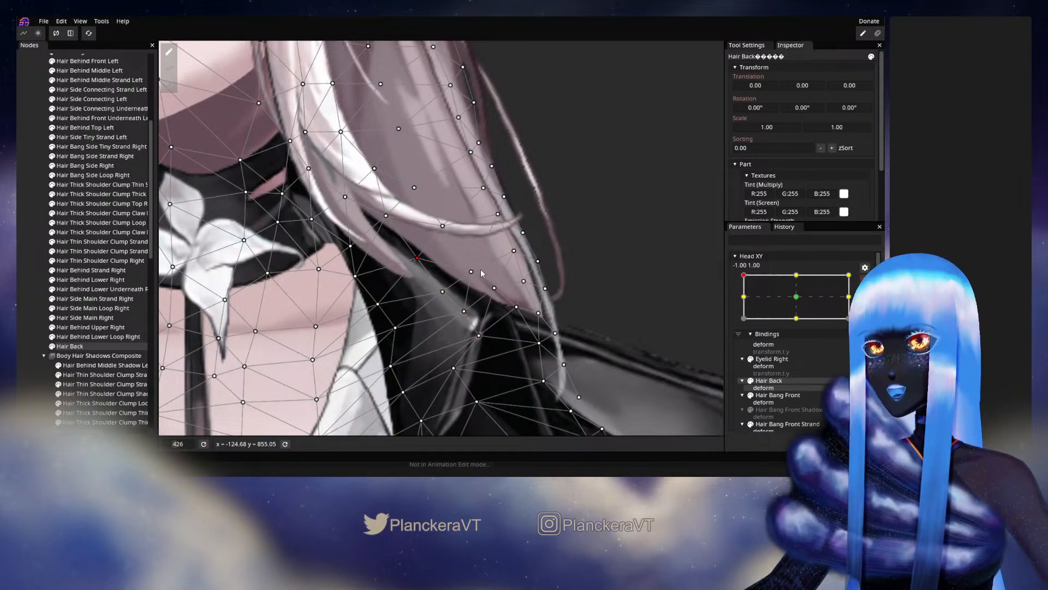
drag(470, 274, 464, 279)
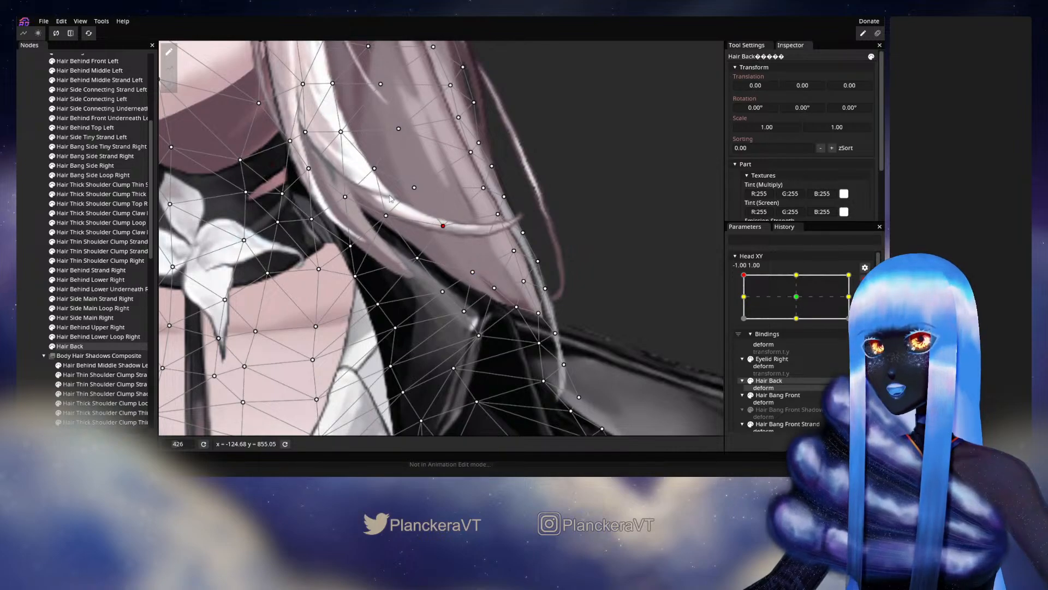
click(155, 323)
scroll(565, 334, down, 1)
scroll(565, 331, down, 8)
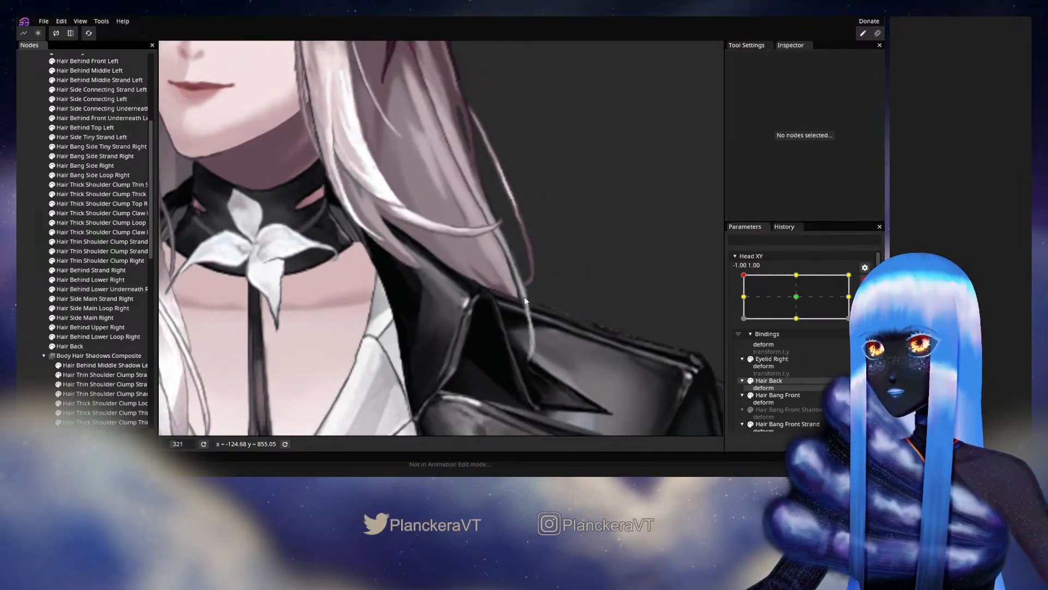
Disarm Head XY and preview the back hair's collar edge while varying the head position between -1.00, 1.00 and -1.00, 0.27
click(863, 279)
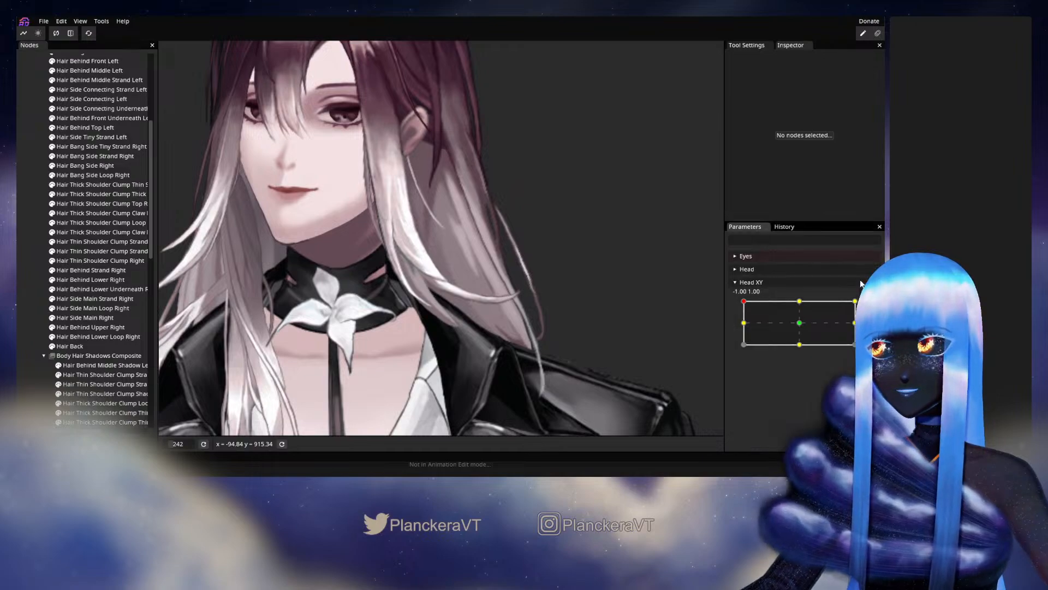
mouse_move(744, 301)
mouse_down()
mouse_move(741, 315)
mouse_move(740, 303)
mouse_up()
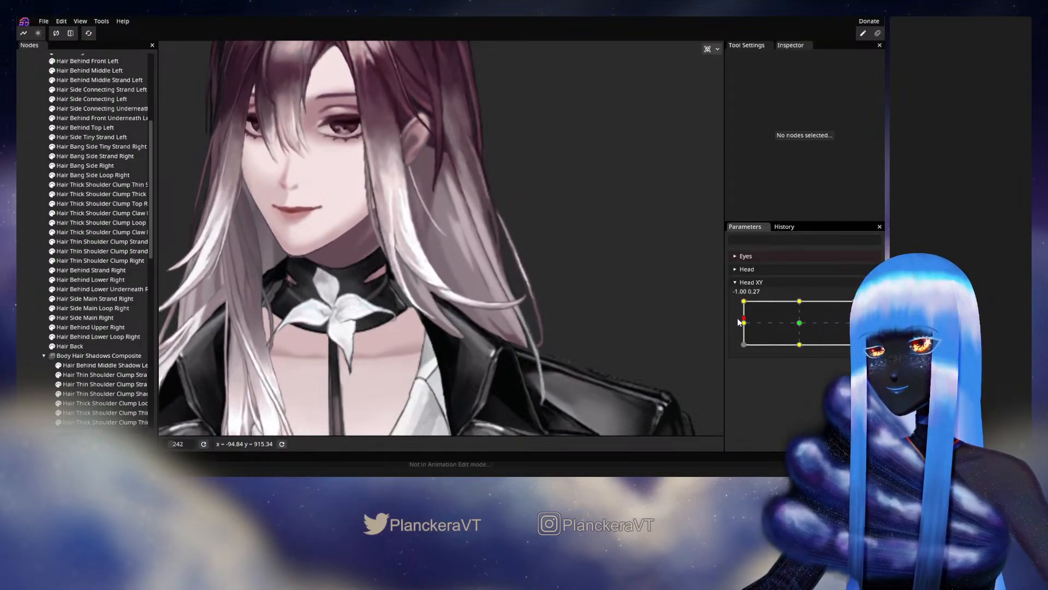
scroll(648, 335, up, 5)
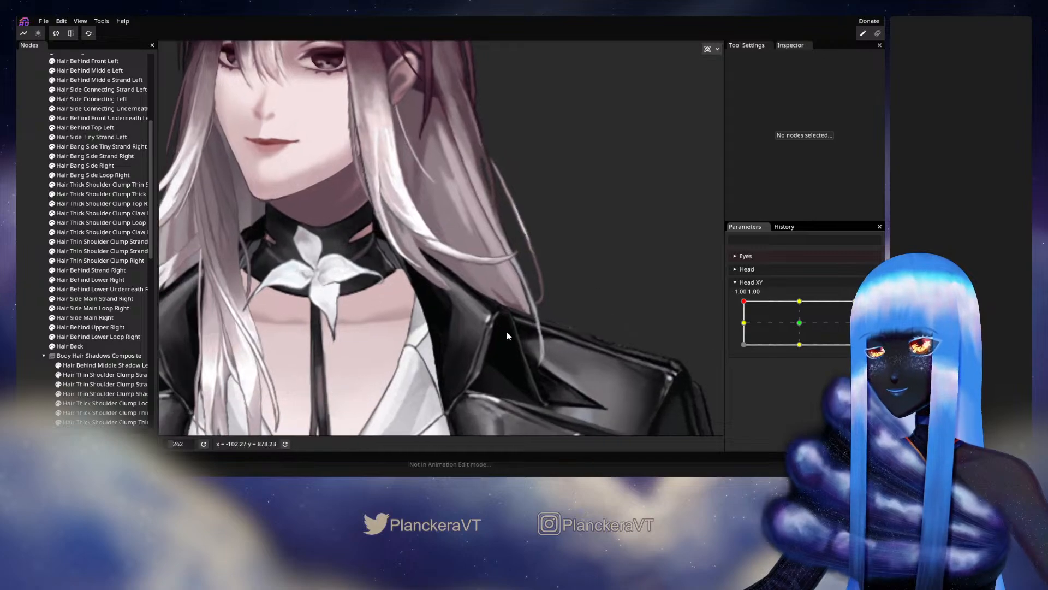
Resume Hair Back editing at -1.00, 1.00 and adjust the vertices near the outer edge beside the light strand's tip
click(80, 347)
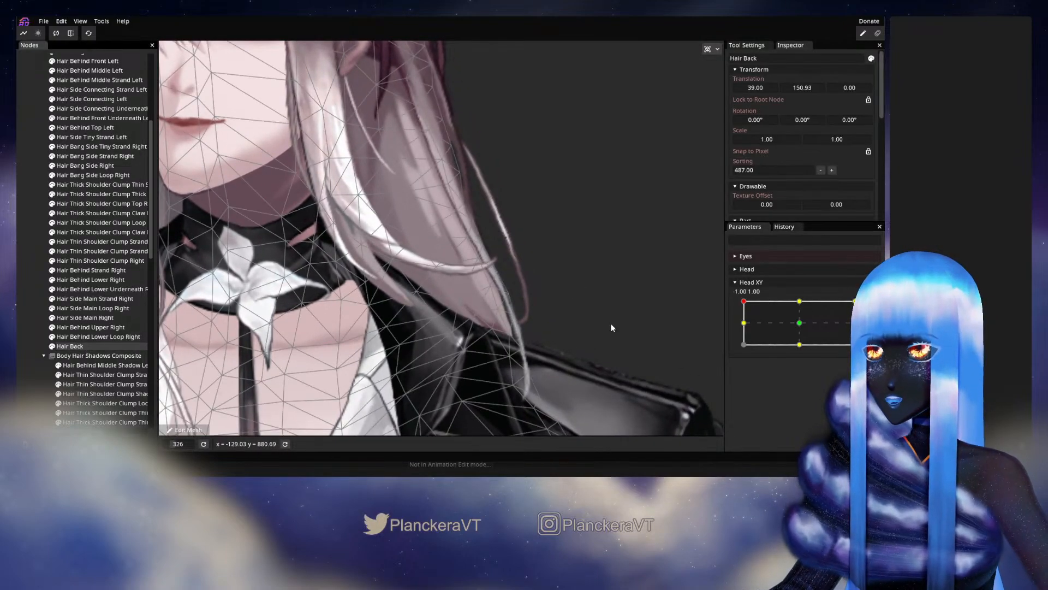
scroll(611, 323, up, 5)
scroll(837, 303, down, 1)
scroll(514, 311, up, 2)
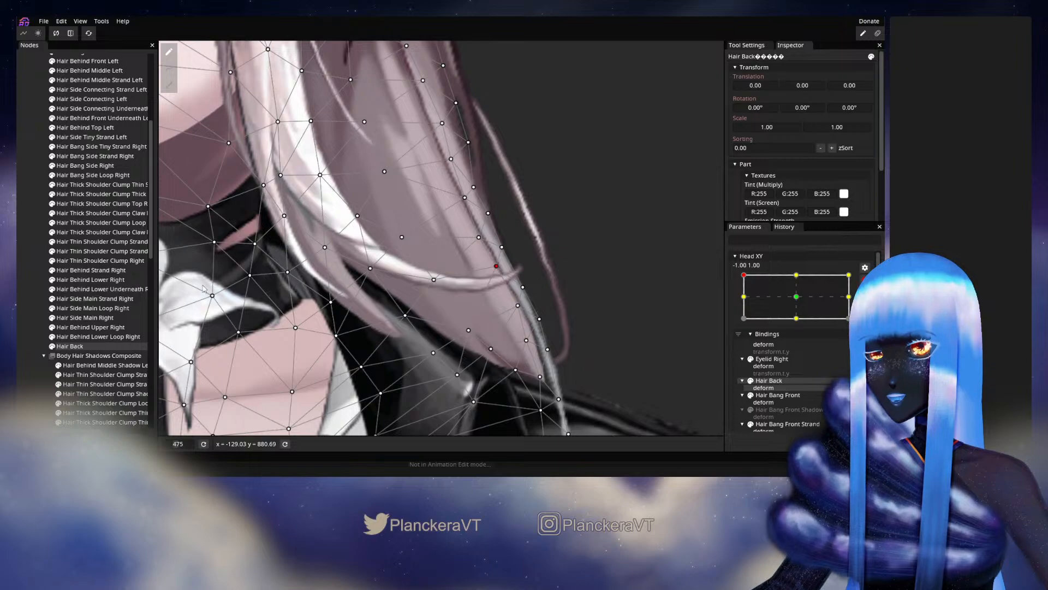
scroll(496, 266, down, 2)
click(380, 294)
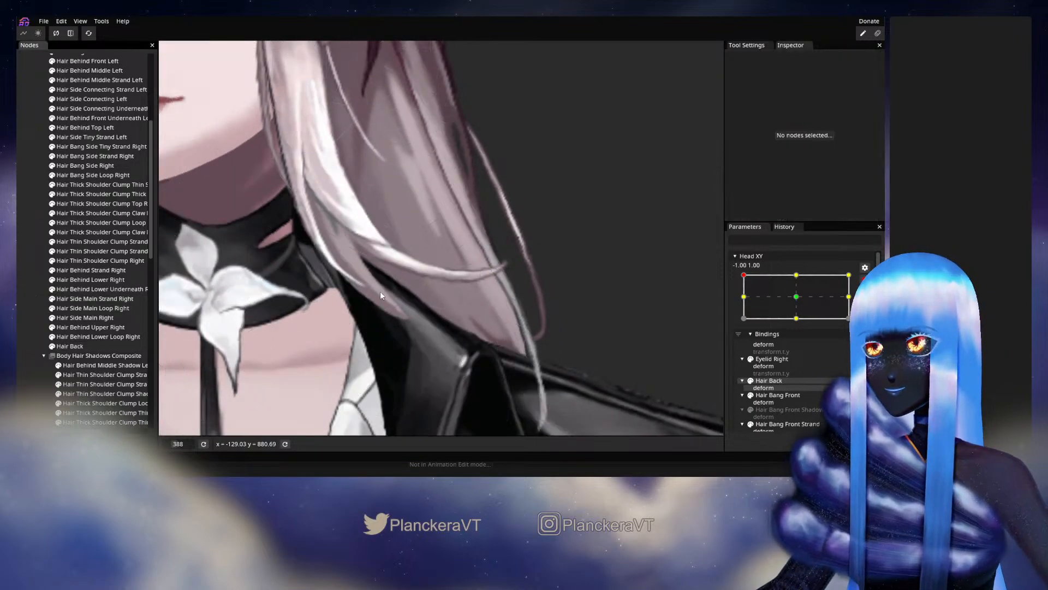
Preview the Head XY motion around -1.00, 1.00 with nothing selected and inspect the back hair's lower end
scroll(542, 308, down, 3)
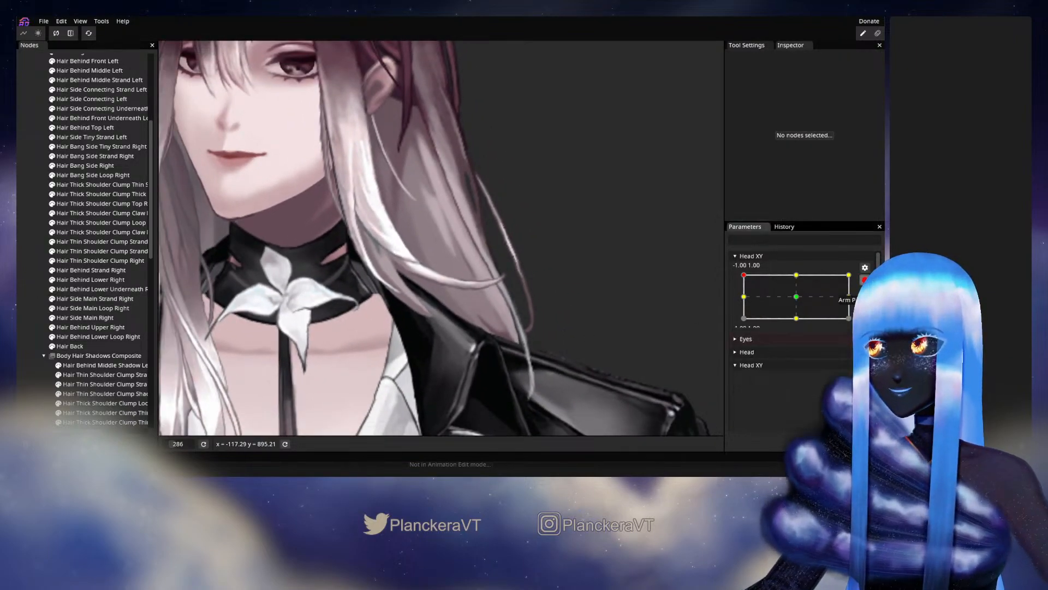
mouse_move(744, 301)
mouse_down()
mouse_move(743, 324)
mouse_move(744, 301)
mouse_up()
scroll(618, 326, up, 2)
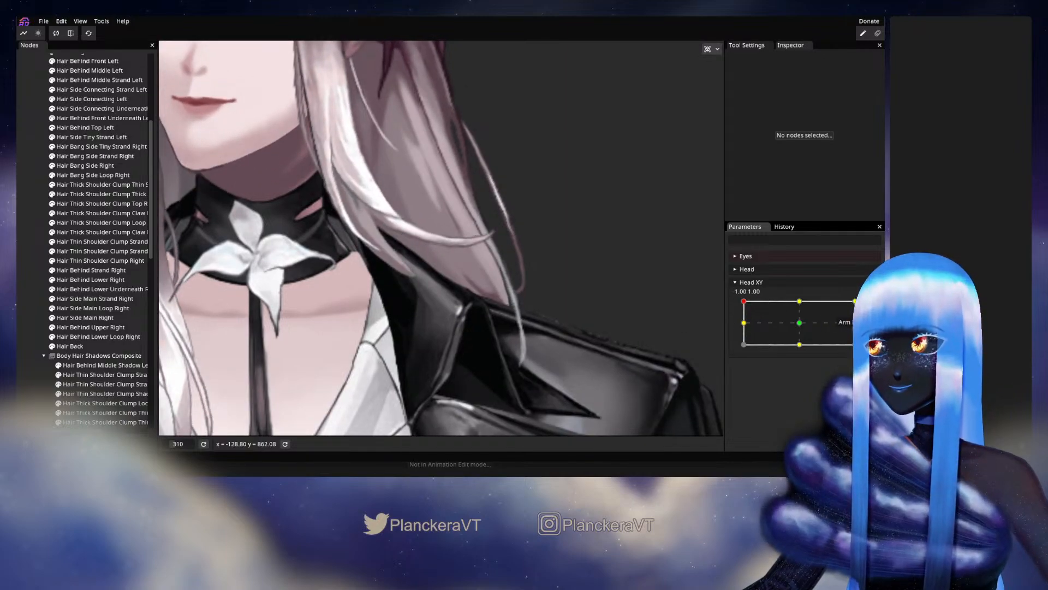
scroll(541, 309, up, 7)
Edit Hair Back at Head XY -1.00, 1.00, adjusting the vertices at the lower tip and along the outer edge, then deselect it
click(75, 346)
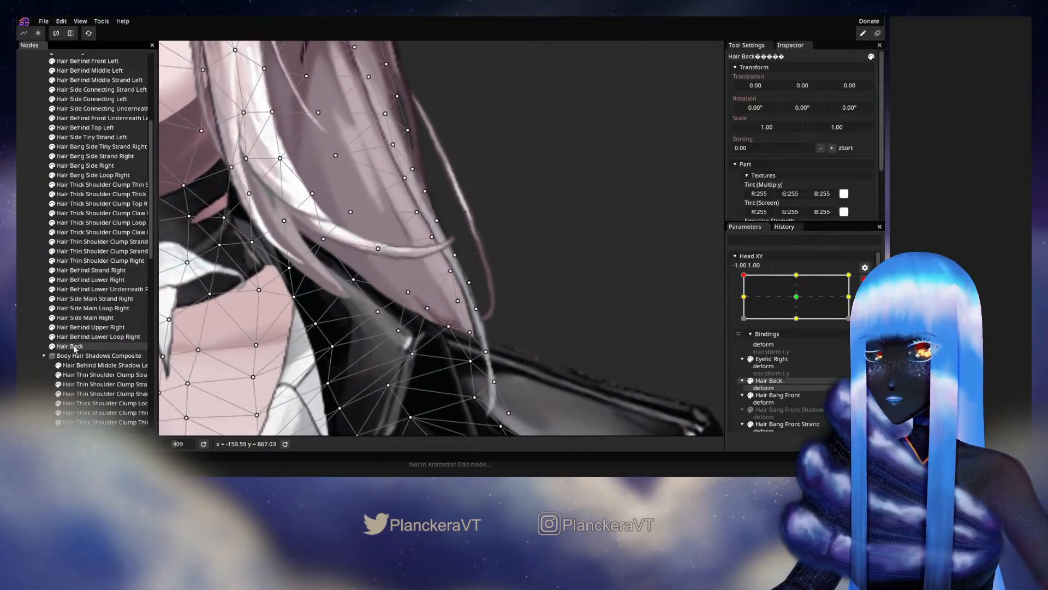
scroll(446, 286, up, 4)
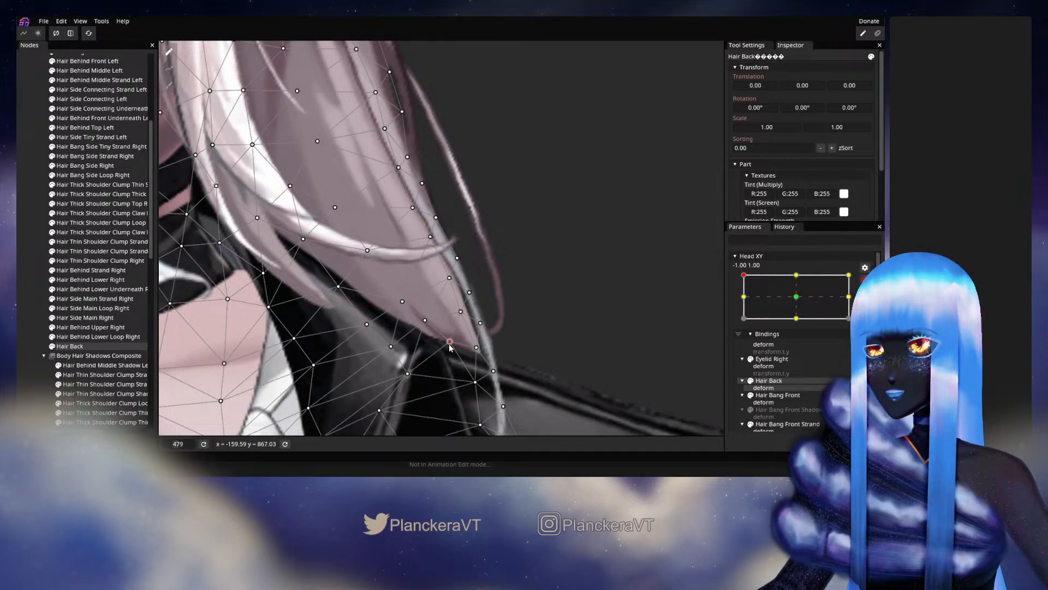
click(479, 347)
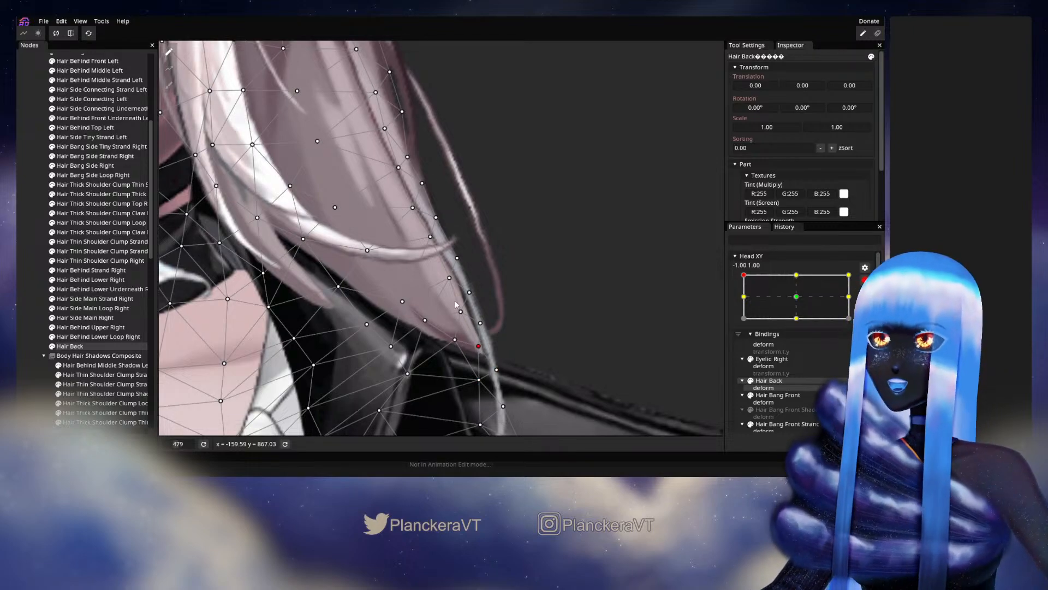
click(447, 280)
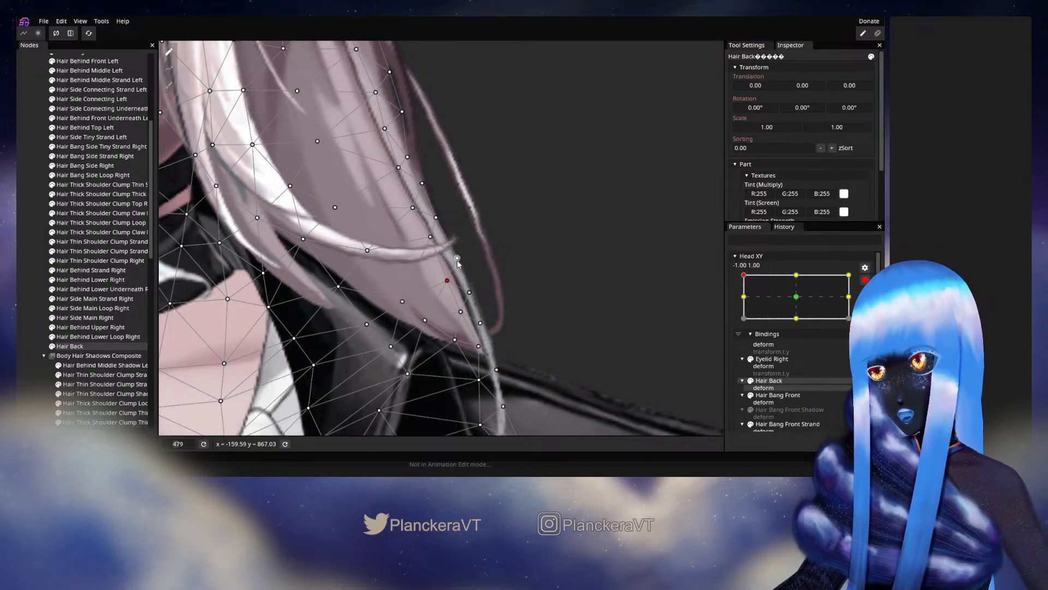
click(456, 258)
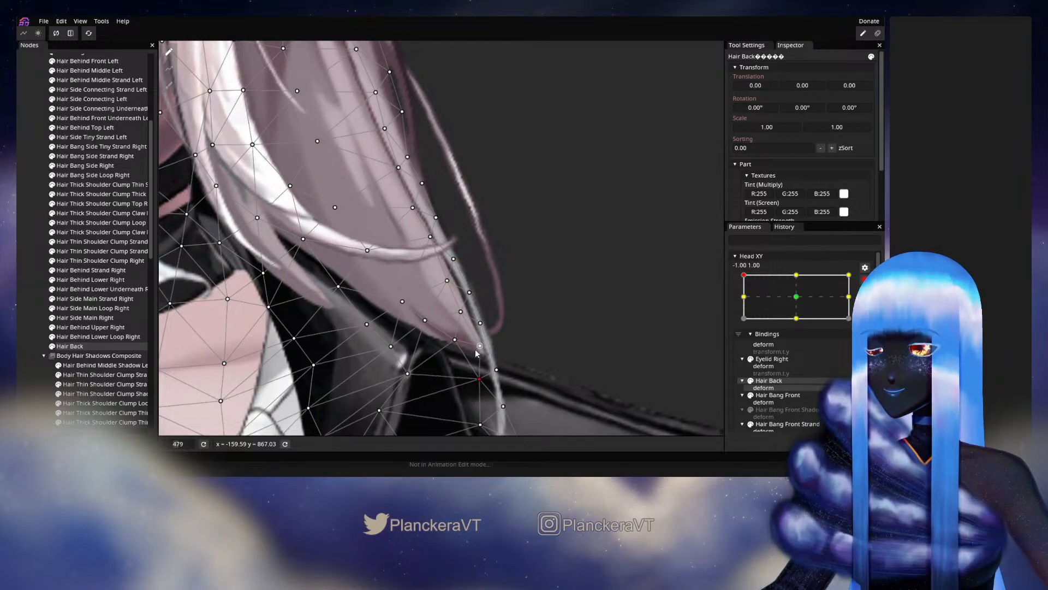
click(21, 320)
Disarm Head XY and preview the back hair's motion between -1.00, 0.96 and -1.00, 1.00, inspecting its lower end
scroll(498, 285, down, 3)
drag(530, 306, 557, 359)
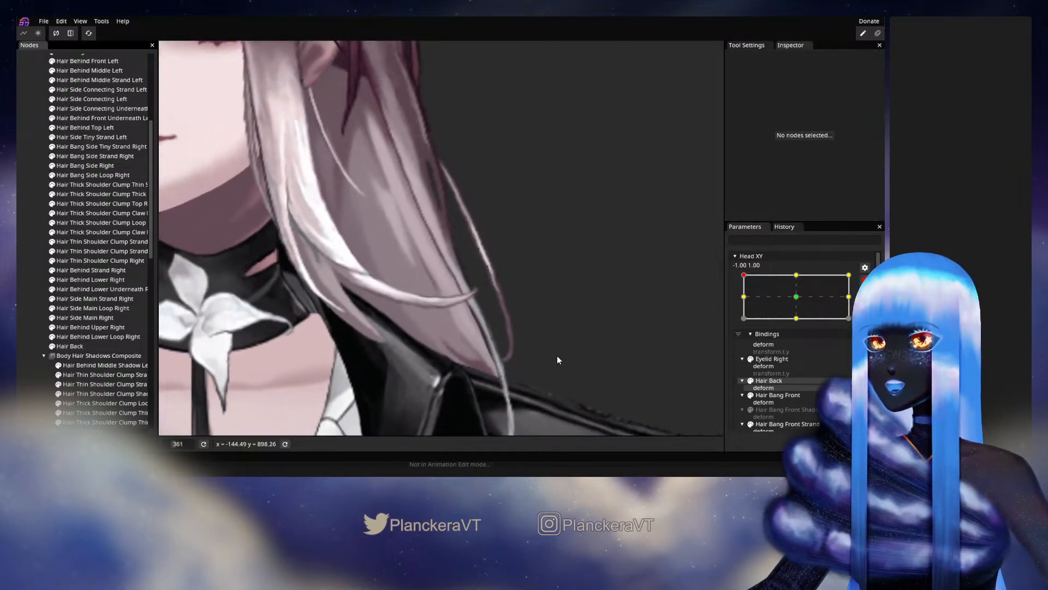
click(864, 279)
click(743, 303)
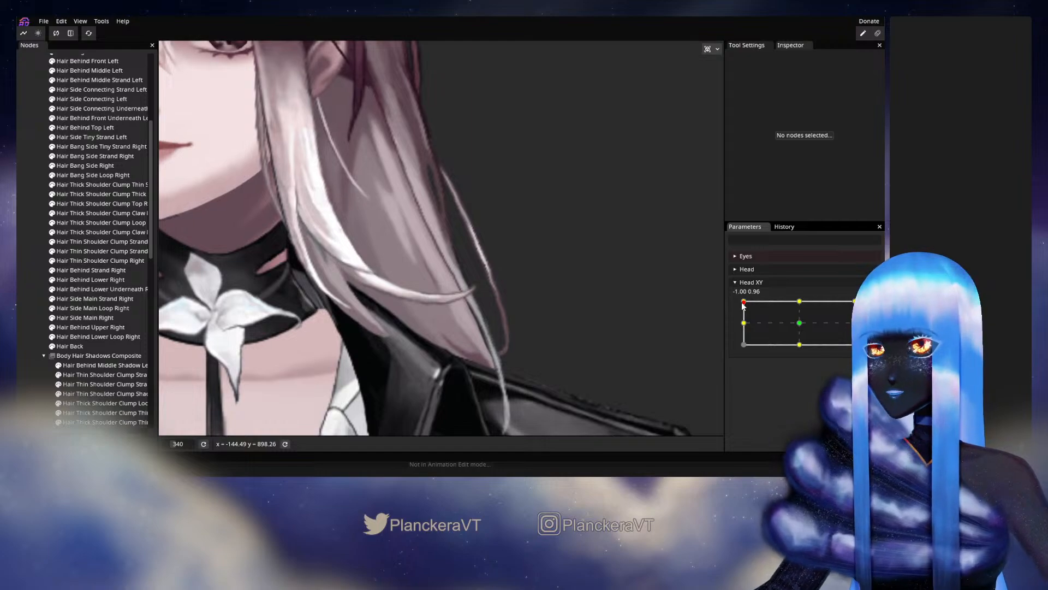
mouse_move(743, 306)
mouse_down()
mouse_move(741, 327)
mouse_move(737, 304)
mouse_up()
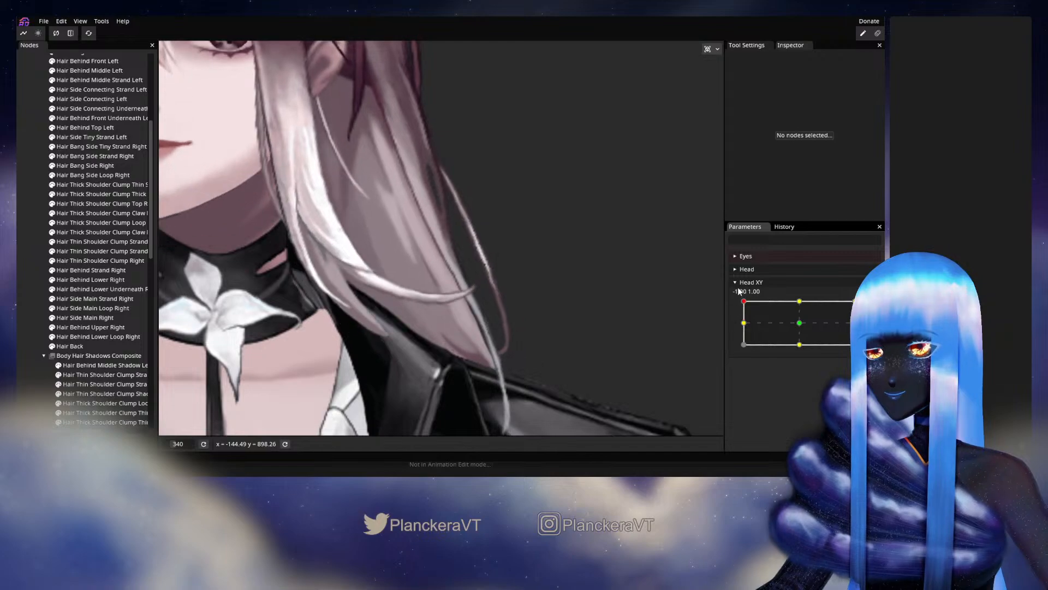
scroll(604, 295, up, 3)
scroll(603, 322, up, 4)
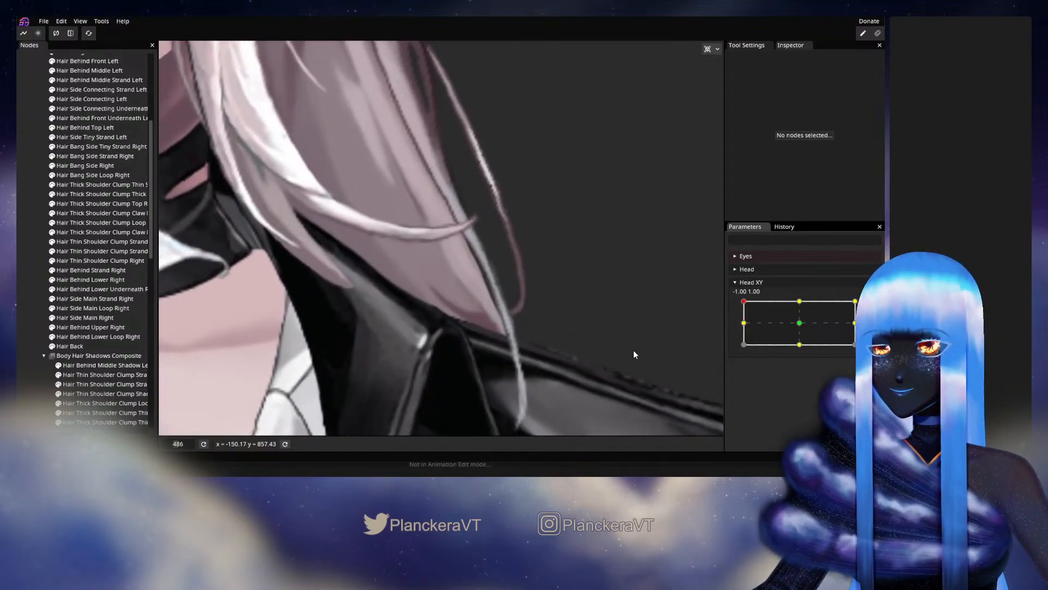
Re-arm Head XY and adjust the Hair Back vertices on the outer edge beside the light strand's tip, then deselect the mesh
click(871, 305)
click(69, 344)
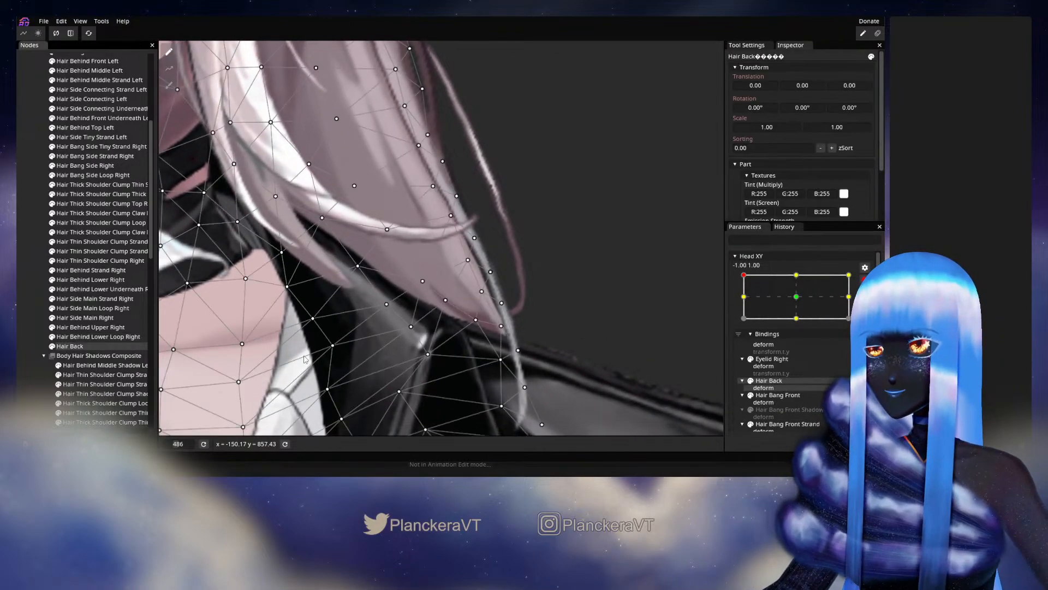
scroll(530, 342, up, 3)
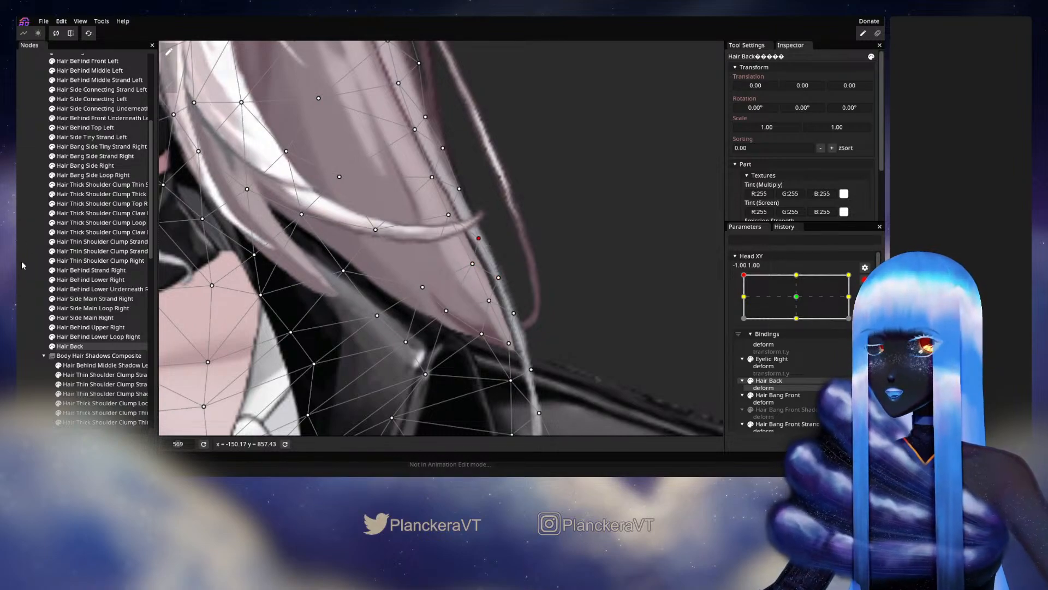
click(537, 213)
Disarm Head XY, preview the hair around -1.00, 1.00, and hide Hair Bang Side Bottom Left to expose the back hair
scroll(537, 213, down, 4)
scroll(510, 364, down, 2)
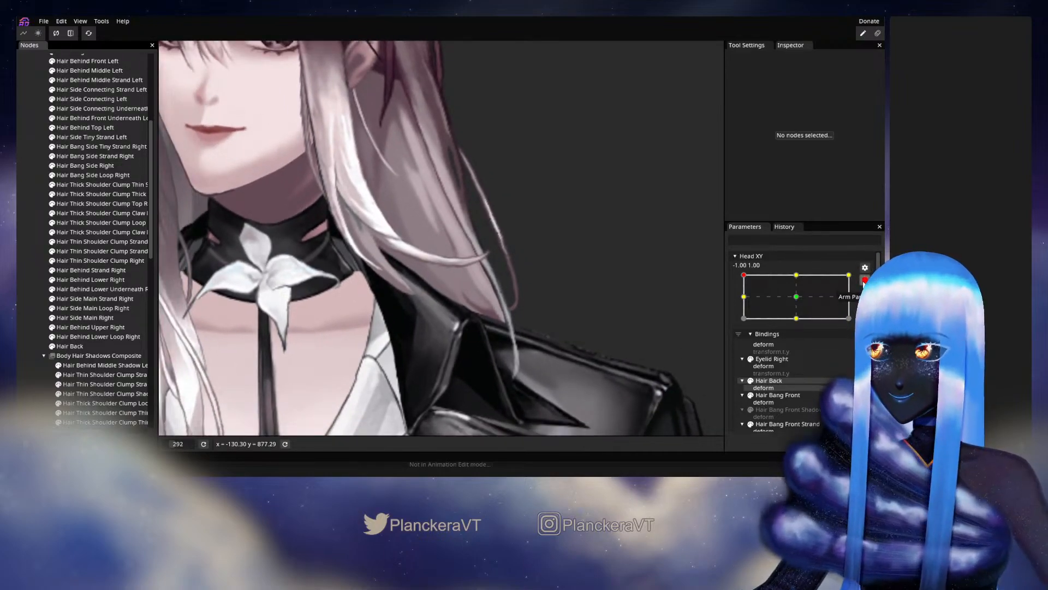
click(865, 280)
mouse_move(745, 303)
mouse_down()
mouse_move(739, 316)
mouse_move(742, 300)
mouse_up()
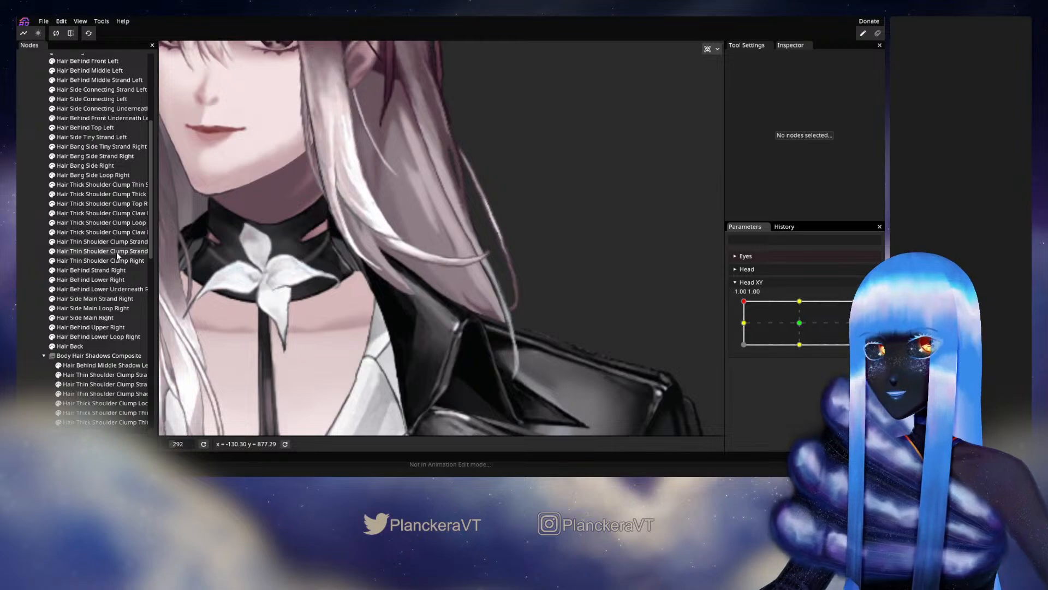
scroll(65, 186, up, 1)
scroll(54, 158, up, 2)
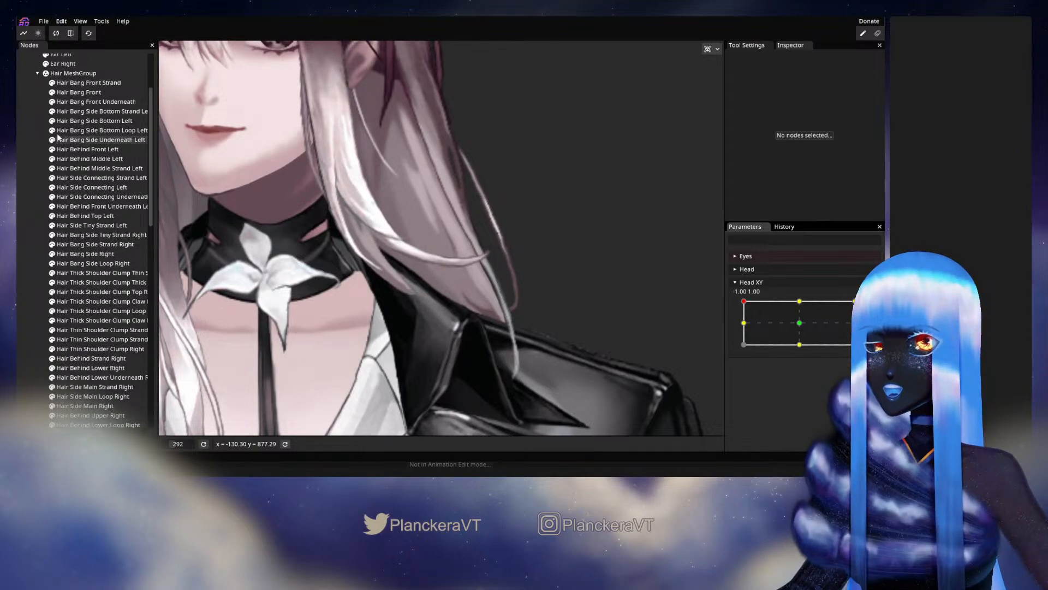
scroll(446, 262, up, 4)
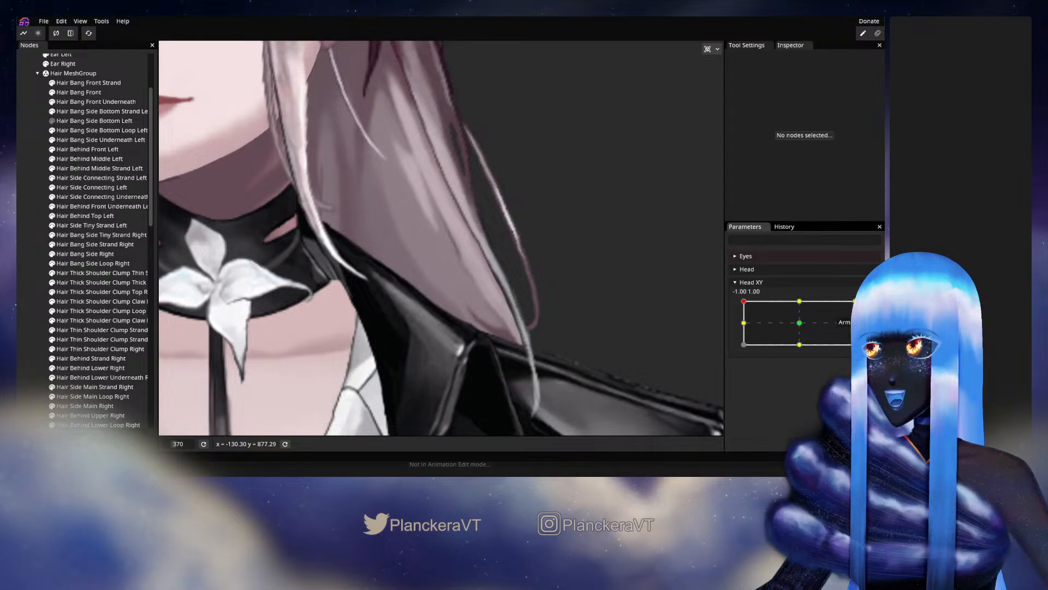
Re-arm Head XY at -1.00, 1.00 and shift the Hair Back vertices inside the lower strand and along its outer edge
scroll(94, 348, down, 4)
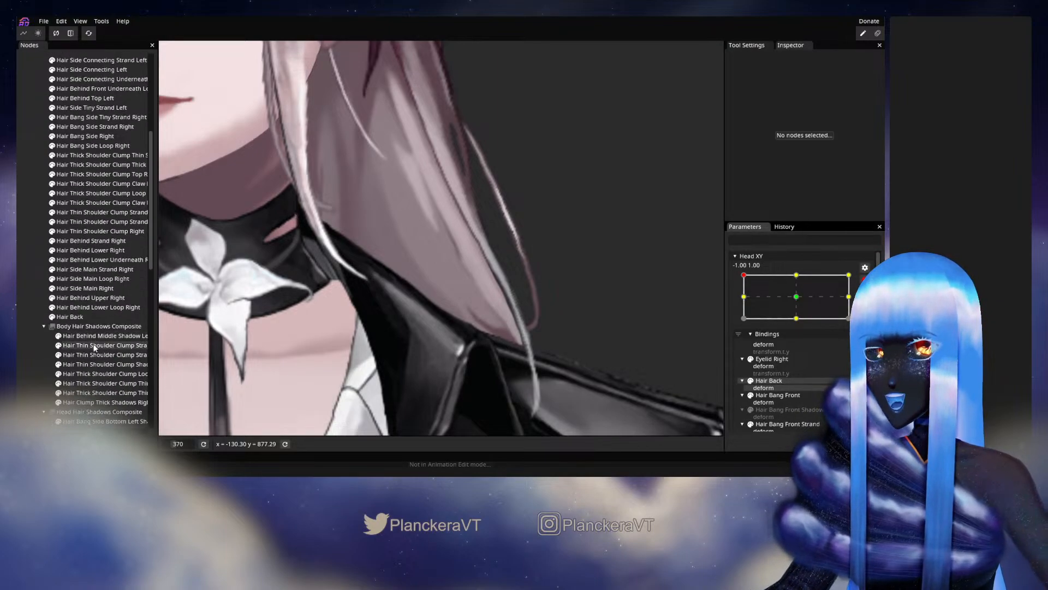
click(90, 316)
scroll(463, 287, up, 3)
click(493, 263)
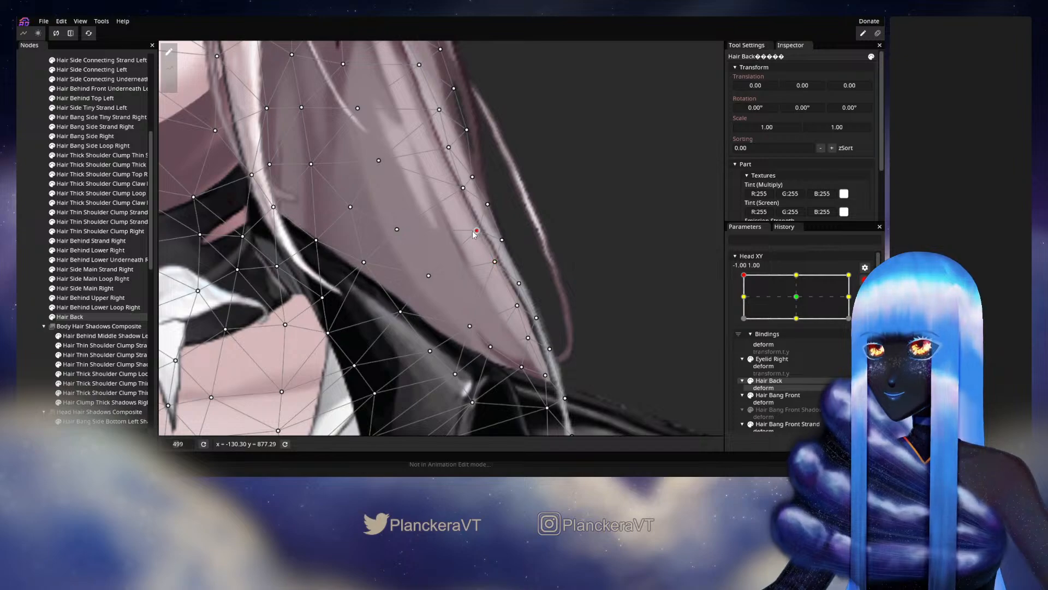
click(494, 261)
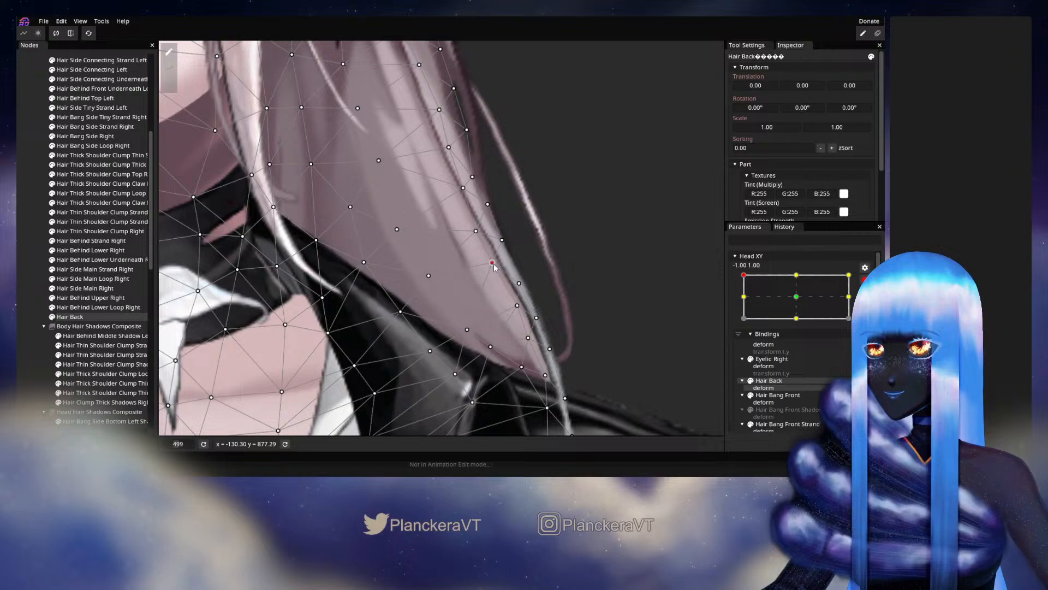
click(501, 242)
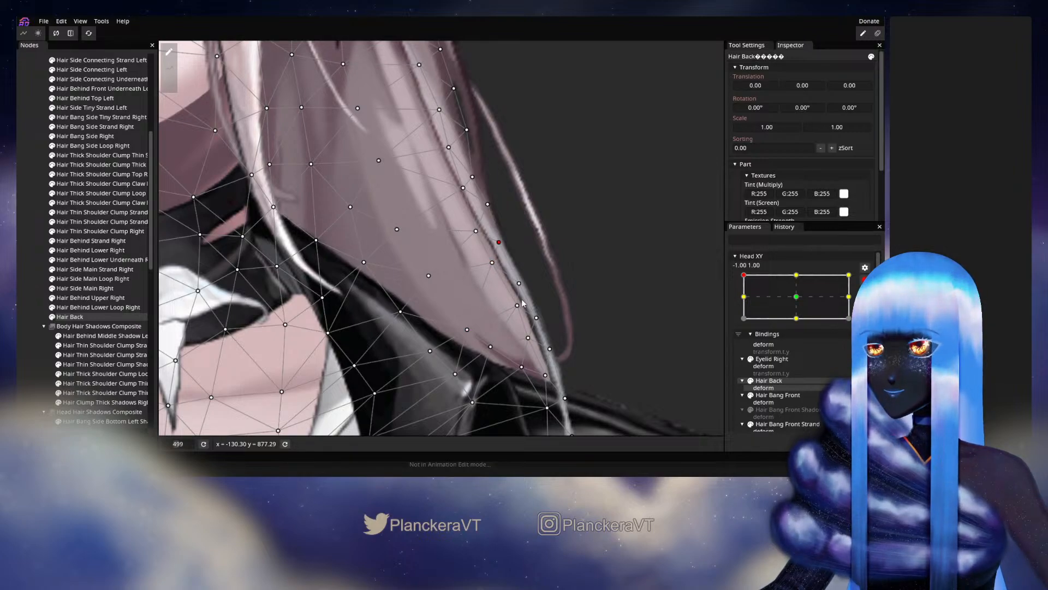
Reposition the Hair Back mesh vertices along the hair's lower outer edge at Head XY -1.00 1.00 and preview the head movement
click(520, 282)
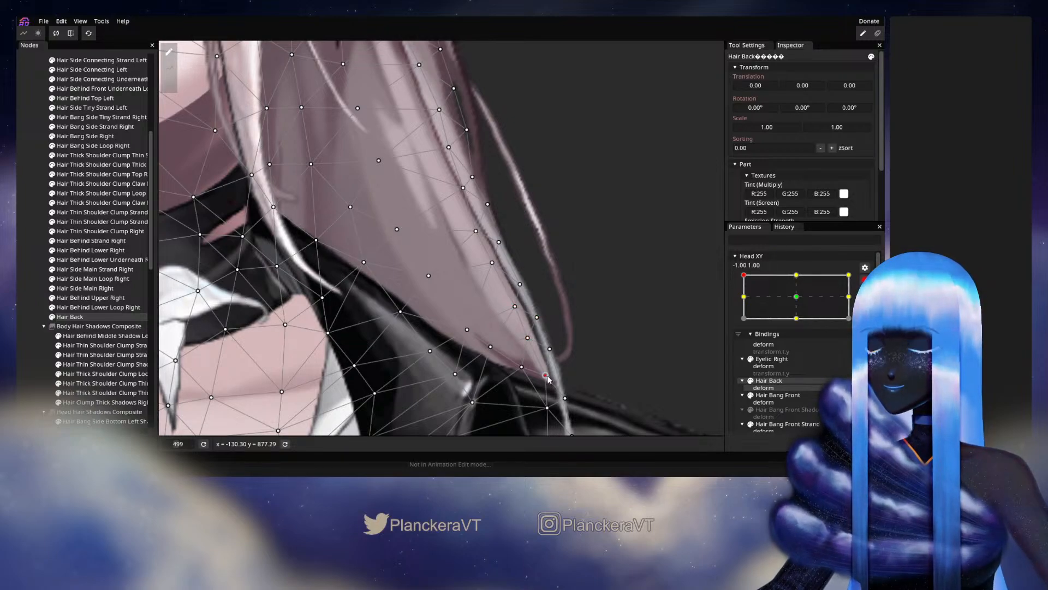
click(372, 295)
scroll(446, 307, down, 3)
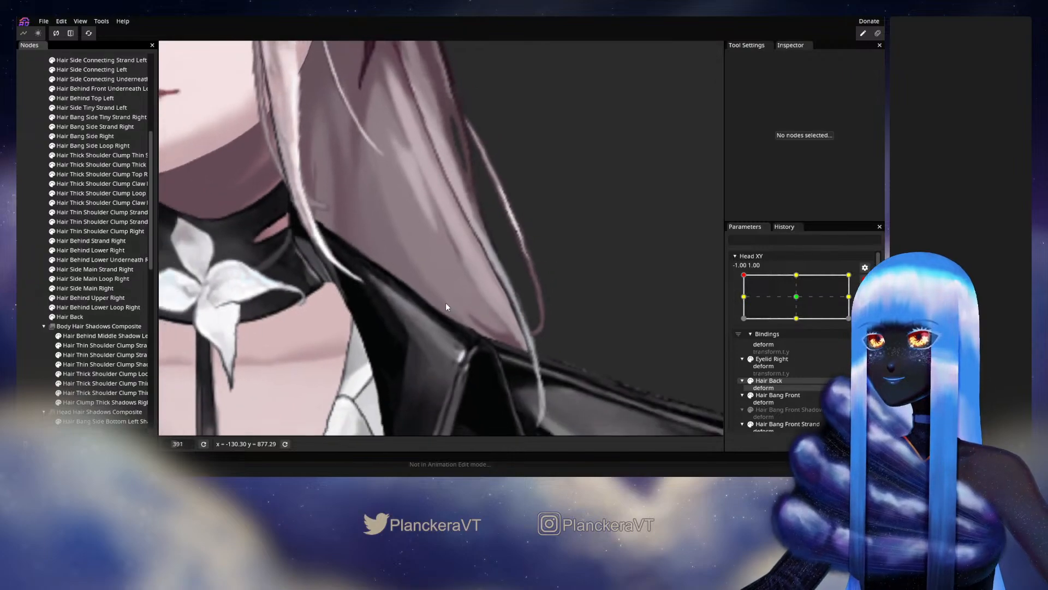
scroll(447, 306, down, 3)
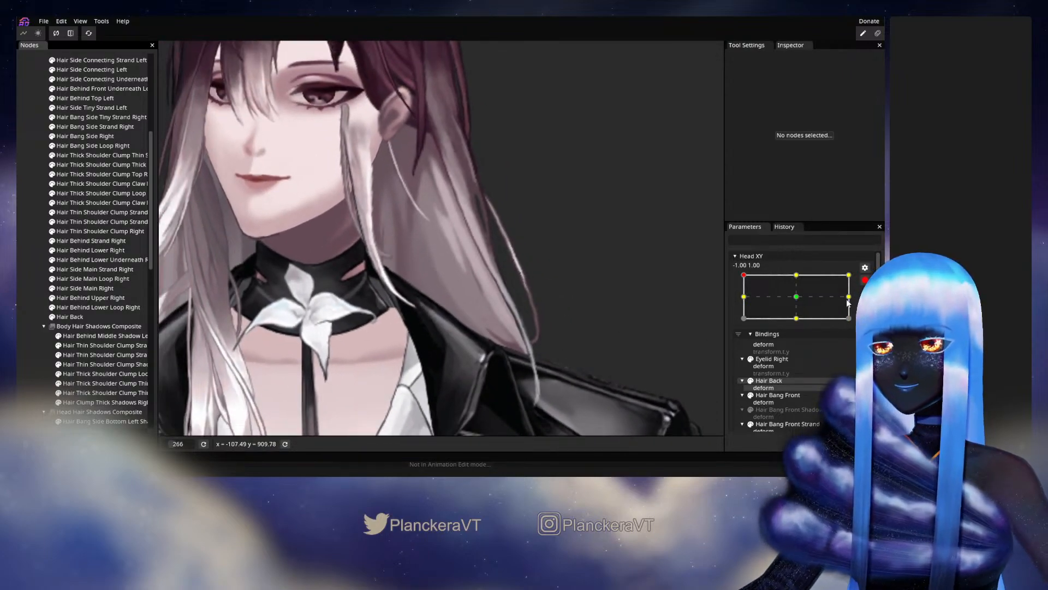
click(865, 279)
mouse_move(743, 302)
mouse_down()
mouse_move(741, 315)
mouse_move(745, 300)
mouse_up()
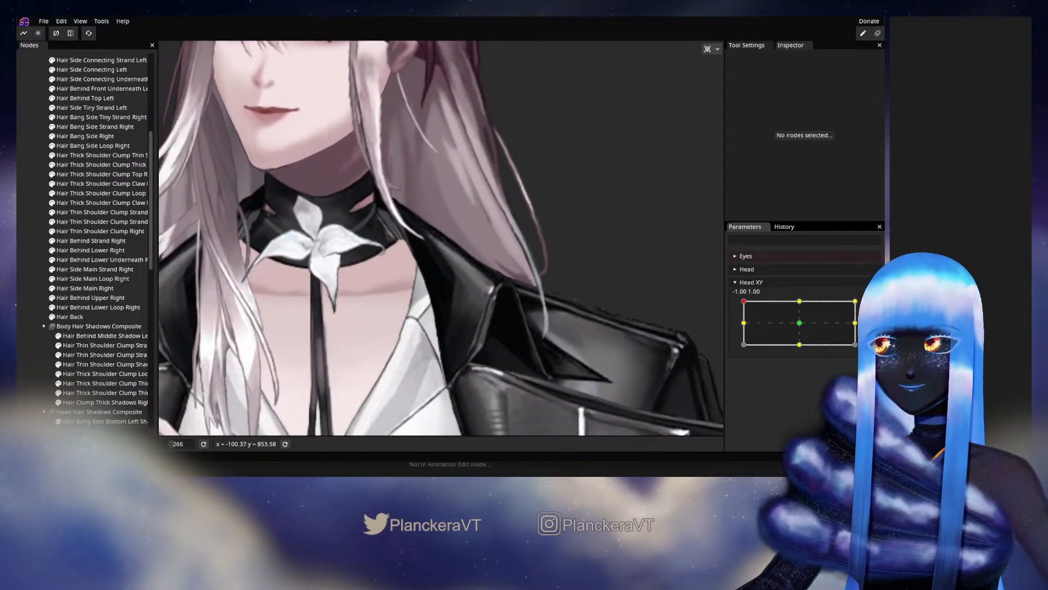
Resume editing the Head XY -1.00 1.00 keyframe and adjust the Hair Back vertices at the hair's lower tip above the shoulder
click(864, 306)
scroll(519, 338, up, 3)
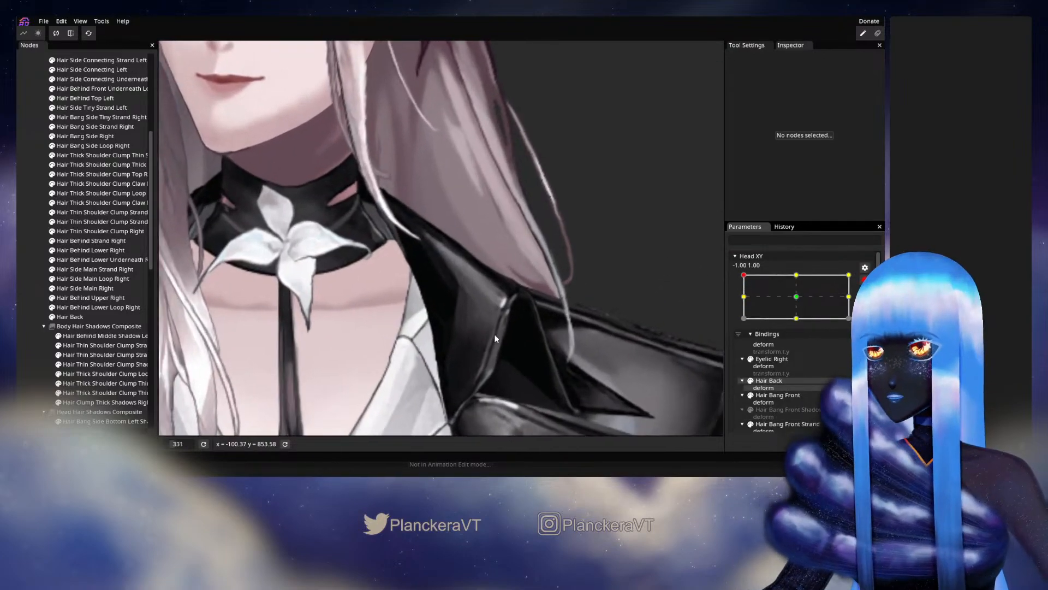
click(81, 316)
scroll(557, 306, up, 3)
click(566, 306)
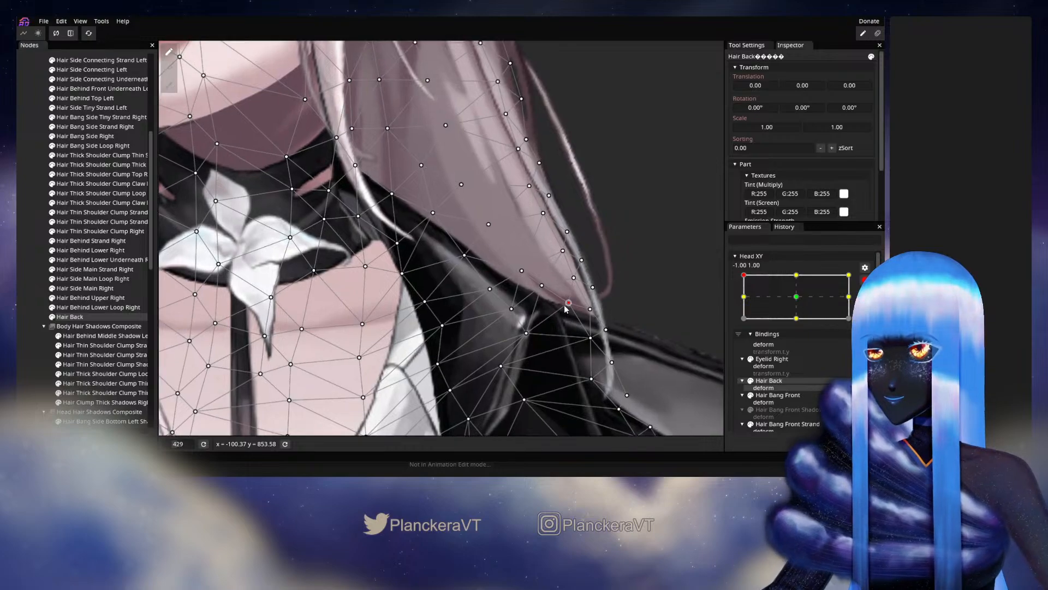
drag(525, 335, 502, 319)
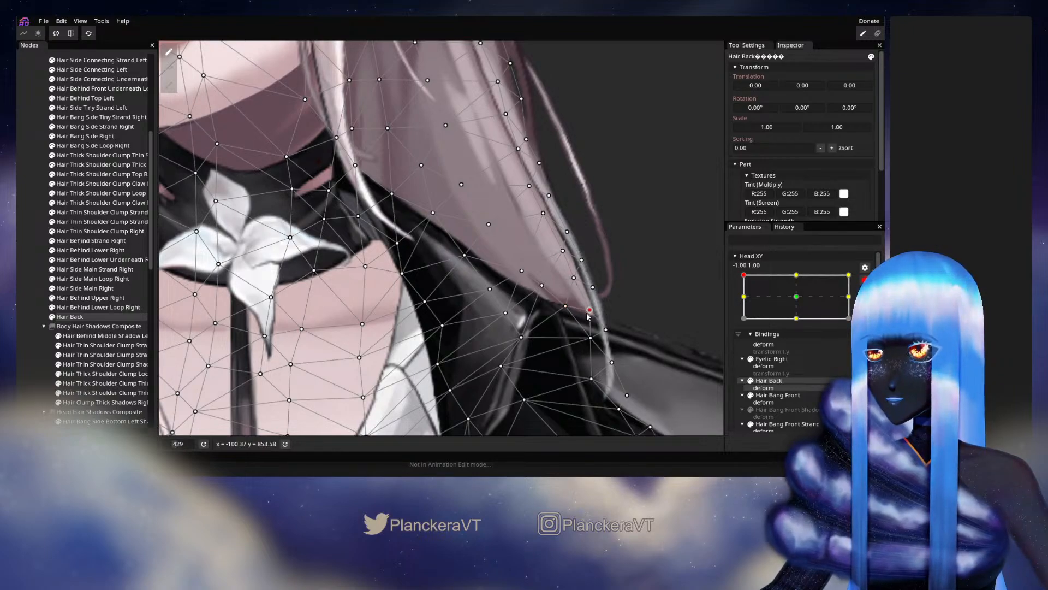
key(Escape)
scroll(567, 332, down, 2)
scroll(566, 333, down, 4)
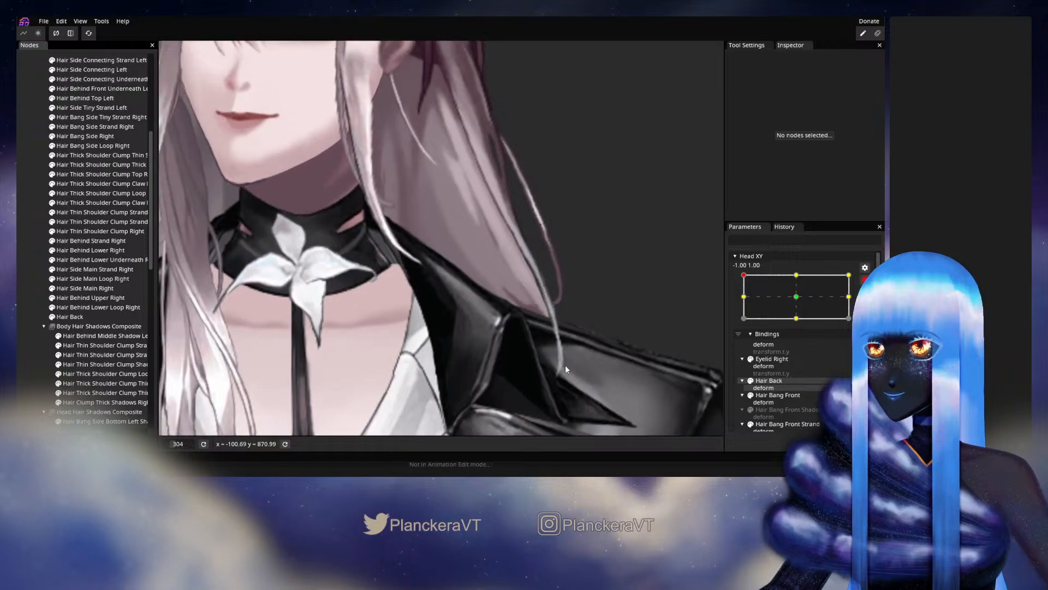
Stop keyframe editing, preview the head pose near Head XY -1.00 1.00, and show the hidden Hair Bang Side Bottom Left part
click(864, 279)
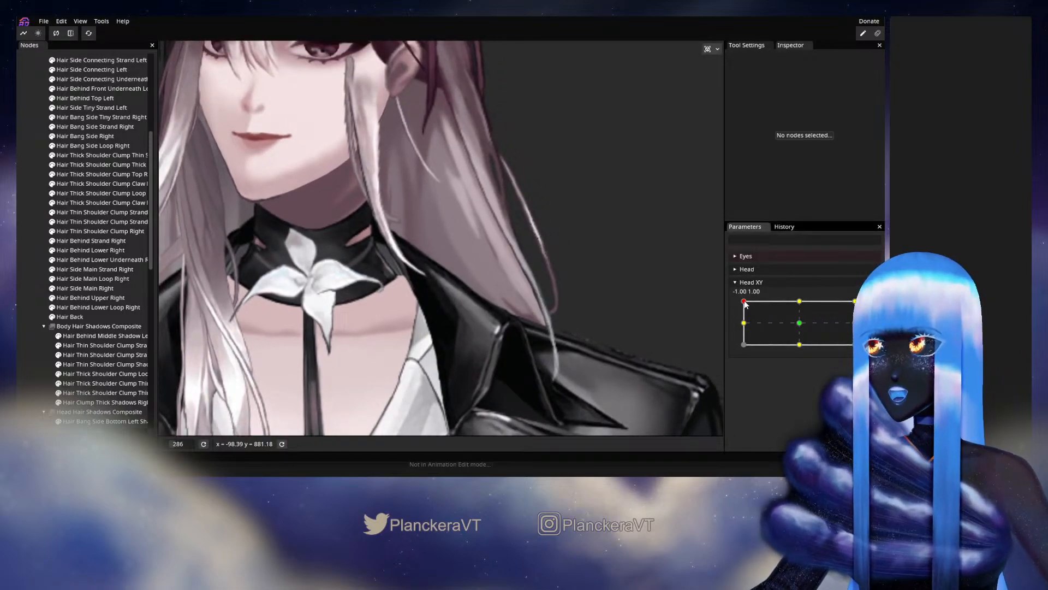
mouse_move(743, 301)
mouse_down()
mouse_move(742, 321)
mouse_move(736, 308)
mouse_up()
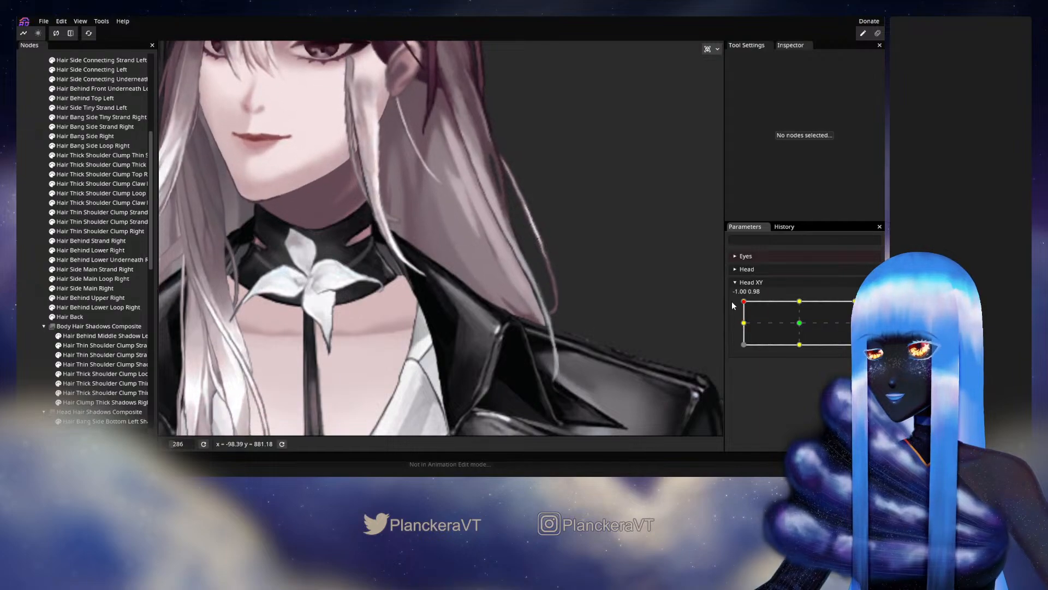
scroll(96, 227, up, 6)
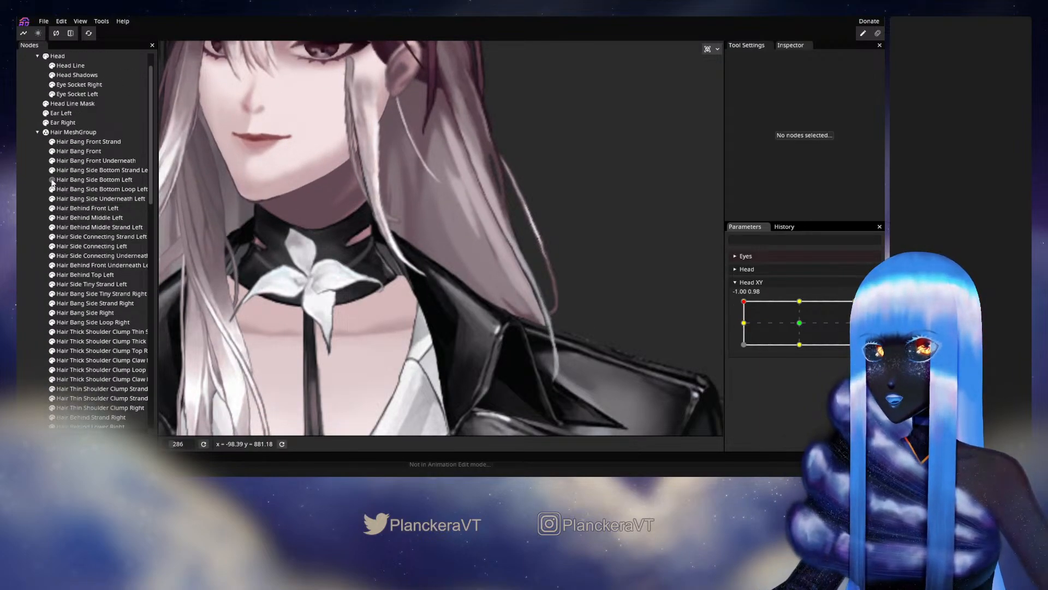
scroll(466, 262, down, 3)
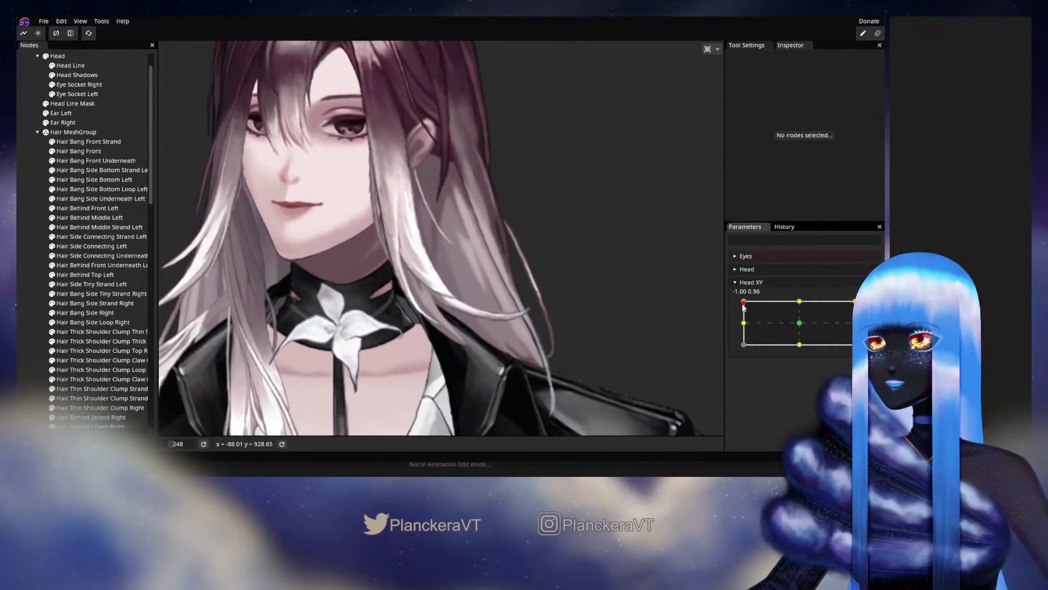
Preview the head between Head XY -1.00 0.00 and -1.00 1.00, and save the model
click(743, 323)
key(ctrl+s)
drag(742, 325, 743, 301)
Fine-tune the Hair Back outer-edge vertices around the side strand and shoulder at Head XY -1.00 1.00
scroll(611, 284, up, 5)
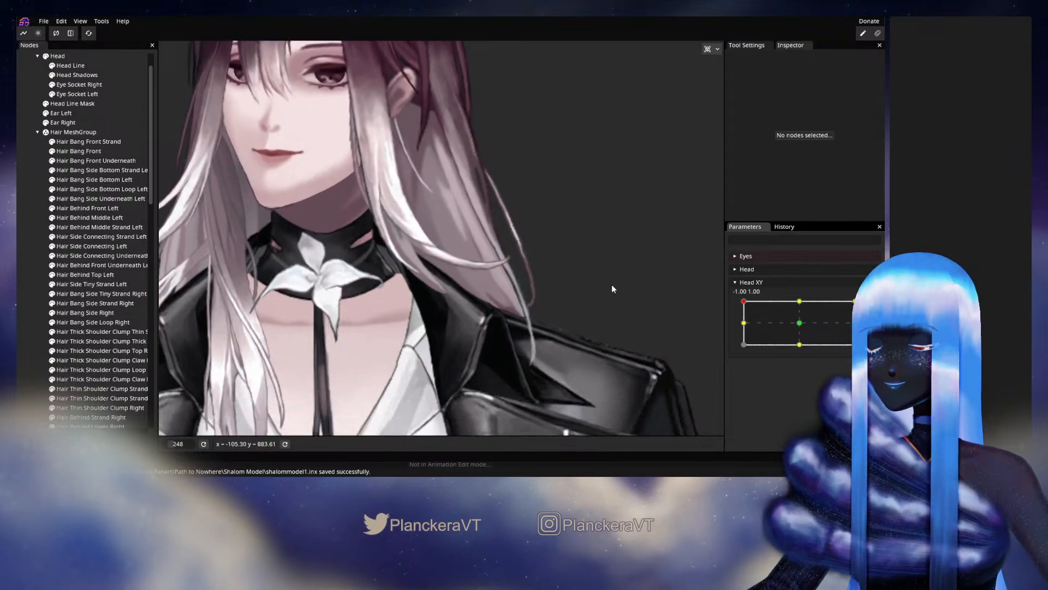
scroll(482, 321, up, 5)
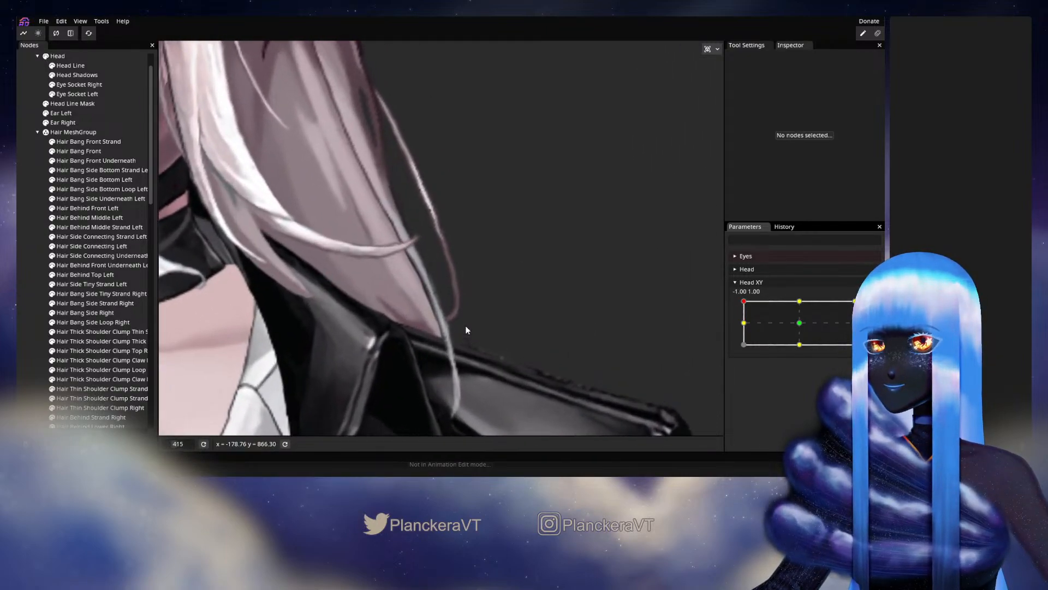
scroll(780, 303, down, 1)
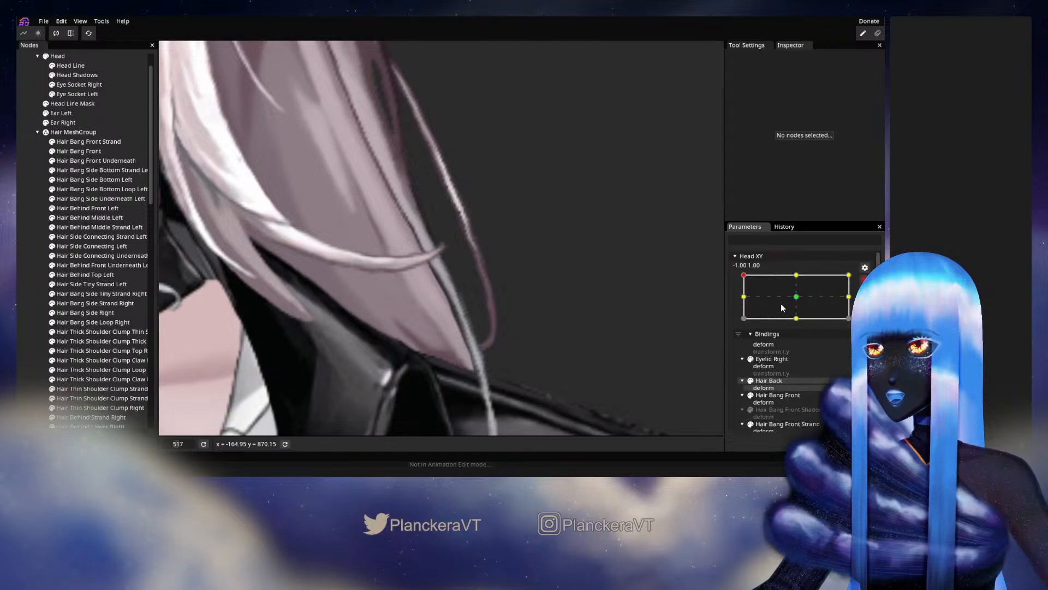
scroll(70, 277, down, 4)
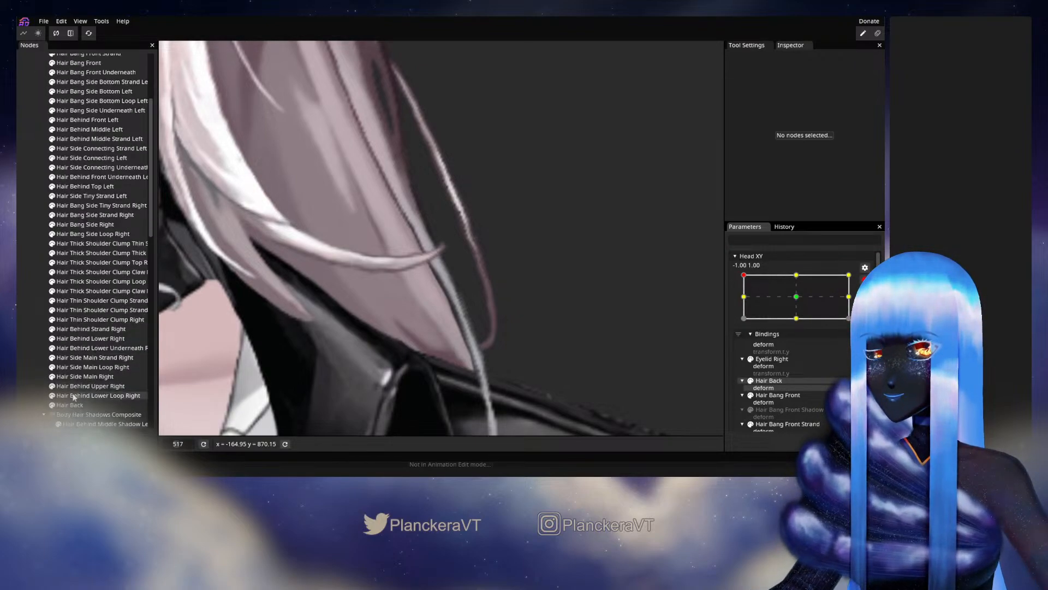
click(70, 376)
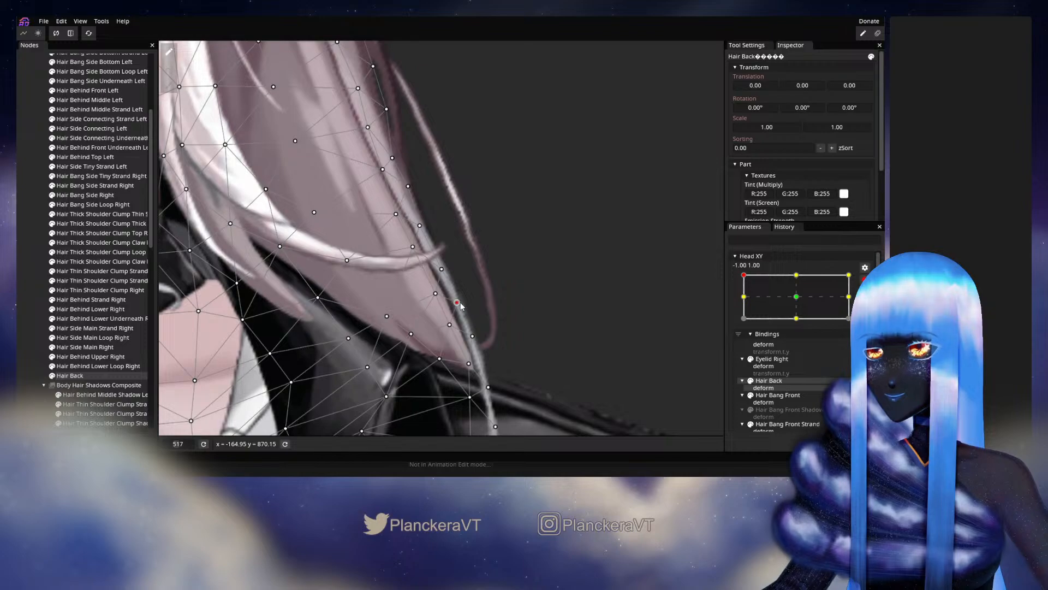
drag(445, 269, 447, 268)
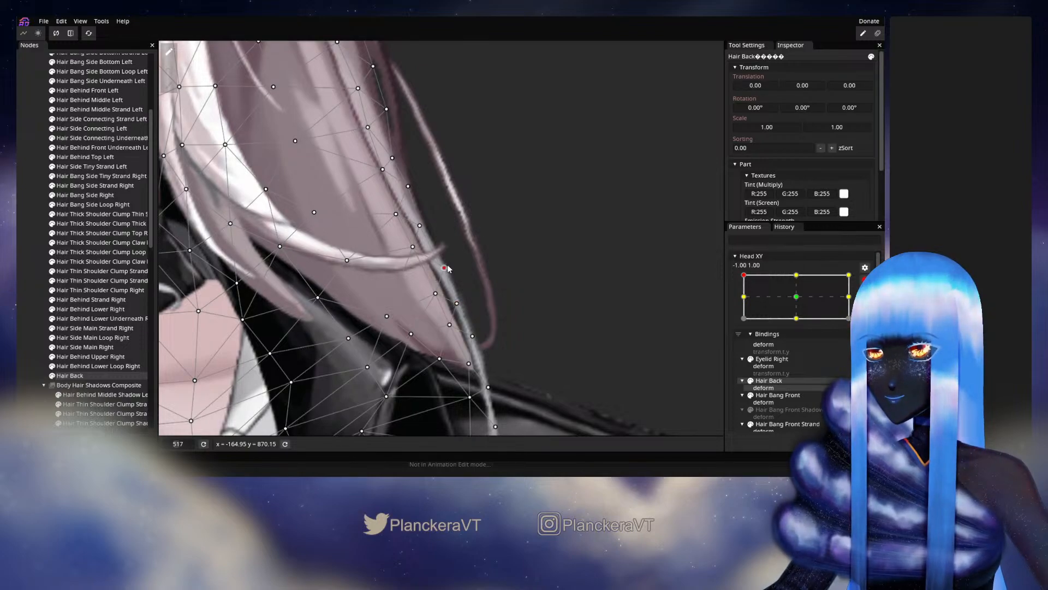
click(168, 297)
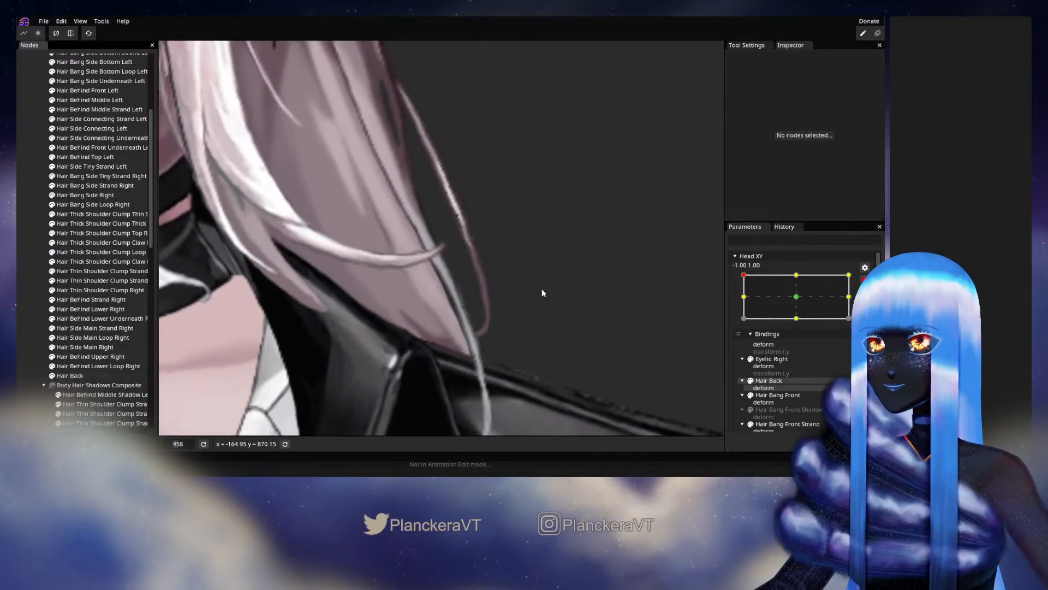
click(93, 376)
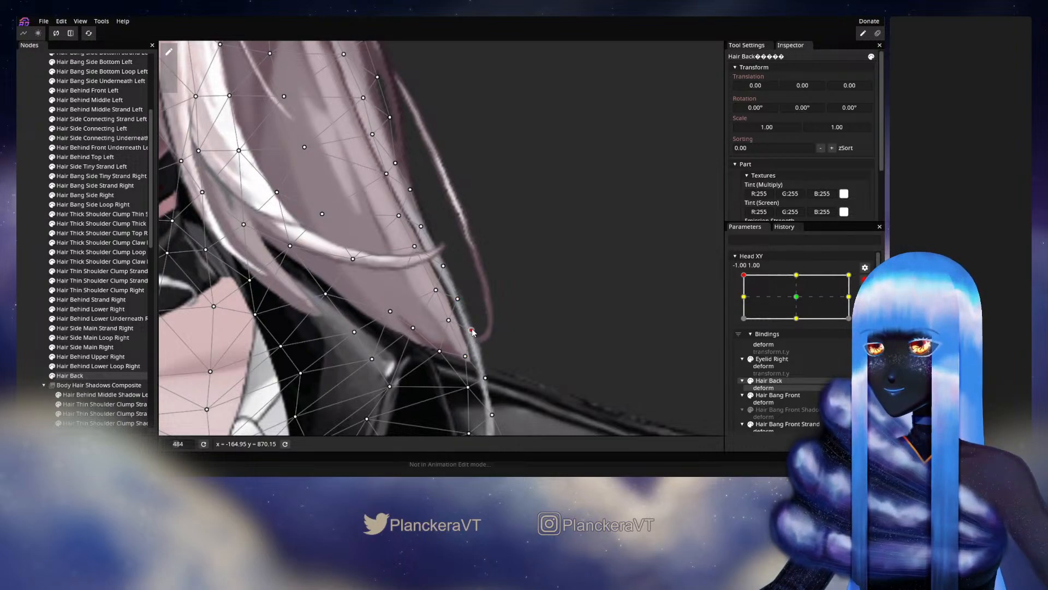
click(22, 288)
scroll(512, 285, down, 3)
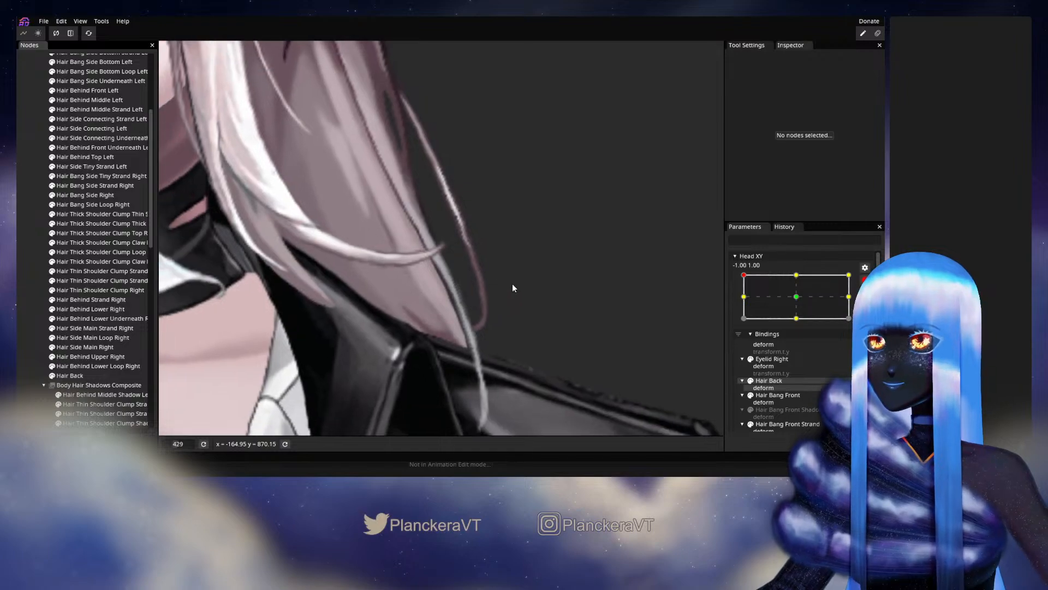
scroll(512, 284, down, 4)
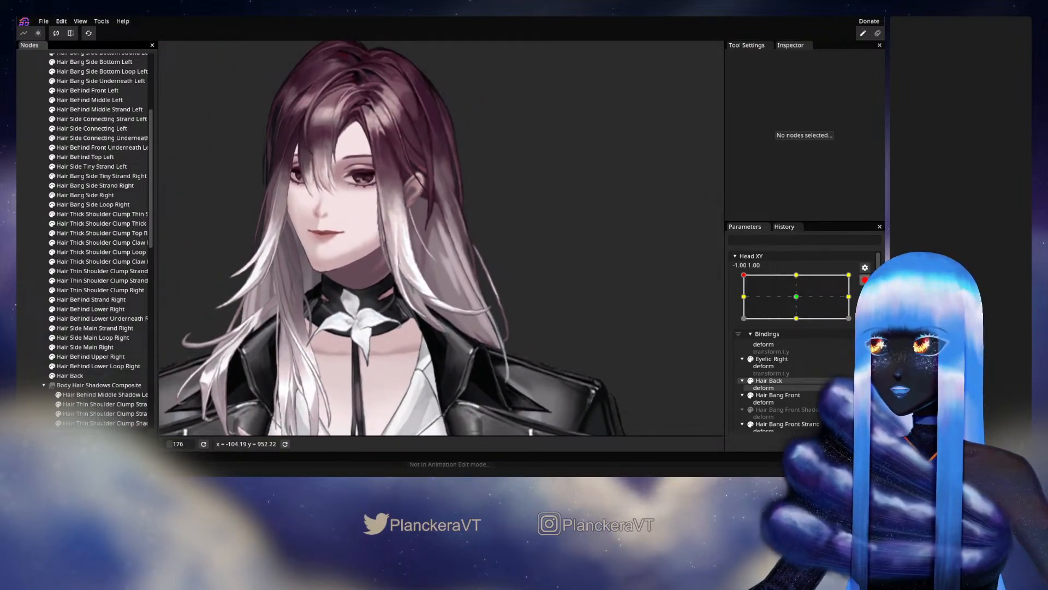
Stop keyframe editing, preview the pose around Head XY -1.00 1.00, and make the Head Hair Shadows Composite visible
click(864, 280)
mouse_move(740, 303)
mouse_down()
mouse_move(737, 323)
mouse_move(734, 304)
mouse_move(729, 319)
mouse_move(730, 304)
mouse_move(746, 304)
mouse_move(799, 326)
mouse_move(741, 295)
mouse_up()
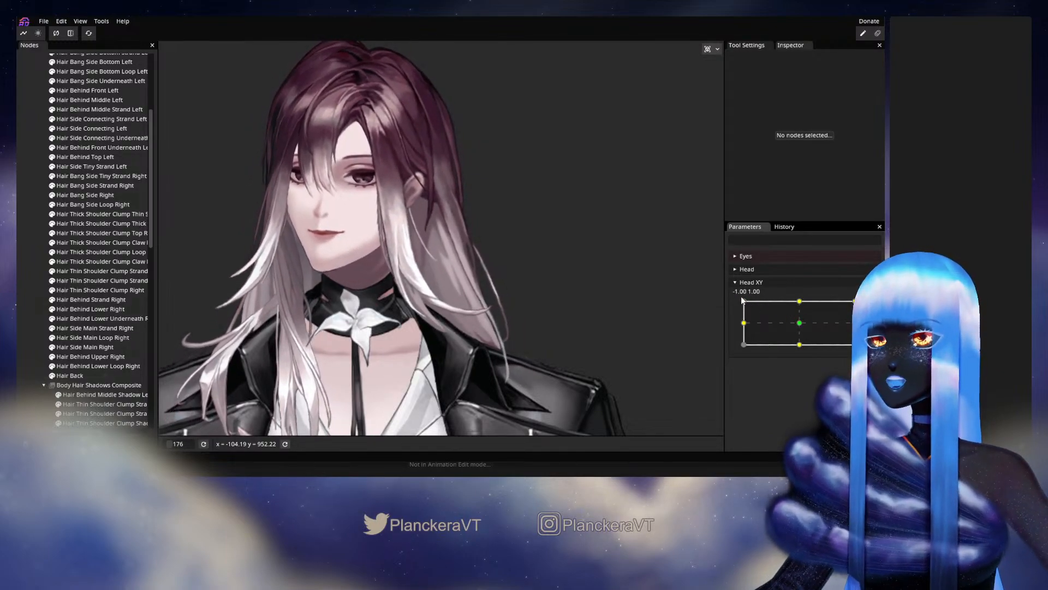
scroll(52, 351, down, 4)
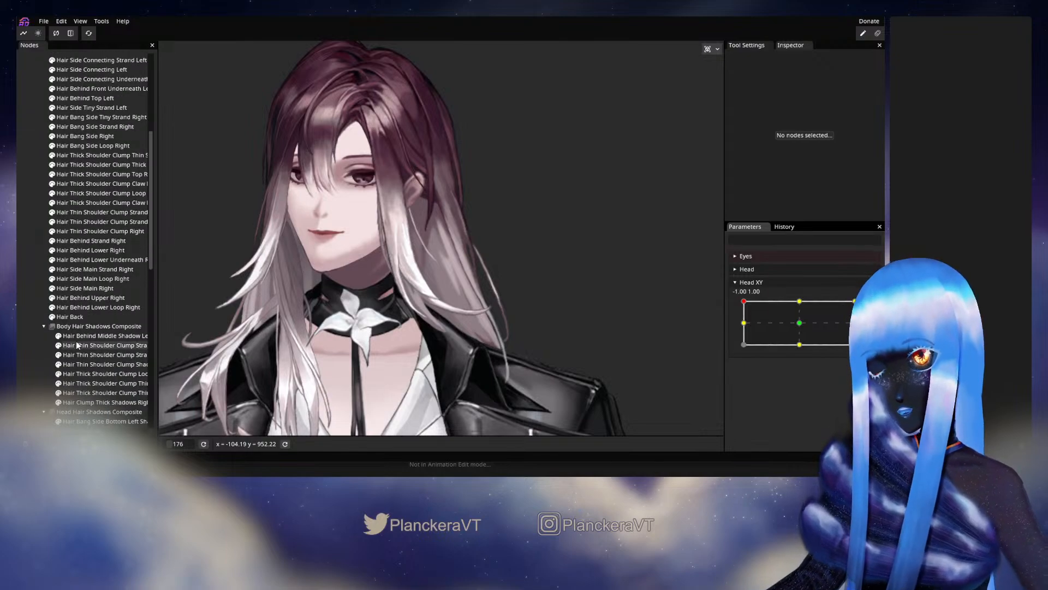
click(53, 353)
Inspect the hair shadows on the face while moving Head XY between the neutral centre pose and -1.00 1.00
drag(363, 285, 588, 343)
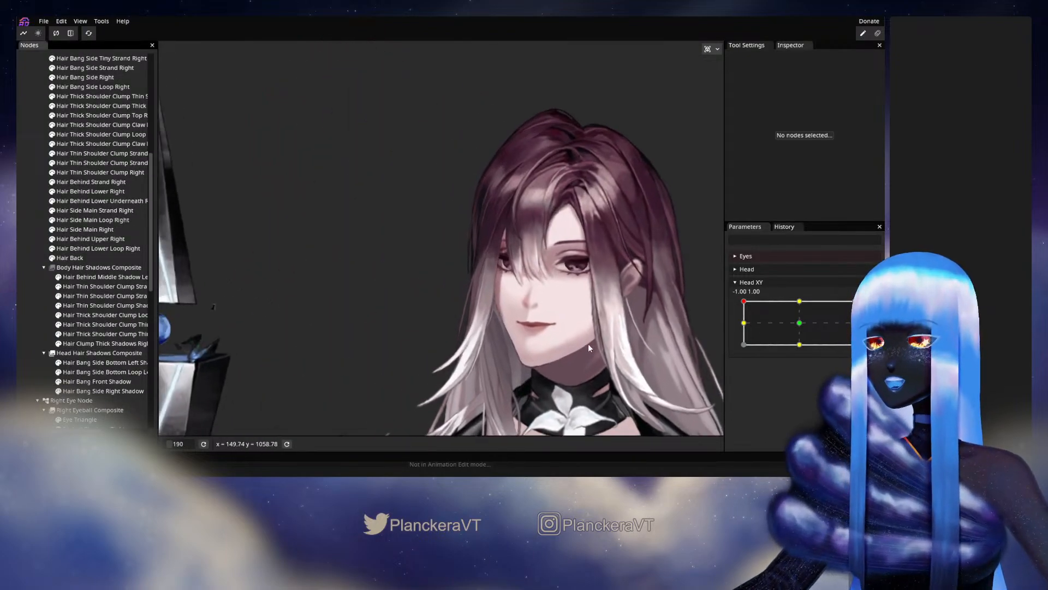
scroll(685, 334, up, 2)
mouse_move(744, 301)
mouse_down()
mouse_move(801, 326)
mouse_move(743, 301)
mouse_up()
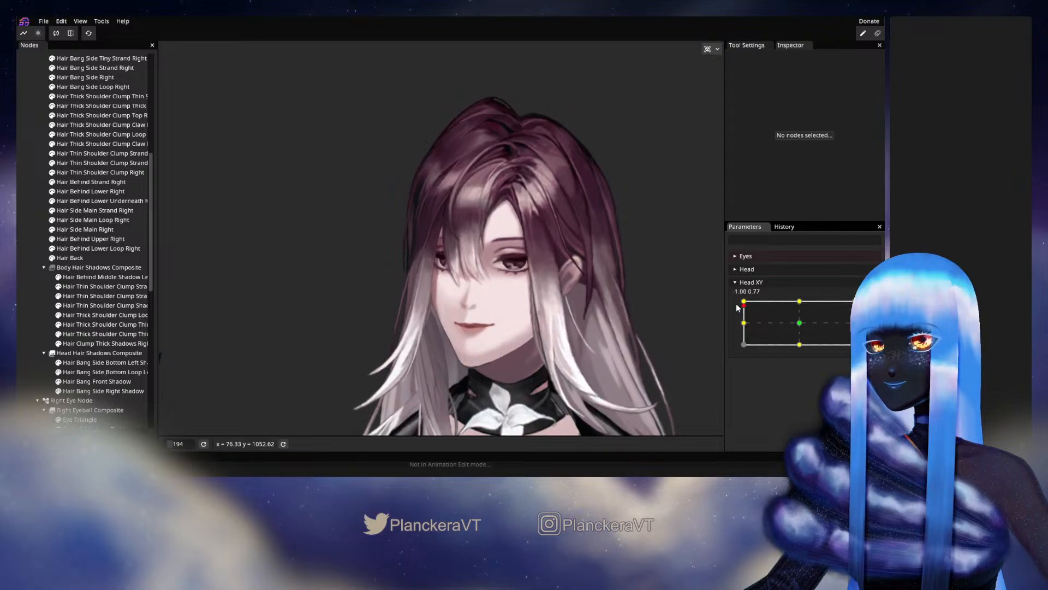
scroll(533, 319, up, 1)
scroll(533, 319, up, 2)
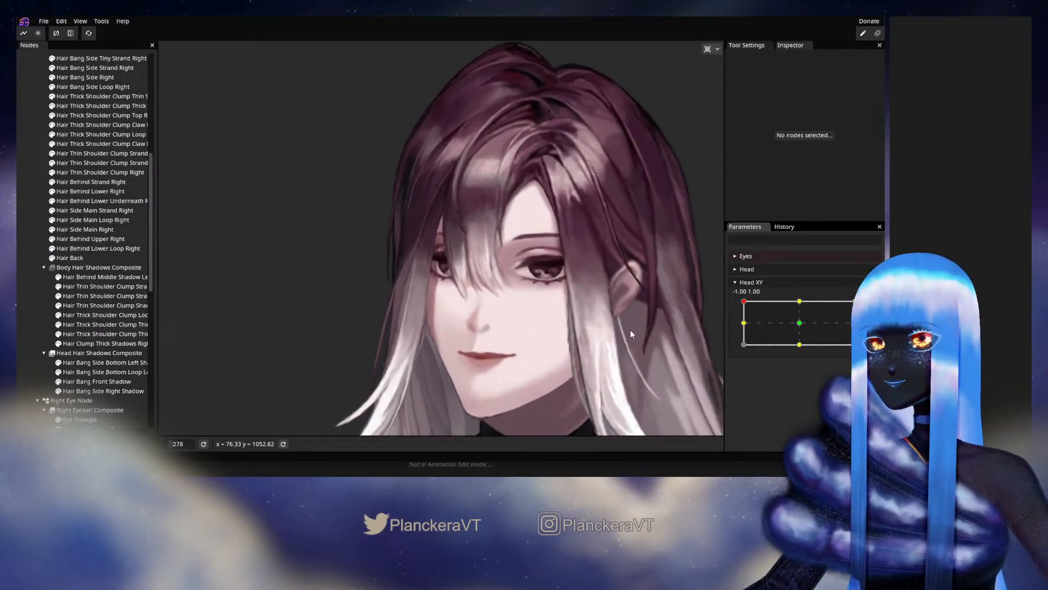
drag(792, 323, 800, 326)
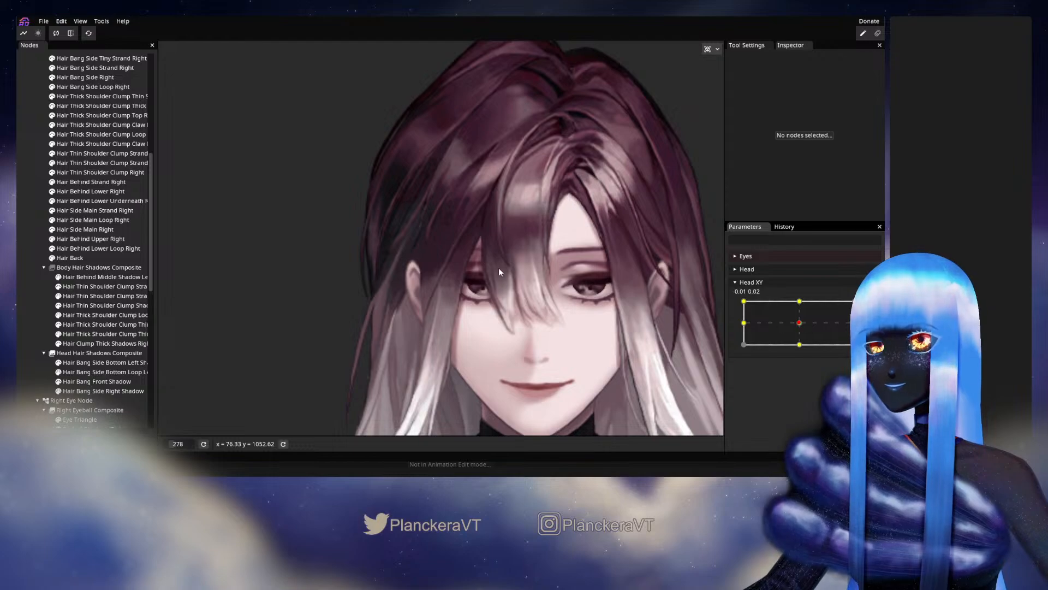
drag(457, 349, 461, 323)
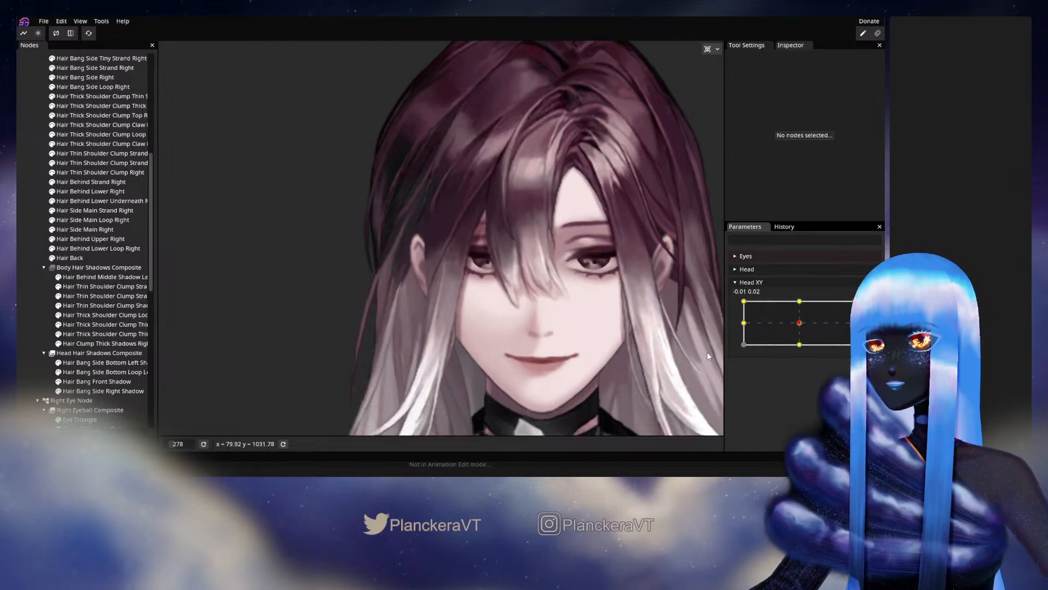
drag(801, 327, 742, 303)
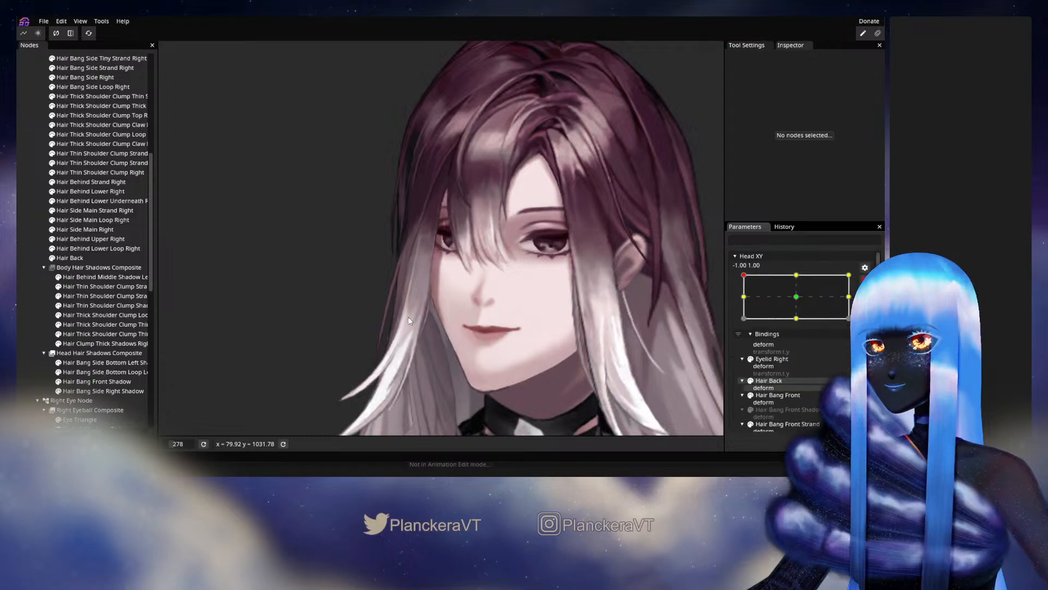
Examine the Hair Bang Side Right Shadow mesh with the deform brush, comparing Head XY -1.00 0.00 with -1.00 1.00
click(94, 391)
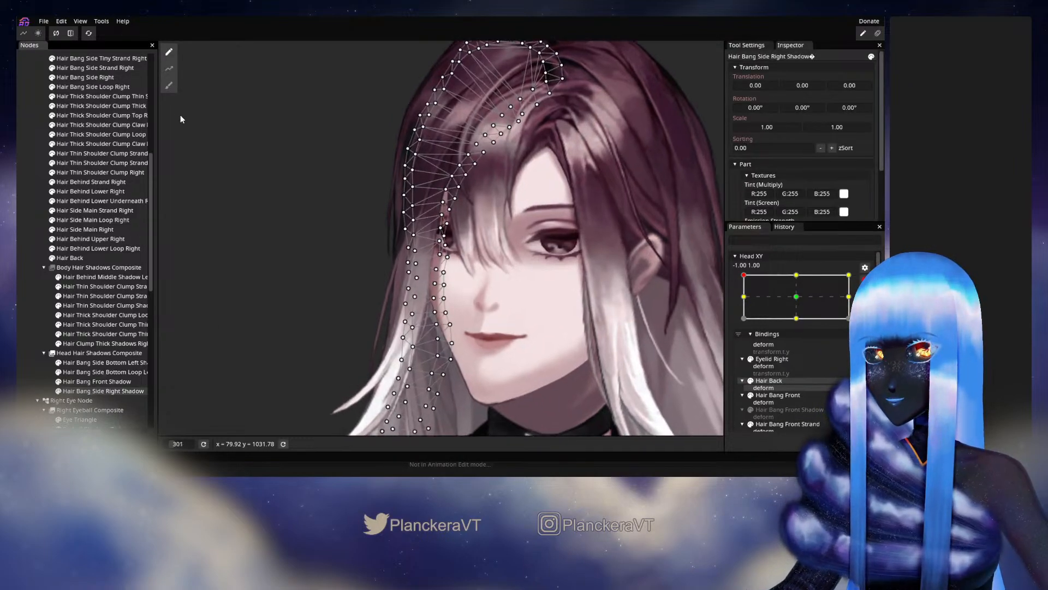
click(168, 88)
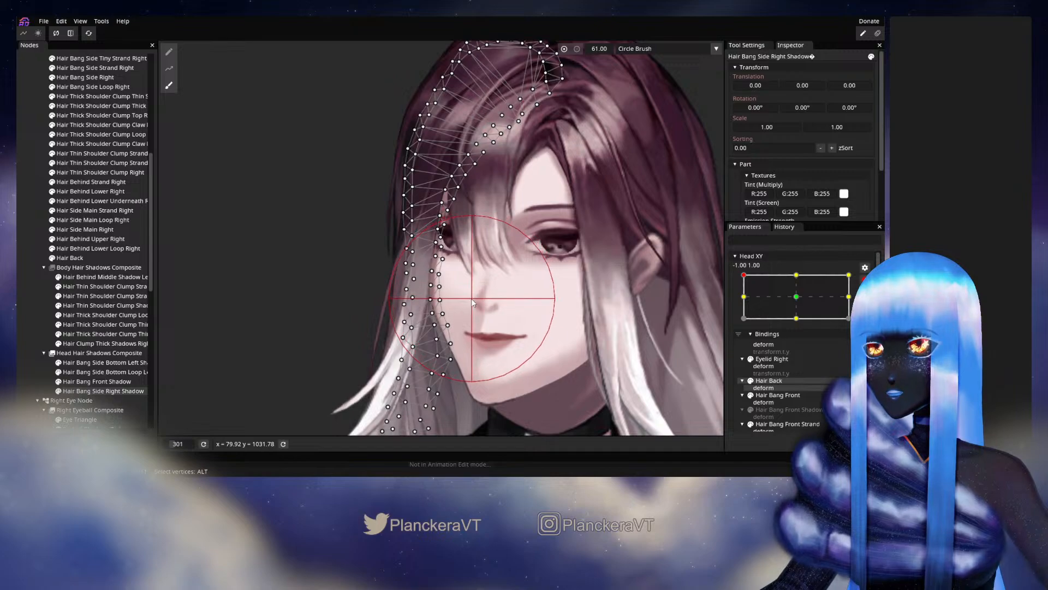
click(744, 296)
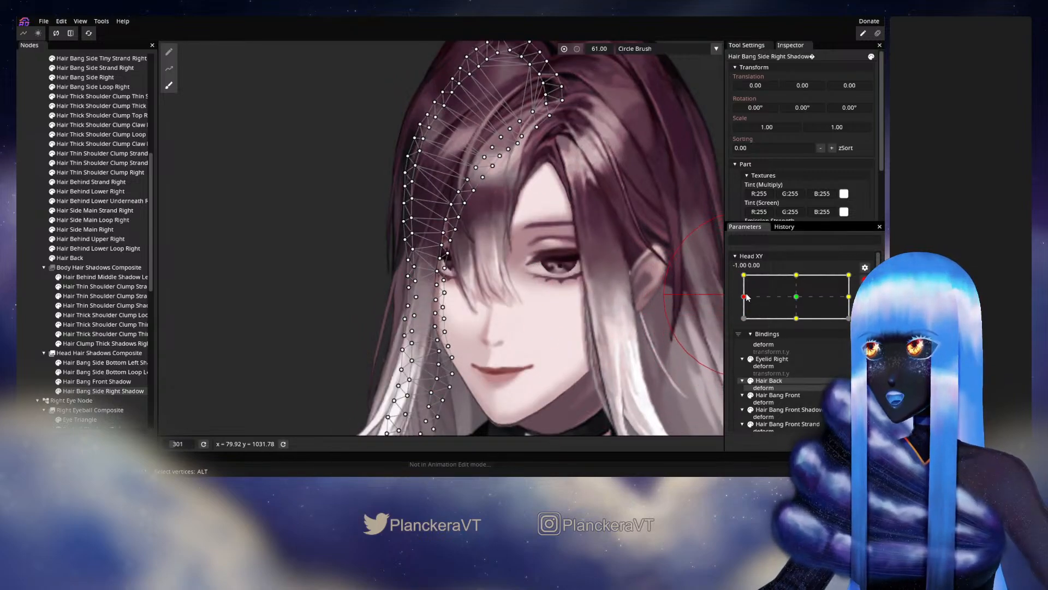
click(744, 275)
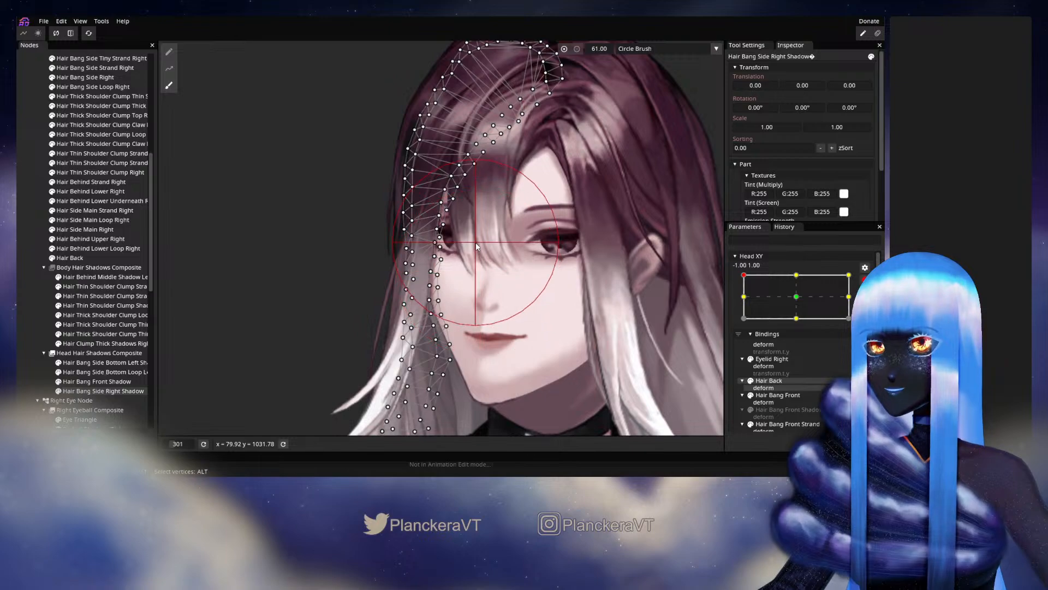
Nudge the Hair Bang Front Shadow mesh along the front bangs with the circle brush at Head XY -1.00 1.00
click(85, 382)
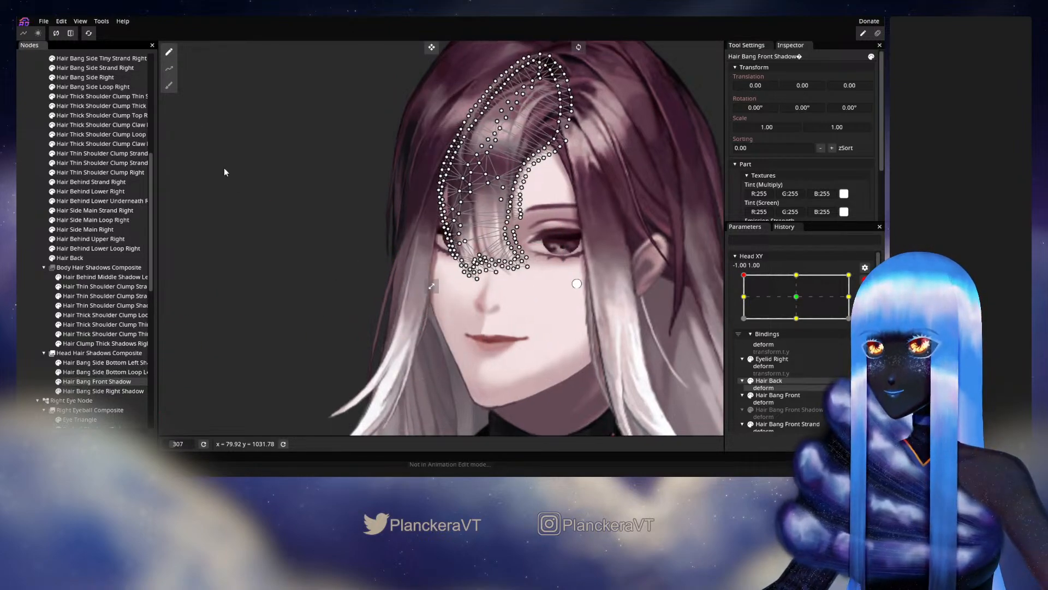
click(168, 85)
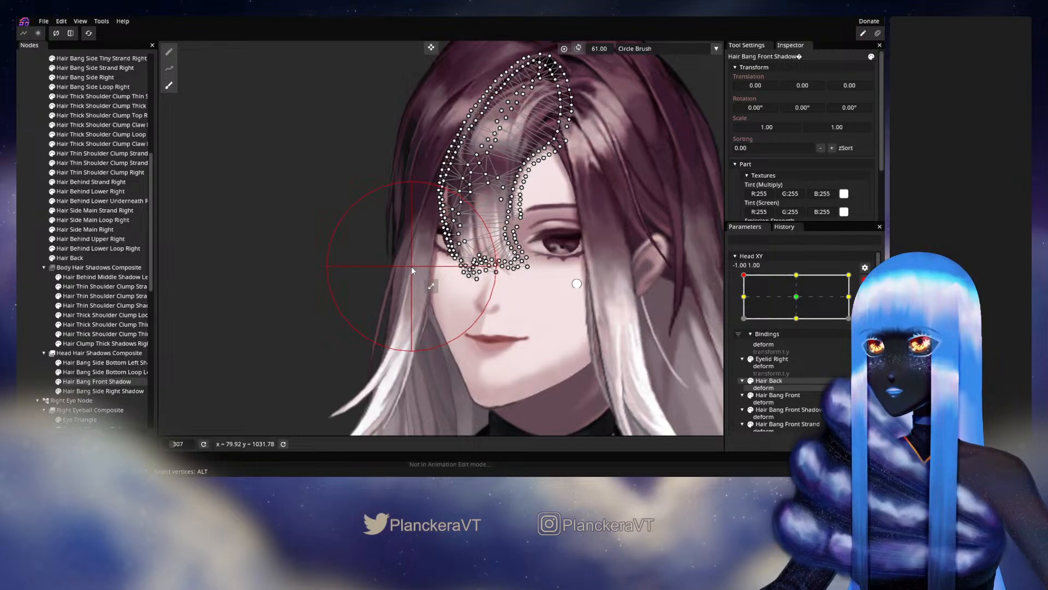
click(40, 307)
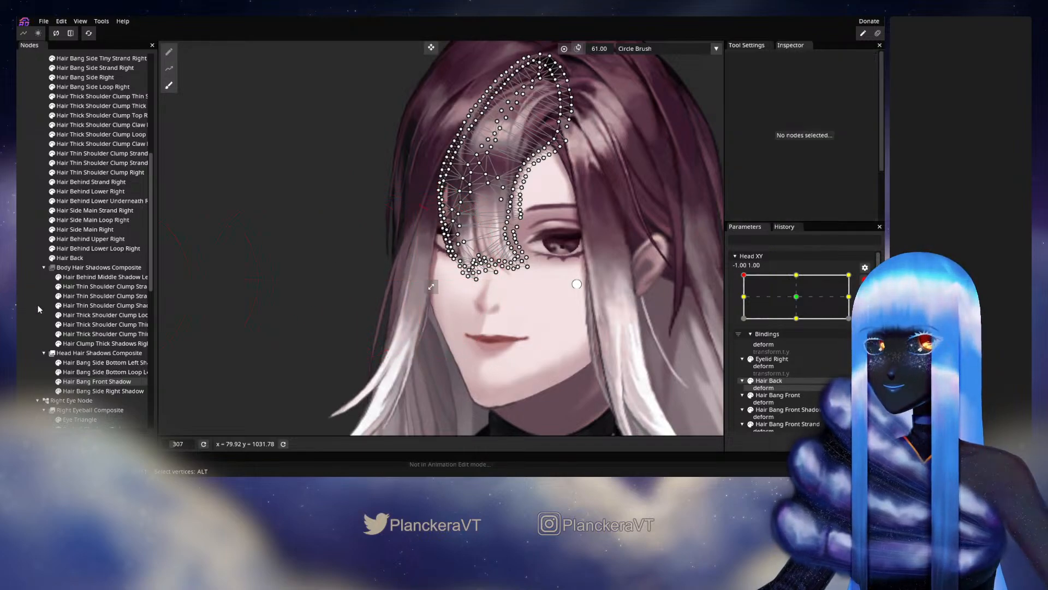
Stop keyframe editing and preview the face shadows by moving Head XY around -1.00 1.00
scroll(568, 332, down, 2)
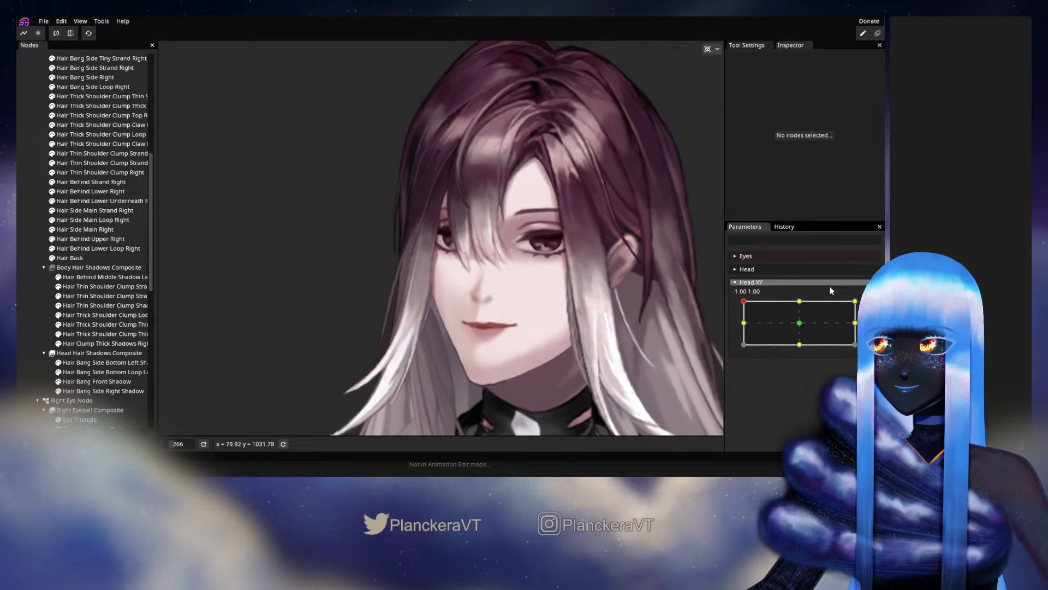
click(865, 279)
mouse_move(744, 301)
mouse_down()
mouse_move(741, 326)
mouse_move(743, 300)
mouse_up()
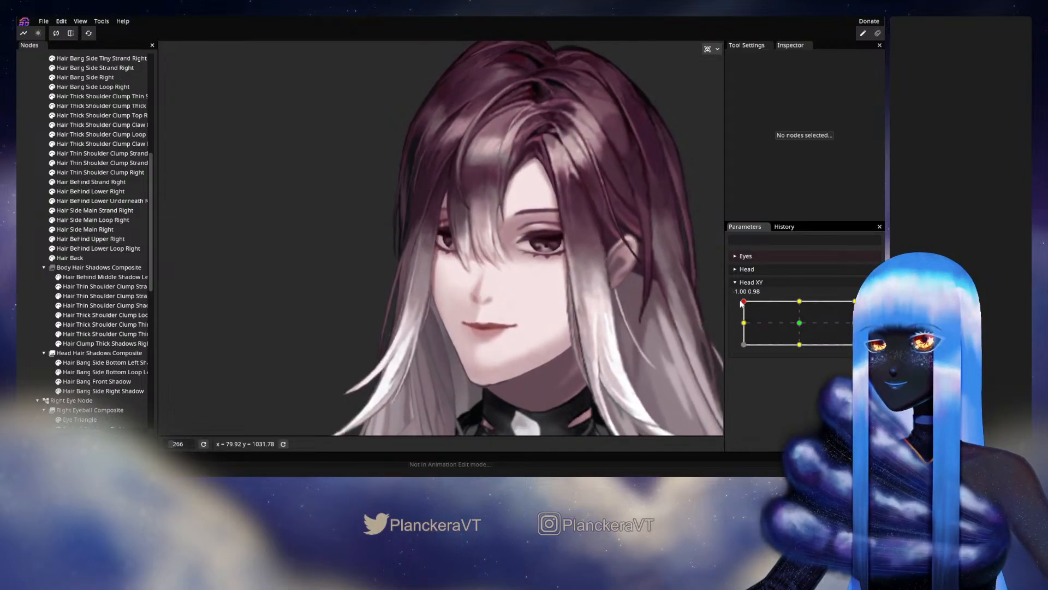
Push the Hair Bang Side Right Shadow mesh inward beside the temple with the circle brush at Head XY -1.00 1.00
scroll(421, 242, up, 5)
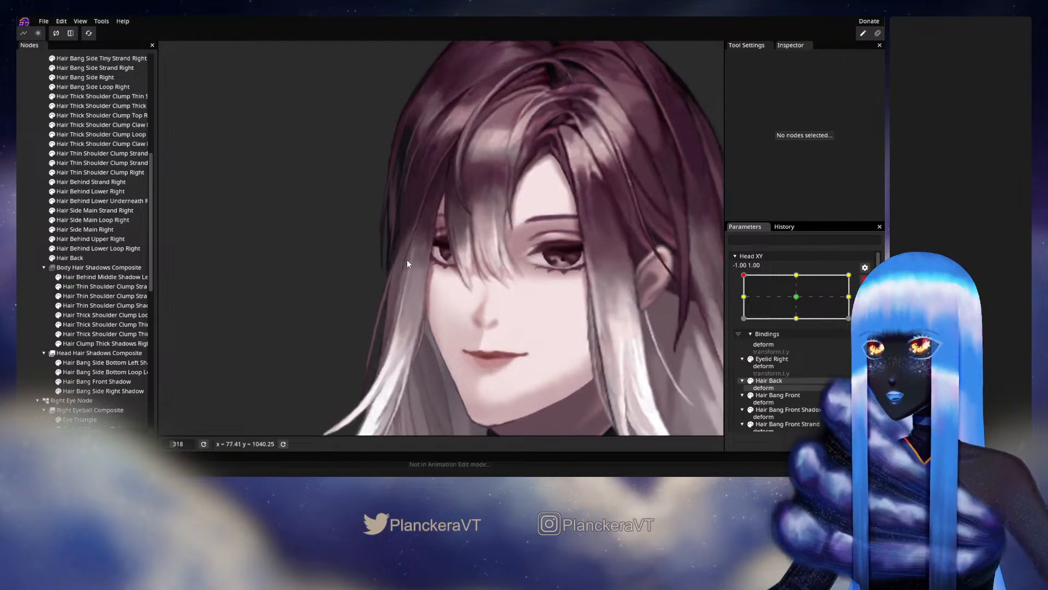
click(74, 388)
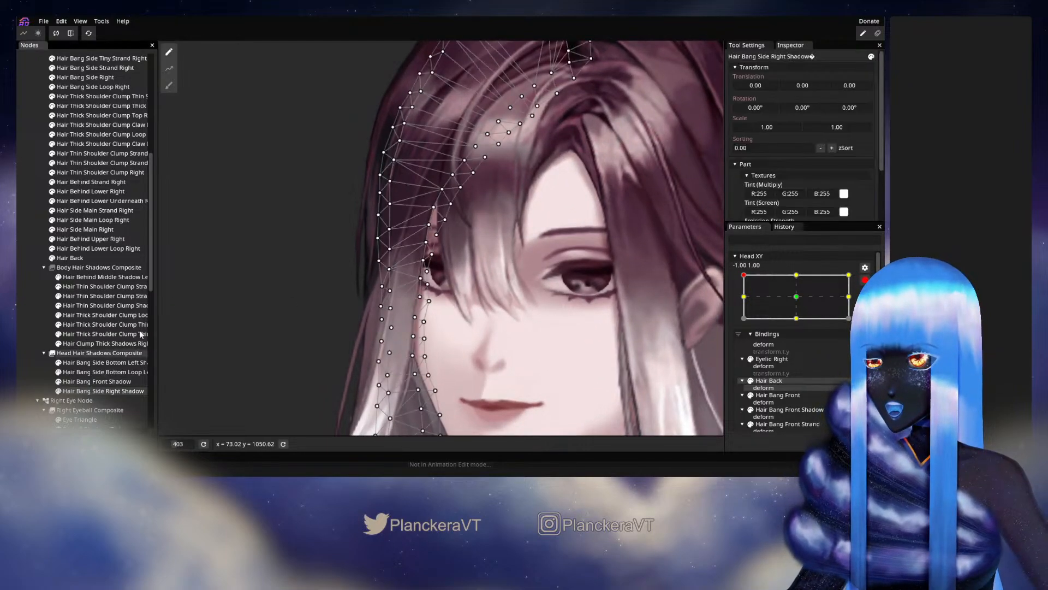
scroll(266, 239, up, 2)
click(169, 85)
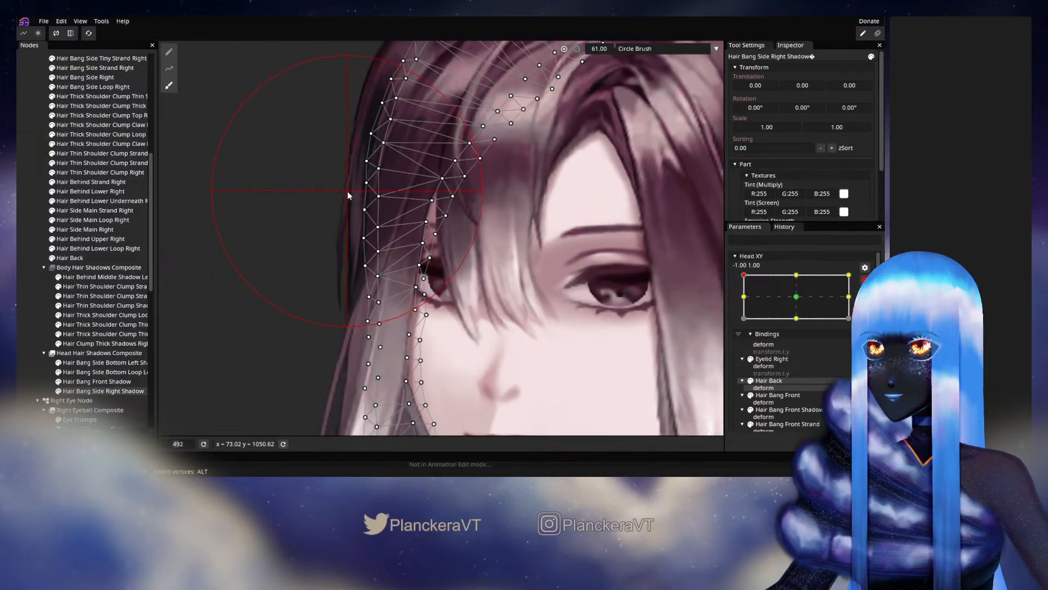
drag(347, 191, 355, 194)
Adjust individual Hair Bang Side Right Shadow vertices from the eye corner down along the cheek with the Vertex tool
click(168, 51)
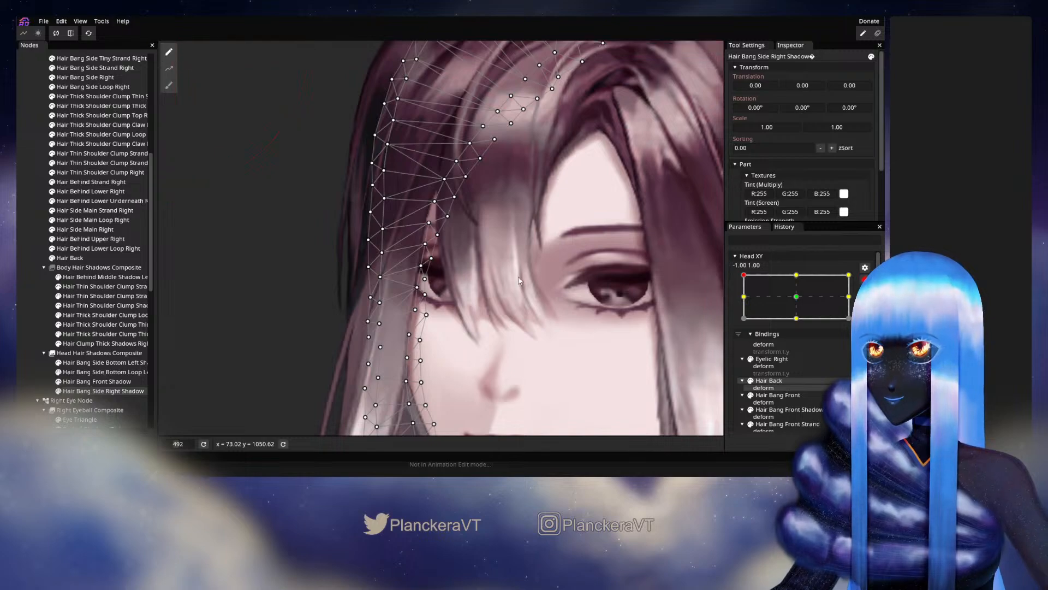
scroll(518, 280, up, 3)
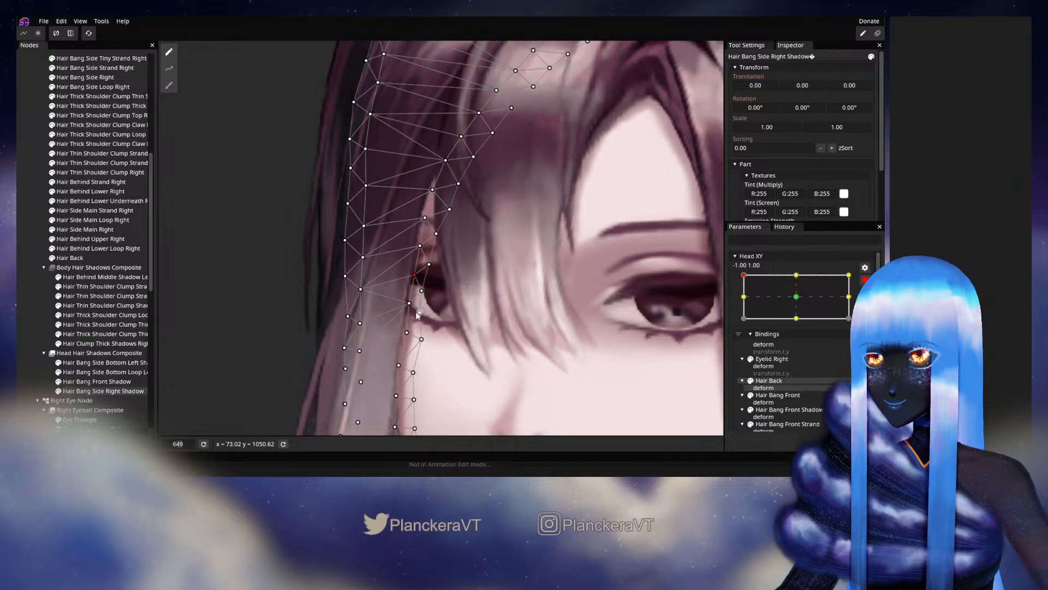
drag(420, 321, 483, 268)
click(483, 291)
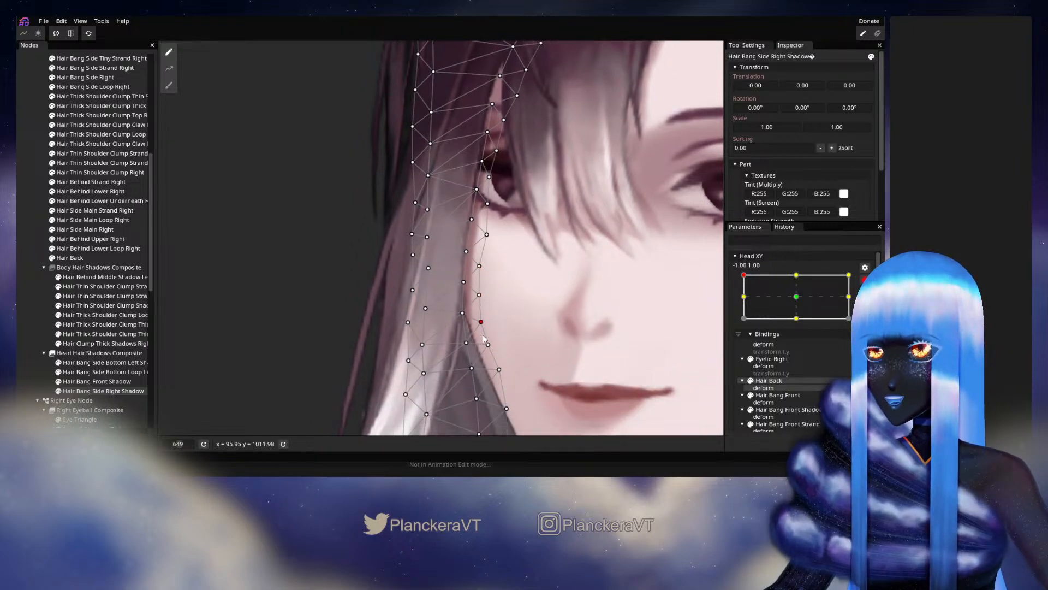
drag(490, 352, 475, 261)
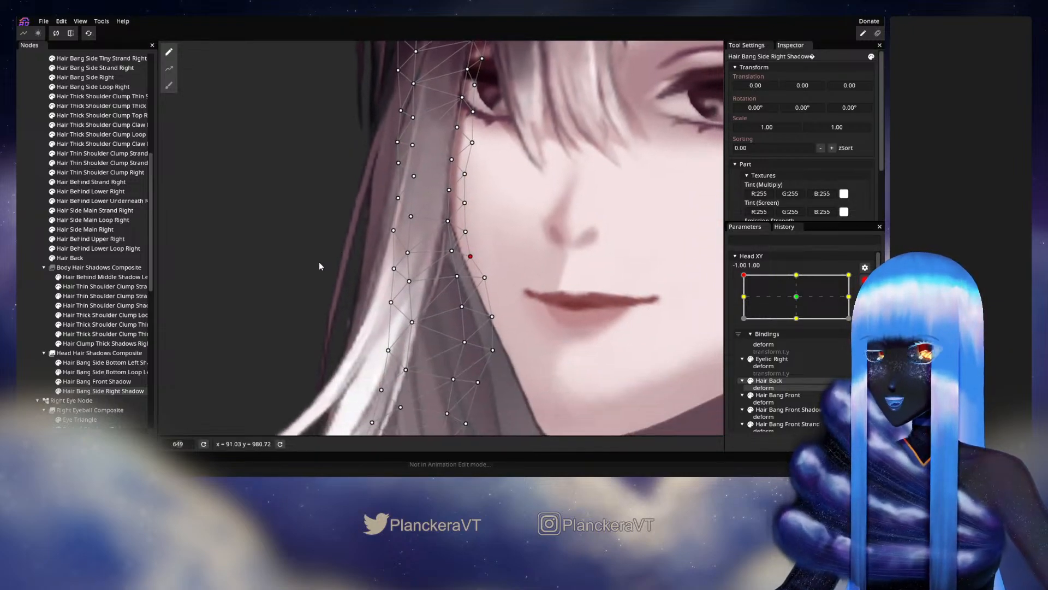
Brush the lower part of the Hair Bang Side Right Shadow mesh away from the cheek and jaw edge
click(169, 85)
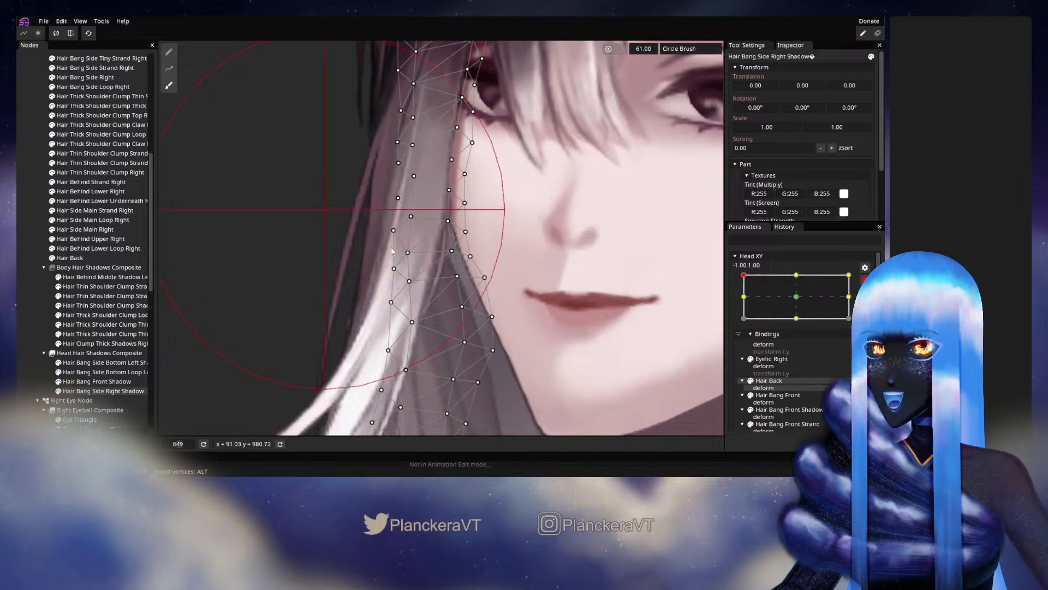
scroll(617, 232, down, 5)
mouse_move(603, 231)
mouse_down()
mouse_move(560, 205)
mouse_move(548, 228)
mouse_move(568, 251)
mouse_move(545, 247)
mouse_up()
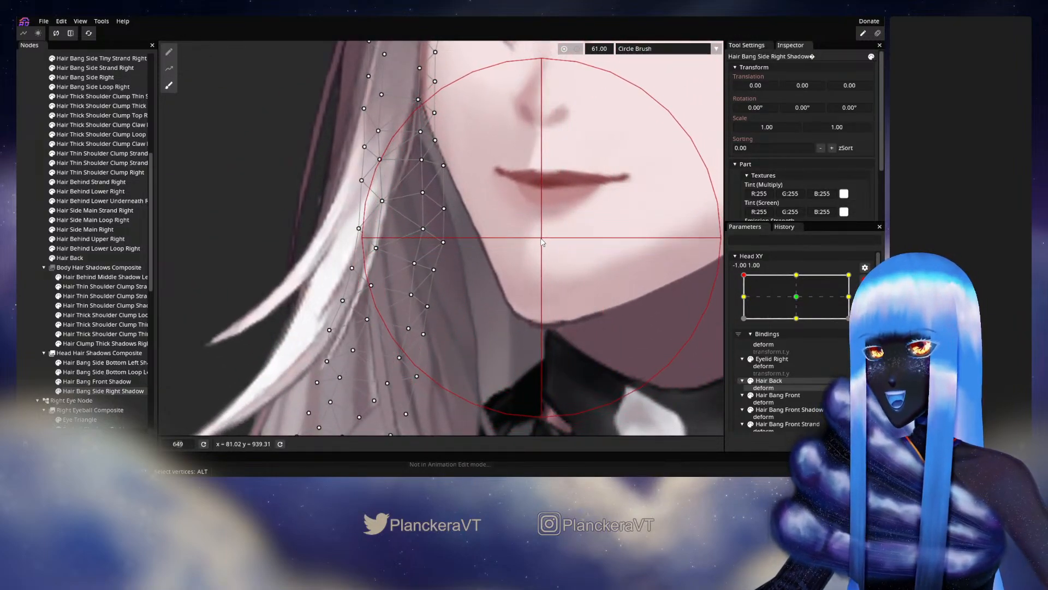
scroll(540, 241, up, 5)
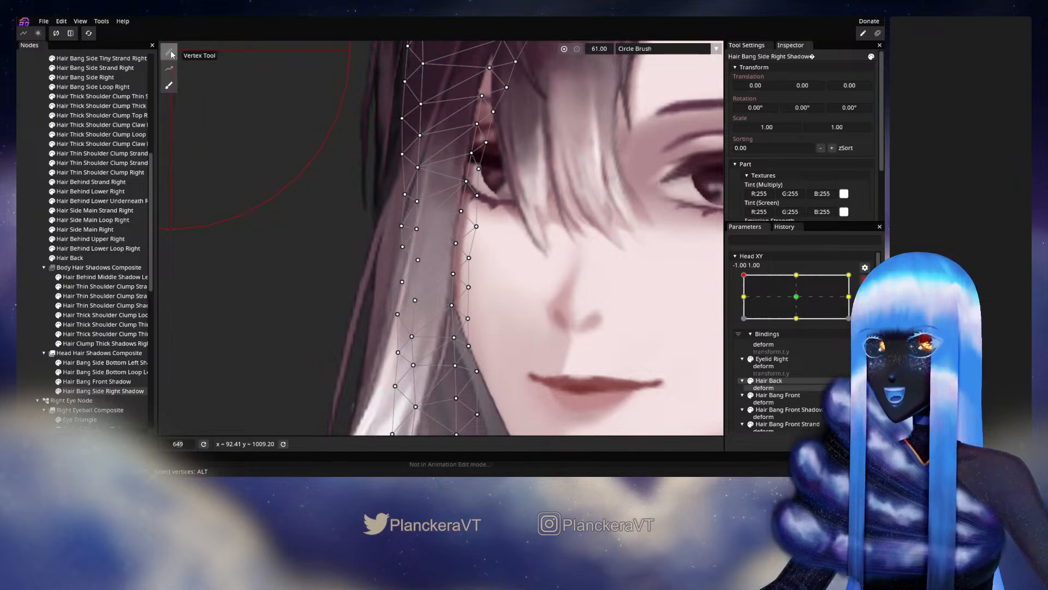
Fine-tune the inner-edge vertices of Hair Bang Side Right Shadow beside the cheek and outer eye corner, and deselect the mesh
click(171, 55)
scroll(482, 303, up, 2)
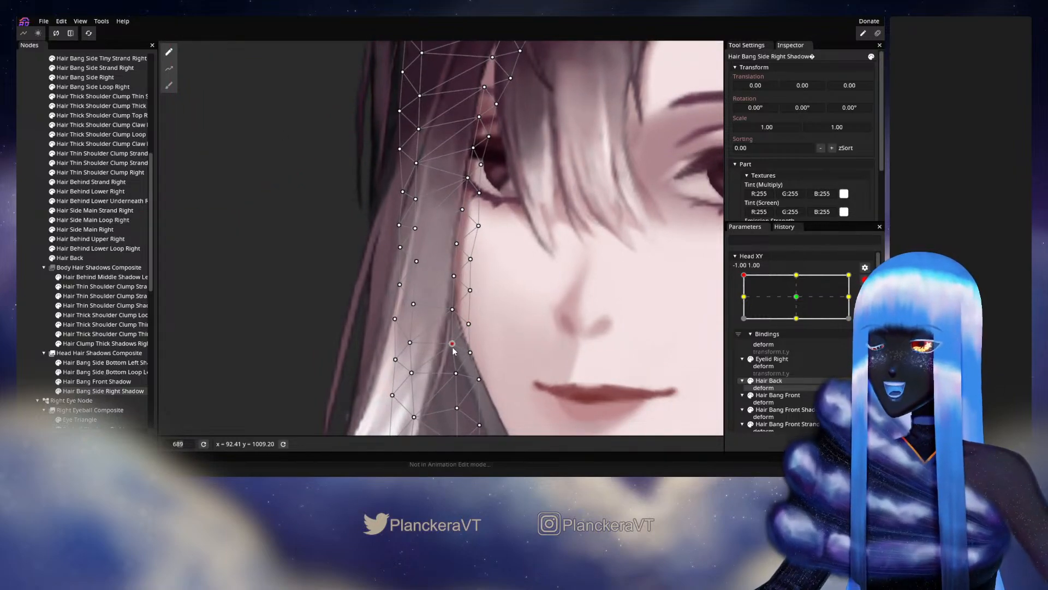
click(472, 289)
drag(474, 288, 471, 338)
click(453, 293)
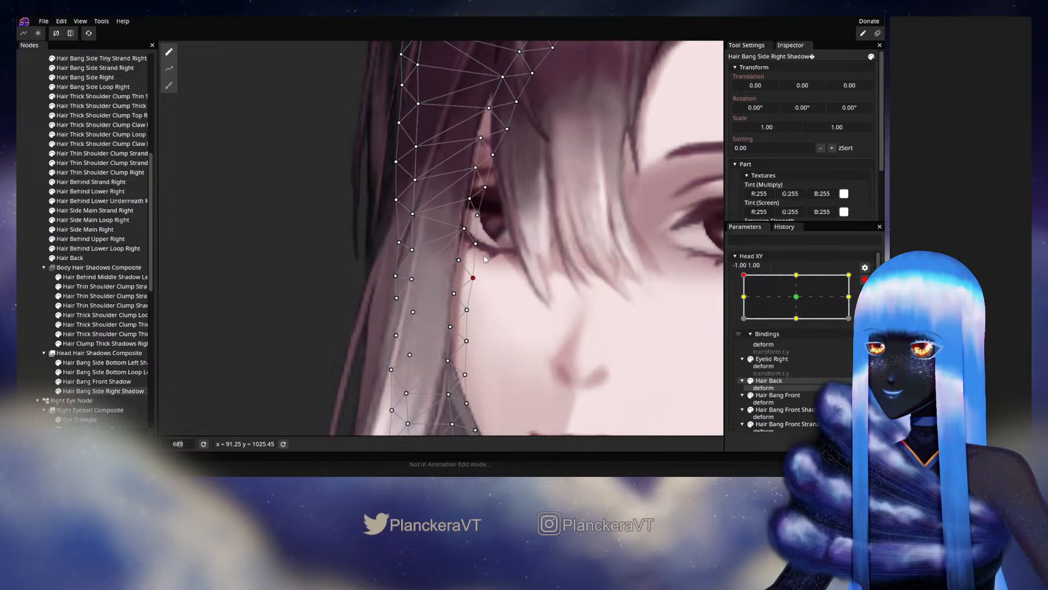
drag(484, 259, 477, 310)
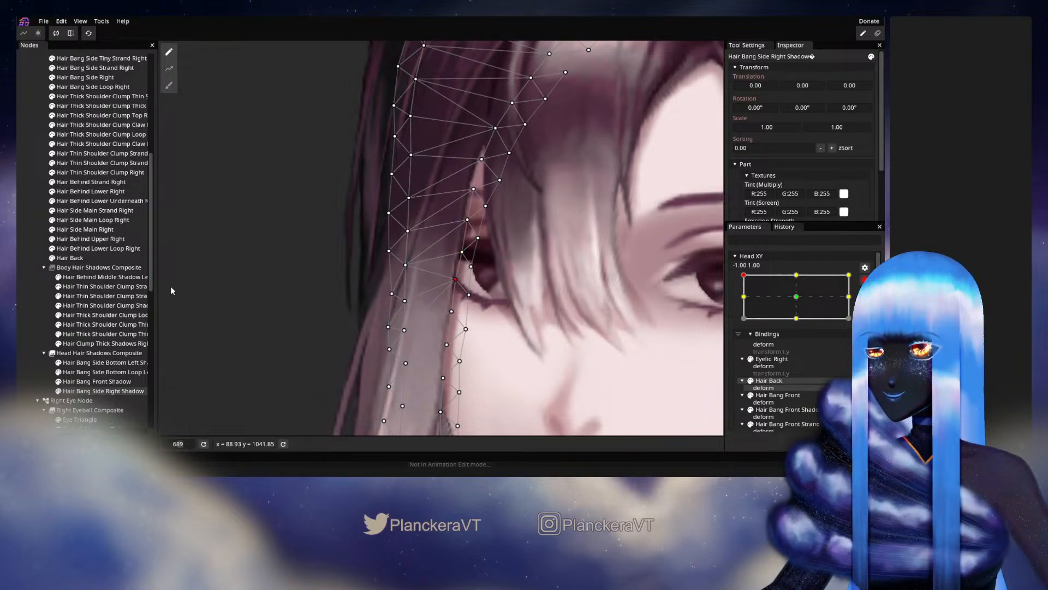
click(542, 294)
Stop keyframe editing and check the side bang shadow while moving Head XY near the -1.00 1.00 corner
scroll(552, 290, down, 5)
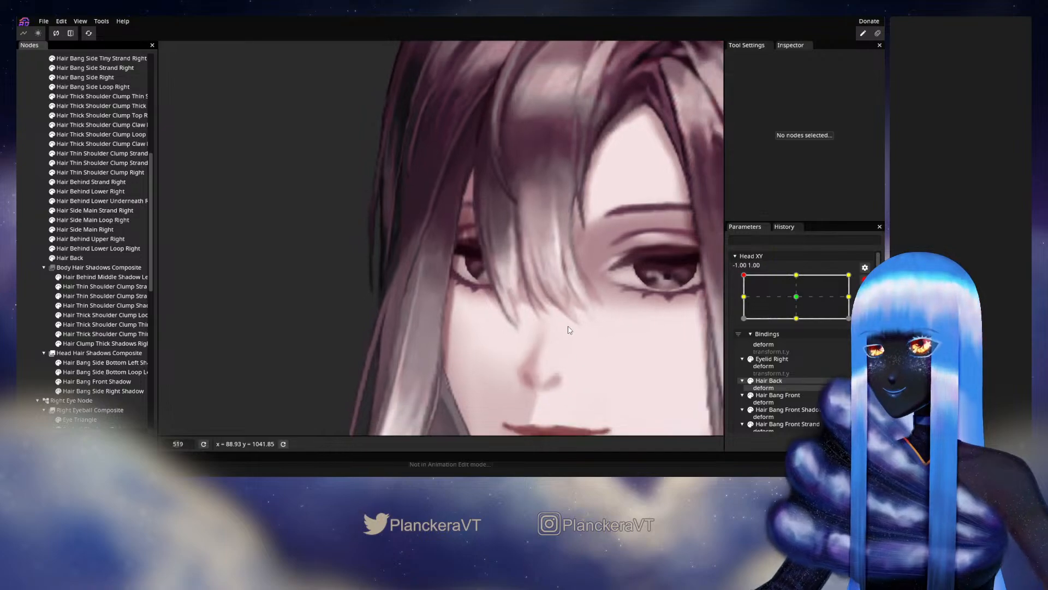
scroll(573, 322, down, 5)
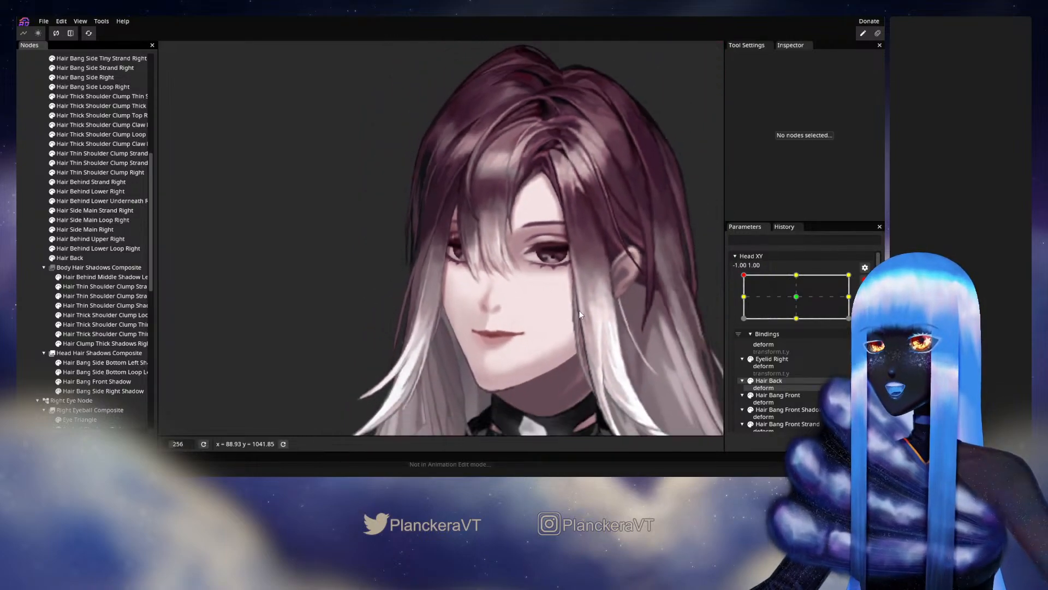
click(865, 279)
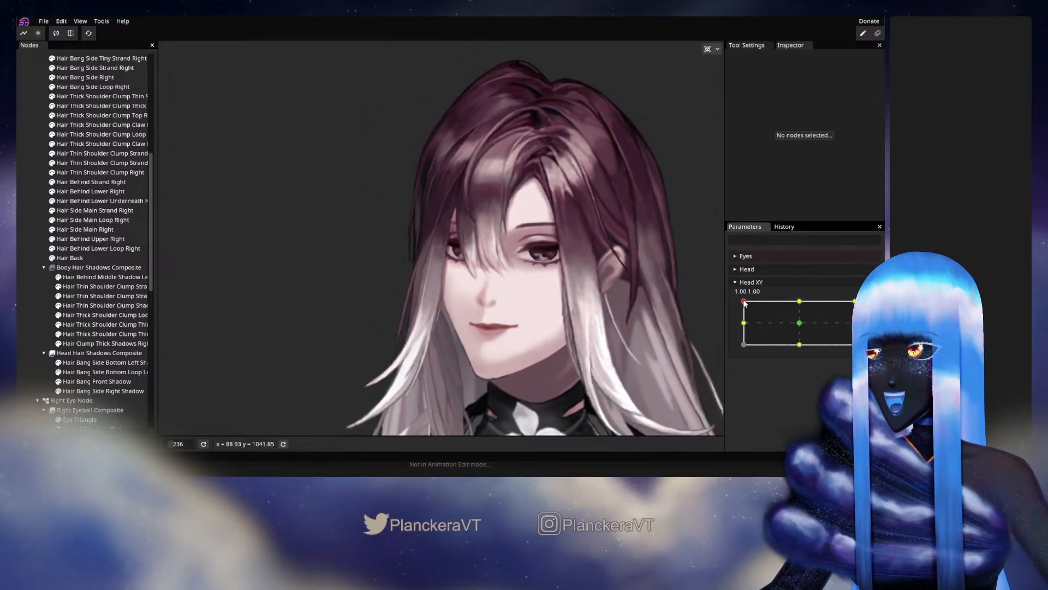
mouse_move(744, 302)
mouse_down()
mouse_move(791, 308)
mouse_move(801, 324)
mouse_move(737, 316)
mouse_move(732, 301)
mouse_up()
Deform the outer edge of the Hair Bang Front Shadow mesh near the eye with the circle brush at Head XY -1.00 1.00
scroll(356, 304, up, 3)
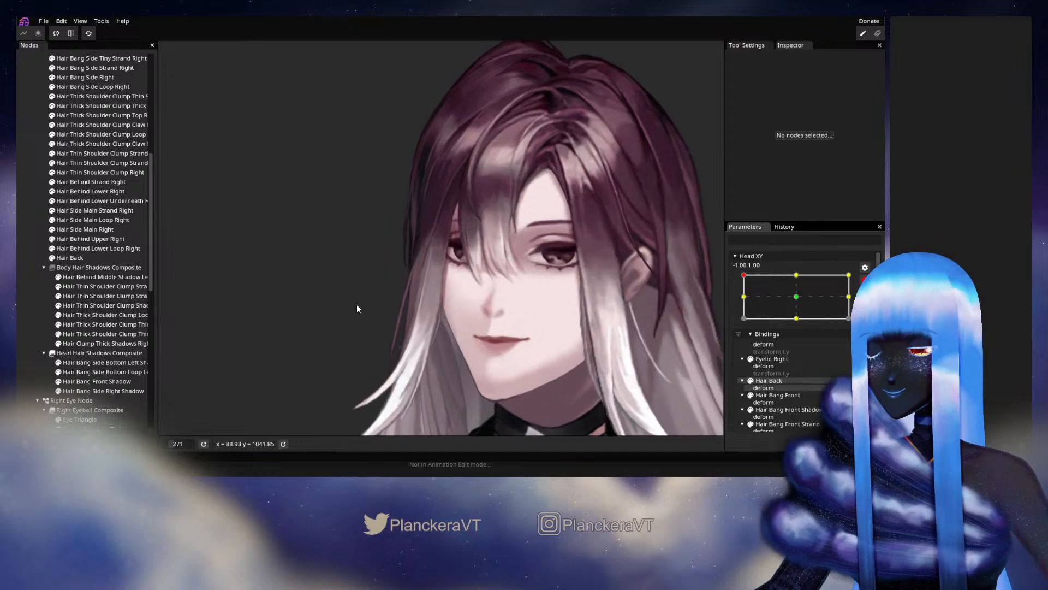
scroll(357, 305, up, 4)
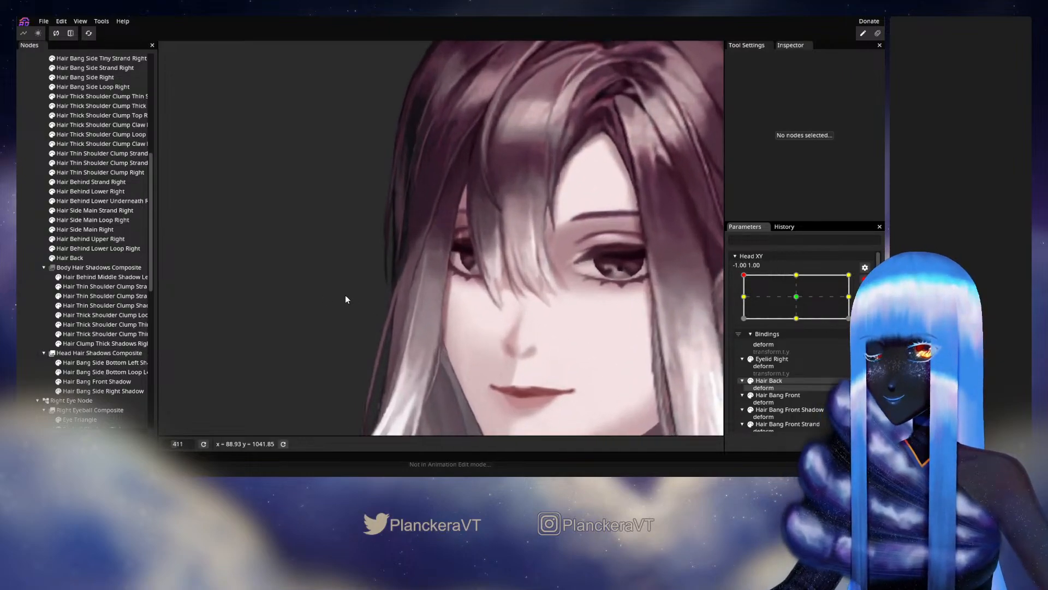
click(104, 381)
scroll(322, 279, up, 2)
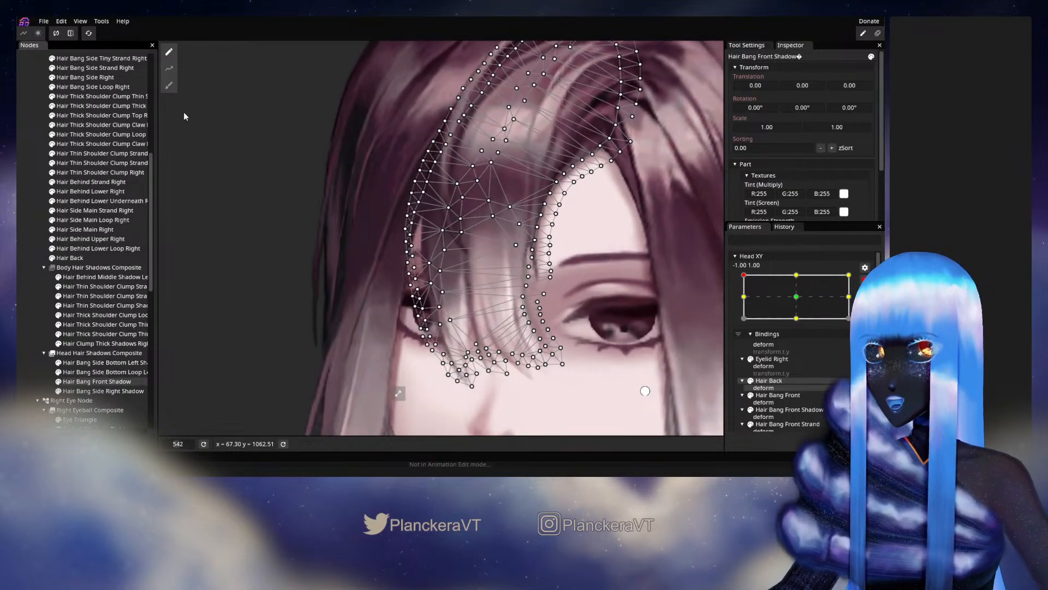
click(171, 90)
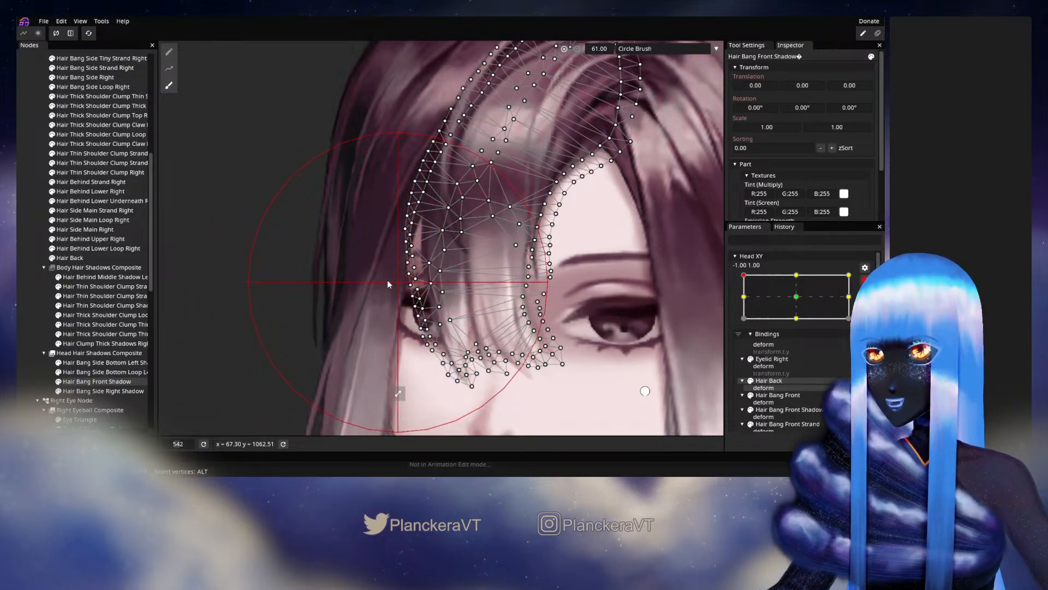
click(170, 55)
click(169, 85)
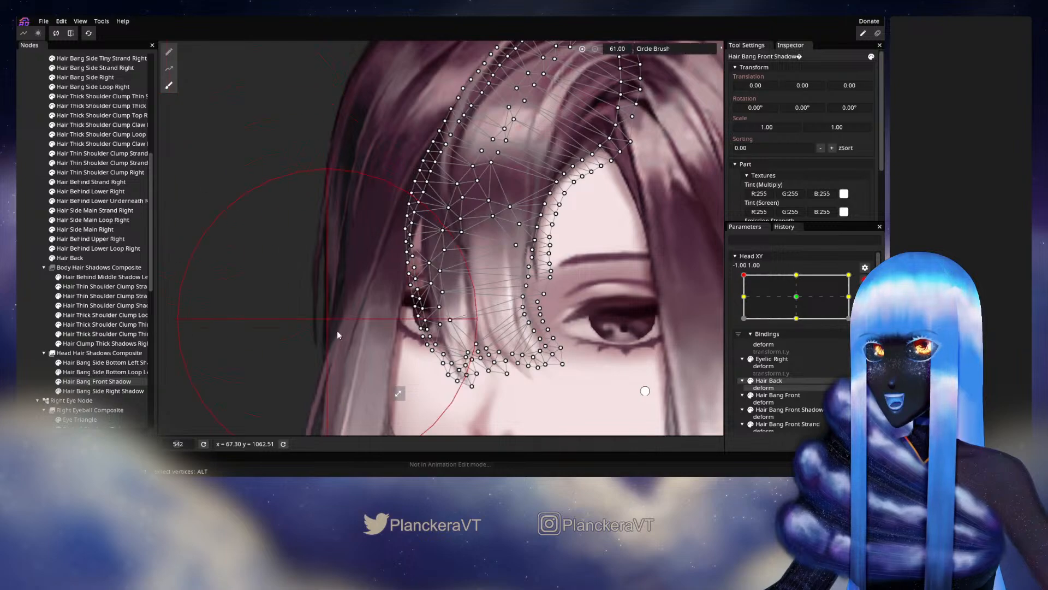
drag(336, 330, 361, 297)
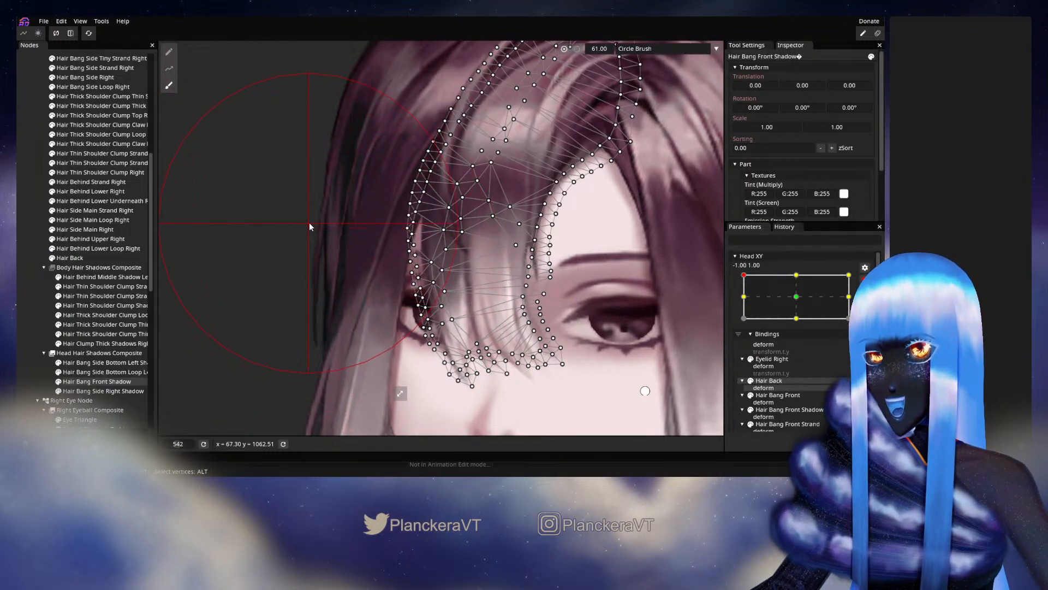
click(35, 279)
Leave keyframe editing and preview the front bang shadow around Head XY -1.00 1.00
scroll(533, 303, down, 4)
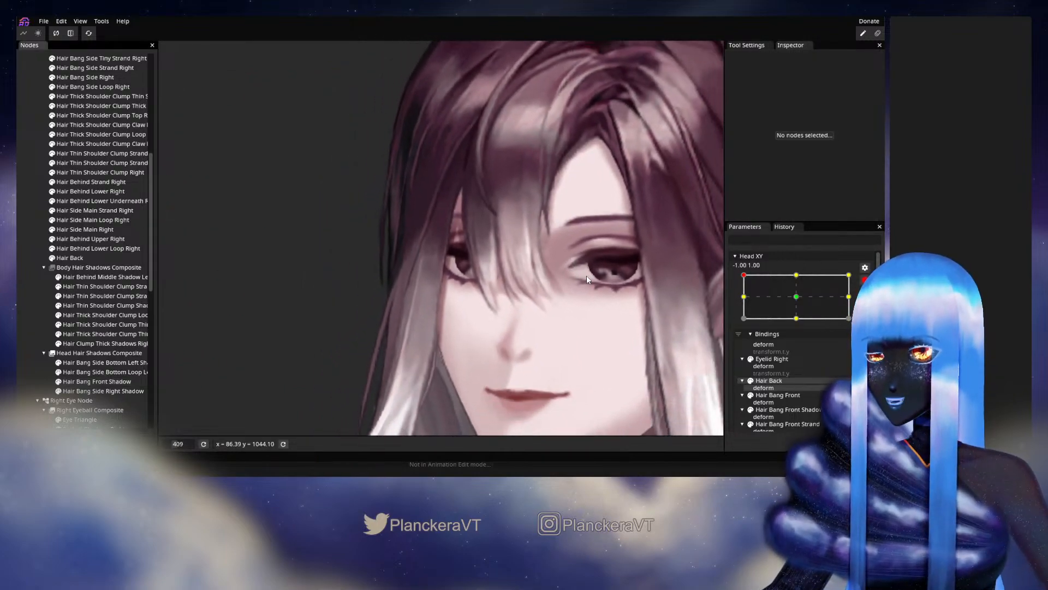
click(865, 279)
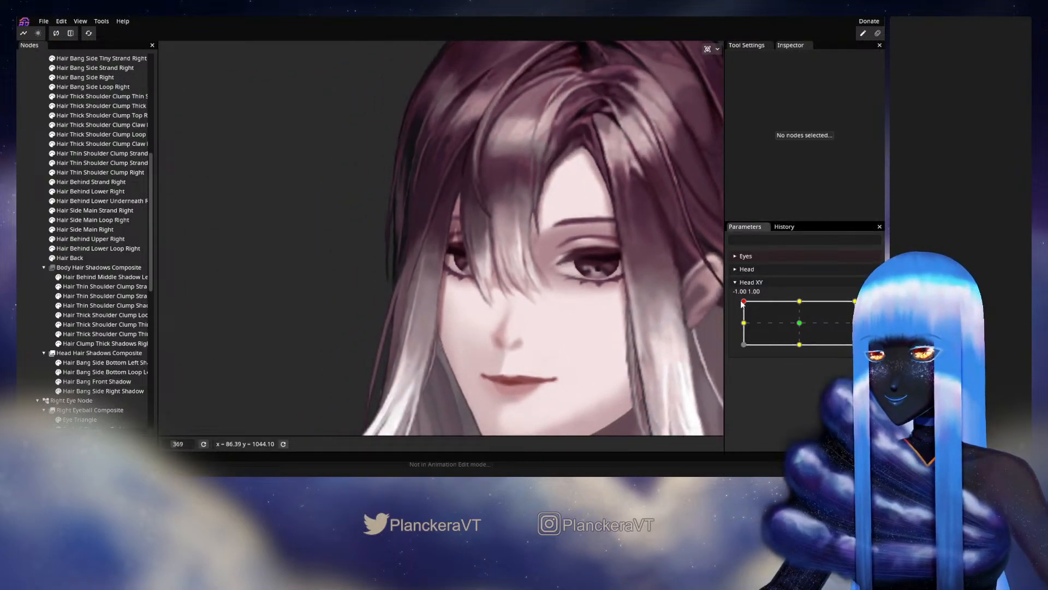
mouse_move(742, 304)
mouse_down()
mouse_move(742, 326)
mouse_move(737, 302)
mouse_move(780, 294)
mouse_move(745, 300)
mouse_move(786, 319)
mouse_move(744, 300)
mouse_up()
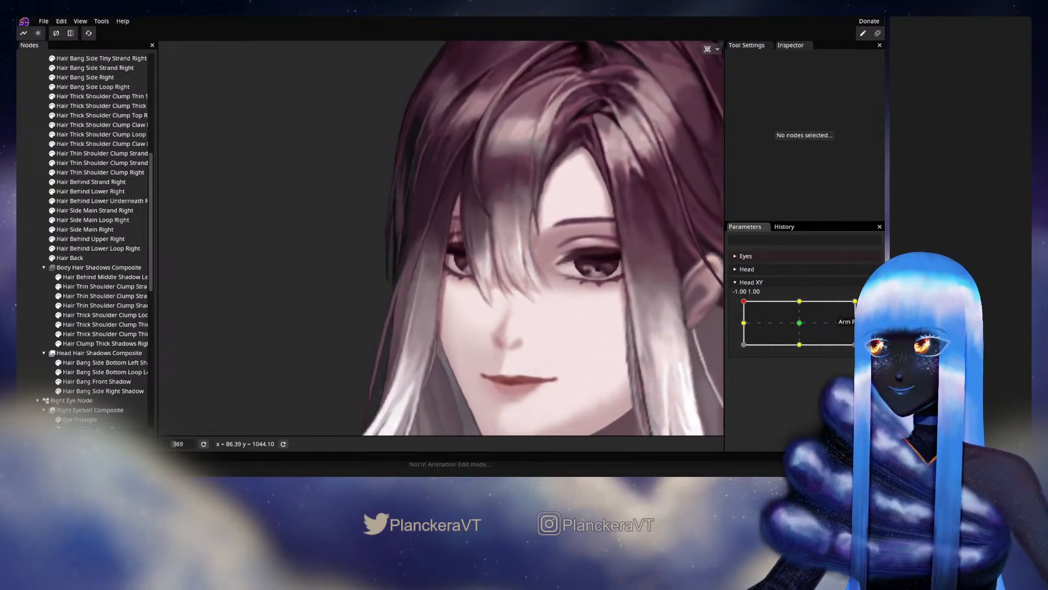
Shift the upper outer edge of Hair Bang Side Right Shadow slightly inward with the circle brush, and deselect the mesh
click(107, 382)
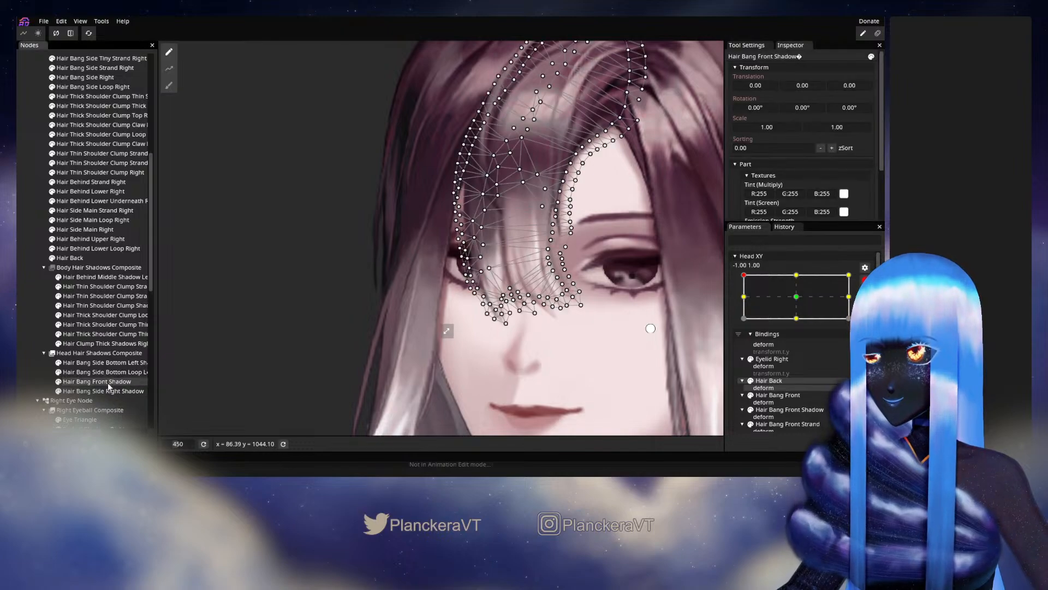
click(103, 391)
scroll(265, 277, up, 2)
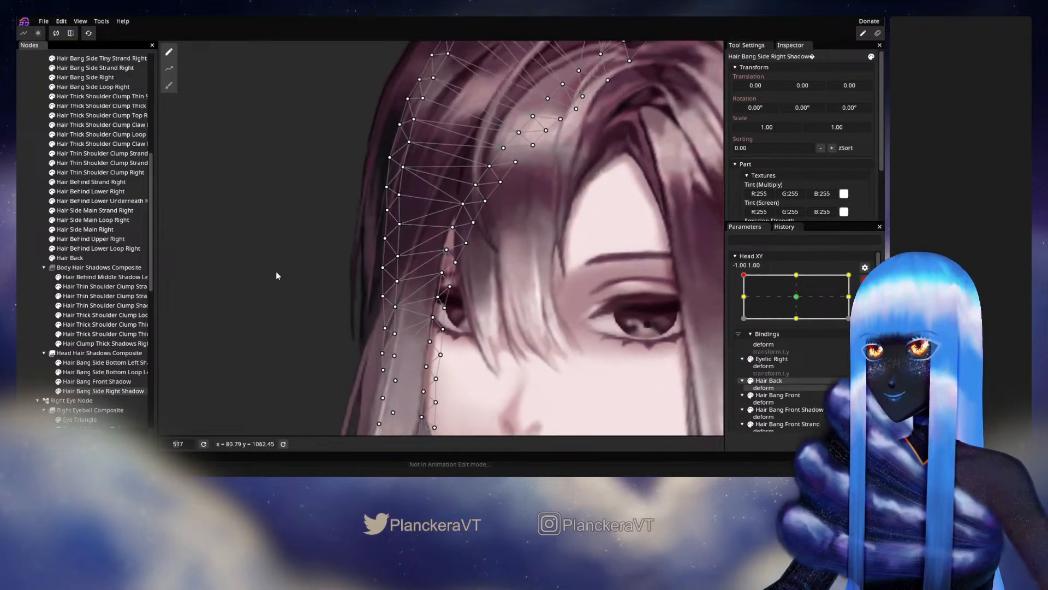
click(169, 85)
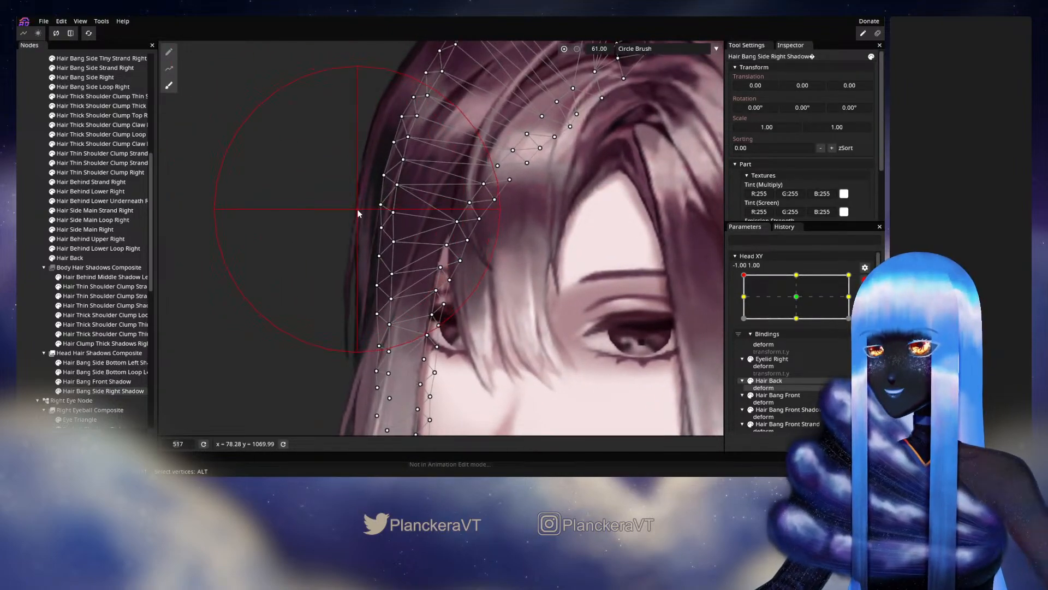
drag(357, 210, 361, 210)
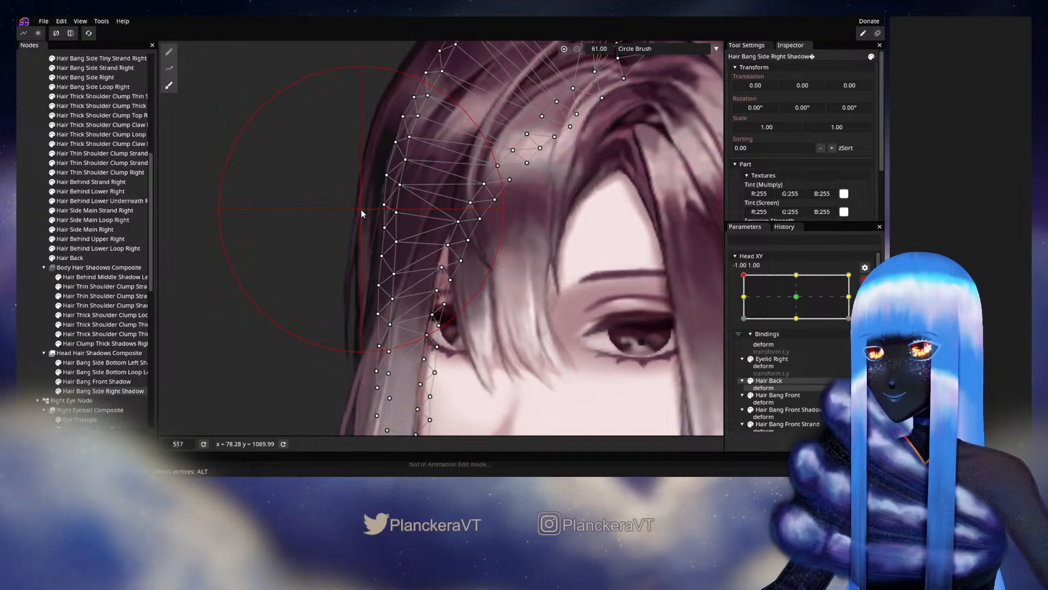
click(296, 323)
scroll(507, 299, down, 5)
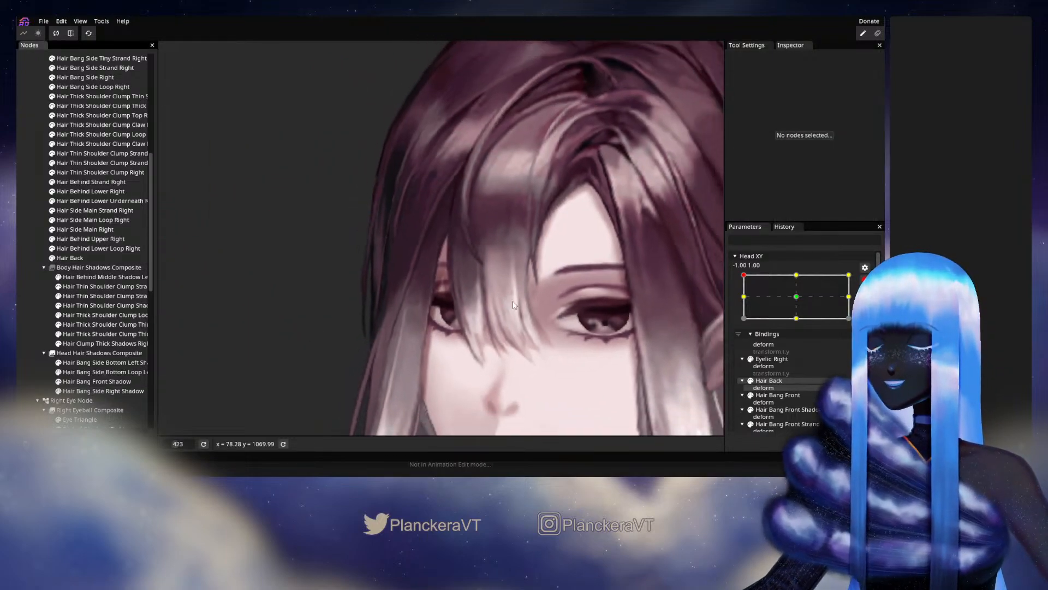
Stop keyframe editing and preview the bang shadows while moving Head XY around the -1.00 1.00 corner
scroll(517, 308, down, 5)
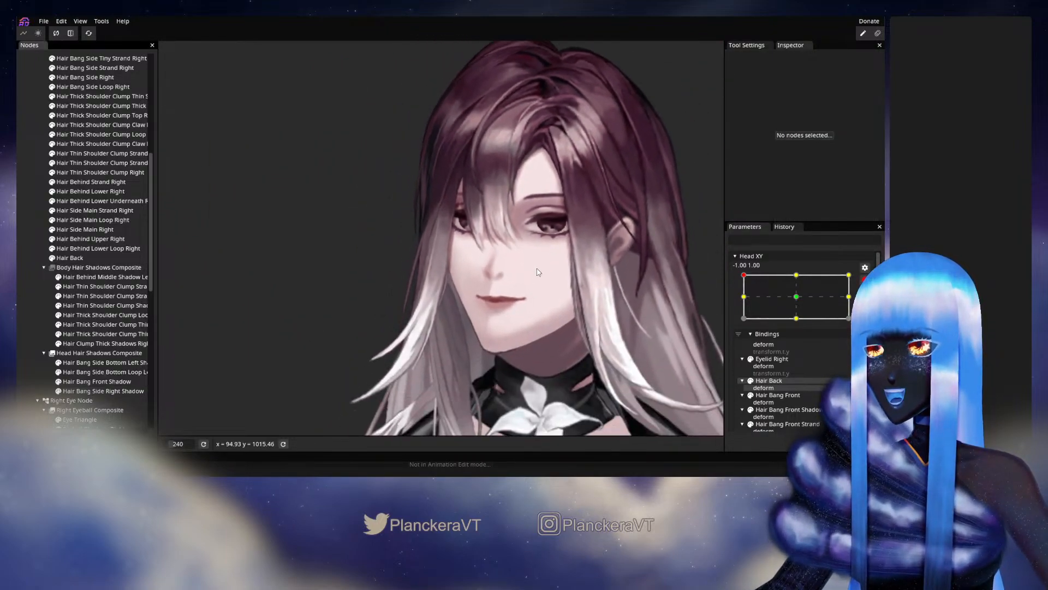
drag(582, 303, 576, 309)
click(863, 281)
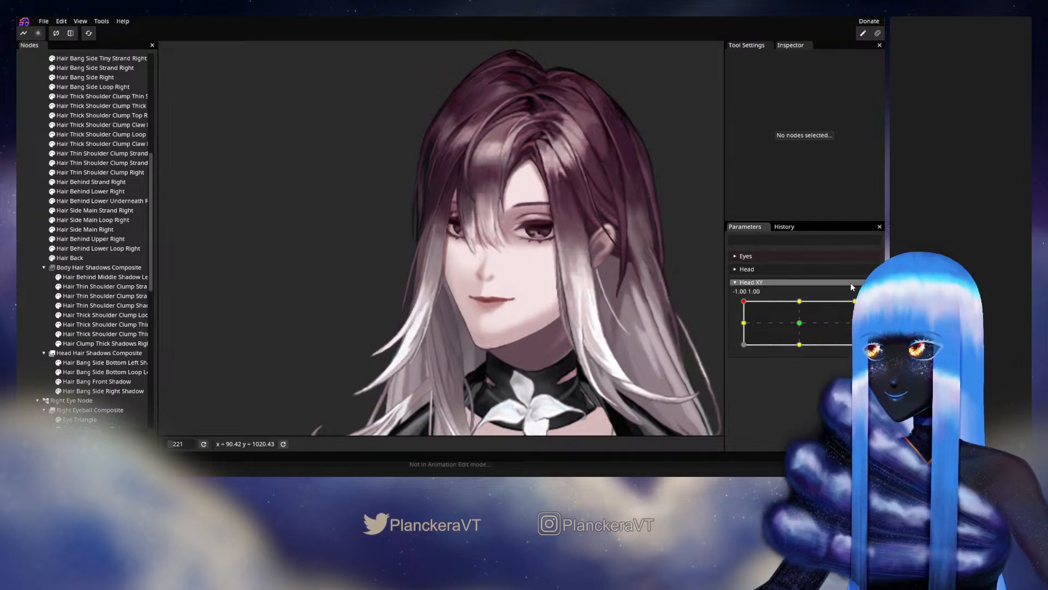
mouse_move(744, 301)
mouse_down()
mouse_move(778, 317)
mouse_move(733, 302)
mouse_move(728, 323)
mouse_move(729, 293)
mouse_move(790, 304)
mouse_move(752, 300)
mouse_move(801, 327)
mouse_move(748, 301)
mouse_up()
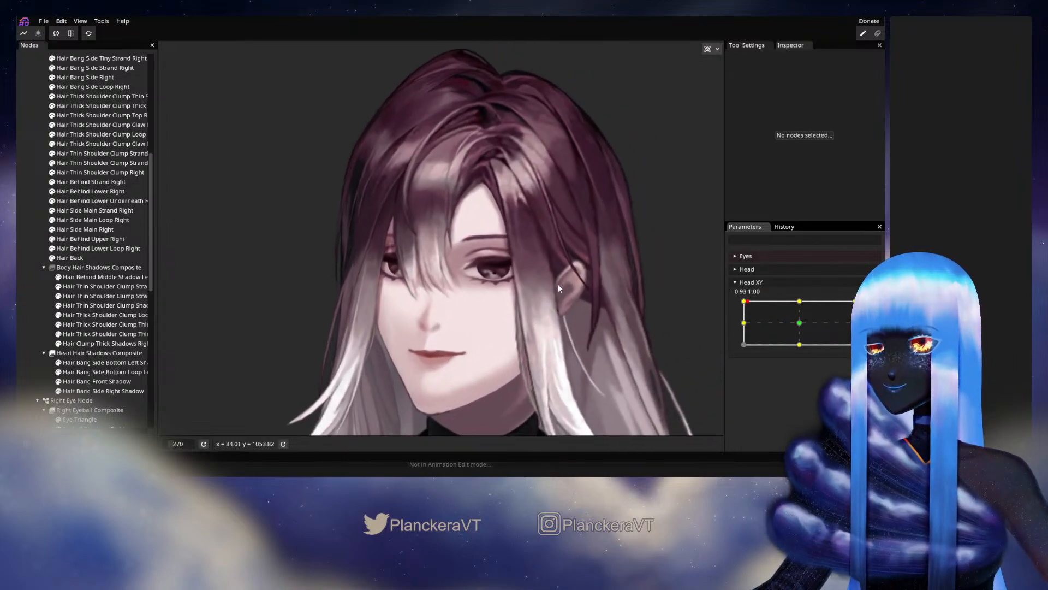
scroll(557, 289, down, 1)
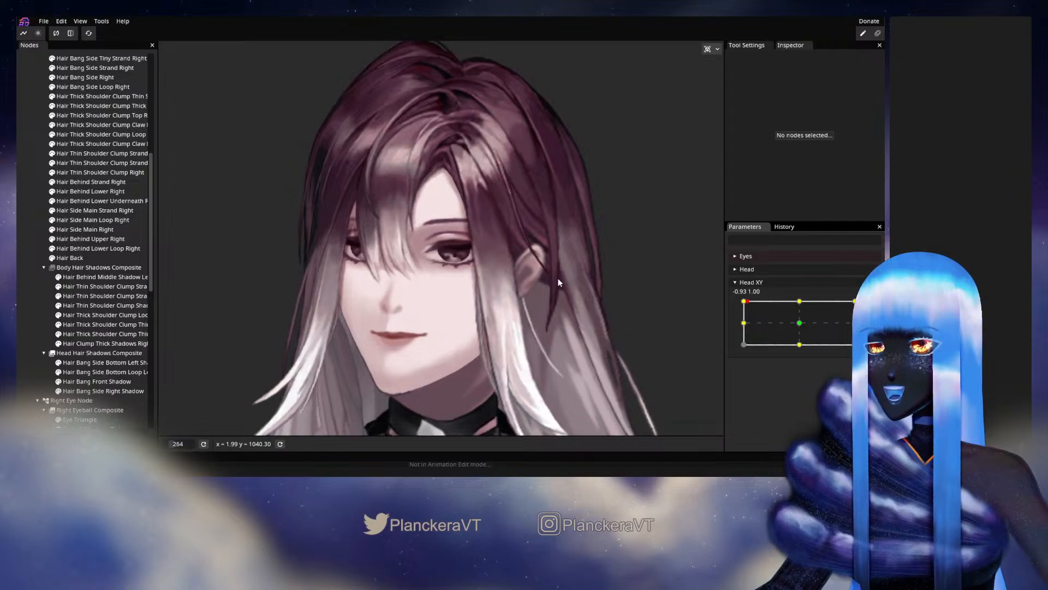
drag(763, 313, 737, 294)
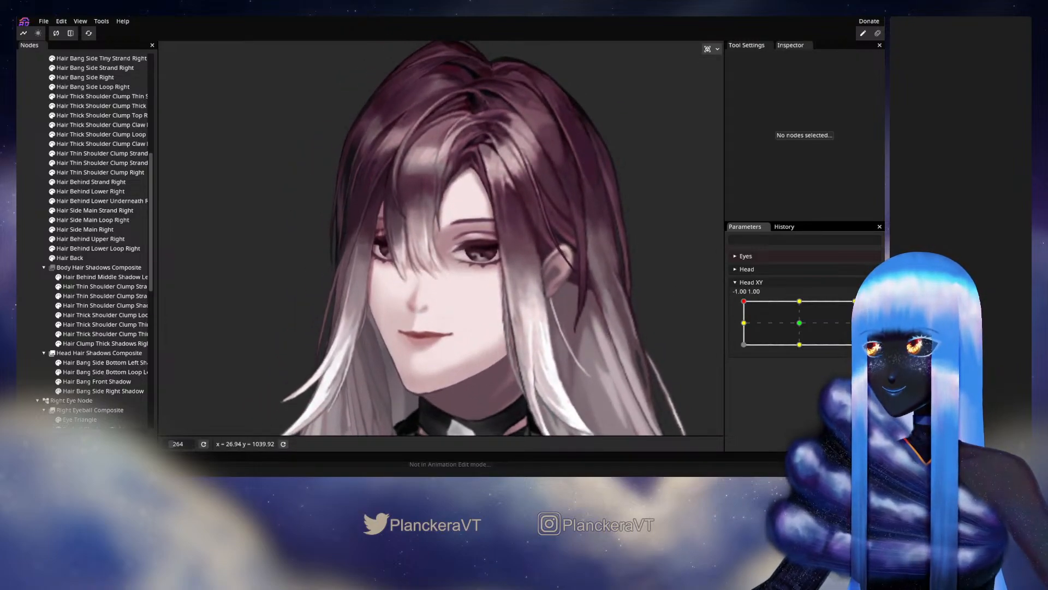
Nudge the lower tips of the Hair Bang Front Shadow mesh slightly down and outward with the circle brush, and deselect the mesh
click(87, 382)
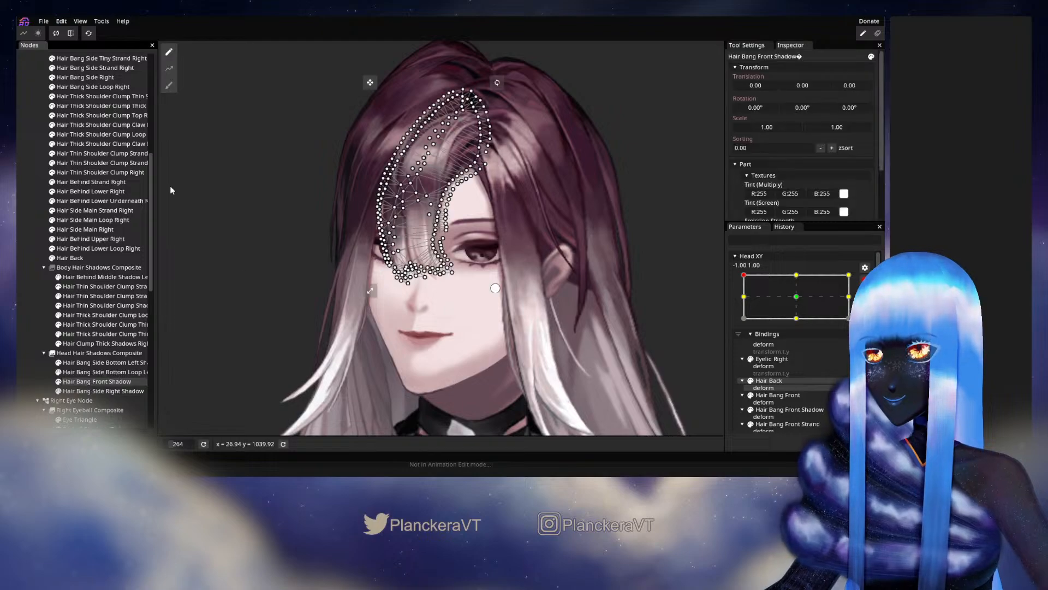
click(168, 84)
scroll(459, 295, up, 3)
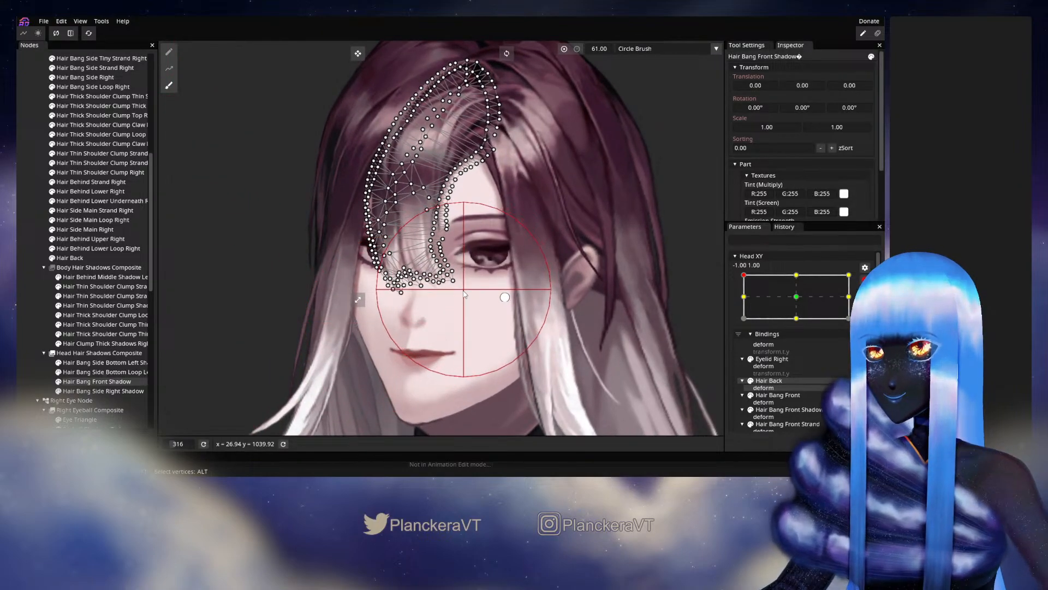
drag(417, 307, 409, 314)
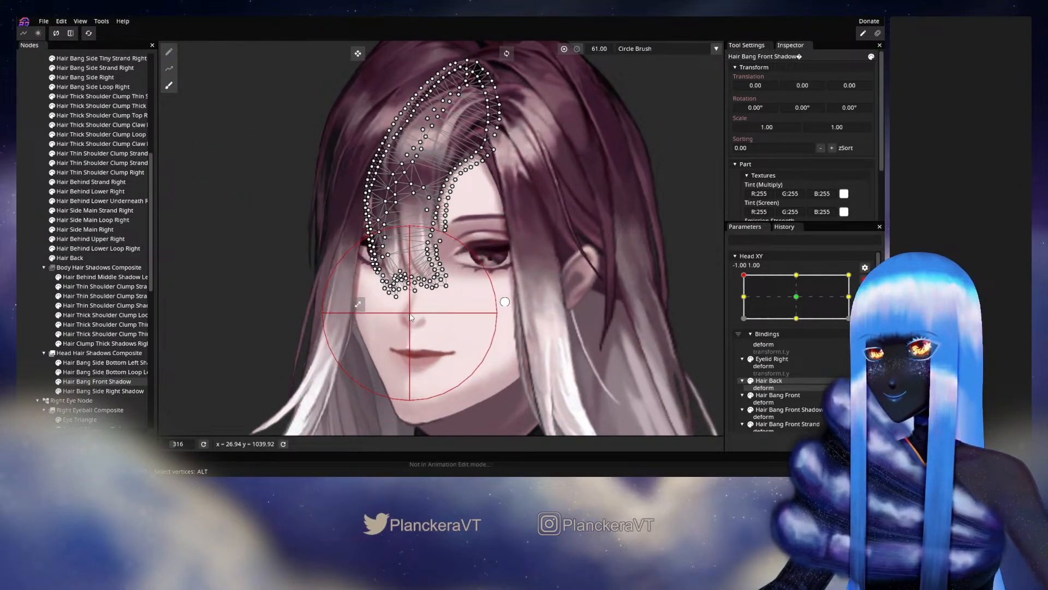
click(47, 286)
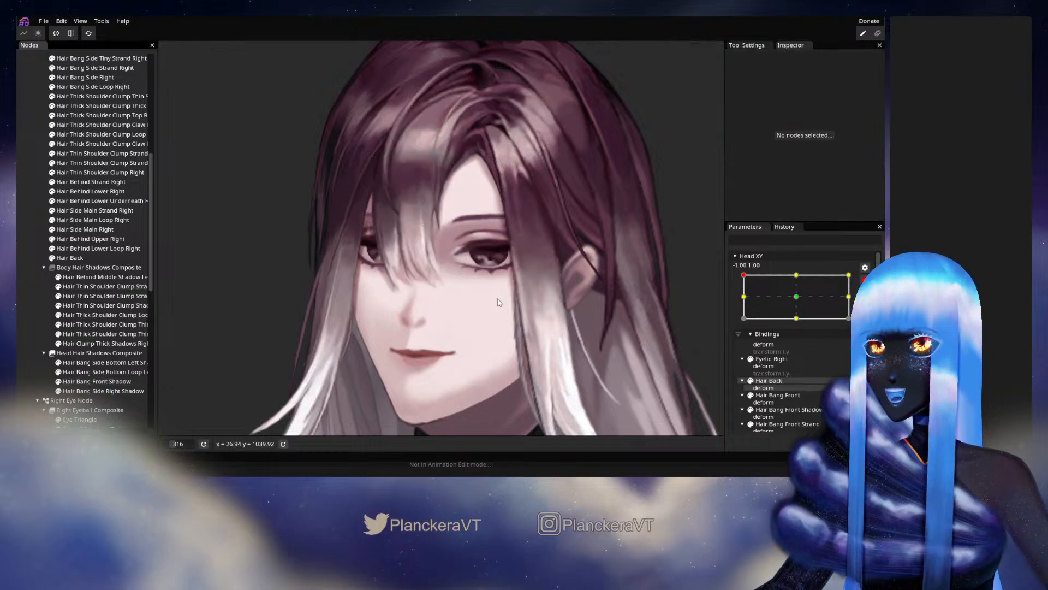
Shift the inner lower tip of Hair Bang Front Shadow slightly outward with the circle brush, and preview the Head XY -1.00 1.00 pose
scroll(492, 311, down, 1)
scroll(494, 313, up, 3)
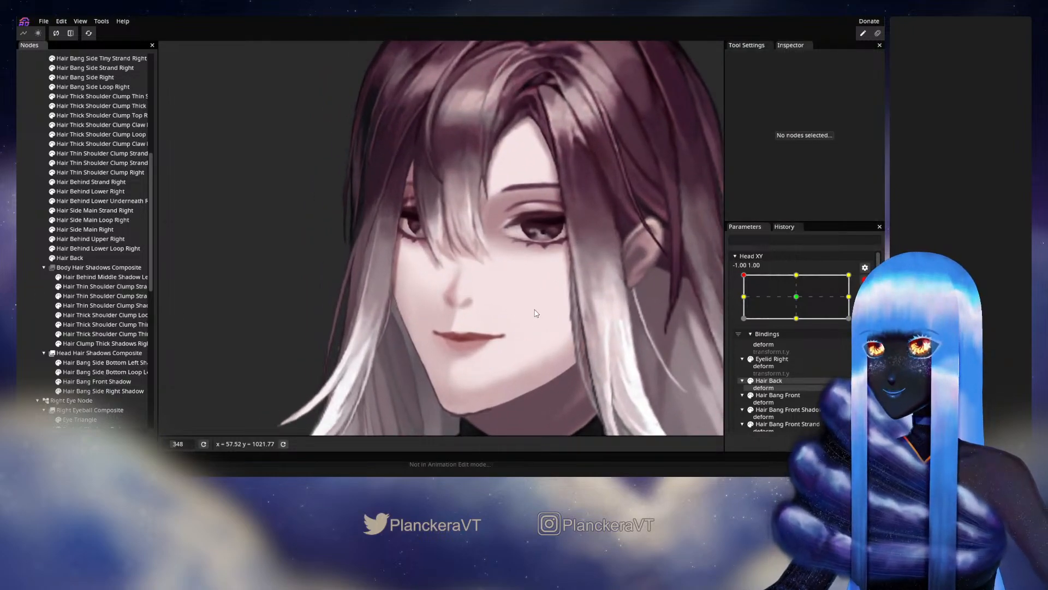
click(91, 382)
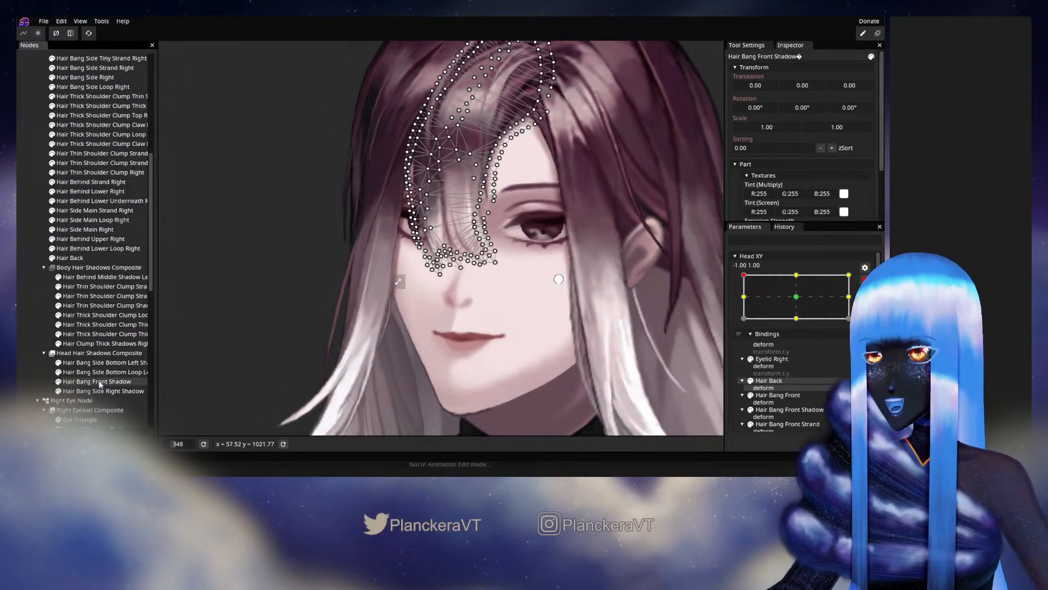
scroll(344, 284, up, 1)
scroll(344, 285, up, 1)
click(169, 85)
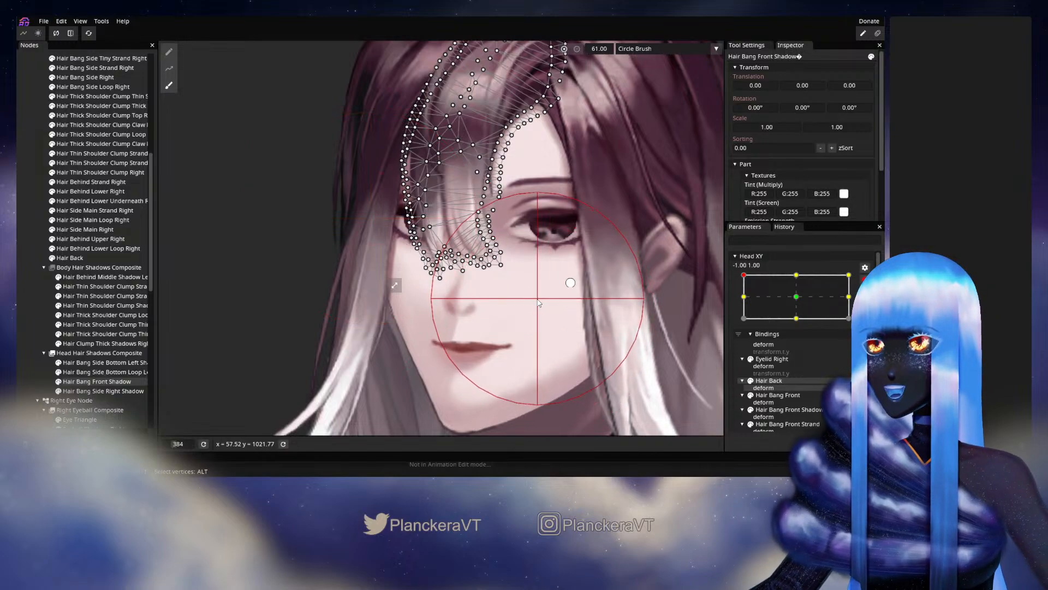
drag(523, 297, 516, 303)
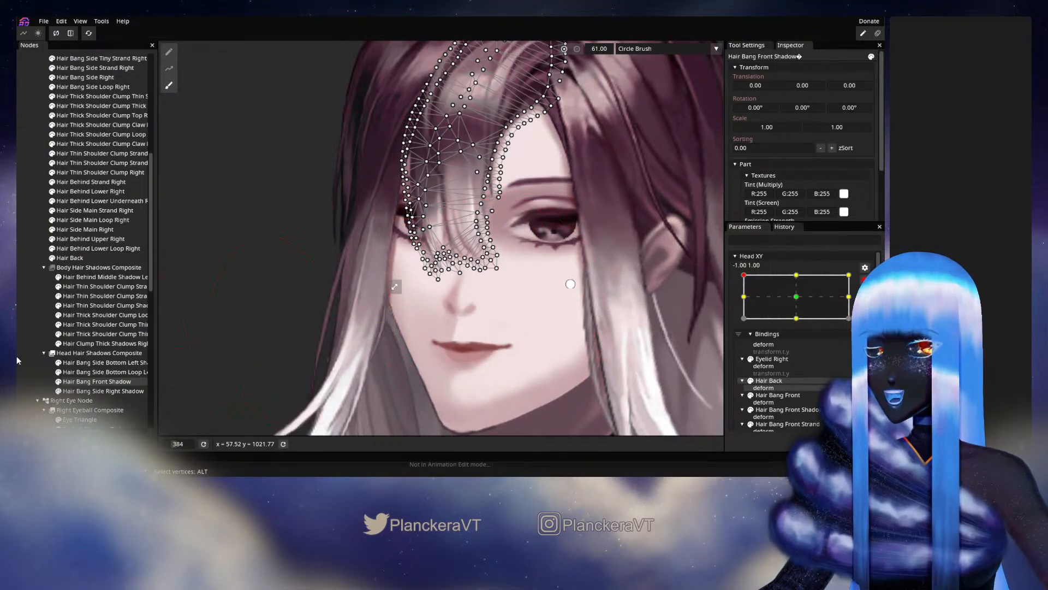
click(283, 346)
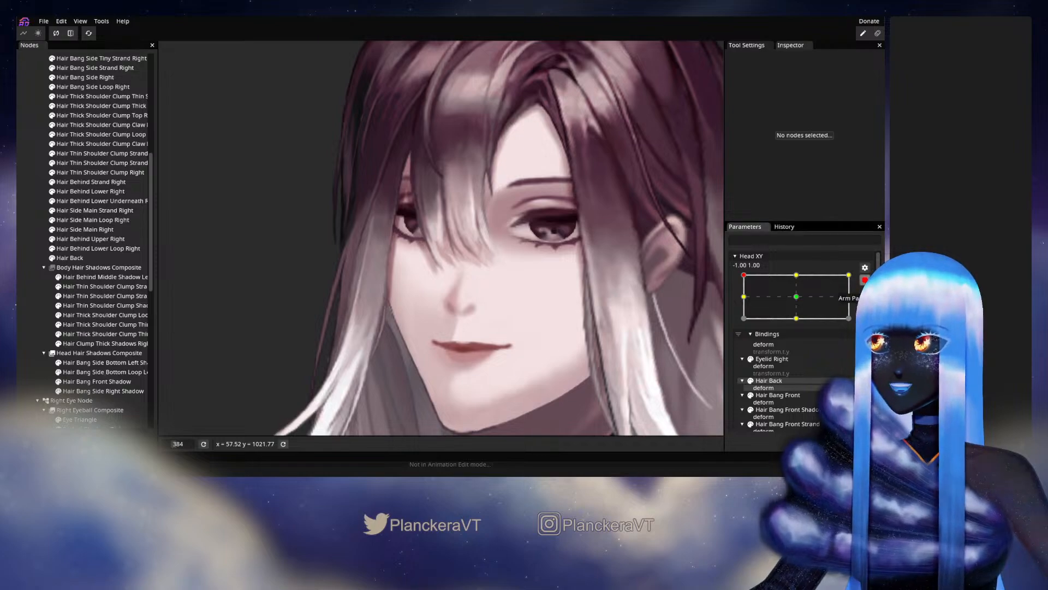
mouse_move(744, 301)
mouse_down()
mouse_move(743, 326)
mouse_move(804, 295)
mouse_move(796, 328)
mouse_move(743, 298)
mouse_up()
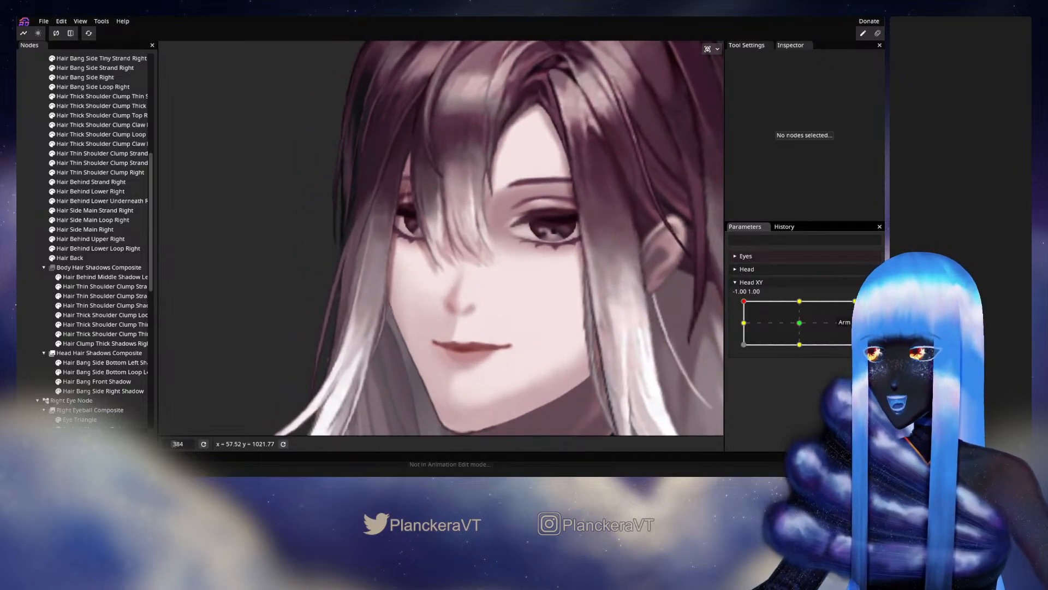
click(872, 305)
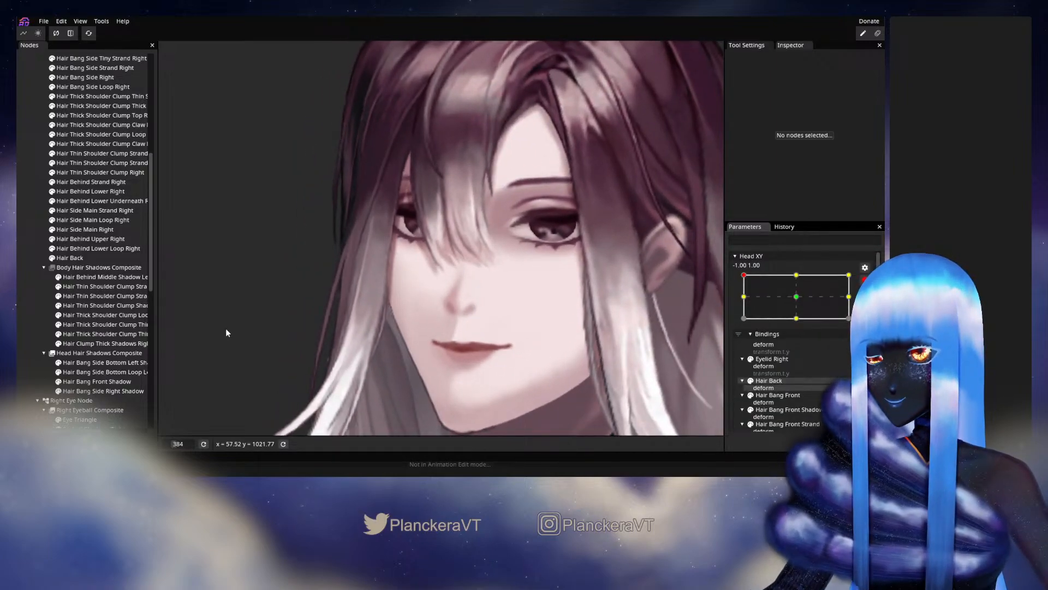
Fine-tune the lower edge of the Hair Bang Front Shadow mesh with the circle brush at Head XY -1.00 1.00
click(83, 391)
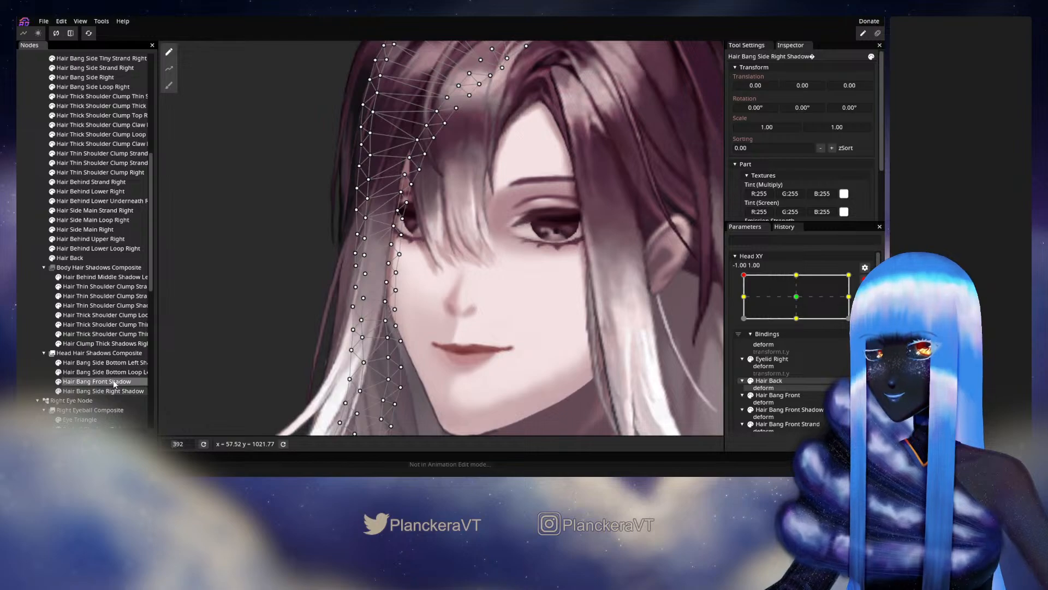
click(114, 381)
scroll(251, 295, up, 2)
click(168, 85)
scroll(421, 376, up, 2)
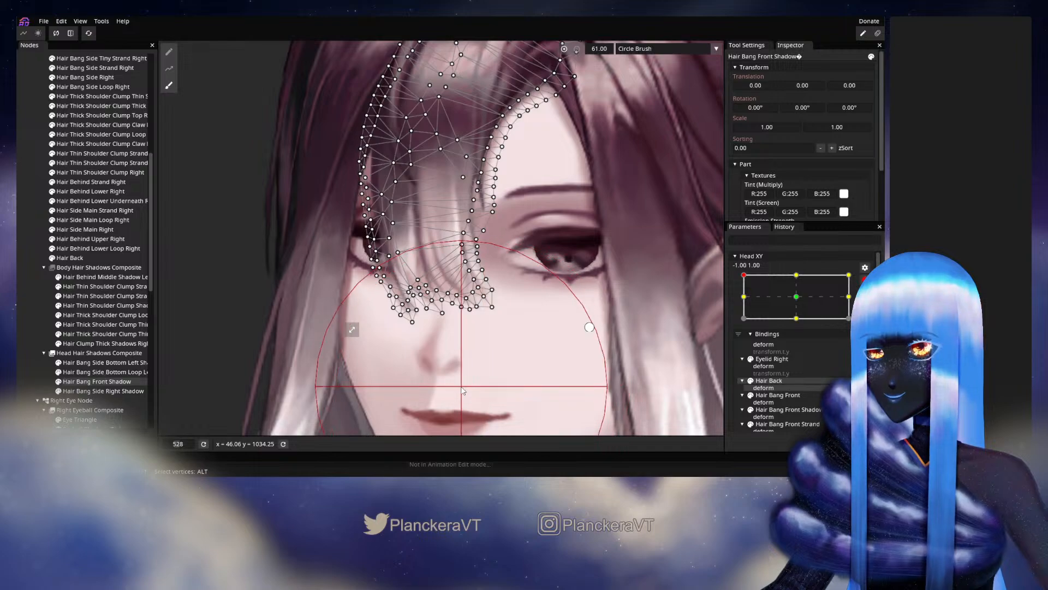
click(18, 284)
Leave keyframe editing, check the front bang shadow near Head XY -1.00 1.00, and resume editing that corner
scroll(522, 342, down, 3)
scroll(521, 342, down, 1)
drag(522, 341, 536, 353)
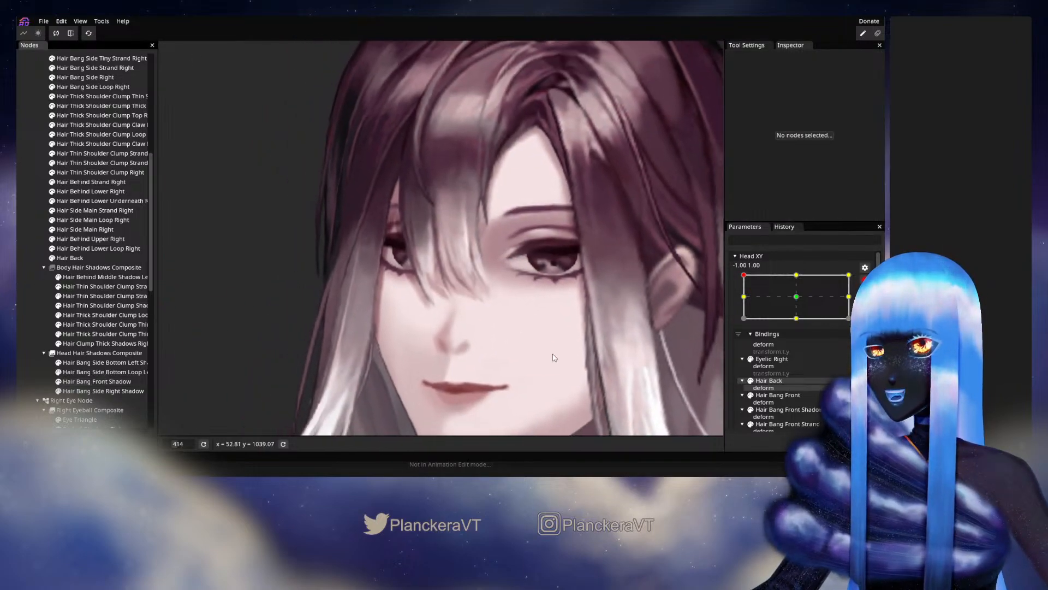
click(864, 280)
mouse_move(744, 301)
mouse_down()
mouse_move(772, 299)
mouse_move(738, 295)
mouse_up()
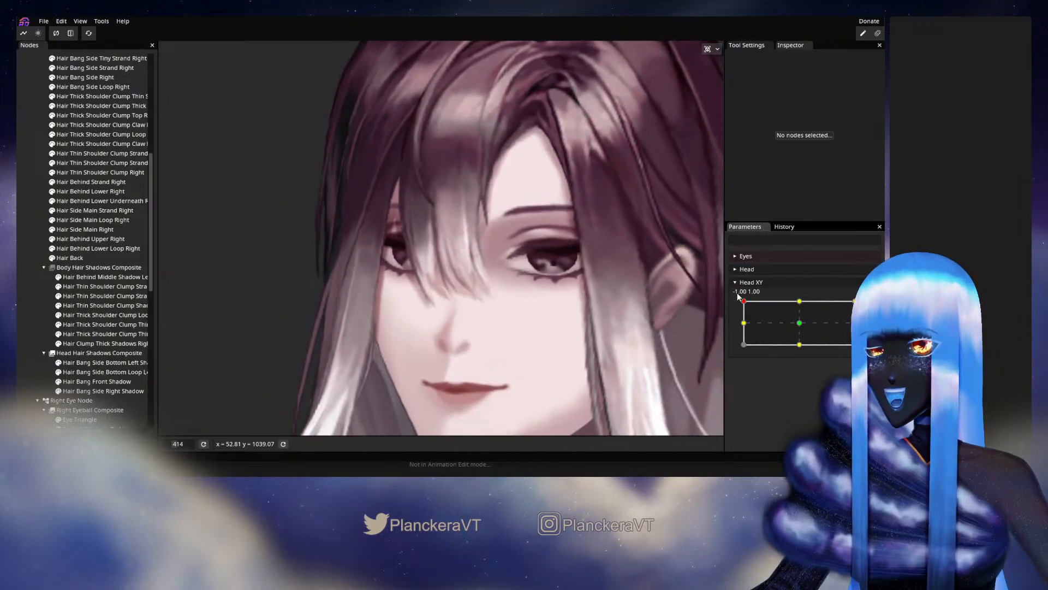
click(865, 306)
scroll(511, 352, up, 14)
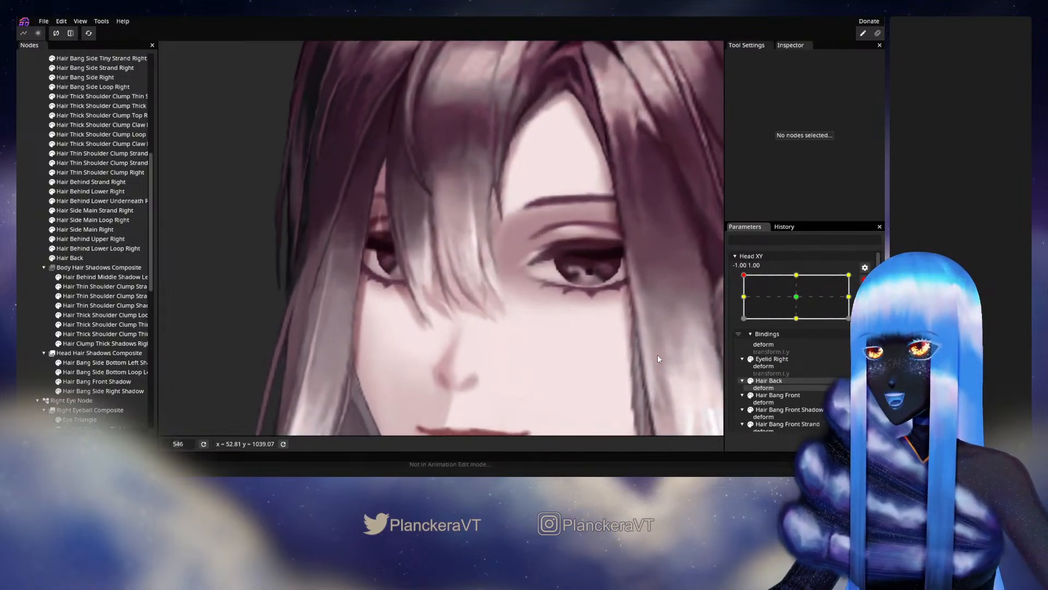
click(737, 303)
drag(737, 303, 719, 282)
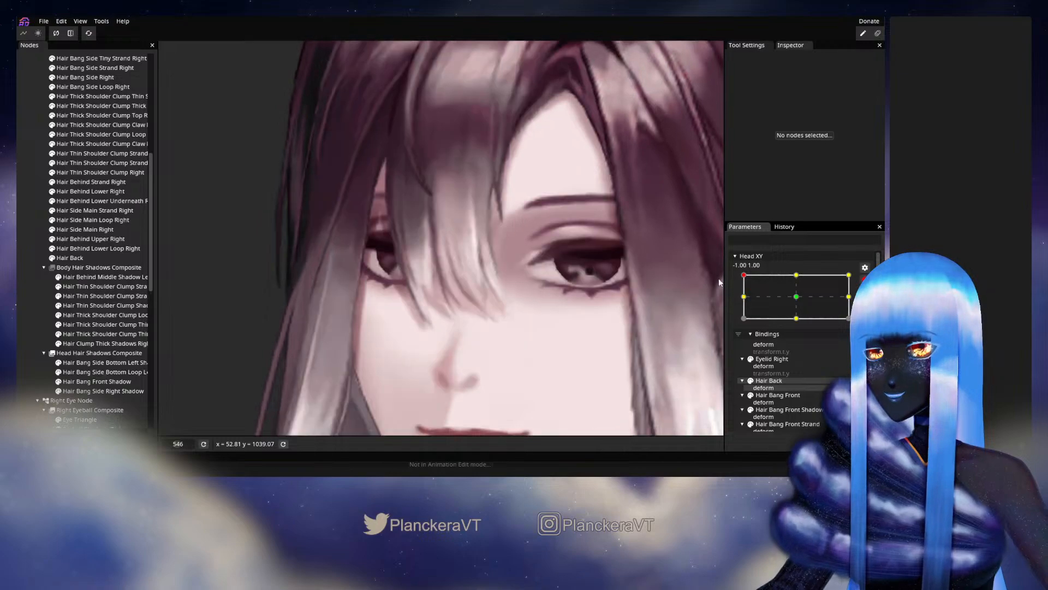
Push the outer lower tip of the Hair Bang Front Shadow mesh slightly inward with the circle brush, and deselect the mesh
click(100, 381)
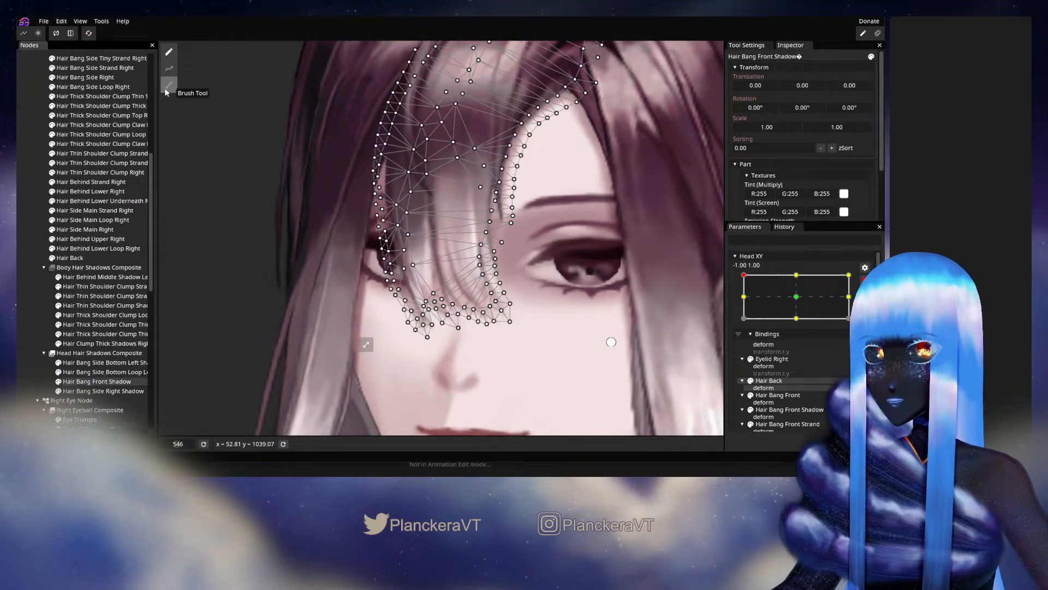
click(167, 90)
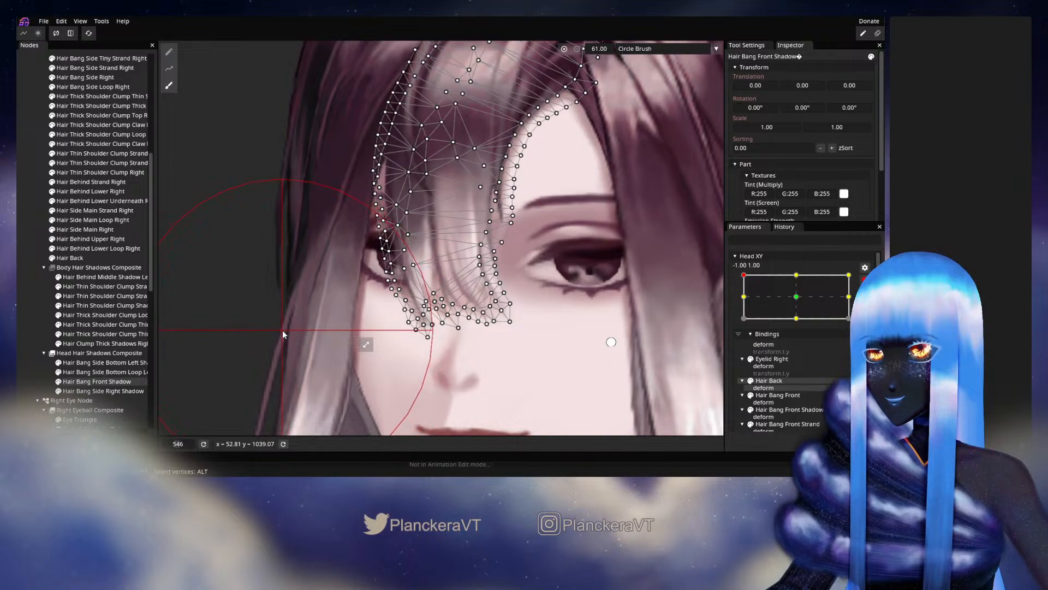
drag(283, 330, 298, 327)
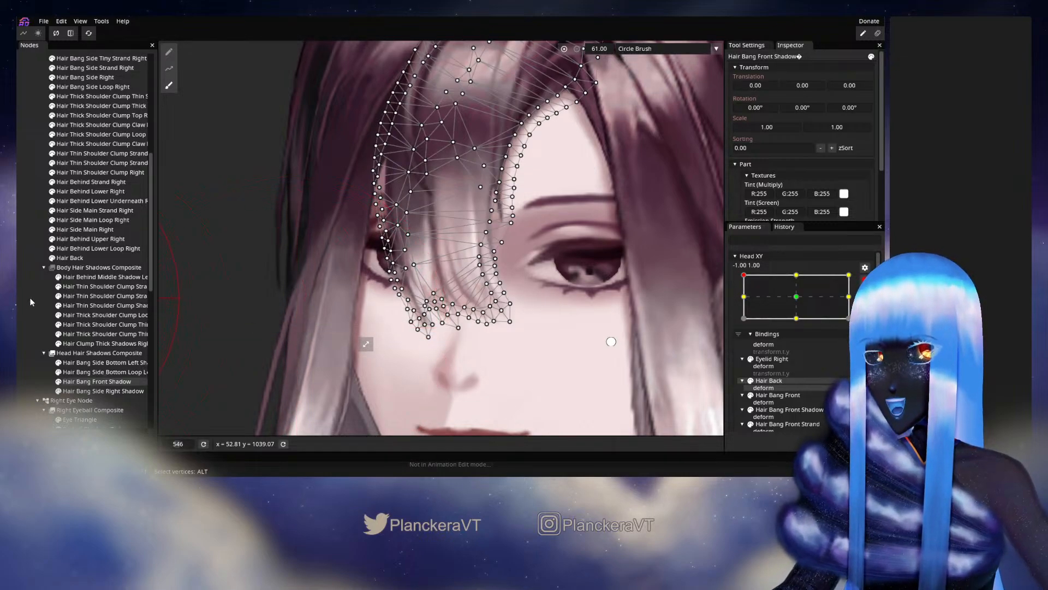
click(610, 340)
scroll(590, 334, down, 2)
scroll(449, 349, up, 4)
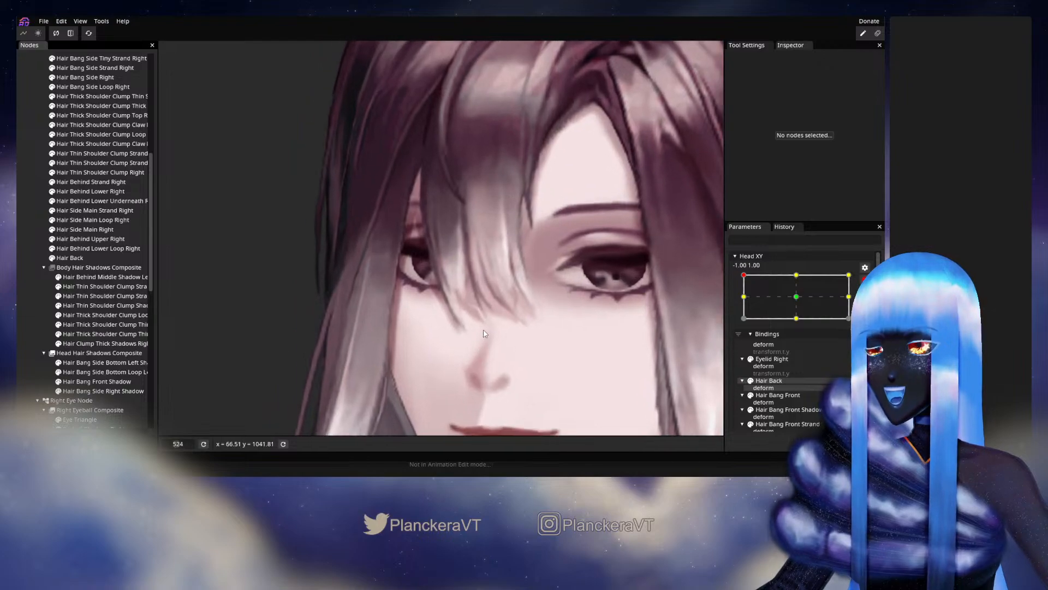
Reposition individual vertices along the outer edge of Hair Bang Front Shadow, from beside the eye down to the lower tip
click(85, 382)
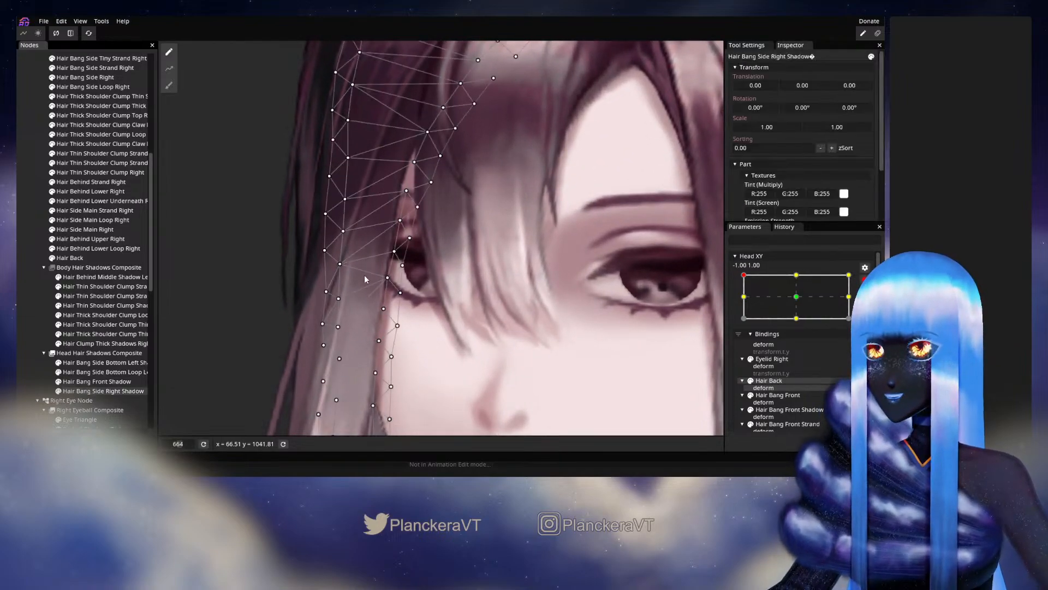
scroll(382, 276, up, 2)
scroll(397, 279, up, 4)
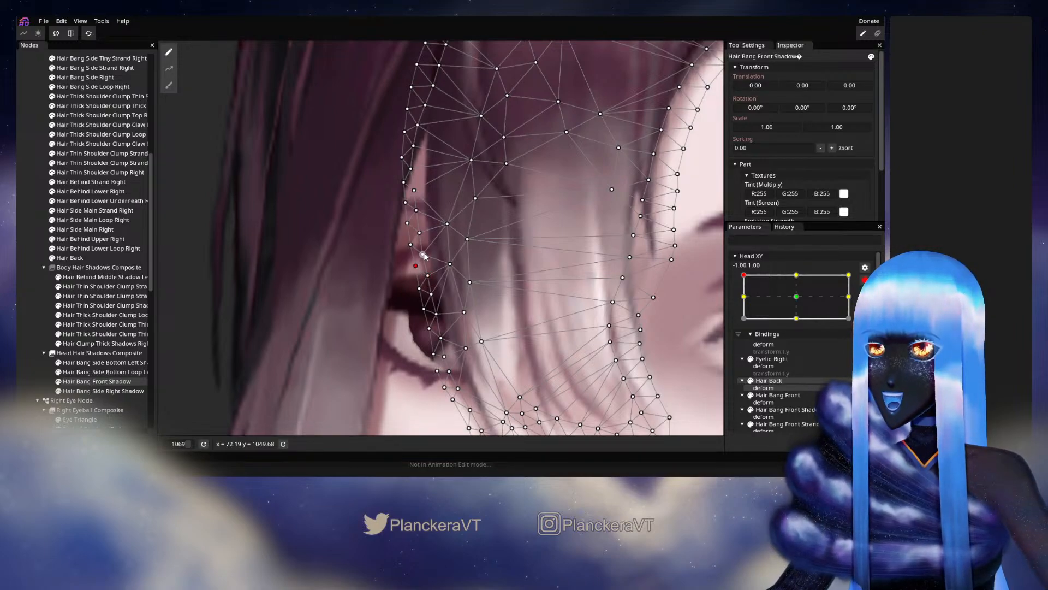
drag(451, 286, 446, 214)
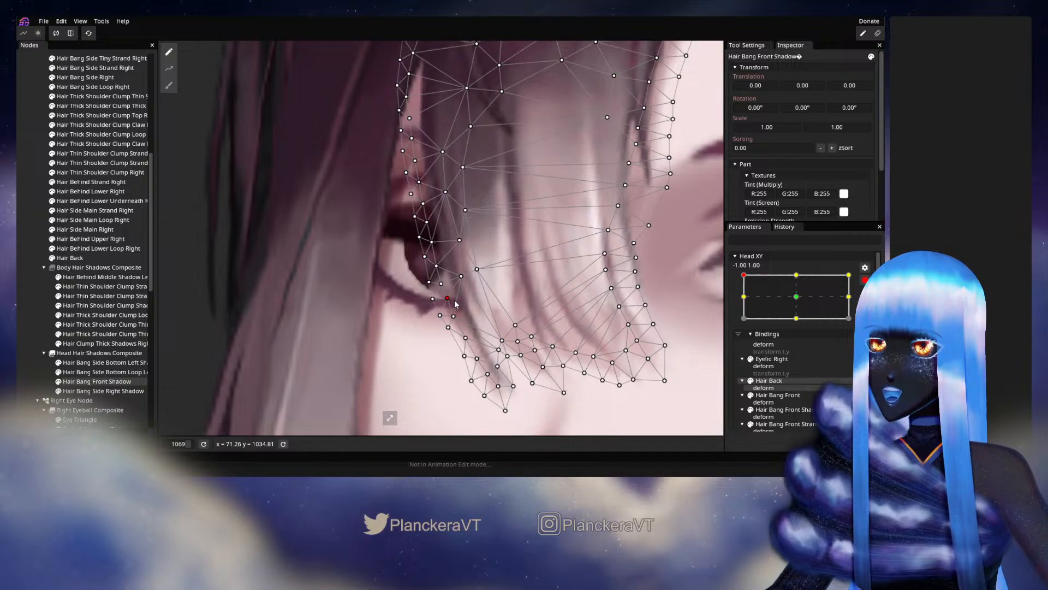
drag(466, 318, 440, 263)
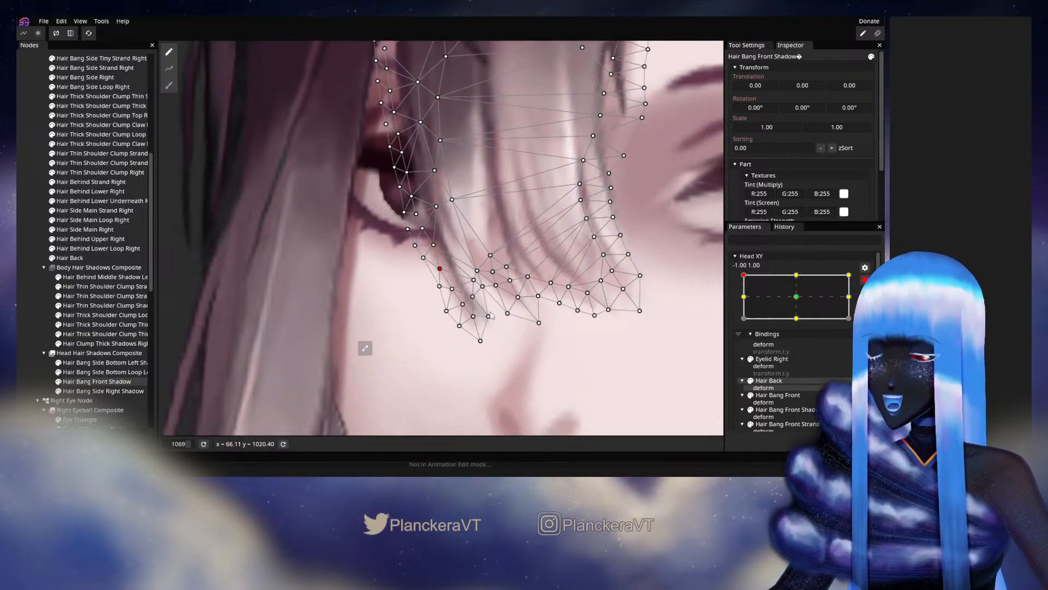
drag(490, 315, 443, 289)
click(34, 321)
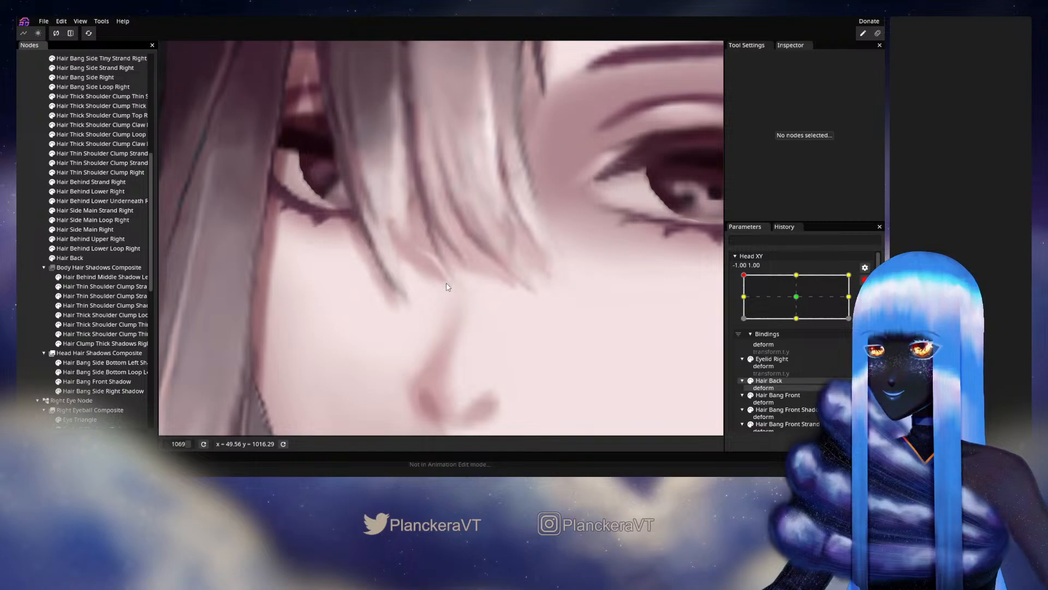
Compare the front bang shadow at Head XY 0.00 0.00, -1.00 0.00, -1.00 1.00 and 0.00 1.00
click(795, 296)
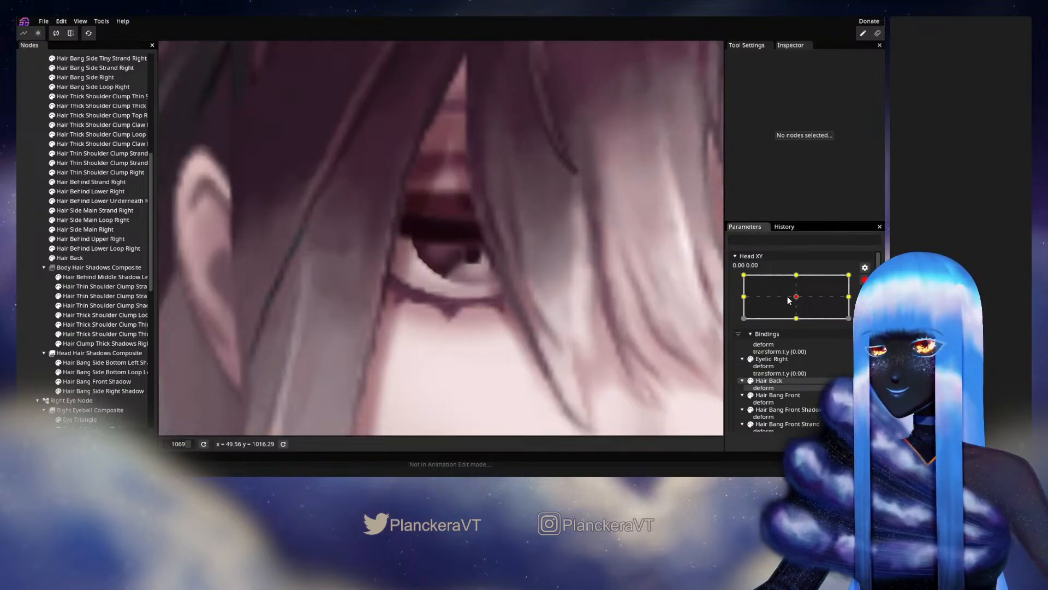
drag(712, 317, 622, 243)
click(745, 276)
drag(454, 307, 509, 379)
scroll(509, 378, up, 1)
click(742, 296)
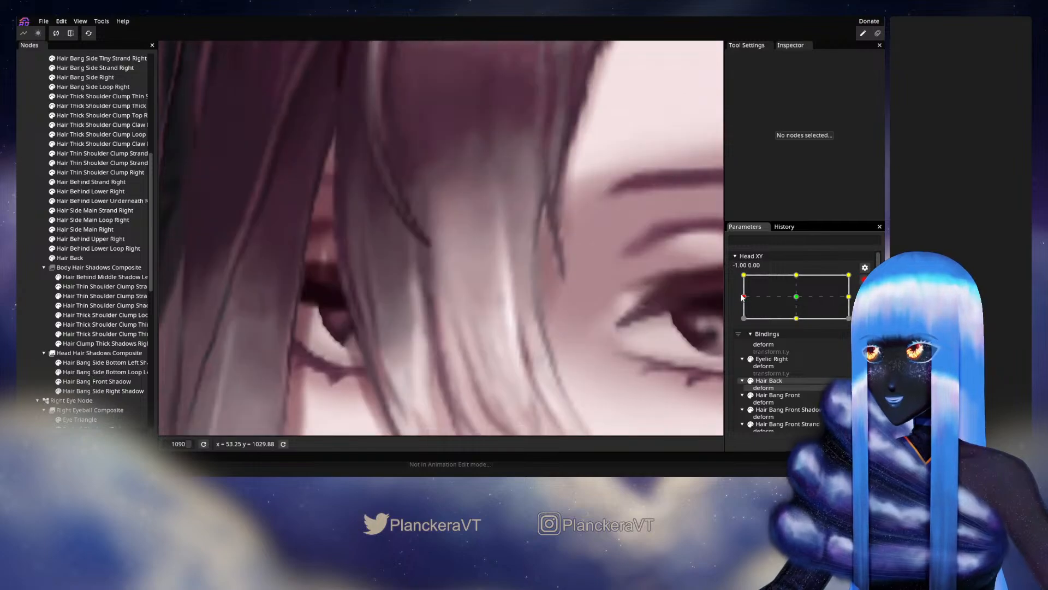
drag(590, 344, 571, 180)
click(743, 275)
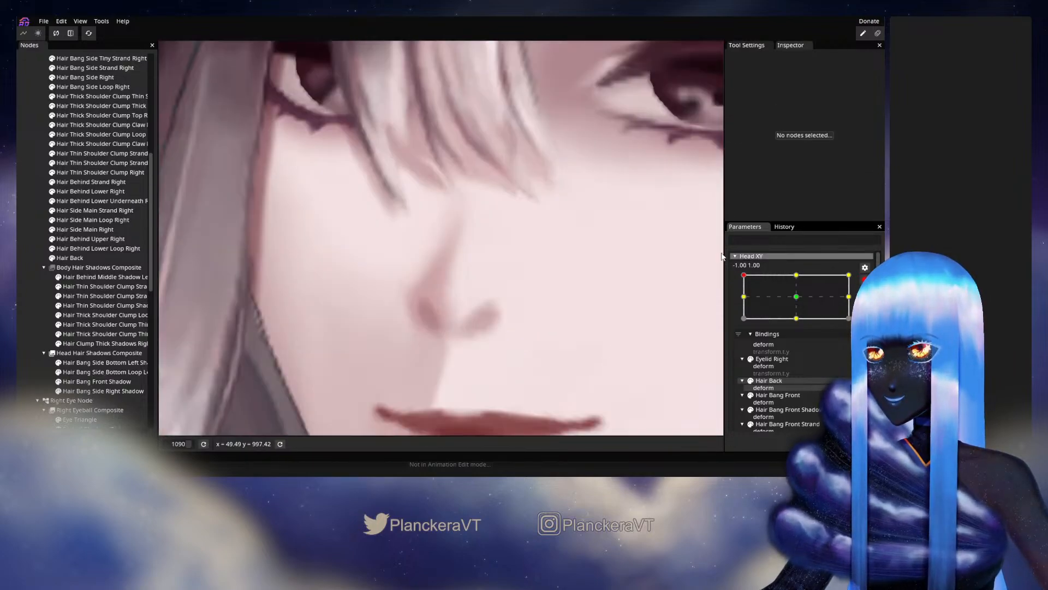
drag(464, 242, 518, 351)
click(797, 274)
drag(669, 286, 550, 320)
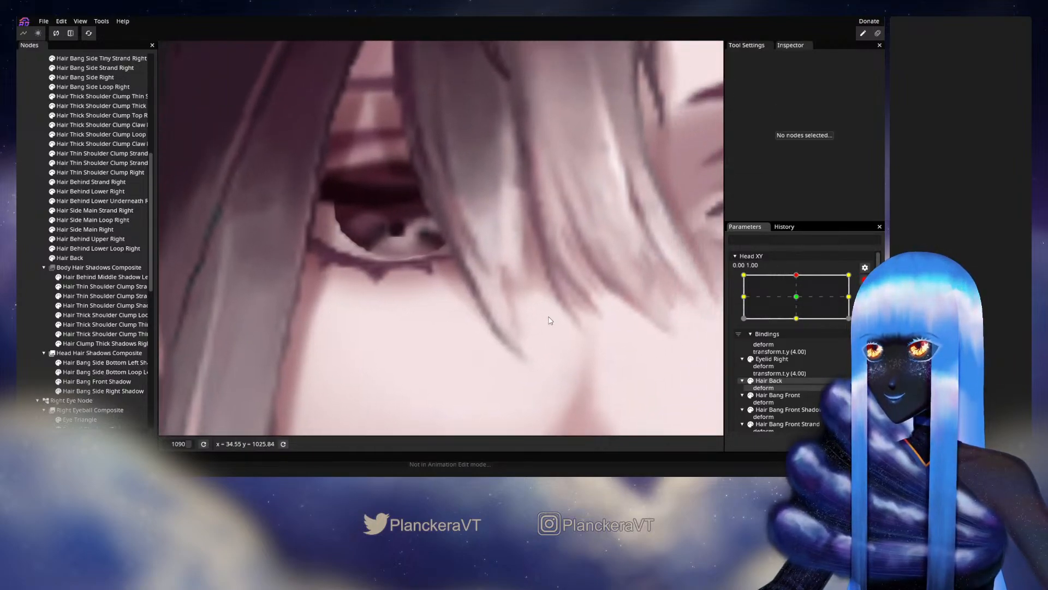
At Head XY -1.00 1.00, reshape the lower tips of Hair Bang Front Shadow with the circle brush at size 10, and deselect the mesh
click(743, 275)
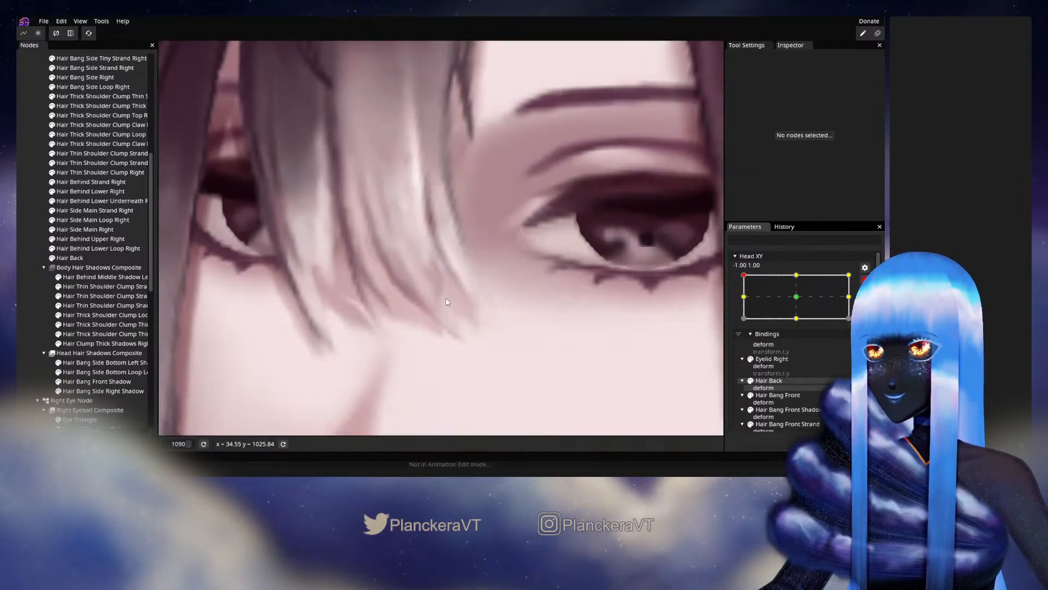
click(87, 381)
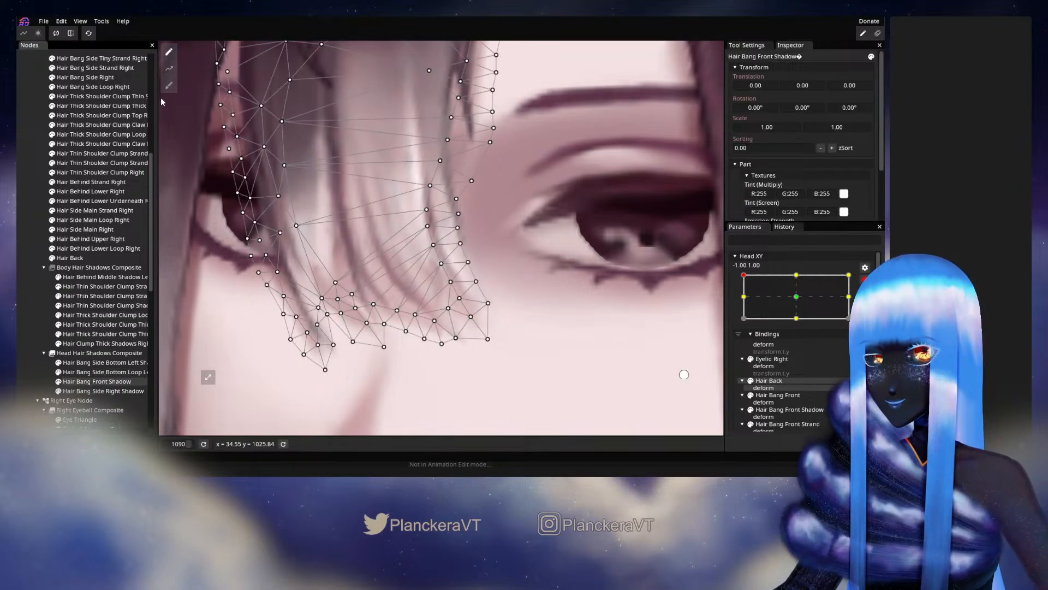
click(169, 85)
scroll(585, 127, up, 5)
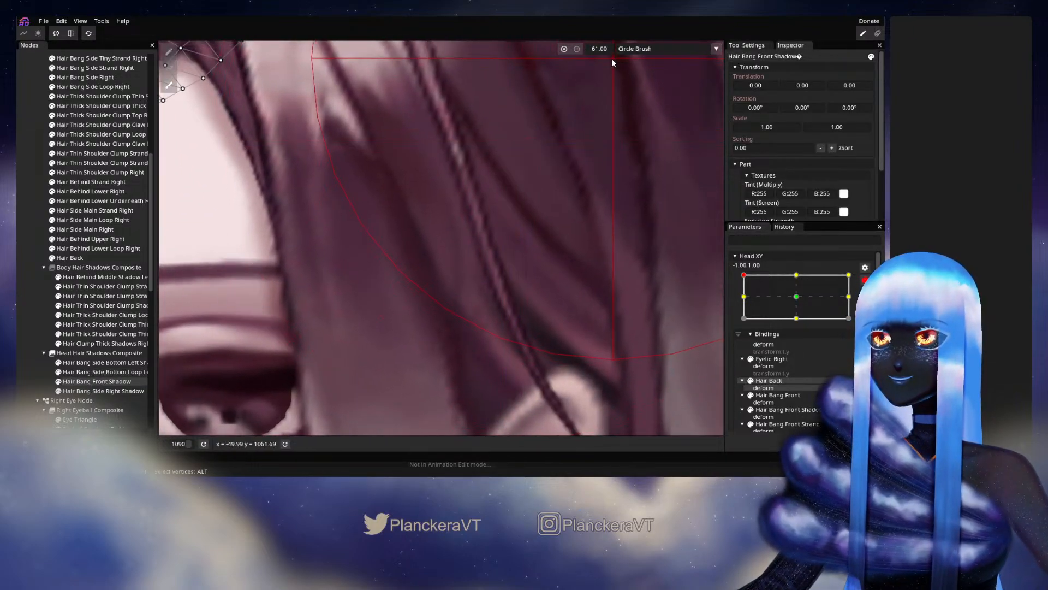
drag(605, 51, 579, 50)
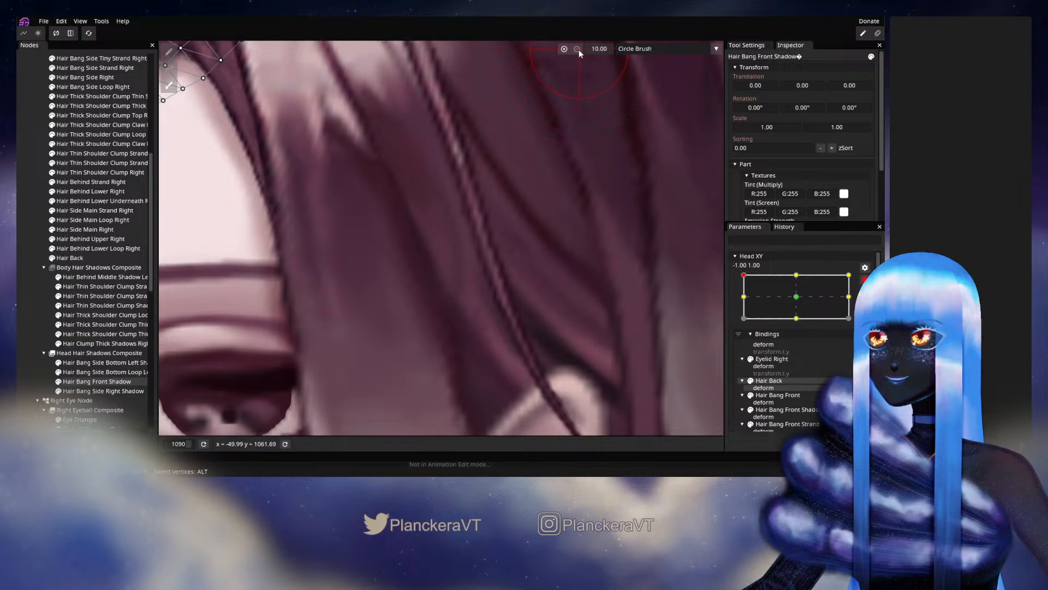
drag(342, 265, 534, 207)
mouse_move(325, 365)
mouse_down()
mouse_move(551, 246)
mouse_move(653, 218)
mouse_up()
scroll(449, 298, up, 1)
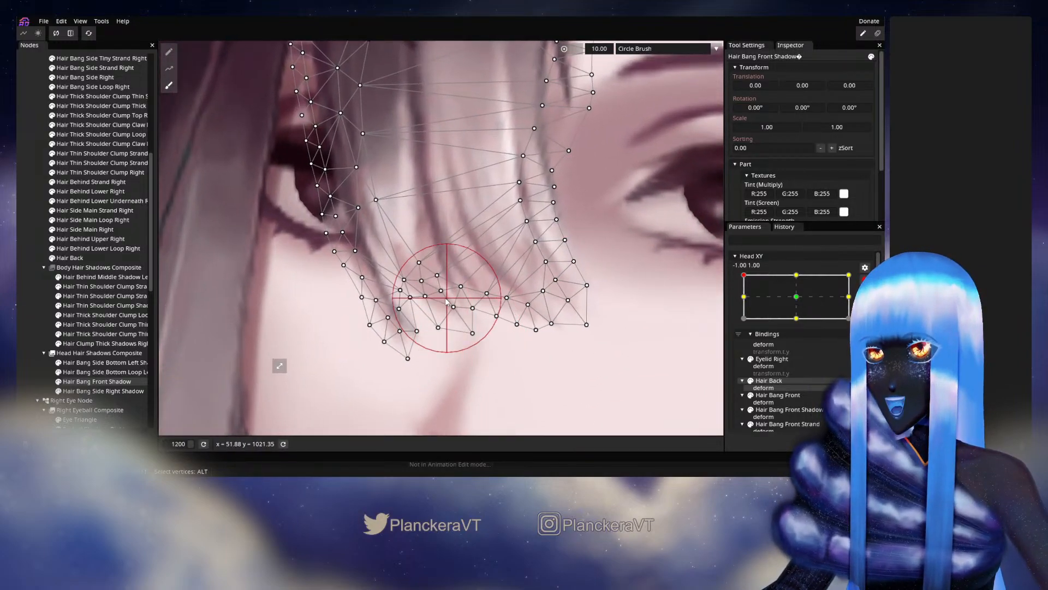
mouse_move(436, 287)
mouse_down()
mouse_move(445, 282)
mouse_move(428, 236)
mouse_move(433, 299)
mouse_move(452, 301)
mouse_move(467, 351)
mouse_move(458, 301)
mouse_move(479, 305)
mouse_move(452, 295)
mouse_move(519, 322)
mouse_move(550, 304)
mouse_up()
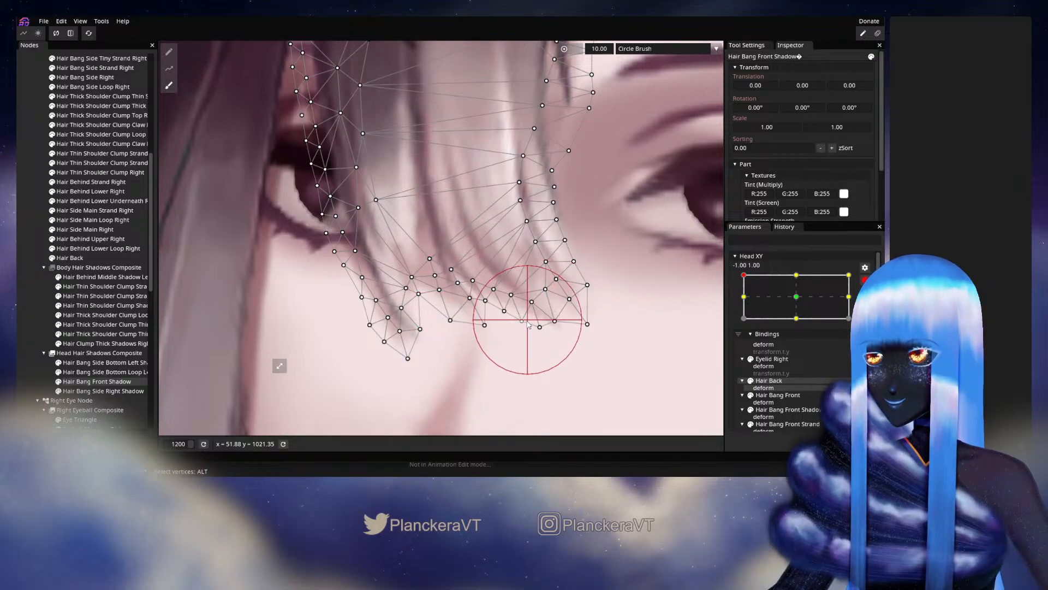
click(416, 355)
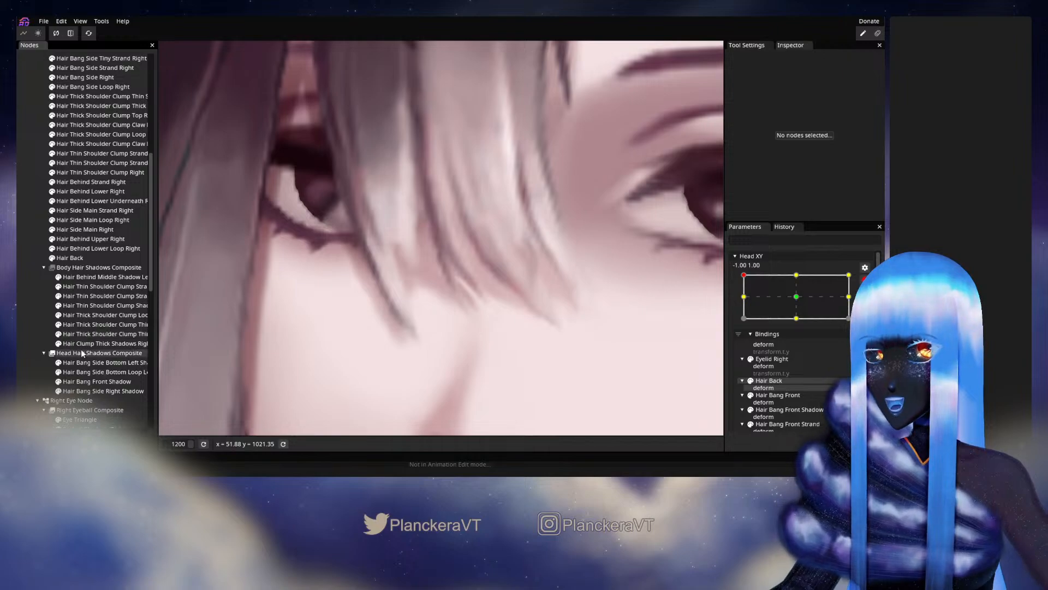
Reposition individual vertices along the middle of Hair Bang Front Shadow's jagged lower edge, and deselect the mesh
click(93, 381)
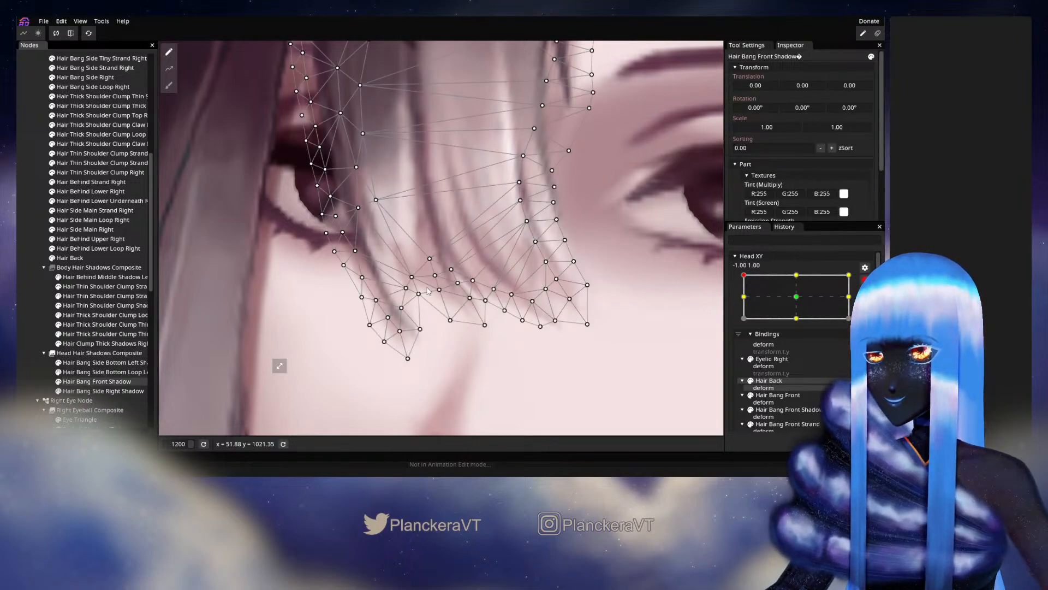
drag(417, 280, 422, 278)
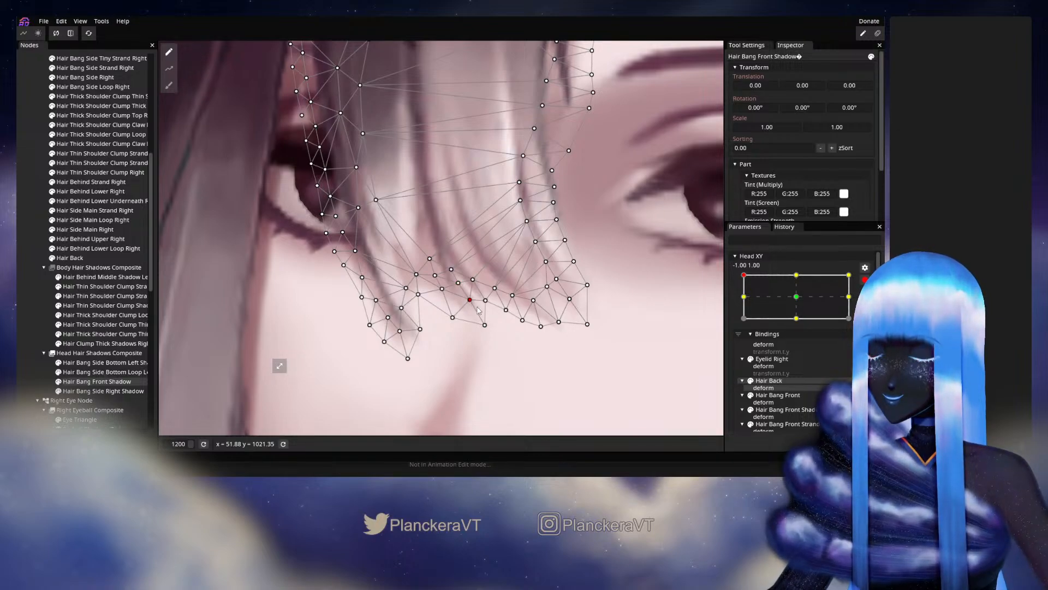
click(35, 302)
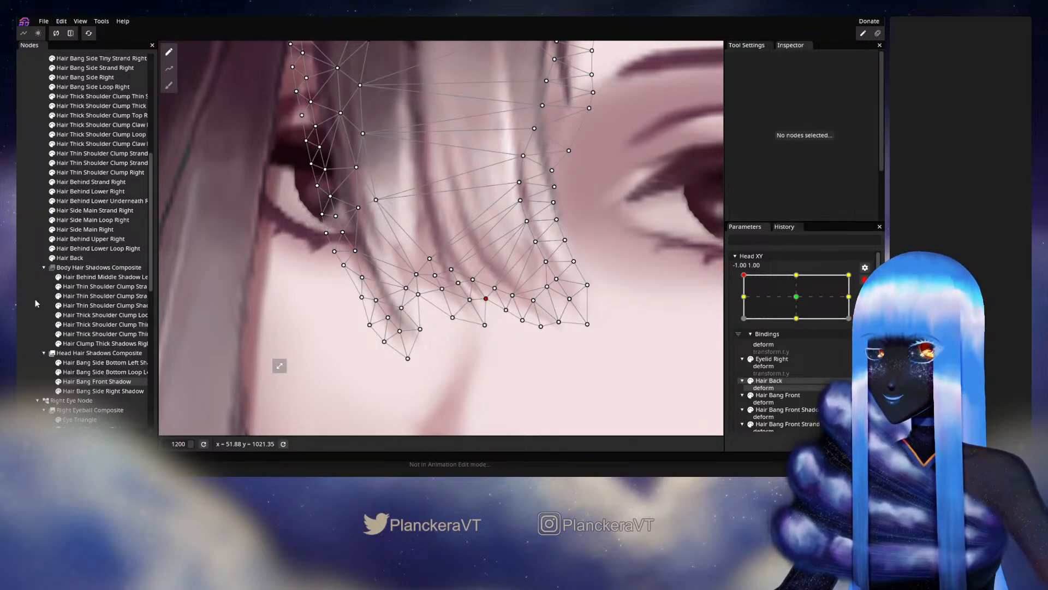
Leave keyframe editing, check the front bang shadow around Head XY -1.00 1.00, and resume editing that corner
scroll(472, 323, down, 3)
scroll(474, 324, down, 5)
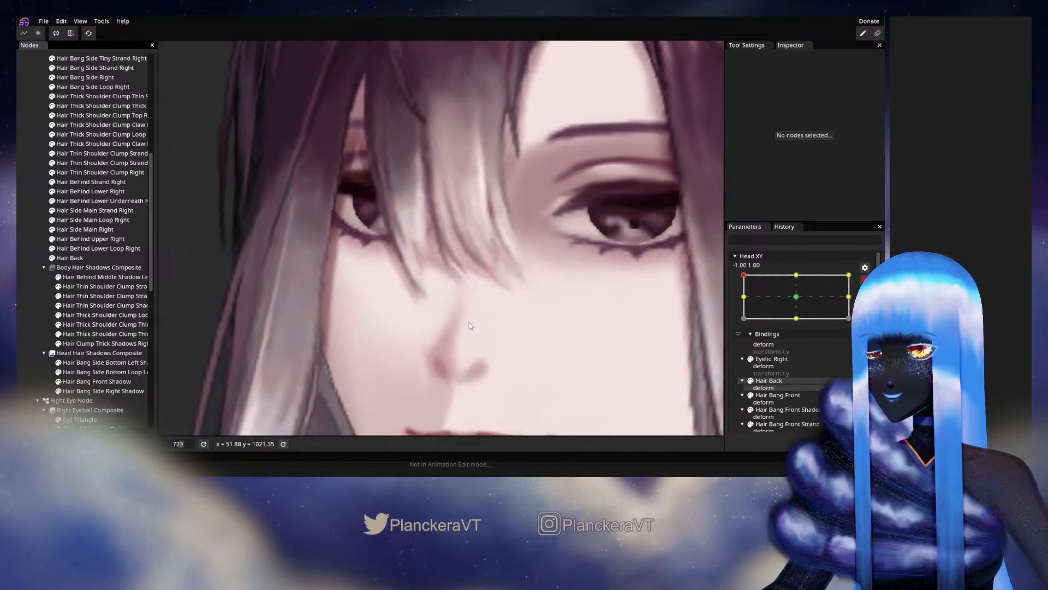
scroll(487, 286, down, 1)
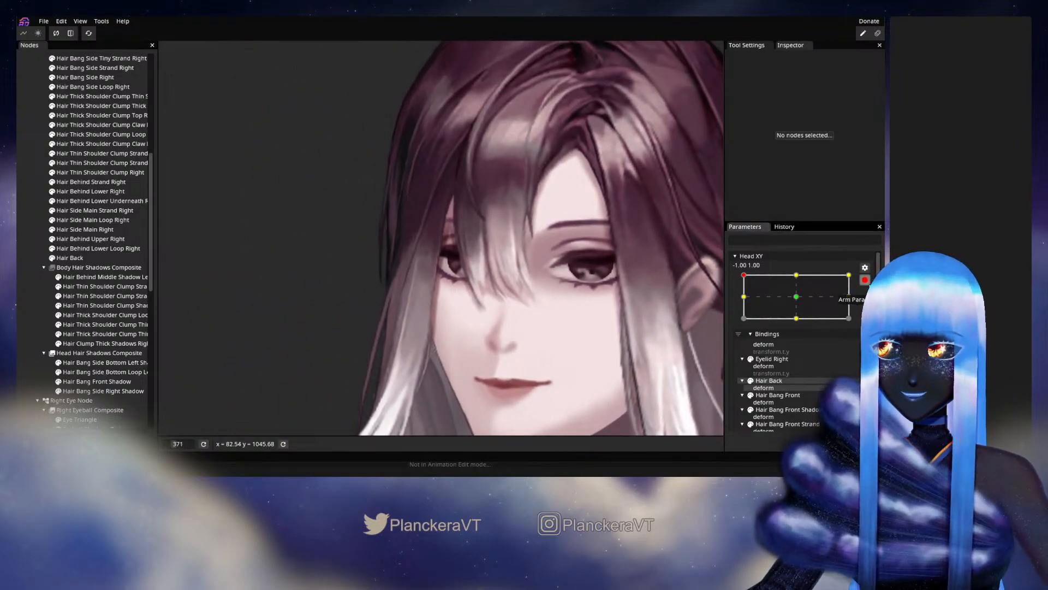
mouse_move(744, 301)
mouse_down()
mouse_move(738, 316)
mouse_move(739, 306)
mouse_move(807, 296)
mouse_move(736, 295)
mouse_up()
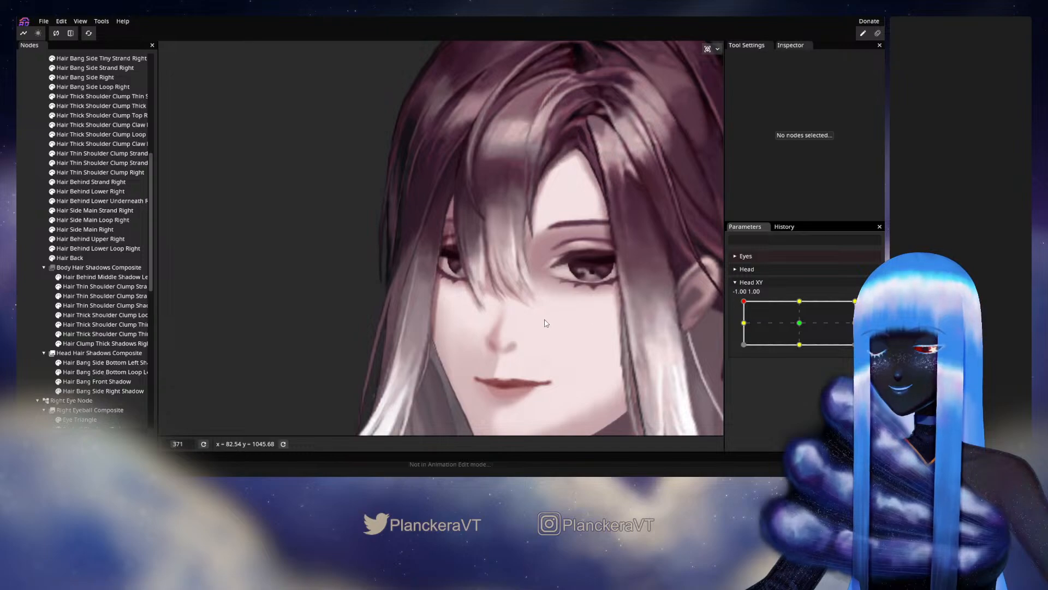
scroll(569, 305, up, 3)
click(865, 308)
Nudge the middle lower tips of Hair Bang Front Shadow with the size 10 circle brush, and deselect the mesh
drag(535, 311, 339, 311)
scroll(492, 310, up, 2)
scroll(464, 309, up, 2)
click(97, 381)
scroll(339, 311, up, 1)
scroll(339, 311, up, 1)
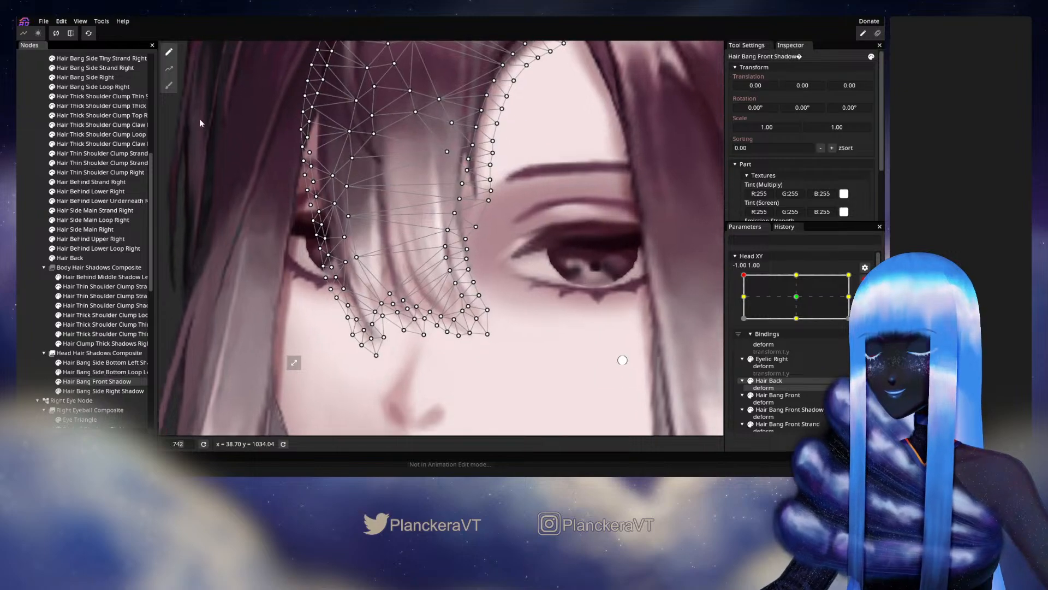
click(169, 85)
scroll(580, 324, up, 1)
scroll(580, 324, up, 1)
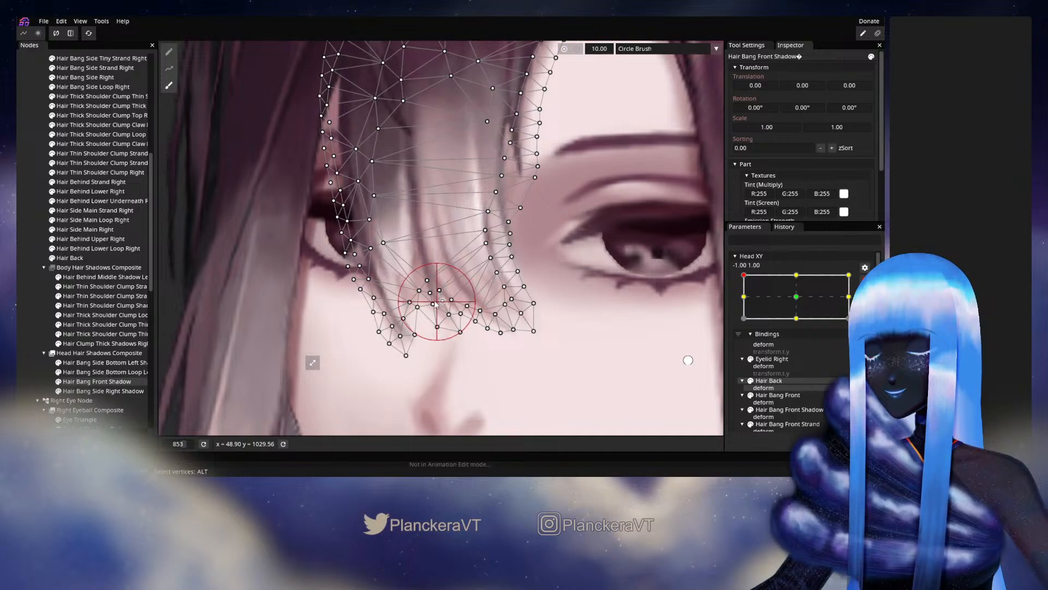
click(40, 320)
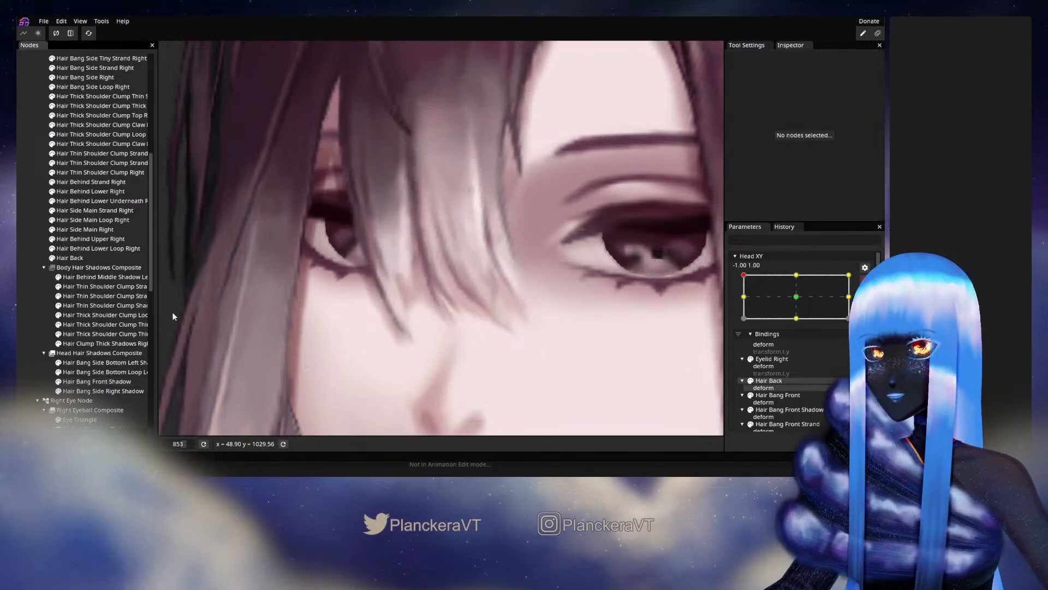
Test the head turn near Head XY -1.00 1.00 outside keyframe editing, and return to editing the corner
scroll(473, 328, down, 5)
scroll(472, 327, down, 4)
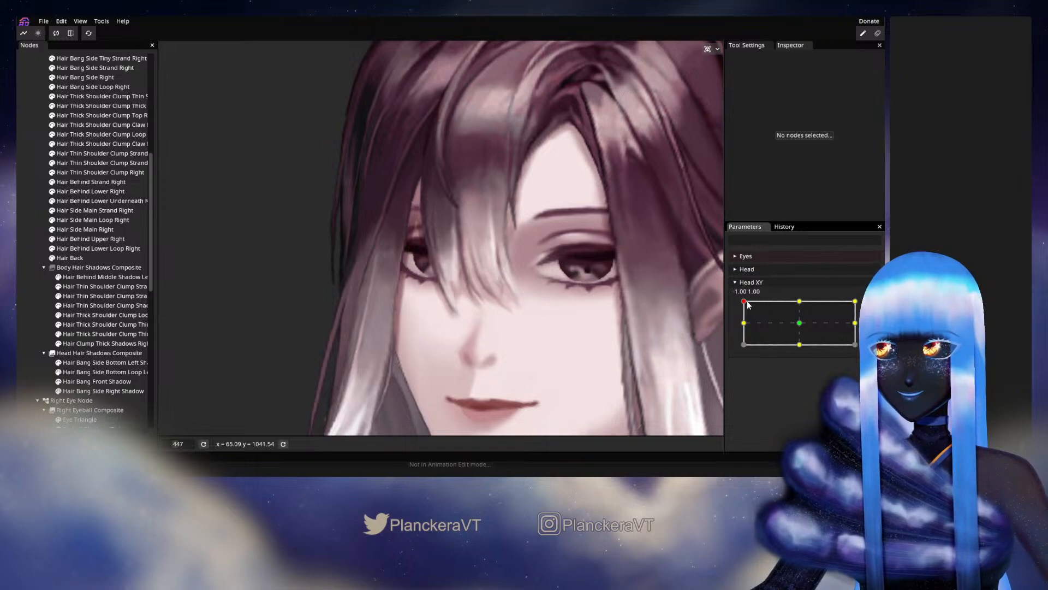
mouse_move(744, 301)
mouse_down()
mouse_move(786, 298)
mouse_move(737, 297)
mouse_move(737, 323)
mouse_move(756, 301)
mouse_move(794, 297)
mouse_move(736, 299)
mouse_up()
click(869, 306)
Touch up the lower edge of Hair Bang Front Shadow with the size 10 circle brush, and deselect the mesh
scroll(493, 350, up, 1)
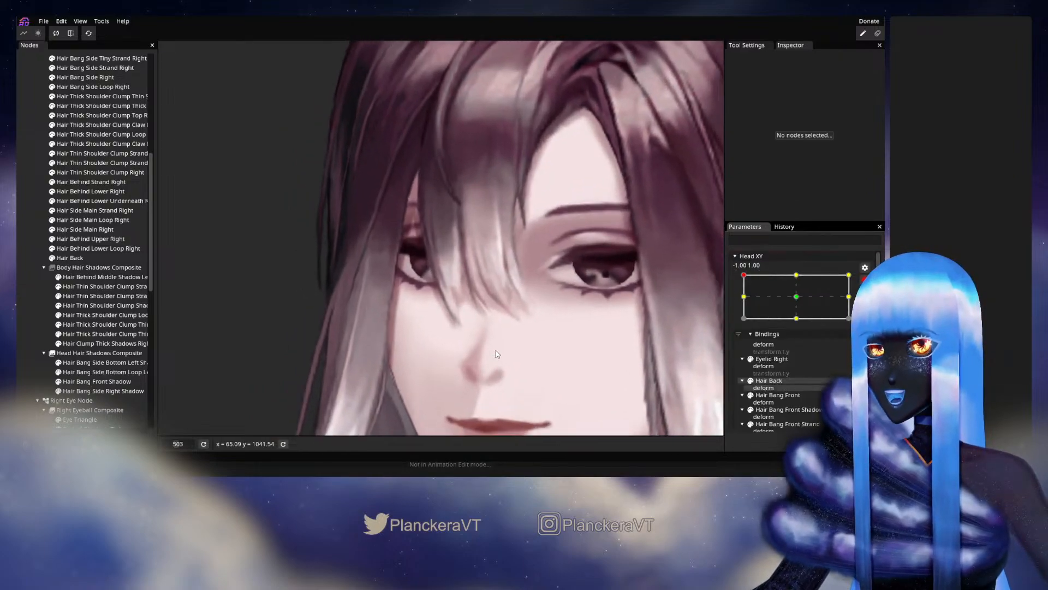
drag(488, 348, 435, 328)
scroll(450, 340, up, 1)
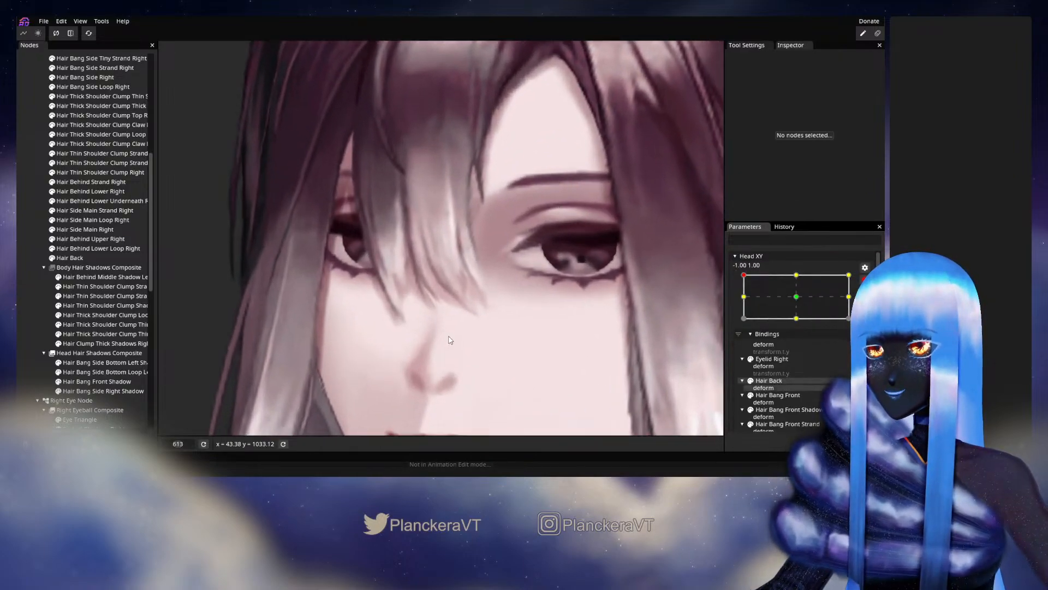
click(83, 382)
scroll(287, 355, up, 1)
click(169, 85)
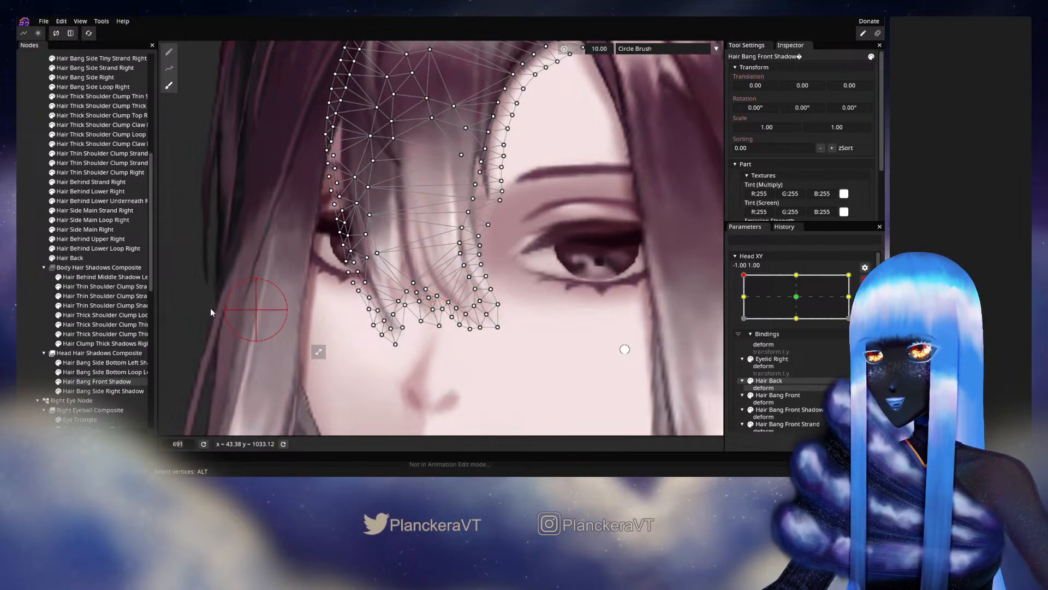
click(47, 315)
Examine the whole face near Head XY -1.00 1.00 with keyframe editing off, and rearm the parameter at that corner
scroll(556, 321, down, 5)
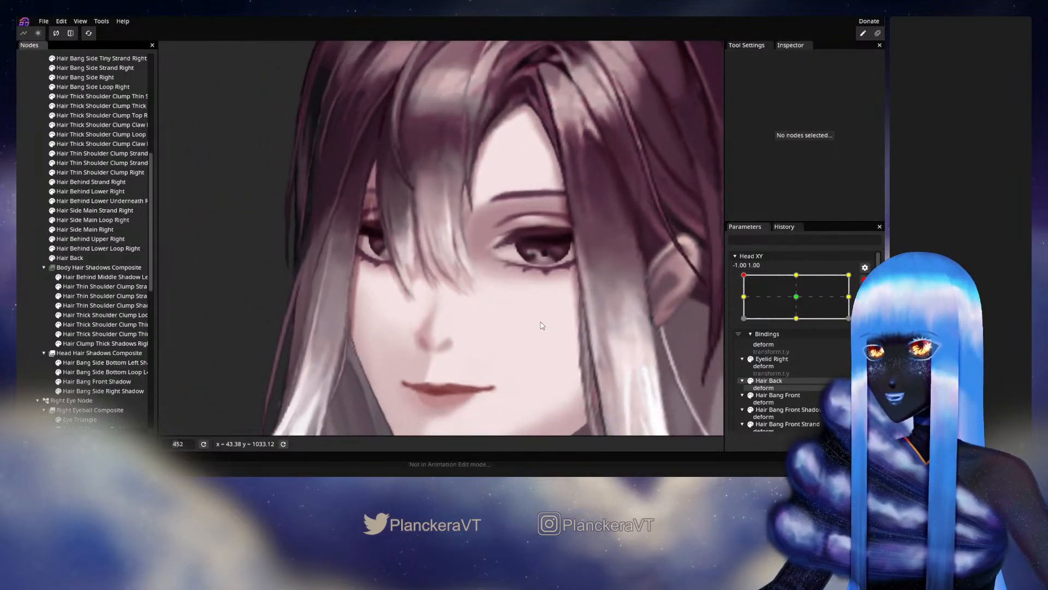
scroll(542, 325, down, 4)
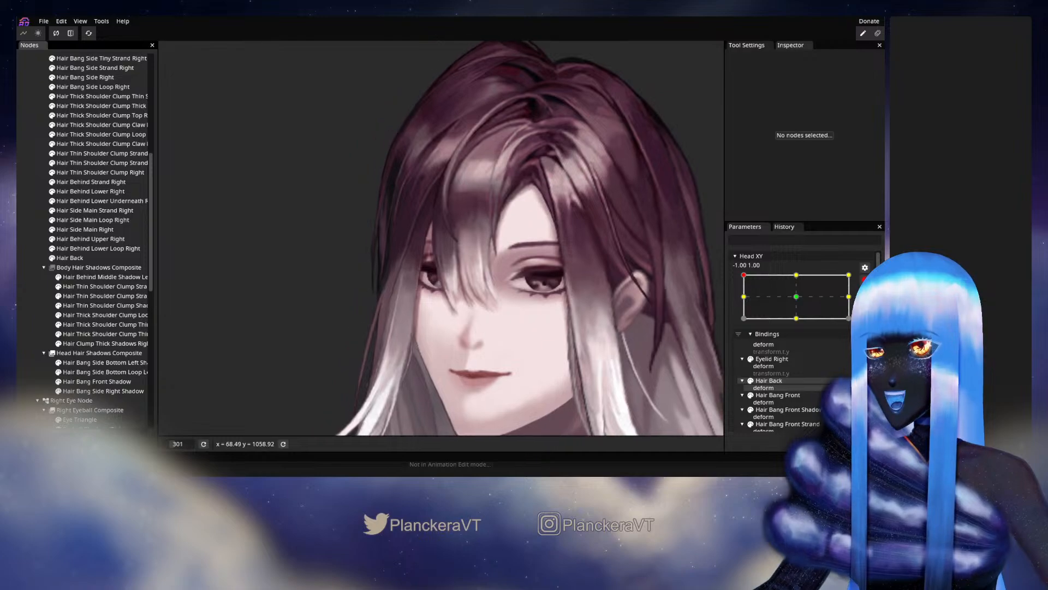
click(864, 280)
mouse_move(744, 302)
mouse_down()
mouse_move(736, 326)
mouse_move(809, 294)
mouse_move(743, 300)
mouse_up()
click(870, 306)
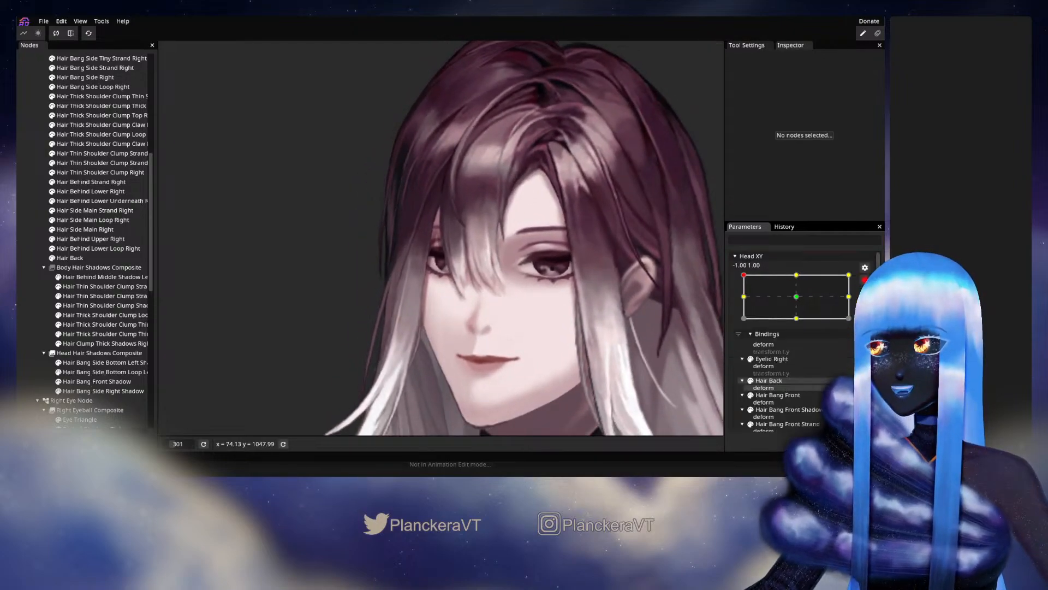
Push the inner edge of Hair Bang Front Shadow slightly toward the uncovered eye using the circle brush at size 32, and deselect the mesh
scroll(182, 395, up, 2)
click(98, 381)
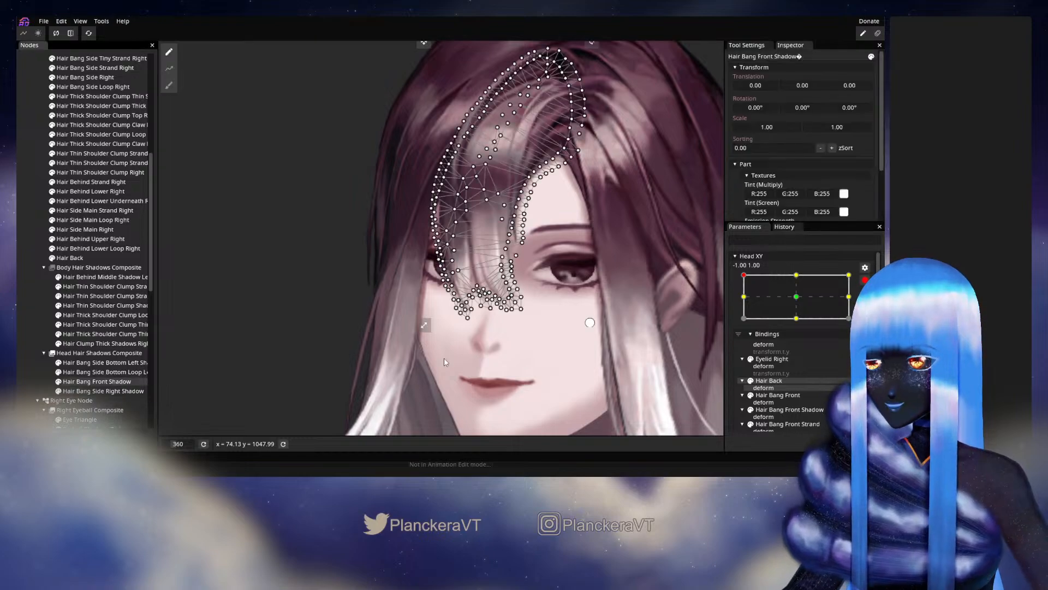
scroll(498, 346, up, 2)
click(169, 85)
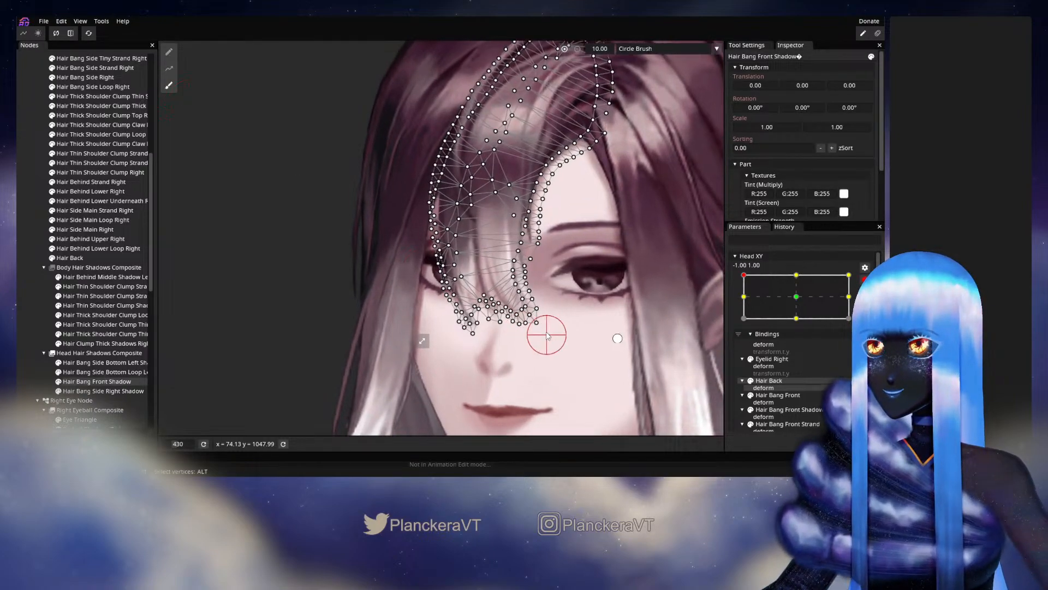
scroll(552, 333, up, 1)
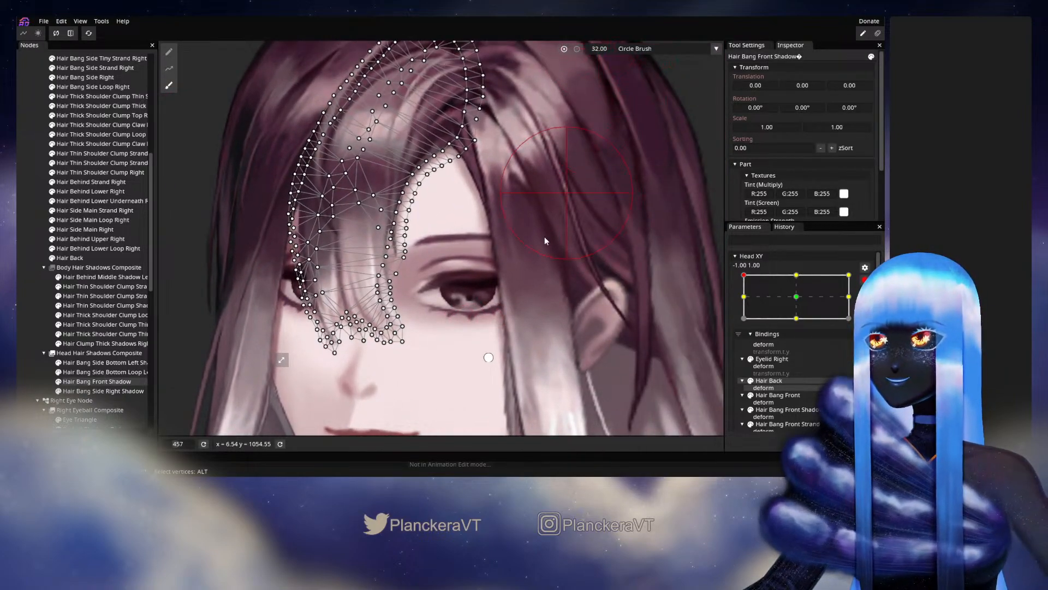
scroll(507, 278, up, 1)
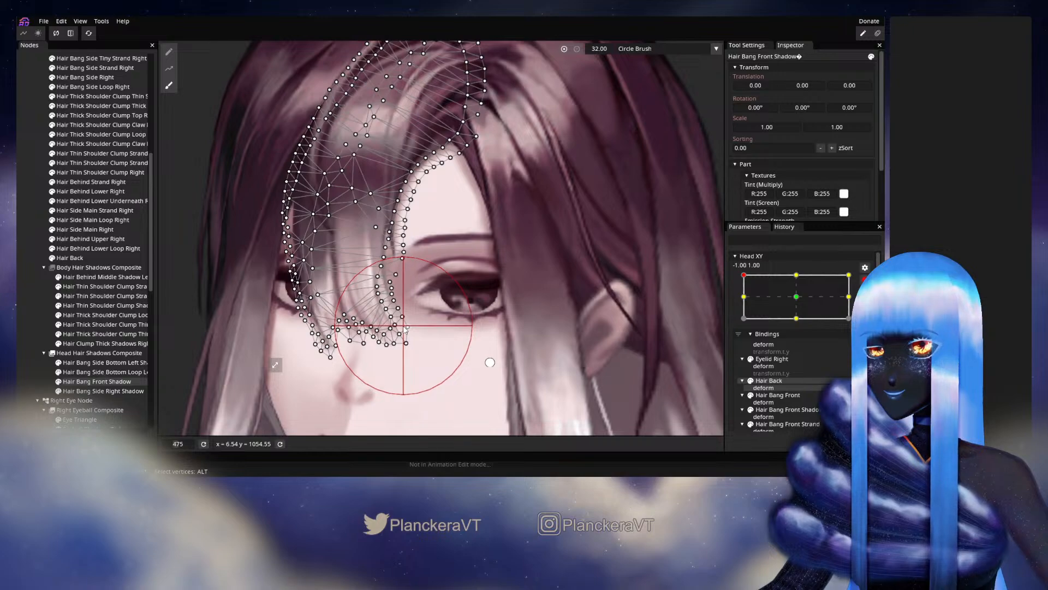
scroll(406, 329, up, 3)
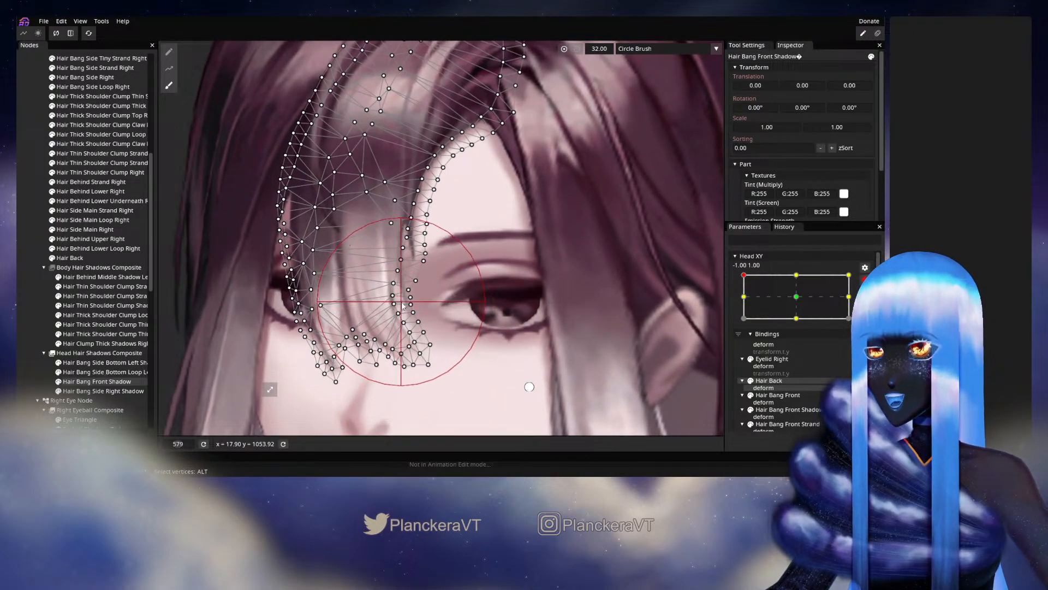
drag(402, 301, 408, 302)
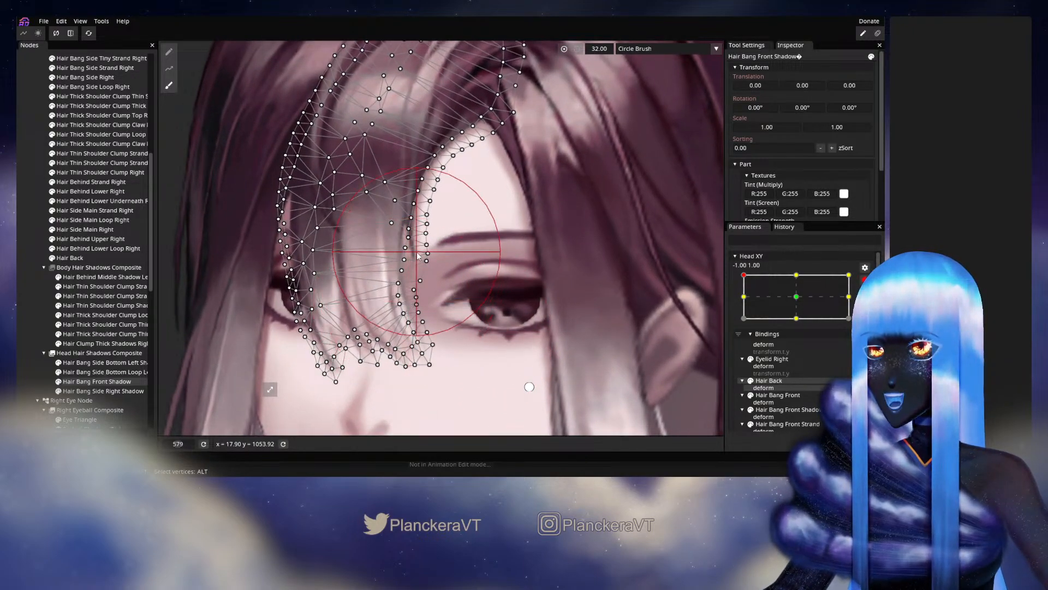
drag(417, 253, 420, 253)
drag(419, 315, 423, 315)
mouse_move(441, 371)
mouse_down()
mouse_move(483, 374)
mouse_move(463, 380)
mouse_move(447, 363)
mouse_up()
click(31, 309)
Fine-tune the inner lower tip of Hair Bang Front Shadow with the size 32 circle brush, and deselect the mesh
scroll(484, 375, up, 1)
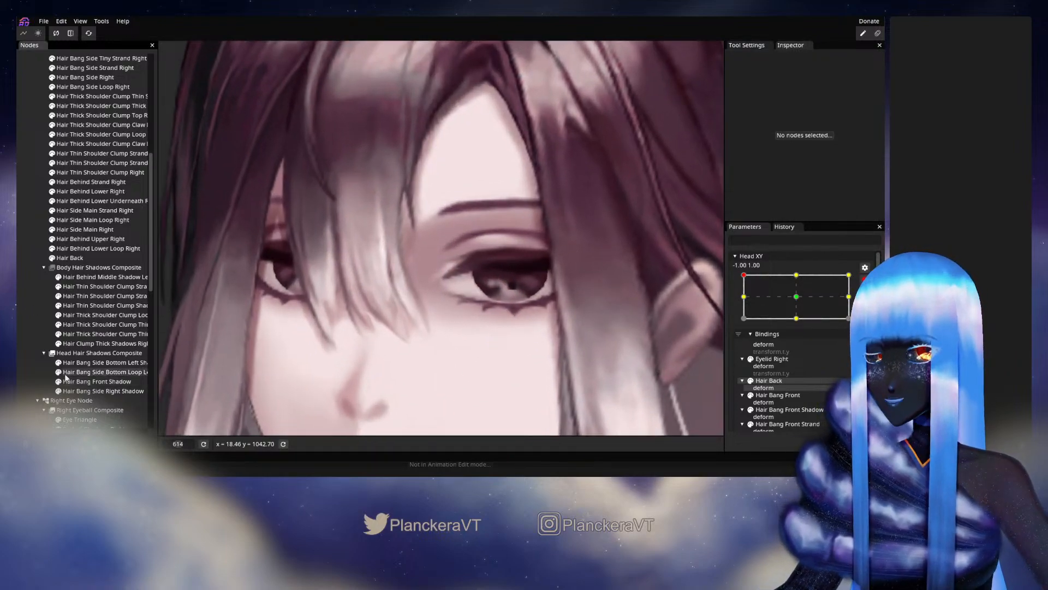
click(85, 382)
scroll(173, 128, up, 1)
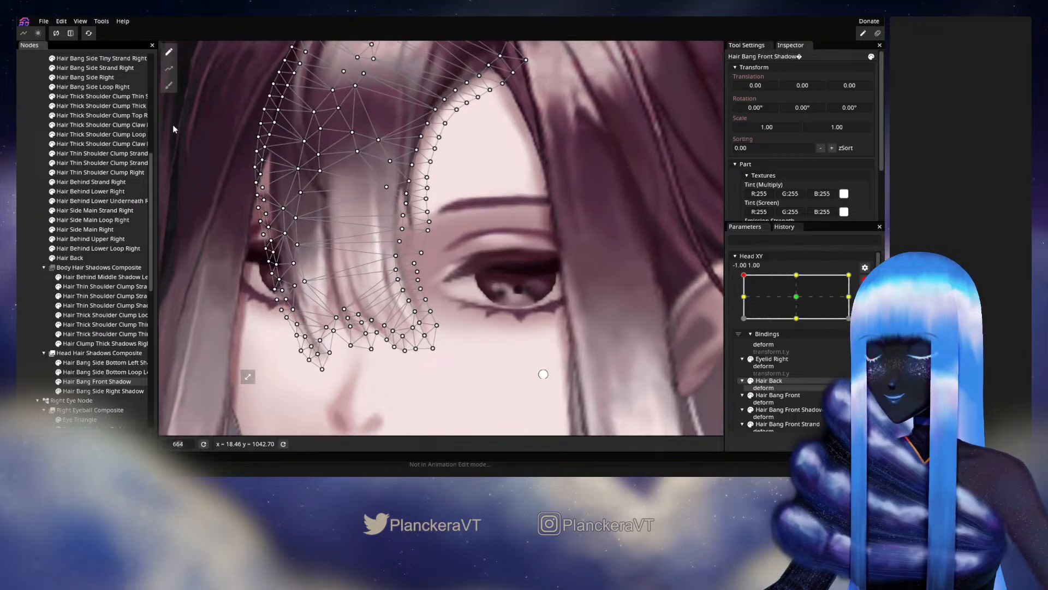
click(169, 85)
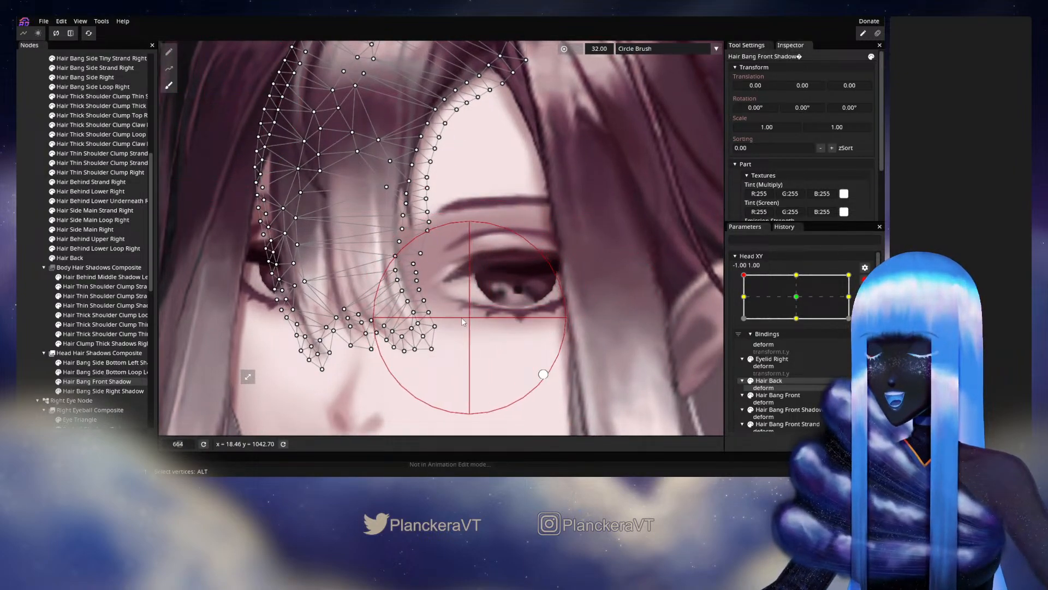
click(25, 320)
Recheck the bang shadow's movement near Head XY -1.00 1.00 outside keyframe editing, and resume editing the corner
scroll(390, 360, down, 1)
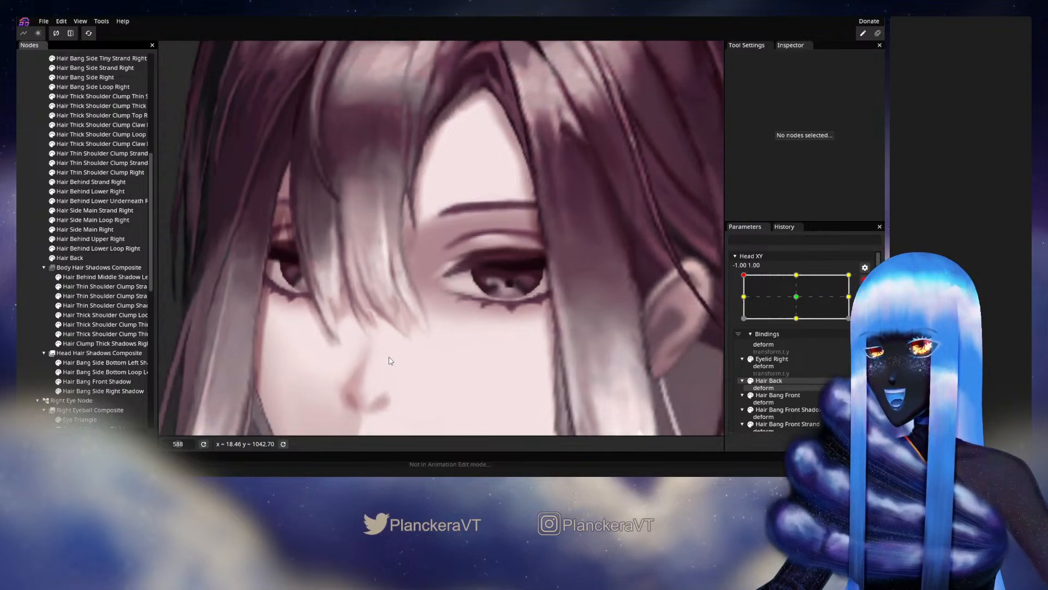
scroll(389, 361, down, 2)
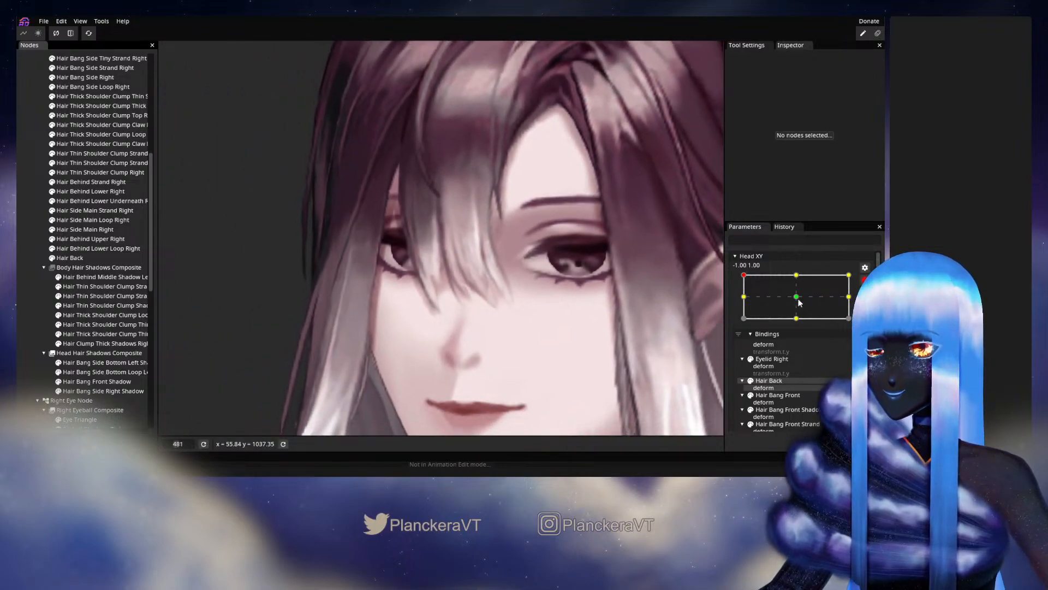
click(864, 280)
mouse_move(742, 305)
mouse_down()
mouse_move(739, 324)
mouse_move(742, 300)
mouse_up()
click(865, 306)
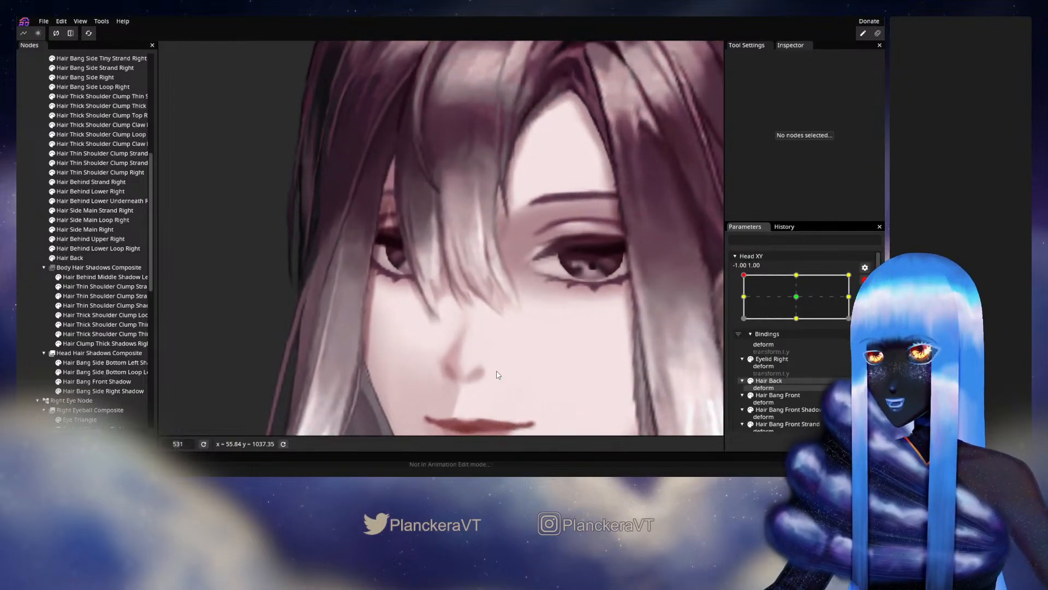
Adjust the lower tips of Hair Bang Front Shadow above the nose with the circle brush at size 18, and deselect the mesh
scroll(161, 415, up, 2)
click(88, 381)
scroll(432, 392, up, 1)
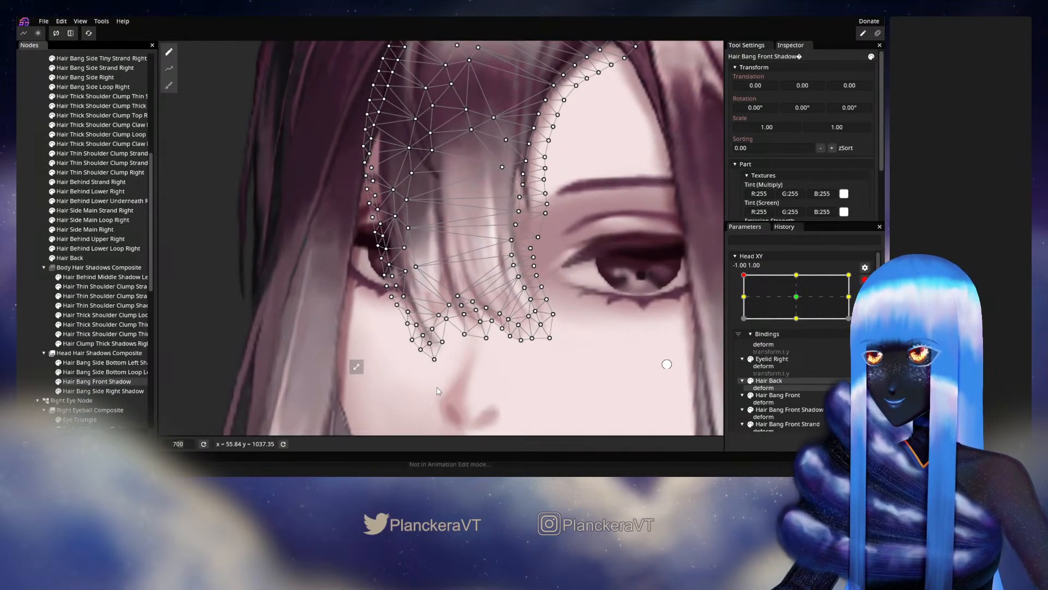
click(168, 85)
drag(619, 86, 422, 155)
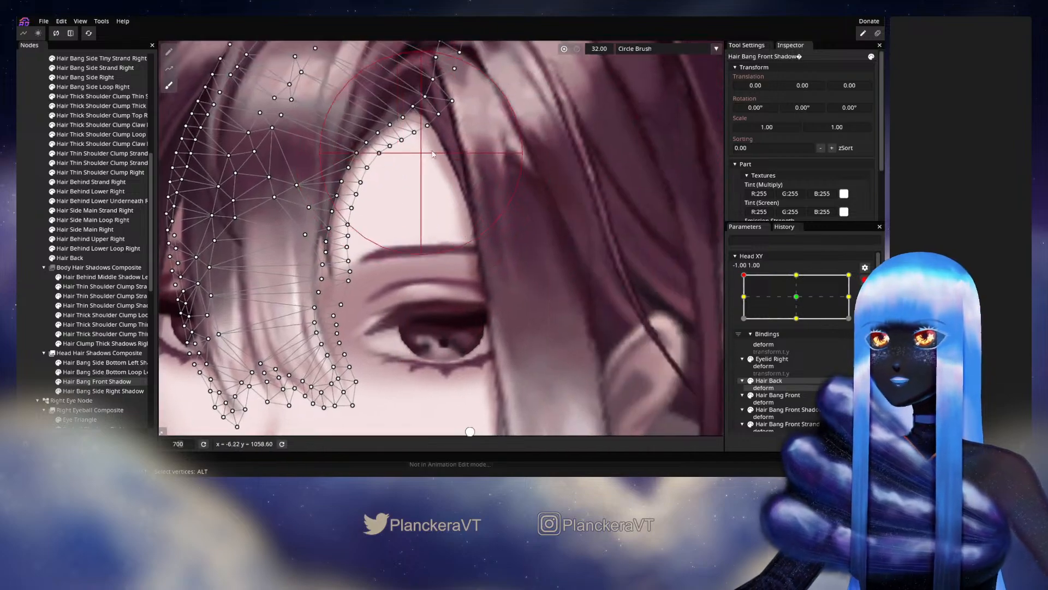
drag(606, 48, 599, 48)
drag(518, 253, 677, 155)
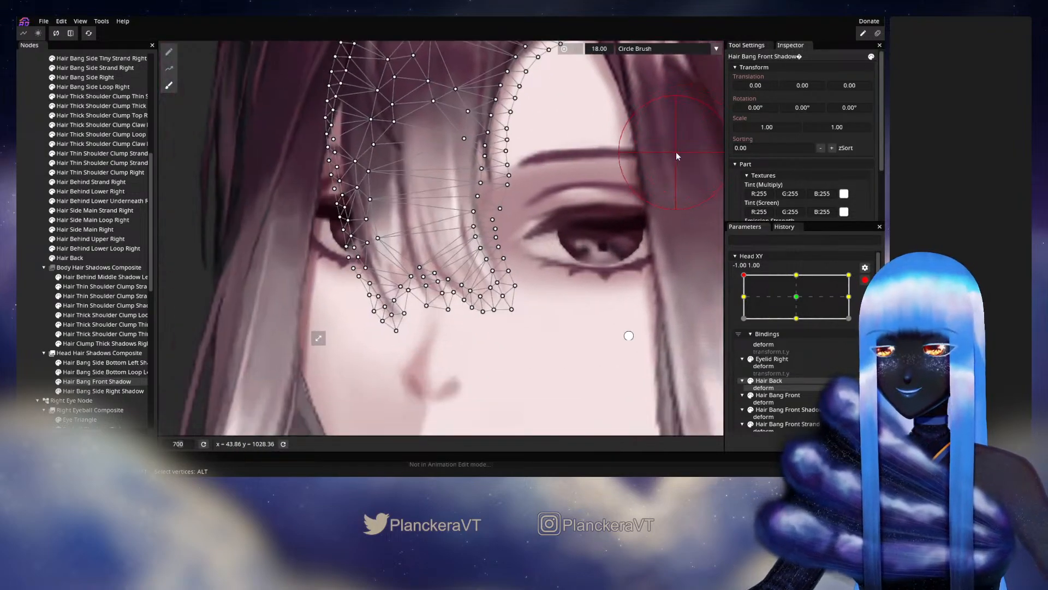
scroll(677, 155, up, 1)
drag(422, 391, 444, 339)
drag(459, 269, 450, 258)
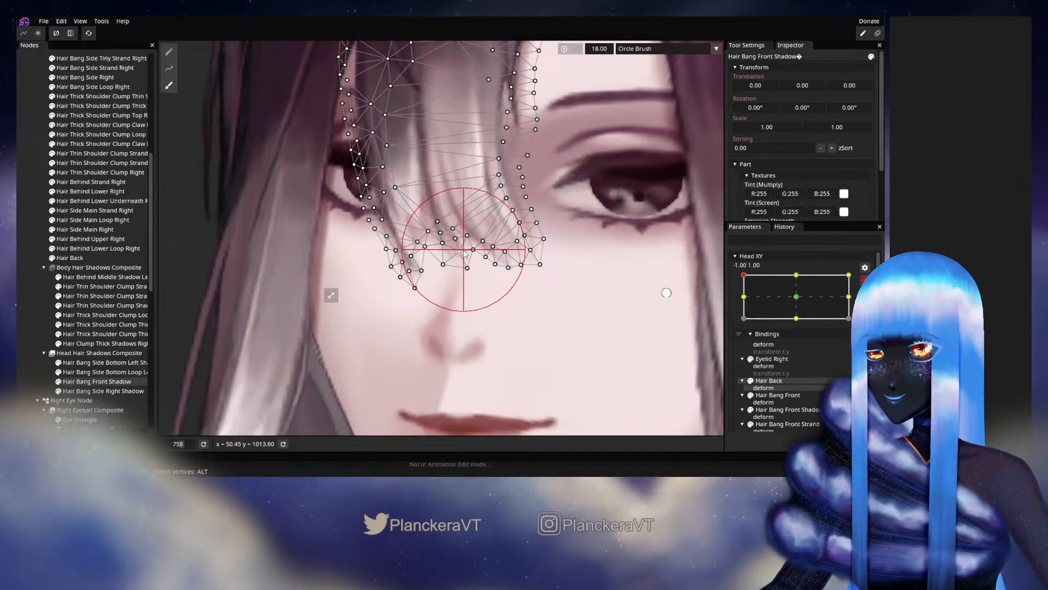
click(36, 300)
Turn off keyframe editing and check how the bang shadow moves around Head XY -1.00 1.00
scroll(519, 298, down, 5)
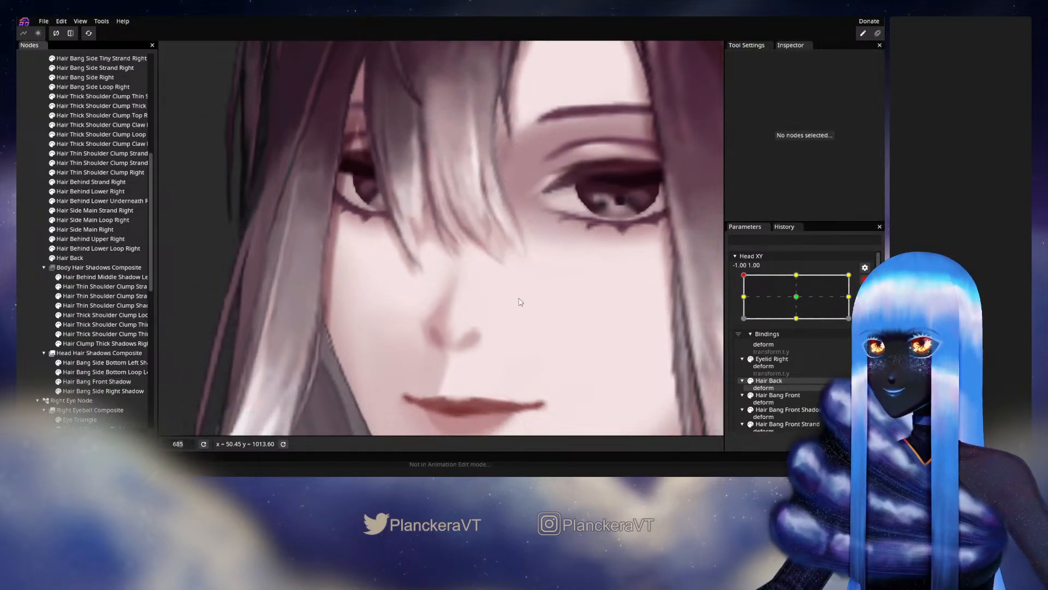
drag(530, 338, 517, 313)
scroll(516, 313, down, 3)
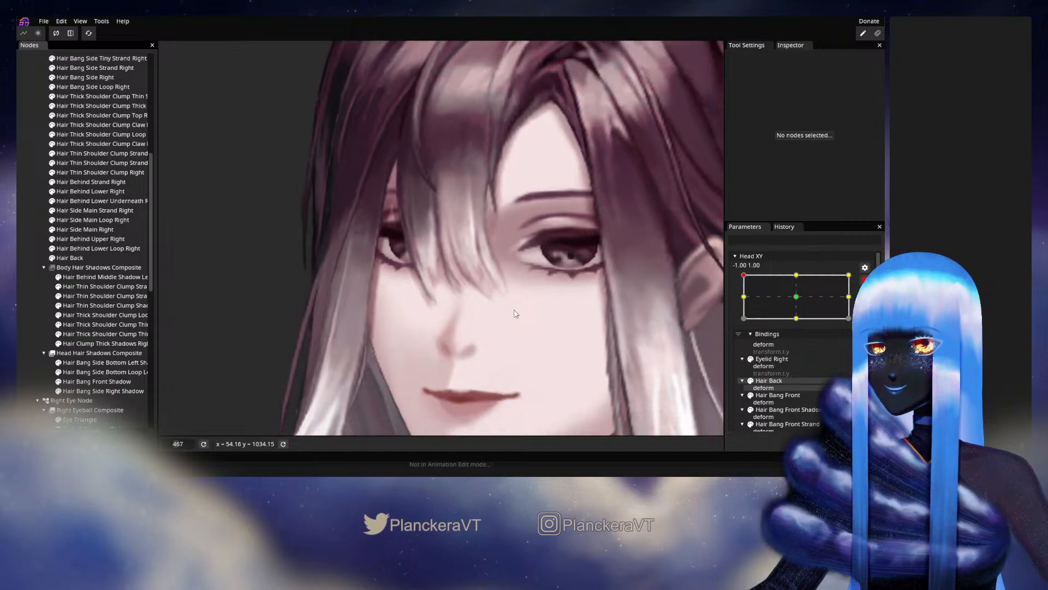
click(864, 279)
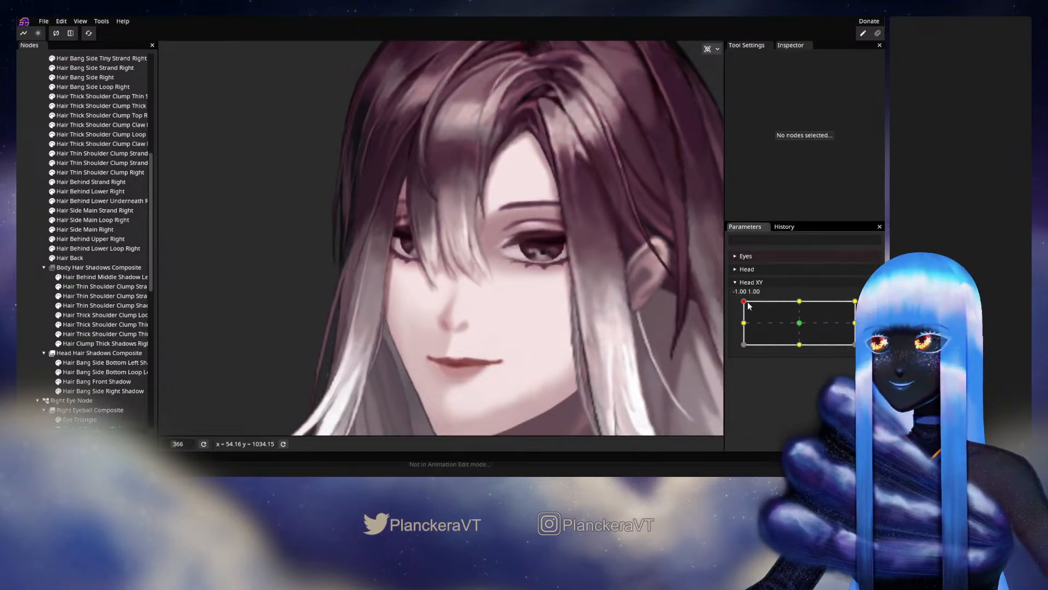
mouse_move(748, 306)
mouse_down()
mouse_move(735, 328)
mouse_move(753, 305)
mouse_move(786, 300)
mouse_move(743, 301)
mouse_up()
scroll(528, 300, up, 3)
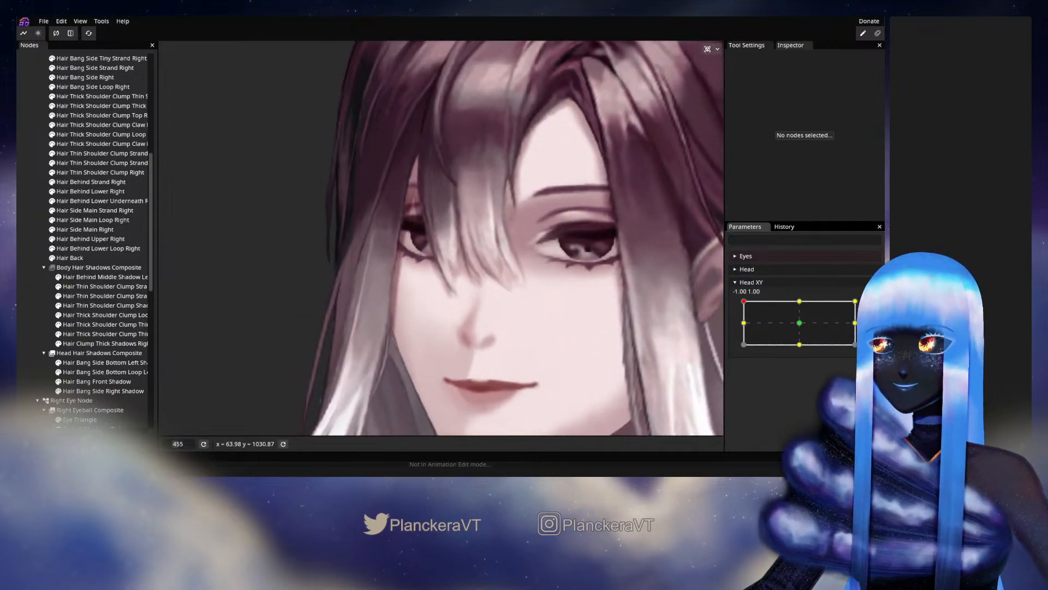
Resume editing the Head XY -1.00 1.00 corner, touch up the middle lower tips of Hair Bang Front Shadow with the size 18 circle brush, and deselect it
scroll(528, 299, up, 3)
click(97, 381)
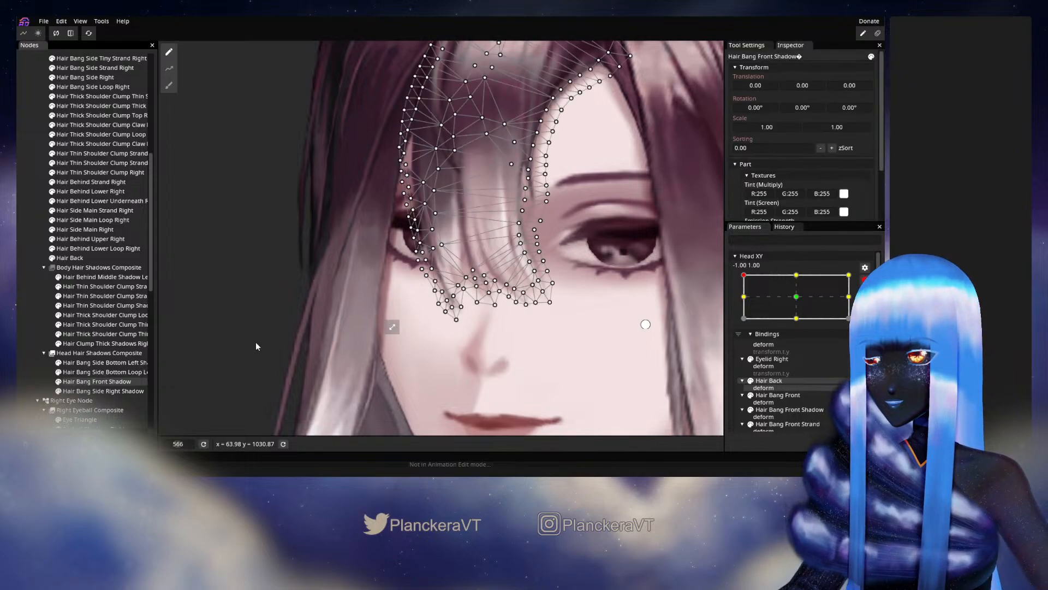
scroll(298, 275, up, 2)
click(169, 85)
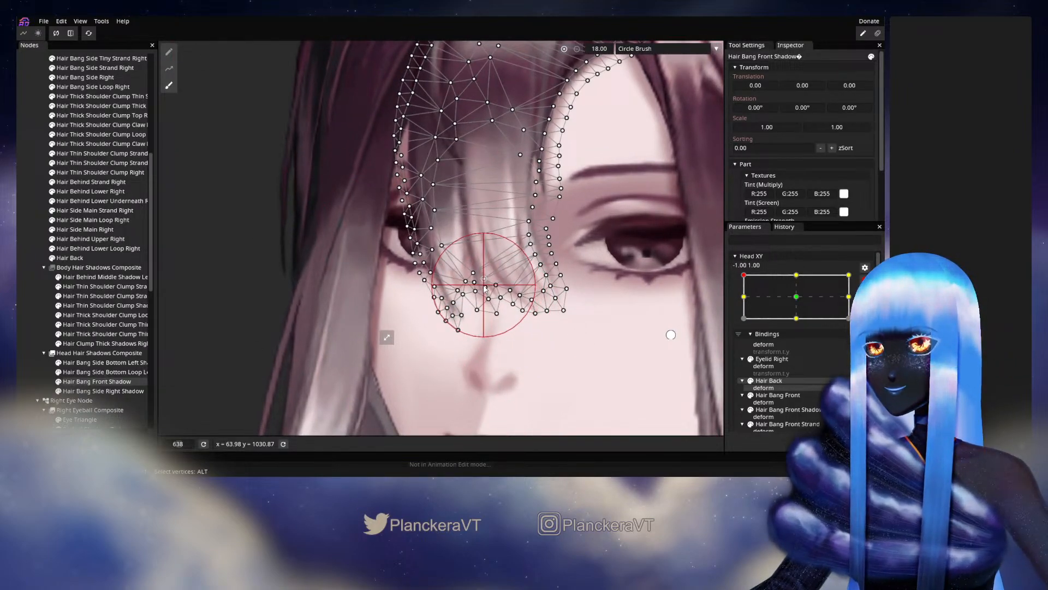
click(23, 313)
Examine the whole head with keyframe editing off while shifting Head XY near -1.00 1.00
scroll(514, 321, down, 5)
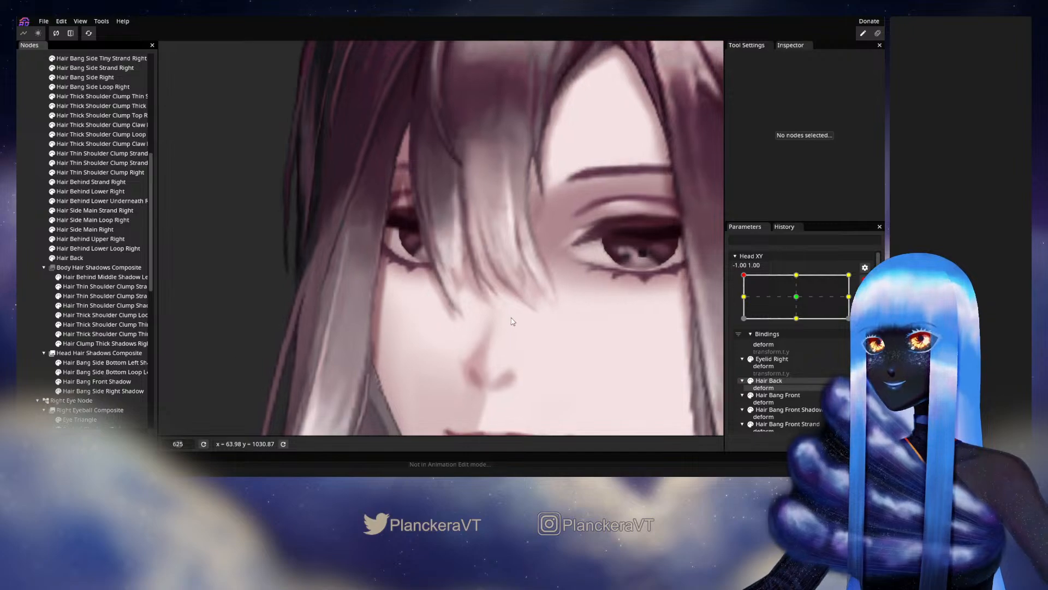
scroll(528, 321, down, 4)
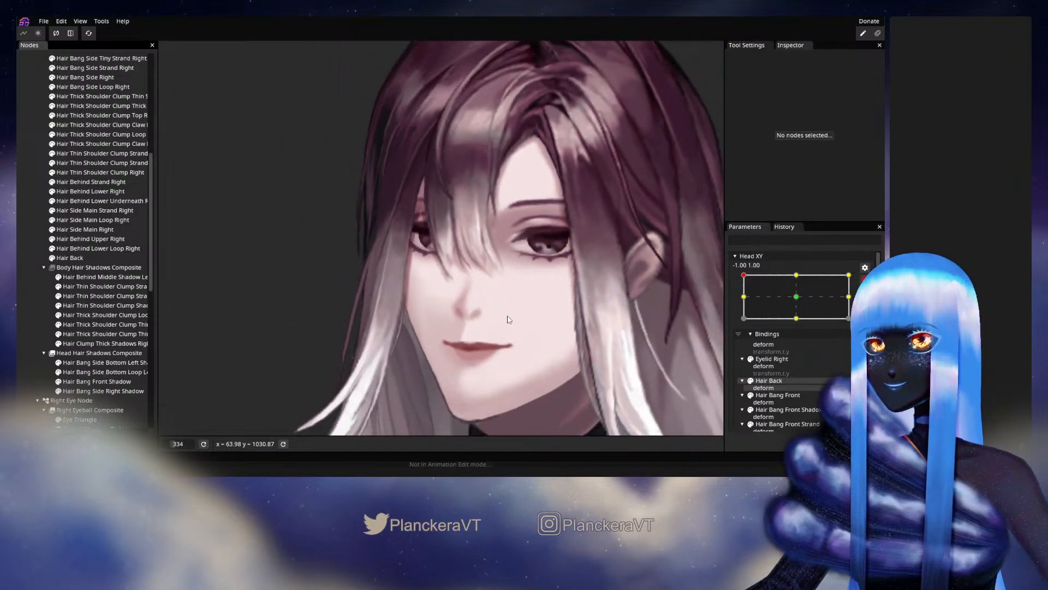
scroll(513, 342, down, 1)
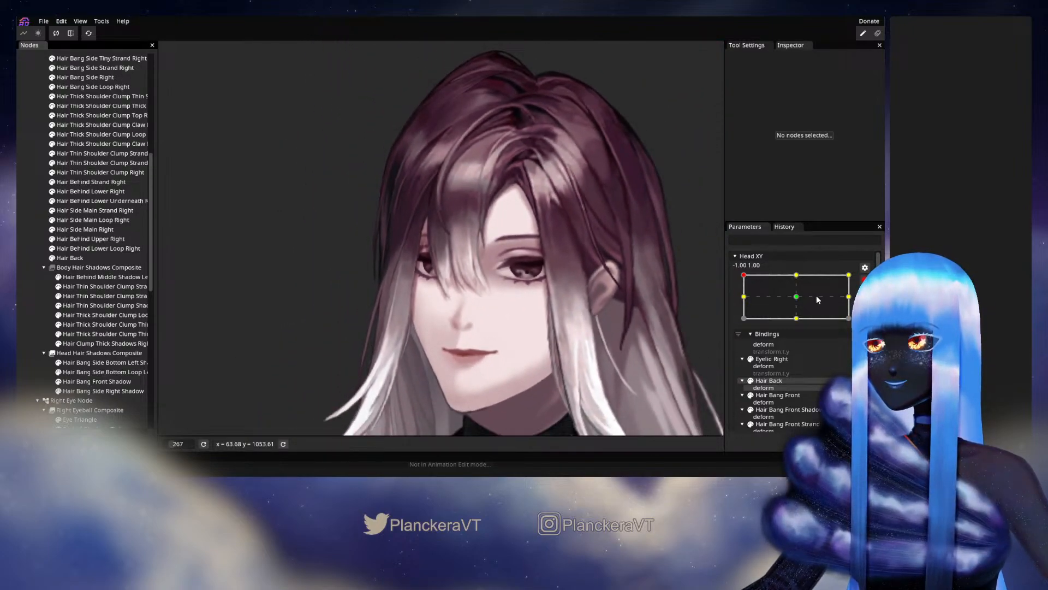
click(864, 280)
mouse_move(744, 303)
mouse_down()
mouse_move(742, 325)
mouse_move(744, 300)
mouse_move(782, 297)
mouse_move(738, 289)
mouse_move(729, 323)
mouse_move(734, 302)
mouse_up()
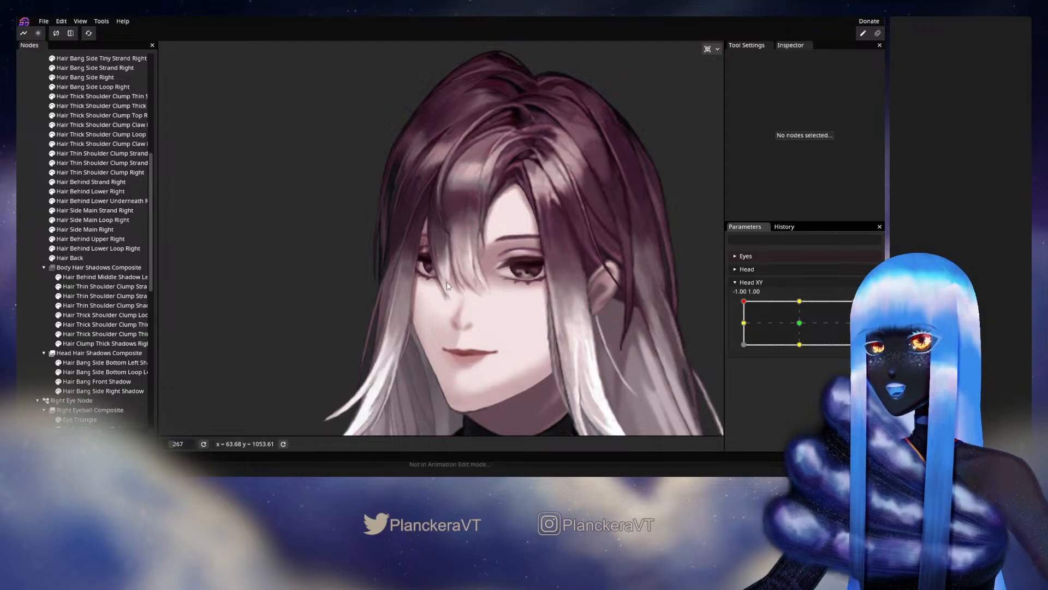
Refine the inner edge of Hair Bang Front Shadow beside the eyebrow at Head XY -1.00 1.00 with the size 18 circle brush and vertex editing
scroll(446, 285, up, 5)
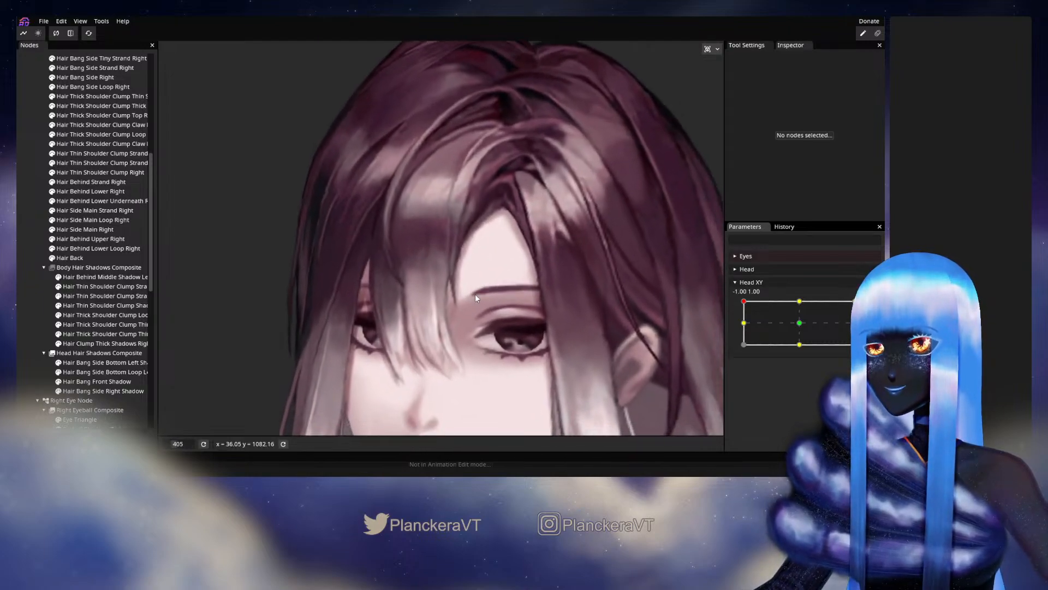
click(98, 384)
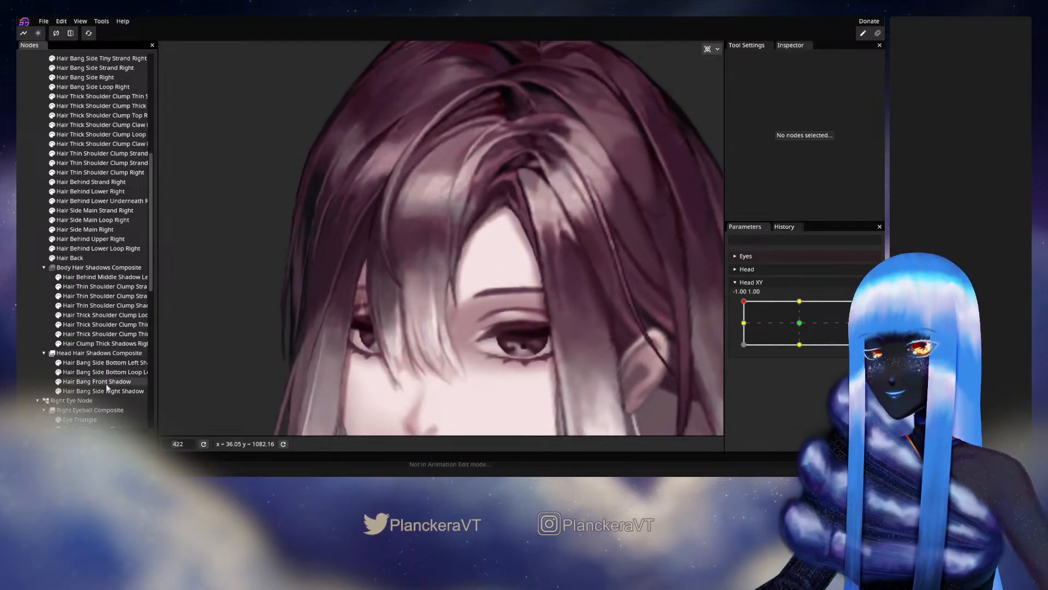
scroll(435, 344, up, 2)
click(185, 429)
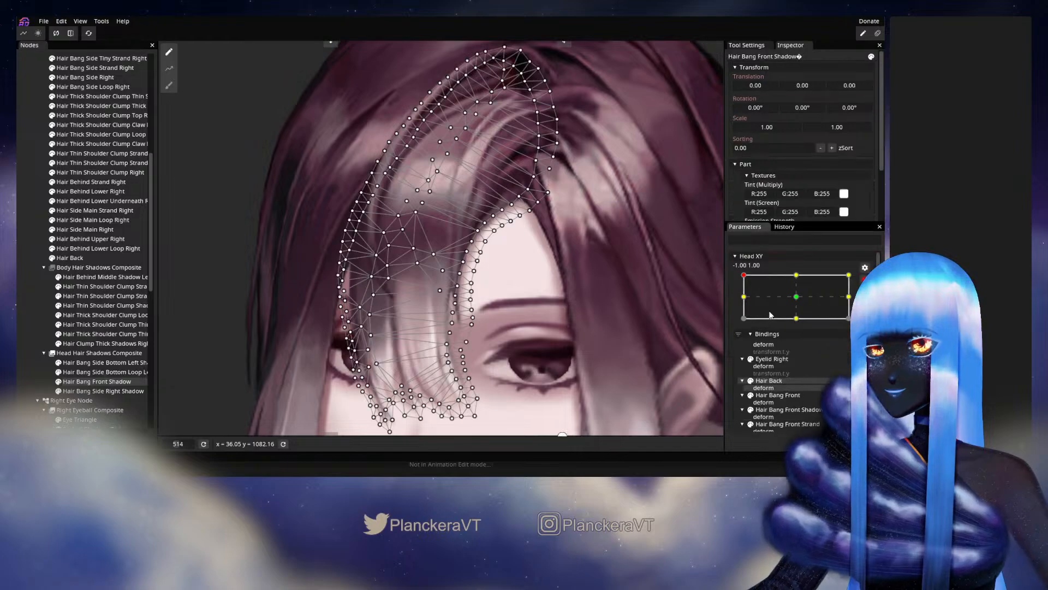
scroll(500, 319, up, 2)
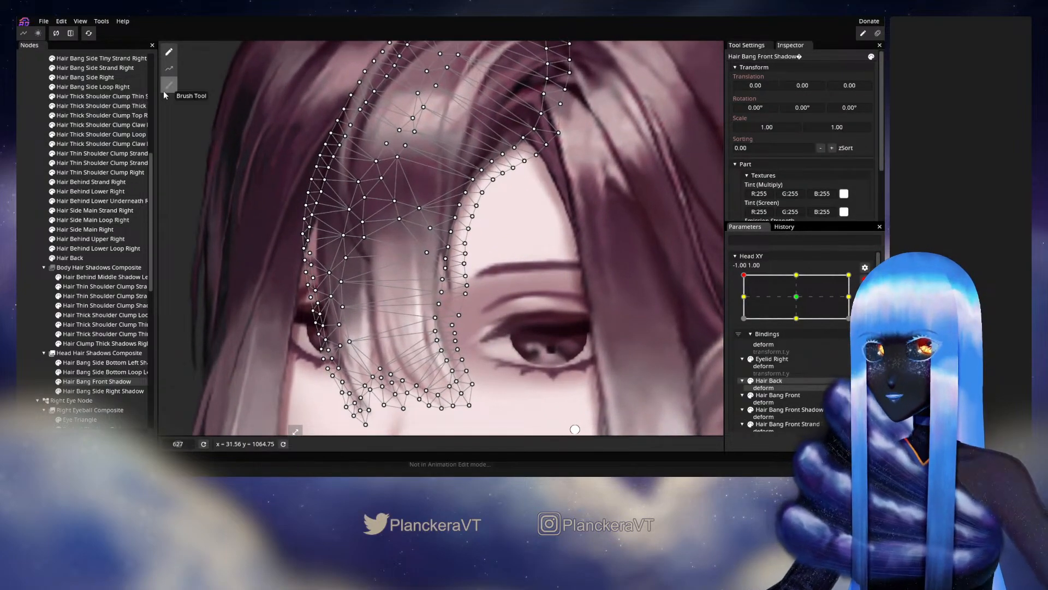
drag(452, 293, 454, 286)
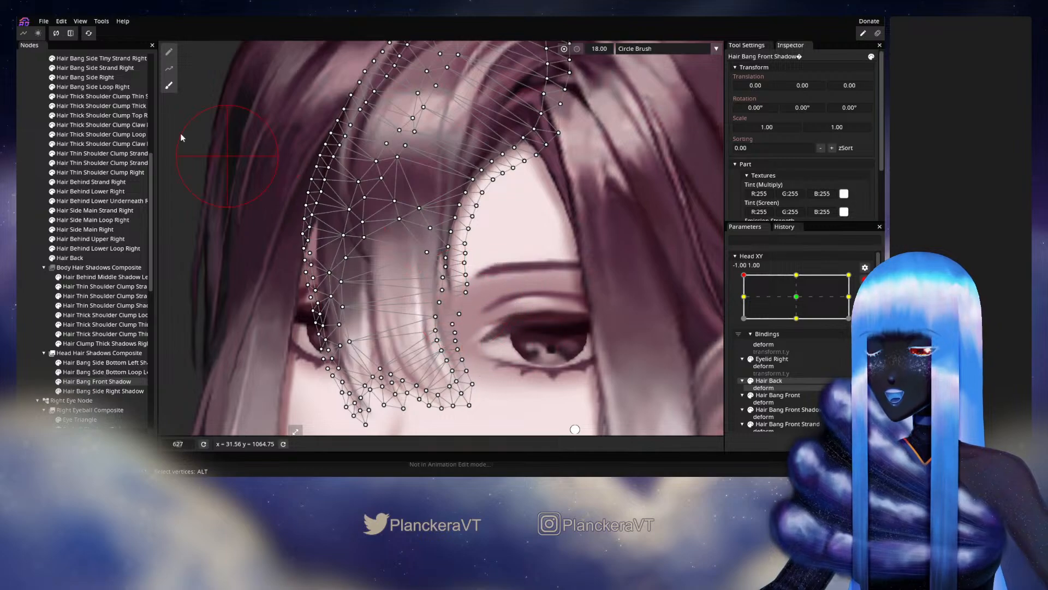
click(173, 52)
scroll(461, 334, up, 1)
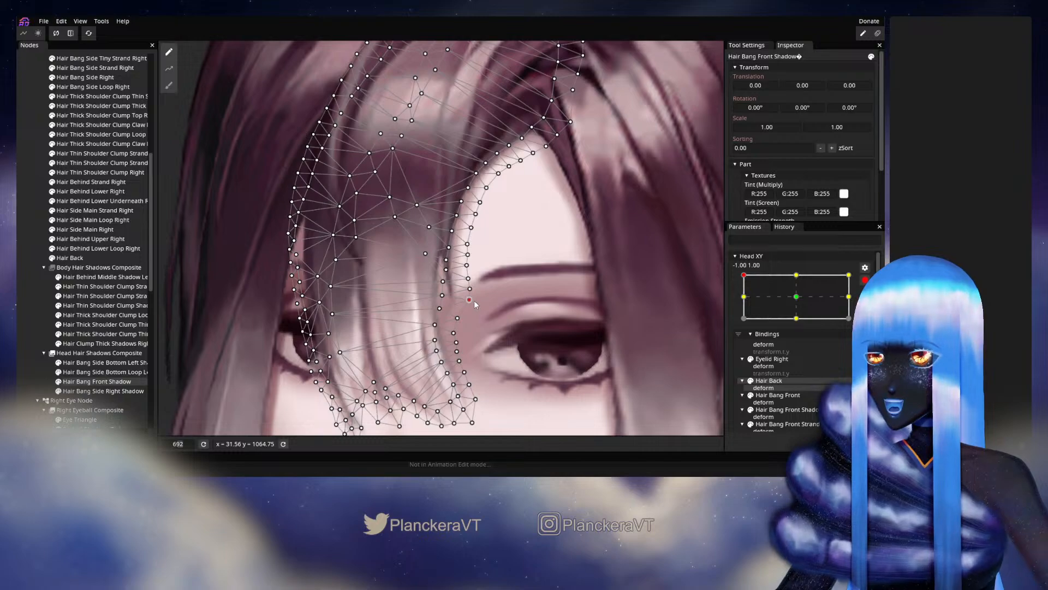
drag(473, 300, 439, 354)
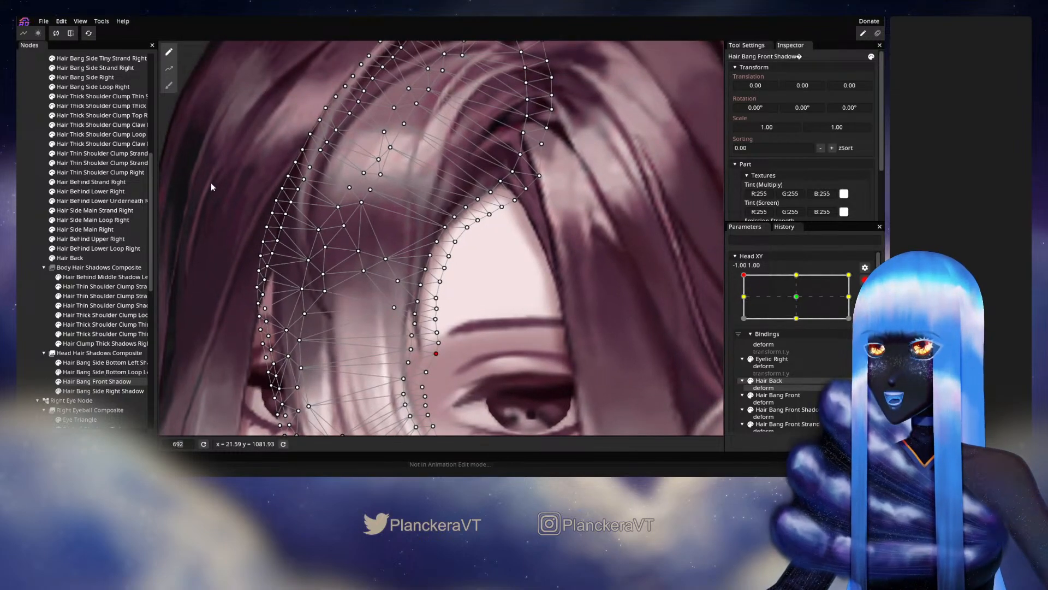
click(21, 242)
Smooth the upper inner edge of Hair Bang Front Shadow along the forehead with the size 18 circle brush, and deselect the mesh
click(90, 381)
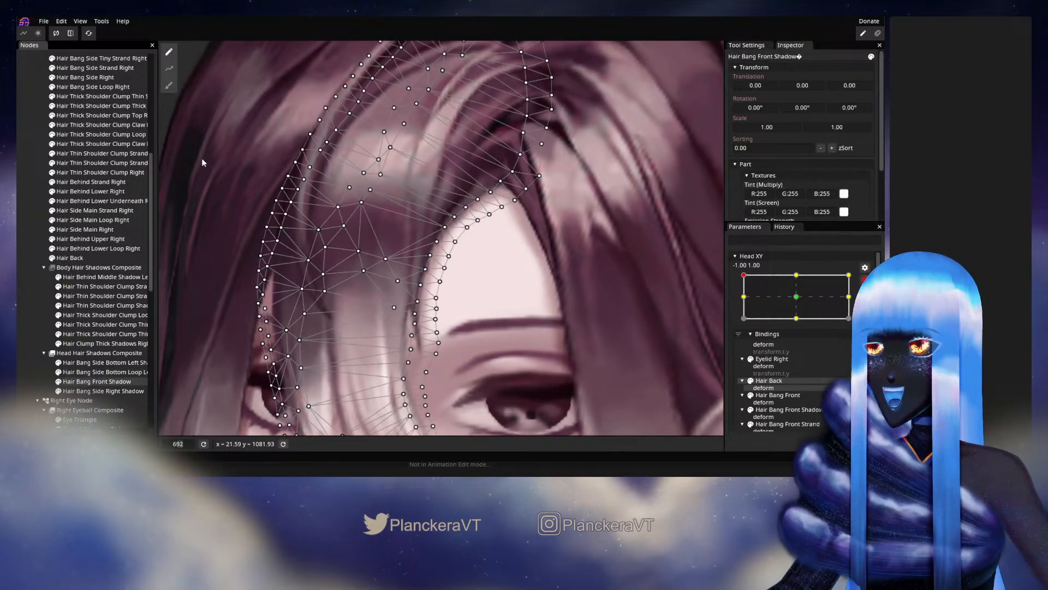
click(169, 85)
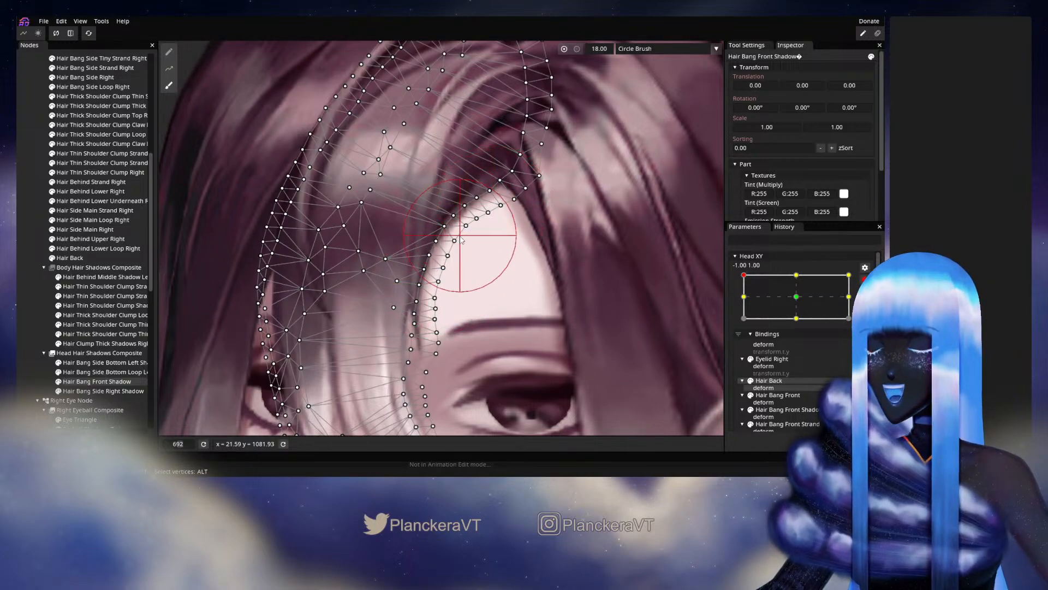
click(22, 296)
Leave keyframe editing and recheck the bang shadow on the whole head while varying Head XY around its -1.00 1.00 corner
scroll(620, 300, down, 5)
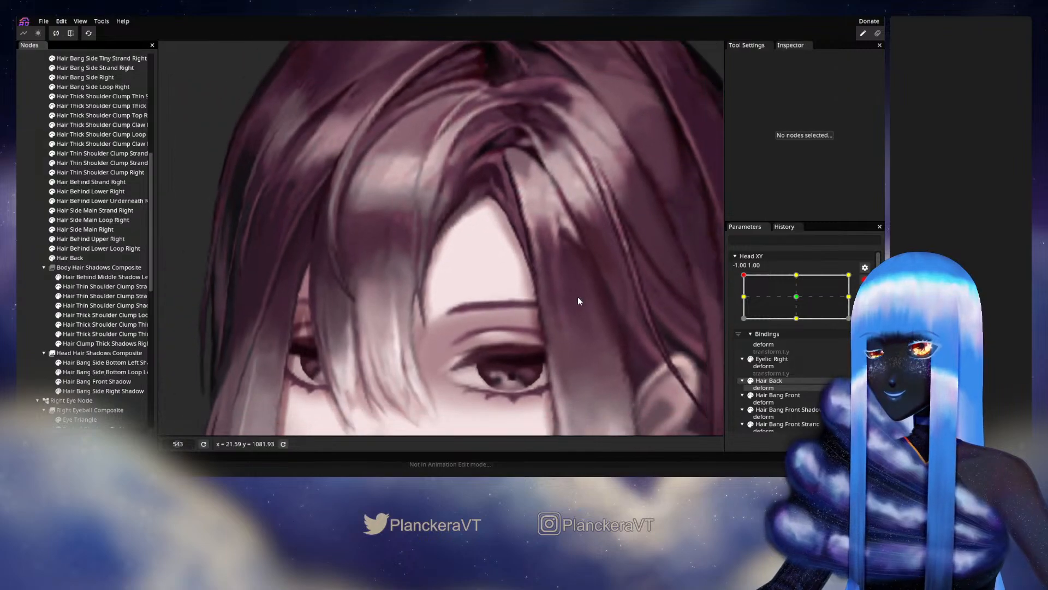
scroll(577, 299, down, 4)
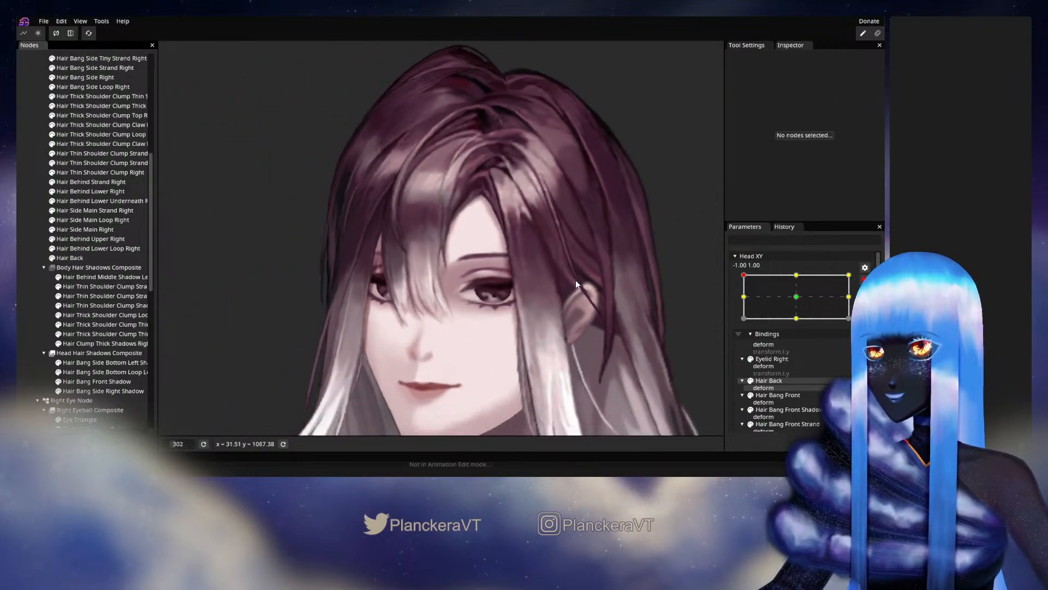
scroll(599, 277, down, 1)
click(865, 280)
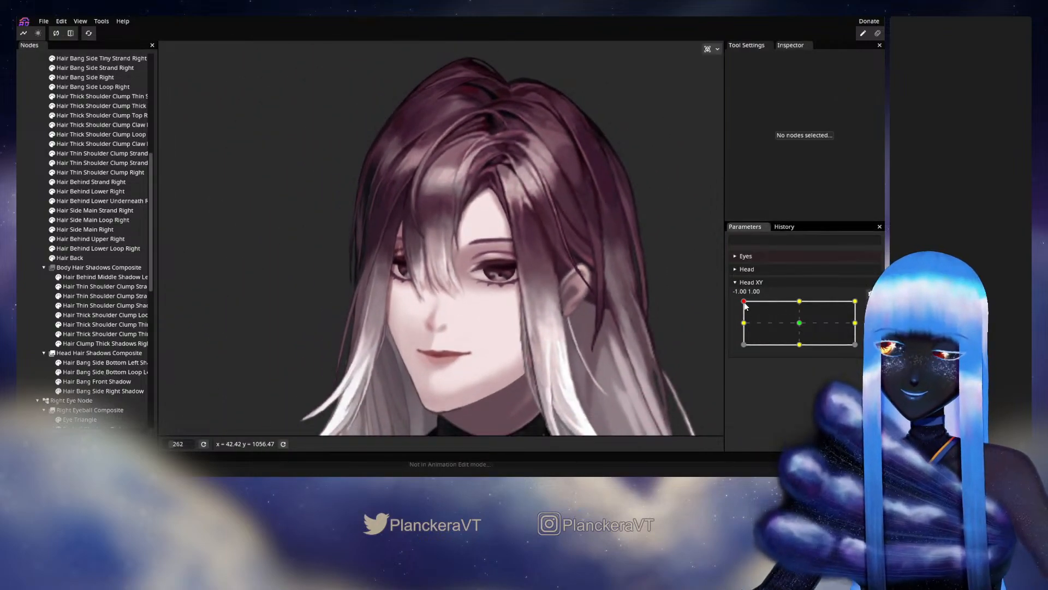
mouse_move(745, 302)
mouse_down()
mouse_move(741, 325)
mouse_move(744, 303)
mouse_move(801, 295)
mouse_move(743, 293)
mouse_move(800, 326)
mouse_move(745, 309)
mouse_move(733, 320)
mouse_move(730, 301)
mouse_move(806, 305)
mouse_move(778, 326)
mouse_move(744, 303)
mouse_move(791, 325)
mouse_move(741, 306)
mouse_up()
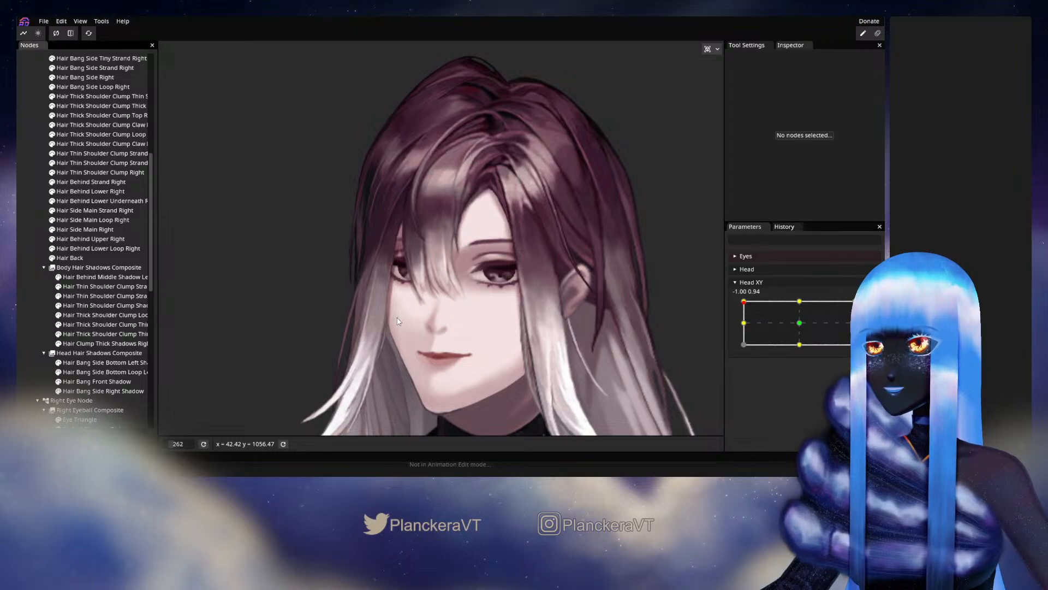
Inspect the shoulder hair and its shadows over the jacket while moving Head XY around -1.00 1.00
scroll(398, 321, down, 5)
drag(395, 323, 434, 174)
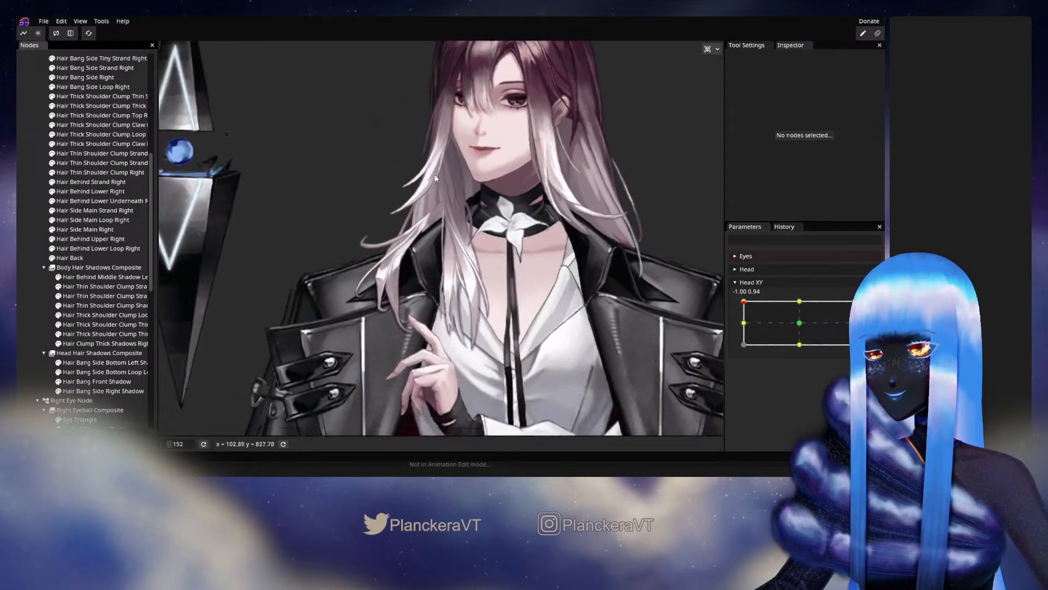
scroll(431, 273, up, 3)
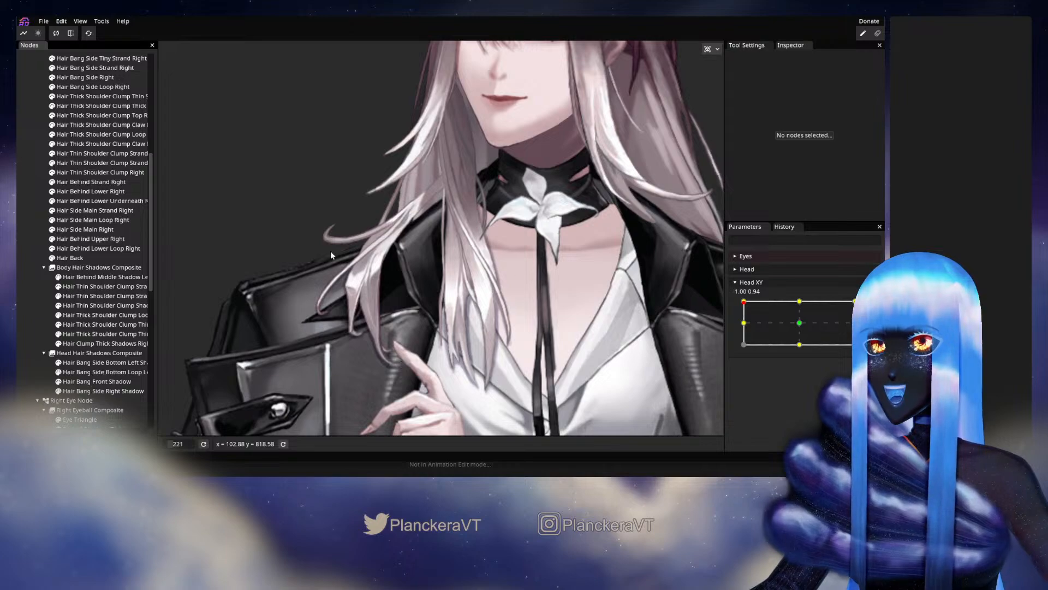
mouse_move(744, 300)
mouse_down()
mouse_move(799, 324)
mouse_move(732, 302)
mouse_up()
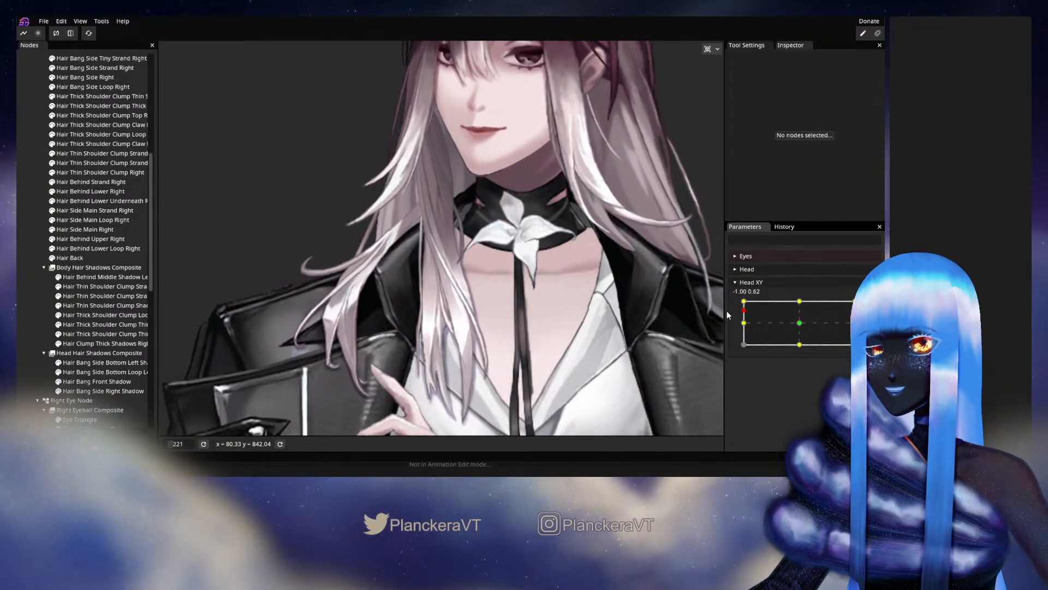
scroll(677, 322, down, 5)
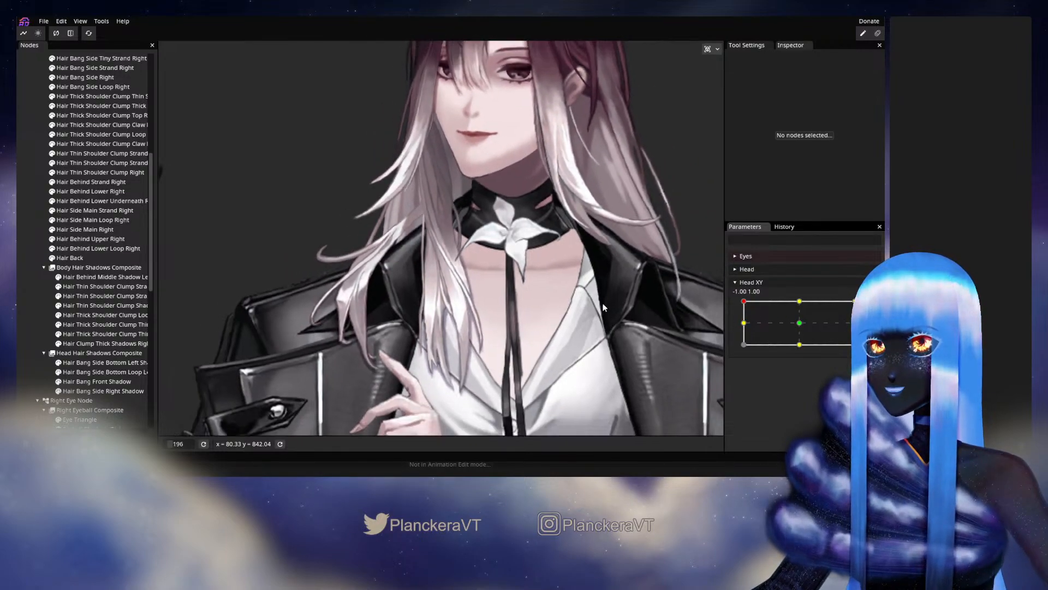
drag(542, 246, 524, 328)
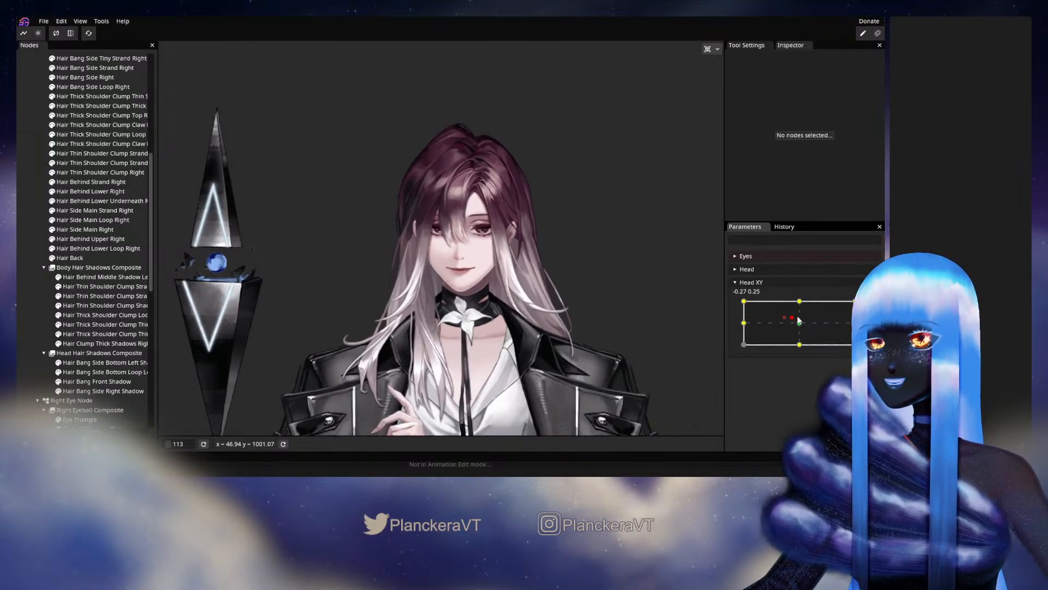
Preview Head XY between the -1.00 1.00 corner and the centre, set it to -0.47 0.69, and save the model to shalommodel1.inx
click(744, 302)
drag(740, 313, 773, 306)
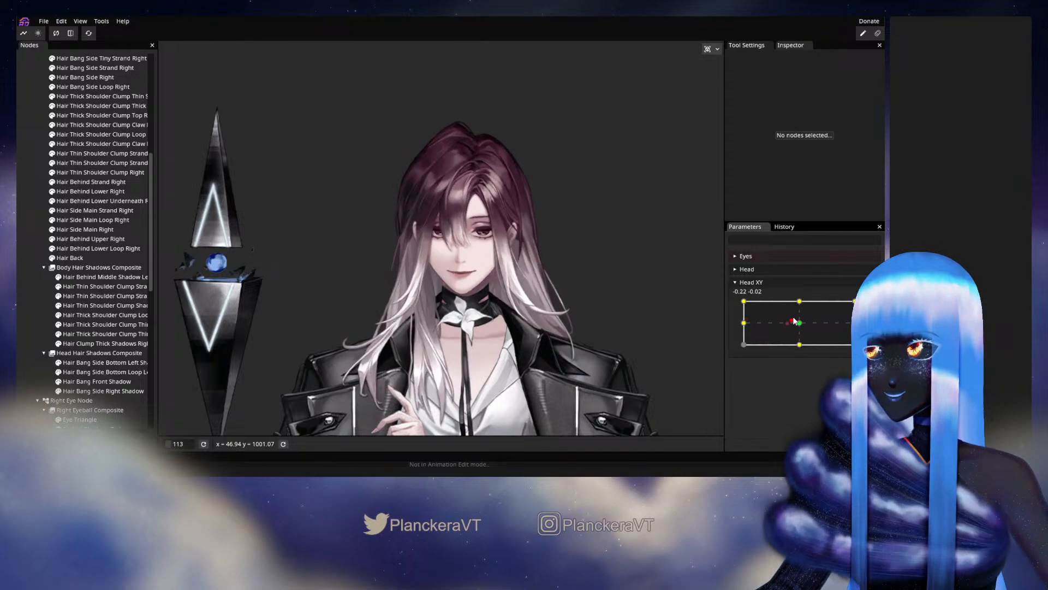
click(43, 21)
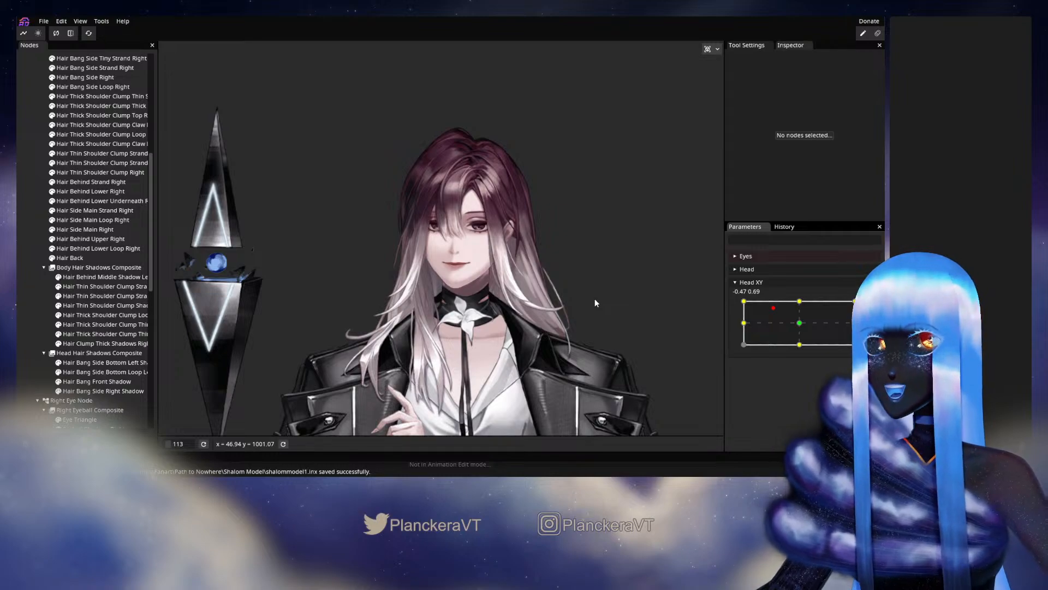
scroll(594, 298, up, 3)
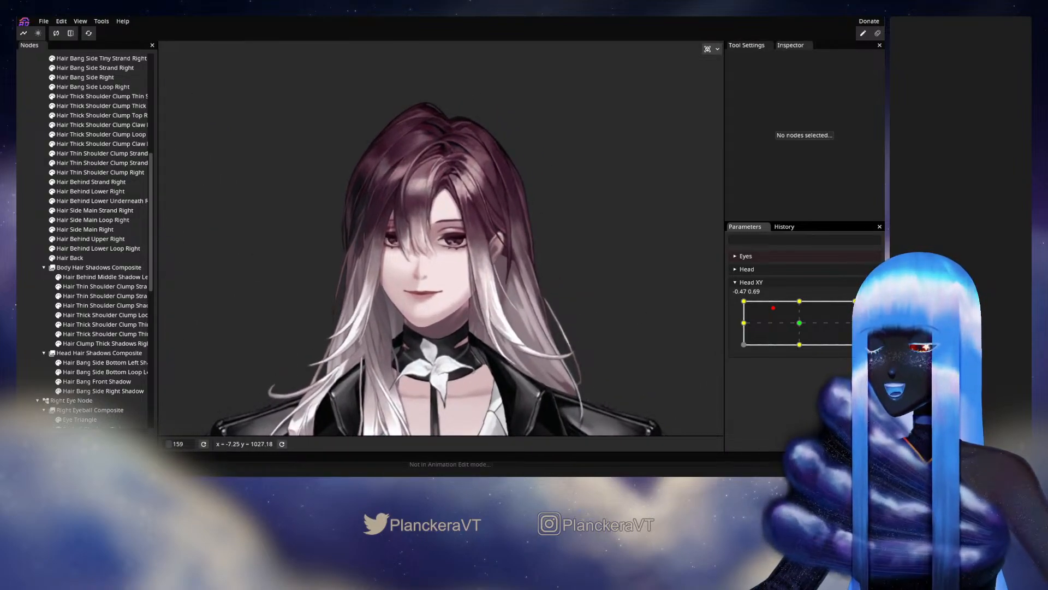
Set Head XY to 1.00 1.00 and examine the hair at the crown and parting up close
scroll(575, 361, up, 1)
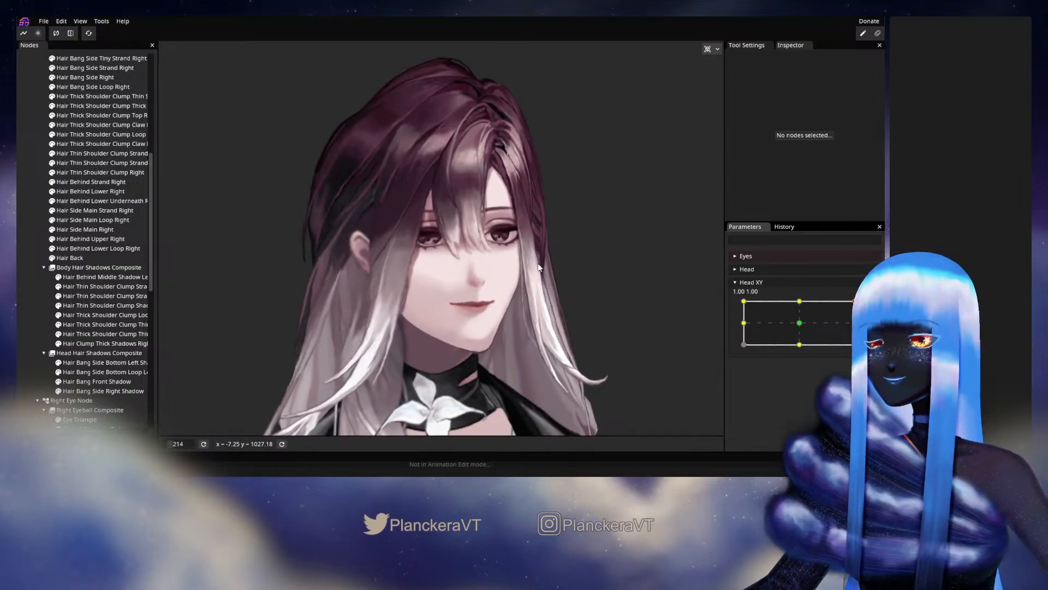
scroll(456, 358, up, 2)
scroll(456, 358, up, 3)
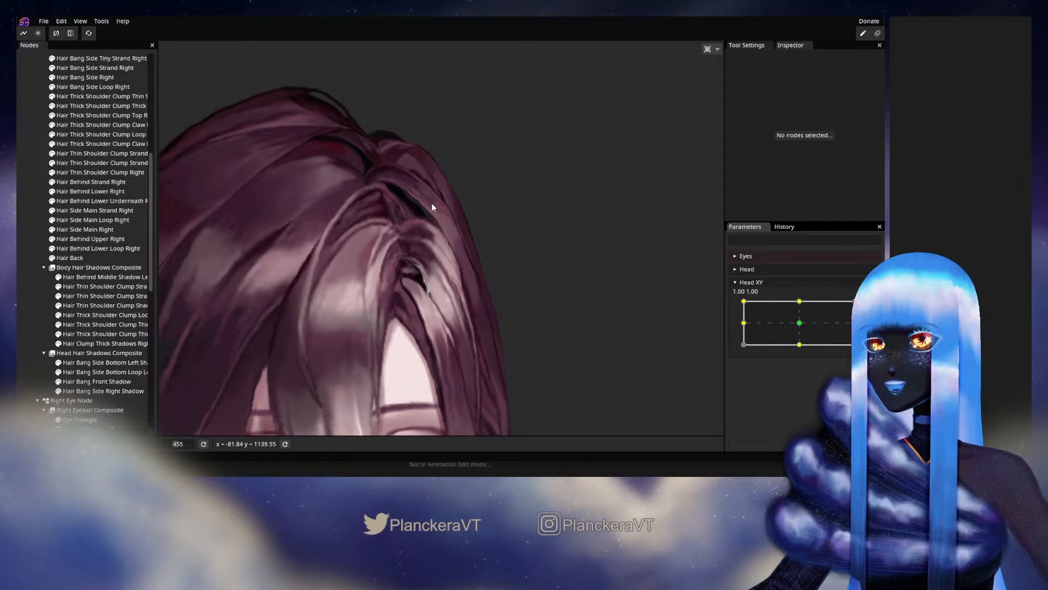
drag(499, 329, 540, 249)
drag(571, 350, 536, 230)
drag(497, 320, 482, 421)
drag(467, 333, 490, 345)
scroll(521, 307, down, 2)
scroll(493, 345, up, 2)
scroll(492, 345, up, 2)
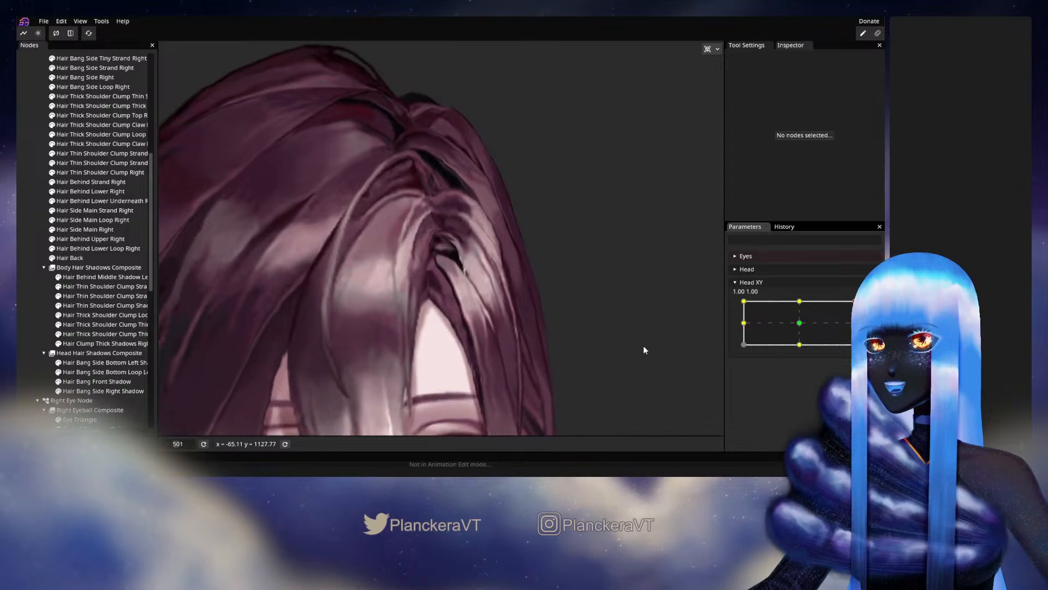
Start editing the Head XY keyframe at 1.00 1.00 and select the Hair Side Connecting Left mesh
scroll(468, 298, up, 2)
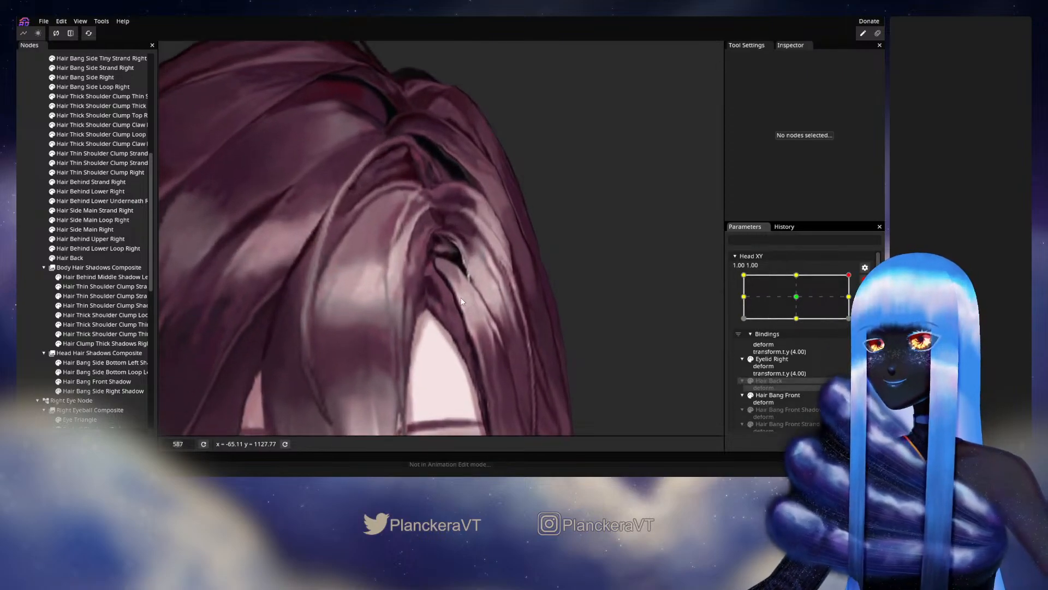
scroll(433, 310, up, 2)
scroll(82, 308, up, 8)
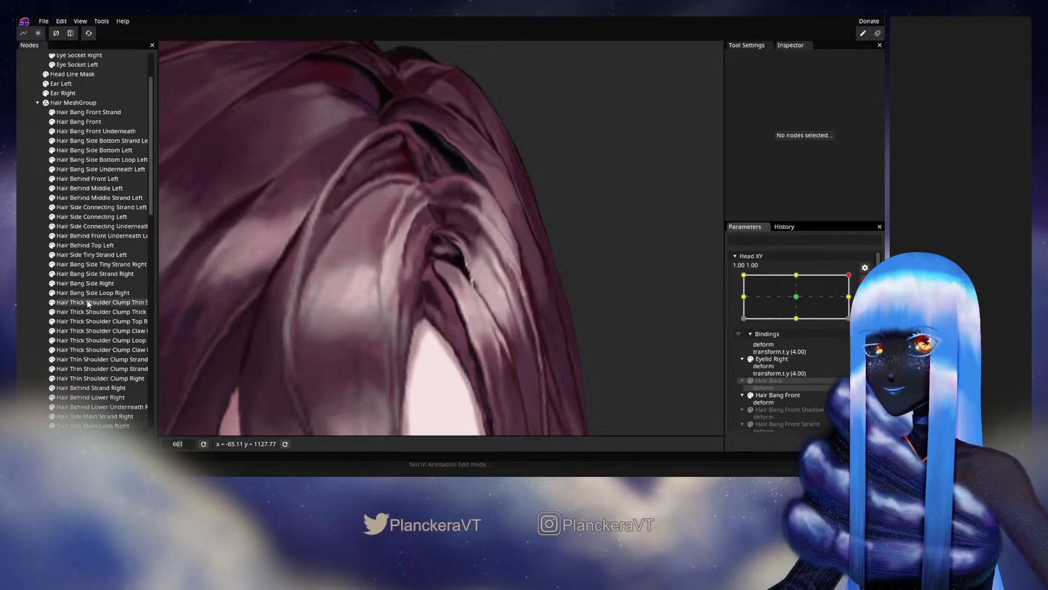
click(86, 247)
scroll(359, 270, up, 4)
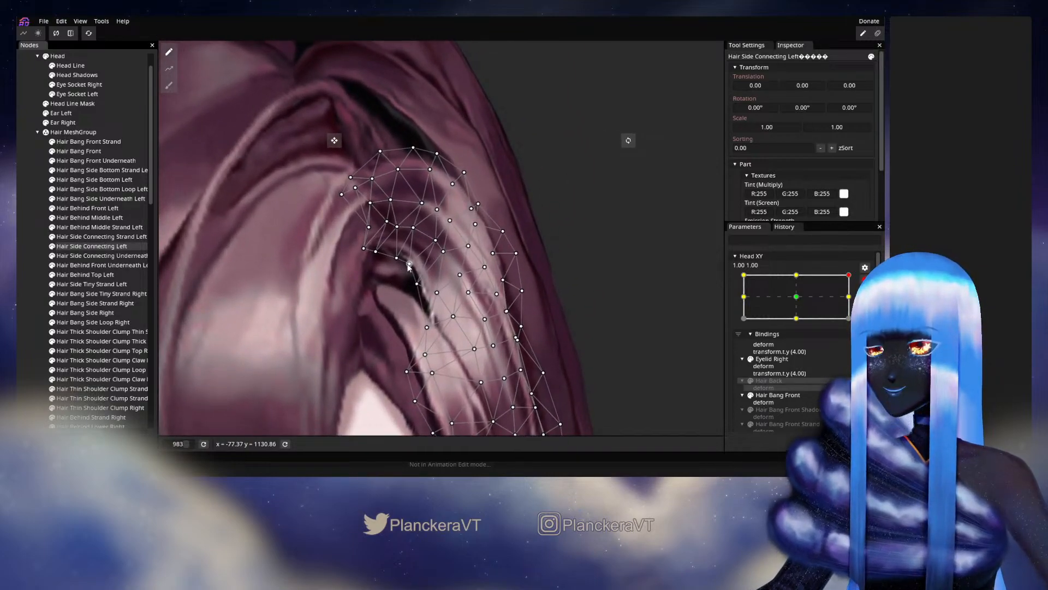
scroll(387, 266, up, 2)
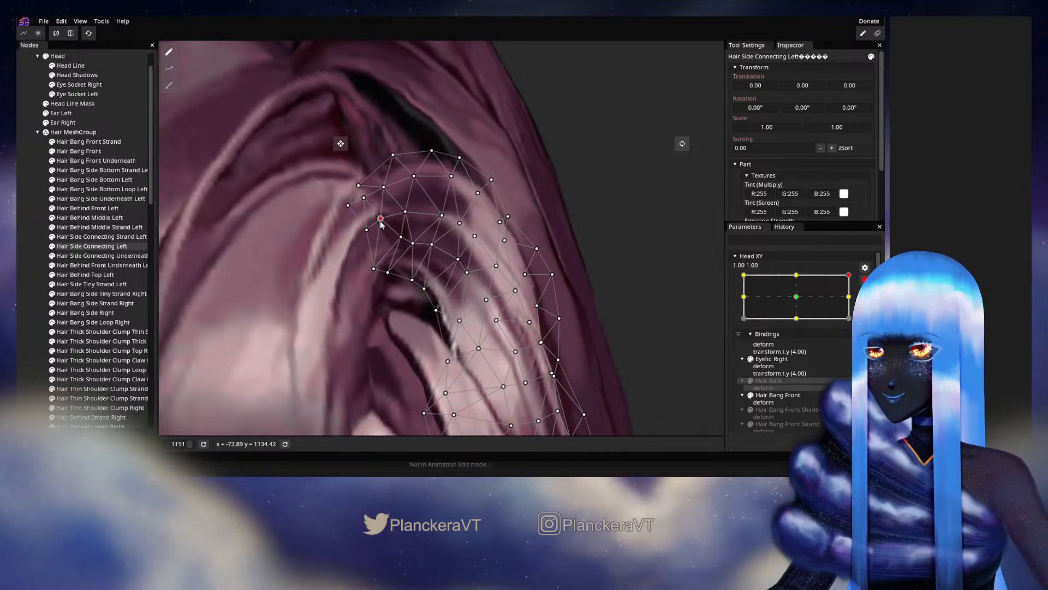
click(398, 247)
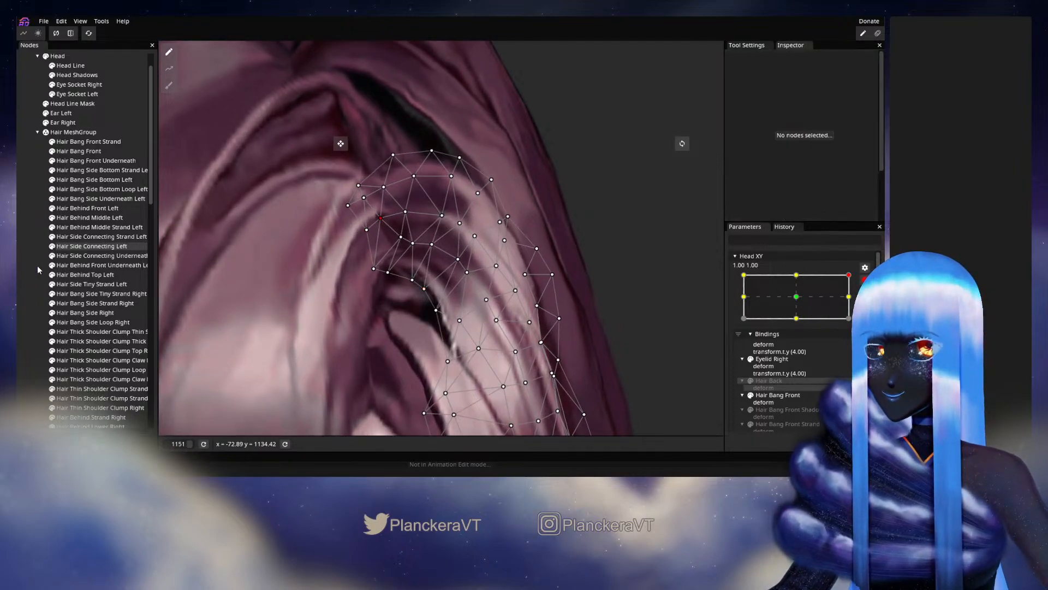
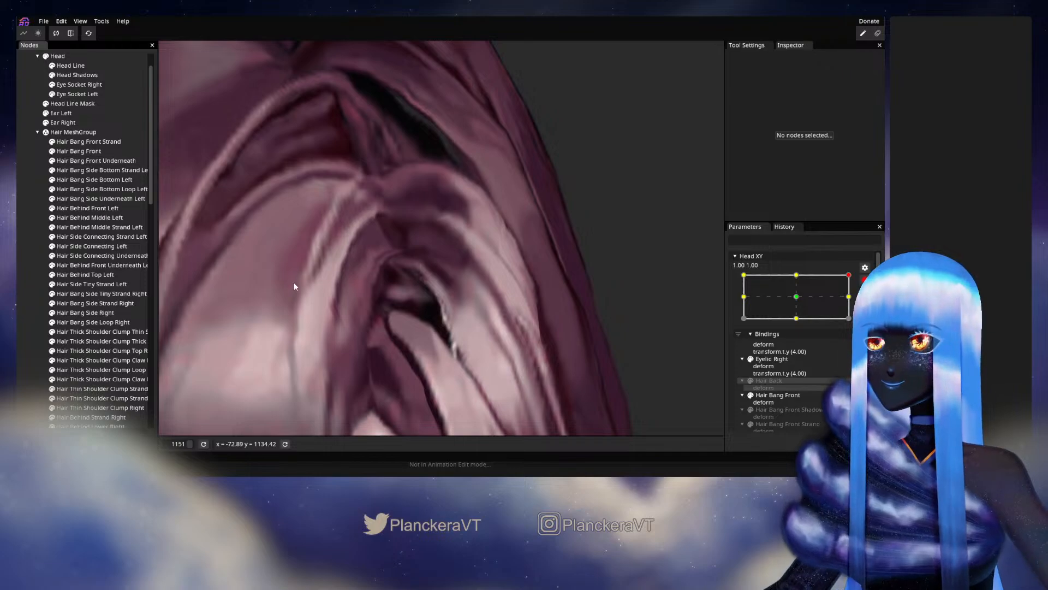
click(94, 248)
scroll(460, 309, up, 1)
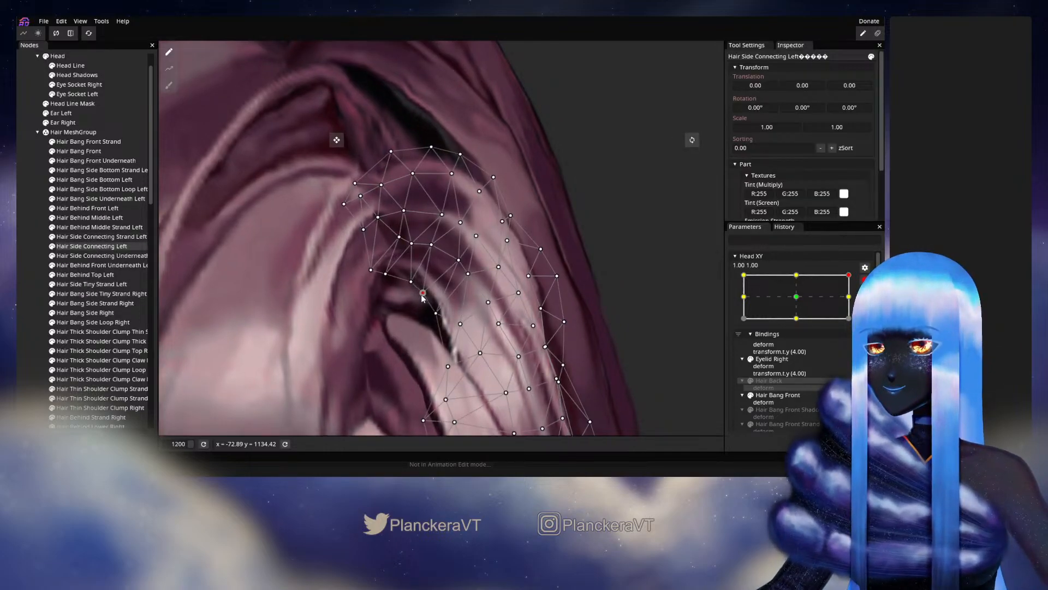
Reposition Hair Side Connecting Left's vertices around the dark inner gap below the parting to smooth the curve of the strand
drag(467, 274, 471, 282)
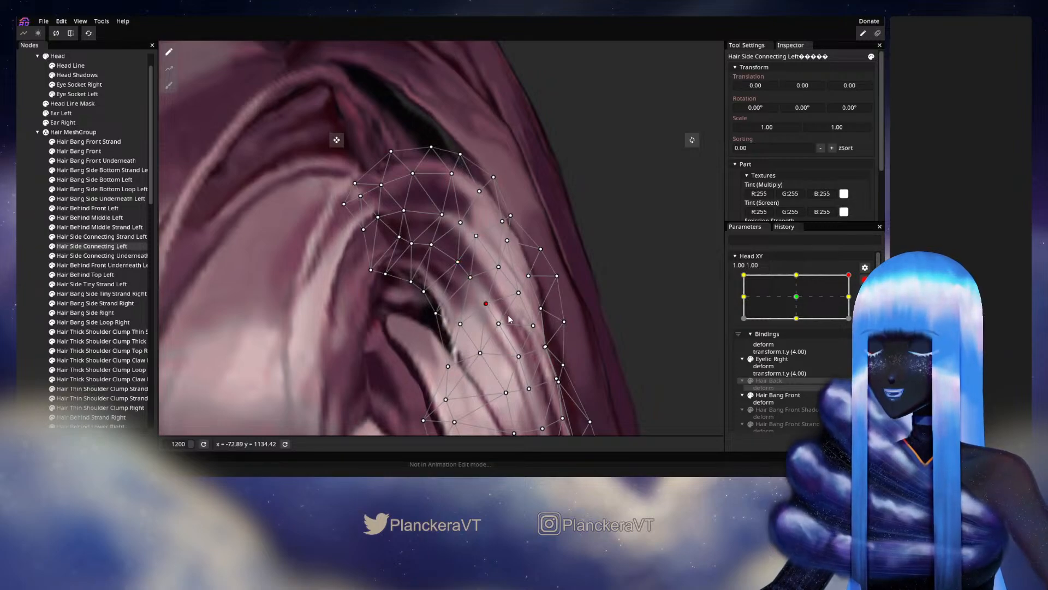
drag(509, 320, 469, 273)
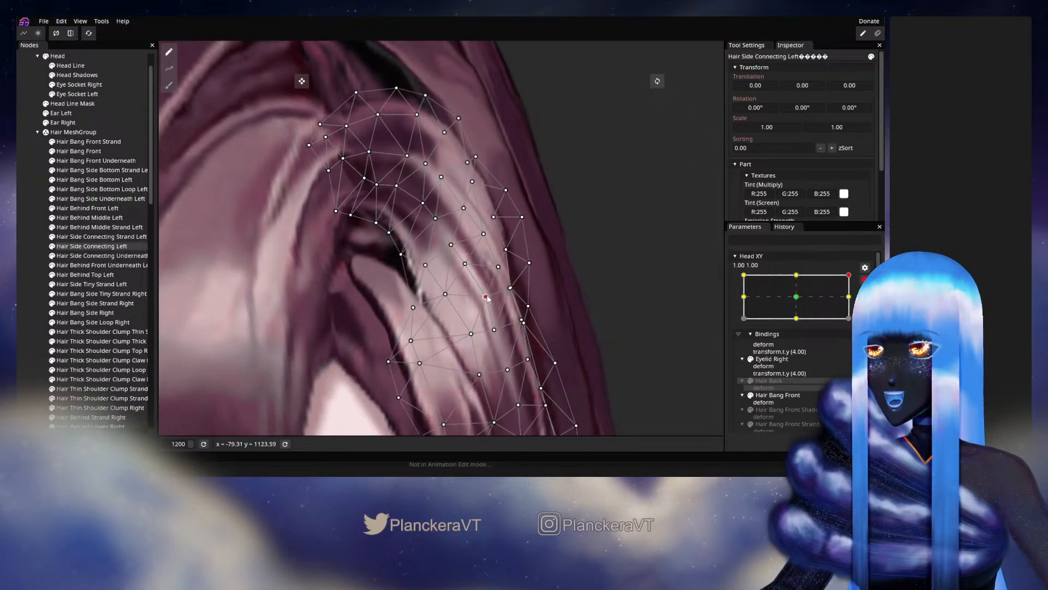
drag(482, 319, 454, 277)
drag(395, 262, 433, 305)
click(433, 262)
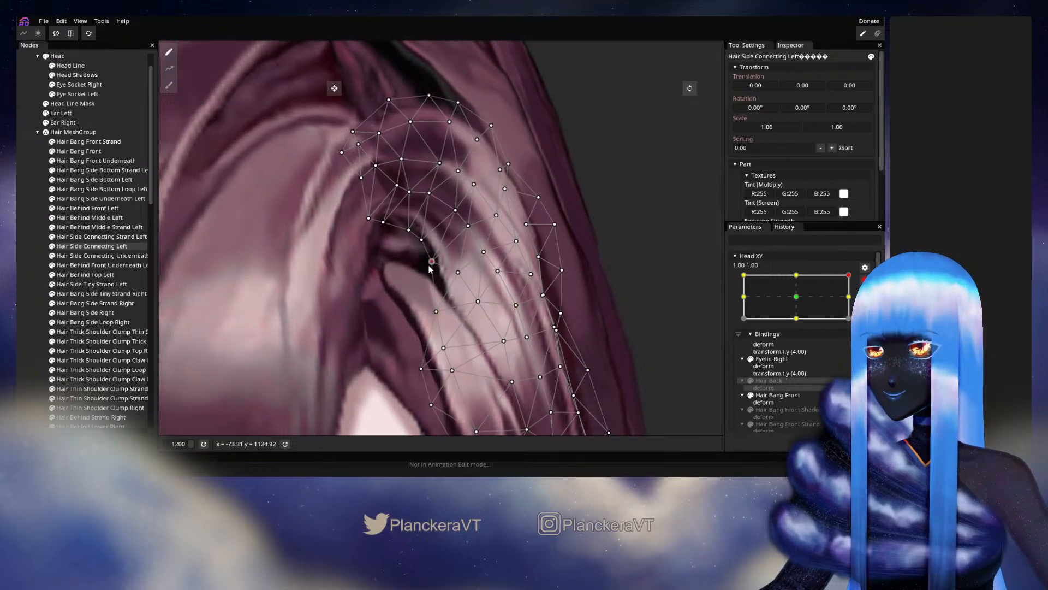
drag(458, 276, 422, 258)
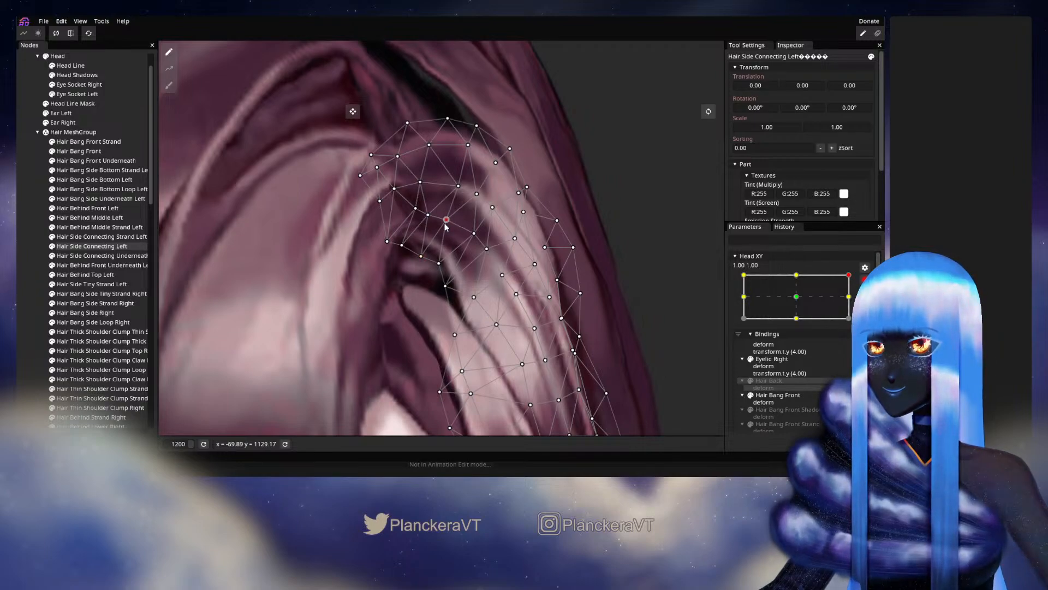
drag(473, 234, 466, 240)
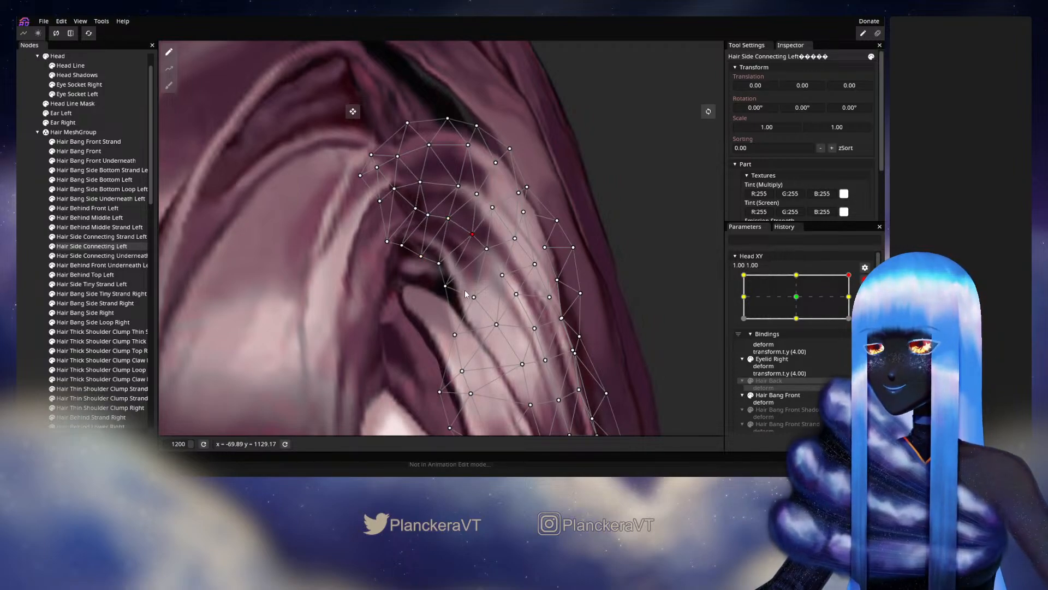
drag(473, 297, 475, 296)
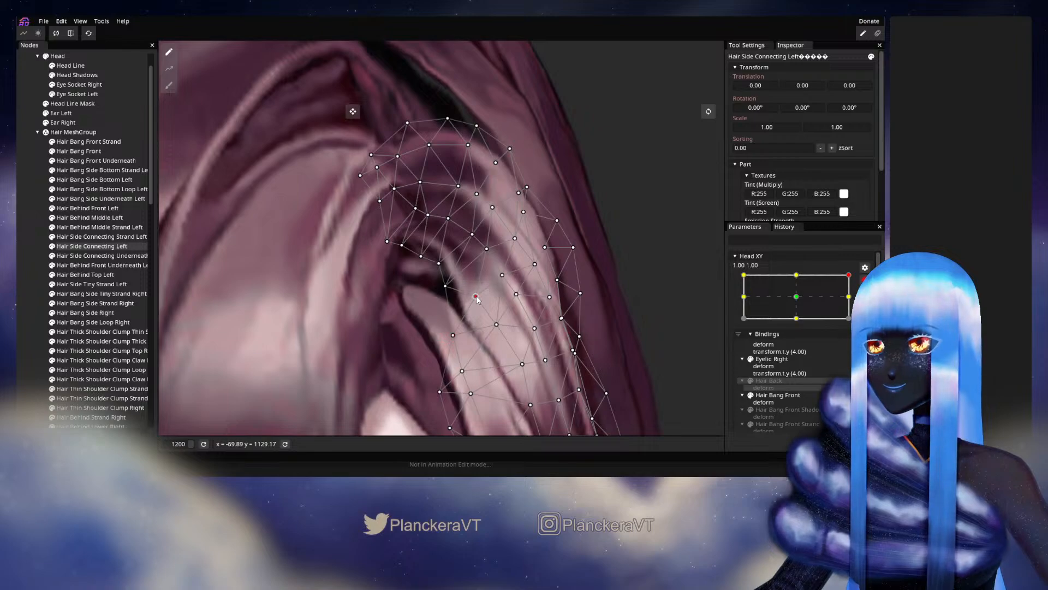
click(402, 246)
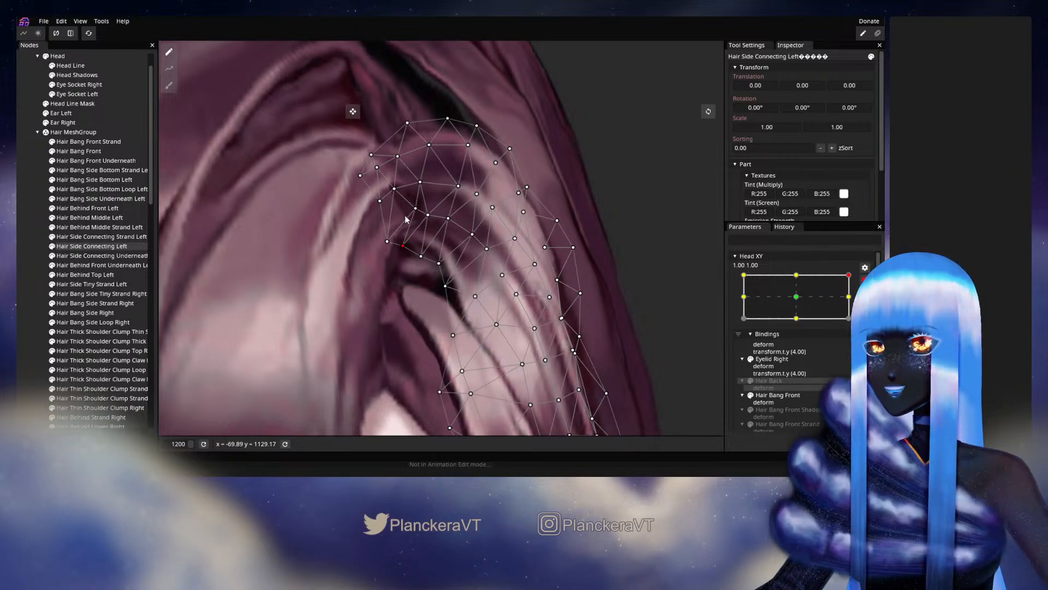
Reshape the top arch of Hair Side Connecting Left by shifting its upper edge vertices outward and adjusting its root by the parting
drag(412, 211, 409, 260)
mouse_move(506, 241)
mouse_down()
mouse_move(522, 271)
mouse_move(489, 249)
mouse_up()
click(535, 273)
drag(494, 296, 451, 272)
click(444, 224)
drag(451, 204, 458, 210)
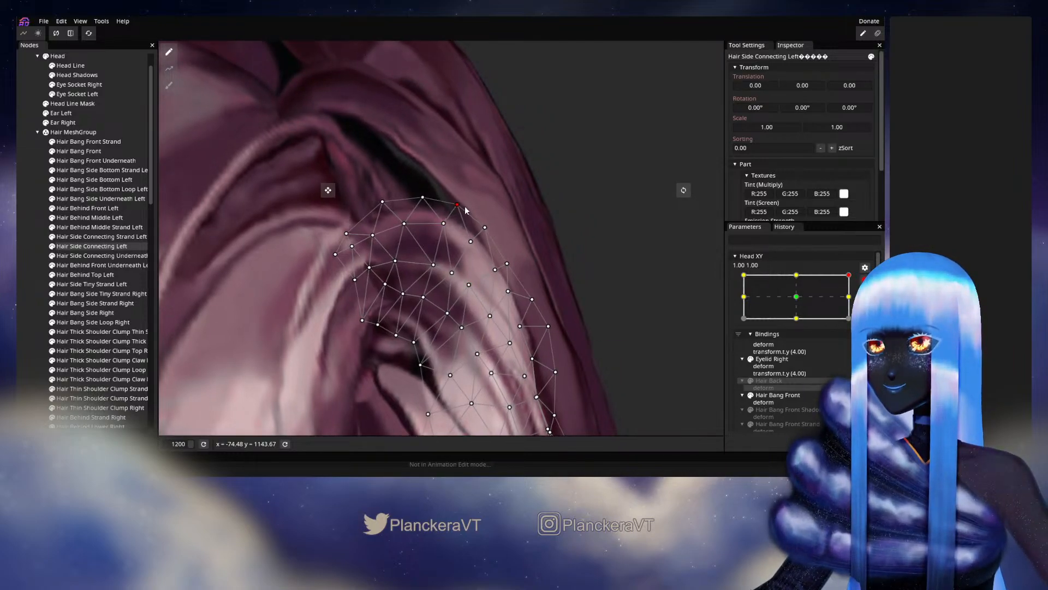
click(472, 241)
click(460, 209)
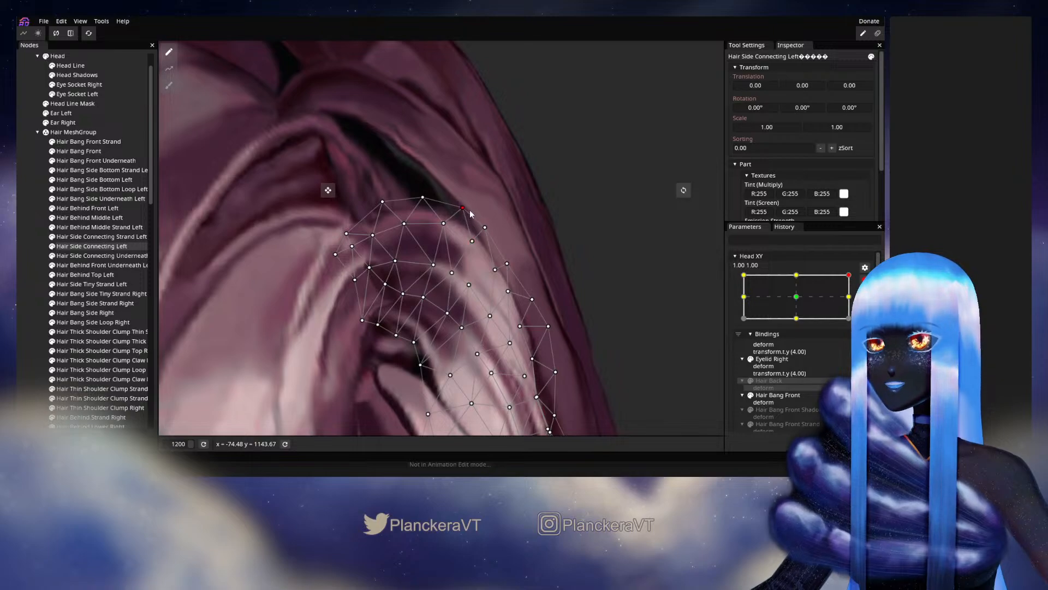
drag(484, 228, 490, 230)
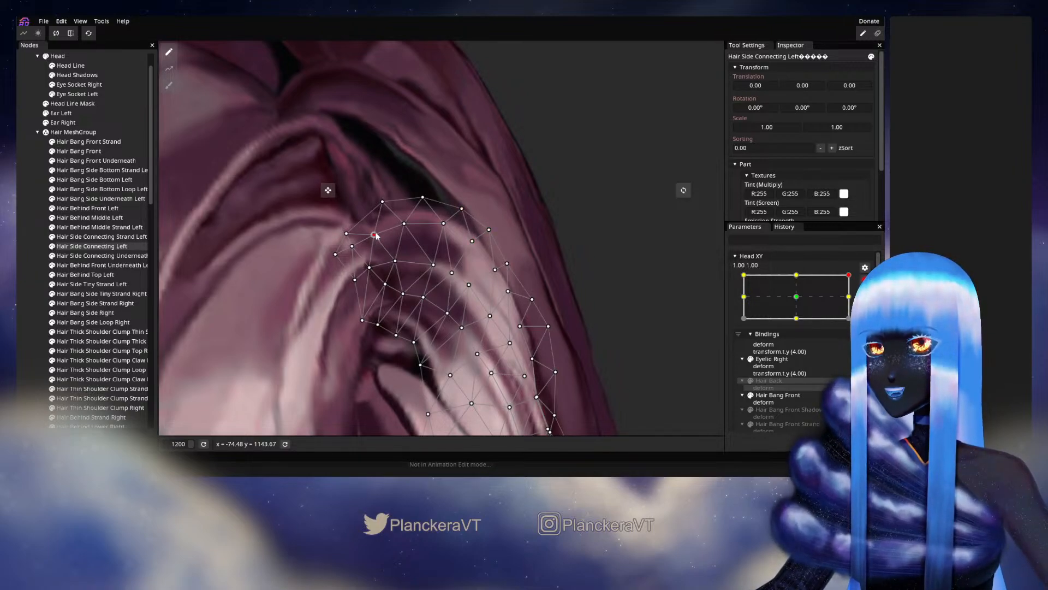
drag(346, 234, 351, 222)
Adjust the outer edge vertices of Hair Side Connecting Left beside the light highlight
scroll(349, 229, down, 6)
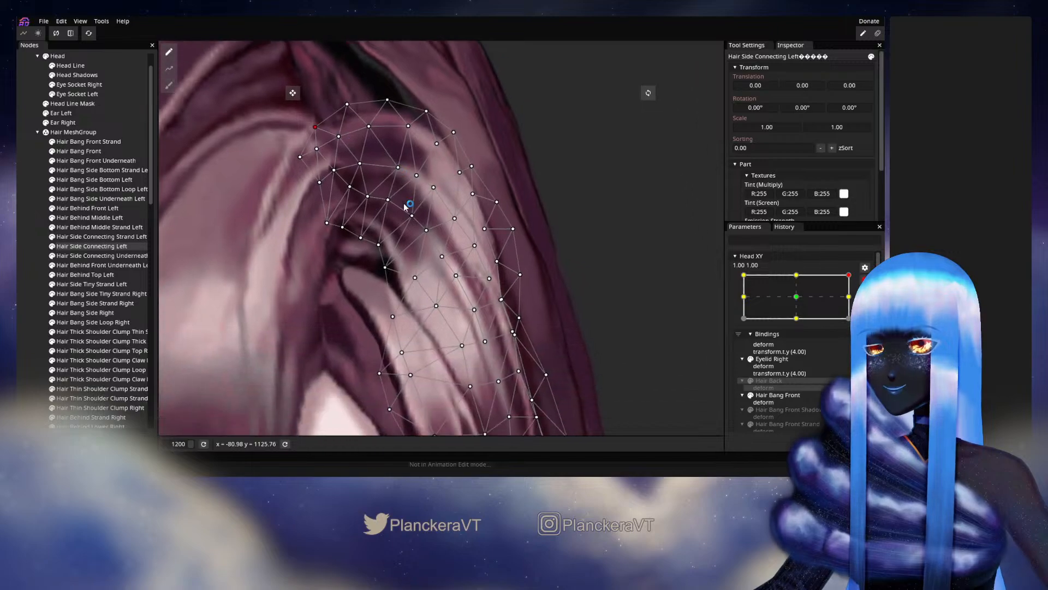
scroll(369, 333, down, 3)
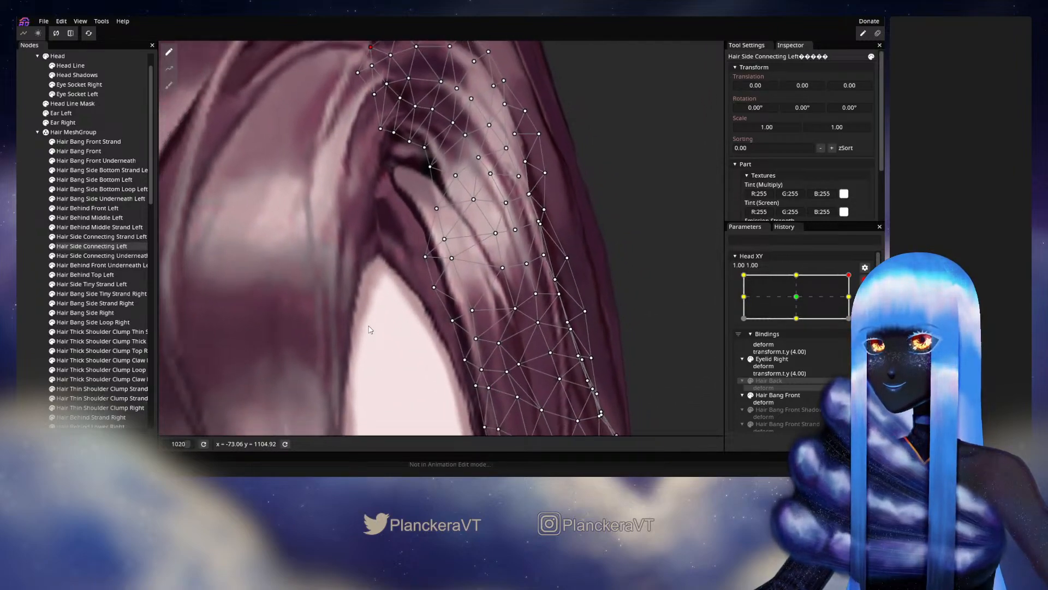
scroll(426, 251, down, 3)
scroll(426, 251, right, 3)
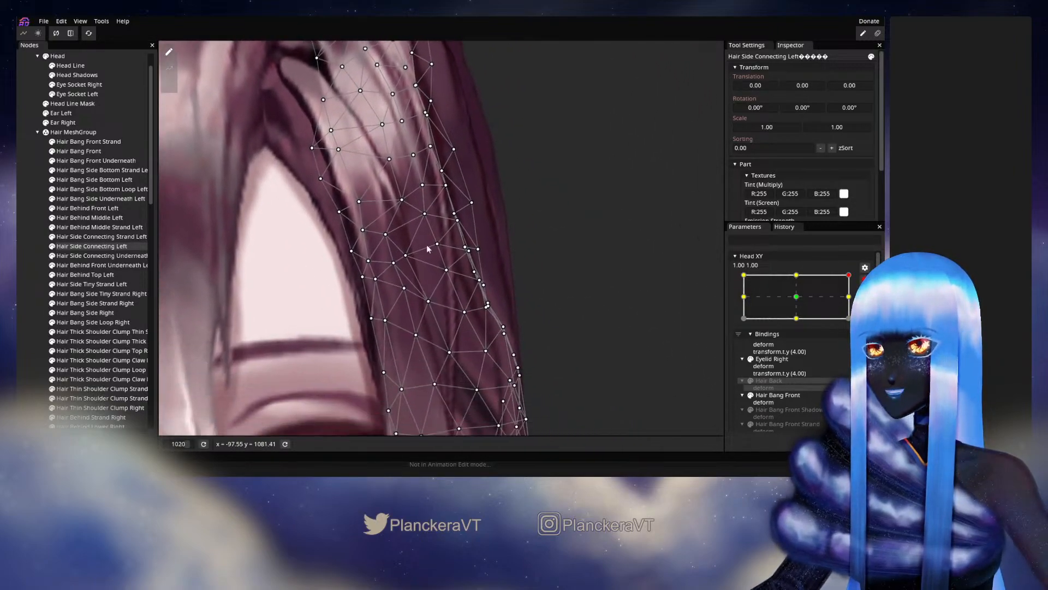
scroll(440, 257, up, 2)
scroll(440, 256, right, 1)
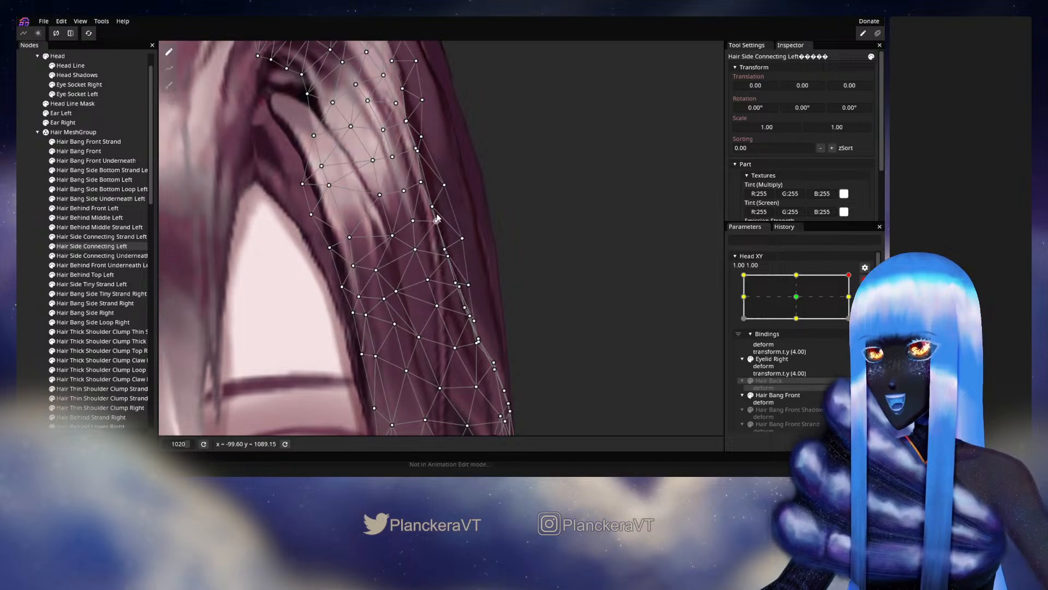
scroll(434, 208, up, 3)
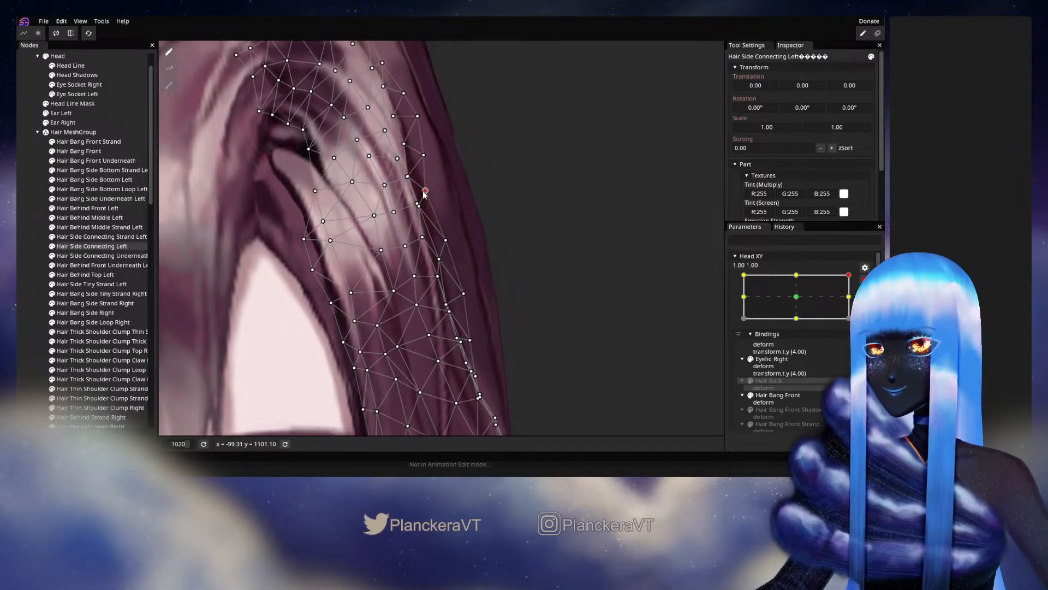
drag(422, 200, 421, 179)
drag(404, 144, 411, 223)
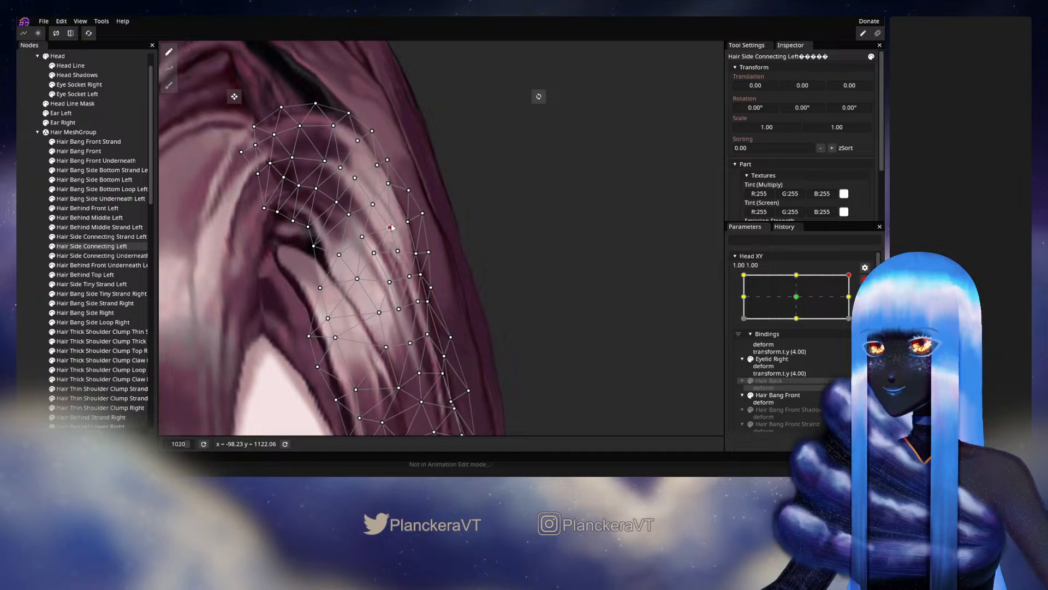
drag(389, 183, 424, 216)
Even out the interior and outer vertices across the upper bend of Hair Side Connecting Left
click(387, 160)
click(359, 209)
drag(360, 208, 363, 207)
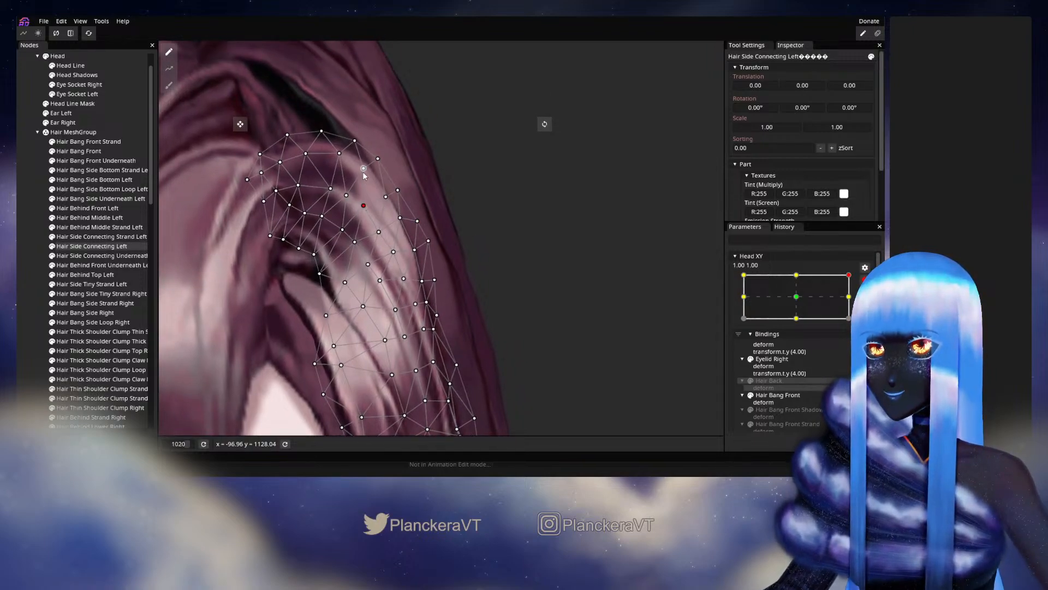
drag(364, 169, 317, 156)
drag(400, 234, 385, 197)
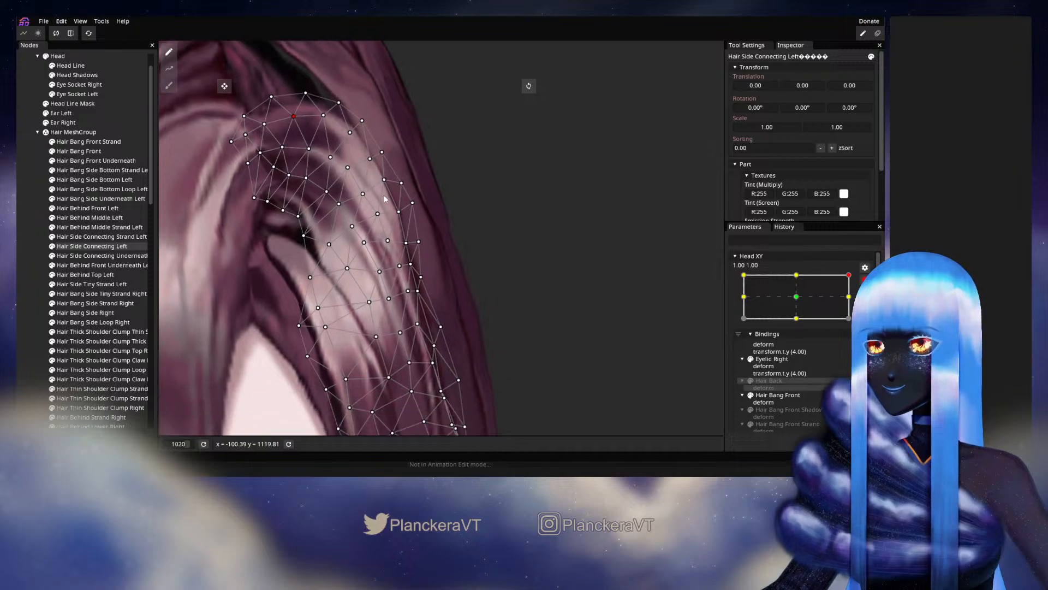
mouse_move(412, 244)
mouse_down()
mouse_move(421, 215)
mouse_move(416, 251)
mouse_up()
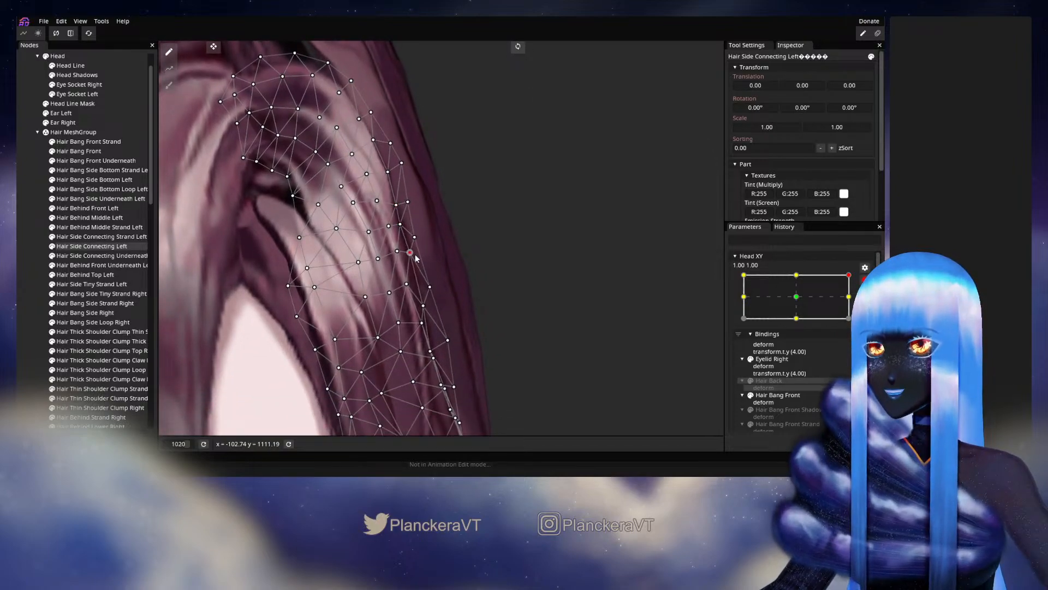
Move Hair Side Connecting Left's outer edge vertices outward alongside the forehead, spacing out the crowded points
drag(427, 290, 406, 215)
drag(414, 276, 420, 274)
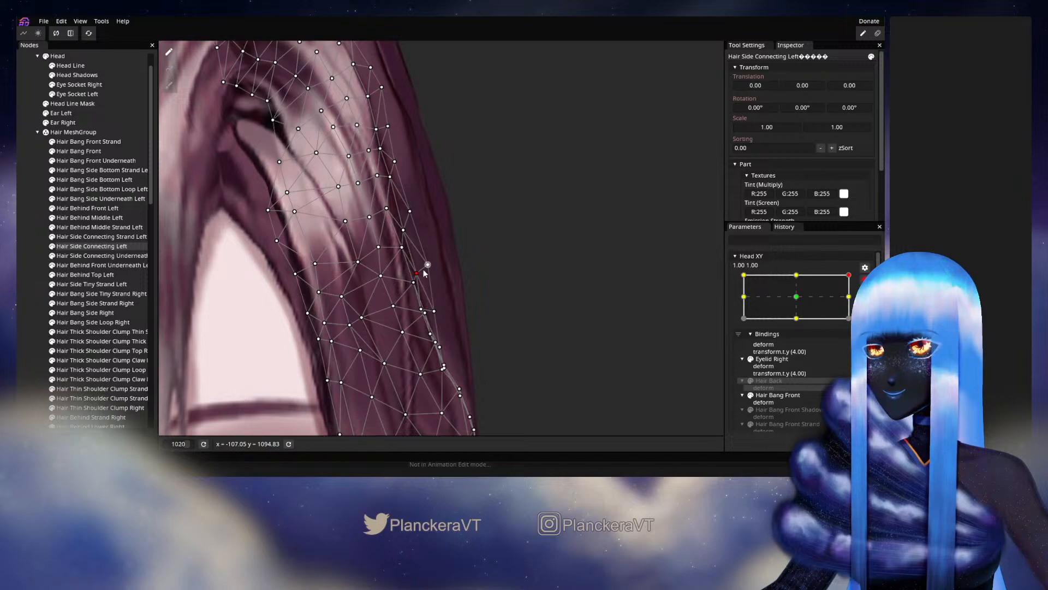
drag(420, 312, 444, 310)
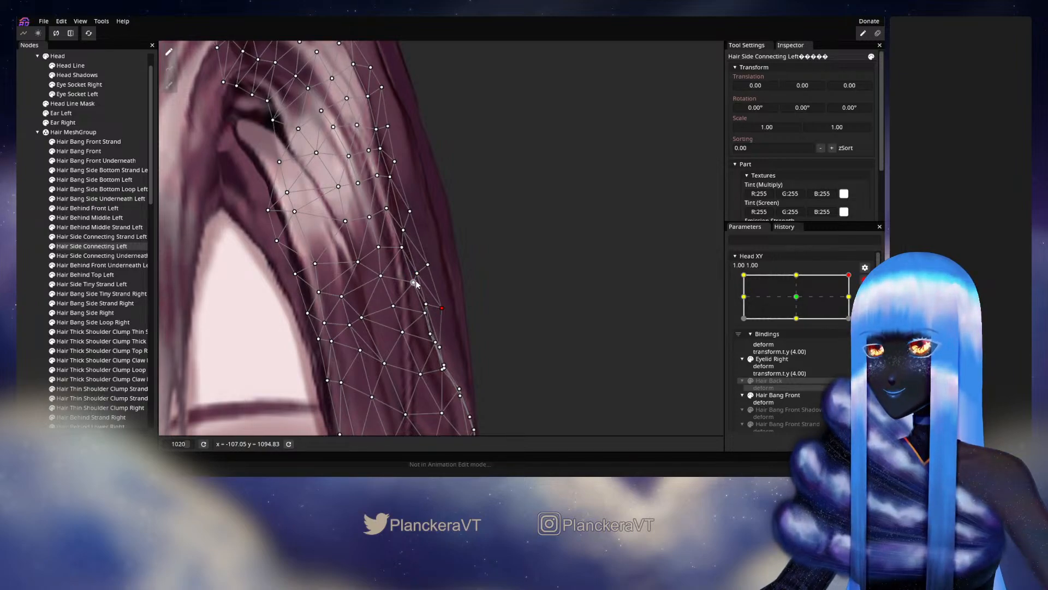
drag(417, 273, 421, 271)
click(402, 246)
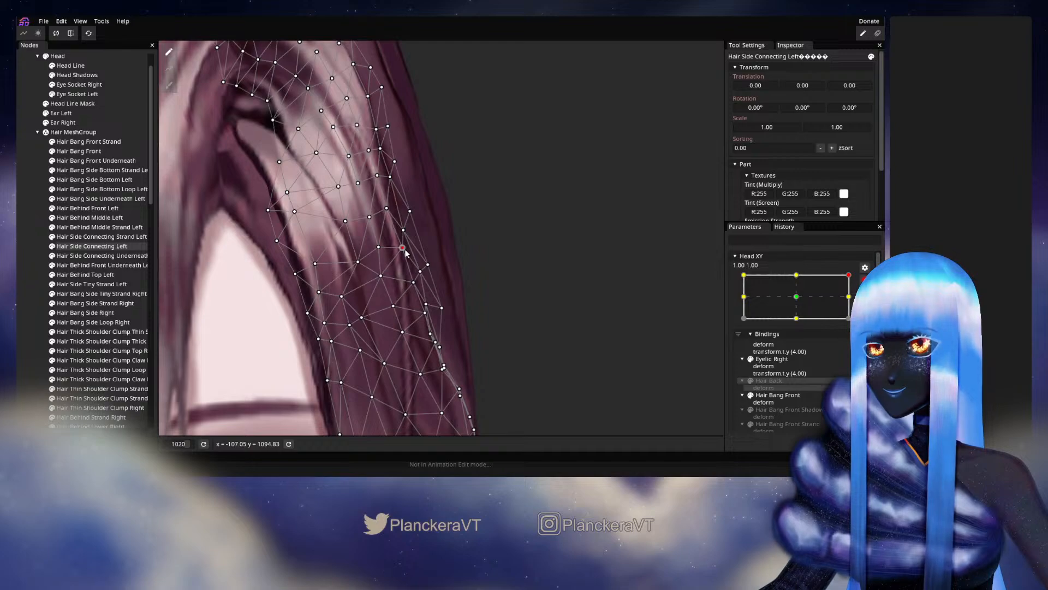
drag(402, 252, 407, 251)
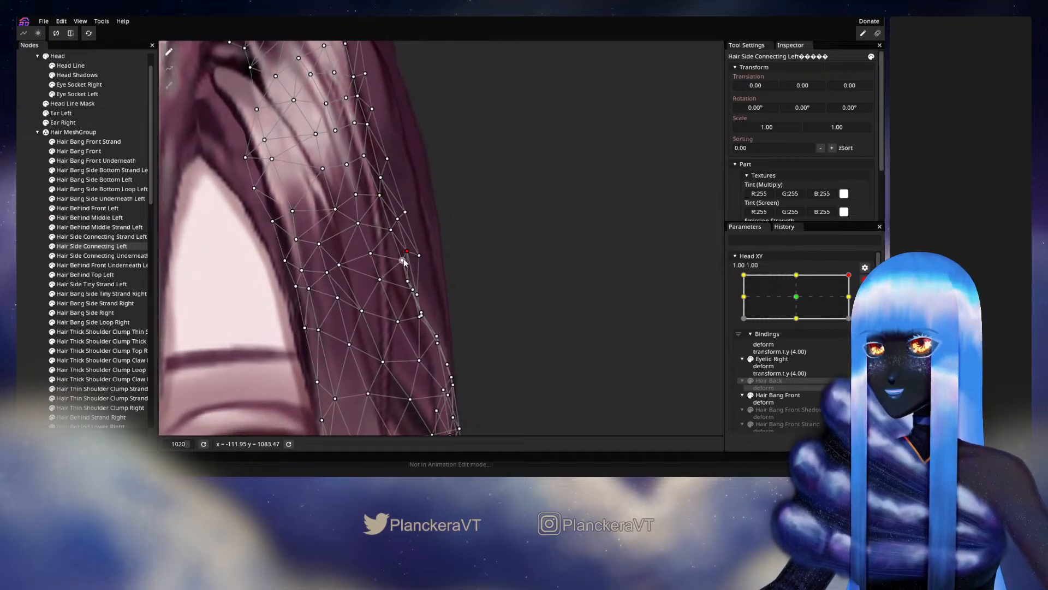
Respace the vertices just inside the outer edge of Hair Side Connecting Left beside the forehead
click(402, 261)
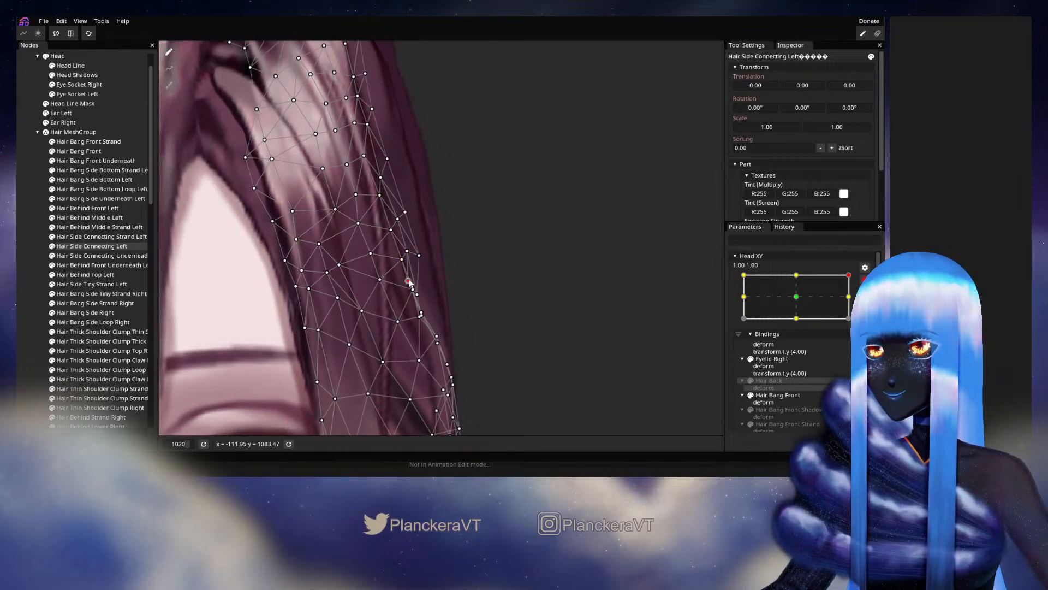
drag(409, 281, 396, 241)
drag(398, 289, 399, 292)
scroll(408, 288, up, 1)
scroll(408, 288, up, 2)
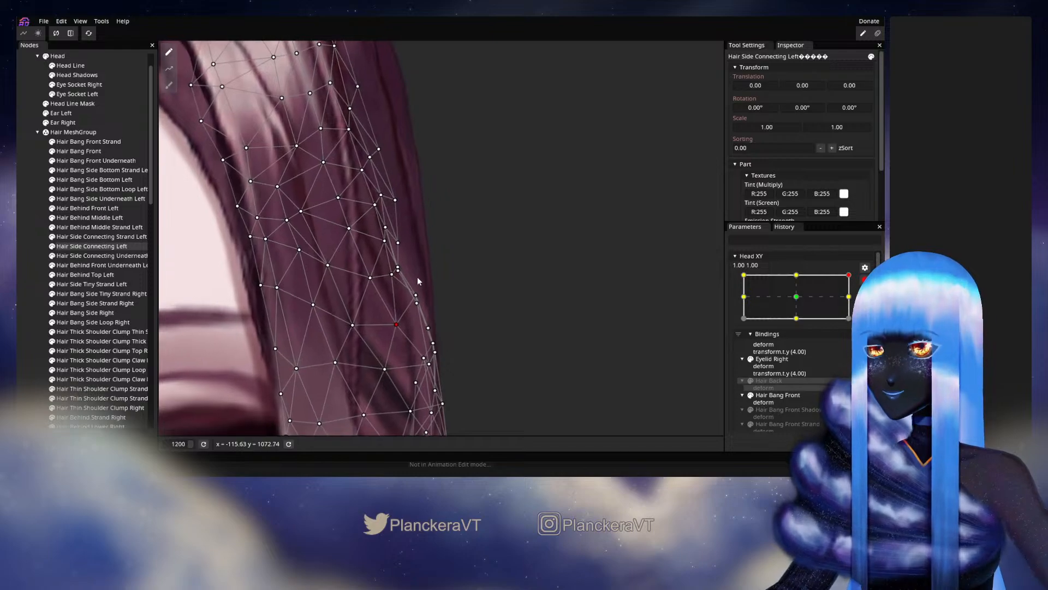
Realign the inner edge vertices of Hair Side Connecting Left along the forehead down to the upper eyelid
drag(279, 276, 277, 265)
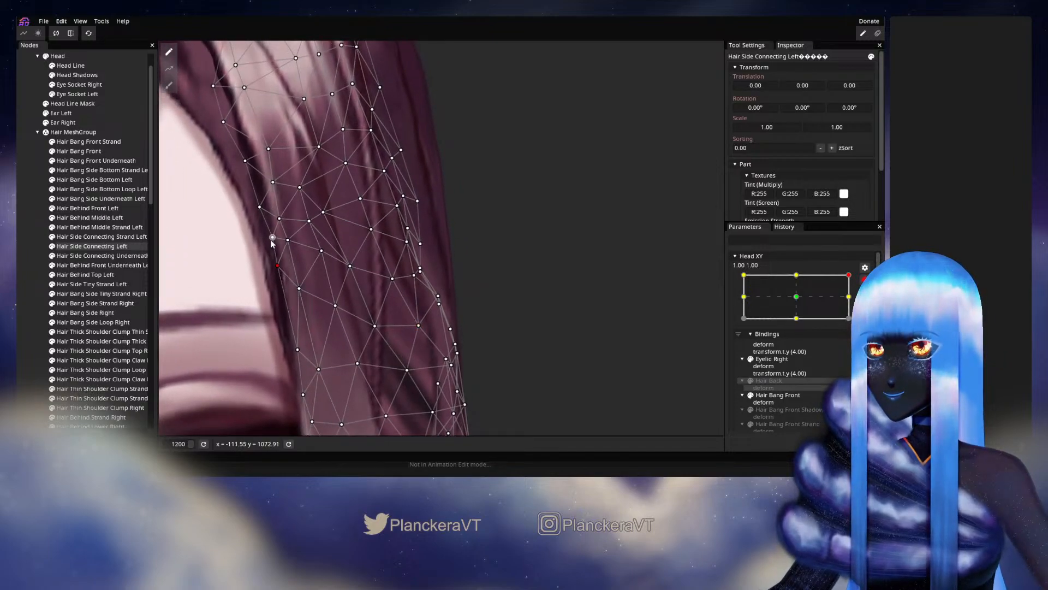
drag(352, 303, 350, 226)
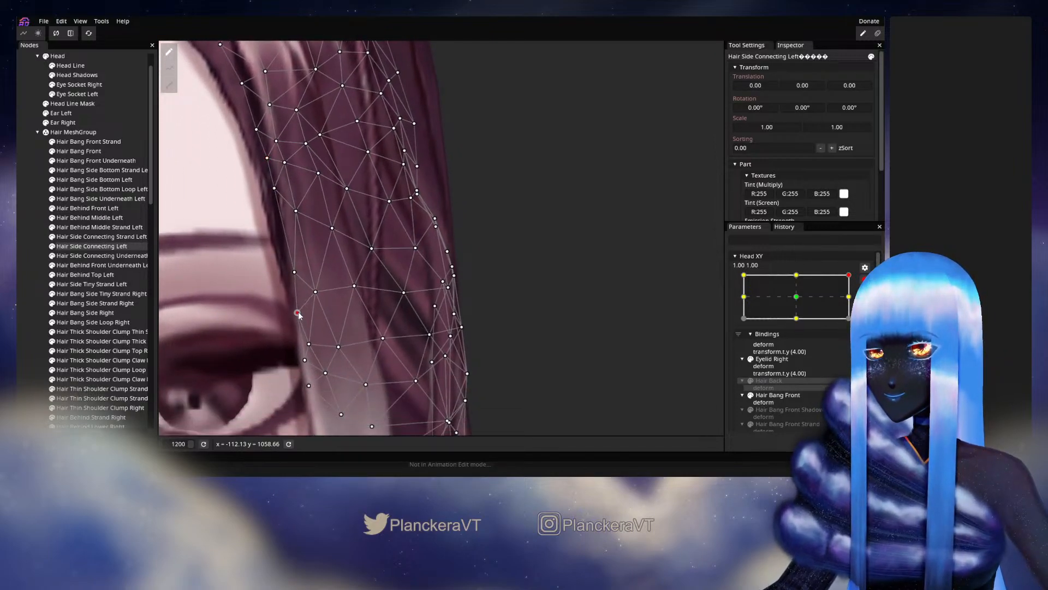
drag(430, 244, 385, 185)
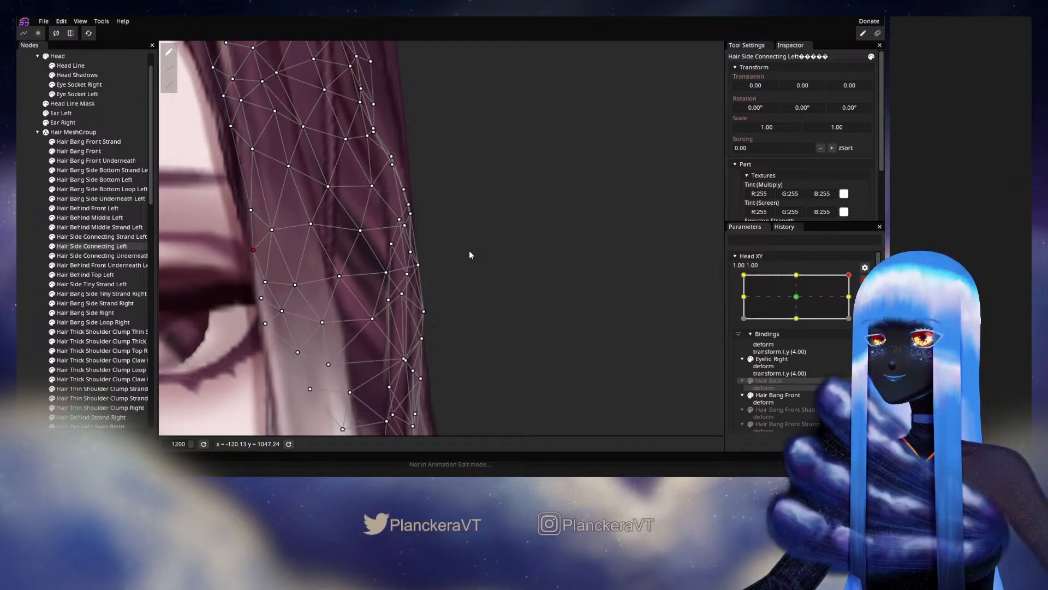
Separate the overlapping outer edge vertices of Hair Side Connecting Left at brow height, undoing the inward move of the neighbouring interior vertex
mouse_move(470, 255)
mouse_down()
mouse_move(459, 225)
mouse_move(457, 293)
mouse_move(465, 252)
mouse_up()
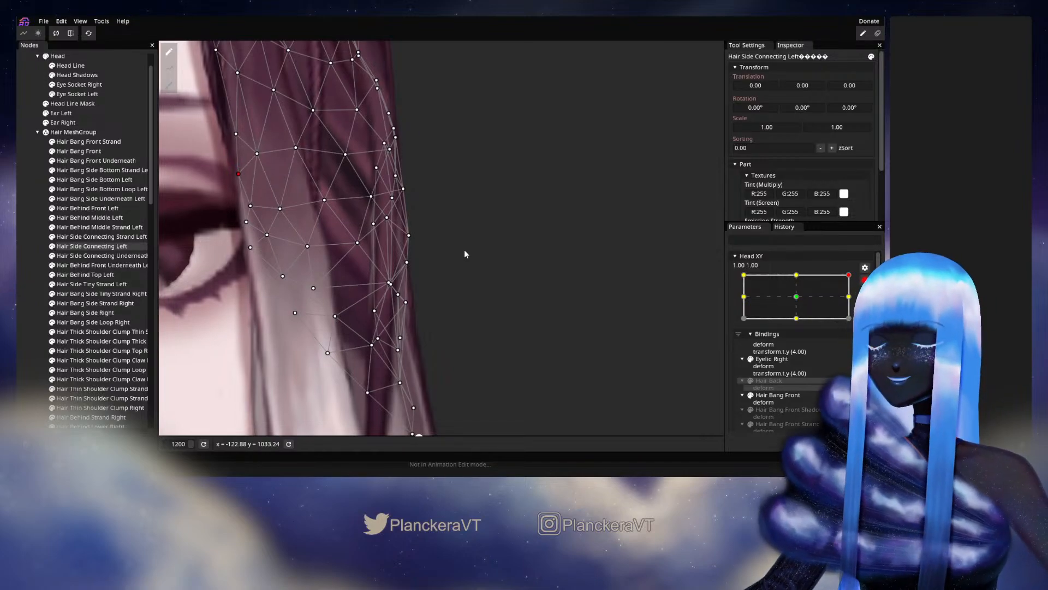
drag(463, 251, 472, 291)
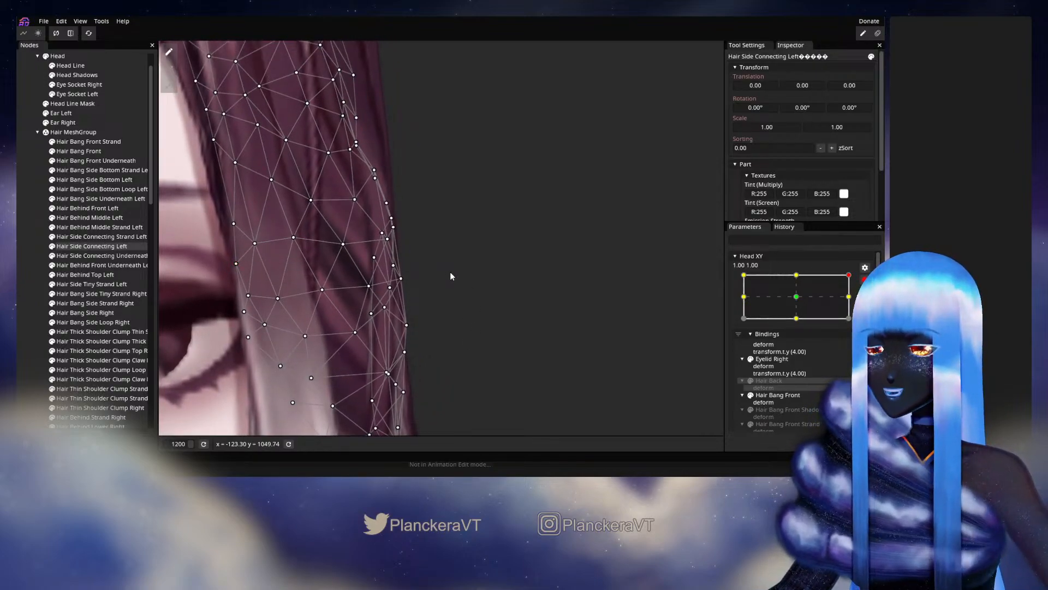
drag(411, 228, 453, 278)
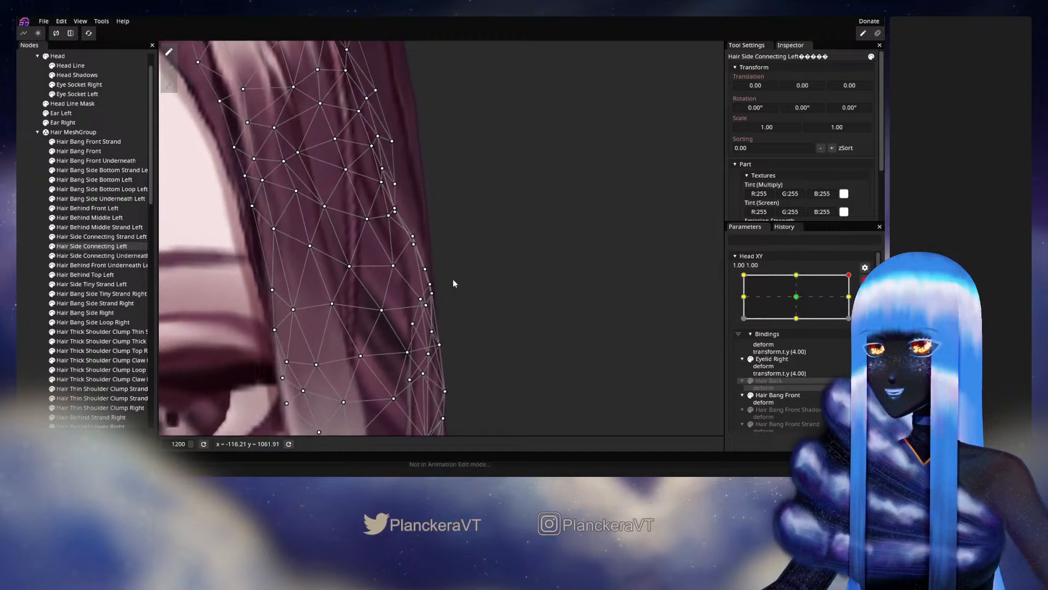
drag(413, 244, 435, 286)
drag(409, 251, 429, 286)
scroll(435, 267, down, 1)
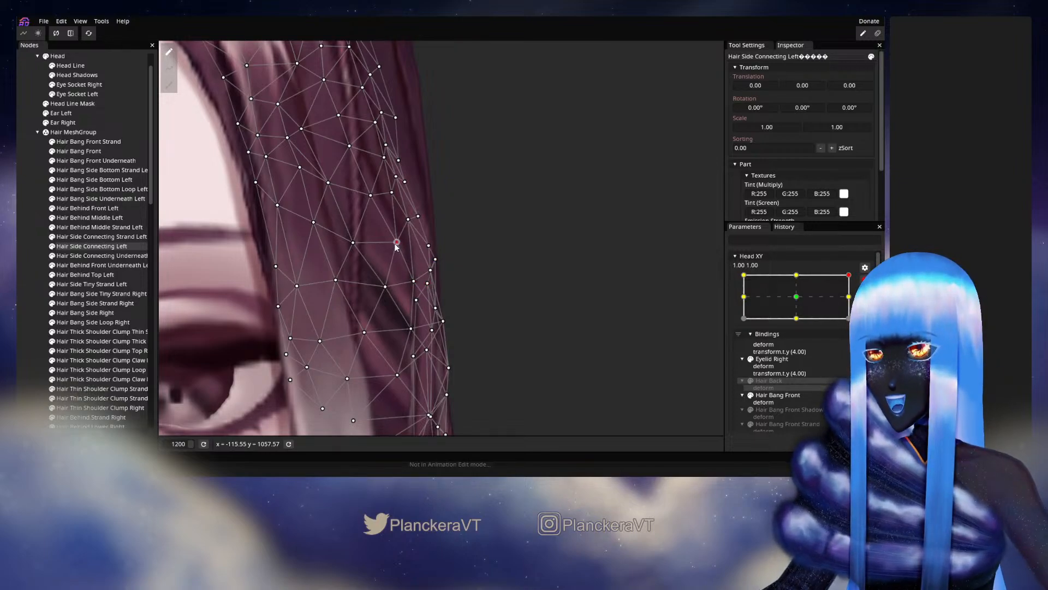
mouse_move(396, 247)
mouse_down()
mouse_move(287, 214)
mouse_move(364, 261)
mouse_move(347, 289)
mouse_move(383, 249)
mouse_up()
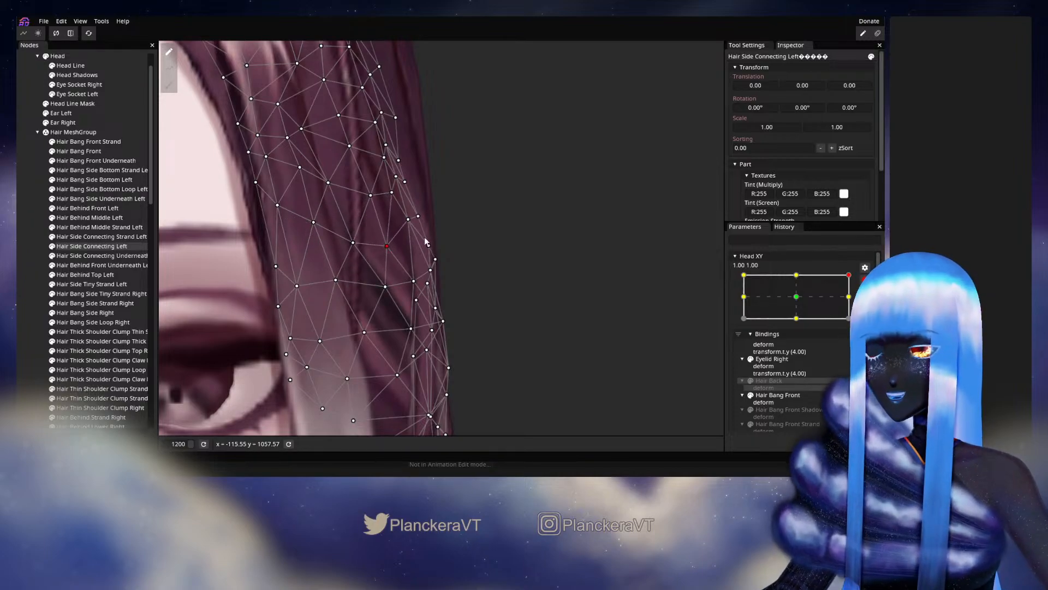
key(ctrl+z)
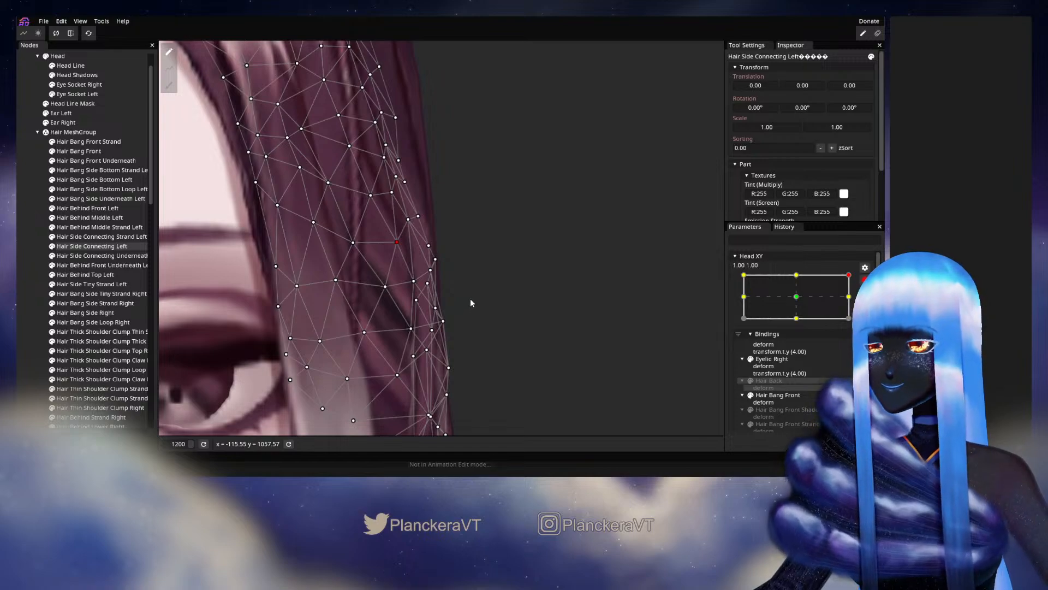
Pull the crowded outer edge vertices of Hair Side Connecting Left outward beside the eye
scroll(418, 233, down, 2)
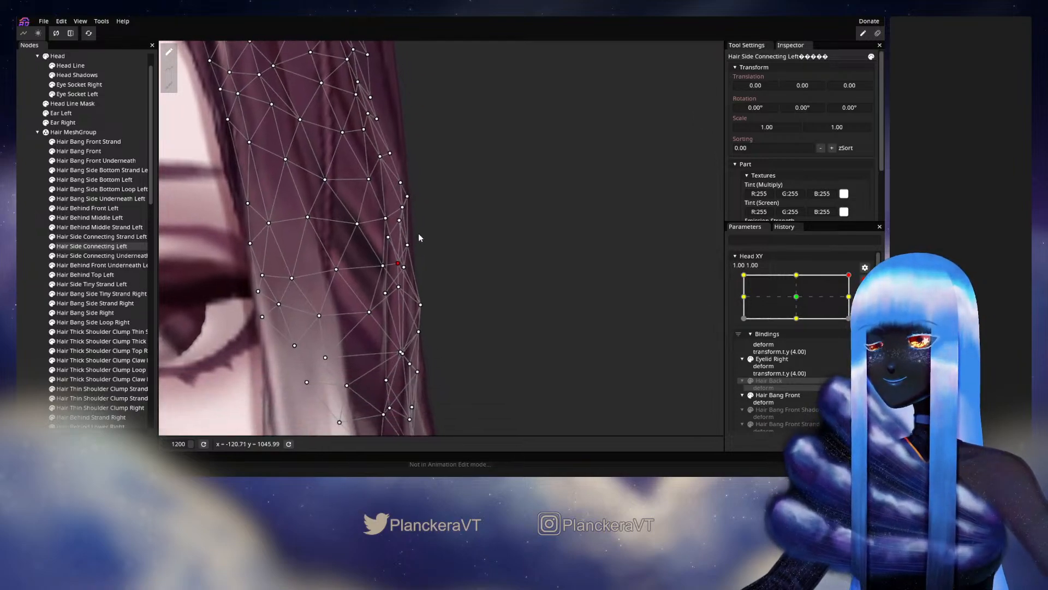
drag(433, 290, 427, 411)
click(381, 160)
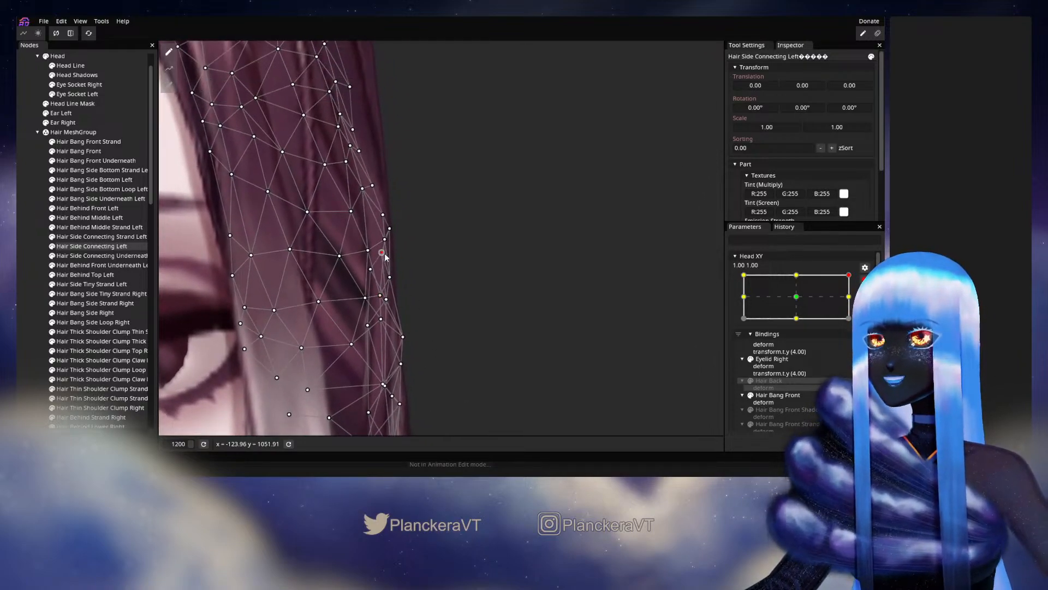
drag(403, 254, 399, 289)
drag(367, 325, 408, 273)
drag(362, 353, 394, 312)
drag(382, 352, 381, 354)
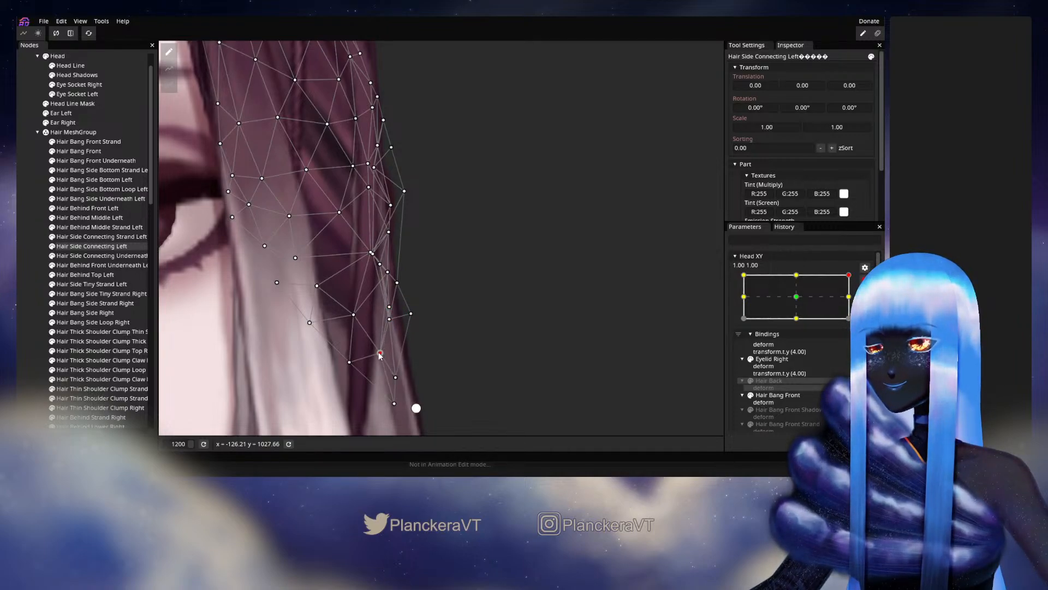
Untangle the interior and outer vertices of Hair Side Connecting Left between the eye and the cheek
drag(380, 265, 393, 322)
drag(395, 278, 395, 249)
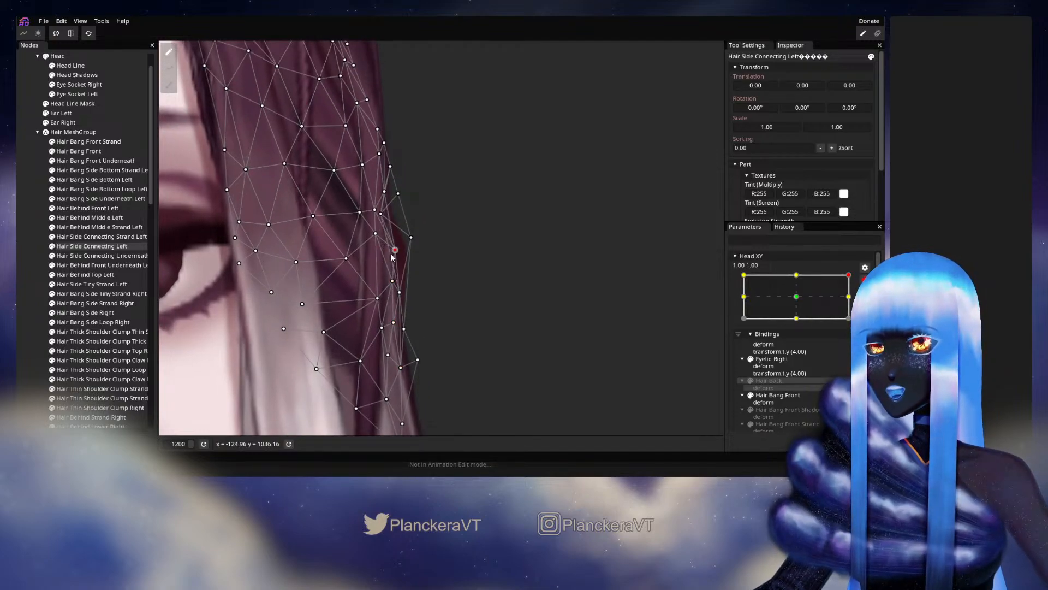
drag(377, 215, 396, 212)
drag(395, 250, 387, 286)
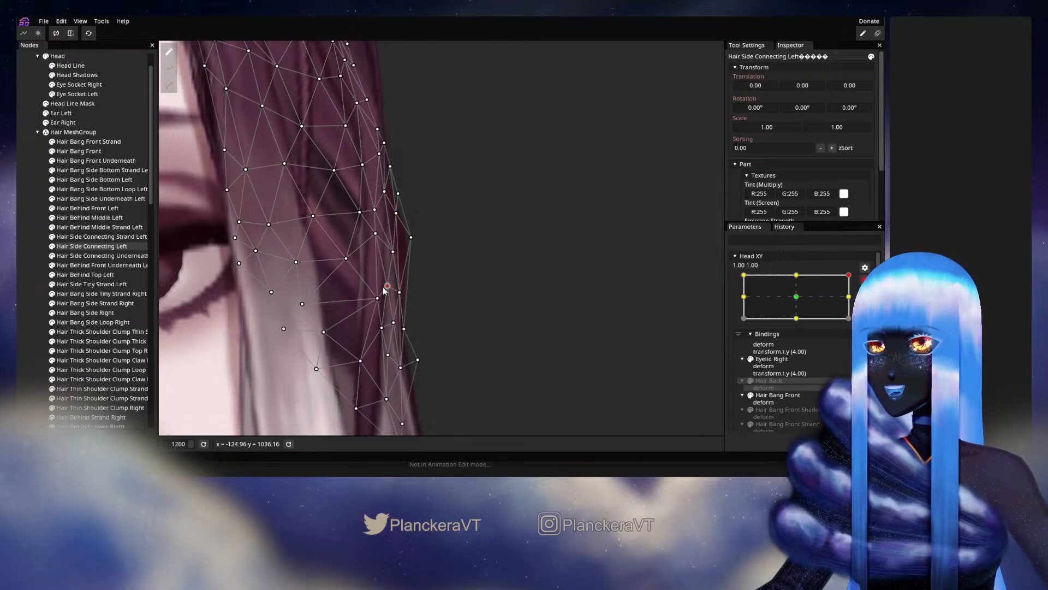
drag(404, 329, 407, 334)
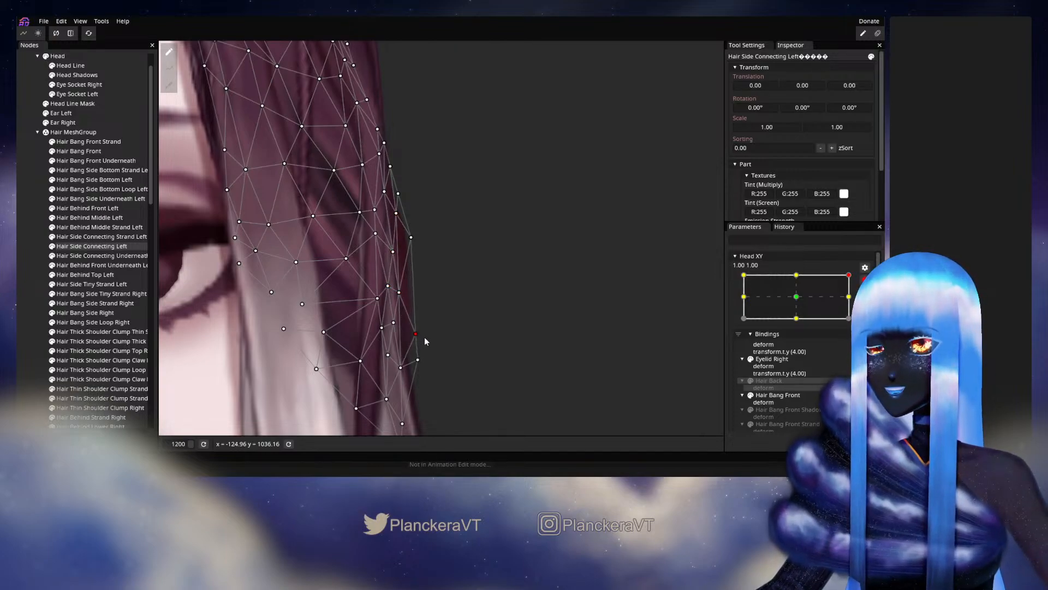
mouse_move(411, 238)
mouse_down()
mouse_move(411, 289)
mouse_move(383, 241)
mouse_move(386, 178)
mouse_move(374, 190)
mouse_move(387, 182)
mouse_move(397, 246)
mouse_up()
drag(396, 282, 389, 316)
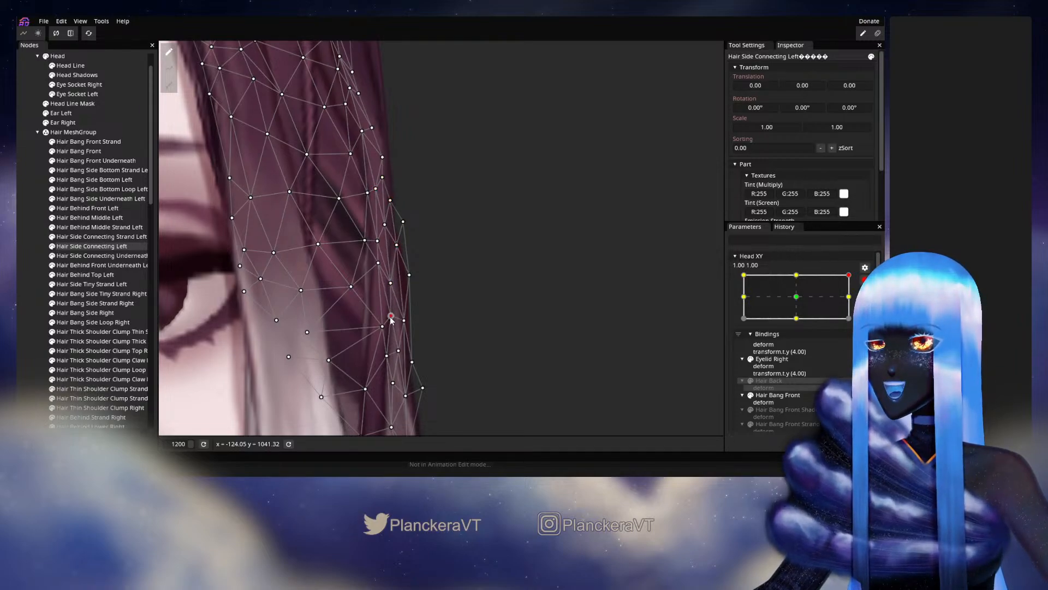
Shift the lower vertices of Hair Side Connecting Left inward at cheek height near the strand's tip, and save the model
drag(405, 351, 360, 235)
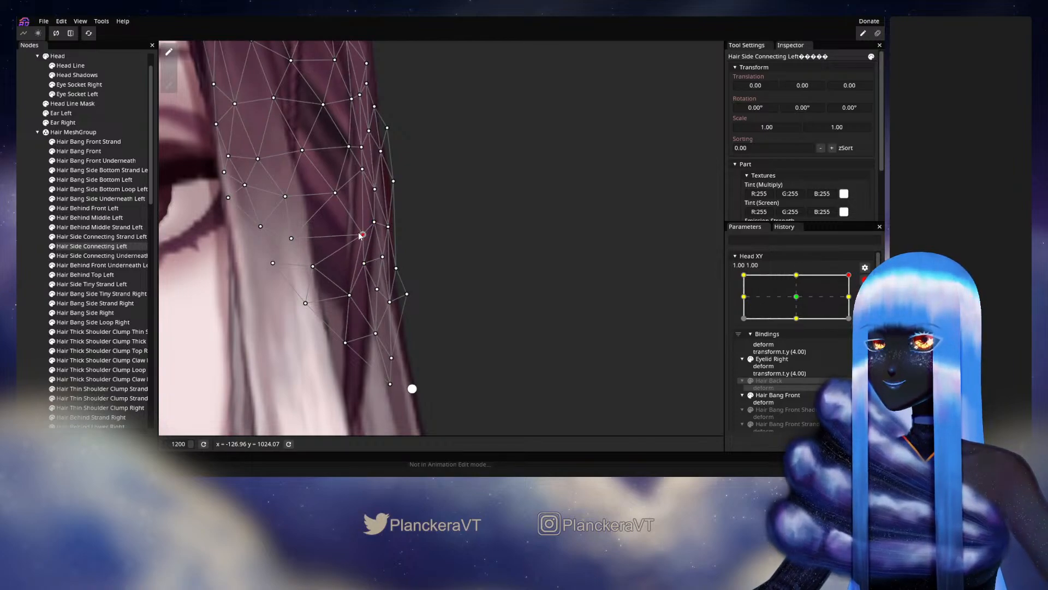
drag(373, 332, 366, 322)
drag(377, 288, 370, 293)
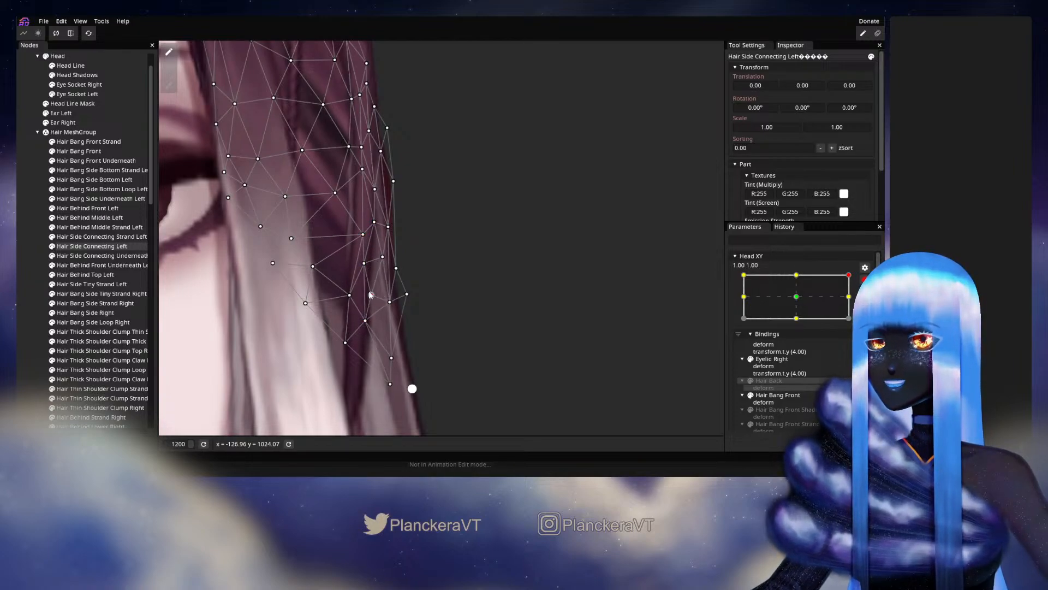
key(ctrl+s)
drag(382, 257, 372, 263)
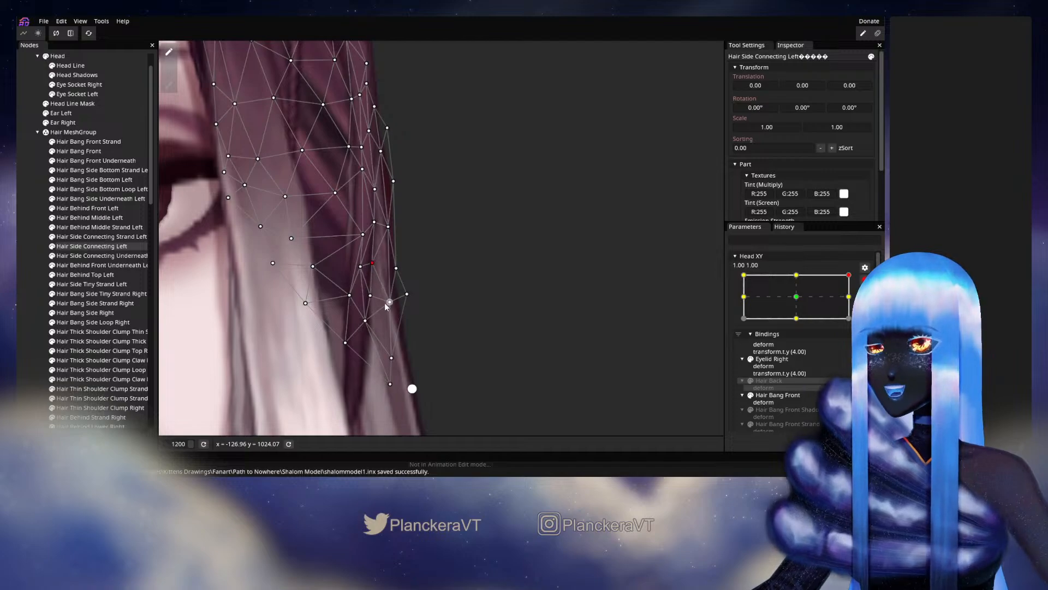
mouse_move(389, 301)
mouse_down()
mouse_move(376, 311)
mouse_move(392, 305)
mouse_up()
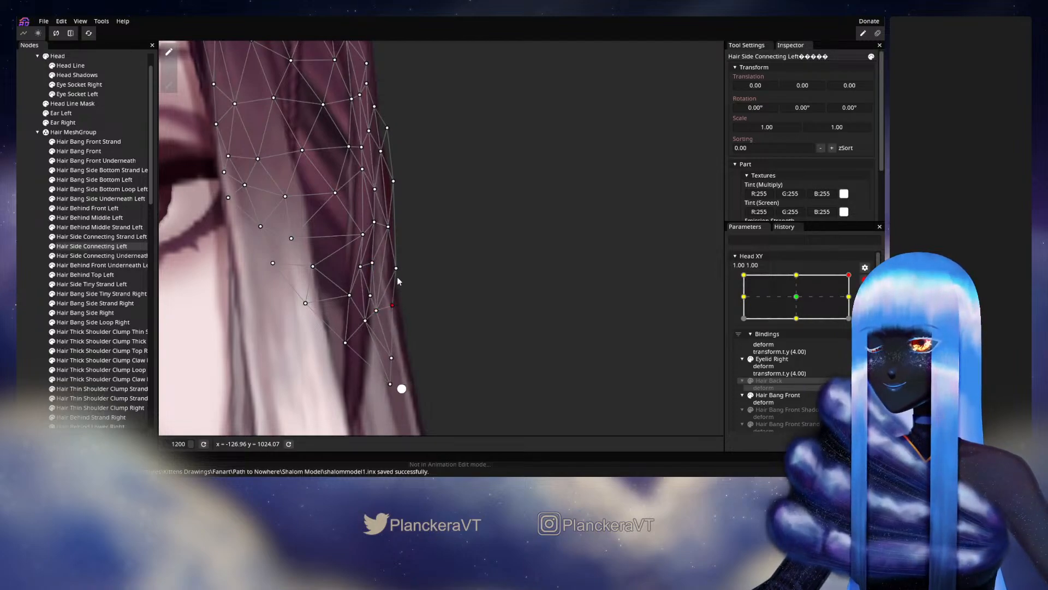
drag(397, 269, 380, 291)
Draw the bulging outer edge vertices of Hair Side Connecting Left back in beside the eye to follow the hair silhouette
scroll(387, 280, up, 2)
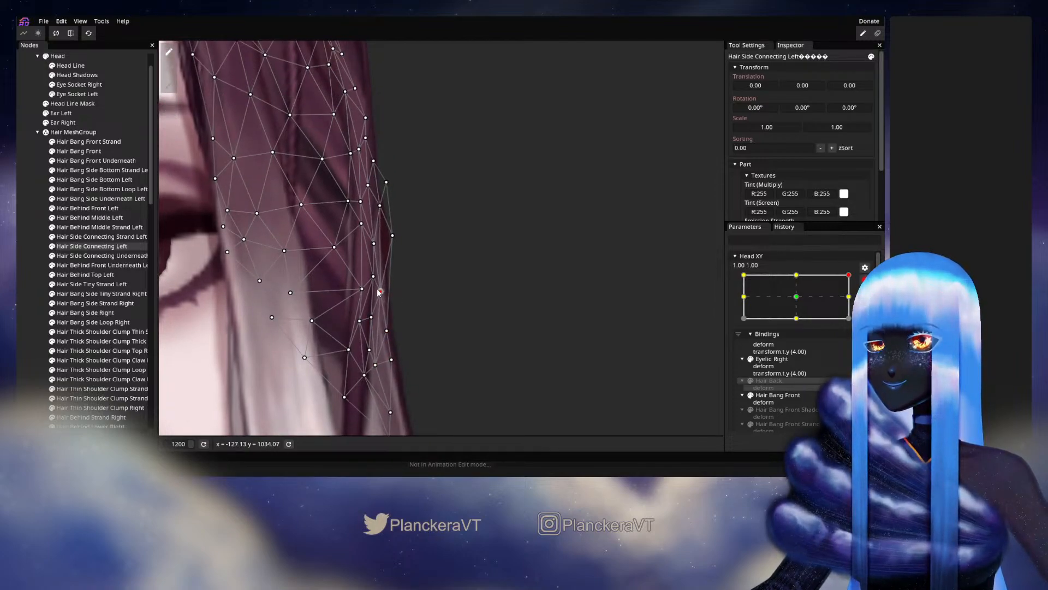
drag(392, 235, 386, 241)
scroll(386, 241, up, 1)
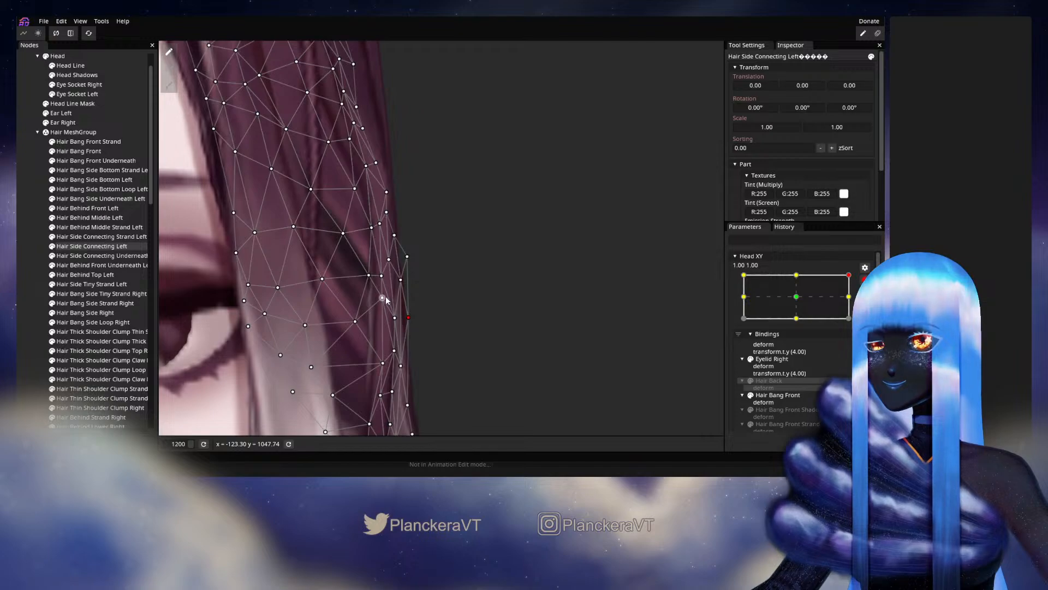
drag(384, 298, 394, 368)
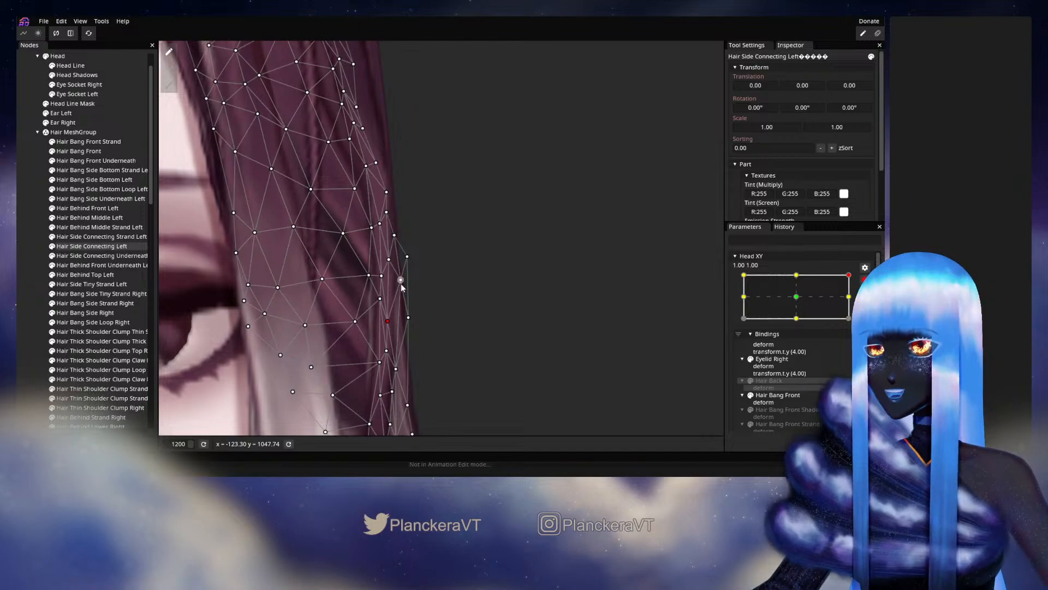
drag(401, 283, 390, 203)
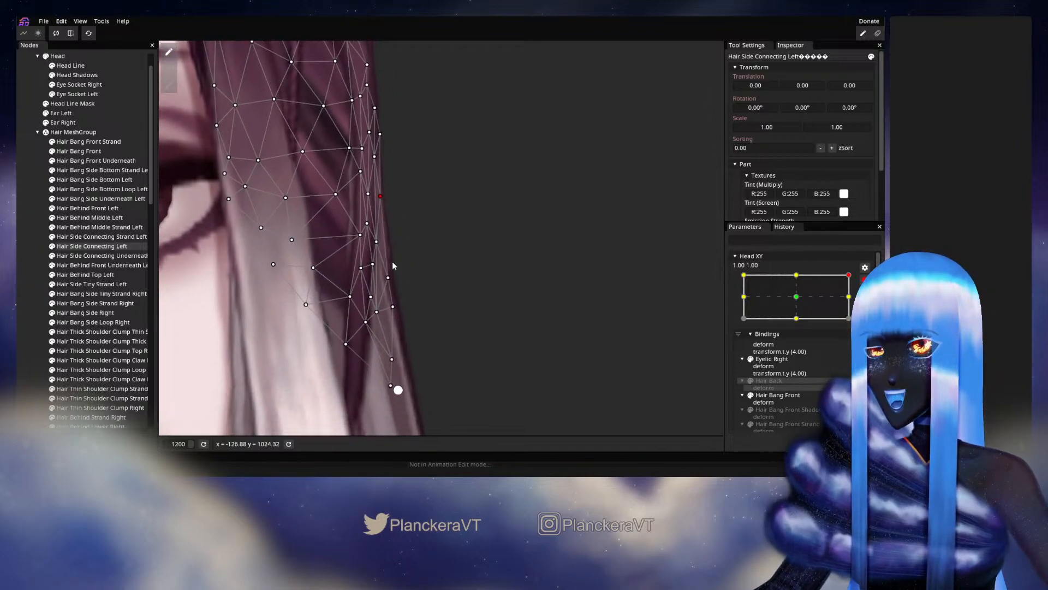
drag(392, 307, 387, 308)
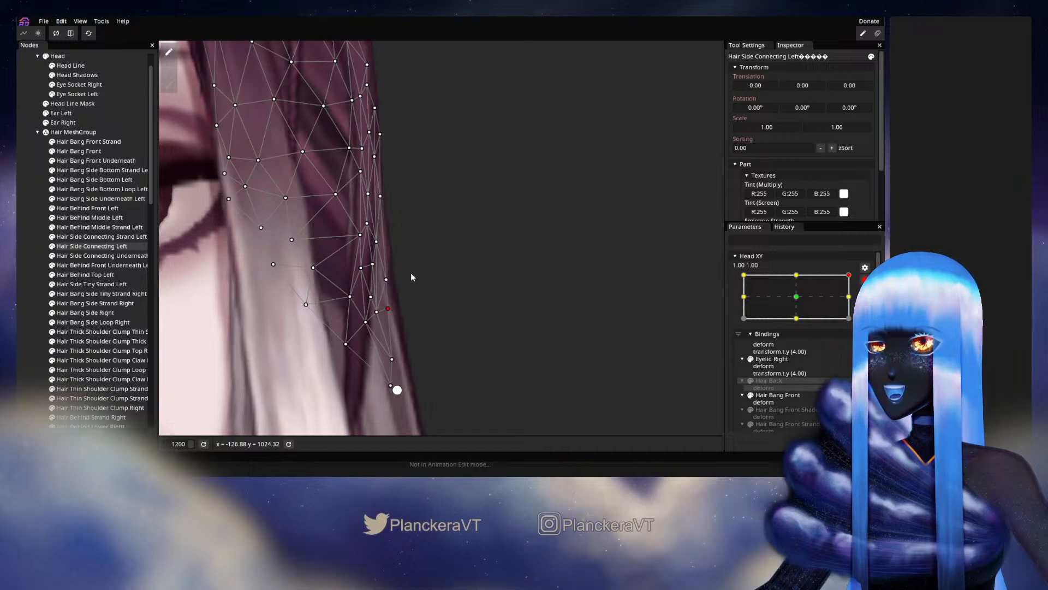
Smooth the outer contour of Hair Side Connecting Left from brow to cheek with small inward vertex adjustments
drag(411, 274, 414, 336)
drag(384, 260, 381, 262)
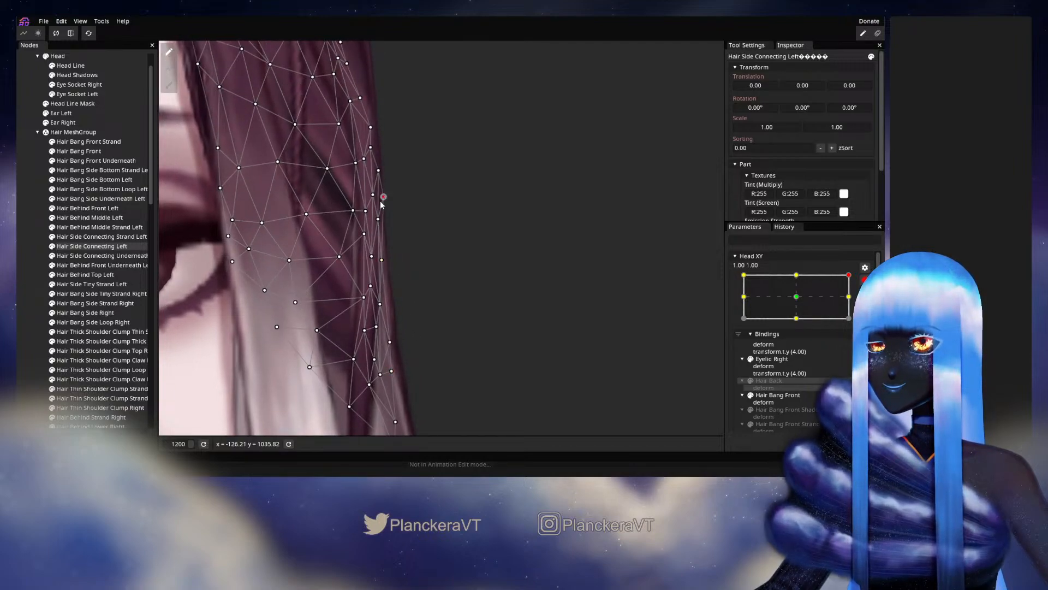
drag(380, 205, 373, 229)
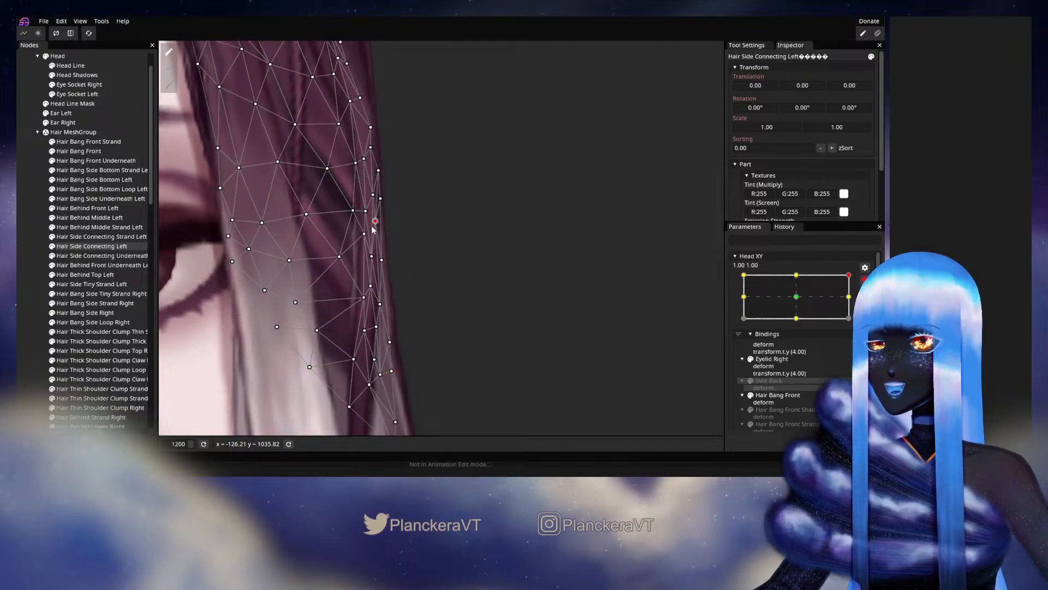
mouse_move(381, 173)
mouse_down()
mouse_move(367, 198)
mouse_move(374, 169)
mouse_up()
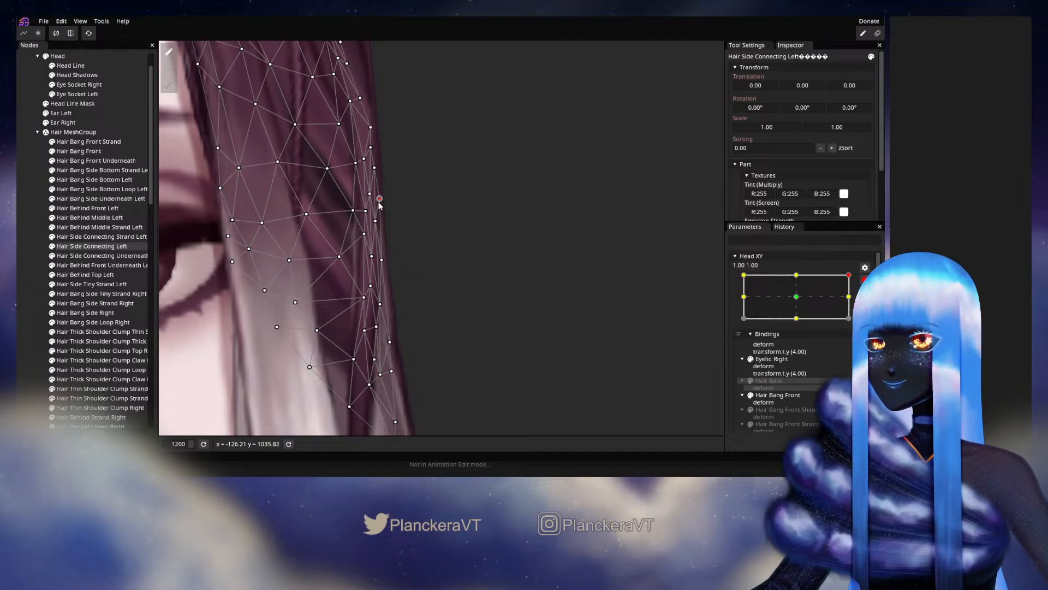
scroll(430, 271, down, 2)
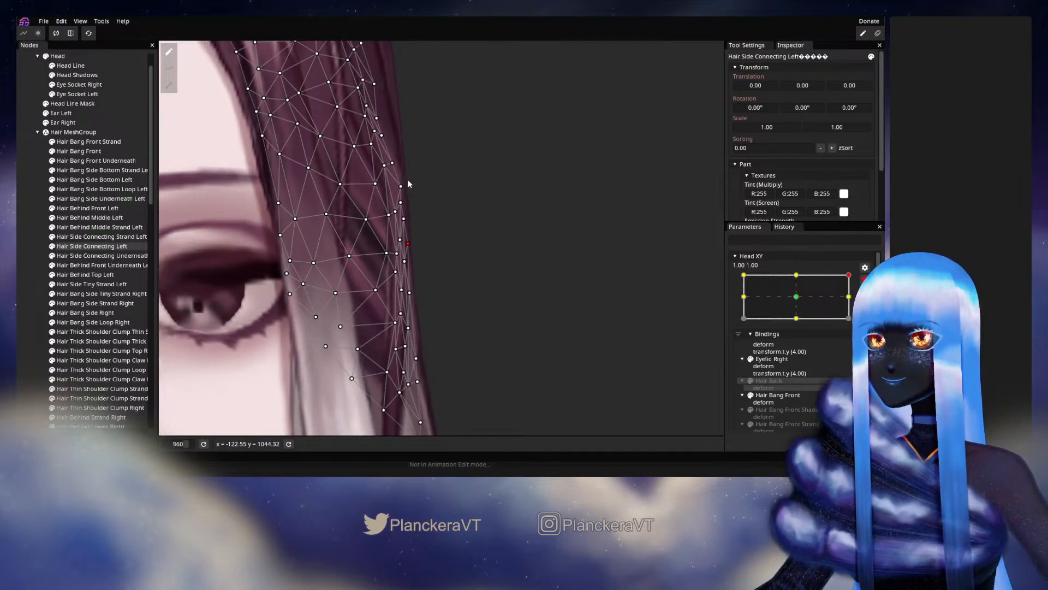
drag(401, 187, 397, 186)
Deselect Hair Side Connecting Left to inspect the reshaped strand, and select Hair Behind Middle Left for mesh deformation
click(21, 301)
scroll(430, 294, down, 2)
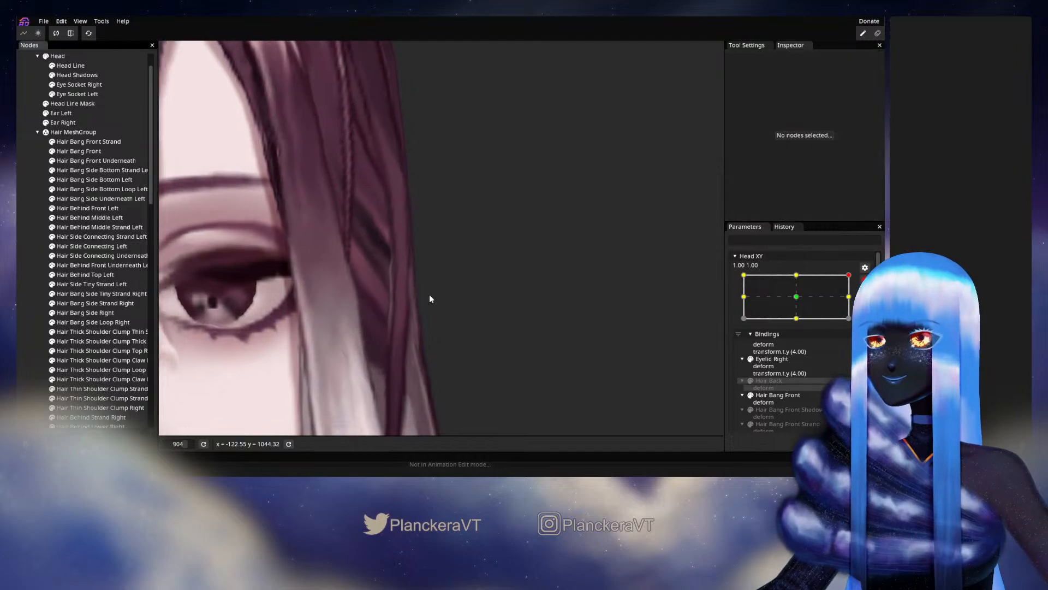
scroll(430, 298, down, 3)
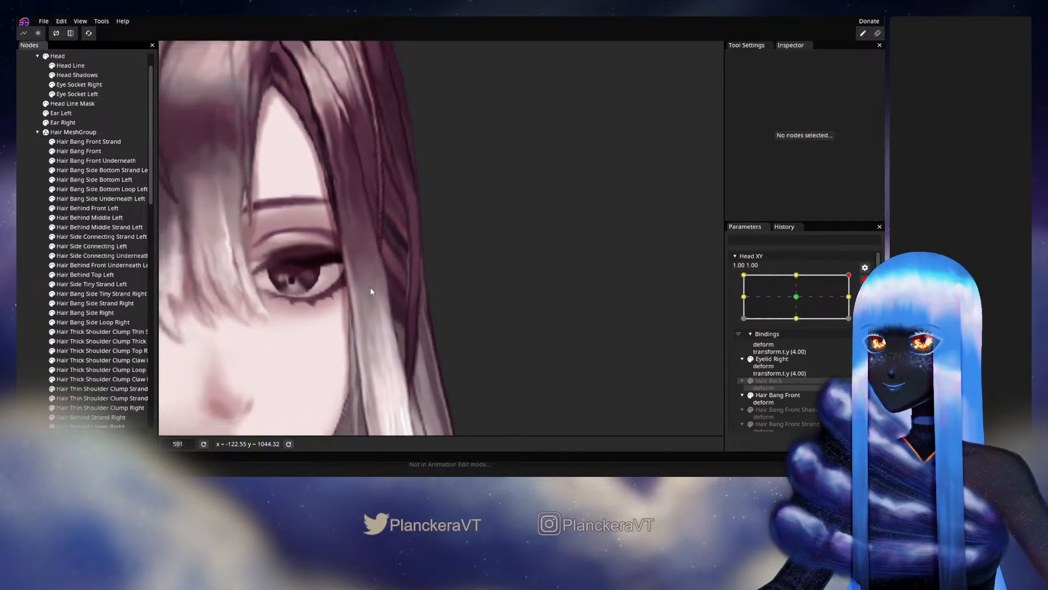
drag(383, 325, 346, 209)
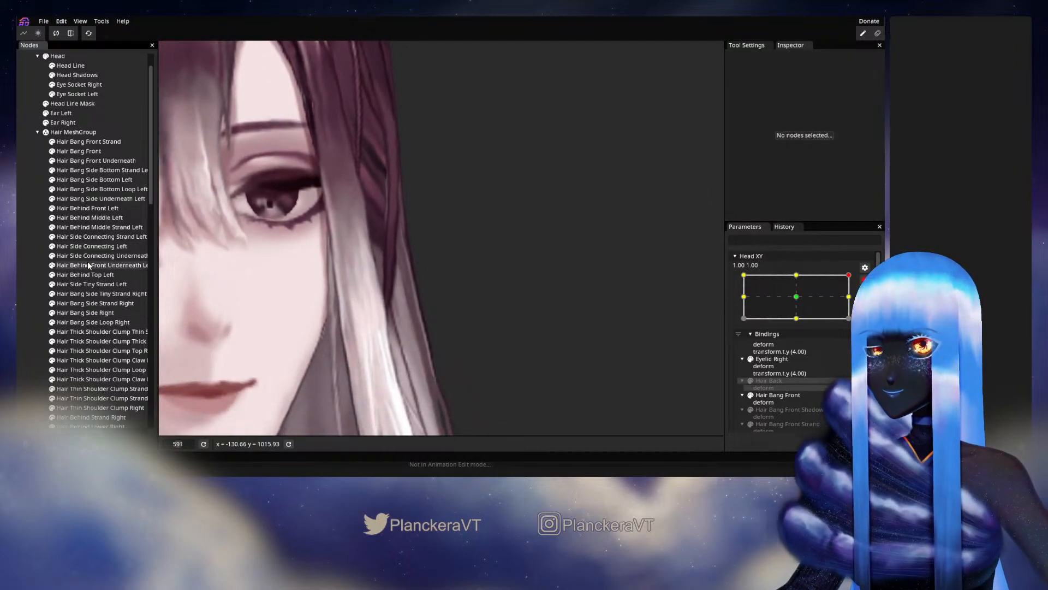
click(76, 220)
scroll(378, 258, up, 3)
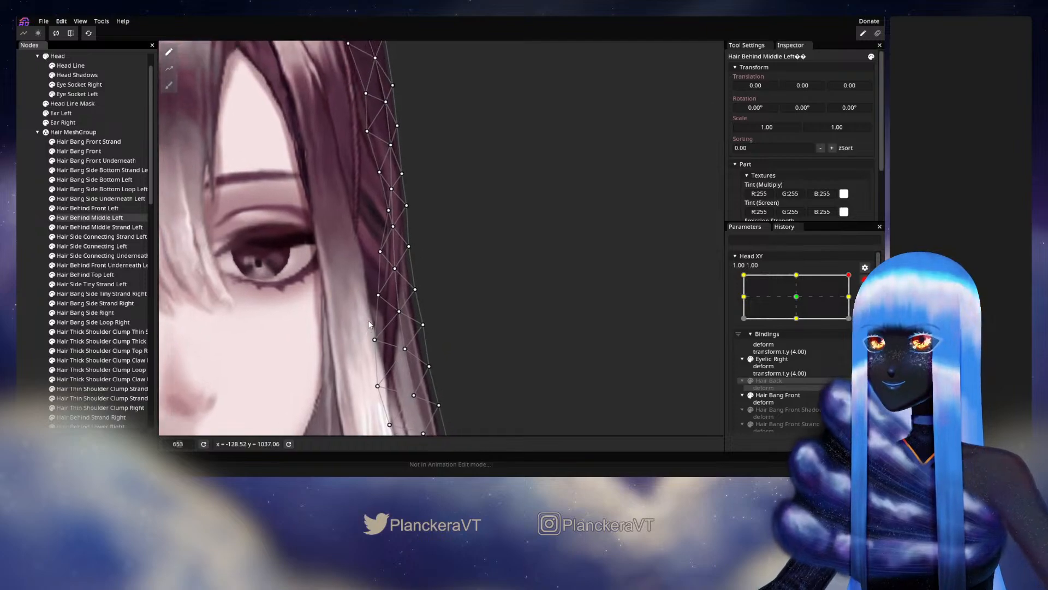
Smooth the inner edge of Hair Behind Middle Left beside the eye with small vertex shifts
click(385, 225)
click(373, 254)
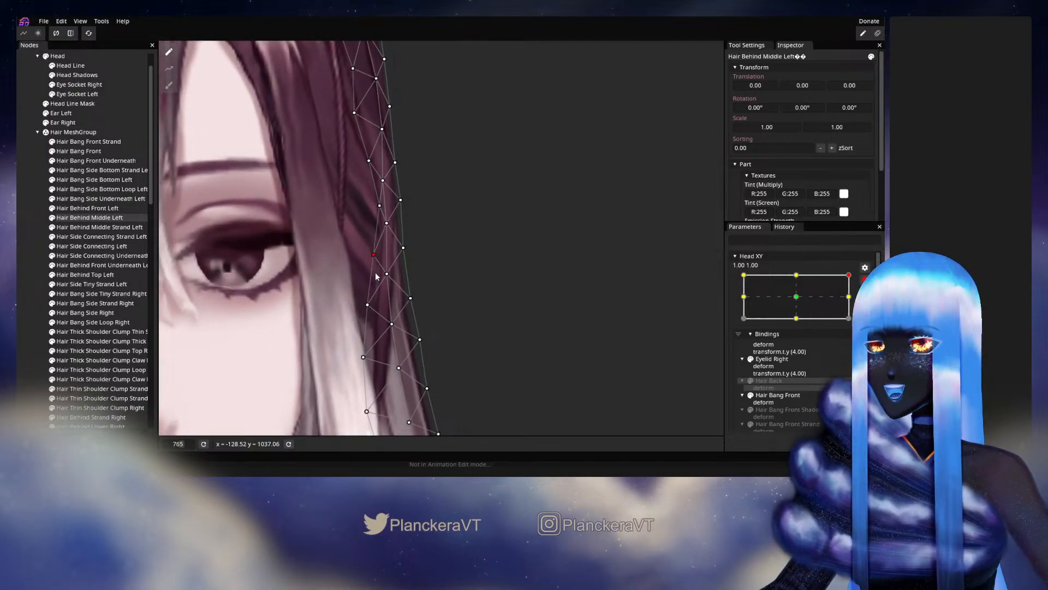
drag(372, 308, 379, 306)
drag(401, 273, 407, 232)
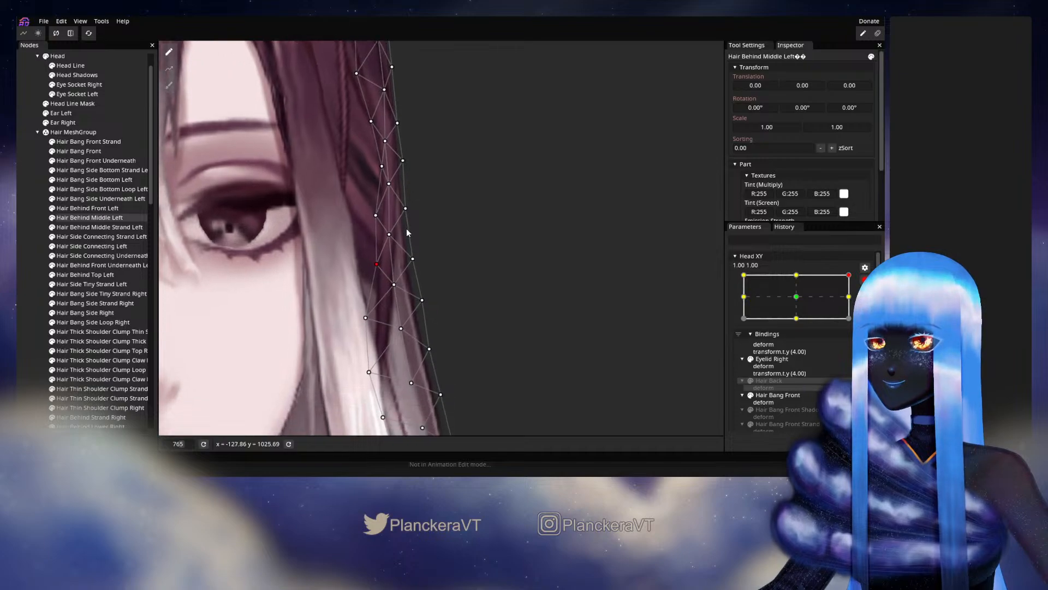
Refine the top arc of Hair Behind Middle Left near the crown by nudging its inner-edge and middle vertices
drag(371, 322, 419, 407)
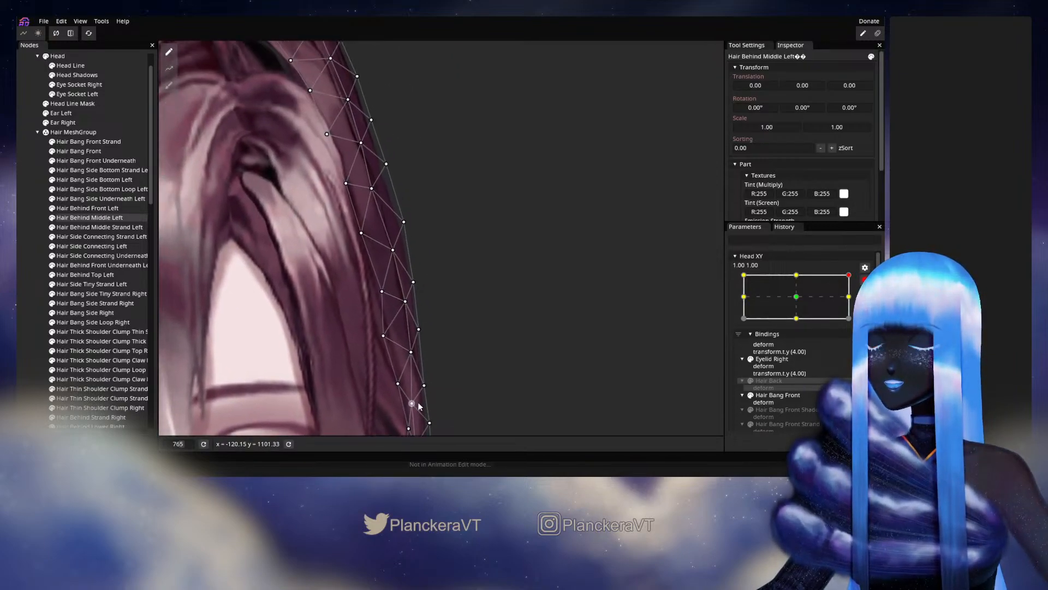
drag(401, 275, 453, 371)
drag(462, 329, 485, 369)
drag(368, 159, 451, 305)
scroll(399, 321, up, 2)
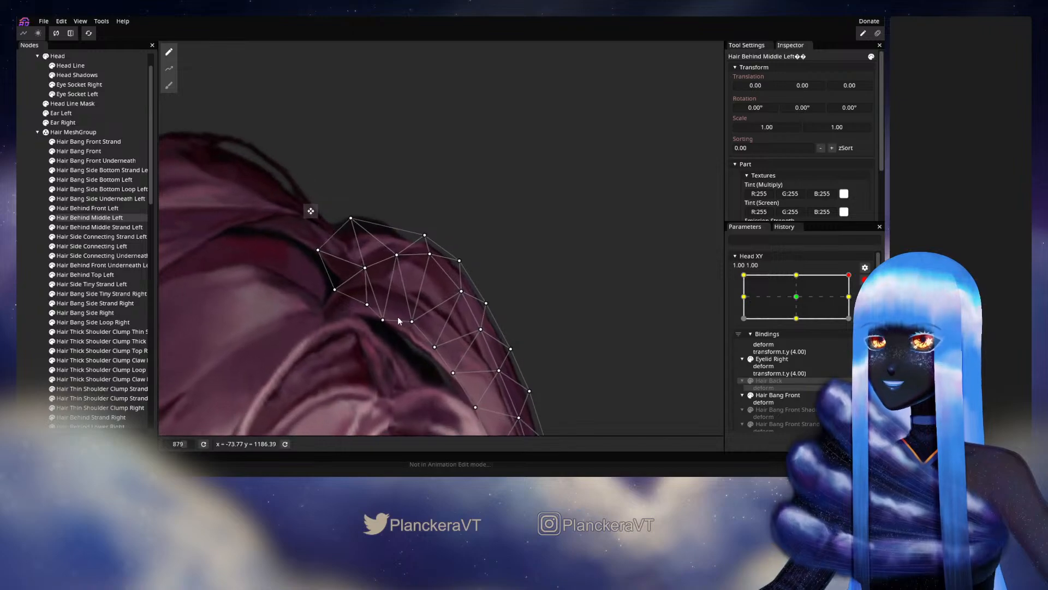
scroll(356, 309, up, 1)
drag(364, 308, 407, 322)
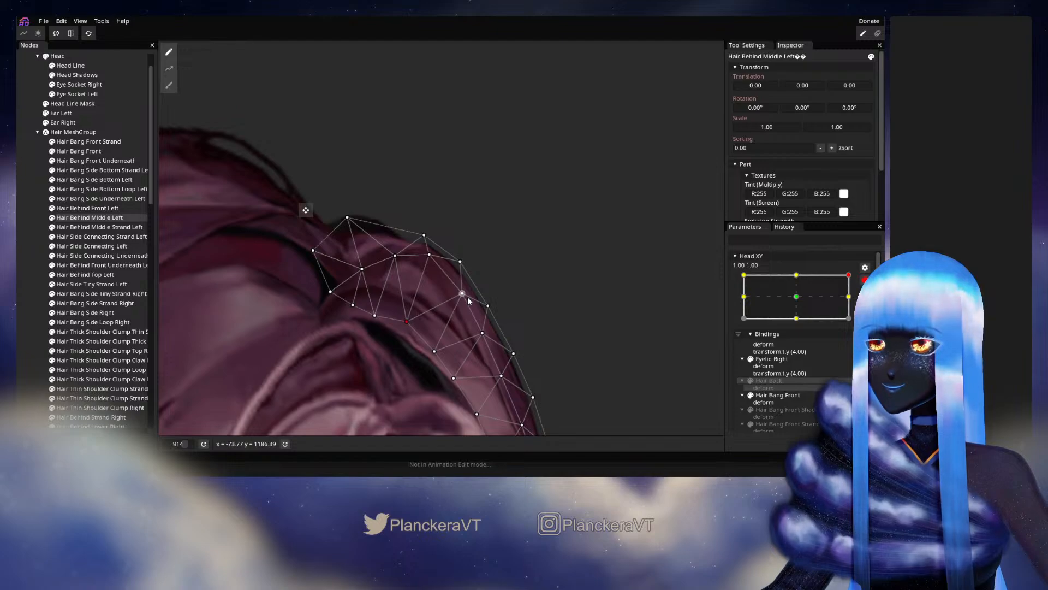
drag(437, 354, 417, 273)
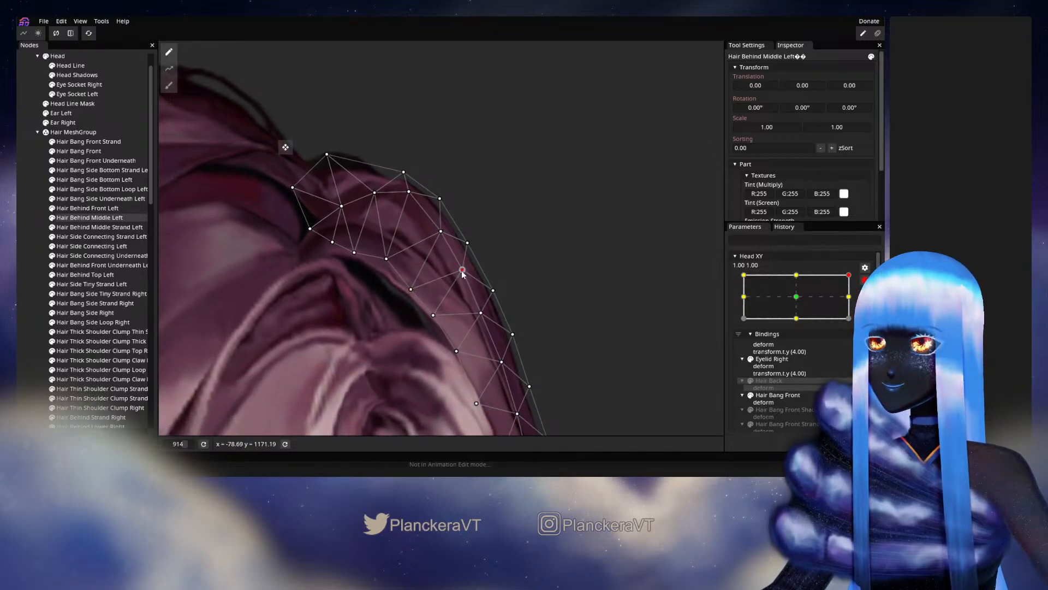
drag(428, 326, 430, 326)
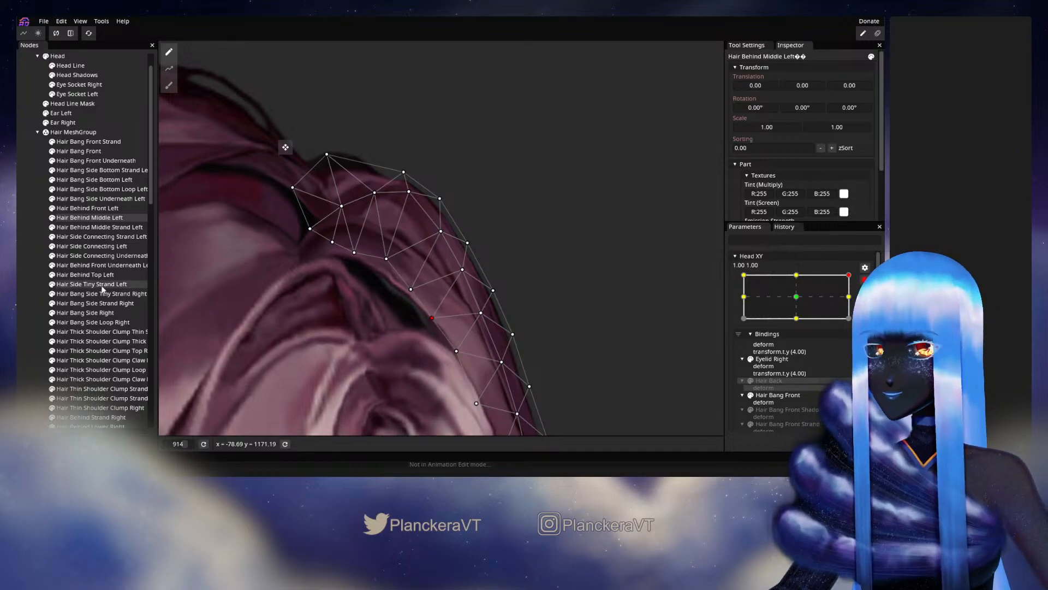
Select Hair Behind Front Left and adjust the first lower-edge vertex above the dark gap at the crown
click(90, 208)
scroll(294, 240, up, 1)
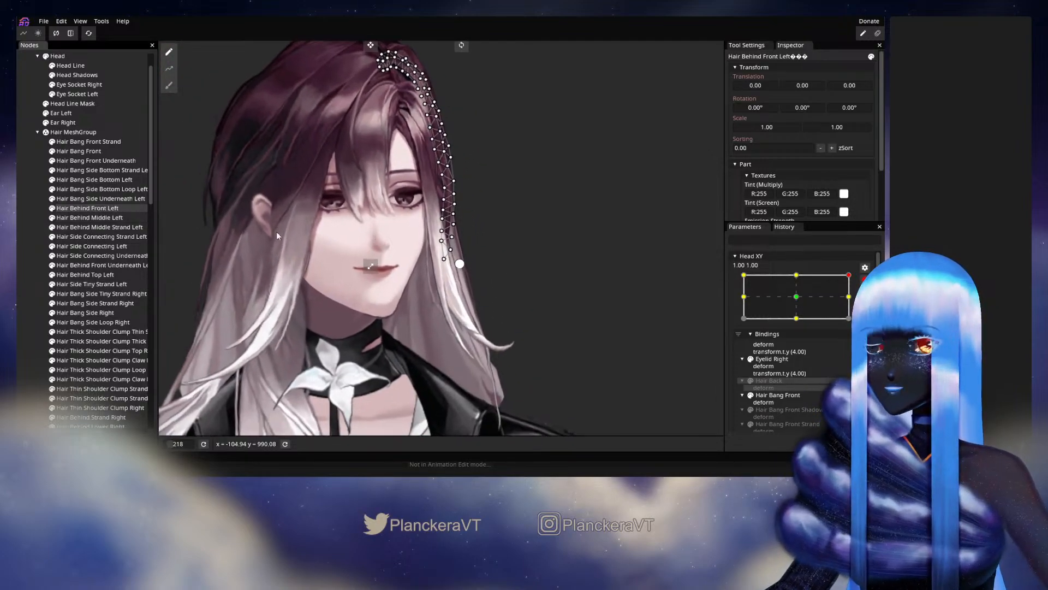
scroll(304, 207, up, 3)
scroll(318, 320, up, 8)
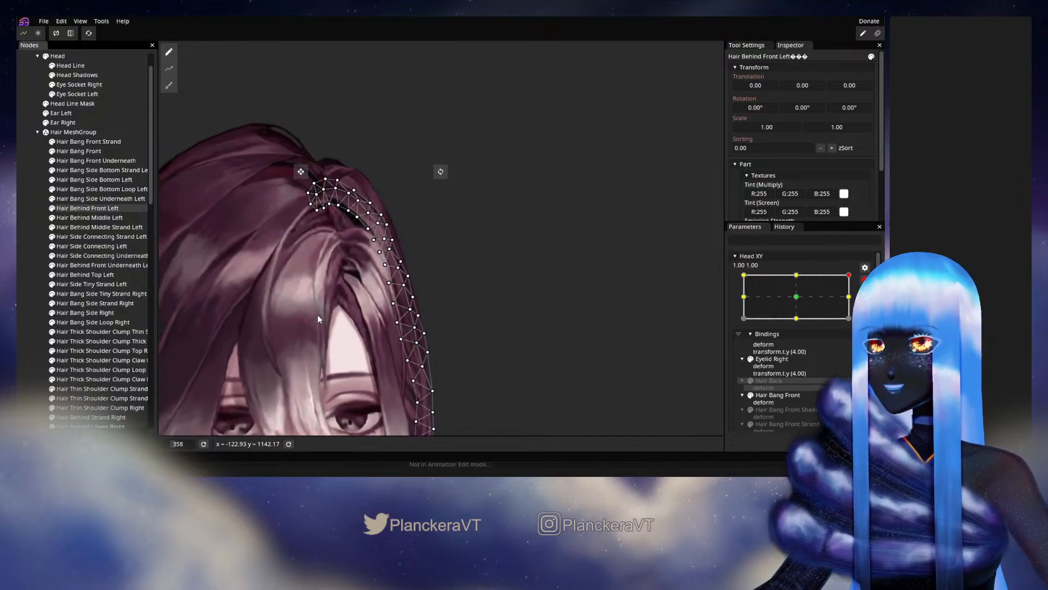
scroll(345, 284, up, 4)
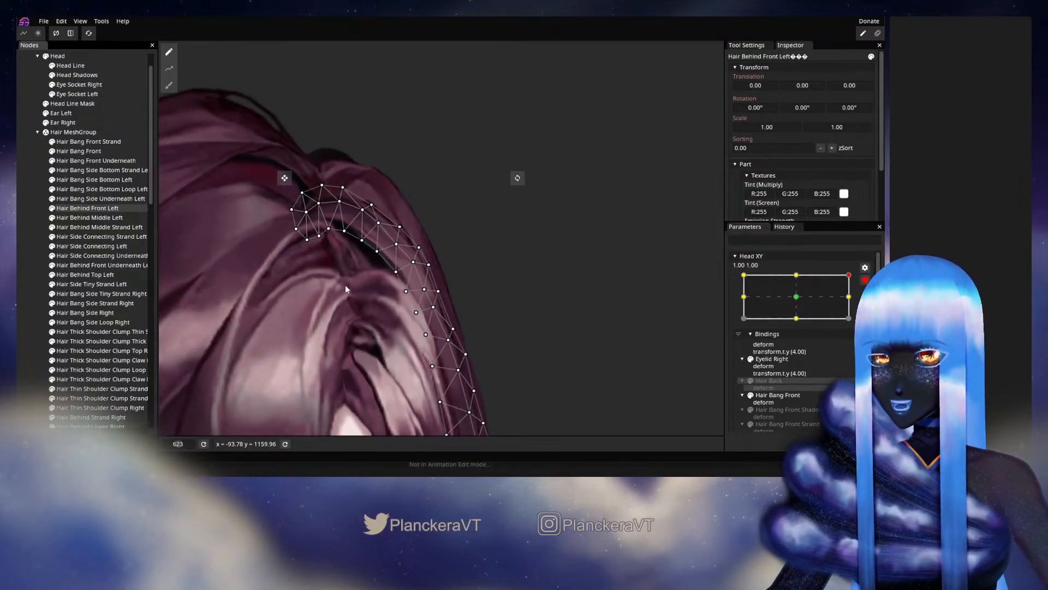
drag(369, 330, 476, 319)
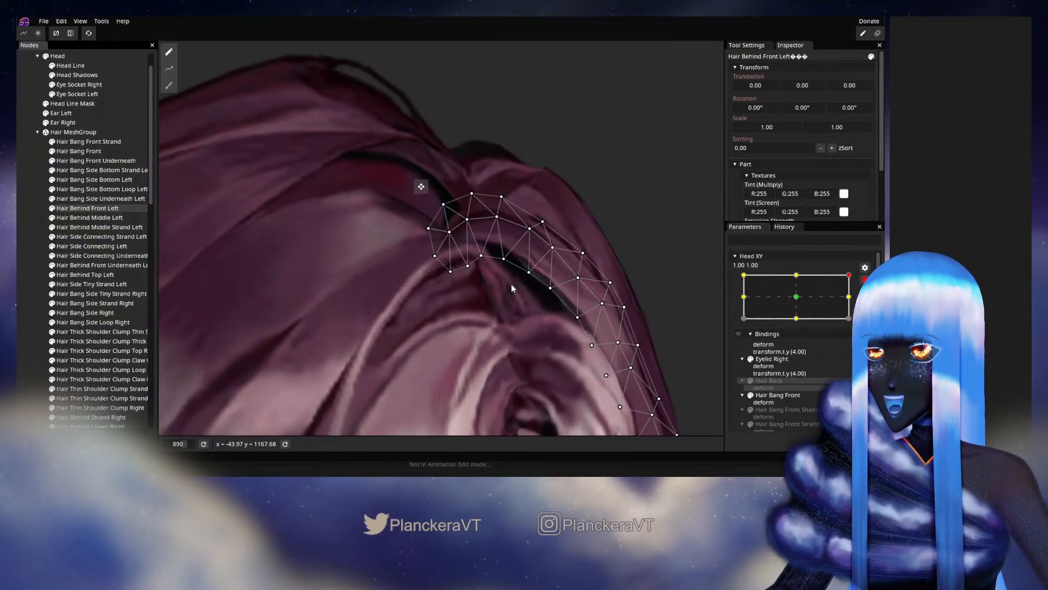
scroll(447, 306, up, 5)
drag(457, 282, 452, 284)
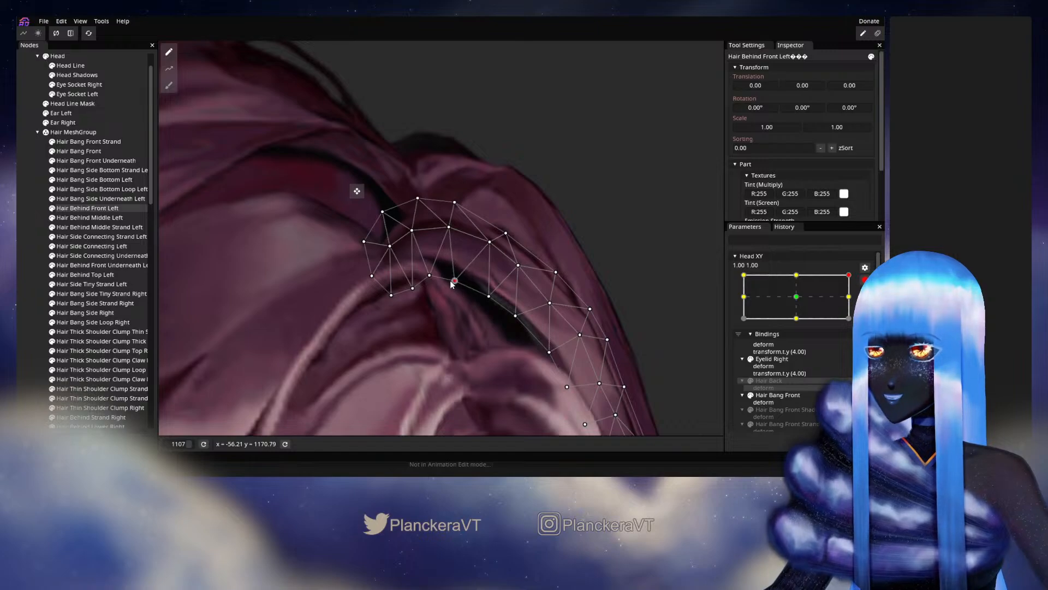
Even out the curve of Hair Behind Front Left along the dark gap by fine-tuning its lower-edge and middle vertices
drag(490, 247, 525, 267)
click(488, 297)
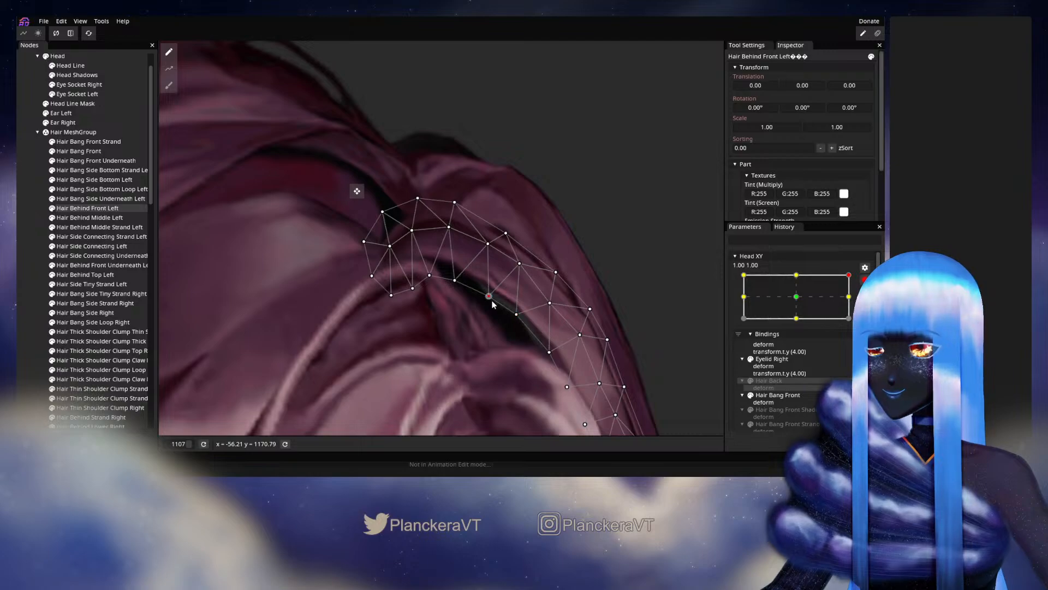
click(454, 282)
drag(452, 287, 493, 295)
drag(490, 250, 493, 247)
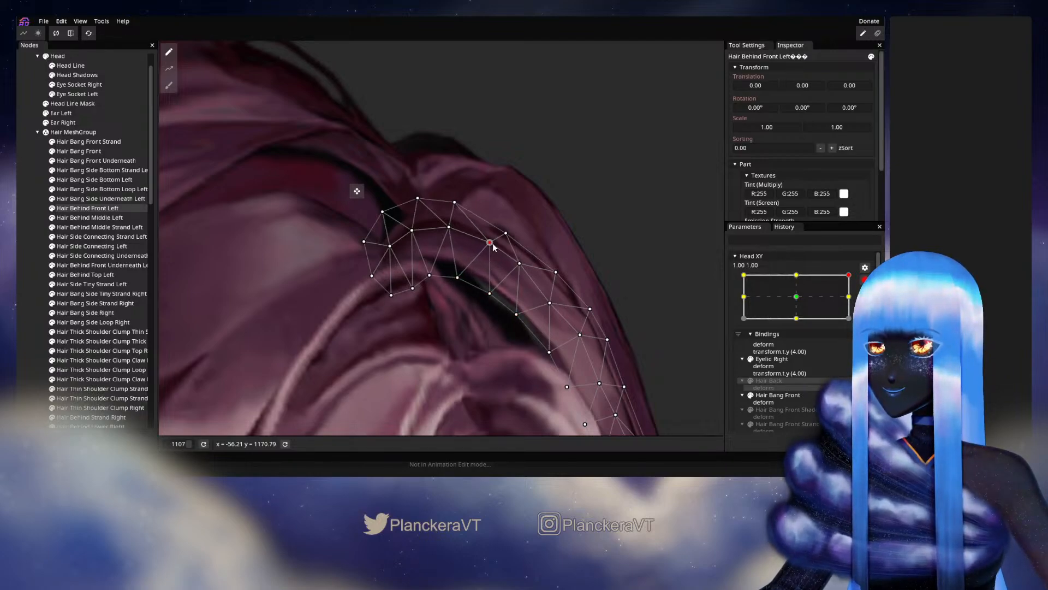
drag(528, 334, 494, 290)
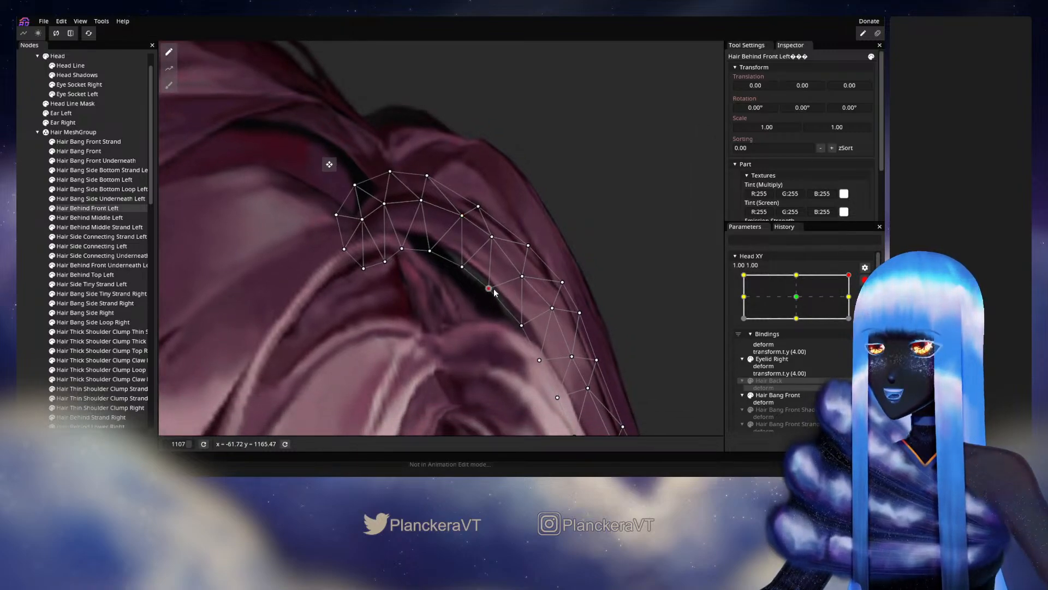
Smooth the outer contour of Hair Behind Front Left down from the crown, and nudge its middle and inner-edge vertices to match
drag(522, 328, 494, 269)
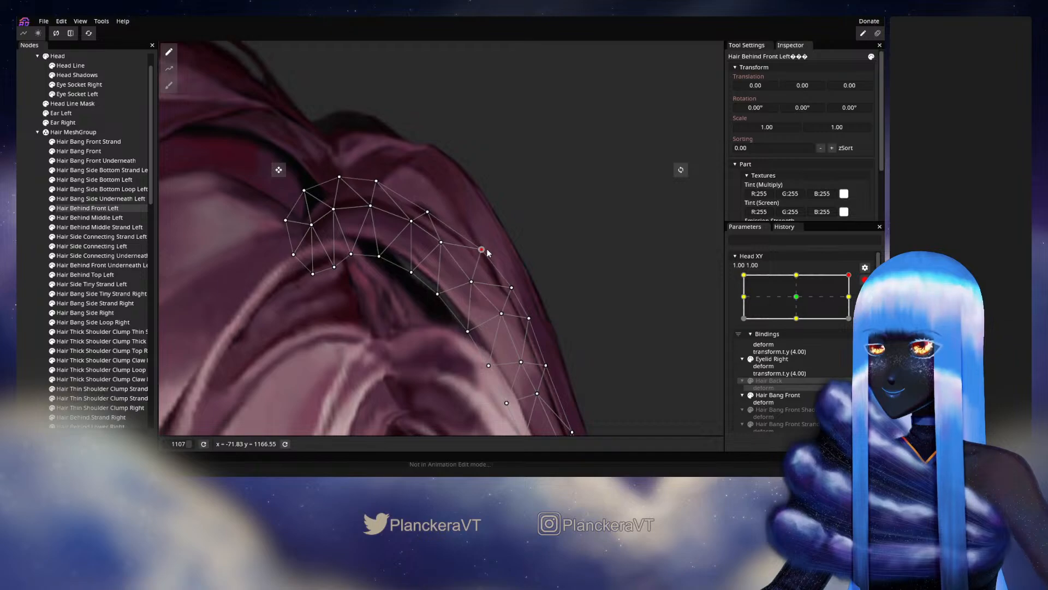
drag(428, 212, 436, 213)
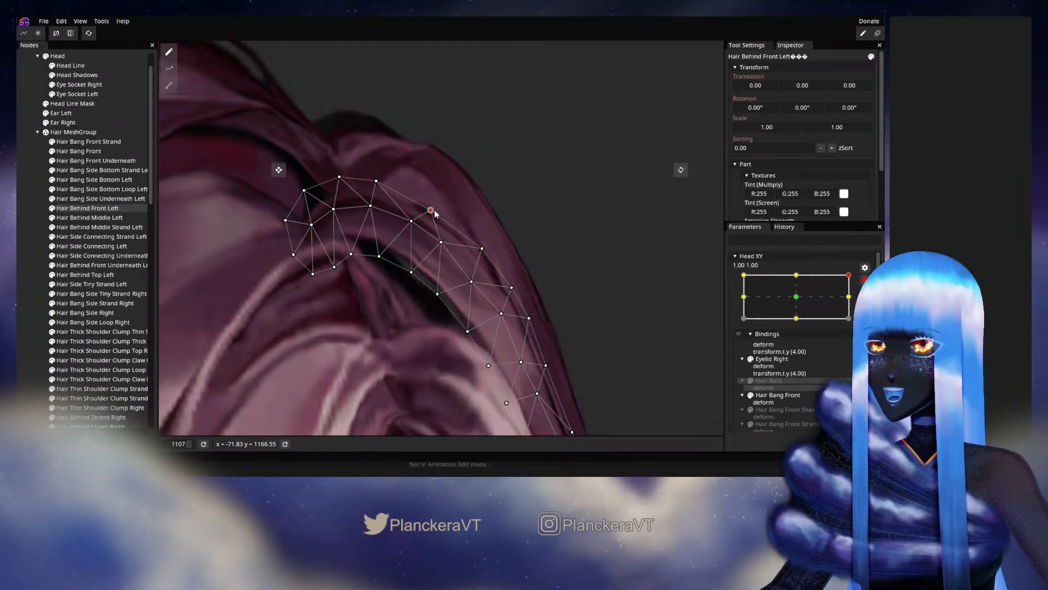
click(512, 287)
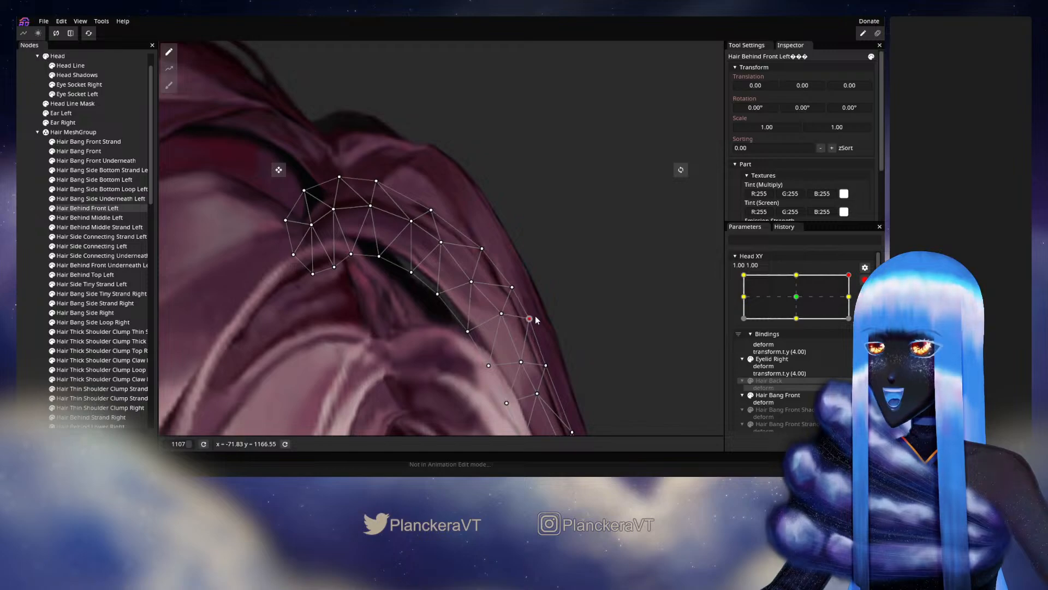
drag(501, 314, 493, 318)
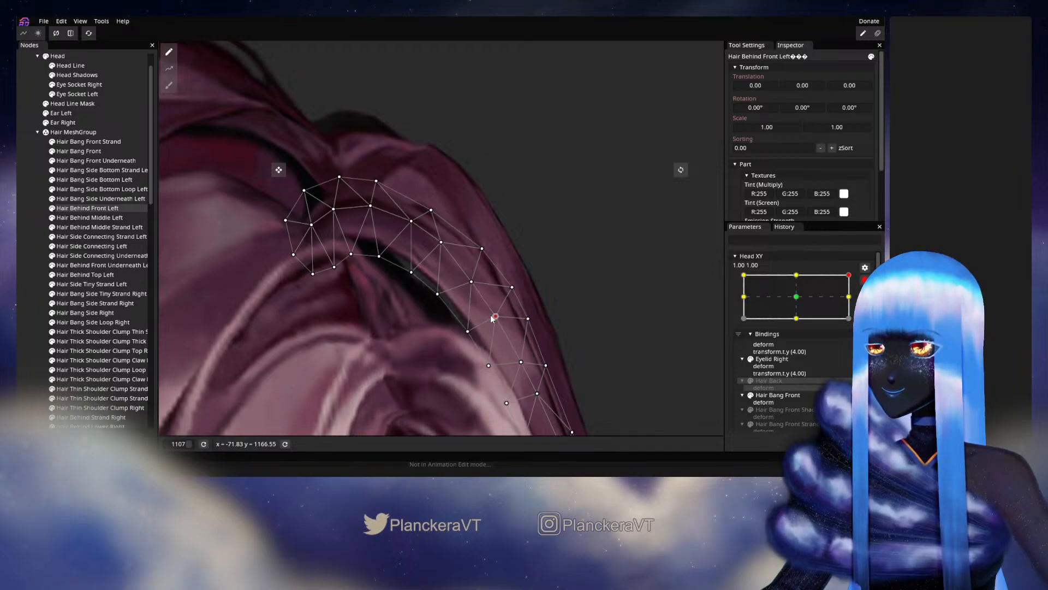
click(511, 288)
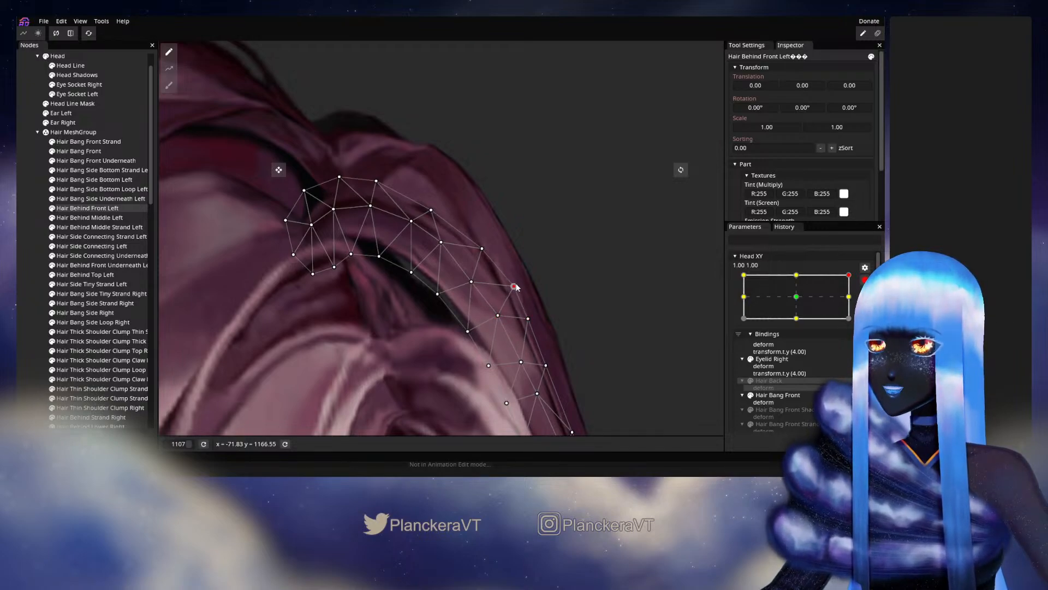
click(483, 249)
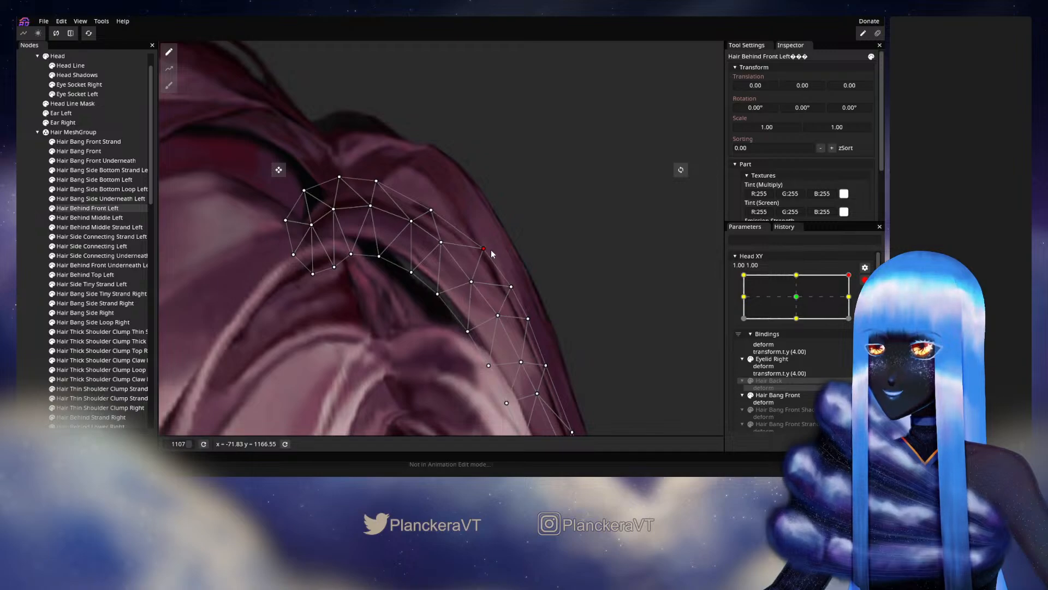
drag(475, 283, 481, 282)
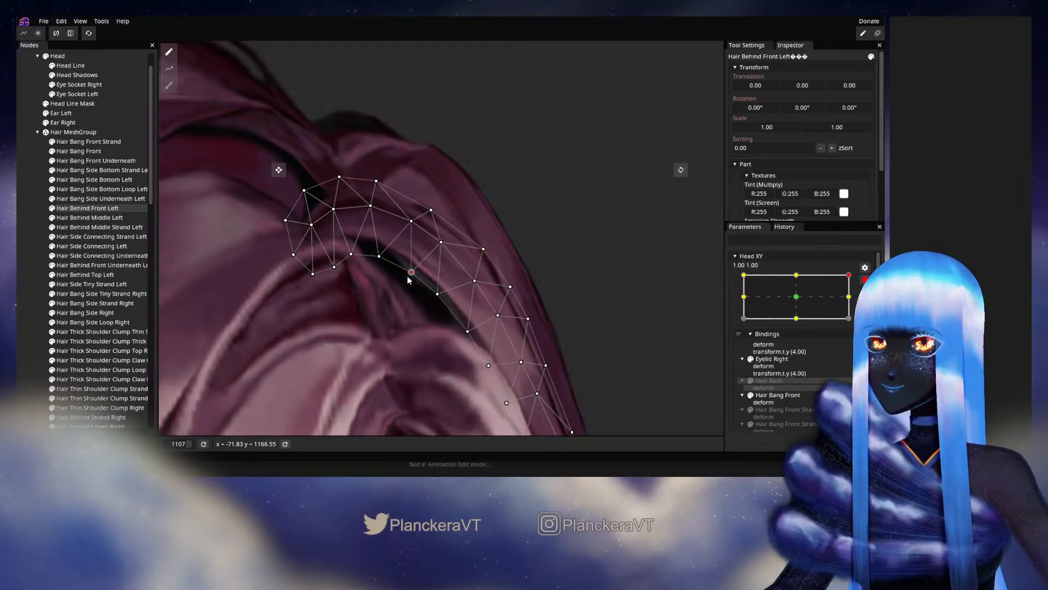
drag(354, 255, 356, 257)
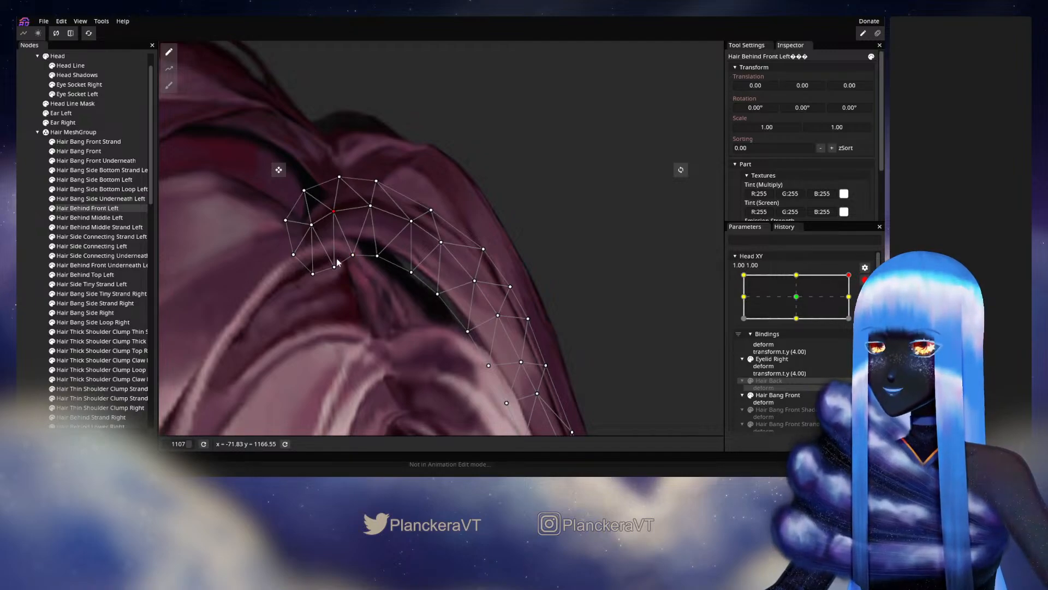
Select Hair Behind Front Underneath Left and stretch its upper outer vertices outward beneath the front strand
click(99, 229)
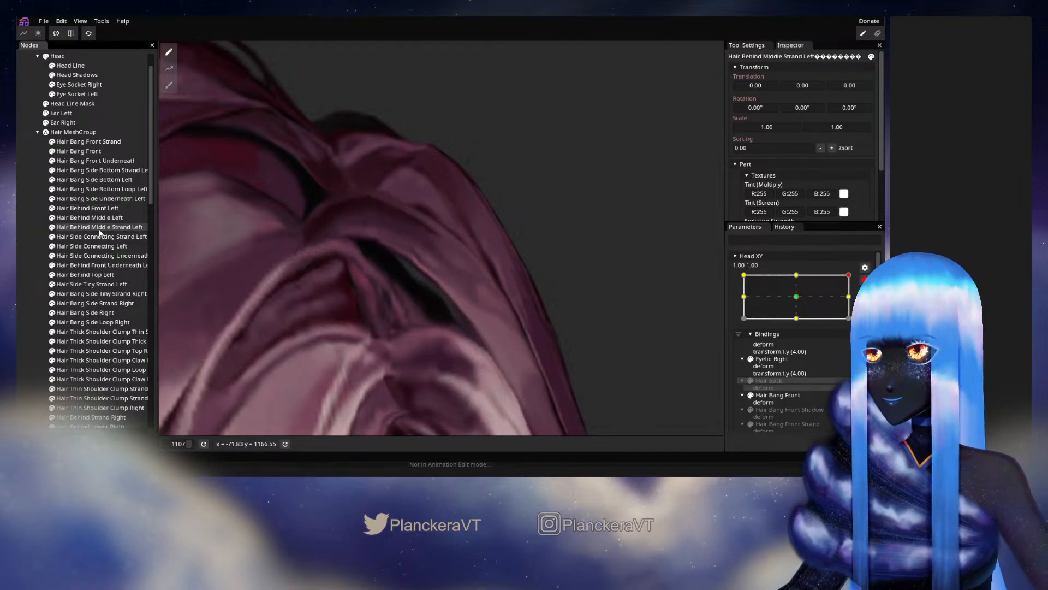
click(105, 254)
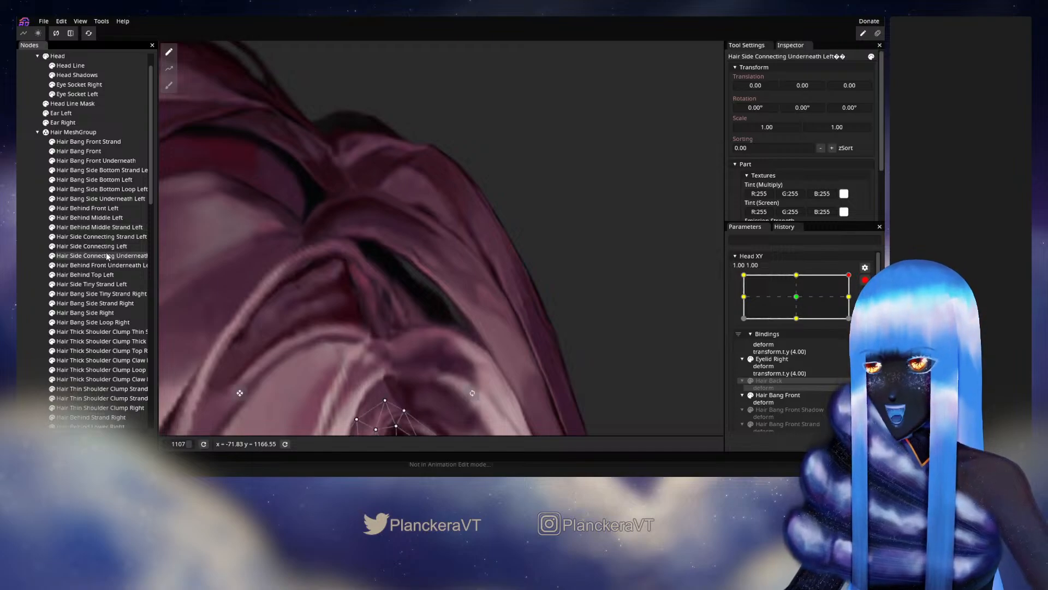
click(108, 266)
scroll(382, 306, up, 1)
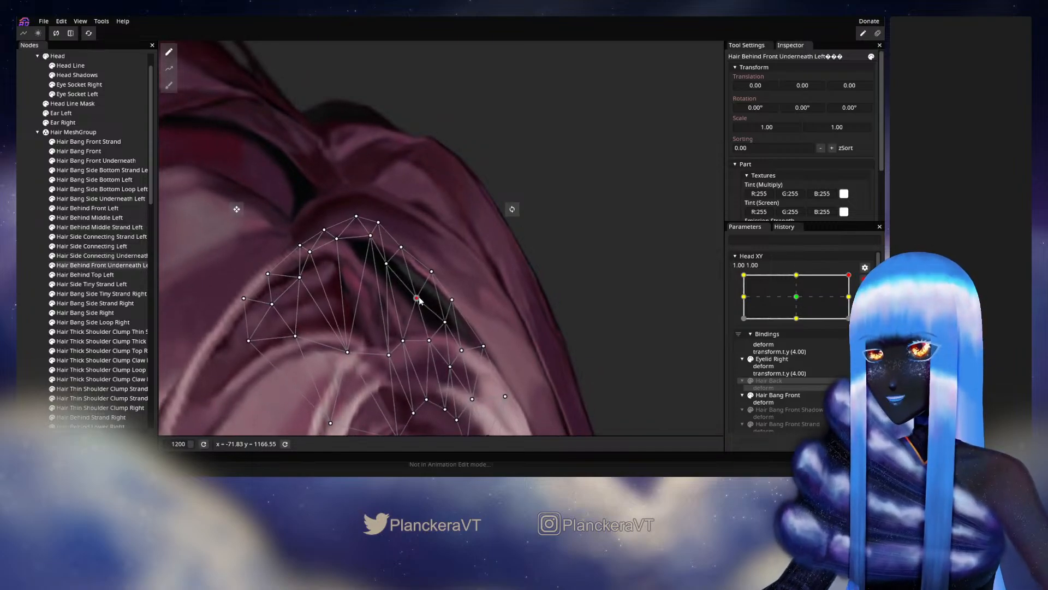
drag(431, 271, 406, 243)
drag(423, 294, 427, 293)
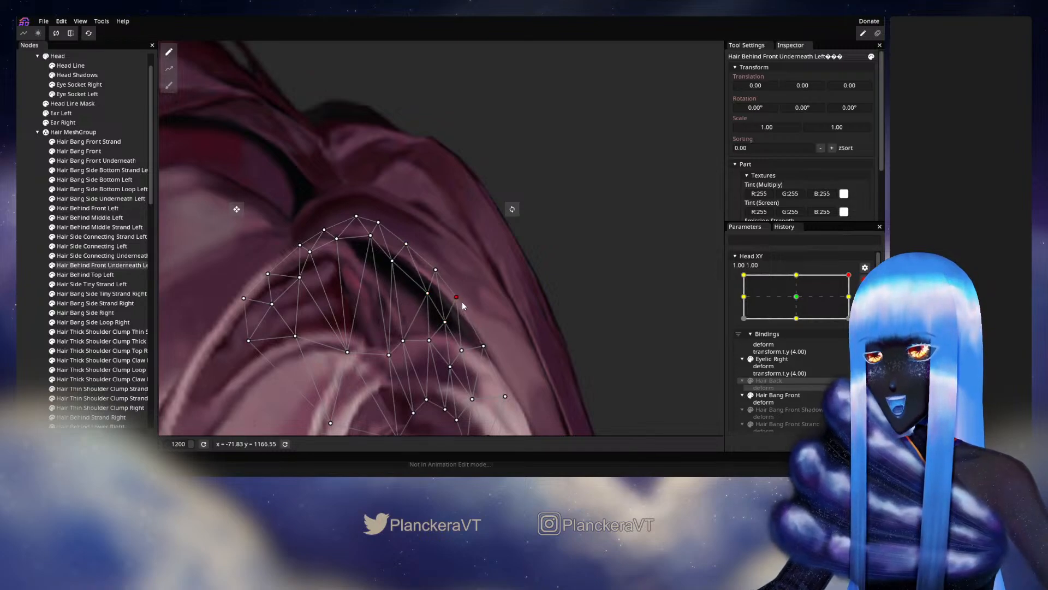
Shift the lower outer and inner vertices of Hair Behind Front Underneath Left outward along the gap, and deselect the mesh to inspect it
drag(445, 322, 472, 279)
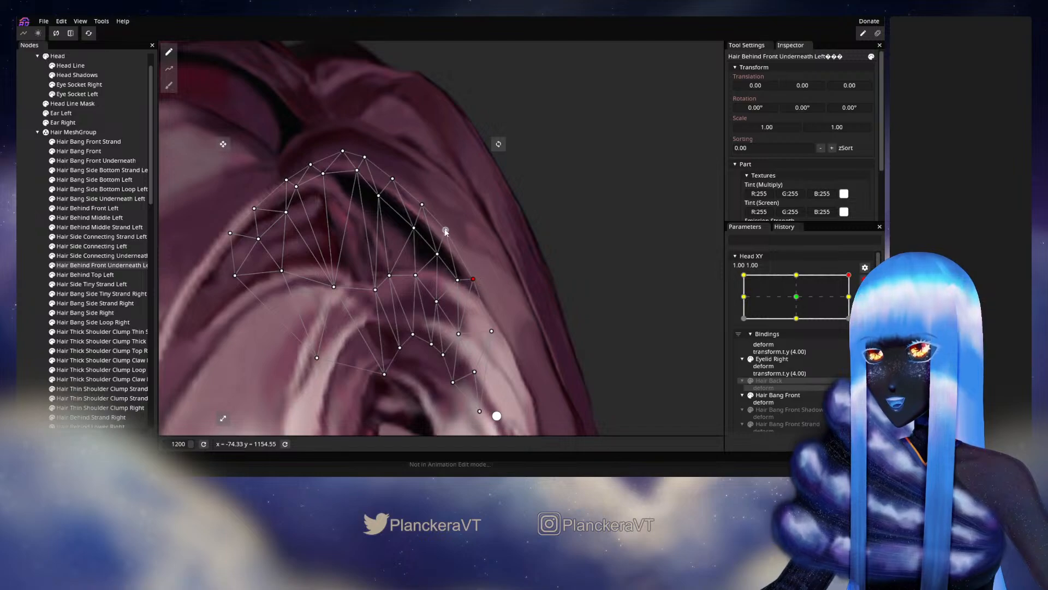
drag(446, 230, 460, 279)
drag(414, 228, 415, 227)
drag(416, 275, 420, 273)
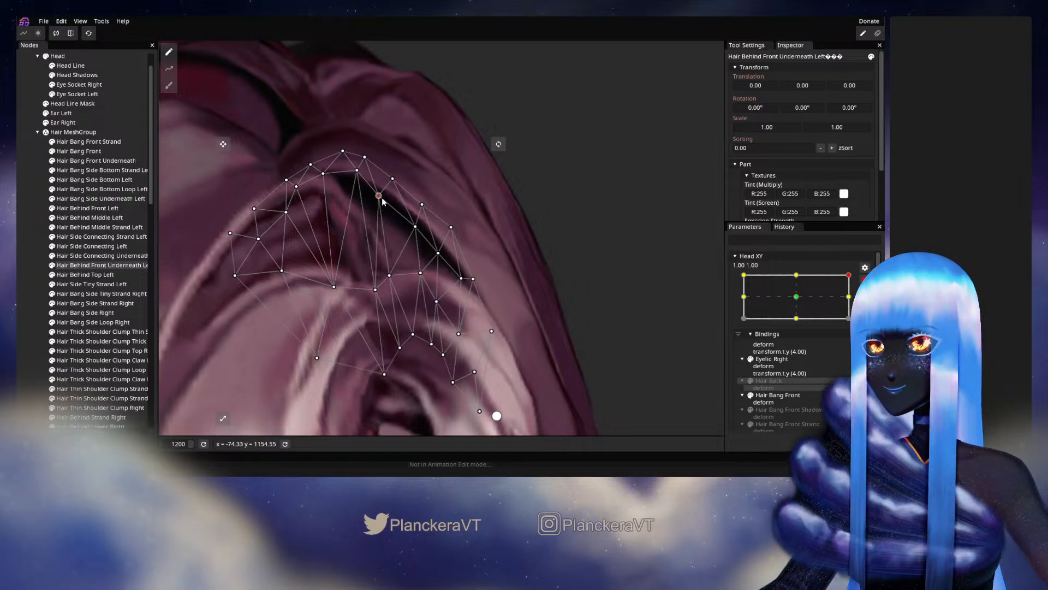
click(435, 292)
scroll(435, 292, down, 3)
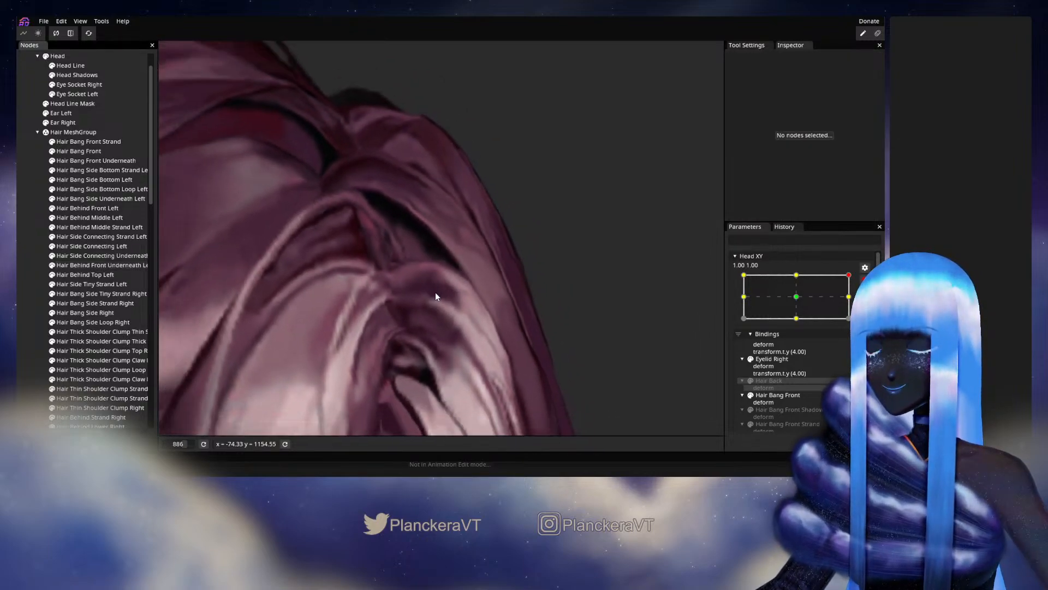
scroll(435, 296, down, 2)
Select Hair Bang Front Strand and fine-tune its upper and lower edge vertices around the crest of the arch
click(87, 141)
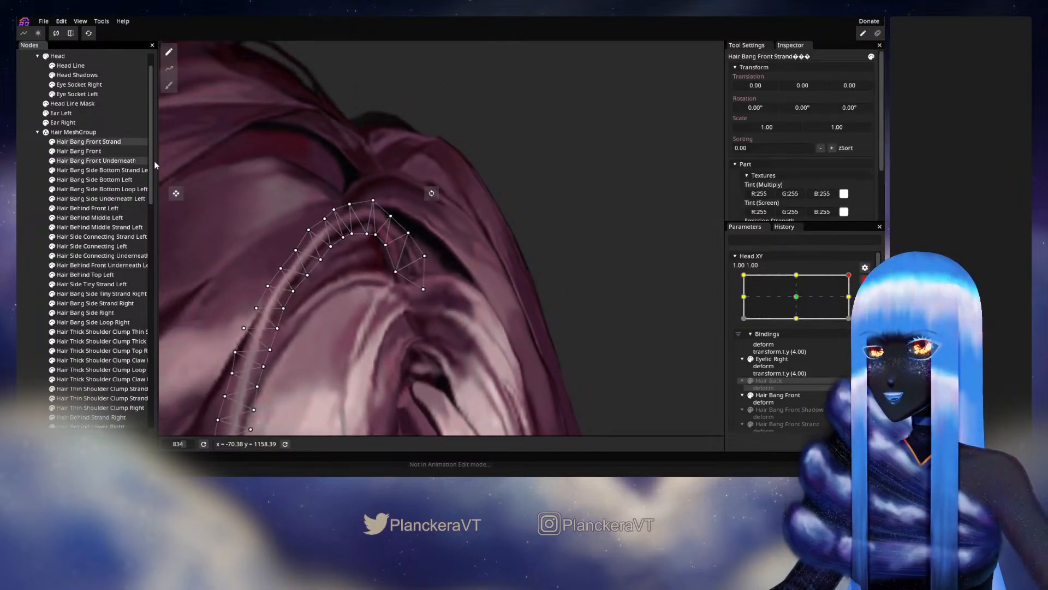
scroll(443, 236, up, 2)
click(401, 233)
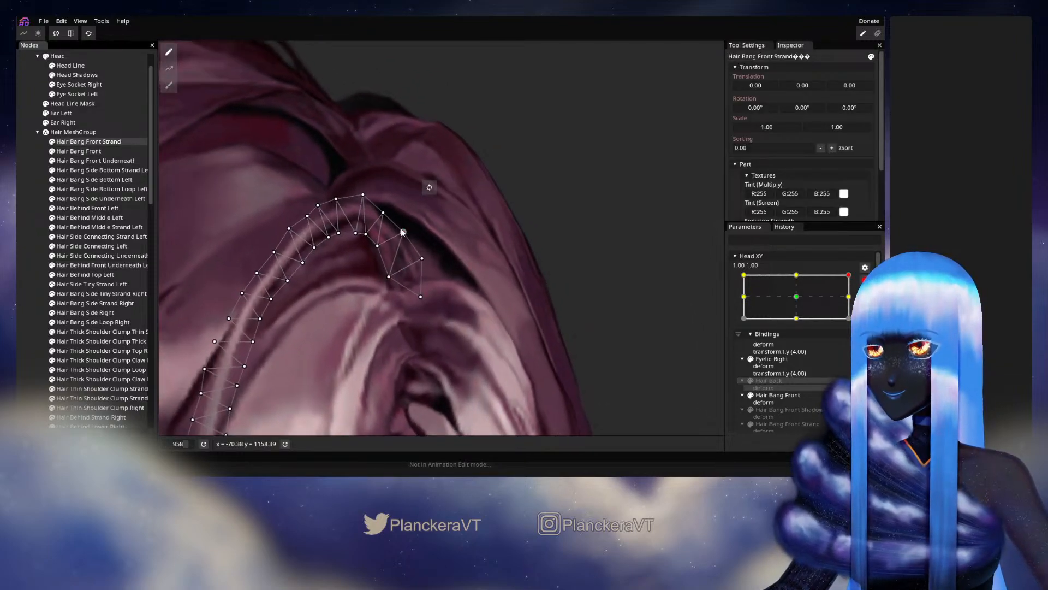
click(364, 234)
click(361, 196)
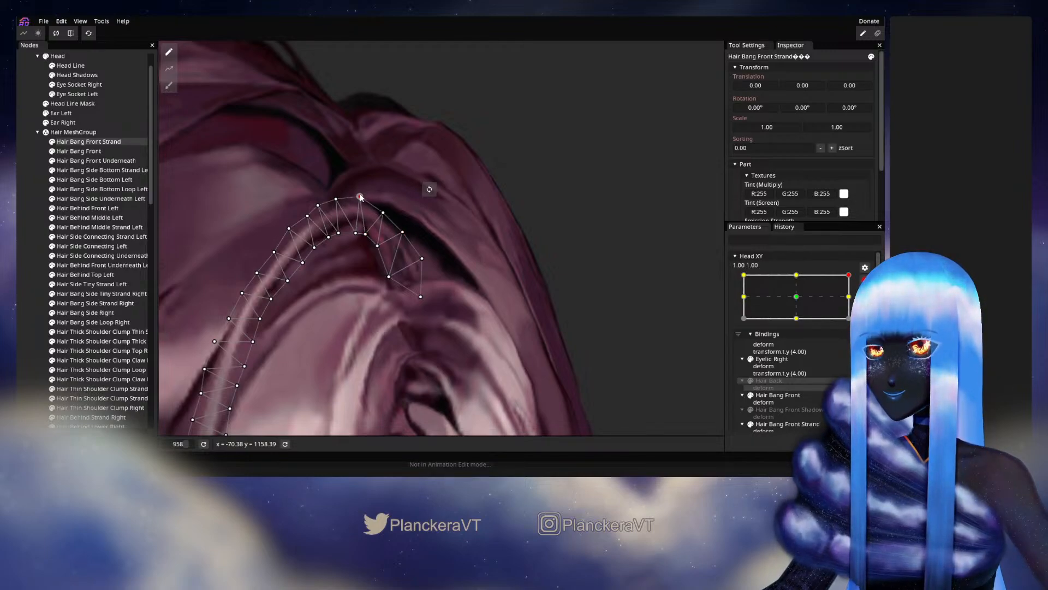
click(354, 234)
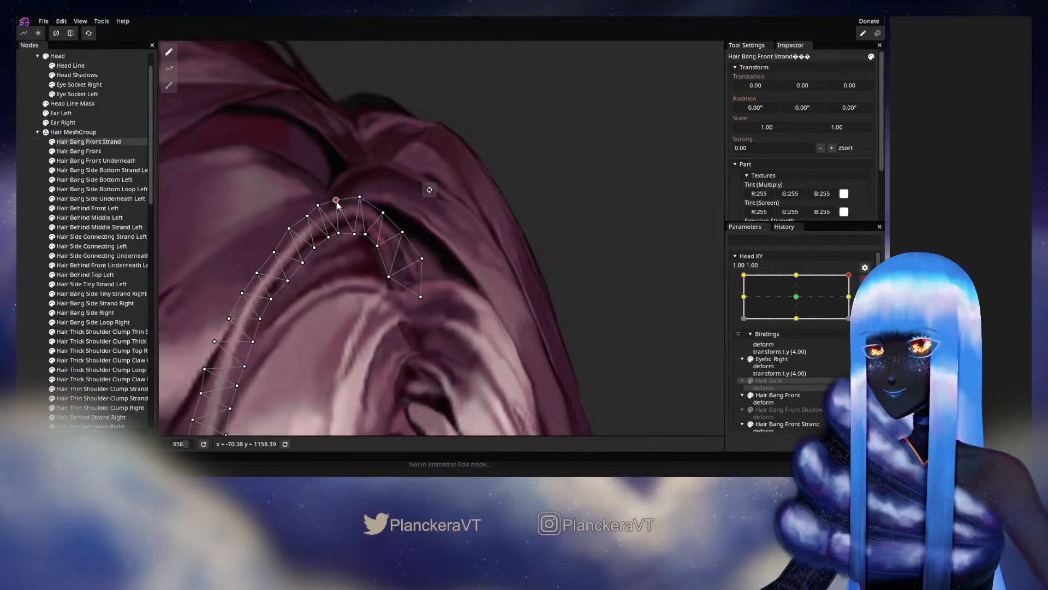
click(327, 239)
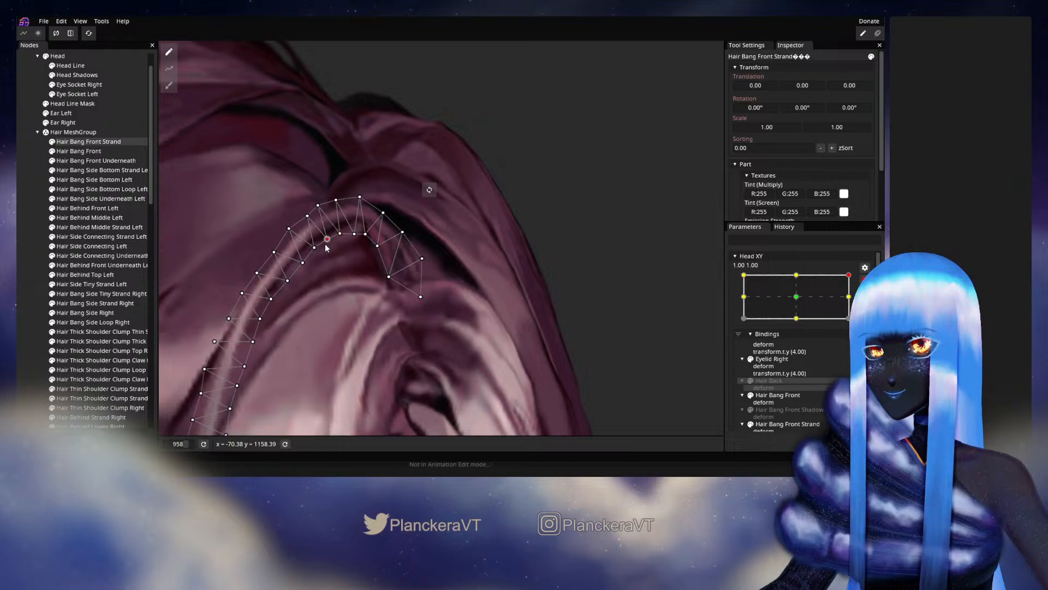
click(305, 219)
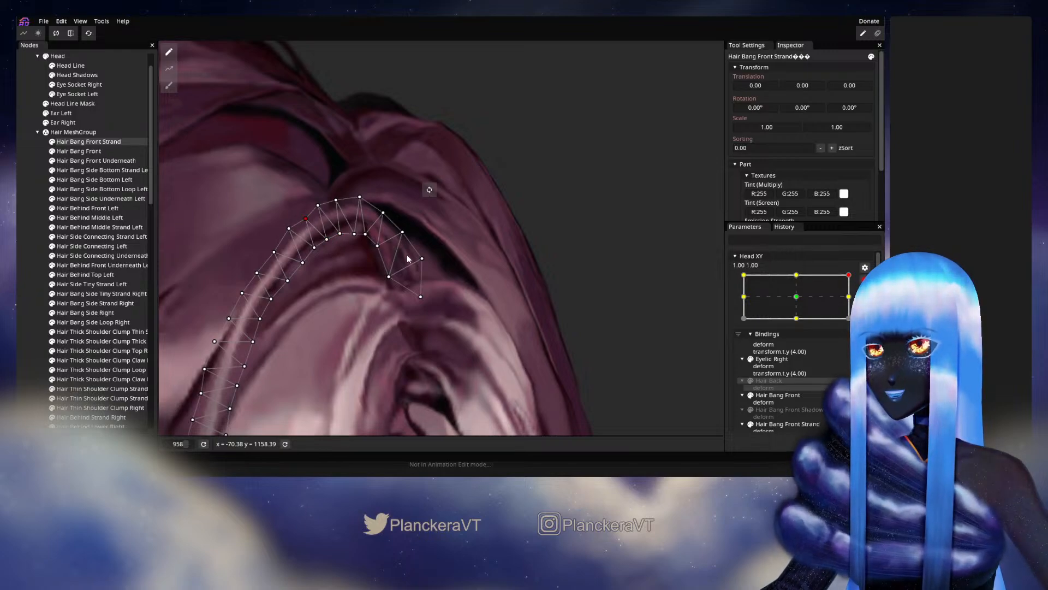
Nudge the outer and inner root vertices of Hair Bang Front Strand beside the dark gap, and deselect the mesh to inspect it
drag(423, 254, 419, 256)
click(378, 246)
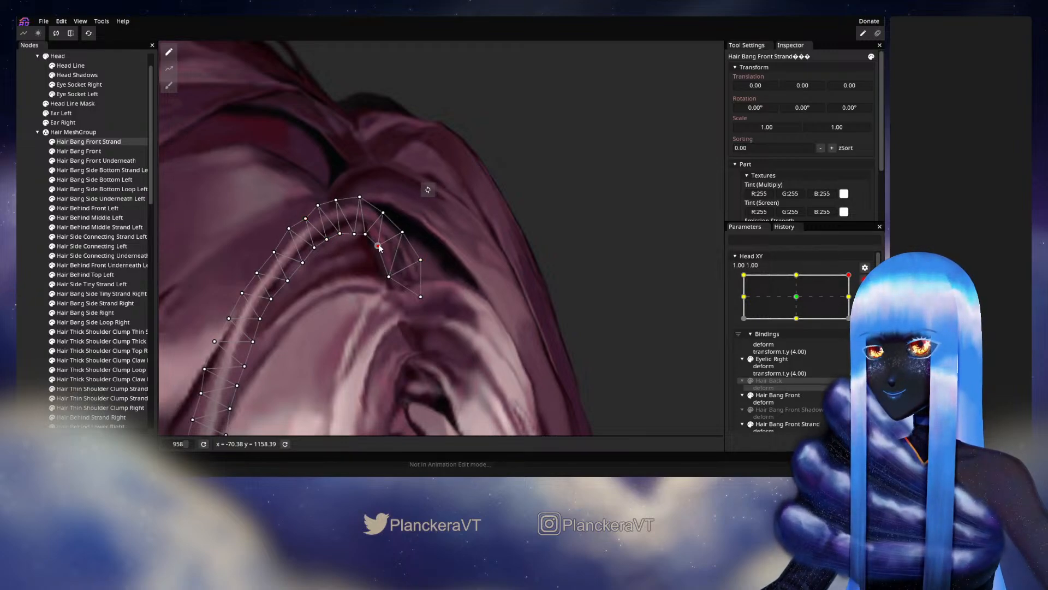
click(39, 304)
scroll(388, 323, down, 6)
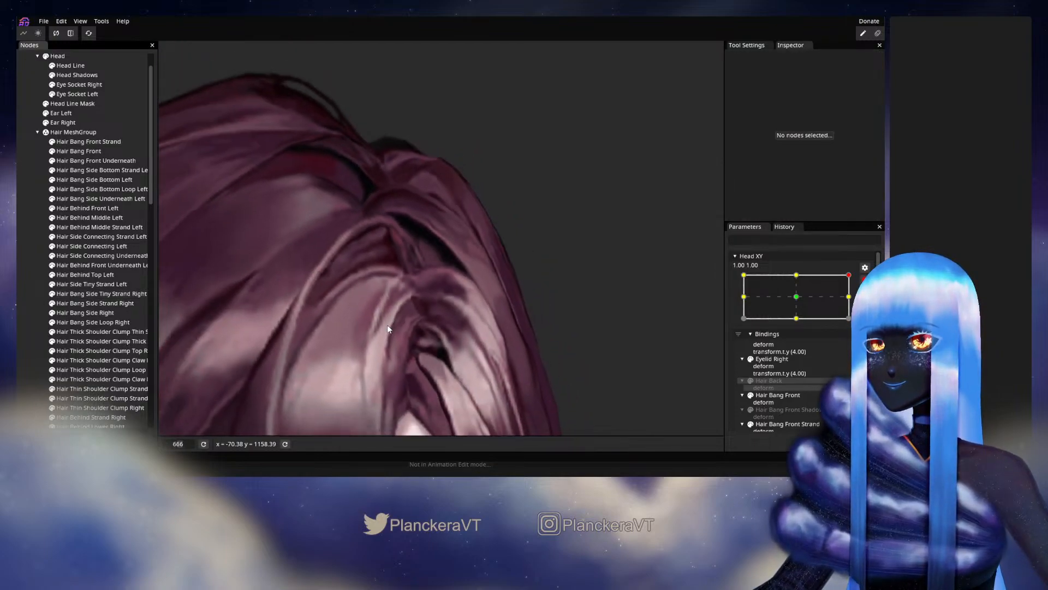
scroll(388, 324, up, 2)
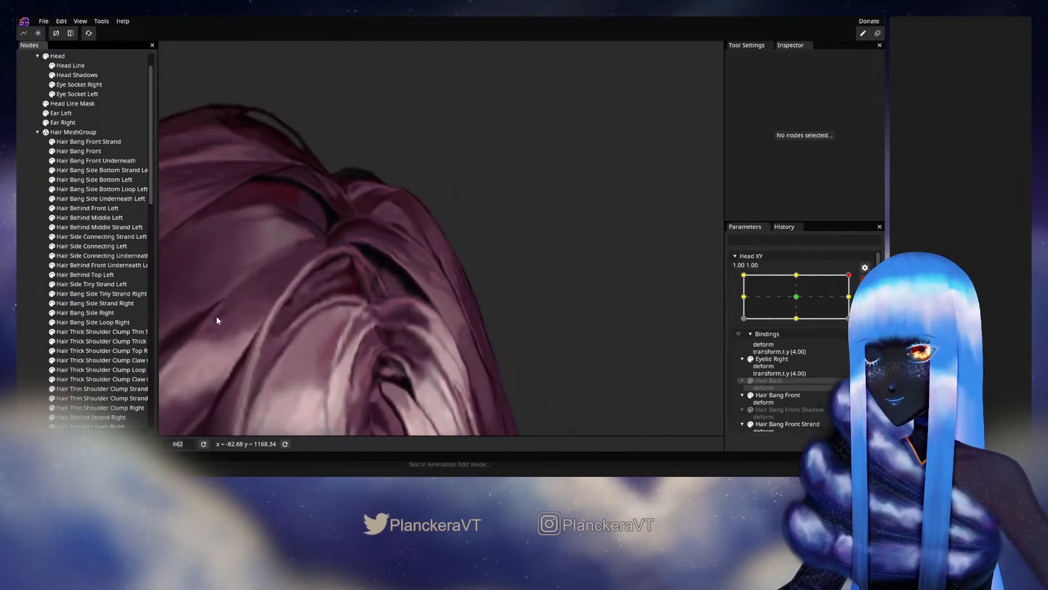
Shift the inner middle vertices of Hair Behind Front Underneath Left outward toward the dark gap, and deselect the mesh
click(123, 265)
scroll(333, 314, up, 2)
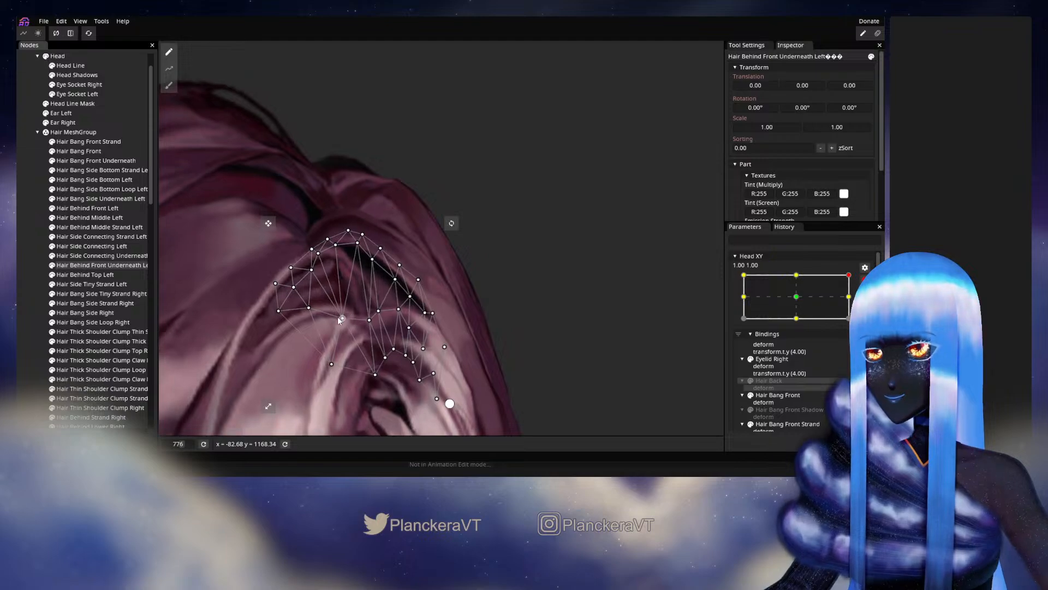
mouse_move(346, 313)
mouse_down()
mouse_move(390, 313)
mouse_move(358, 317)
mouse_up()
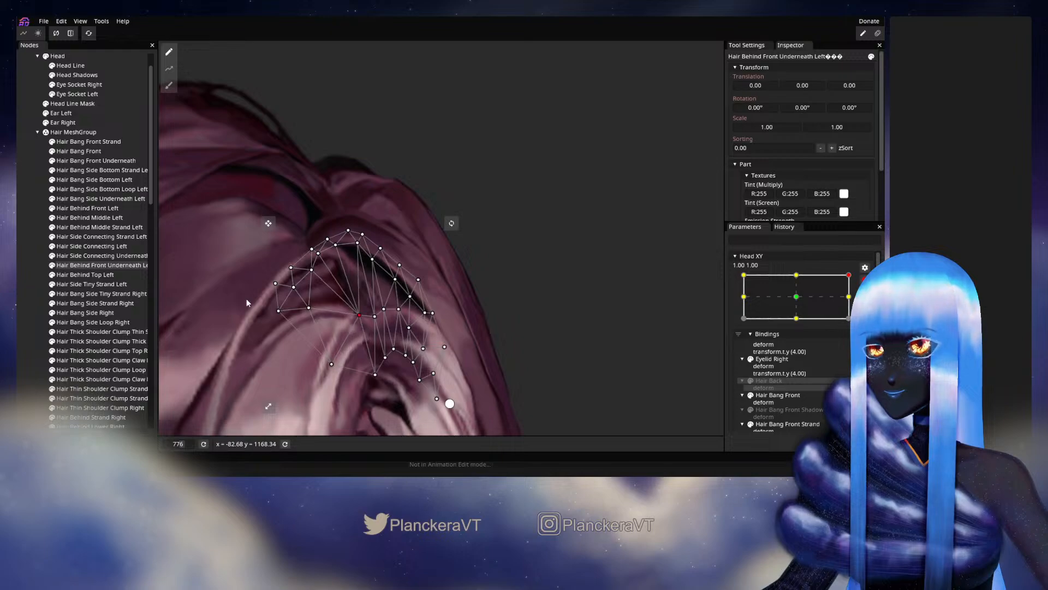
click(21, 264)
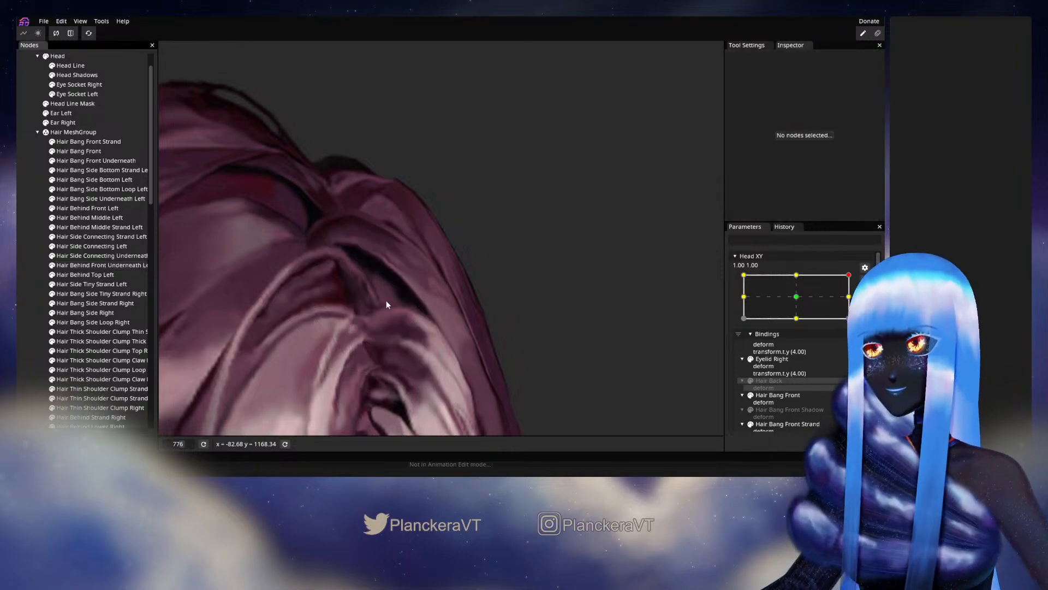
Select Hair Bang Side Bottom Left and nudge its inner-edge vertex above the forehead opening, and deselect it to check the edge
scroll(426, 320, down, 3)
scroll(427, 325, down, 3)
drag(423, 322, 358, 199)
scroll(417, 172, down, 3)
scroll(398, 257, up, 3)
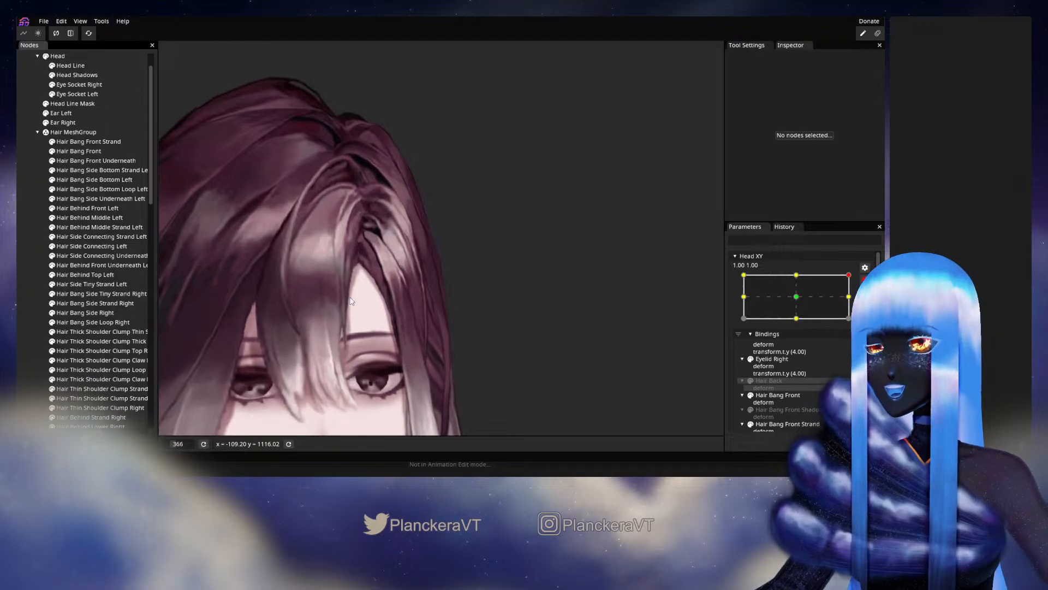
scroll(385, 291, up, 2)
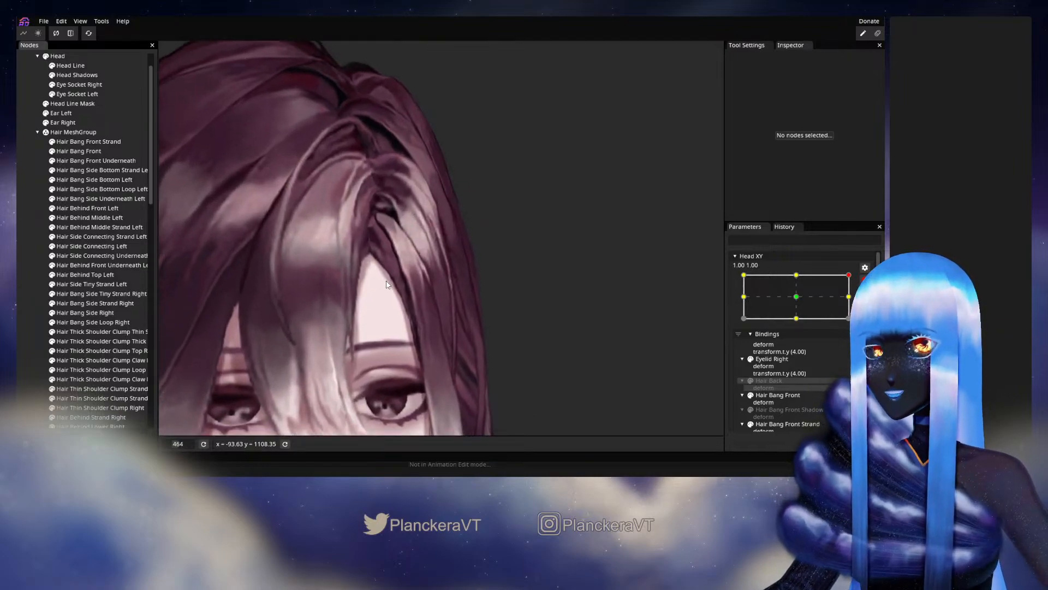
click(81, 180)
scroll(384, 289, up, 3)
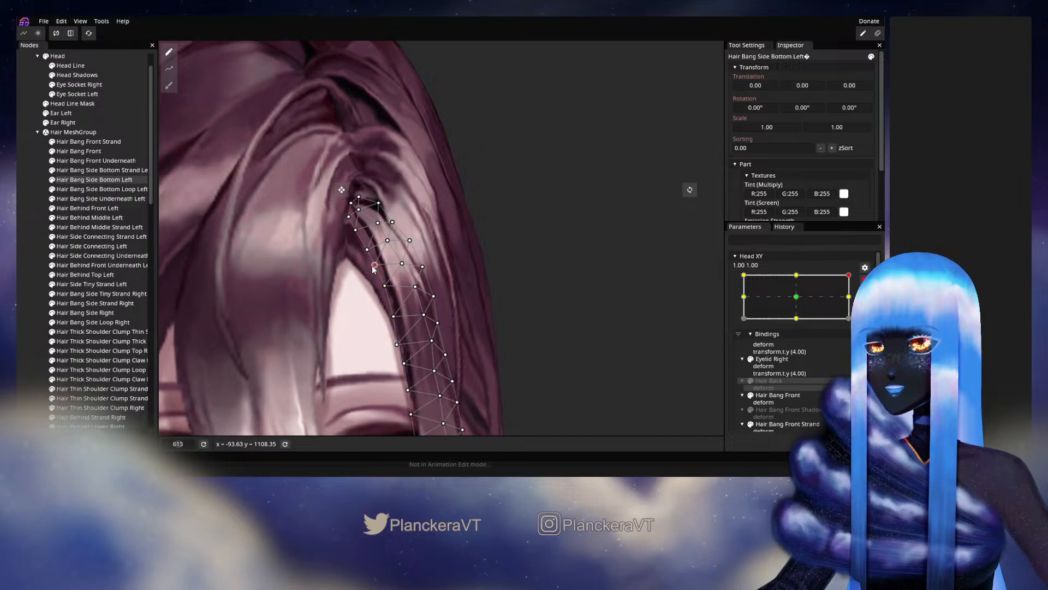
click(26, 273)
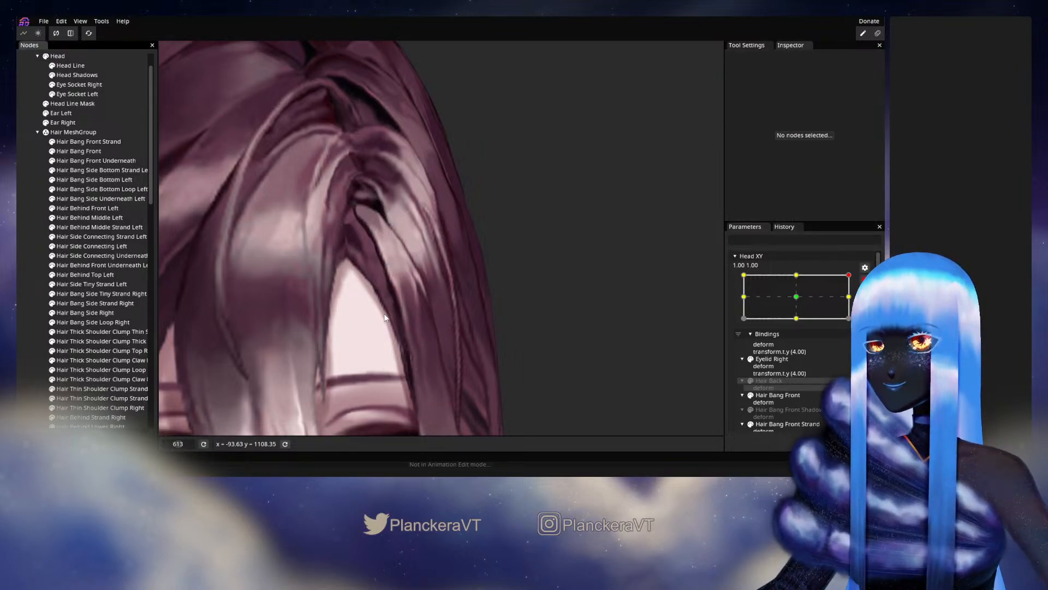
Examine the hair silhouette and face of the whole head in the 1.00 1.00 pose
scroll(357, 267, down, 2)
scroll(357, 268, down, 1)
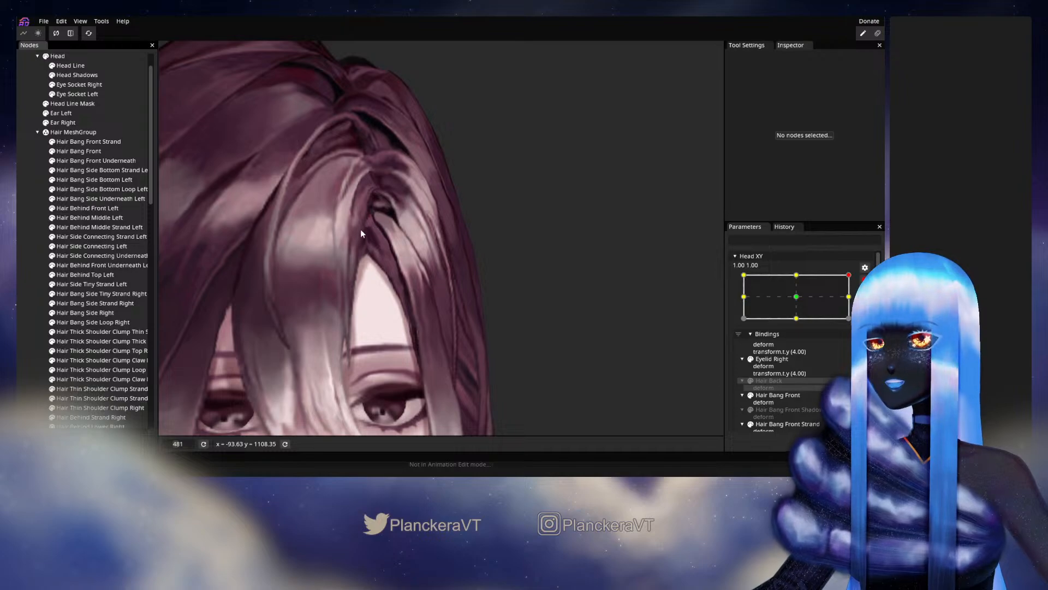
scroll(365, 309, down, 1)
scroll(365, 309, down, 5)
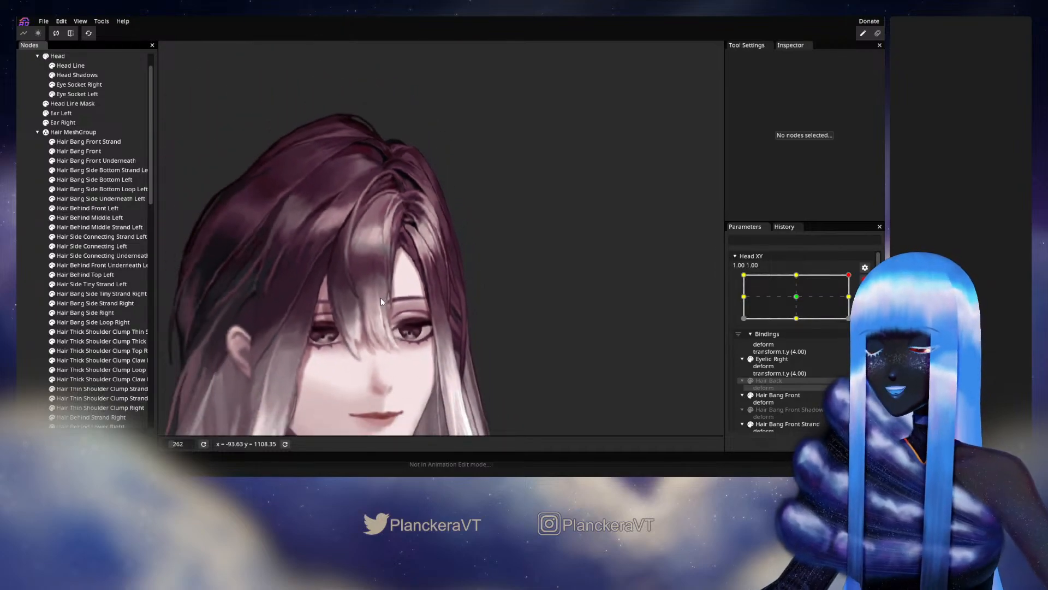
scroll(450, 299, down, 3)
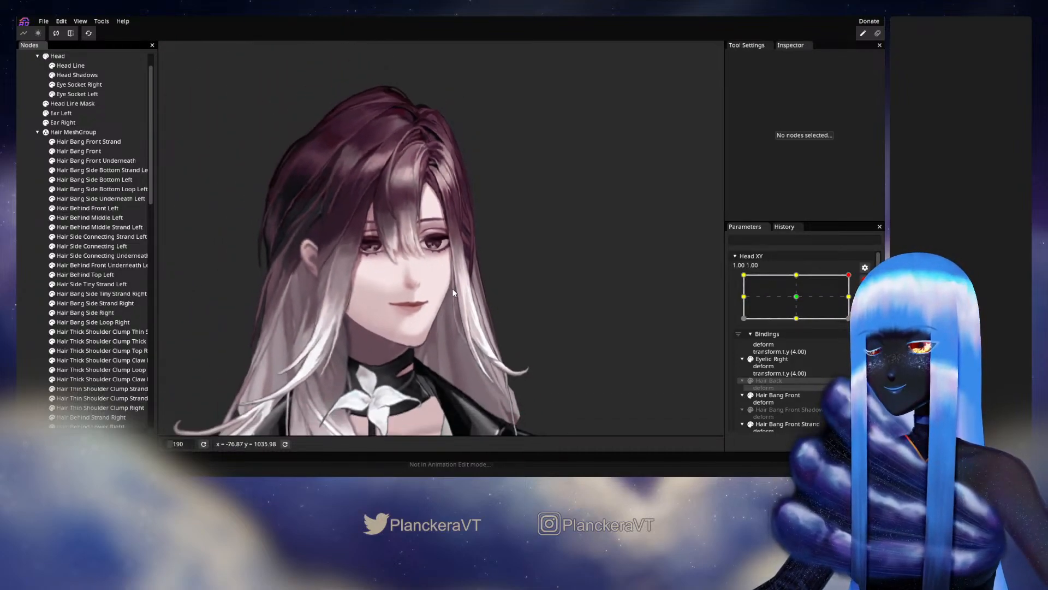
drag(443, 289, 435, 312)
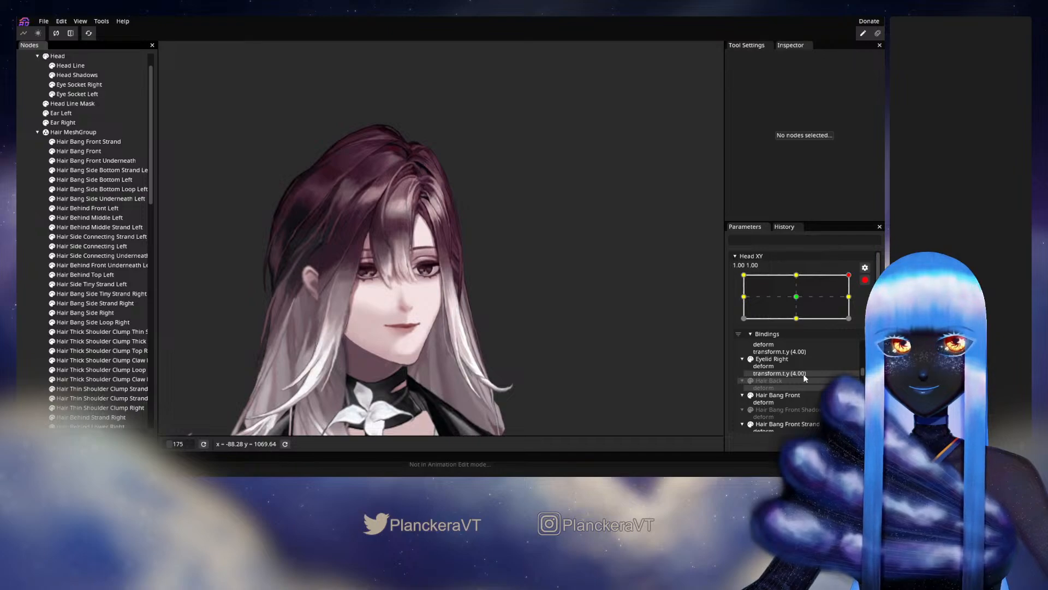
Look through the Head XY bindings to check which parts have deforms keyed at 1.00 1.00
scroll(804, 377, down, 2)
scroll(797, 382, down, 4)
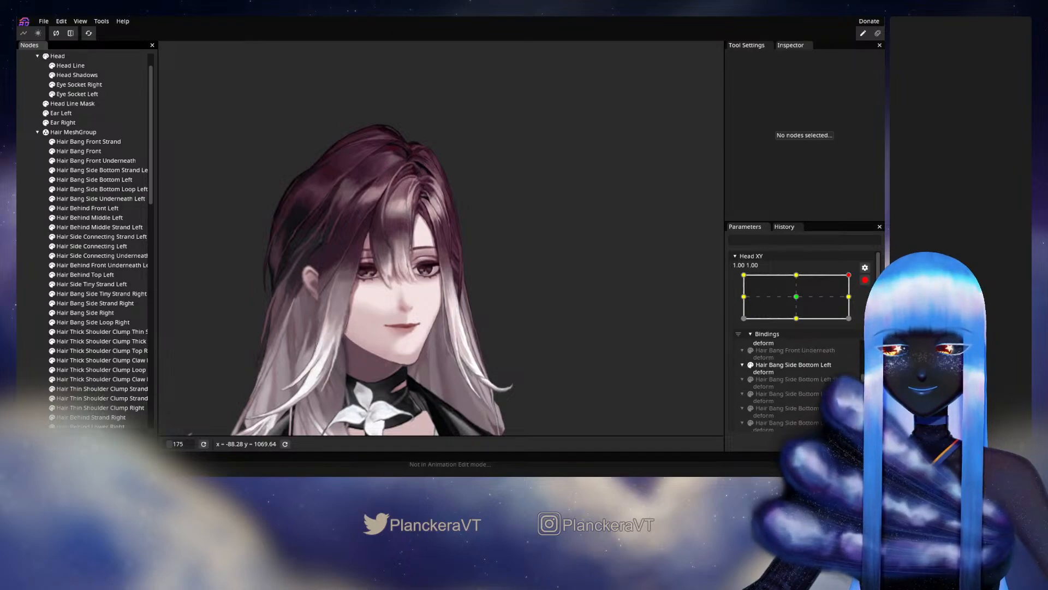
scroll(797, 383, down, 5)
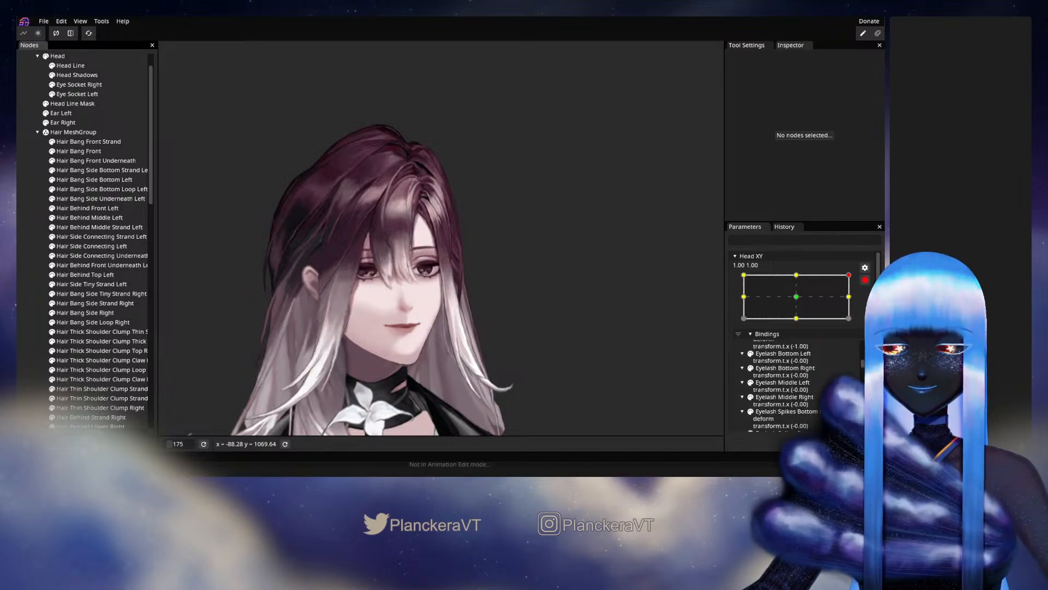
scroll(797, 382, up, 5)
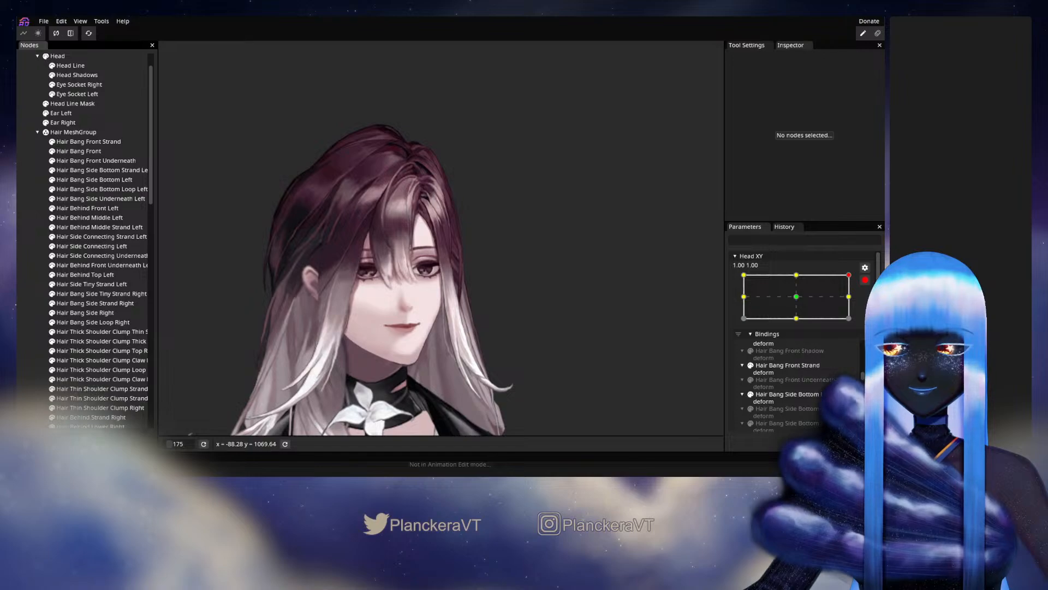
scroll(797, 385, down, 10)
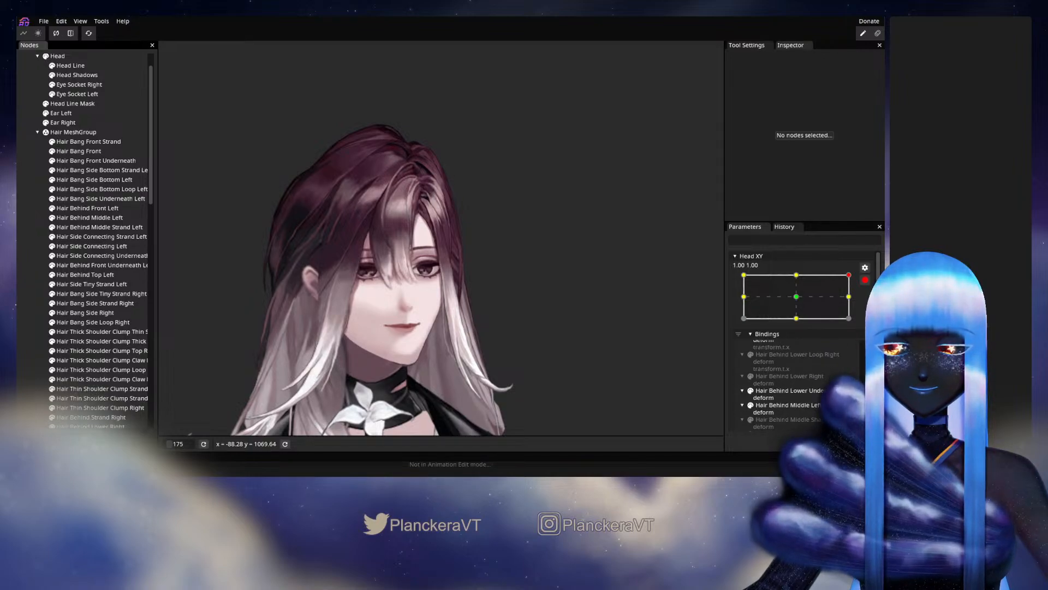
scroll(797, 385, down, 8)
scroll(797, 384, up, 8)
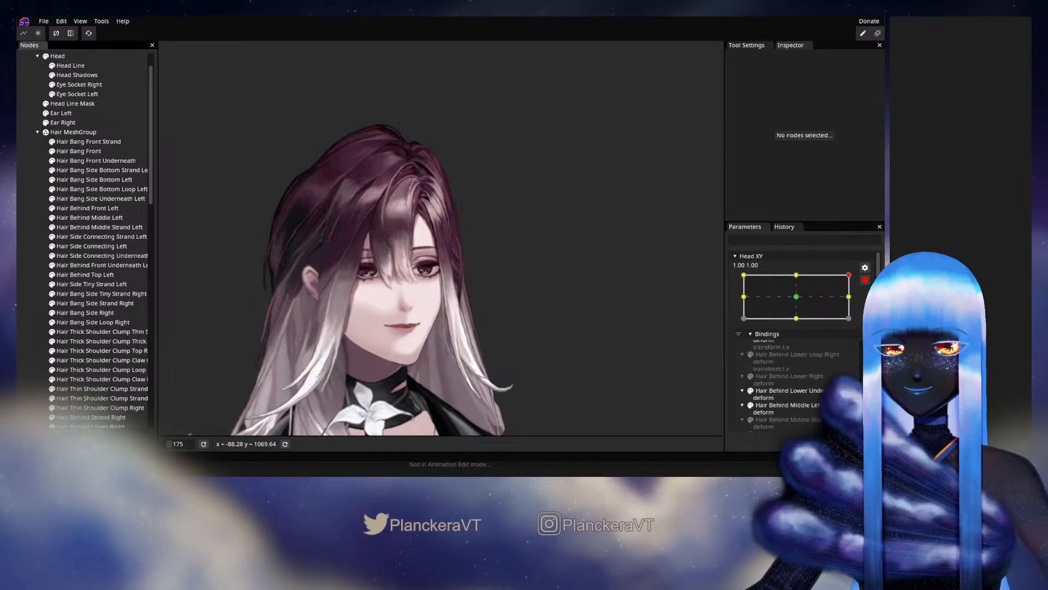
scroll(752, 371, up, 10)
Inspect the corner pose on the upper body, move Head XY to the 1.00 0.00 keypoint and exit its keypoint editing
drag(575, 344, 567, 241)
scroll(565, 286, down, 1)
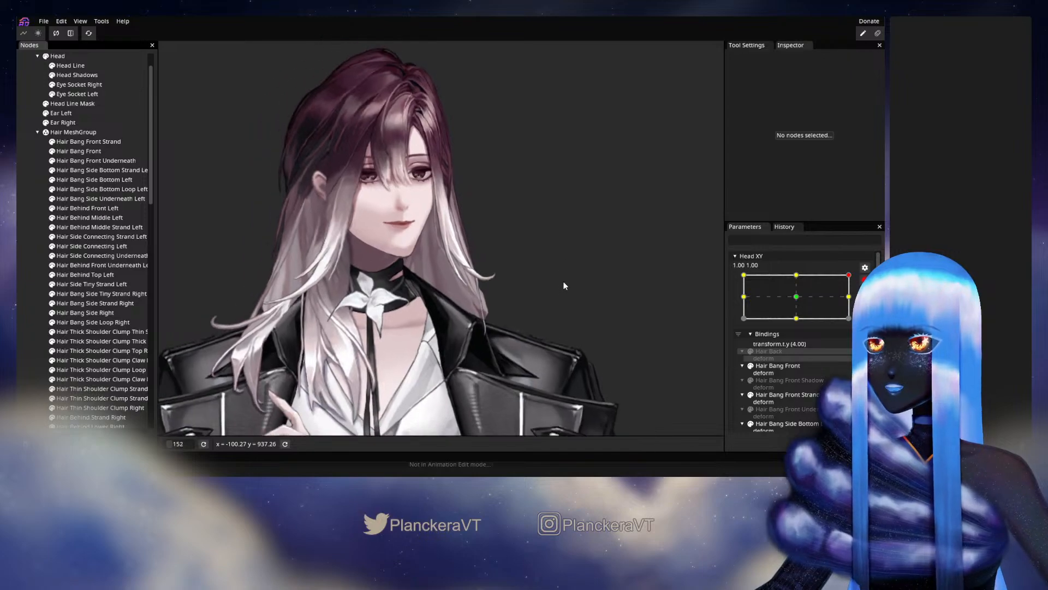
drag(530, 285, 516, 312)
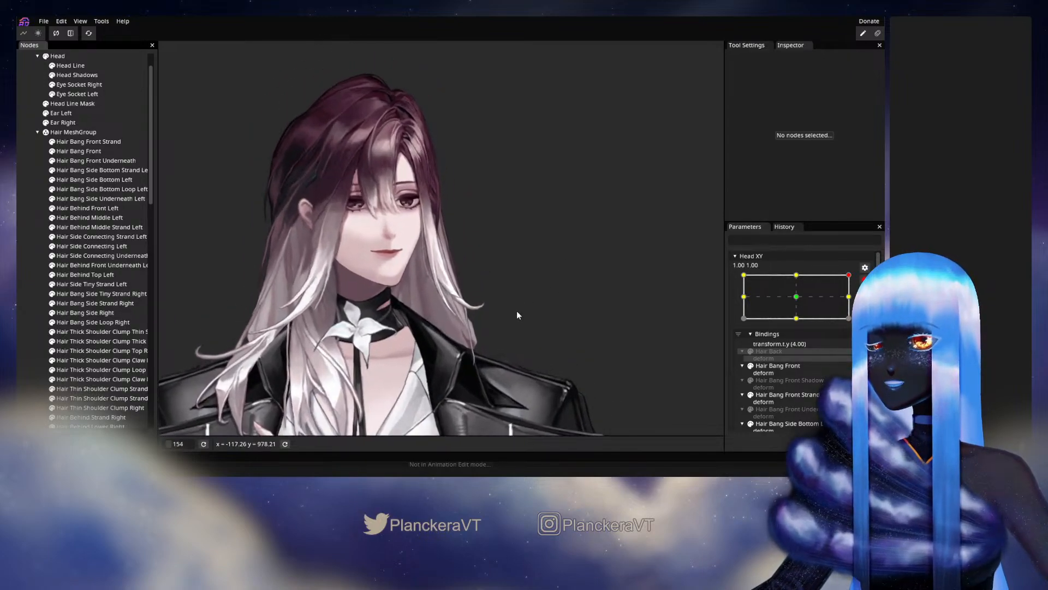
scroll(493, 329, up, 2)
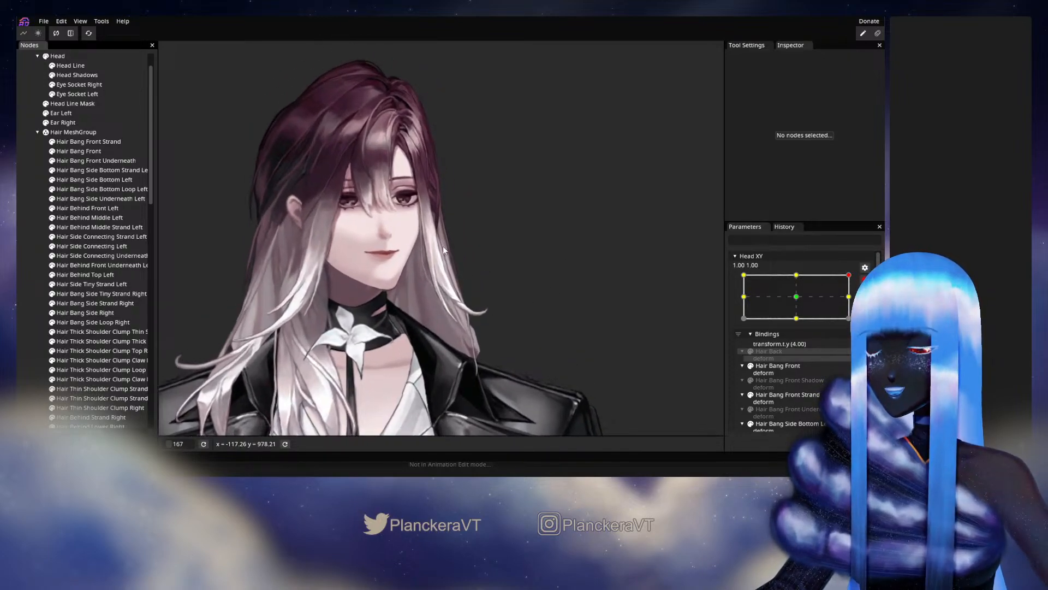
drag(443, 250, 495, 322)
scroll(480, 320, up, 4)
click(848, 296)
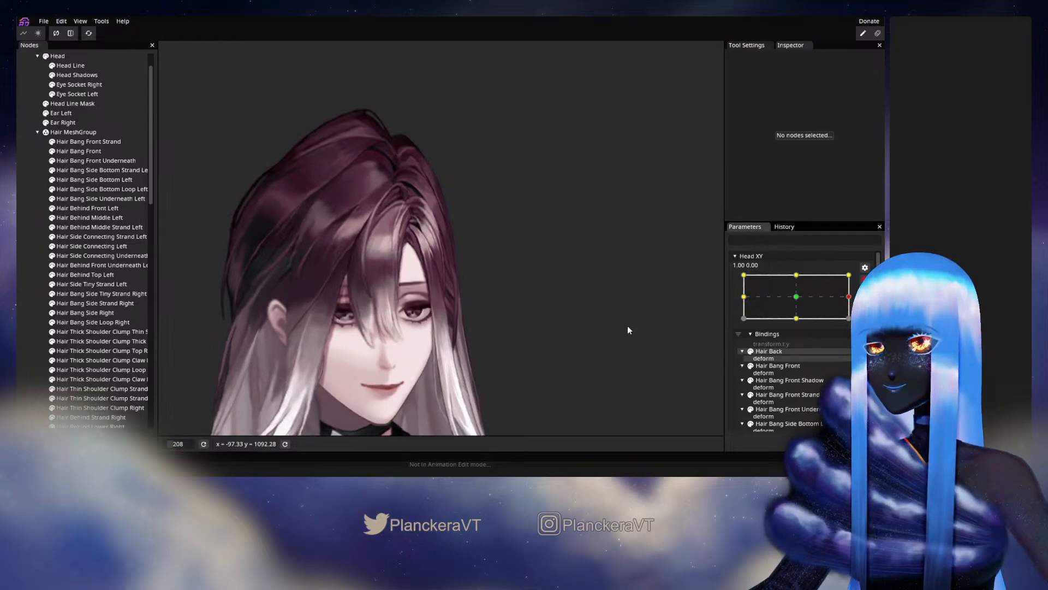
click(850, 295)
scroll(600, 345, down, 4)
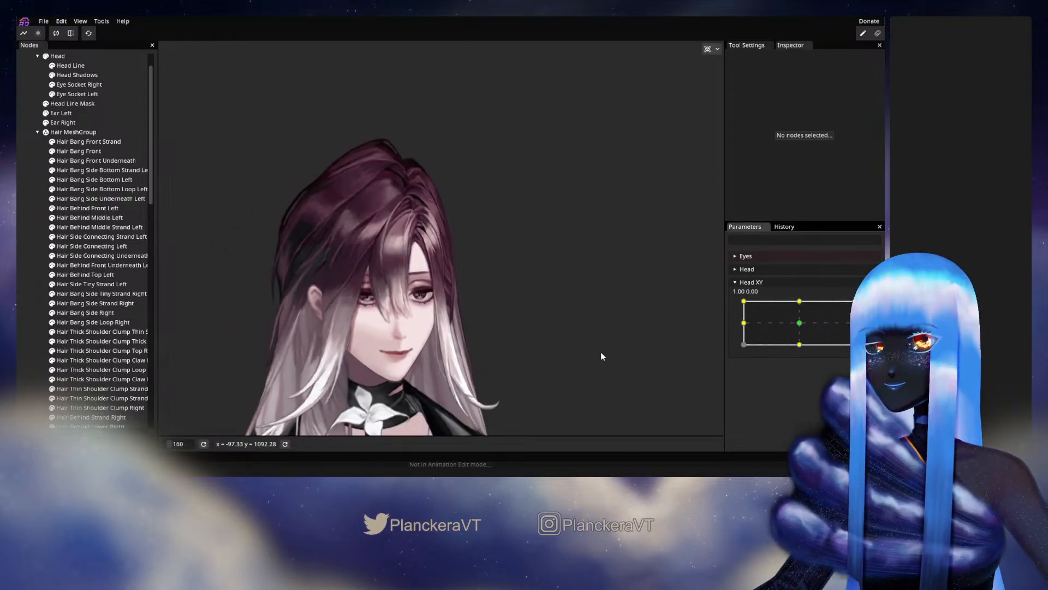
drag(585, 357, 656, 309)
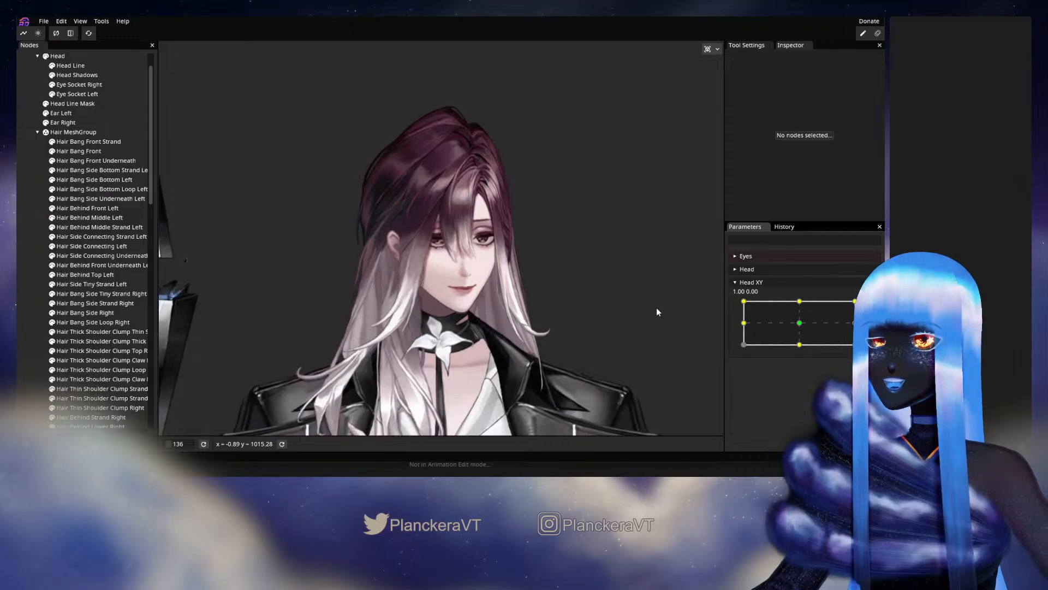
Preview the head movement by sweeping Head XY between its side, center and upper corner positions, ending at 1.00 1.00
mouse_move(855, 322)
mouse_down()
mouse_move(855, 301)
mouse_move(851, 326)
mouse_move(792, 302)
mouse_move(851, 309)
mouse_move(801, 327)
mouse_move(849, 302)
mouse_move(740, 303)
mouse_up()
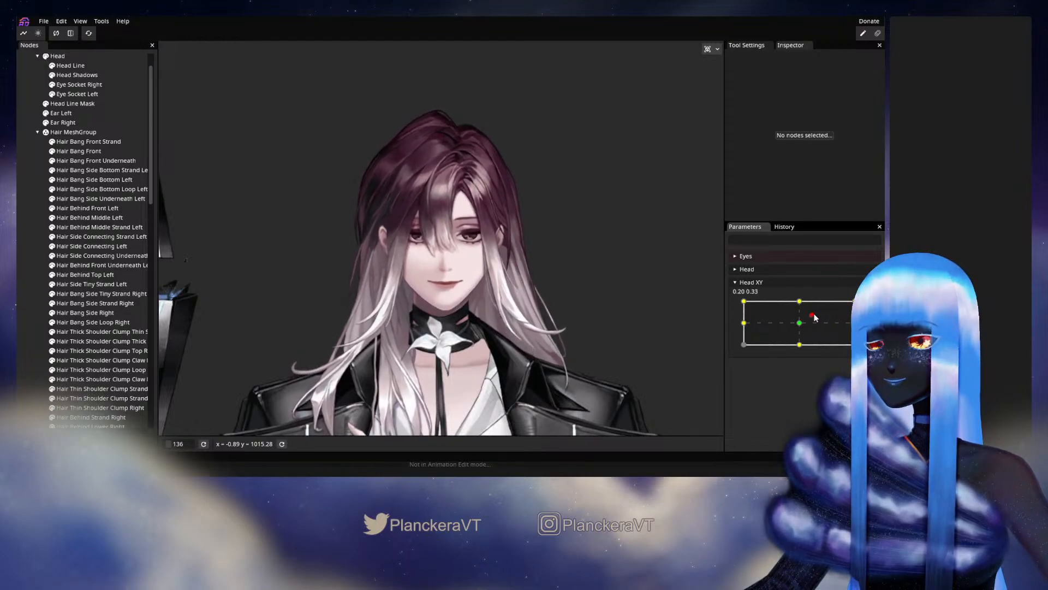
mouse_move(814, 317)
mouse_down()
mouse_move(849, 304)
mouse_move(850, 324)
mouse_up()
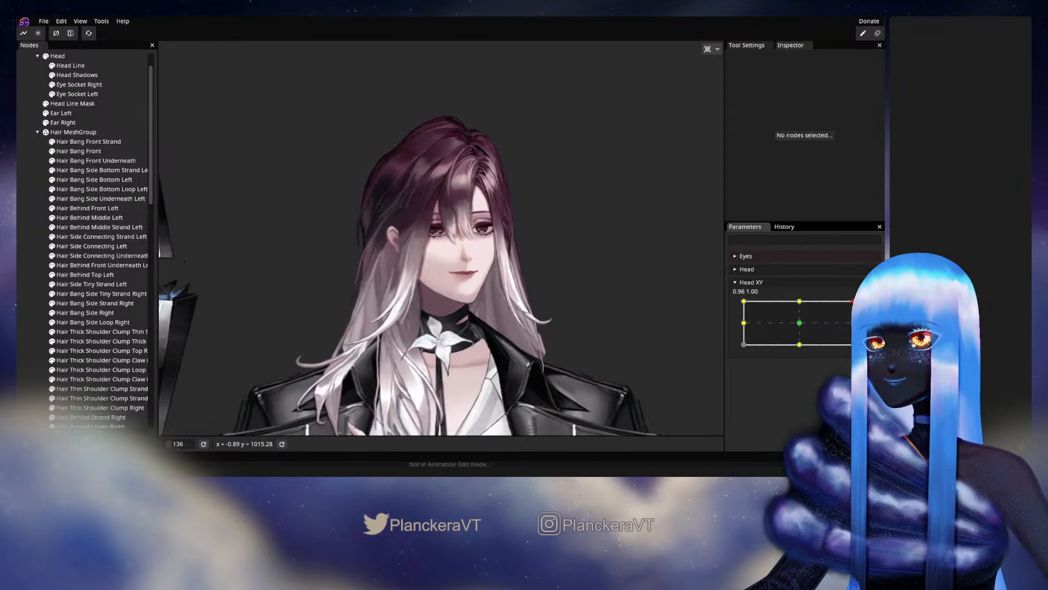
mouse_move(801, 328)
mouse_down()
mouse_move(814, 314)
mouse_move(858, 313)
mouse_move(851, 300)
mouse_move(830, 298)
mouse_move(746, 307)
mouse_move(749, 319)
mouse_move(803, 327)
mouse_move(855, 301)
mouse_up()
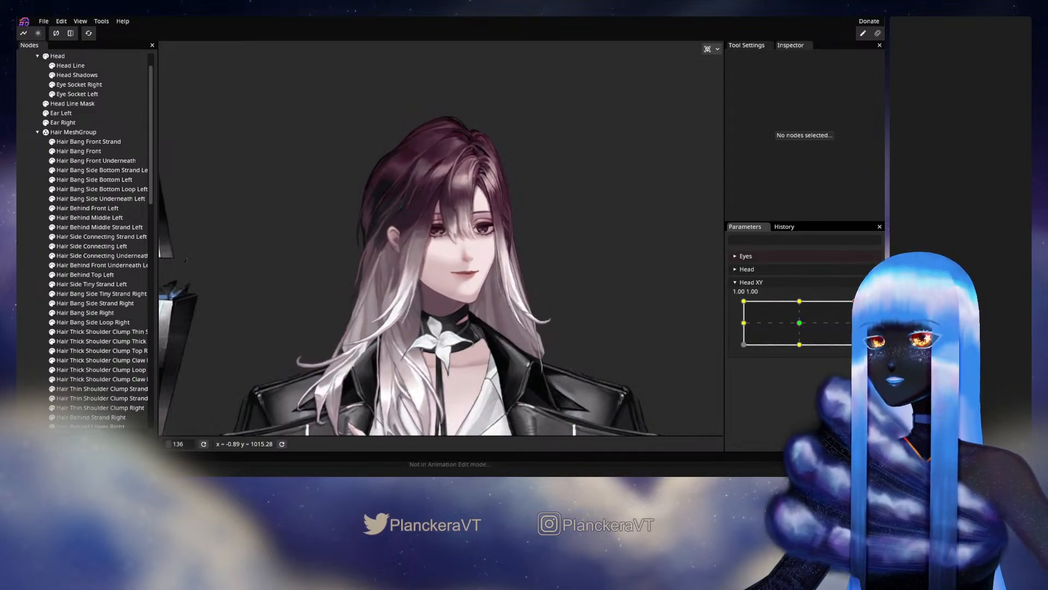
scroll(595, 333, down, 4)
drag(589, 346, 626, 310)
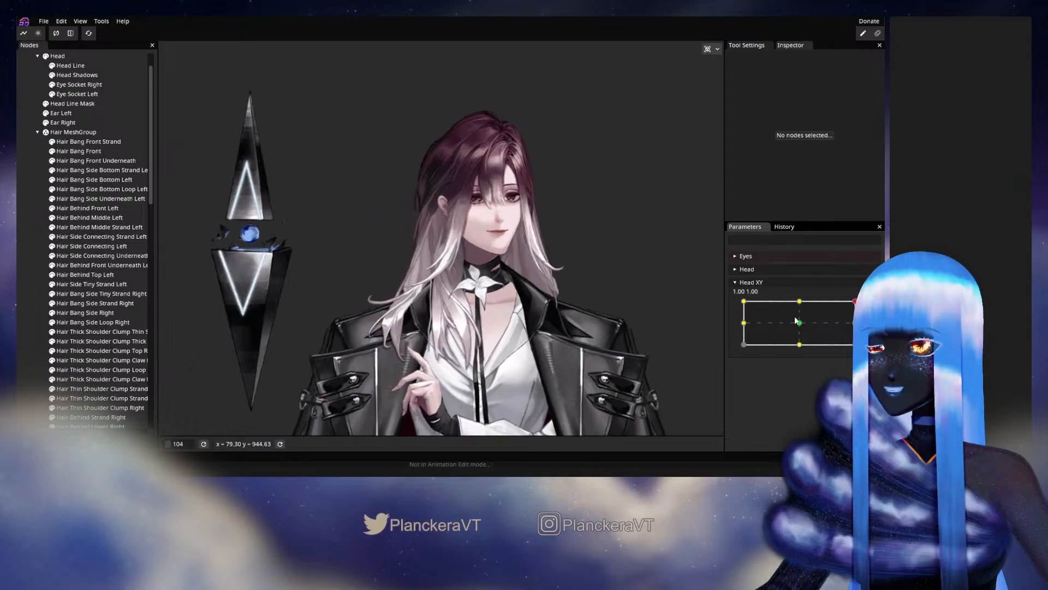
Recheck the head turn by swinging Head XY away from its upper corner and back to 1.00 1.00, then inspect the head up close
drag(855, 301, 757, 335)
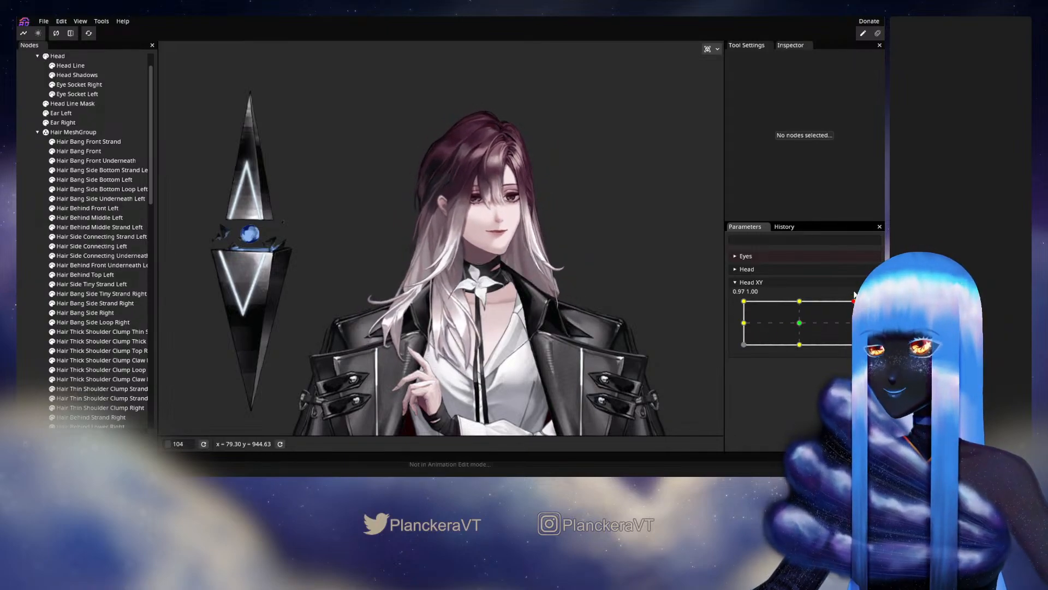
mouse_move(807, 324)
mouse_down()
mouse_move(839, 304)
mouse_move(857, 310)
mouse_move(808, 326)
mouse_move(854, 300)
mouse_up()
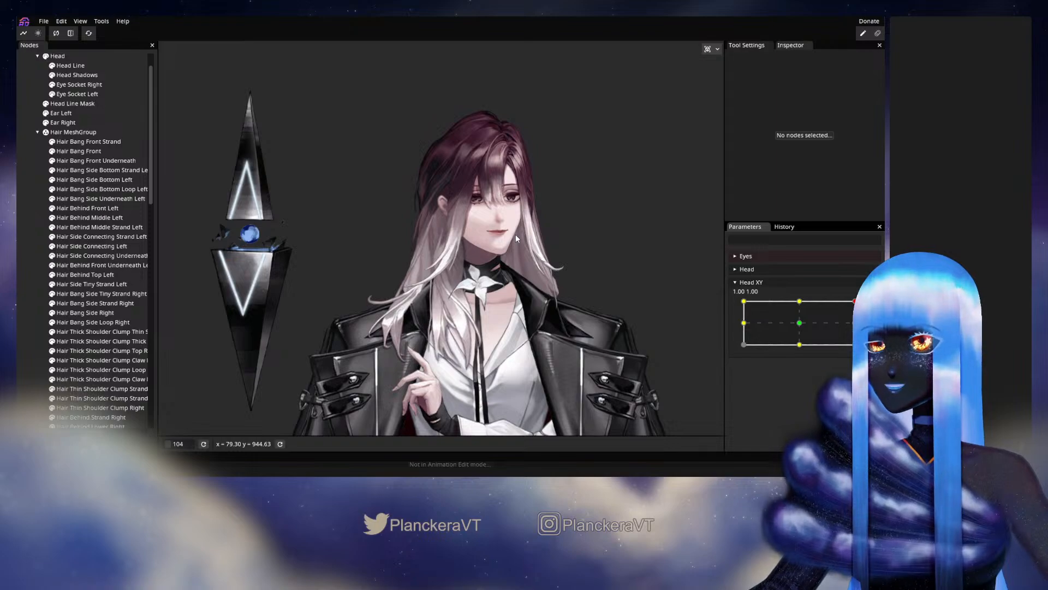
mouse_move(855, 301)
mouse_down()
mouse_move(798, 326)
mouse_move(850, 291)
mouse_move(801, 326)
mouse_move(855, 301)
mouse_up()
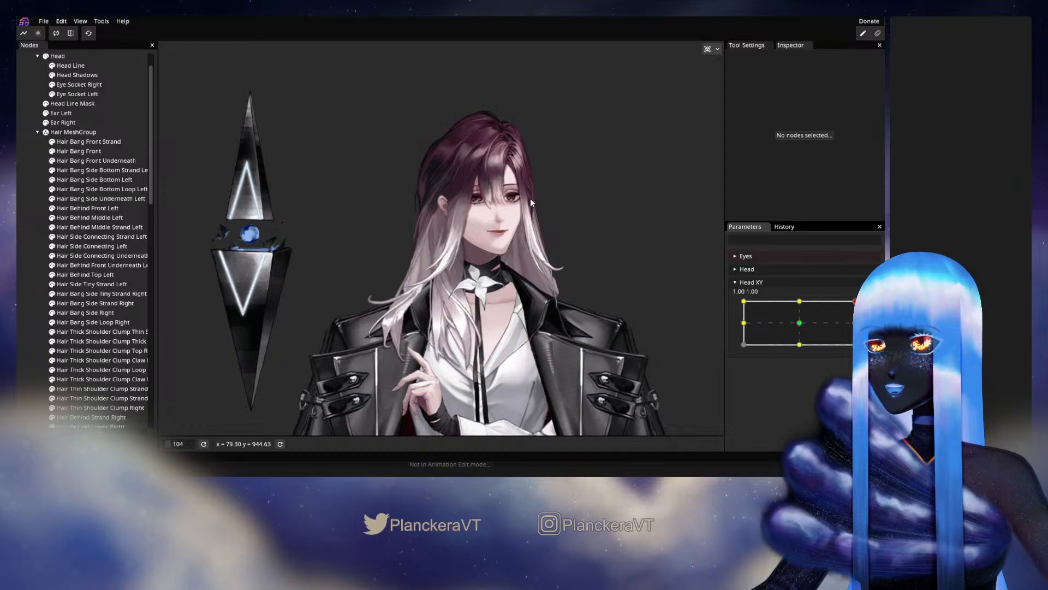
drag(534, 217, 524, 333)
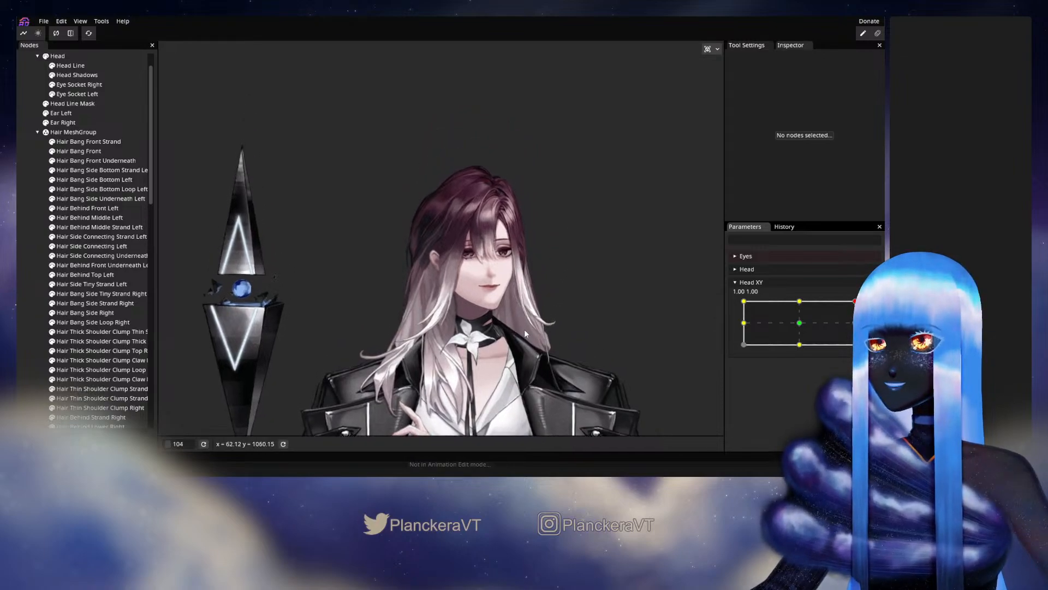
scroll(524, 325, up, 5)
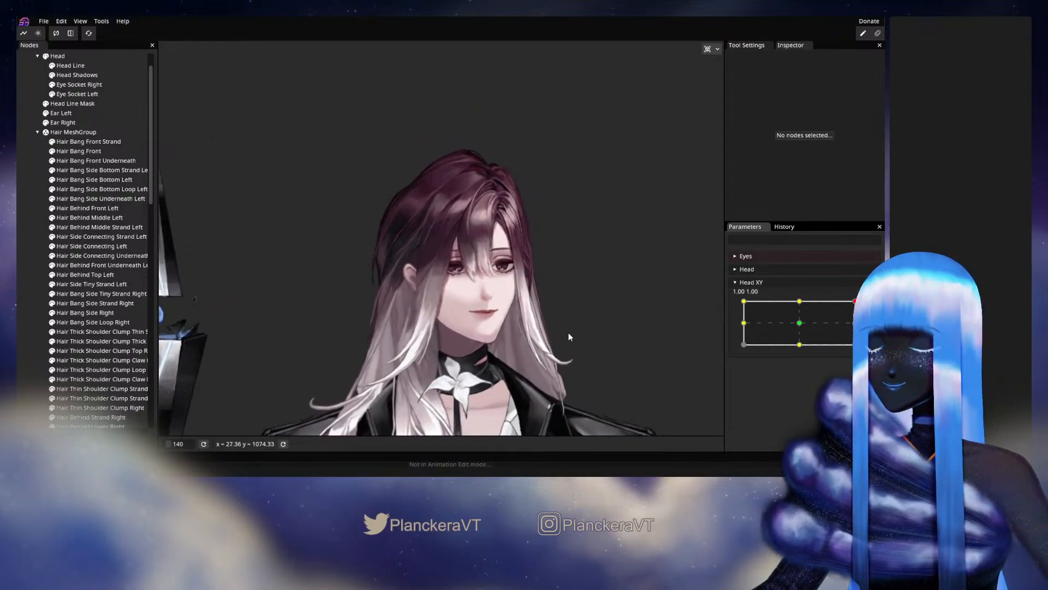
Return Head XY close to its center at 0.04 -0.06 and save the project
mouse_move(855, 301)
mouse_down()
mouse_move(793, 304)
mouse_move(855, 301)
mouse_move(796, 304)
mouse_move(863, 323)
mouse_move(844, 299)
mouse_move(855, 301)
mouse_move(855, 334)
mouse_move(802, 323)
mouse_up()
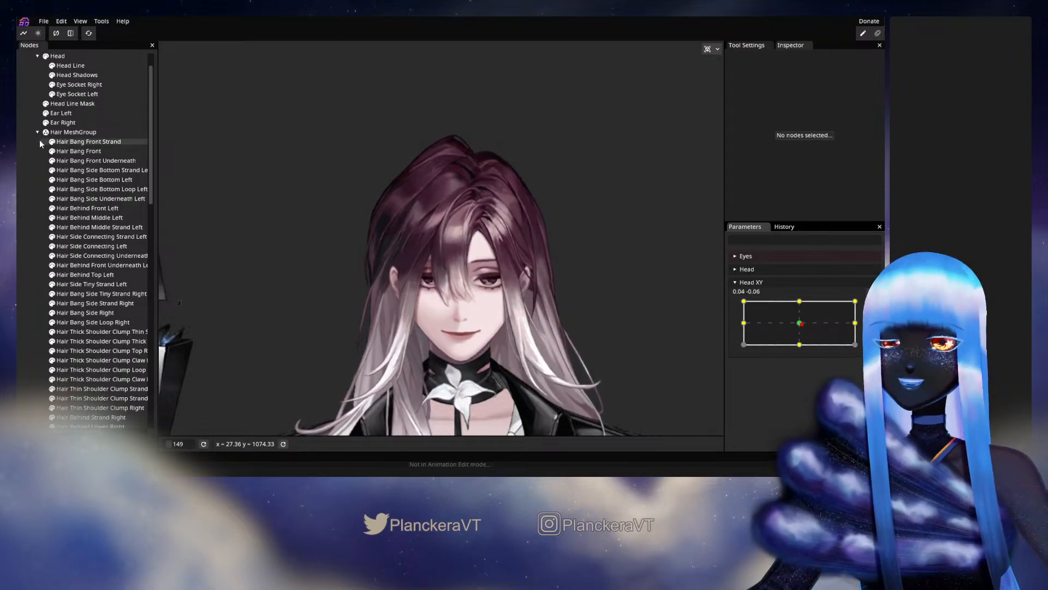
click(45, 21)
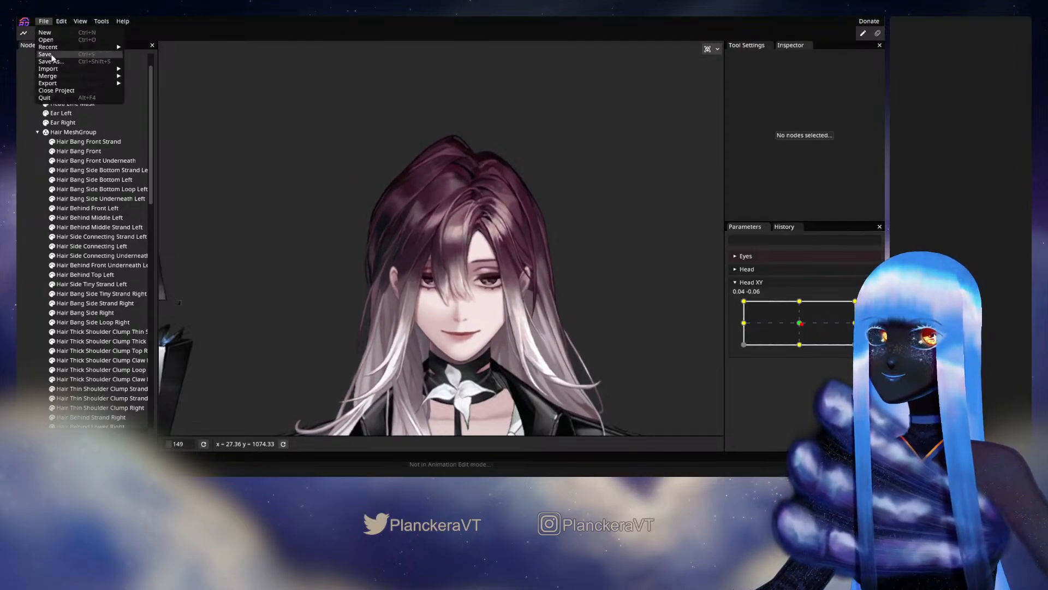
click(44, 54)
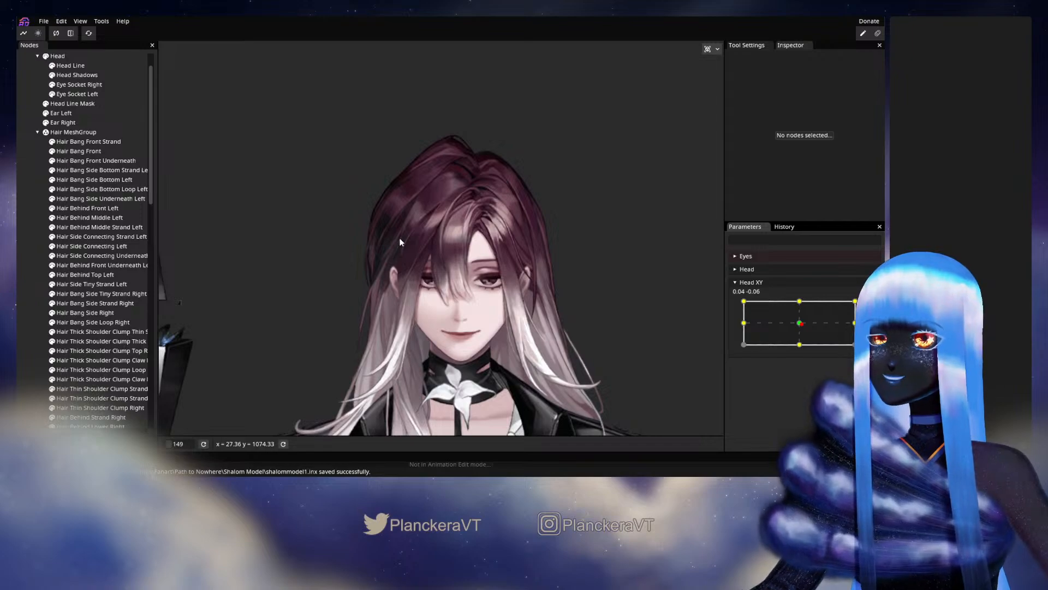